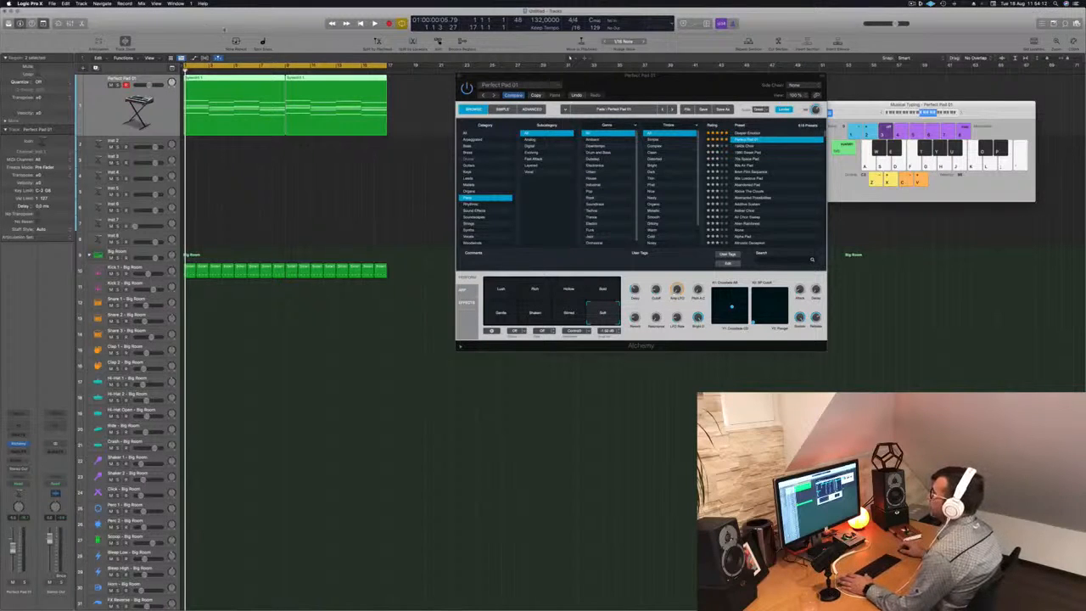
pyautogui.click(212, 179)
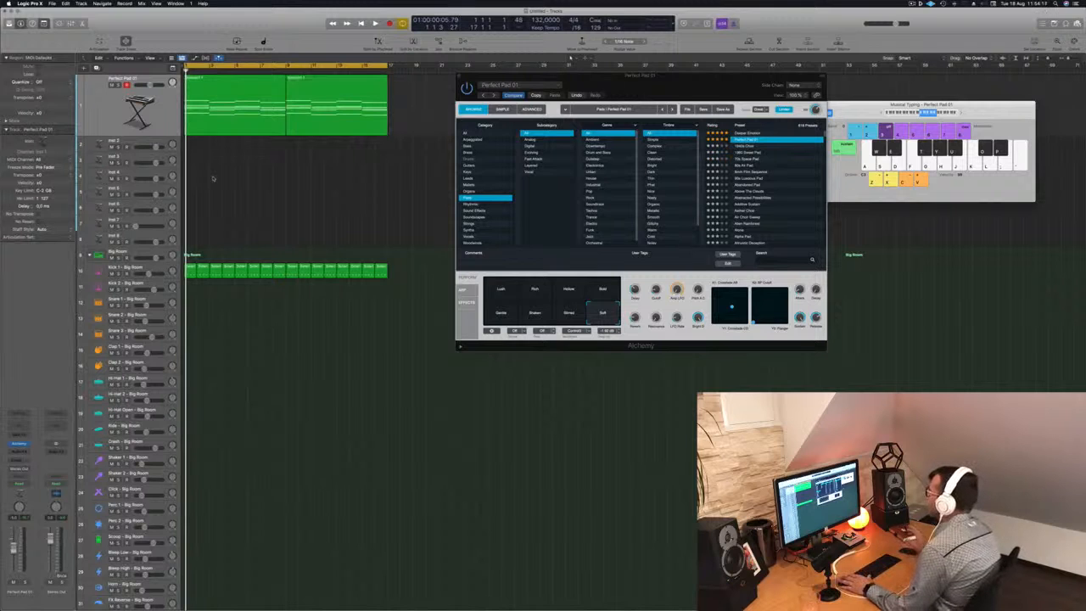
pyautogui.click(256, 120)
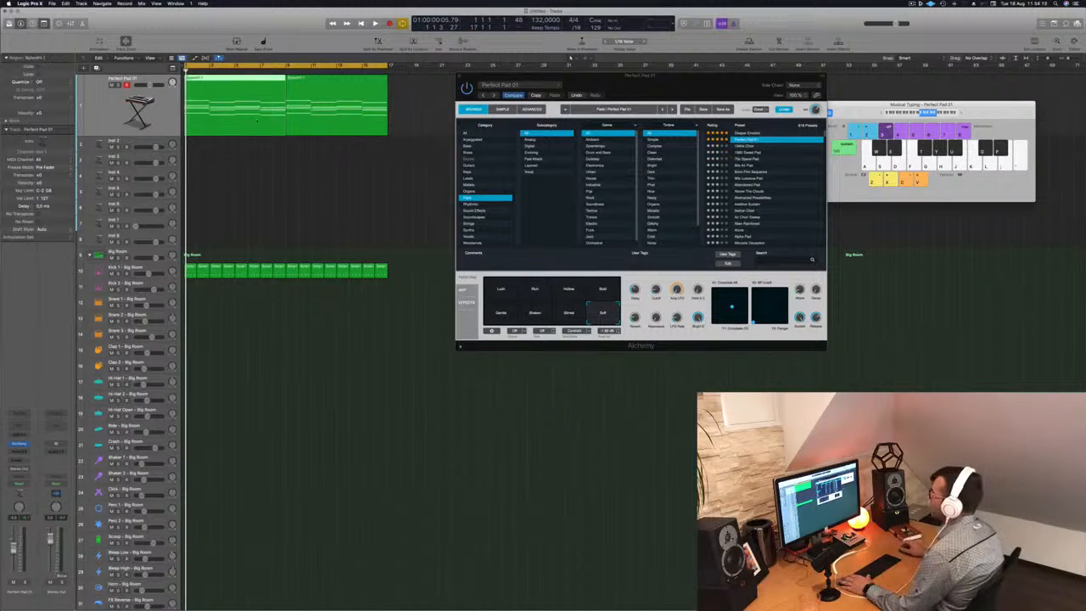
pyautogui.click(268, 212)
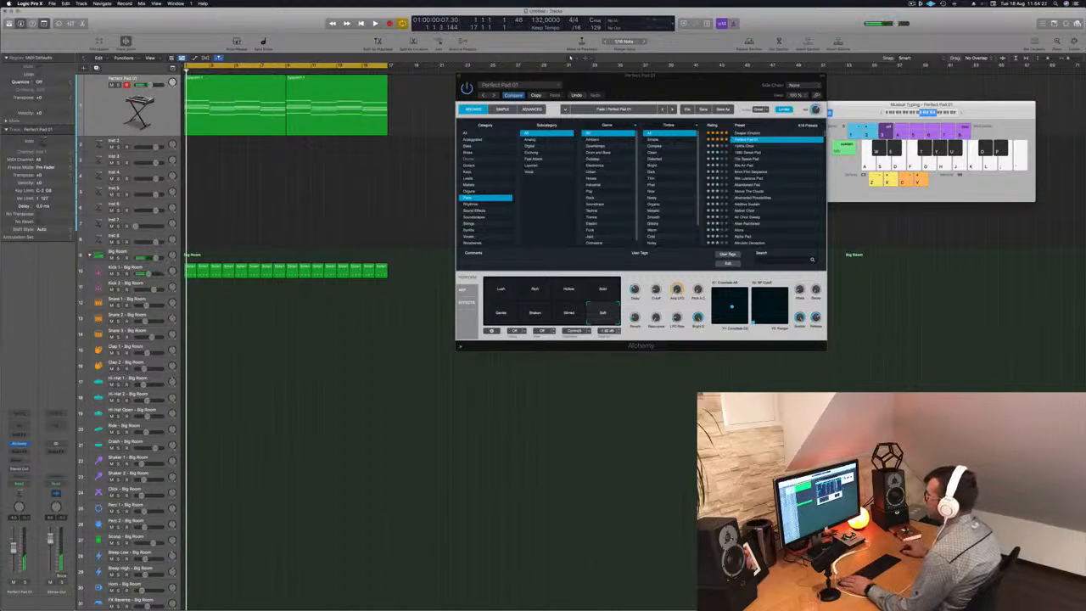
# Step: Copy the first Kick 1 region to the Snare 1 track at bar 1
pyautogui.click(161, 270)
pyautogui.click(214, 312)
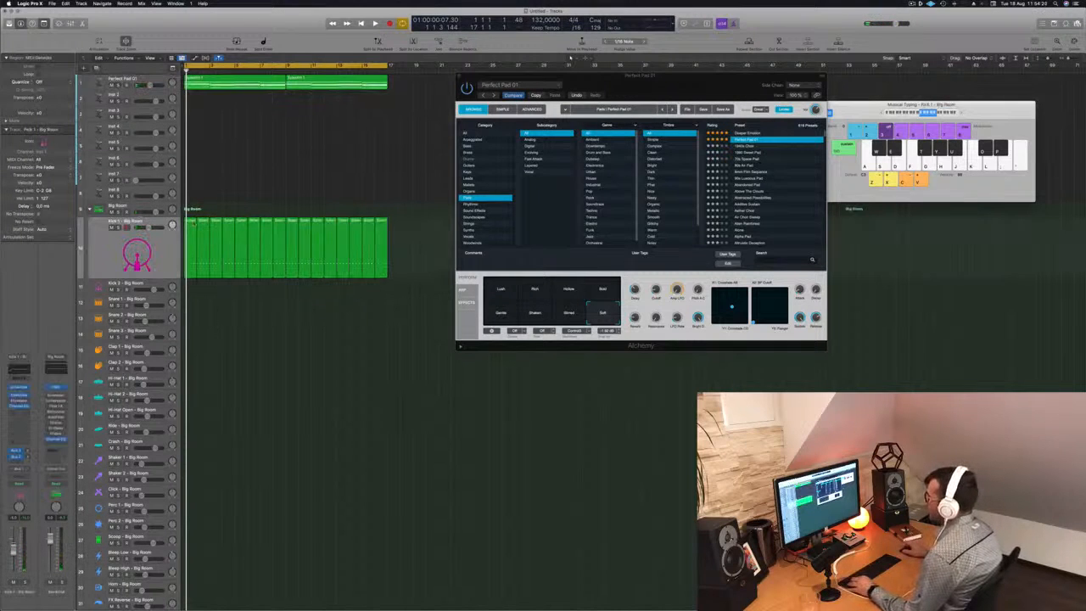
pyautogui.moveTo(191, 243); pyautogui.dragTo(190, 308)
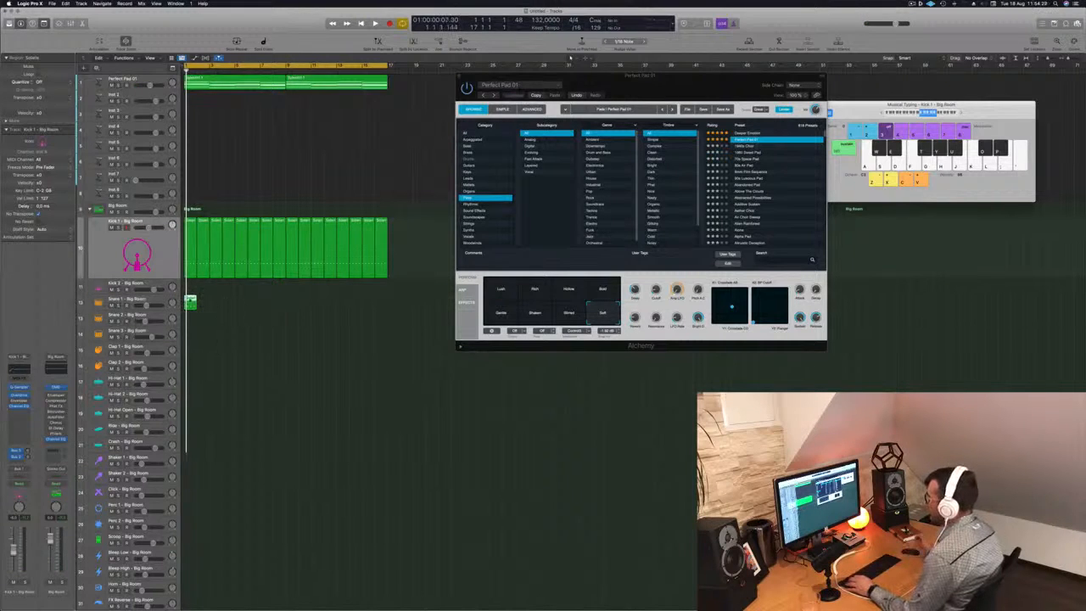
# Step: Open the copied Snare 1 region in the Piano Roll, fit its notes in view and start playback
pyautogui.press('p')
pyautogui.click(200, 572)
pyautogui.press('space')
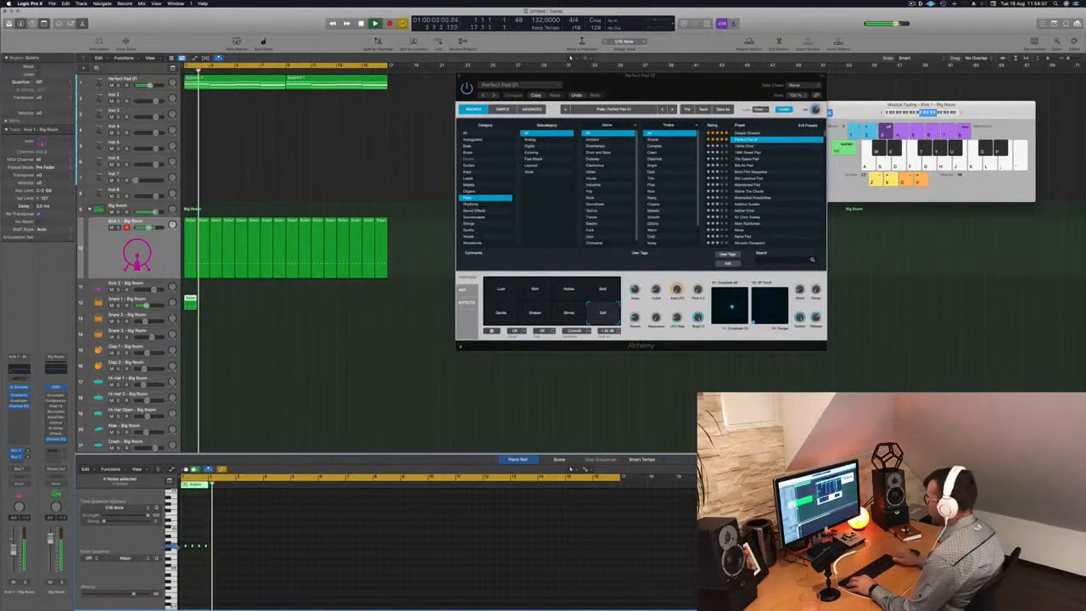
pyautogui.press('z')
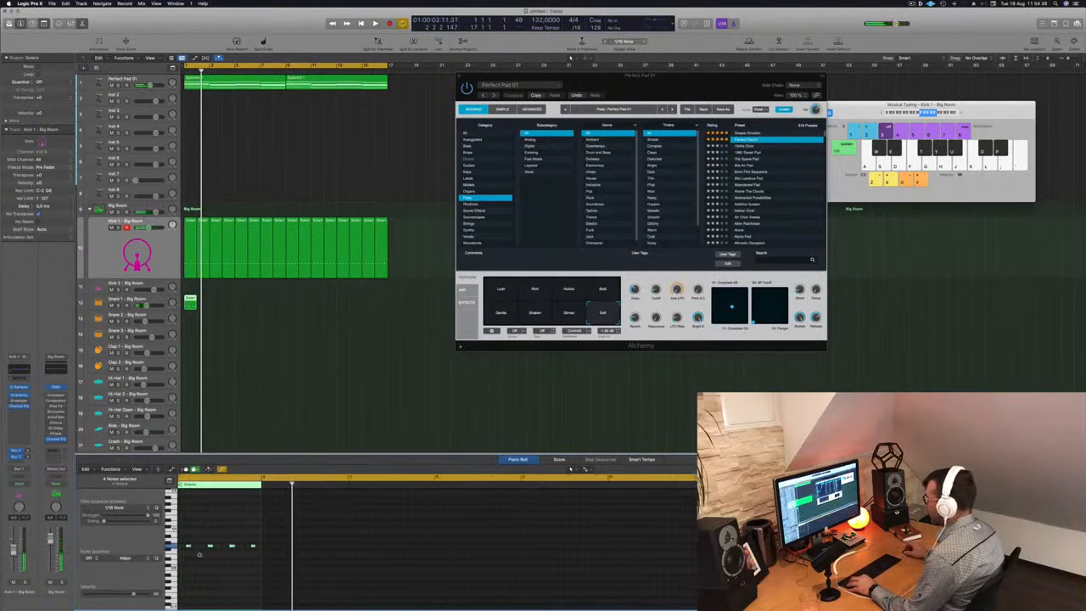
# Step: Transpose the four notes of the Snare 1 region upward in single-semitone increments
pyautogui.moveTo(196, 526); pyautogui.dragTo(392, 596)
pyautogui.hotkey('alt', 'Up')
pyautogui.hotkey('alt', 'Up')
pyautogui.hotkey('alt', 'Up')
pyautogui.hotkey('alt', 'Up')
pyautogui.hotkey('alt', 'Up')
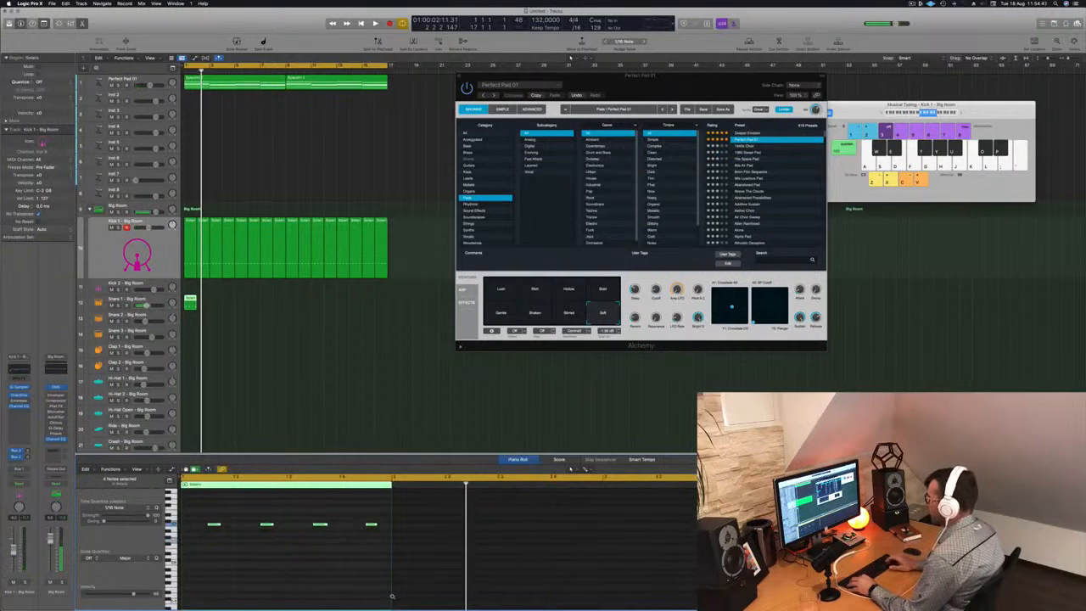
pyautogui.hotkey('alt', 'Up')
pyautogui.hotkey('alt', 'Up')
pyautogui.hotkey('alt', 'Up')
pyautogui.hotkey('alt', 'Up')
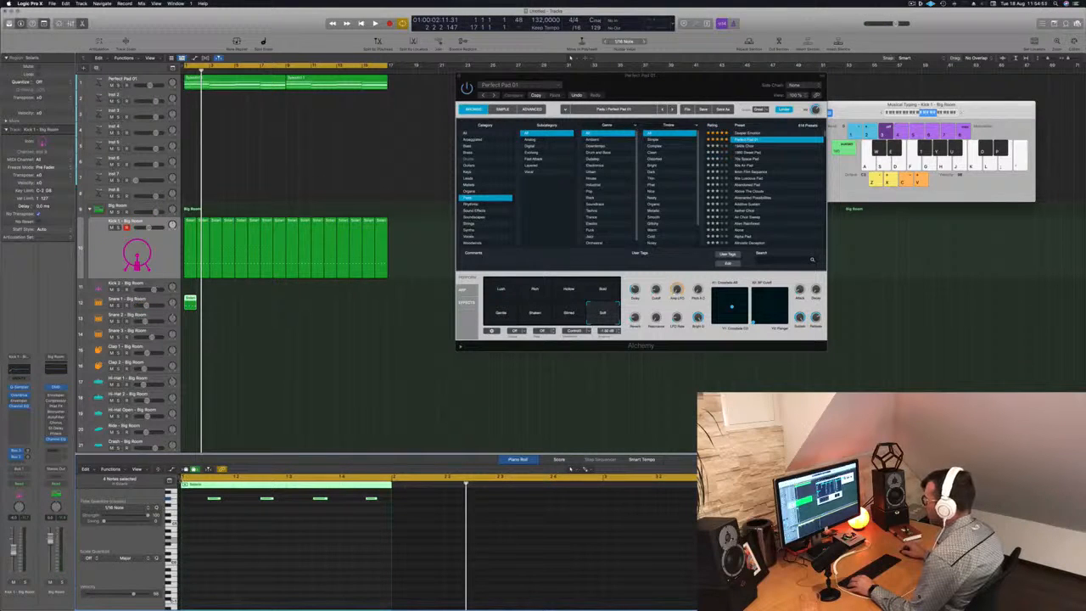
# Step: Audition the Snare 1 region with the other tracks and adjust the pitch of its four notes further
pyautogui.moveTo(179, 477); pyautogui.dragTo(212, 479)
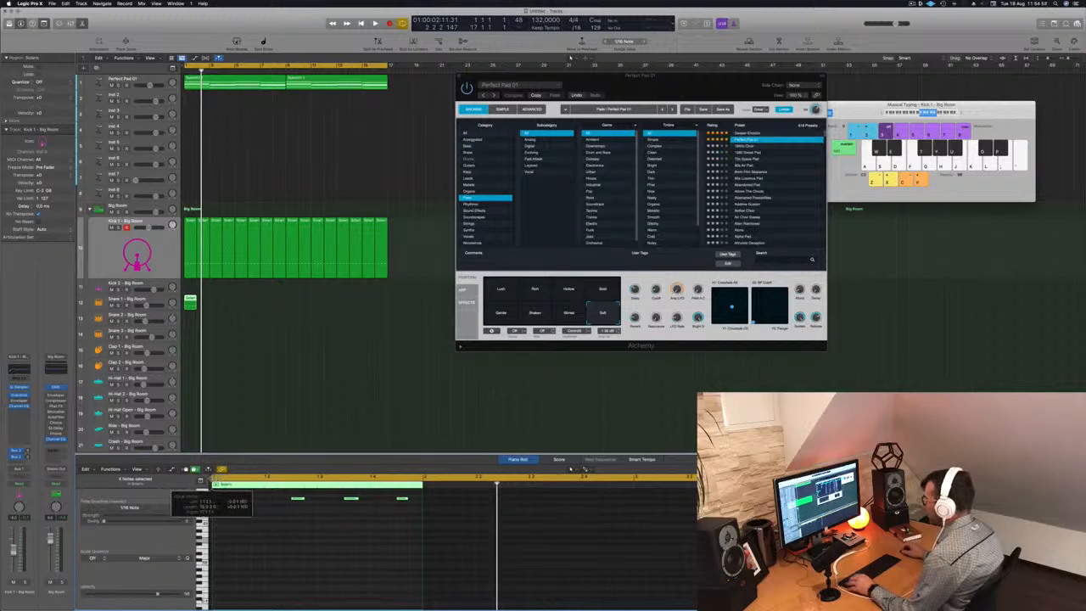
pyautogui.press('space')
pyautogui.scroll(-2, 276, 533)
pyautogui.scroll(-3, 278, 534)
pyautogui.press('space')
pyautogui.moveTo(224, 501); pyautogui.dragTo(344, 536)
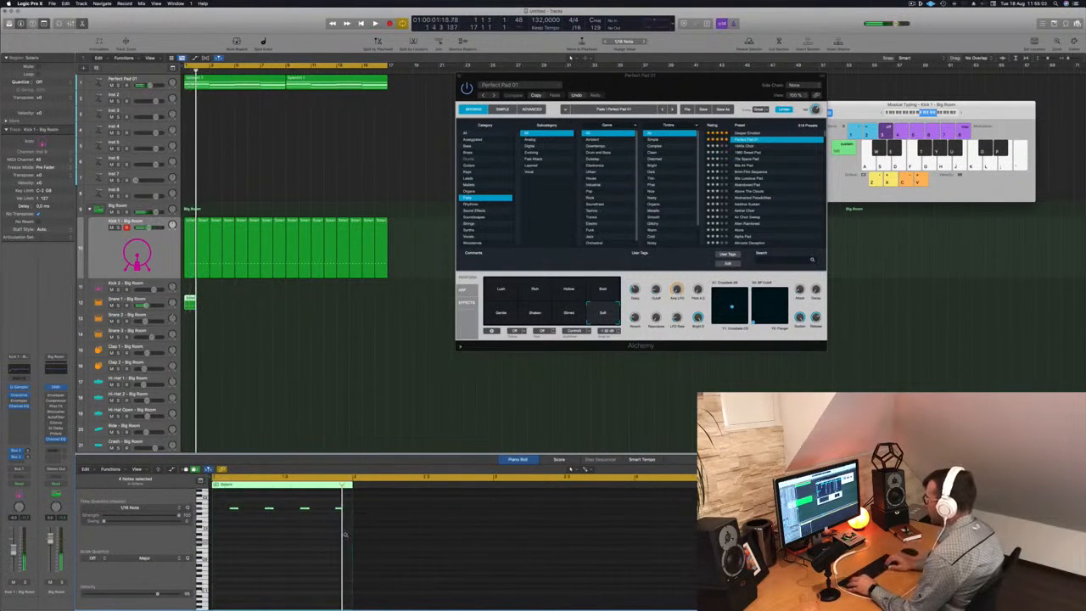
pyautogui.press('space')
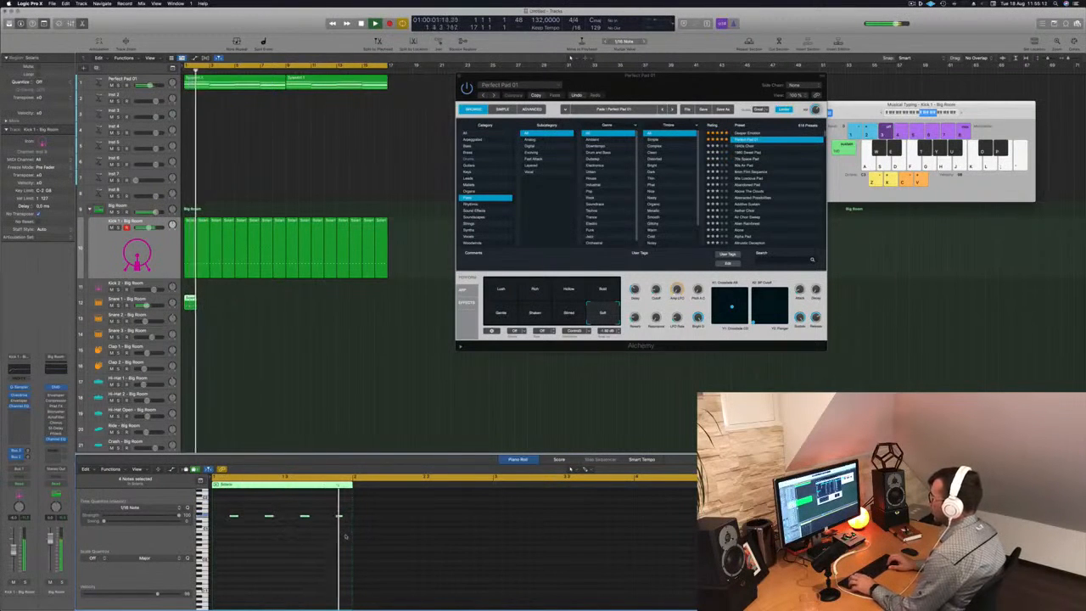
pyautogui.hotkey('alt', 'Up')
pyautogui.hotkey('alt', 'Up')
pyautogui.hotkey('alt', 'Up')
pyautogui.hotkey('alt', 'Up')
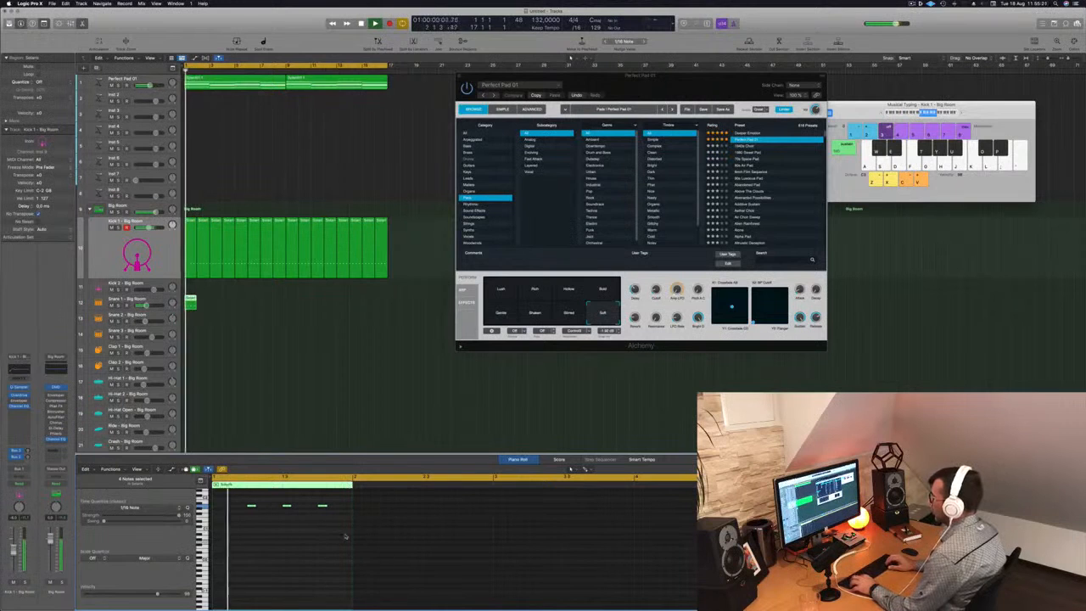
# Step: Shift the Snare 1 notes earlier and delete the extra ones, leaving hits on beats 2 and 4
pyautogui.hotkey('alt', 'Left')
pyautogui.hotkey('alt', 'Left')
pyautogui.press('Return')
pyautogui.press('space')
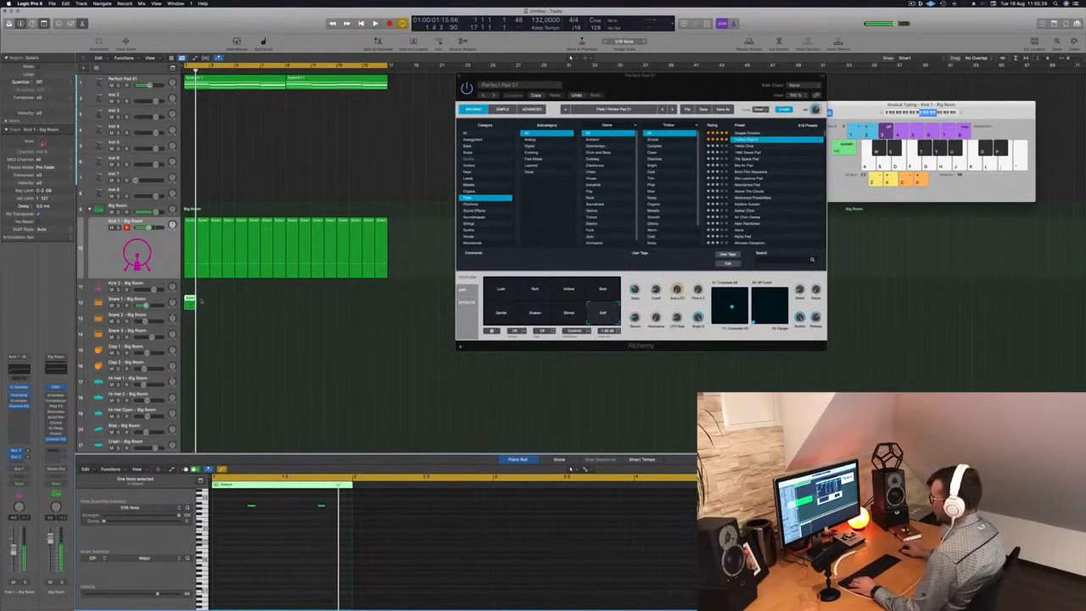
# Step: Duplicate the one-bar Snare 1 region so copies fill bars 1 to 16
pyautogui.moveTo(190, 301); pyautogui.dragTo(248, 304)
pyautogui.keyDown('shift'); pyautogui.click(190, 302); pyautogui.keyUp('shift')
pyautogui.moveTo(314, 305); pyautogui.dragTo(278, 304)
pyautogui.press('super+a')
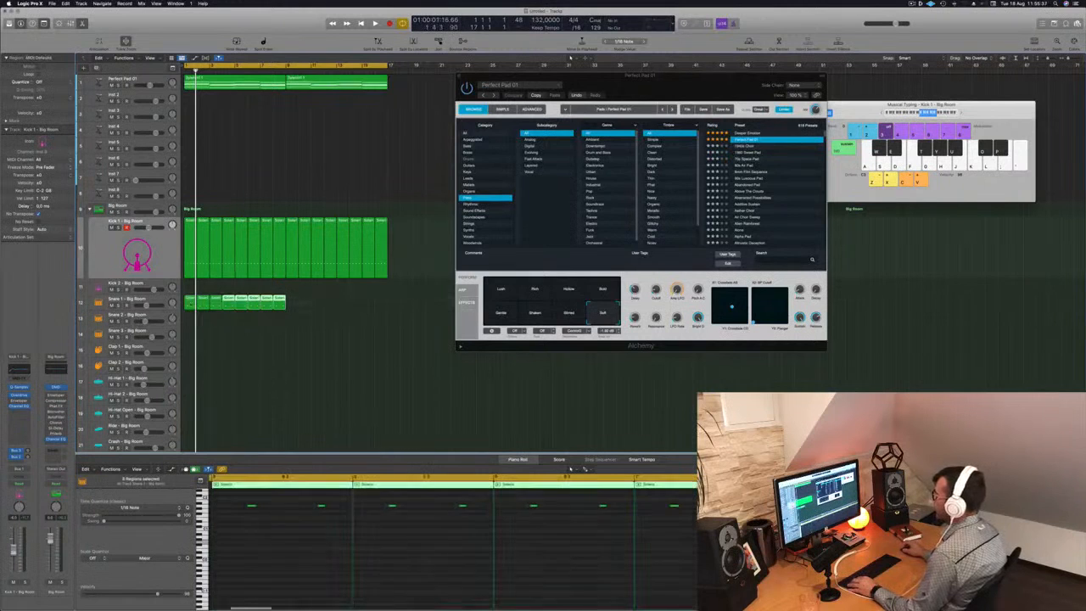
pyautogui.moveTo(194, 303); pyautogui.dragTo(290, 305)
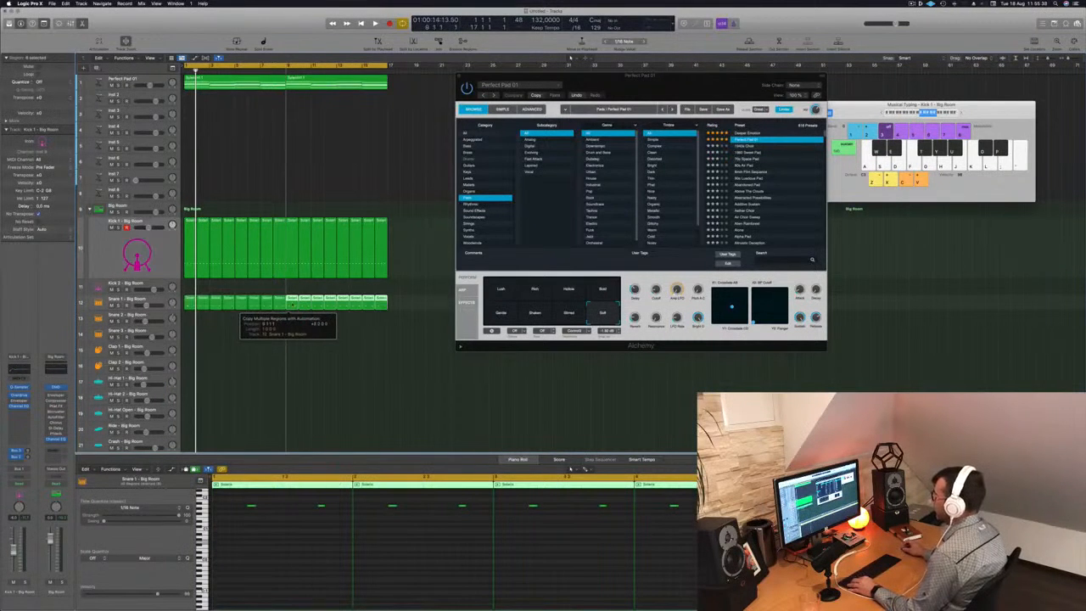
# Step: Audition the snare pattern with the kick and pad, with the Snare 1 track selected
pyautogui.press('space')
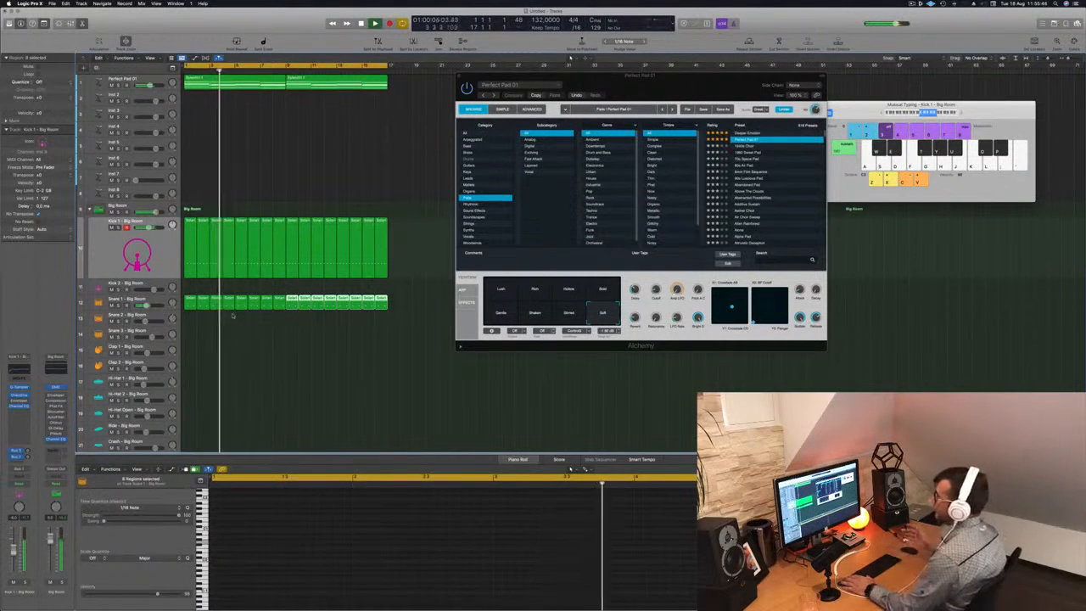
pyautogui.click(157, 301)
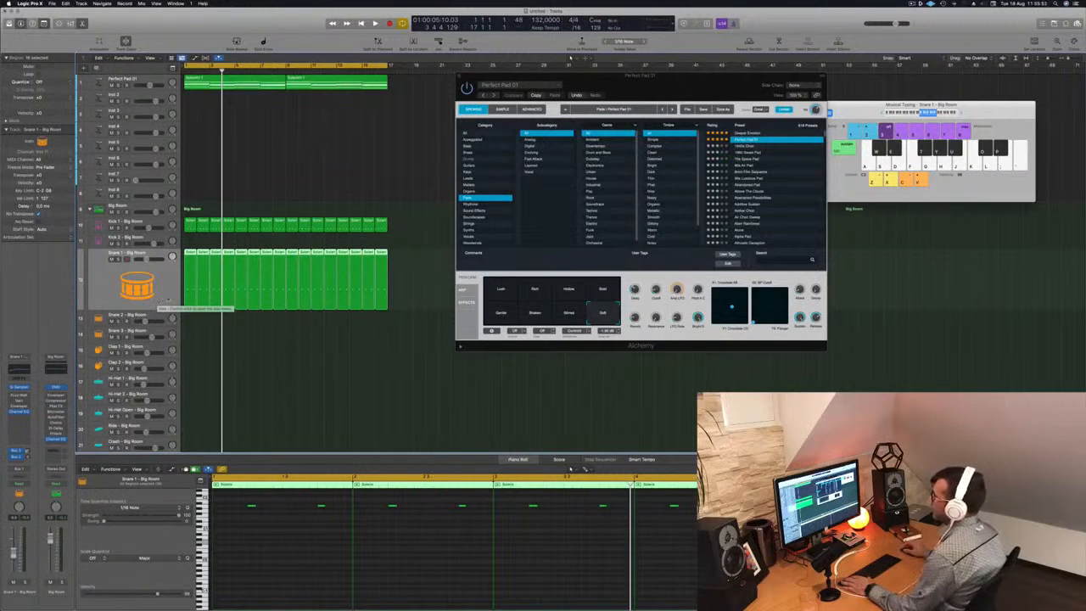
pyautogui.press('space')
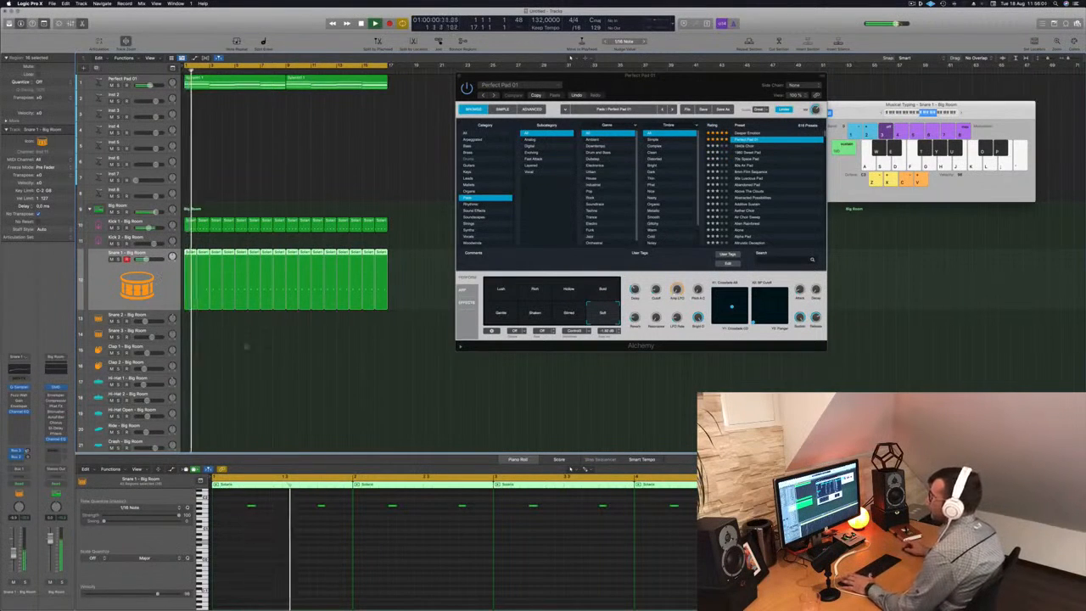
# Step: Copy the first Kick 1 region to the Hi-Hat Open track at bar 1
pyautogui.click(255, 382)
pyautogui.scroll(-4, 255, 382)
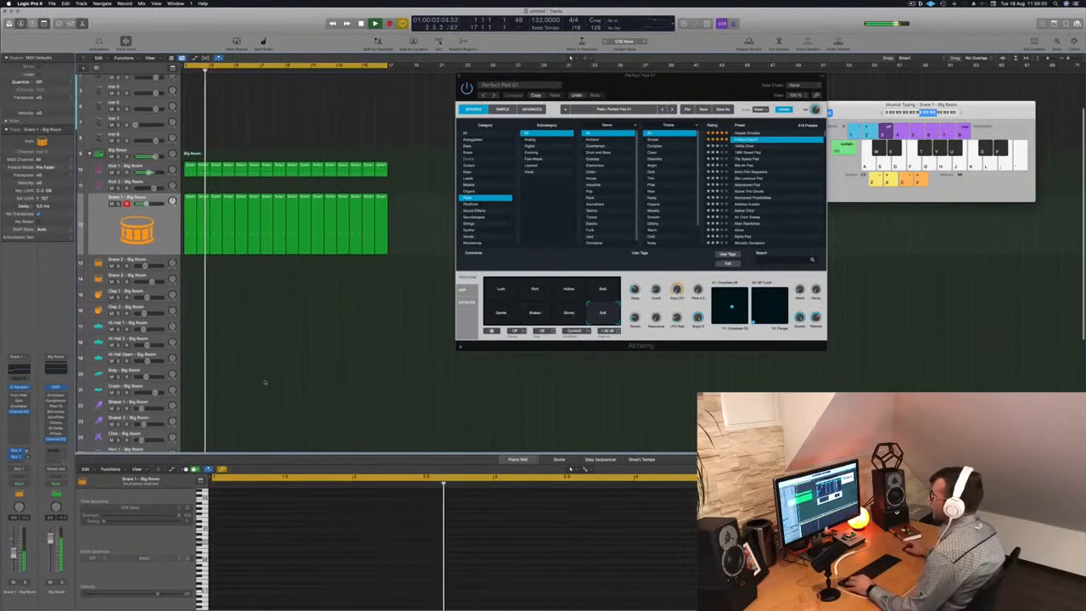
pyautogui.click(192, 168)
pyautogui.moveTo(191, 166); pyautogui.dragTo(192, 354)
# Step: Select the four notes in the Hi-Hat Open region and transpose them while auditioning the pattern
pyautogui.moveTo(330, 556); pyautogui.dragTo(210, 533)
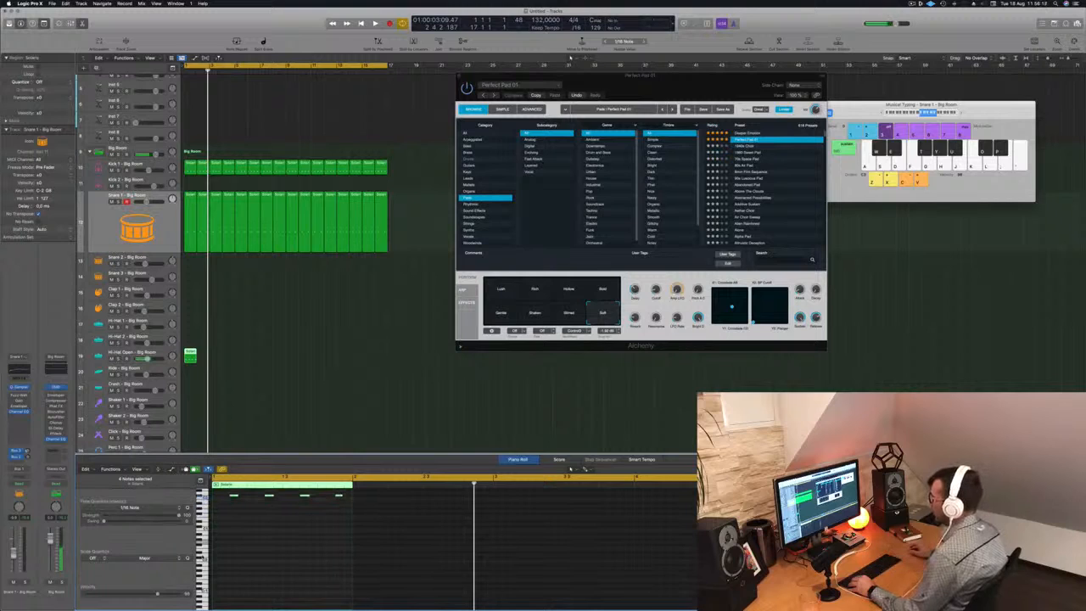
pyautogui.hotkey('alt', 'shift', 'Down')
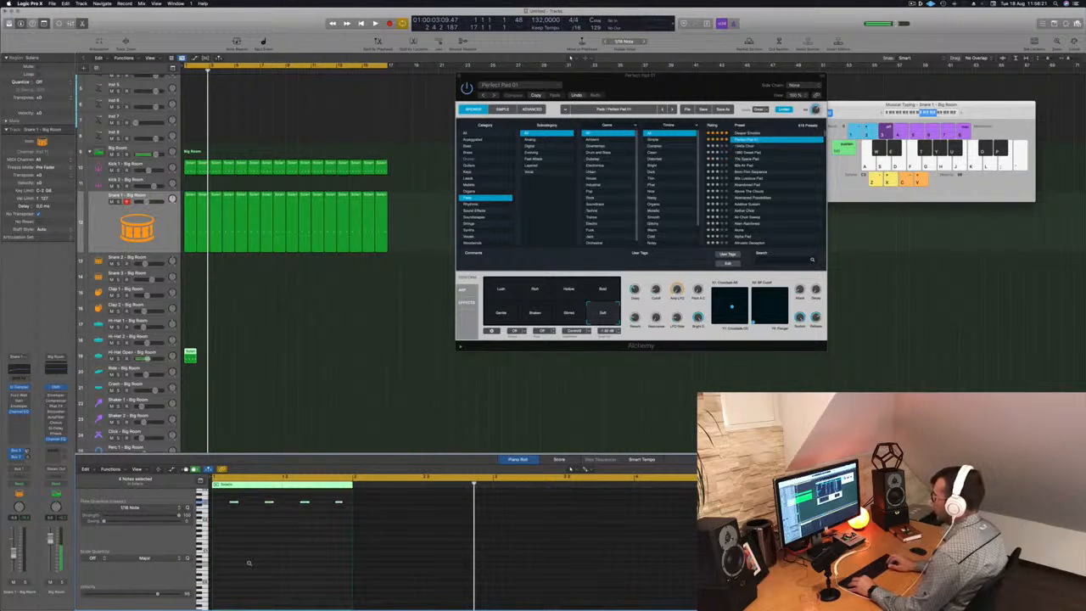
pyautogui.press('space')
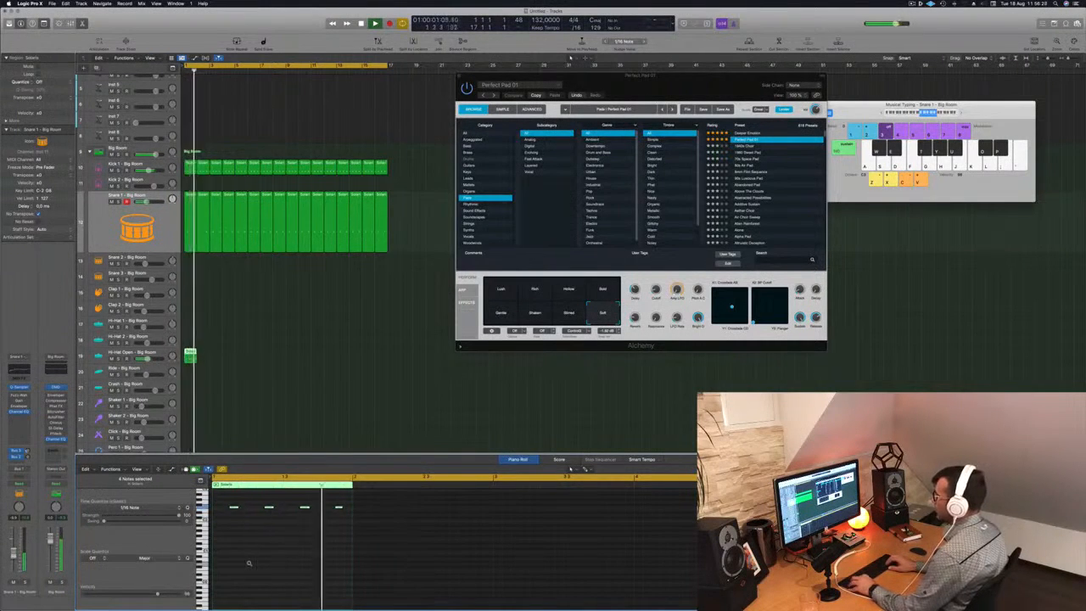
pyautogui.hotkey('alt', 'Up')
pyautogui.hotkey('alt', 'Up')
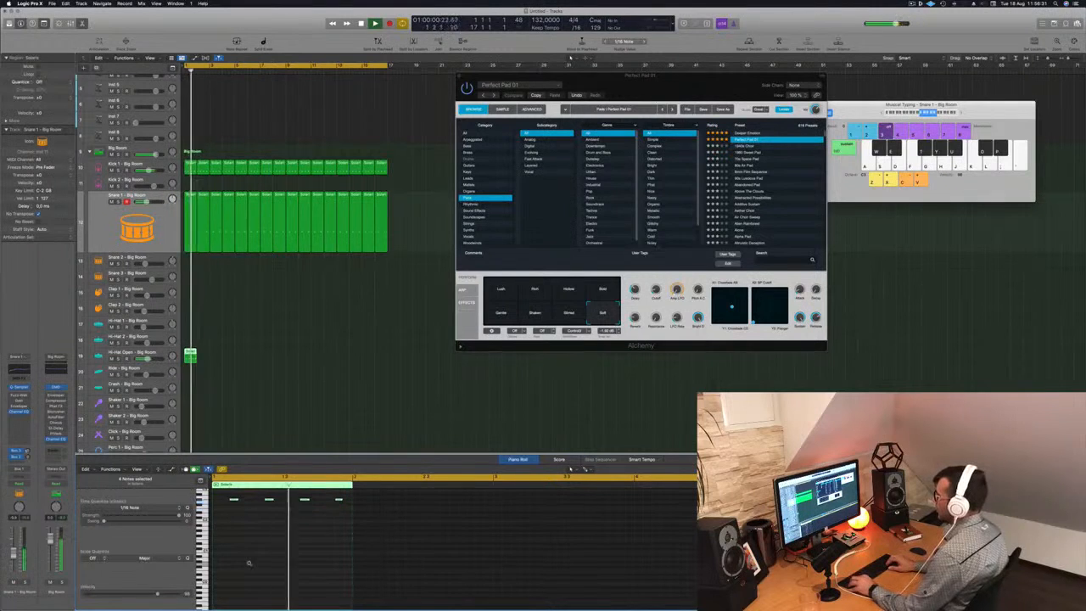
pyautogui.scroll(5, 278, 570)
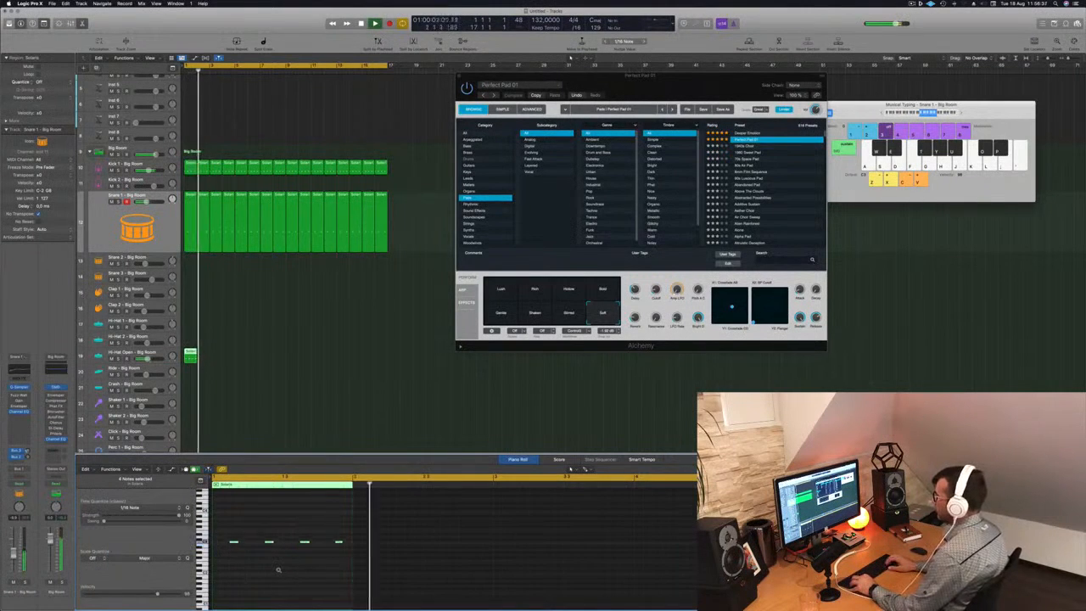
pyautogui.press('space')
pyautogui.press('space')
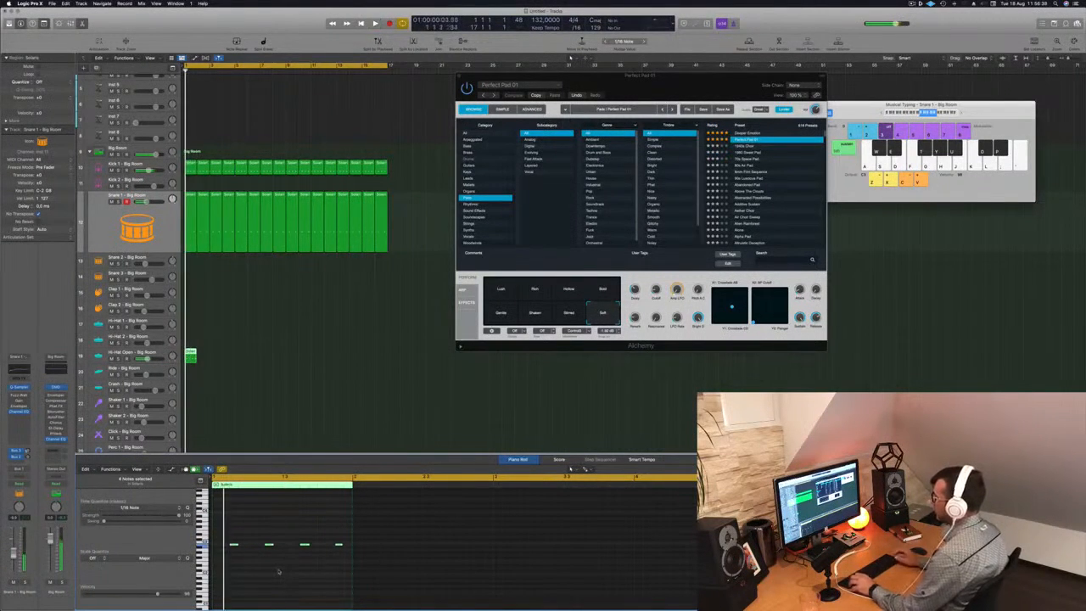
pyautogui.press('space')
# Step: Duplicate the Hi-Hat Open region across bars 1 to 16 and audition it from the start with its track selected
pyautogui.moveTo(190, 357); pyautogui.dragTo(293, 358)
pyautogui.scroll(-3, 293, 359)
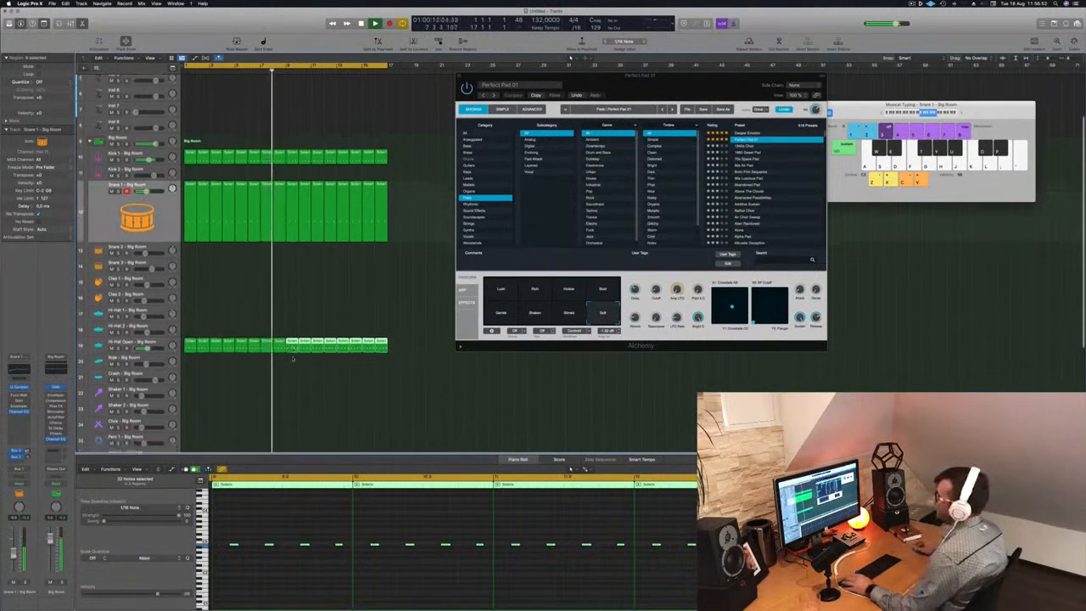
pyautogui.press('Return')
pyautogui.click(154, 327)
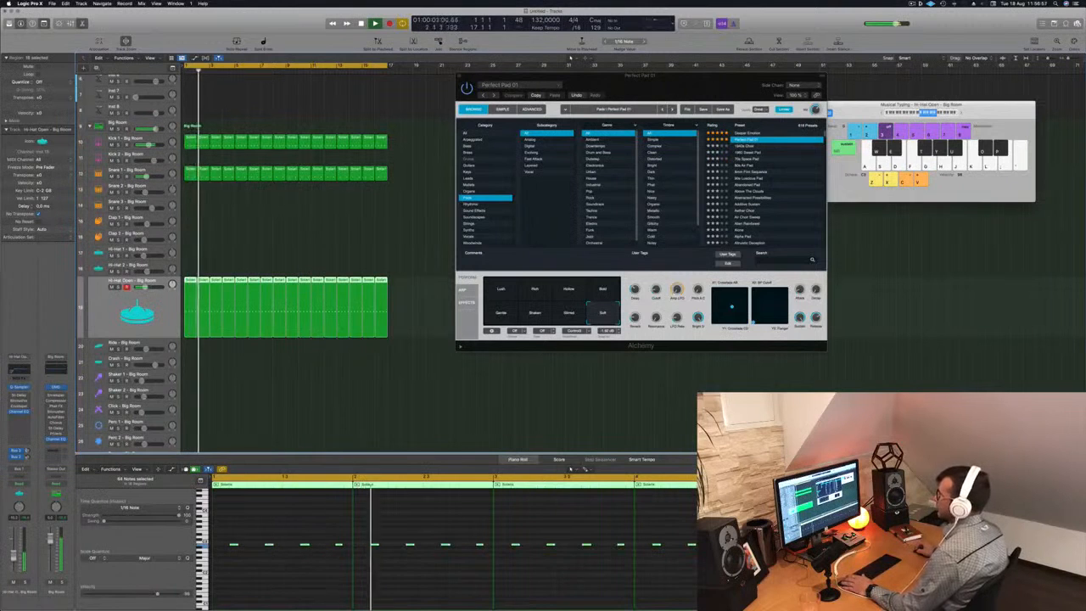
# Step: Copy the first Hi-Hat Open region to the Hi-Hat 1 track at bar 1
pyautogui.scroll(-1, 240, 412)
pyautogui.scroll(-3, 240, 411)
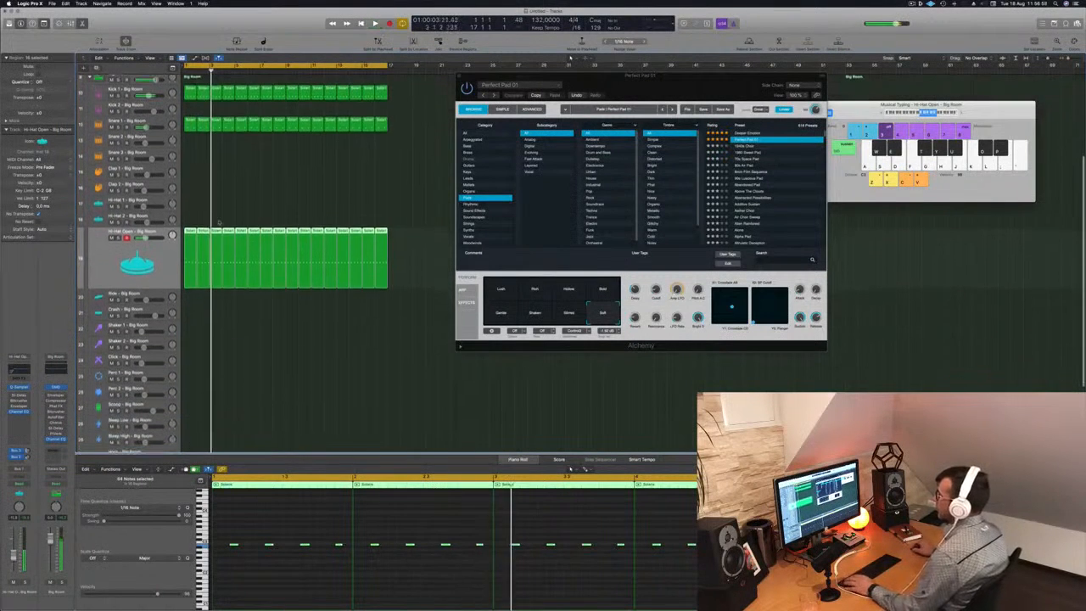
pyautogui.press('space')
pyautogui.moveTo(191, 233); pyautogui.dragTo(190, 204)
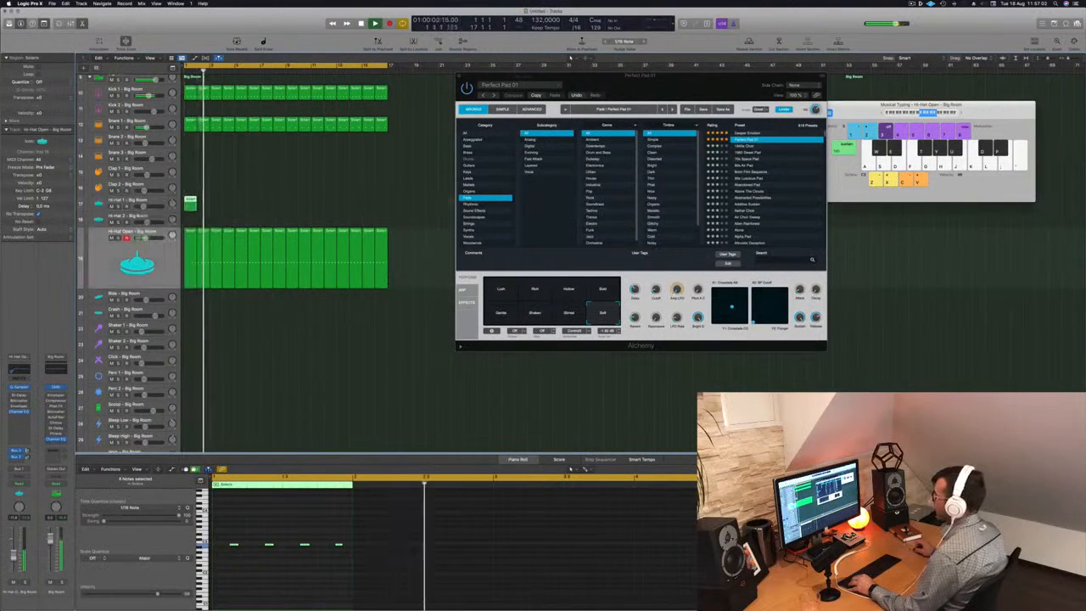
# Step: Shift and duplicate the Hi-Hat 1 notes into eight evenly spaced hits per bar, and repeat the region across bars 1 to 16
pyautogui.moveTo(226, 531); pyautogui.dragTo(375, 573)
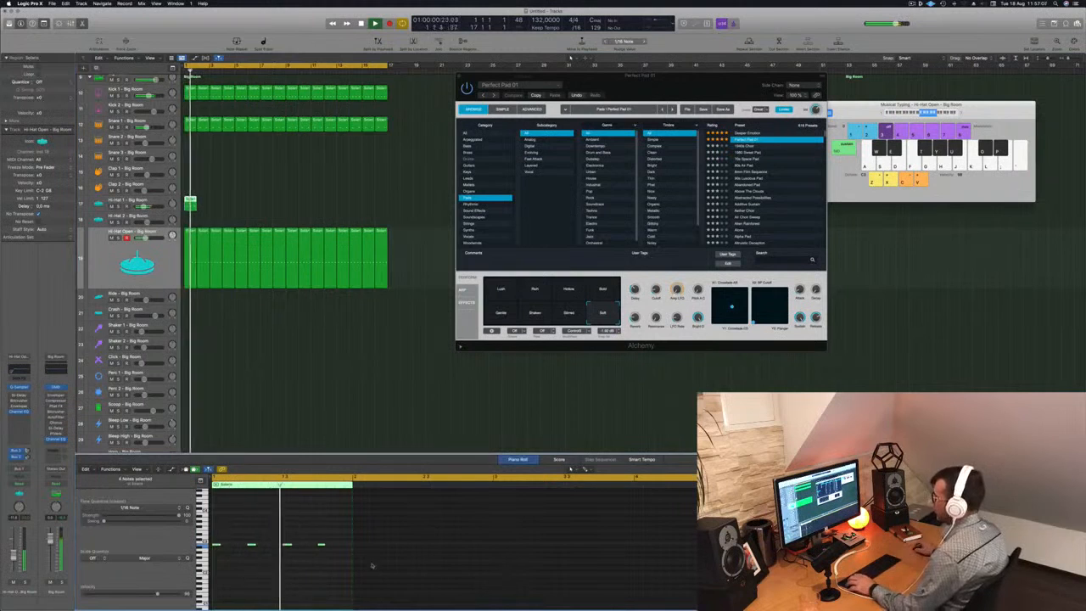
pyautogui.moveTo(218, 548); pyautogui.dragTo(235, 547)
pyautogui.press('space')
pyautogui.press('space')
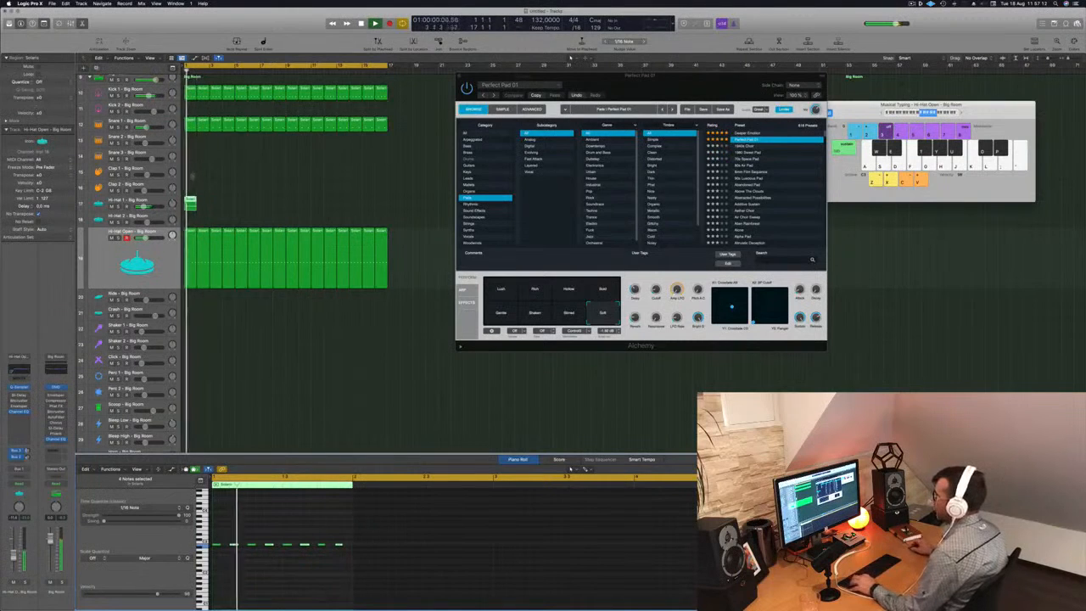
pyautogui.moveTo(203, 206); pyautogui.dragTo(293, 209)
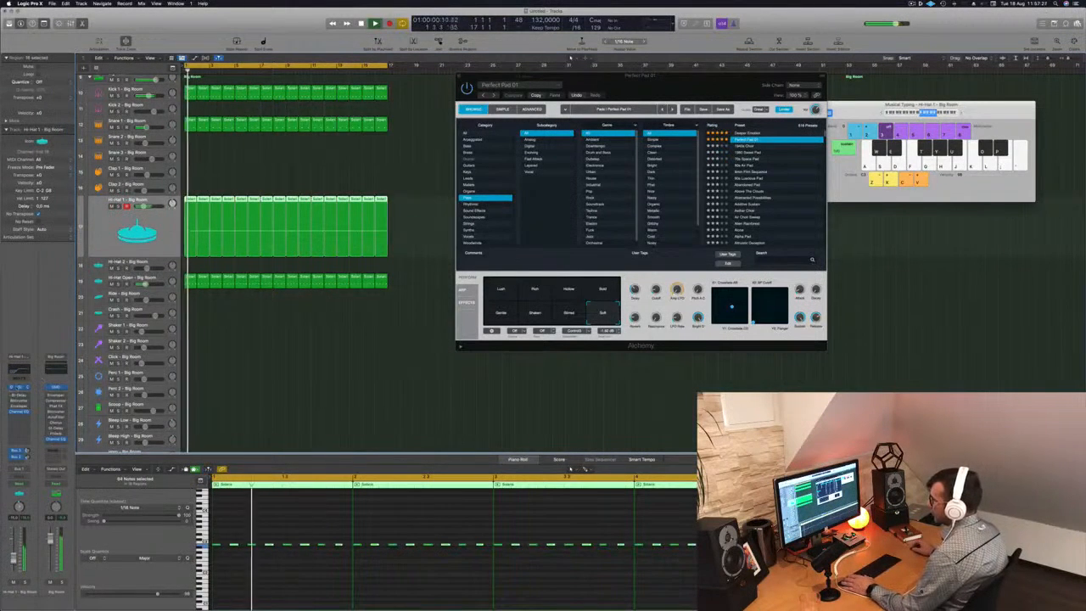
# Step: Open the Stereo Delay on the Hi-Hat 1 track and step through its presets during playback
pyautogui.click(18, 396)
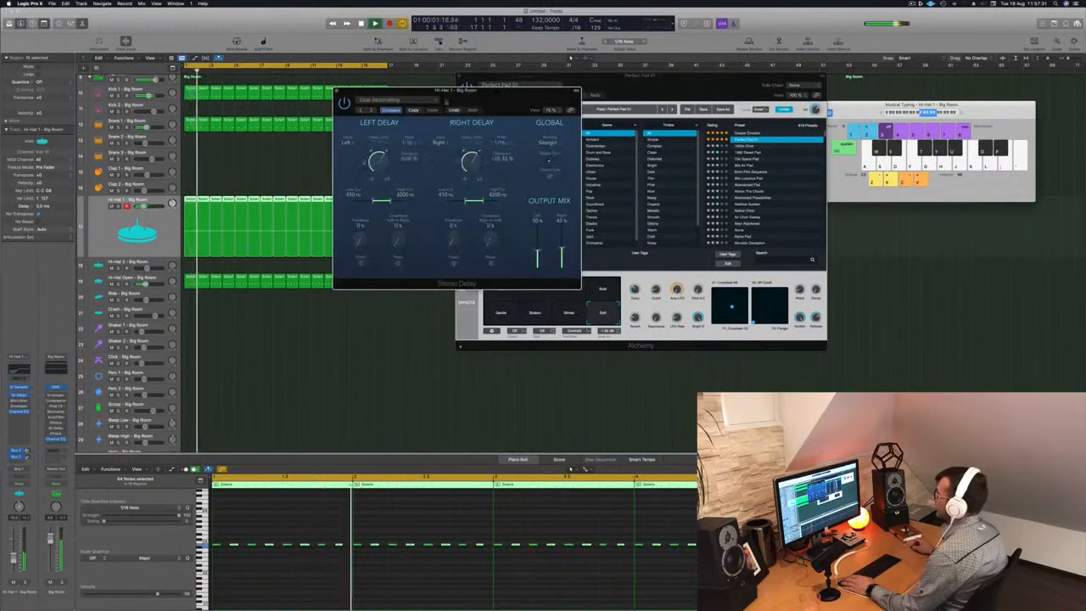
pyautogui.click(360, 110)
pyautogui.click(366, 111)
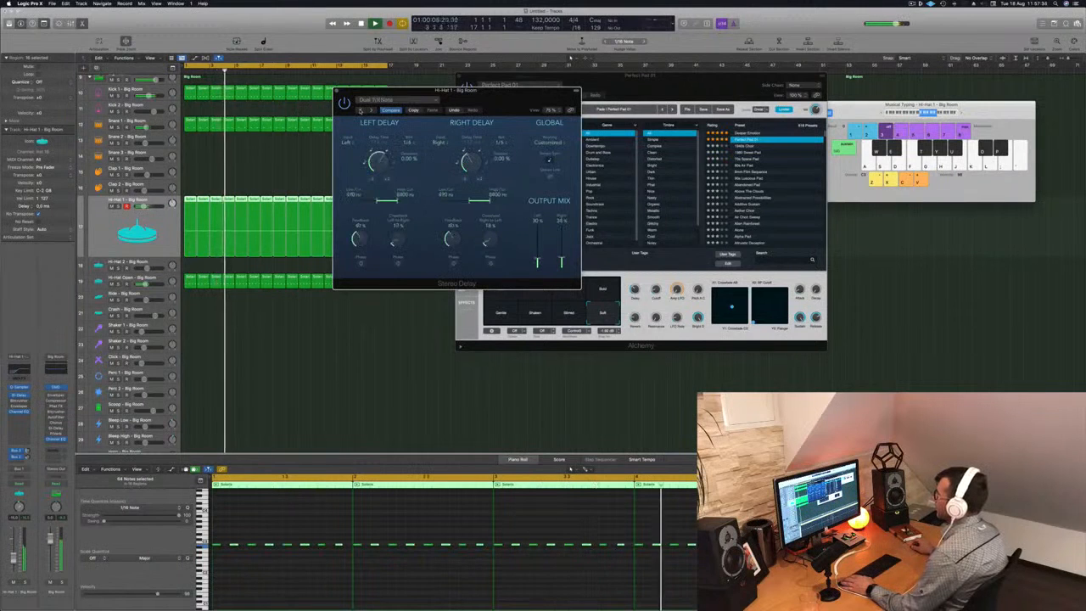
# Step: Advance the Stereo Delay to the Dual 1/16 Step preset and raise the Hi-Hat 1 track's volume slightly
pyautogui.click(367, 110)
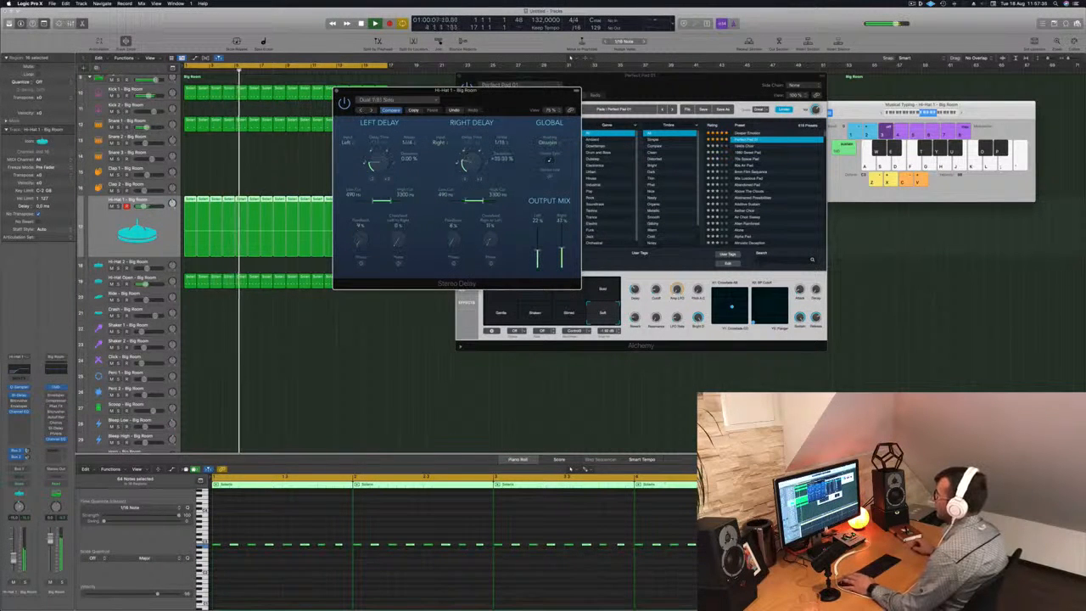
pyautogui.moveTo(13, 557); pyautogui.dragTo(12, 549)
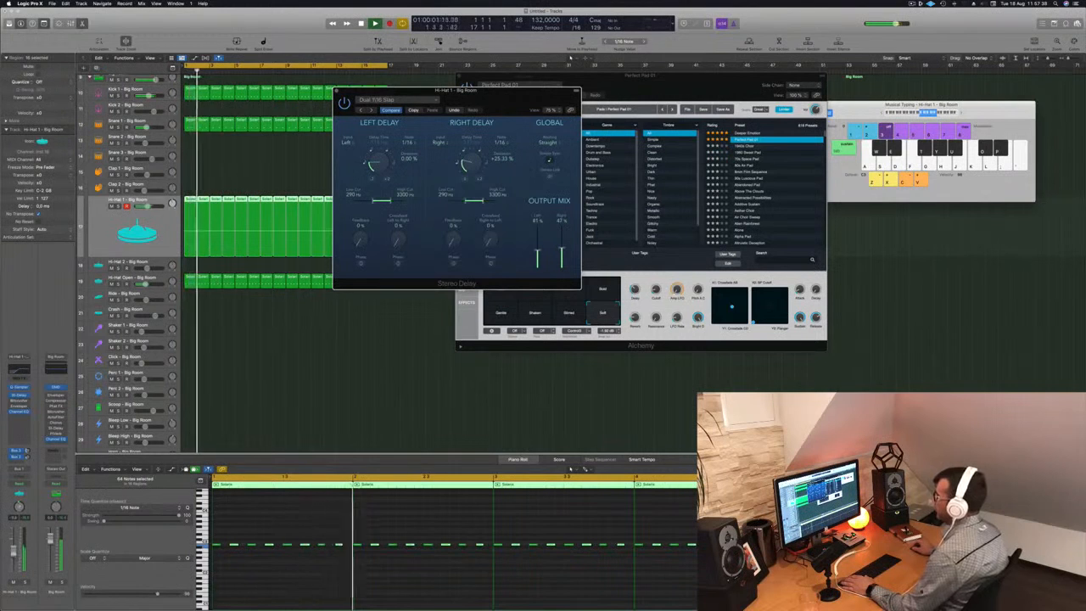
# Step: Try a lower left output mix of 33% and longer right and left delay times in the Dual 1/16 Step preset
pyautogui.moveTo(537, 251); pyautogui.dragTo(537, 255)
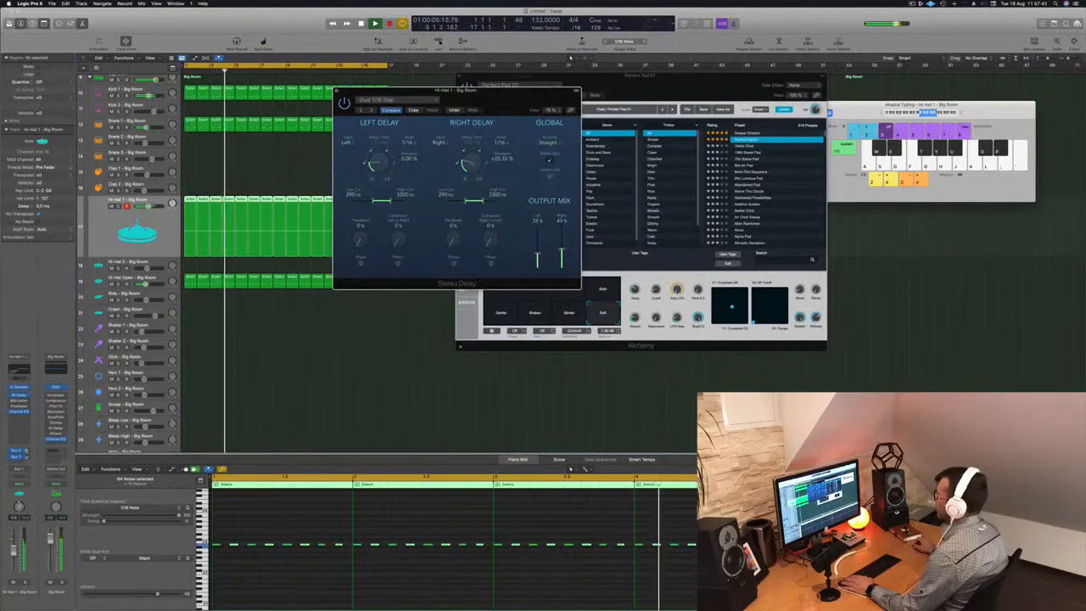
pyautogui.moveTo(473, 161); pyautogui.dragTo(472, 158)
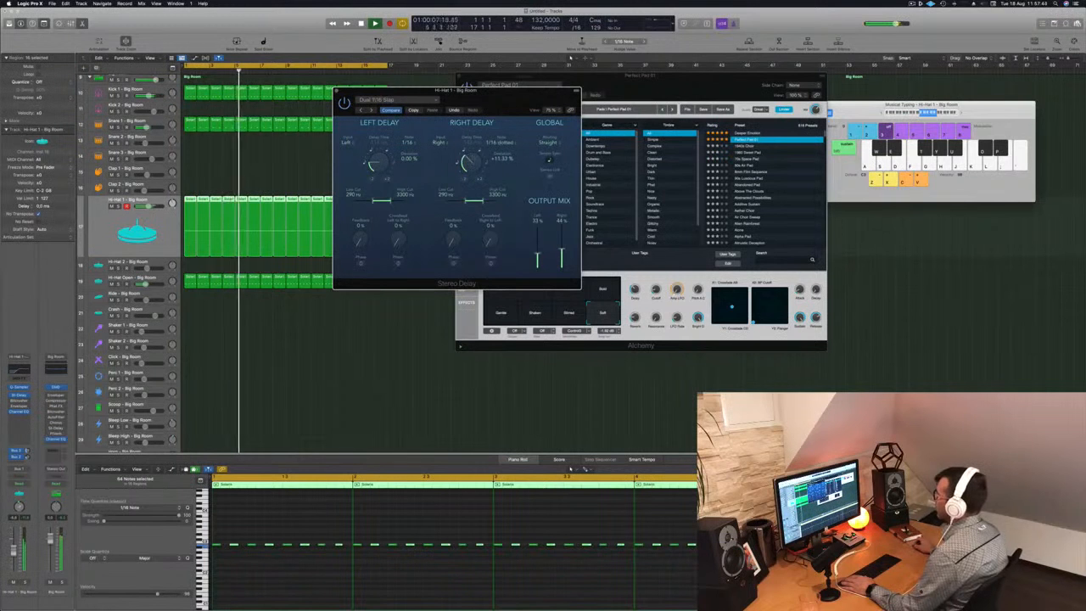
pyautogui.moveTo(373, 162); pyautogui.dragTo(373, 160)
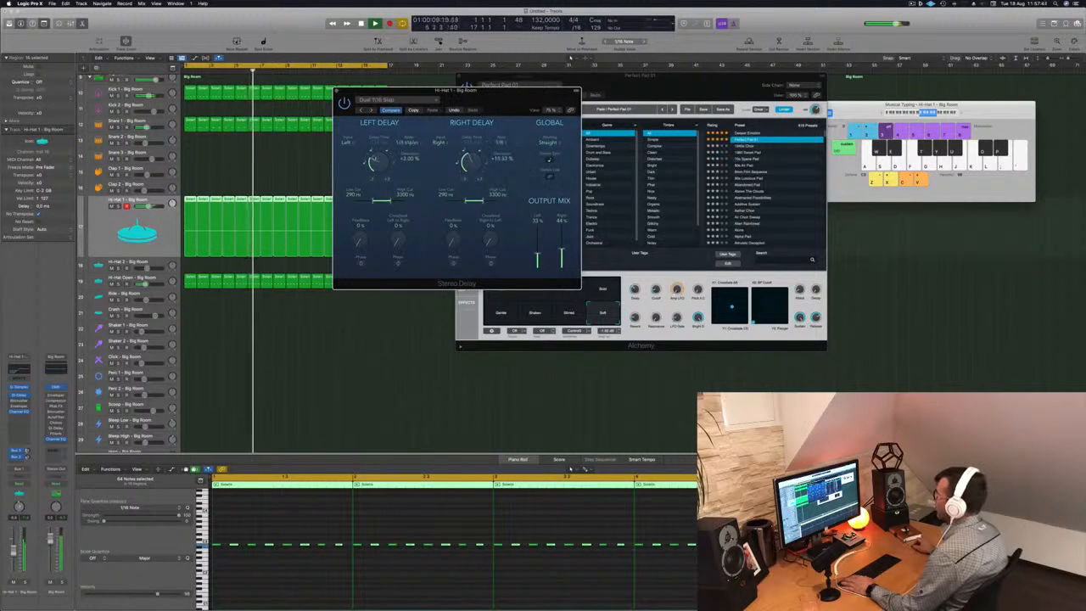
# Step: Step the Stereo Delay back to the 1/16 Note preset and close the plug-in window
pyautogui.click(360, 110)
pyautogui.click(359, 111)
pyautogui.click(360, 110)
pyautogui.moveTo(365, 112); pyautogui.dragTo(344, 119)
pyautogui.click(341, 118)
pyautogui.click(341, 117)
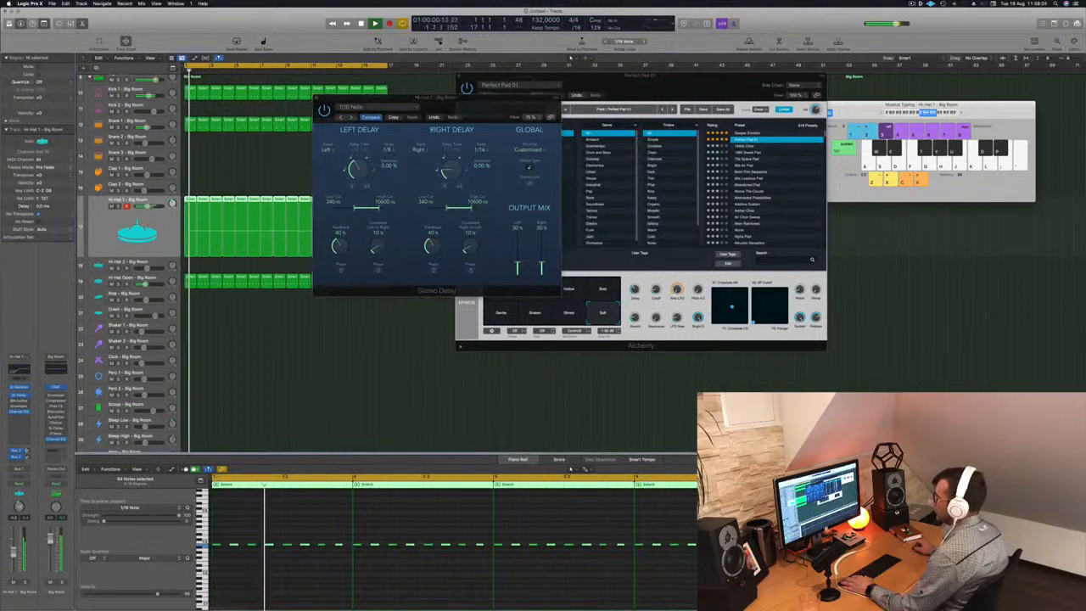
pyautogui.click(316, 98)
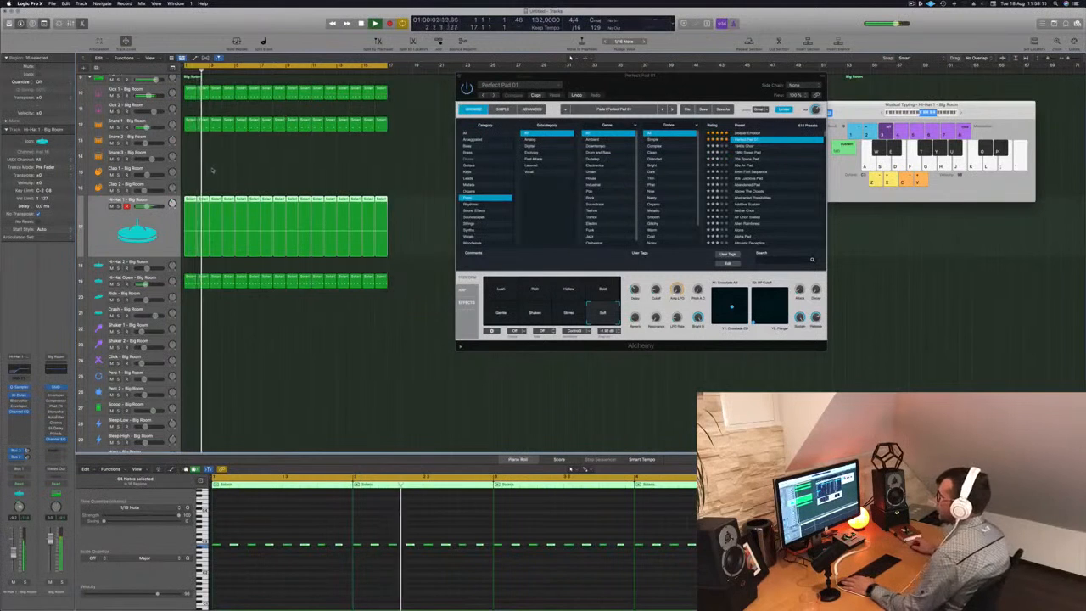
# Step: Copy the first Hi-Hat Open region to the Shaker 1 track at bar 1 and duplicate its four notes between the existing hits
pyautogui.scroll(-1, 231, 298)
pyautogui.moveTo(188, 270); pyautogui.dragTo(190, 318)
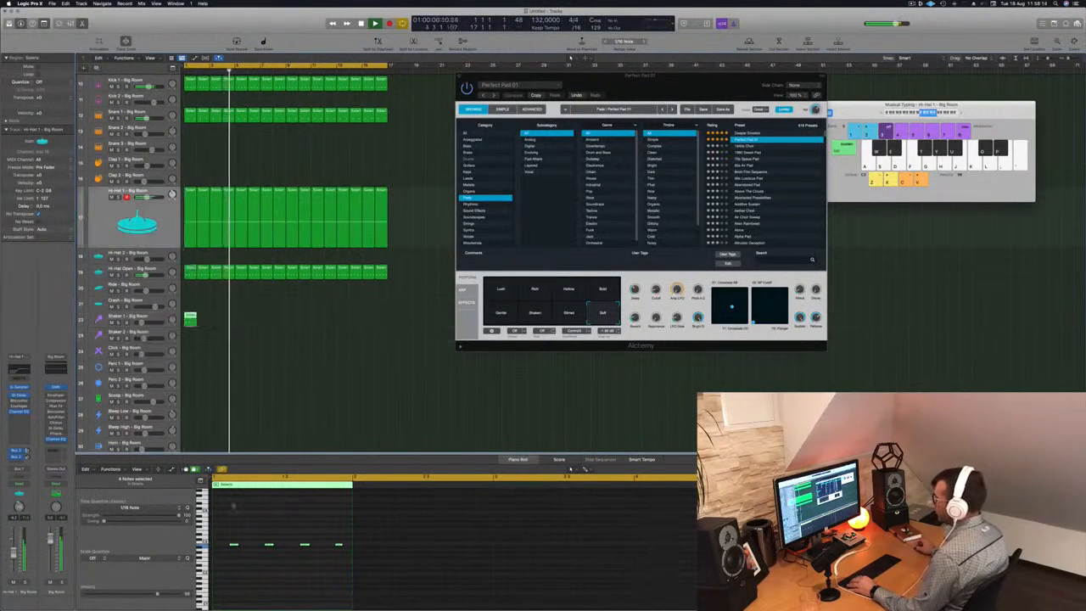
pyautogui.moveTo(231, 519); pyautogui.dragTo(382, 592)
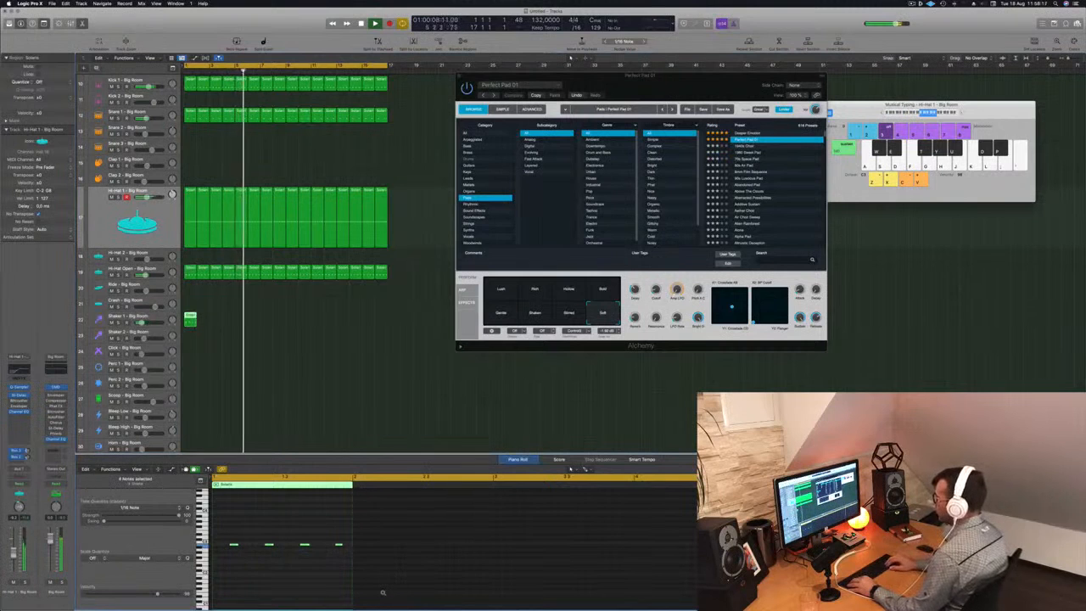
pyautogui.press('Return')
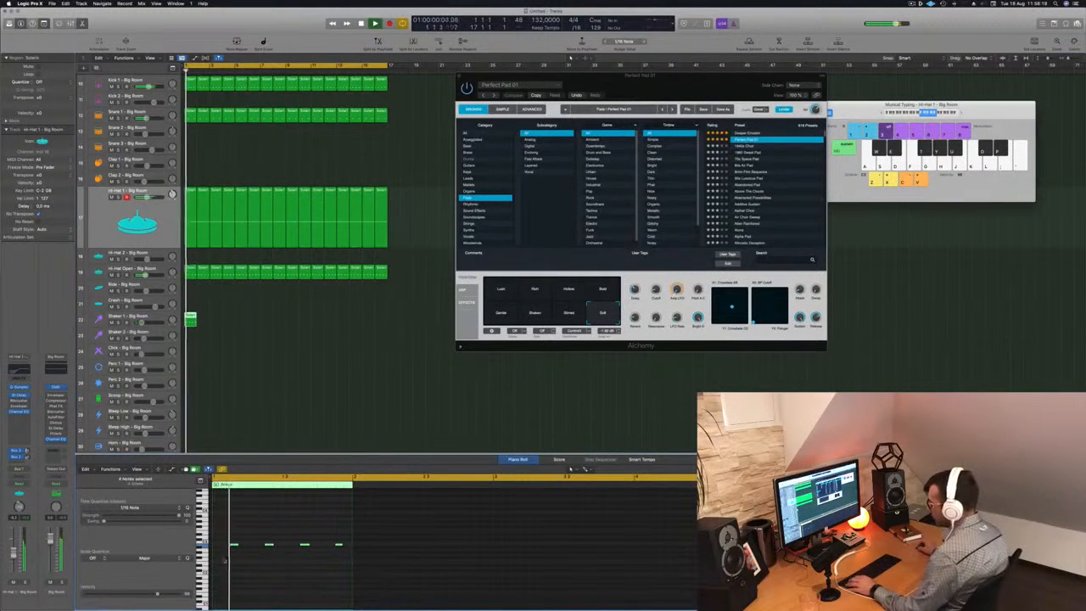
pyautogui.moveTo(233, 546)
pyautogui.mouseDown()
pyautogui.moveTo(217, 547)
pyautogui.moveTo(246, 547)
pyautogui.mouseUp()
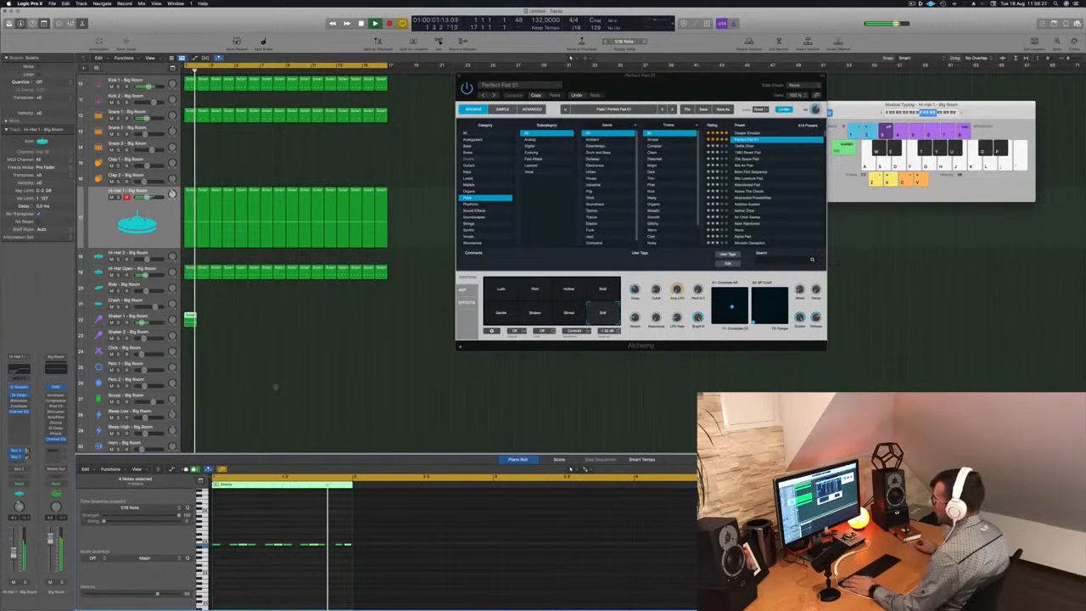
# Step: Select the Shaker 1 track and fill its one-bar region to twelve hits while auditioning it
pyautogui.click(157, 318)
pyautogui.press('space')
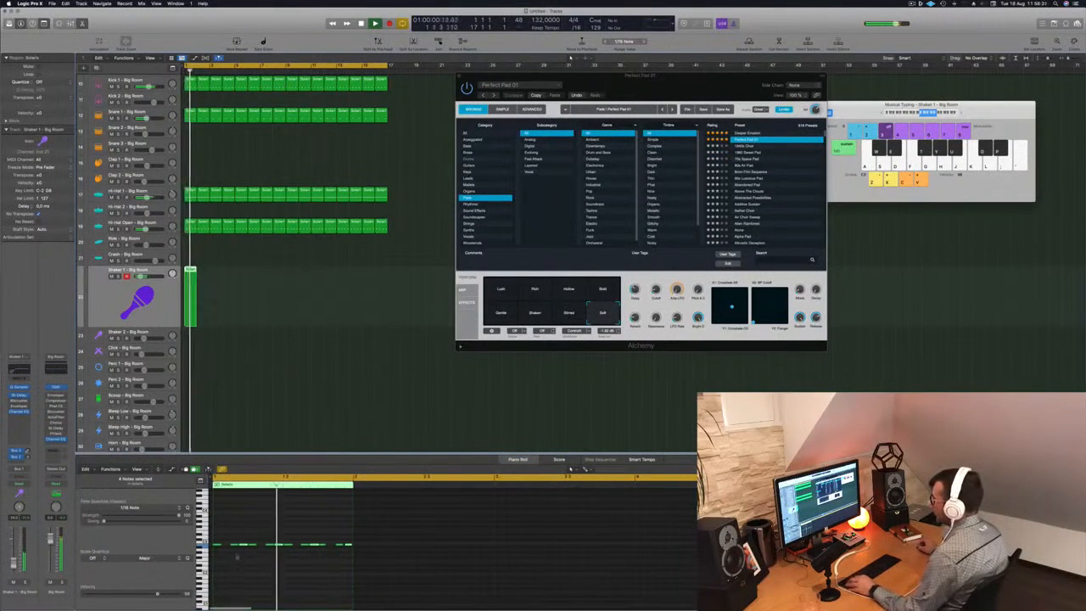
pyautogui.press('super+a')
pyautogui.press('space')
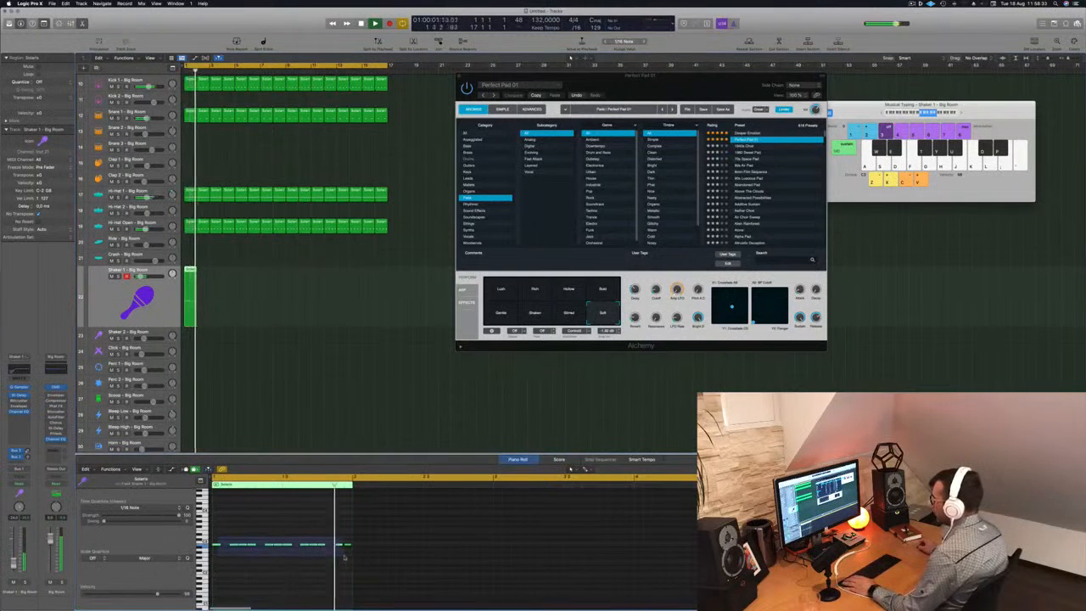
# Step: Duplicate the Shaker 1 region across bars 1 to 16, moving the copies back to close the gap
pyautogui.moveTo(192, 273); pyautogui.dragTo(226, 279)
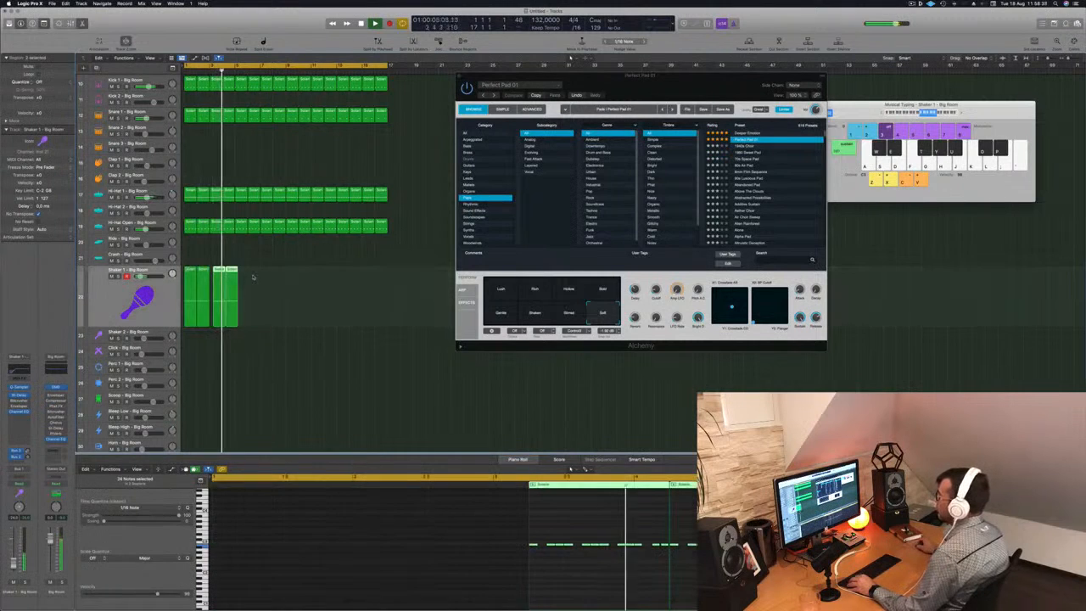
pyautogui.hotkey('alt', 'Left')
pyautogui.hotkey('alt', 'Left')
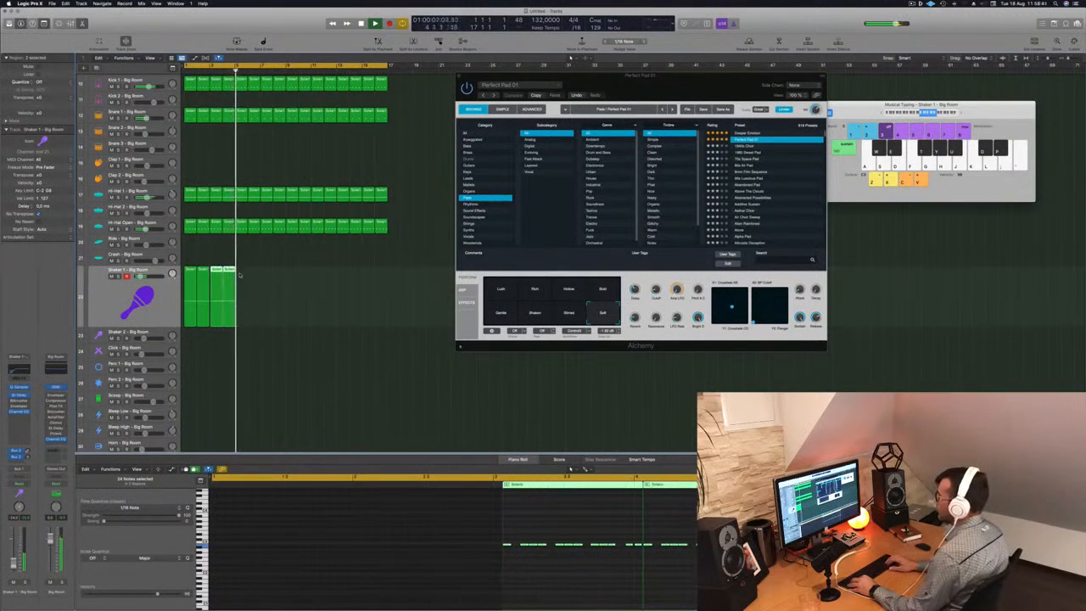
pyautogui.click(241, 277)
pyautogui.moveTo(241, 277); pyautogui.dragTo(294, 284)
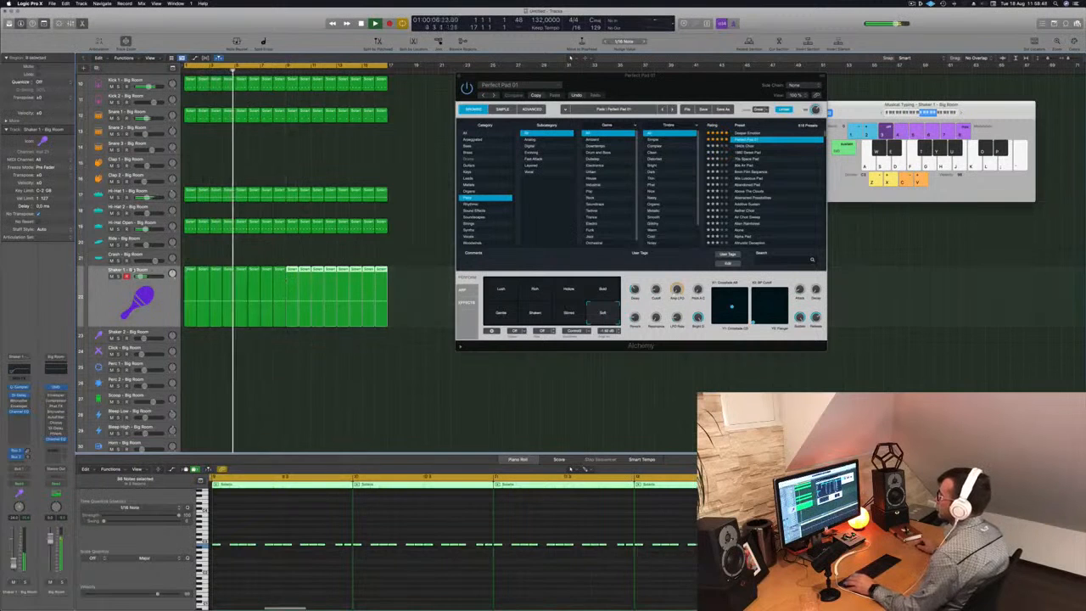
# Step: Compare the beat with and without the Hi-Hat Open track by toggling solo and mute during playback
pyautogui.press('s')
pyautogui.press('s')
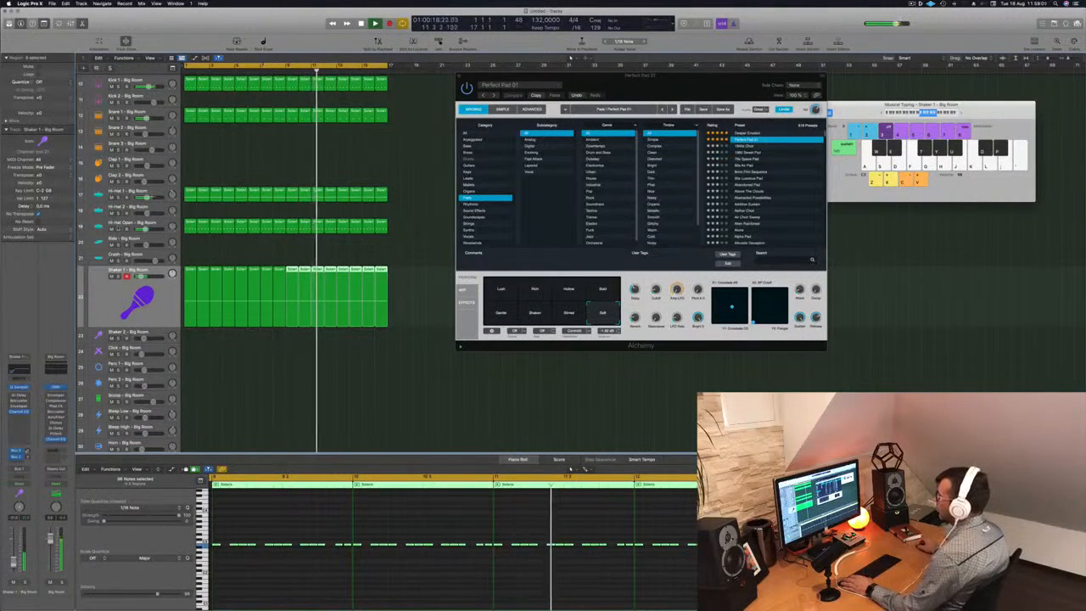
pyautogui.hotkey('ctrl', 'm')
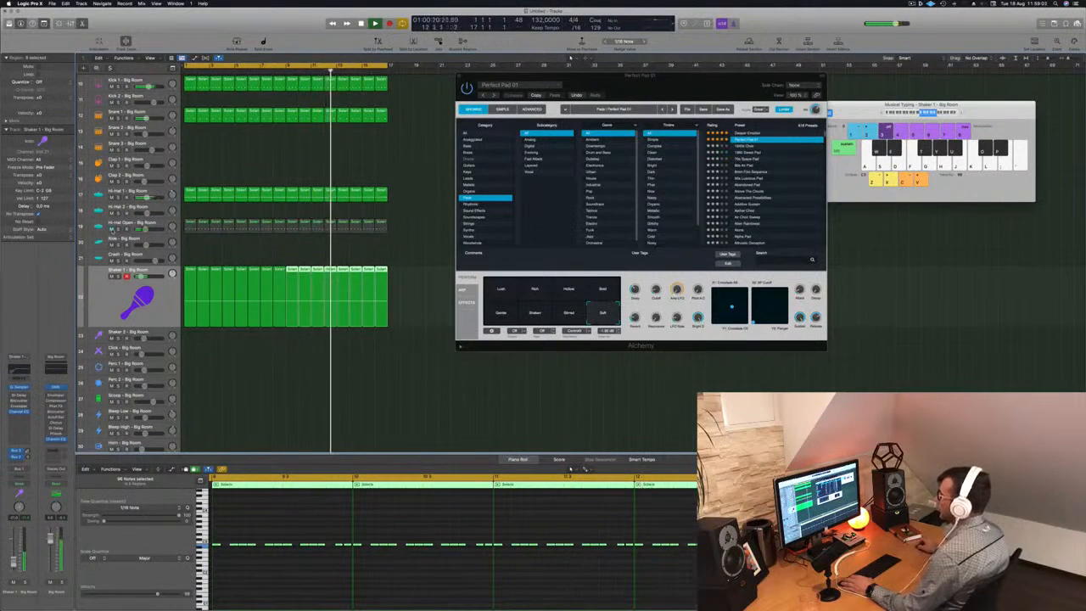
pyautogui.hotkey('ctrl', 'm')
# Step: Select the Hi-Hat Open track, restart playback, and load the Hi-Hat Open - Deep Tech sound from the Library
pyautogui.press('Up')
pyautogui.press('Up')
pyautogui.press('Up')
pyautogui.press('Return')
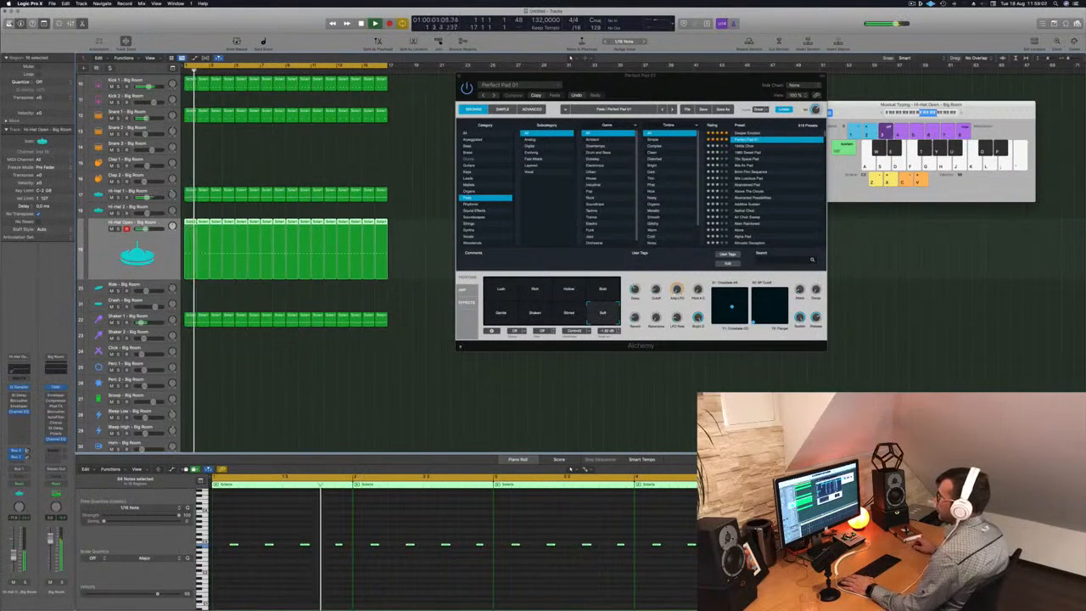
pyautogui.press('y')
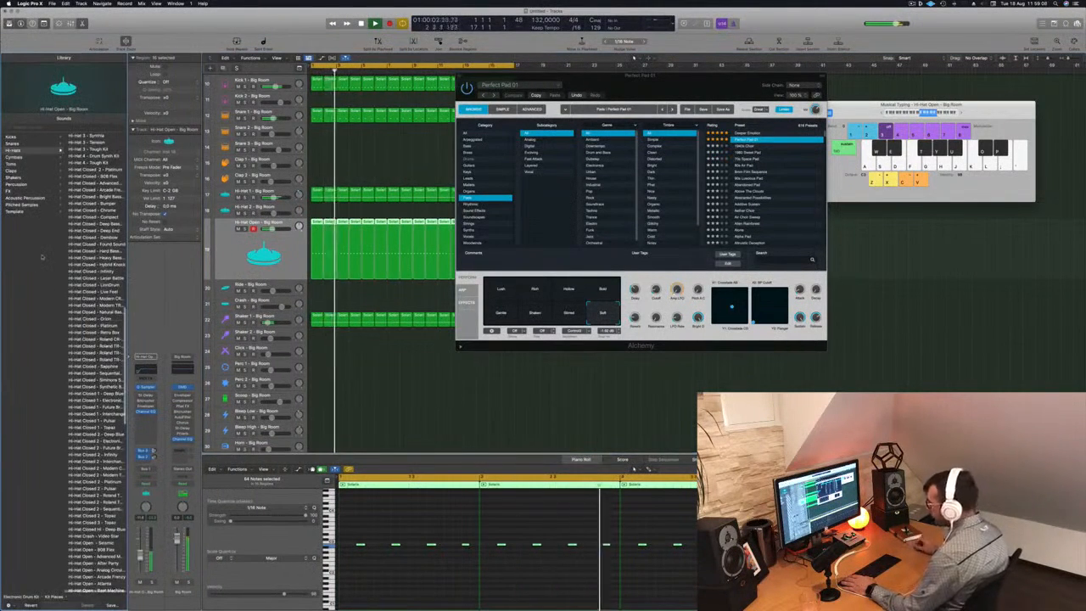
pyautogui.scroll(-10, 93, 339)
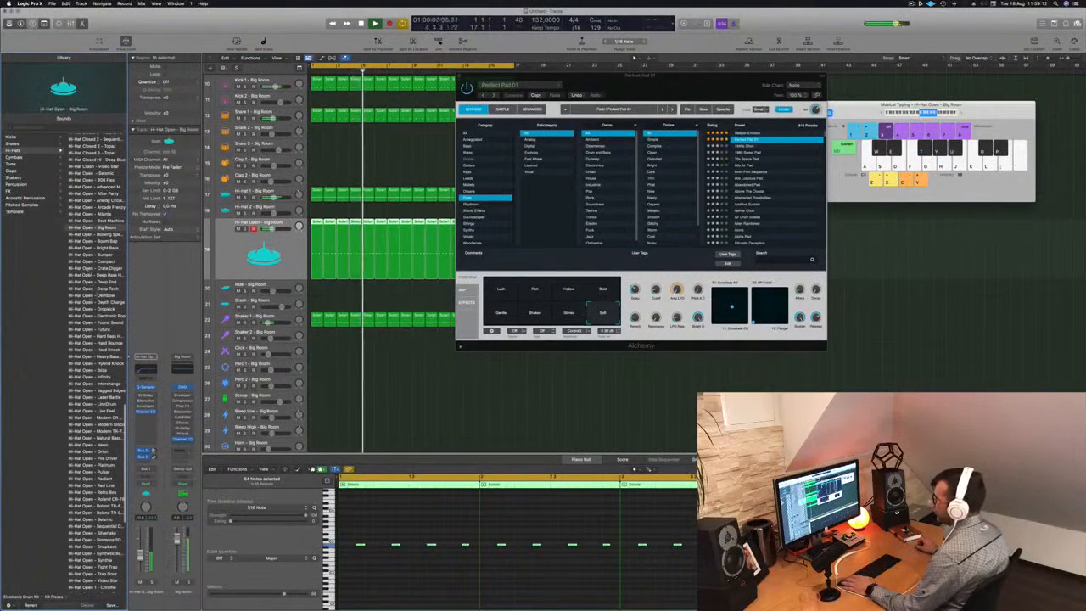
pyautogui.click(105, 289)
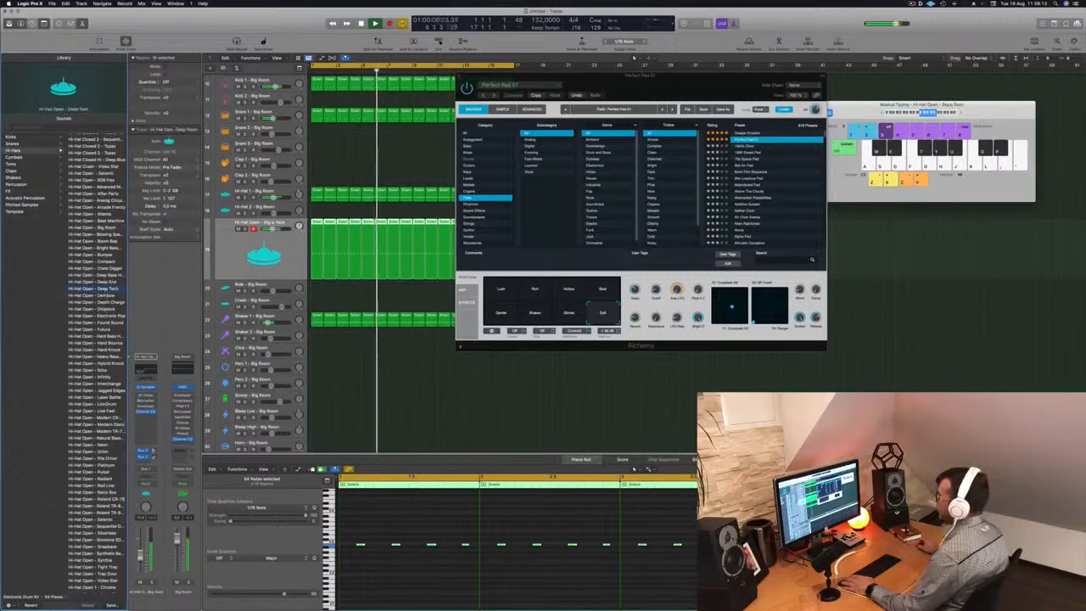
# Step: Move the Alchemy synth window off the regions and close it
pyautogui.moveTo(660, 89); pyautogui.dragTo(817, 111)
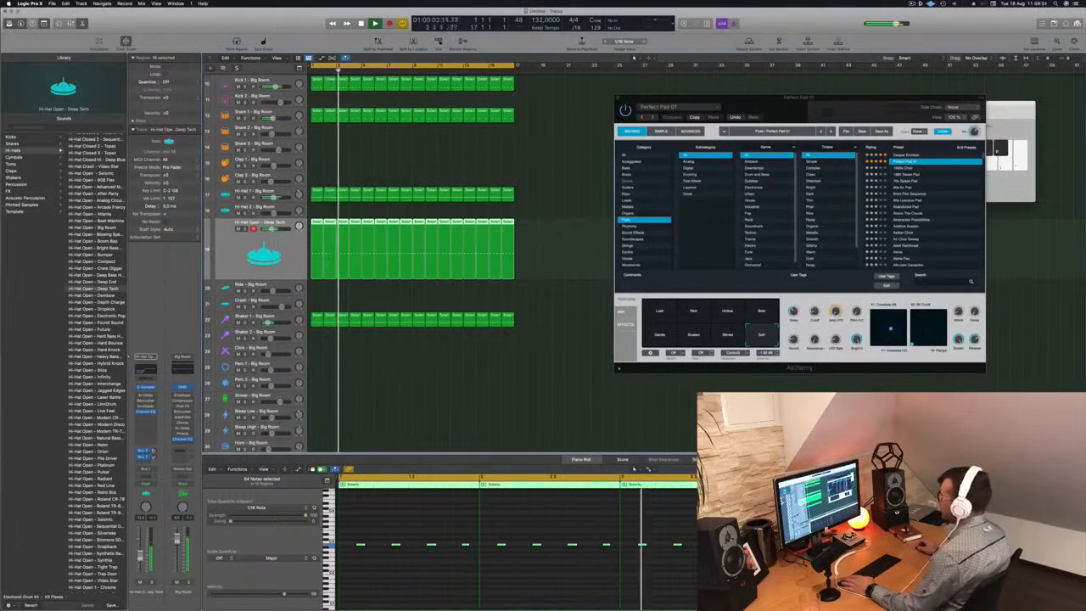
pyautogui.moveTo(793, 100); pyautogui.dragTo(725, 108)
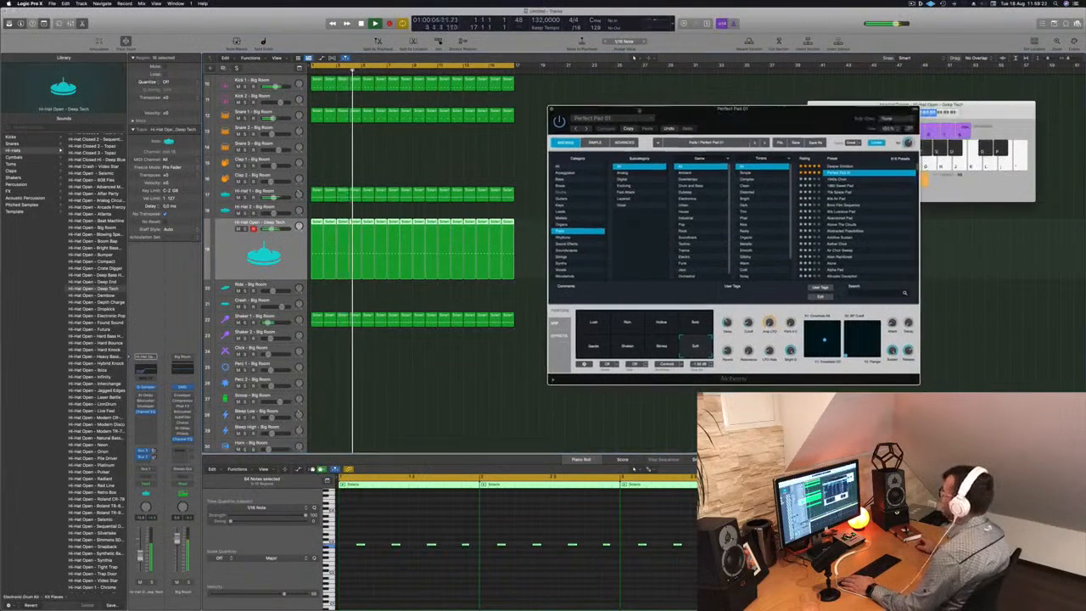
pyautogui.click(550, 106)
# Step: Copy the first Shaker 1 region to the Scoop track at bar 1
pyautogui.scroll(-2, 509, 160)
pyautogui.scroll(-3, 508, 364)
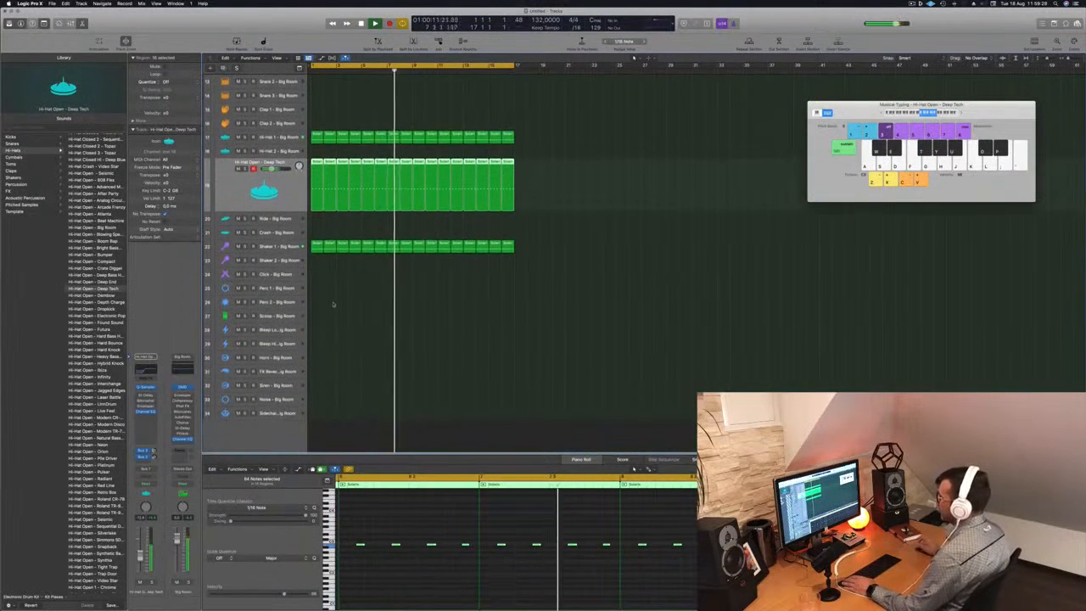
pyautogui.click(316, 247)
pyautogui.moveTo(315, 248); pyautogui.dragTo(316, 316)
# Step: Thin the Scoop region to three notes in the second half of the bar, transpose them down, and audition from the start
pyautogui.moveTo(350, 539); pyautogui.dragTo(391, 551)
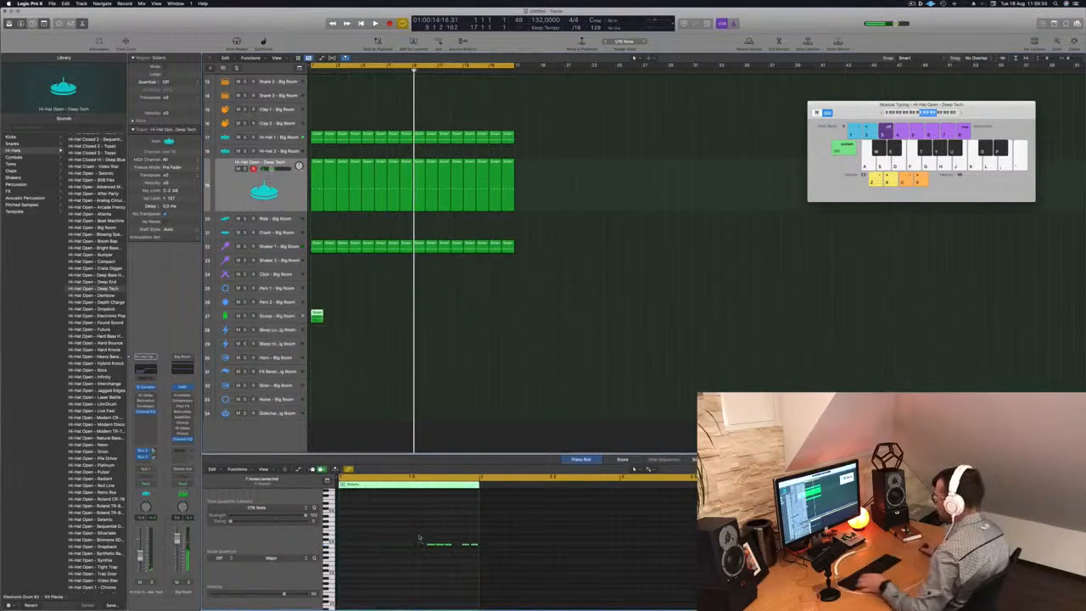
pyautogui.moveTo(471, 562); pyautogui.dragTo(491, 562)
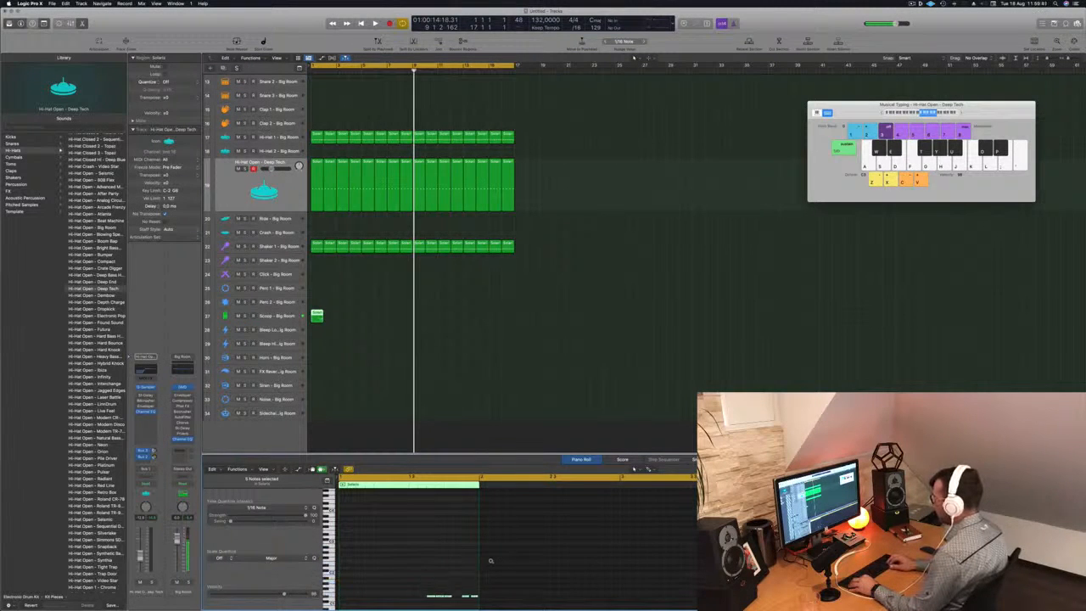
pyautogui.press('Return')
pyautogui.press('space')
pyautogui.scroll(-4, 458, 560)
pyautogui.press('Return')
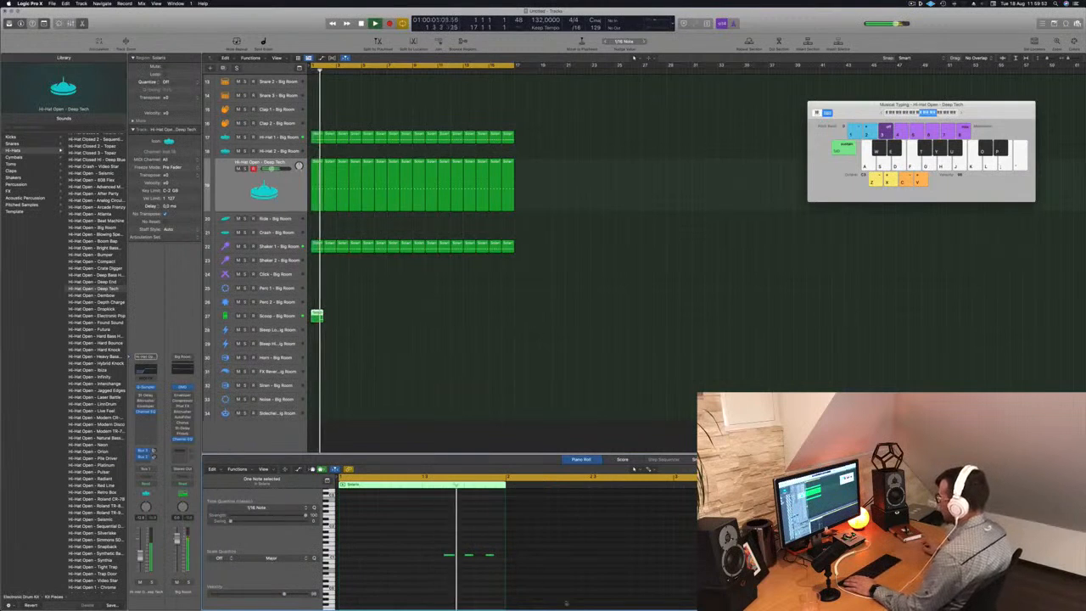
# Step: Copy the Scoop region to bar 2 and shift the copy's three notes to a different pitch
pyautogui.moveTo(317, 316); pyautogui.dragTo(330, 320)
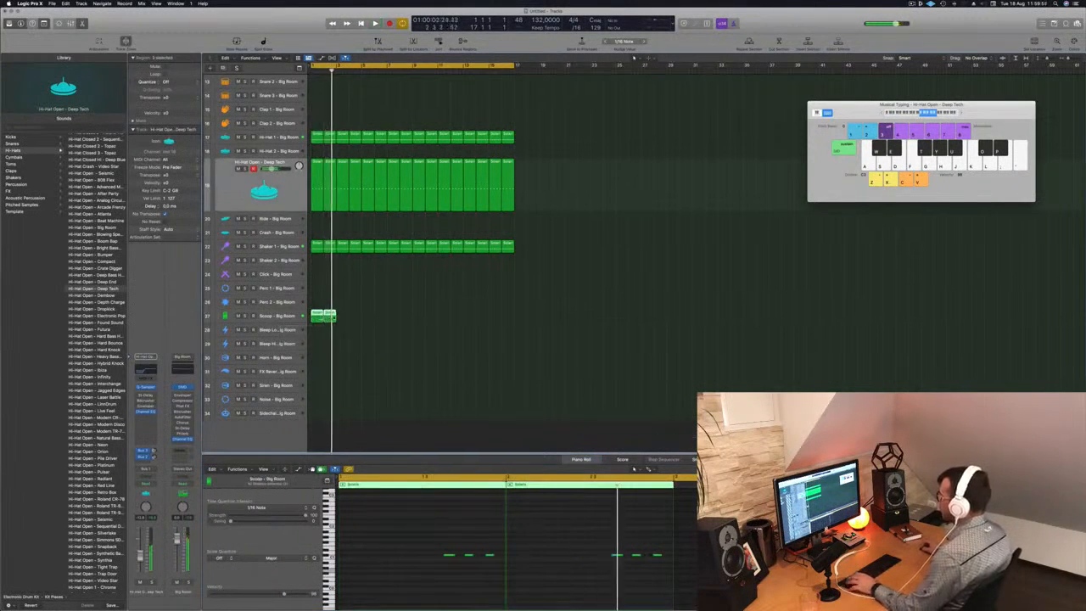
pyautogui.click(330, 316)
pyautogui.moveTo(582, 550); pyautogui.dragTo(670, 568)
pyautogui.hotkey('alt', 'shift', 'Up')
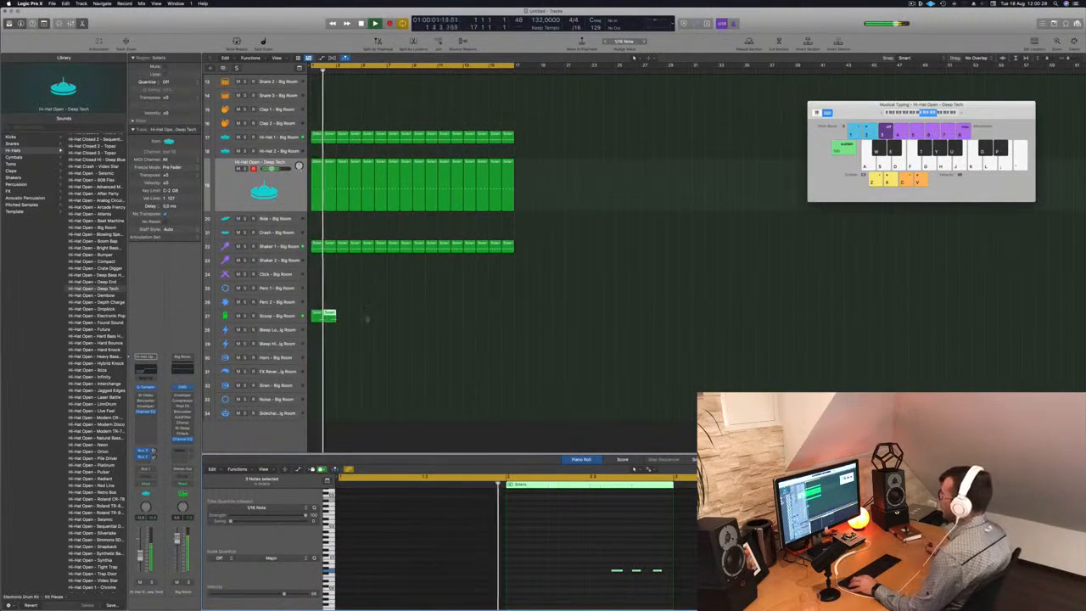
# Step: Repeat the two-bar Scoop pattern across bars 1 to 16 and clear the region selection
pyautogui.moveTo(341, 316); pyautogui.dragTo(370, 319)
pyautogui.moveTo(374, 321); pyautogui.dragTo(418, 319)
pyautogui.click(329, 357)
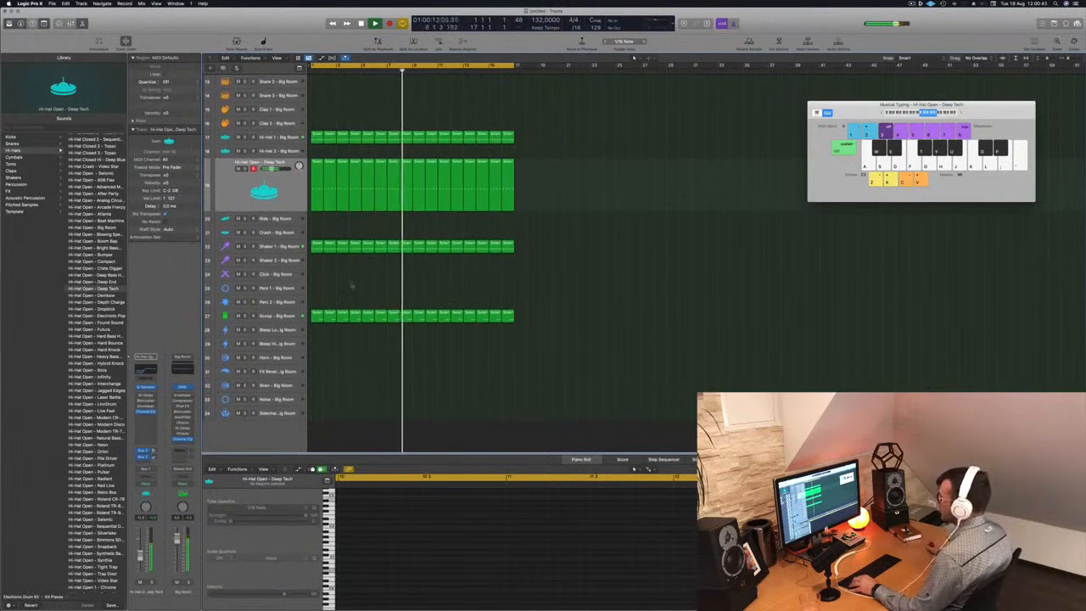
# Step: Copy the first Hi-Hat 1 region to the Sidechain Trigger track at bar 1 and duplicate it across bars 1 to 16
pyautogui.click(315, 247)
pyautogui.moveTo(316, 136); pyautogui.dragTo(317, 414)
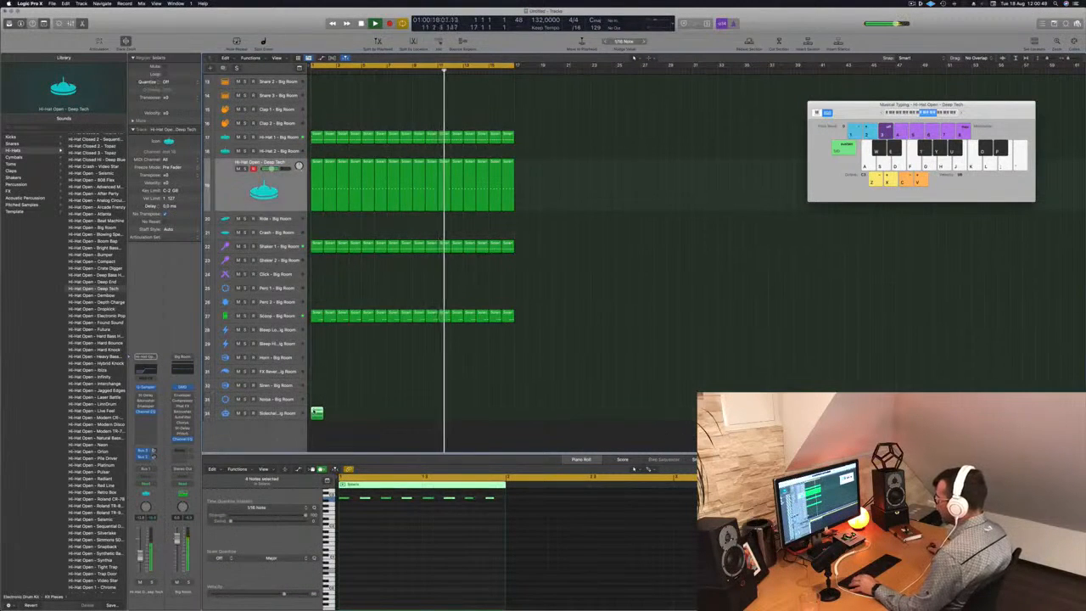
pyautogui.press('super+r')
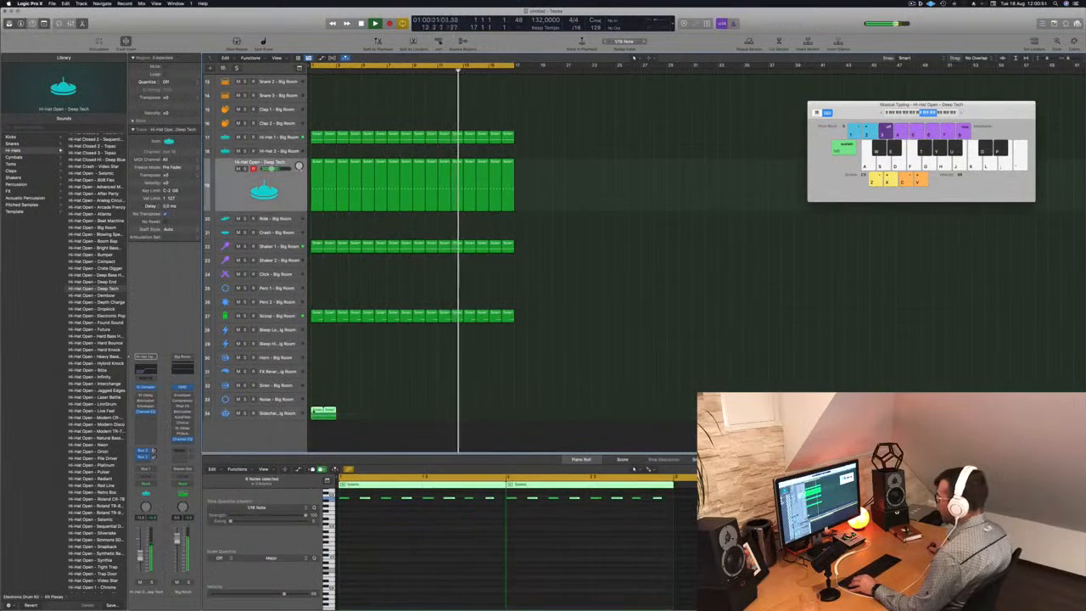
pyautogui.press('super+r')
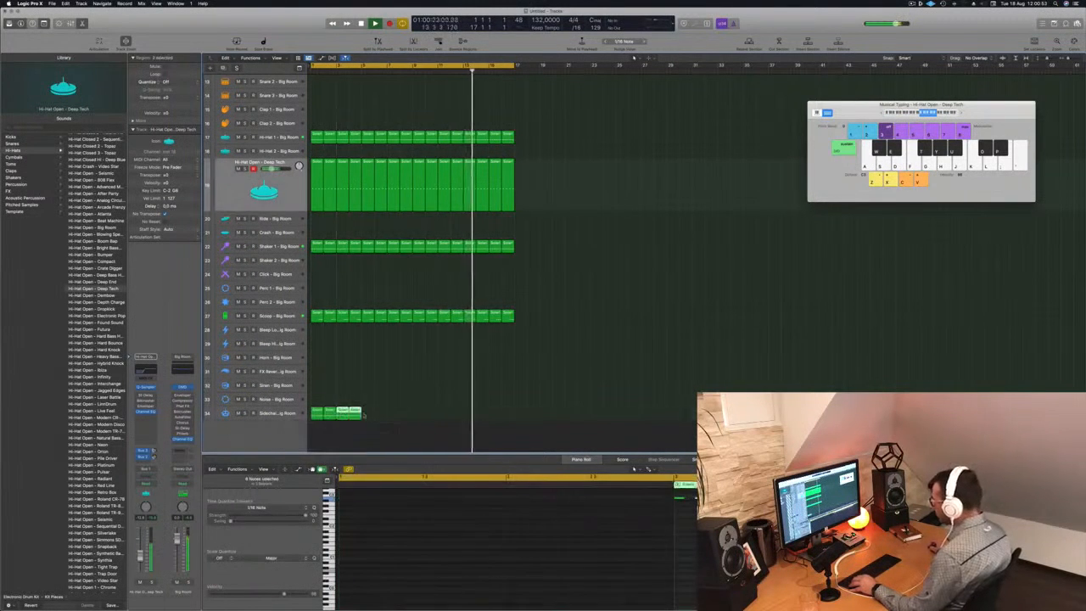
pyautogui.moveTo(315, 413); pyautogui.dragTo(416, 419)
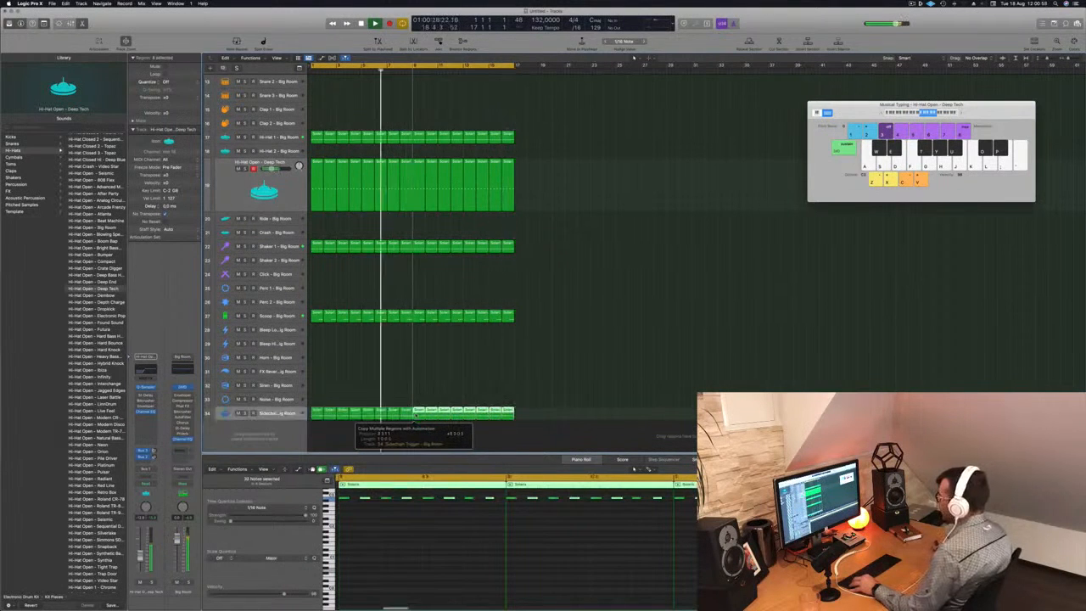
# Step: Replace all regions on the Sidechain Trigger track with copies of the Kick 1 regions across bars 1 to 16
pyautogui.click(281, 413)
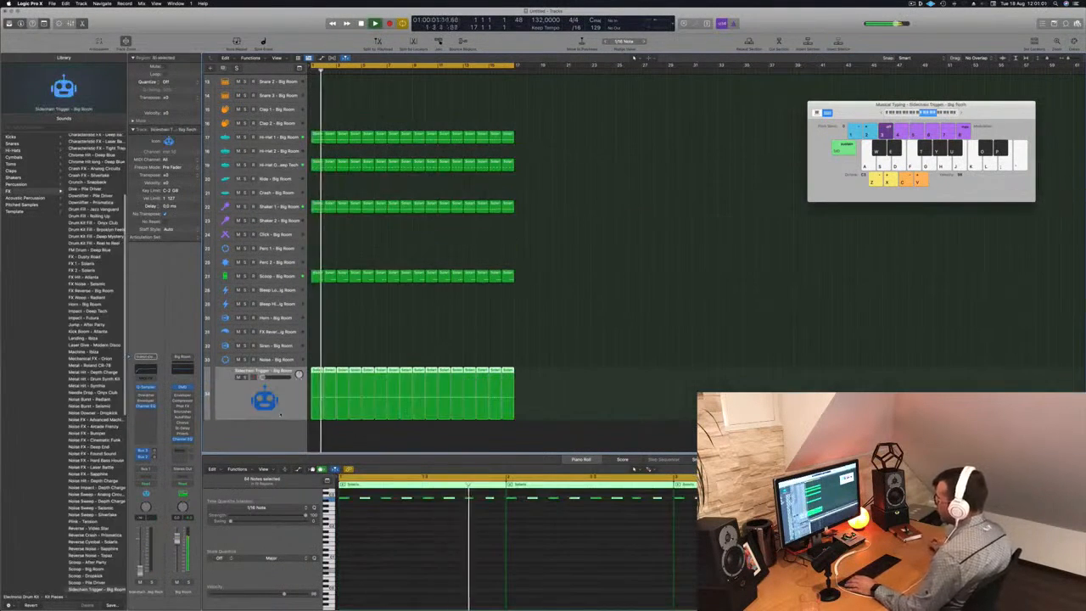
pyautogui.moveTo(264, 378); pyautogui.dragTo(273, 377)
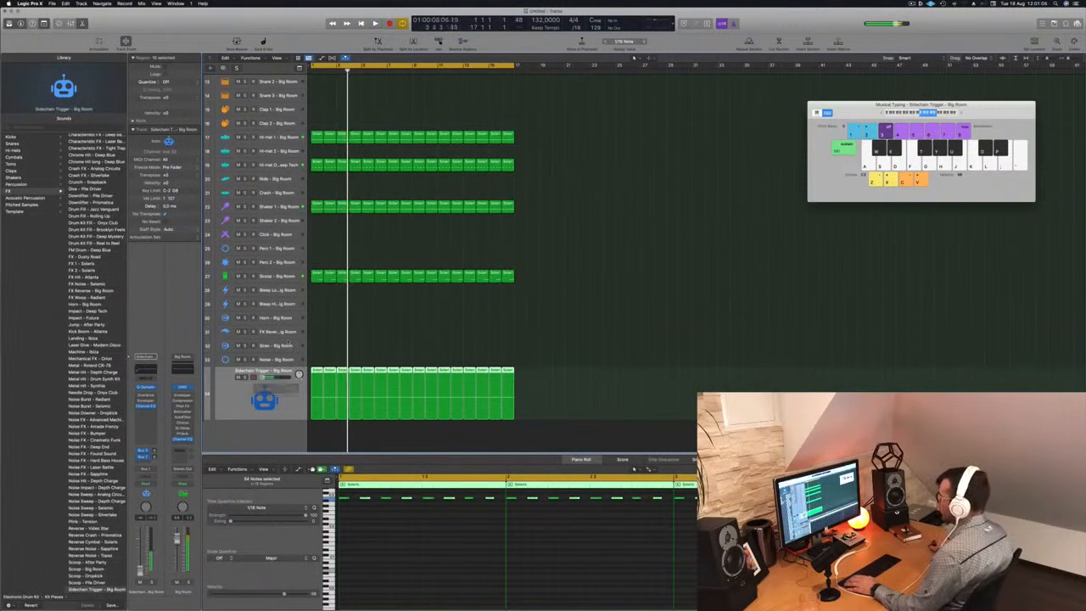
pyautogui.scroll(3, 308, 337)
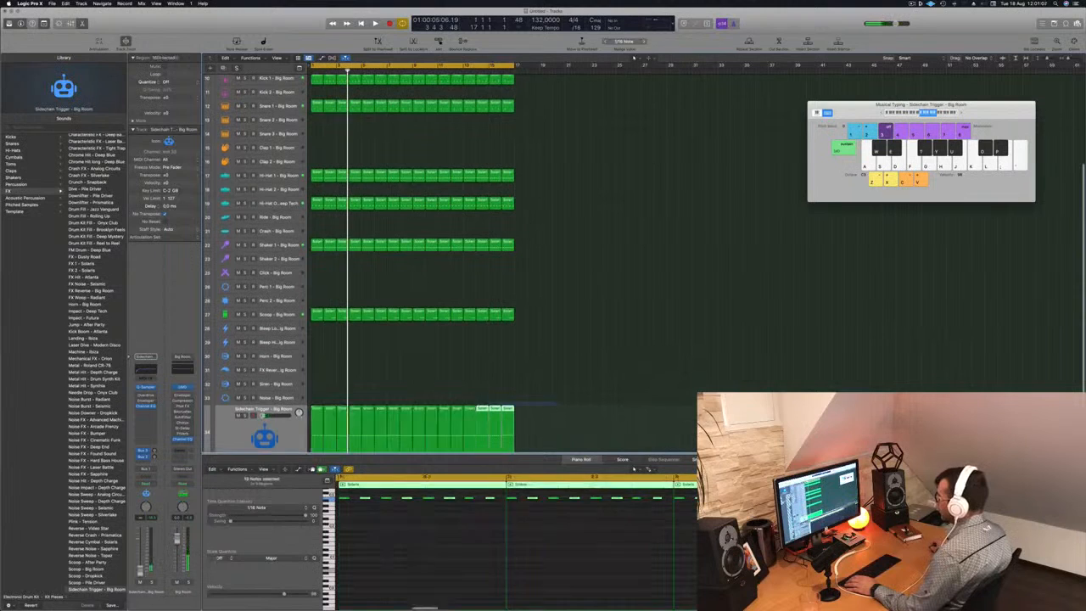
pyautogui.press('Delete')
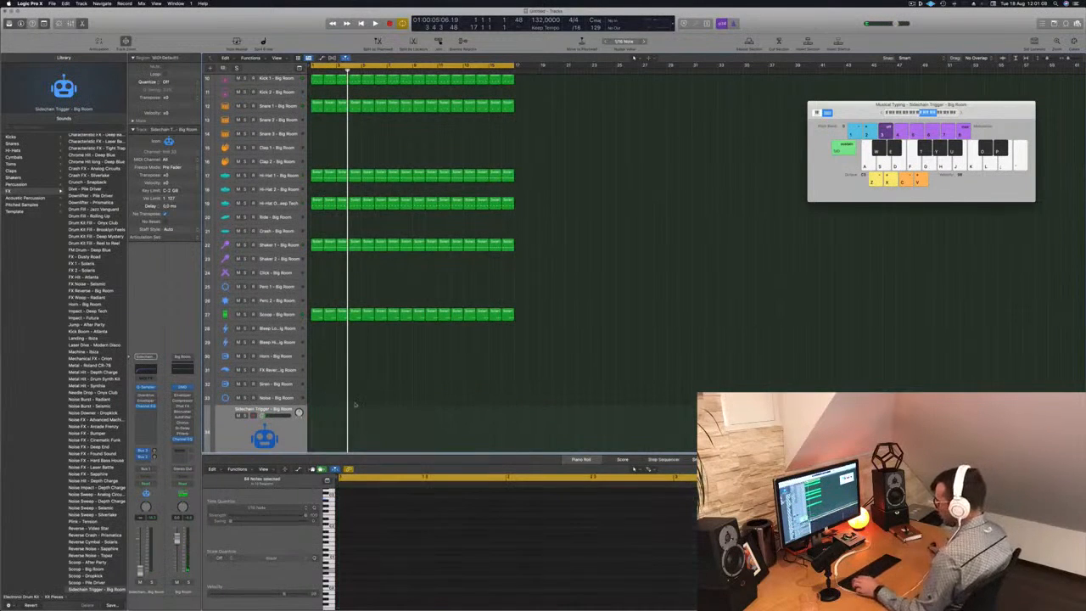
pyautogui.scroll(-2, 355, 403)
pyautogui.moveTo(568, 99); pyautogui.dragTo(320, 437)
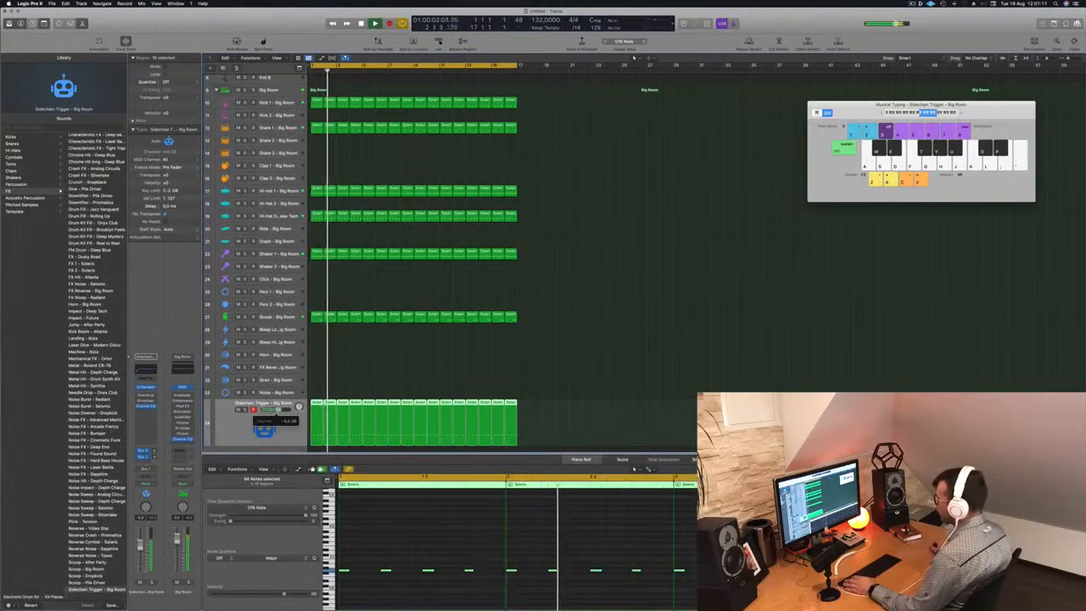
# Step: Copy the first Scoop region to the Perc 1 track at bar 1, select that track, and play from the start
pyautogui.scroll(5, 335, 308)
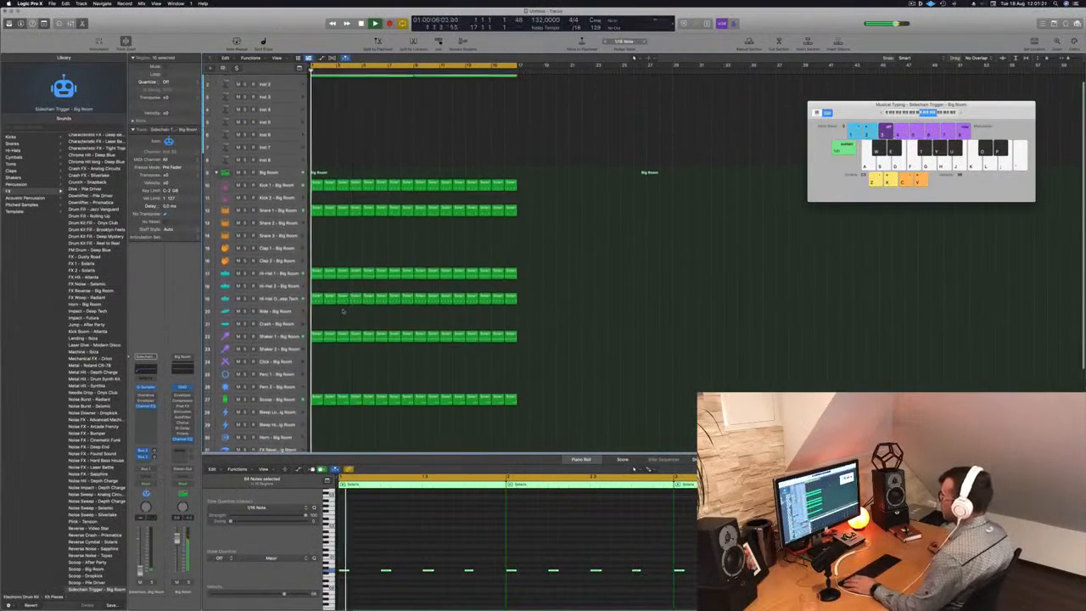
pyautogui.scroll(1, 347, 280)
pyautogui.scroll(-2, 351, 263)
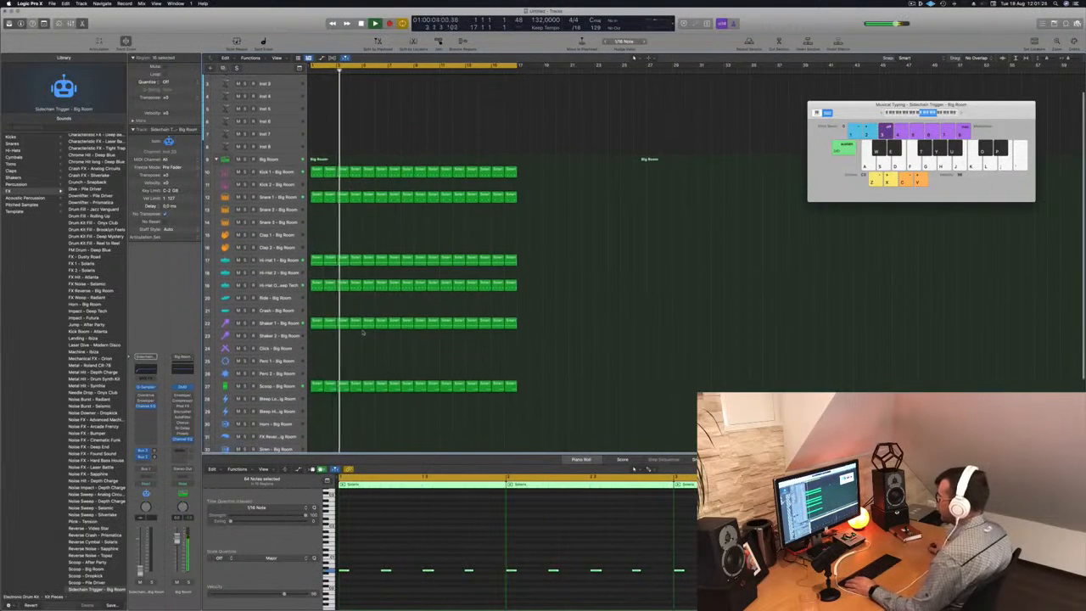
pyautogui.scroll(-2, 347, 349)
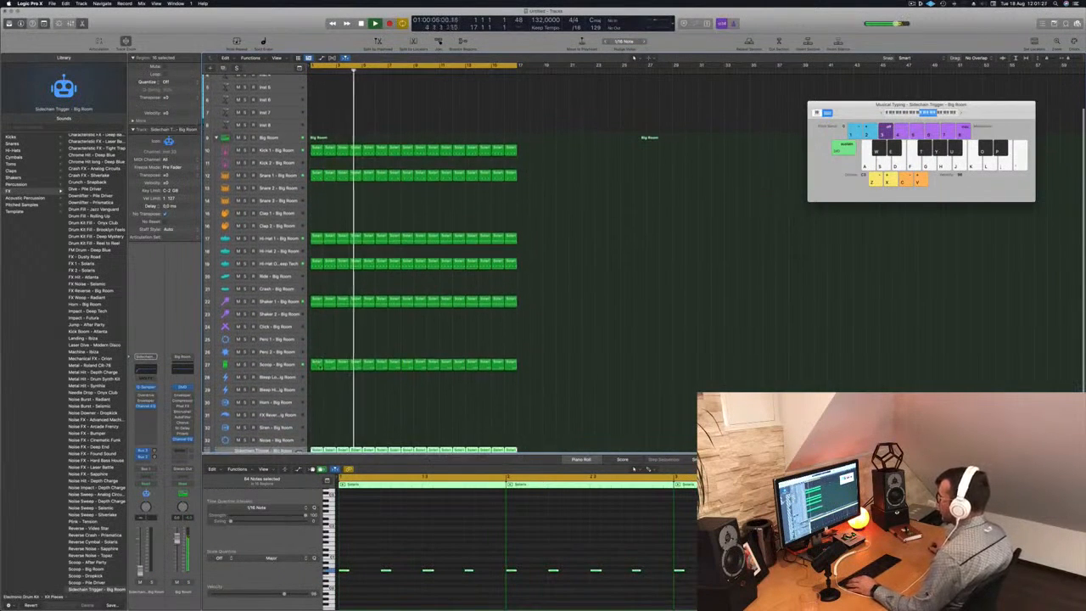
pyautogui.click(317, 365)
pyautogui.moveTo(317, 365); pyautogui.dragTo(317, 339)
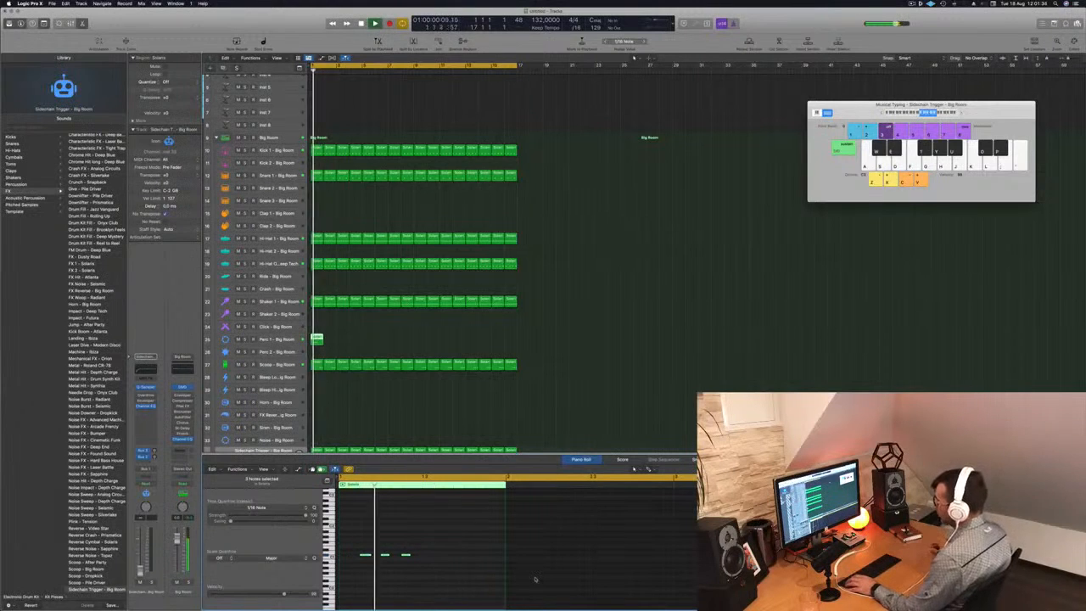
pyautogui.click(290, 336)
pyautogui.press('Return')
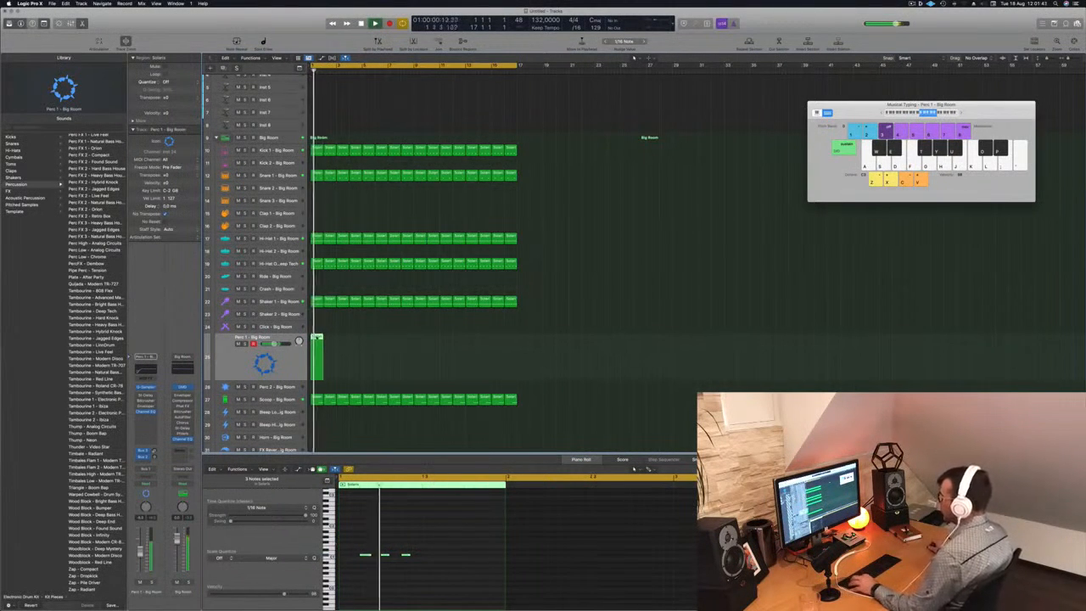
# Step: Duplicate the Perc 1 region across bars 1 to 16
pyautogui.moveTo(329, 341); pyautogui.dragTo(330, 341)
pyautogui.moveTo(345, 361); pyautogui.dragTo(373, 342)
pyautogui.moveTo(445, 339); pyautogui.dragTo(421, 348)
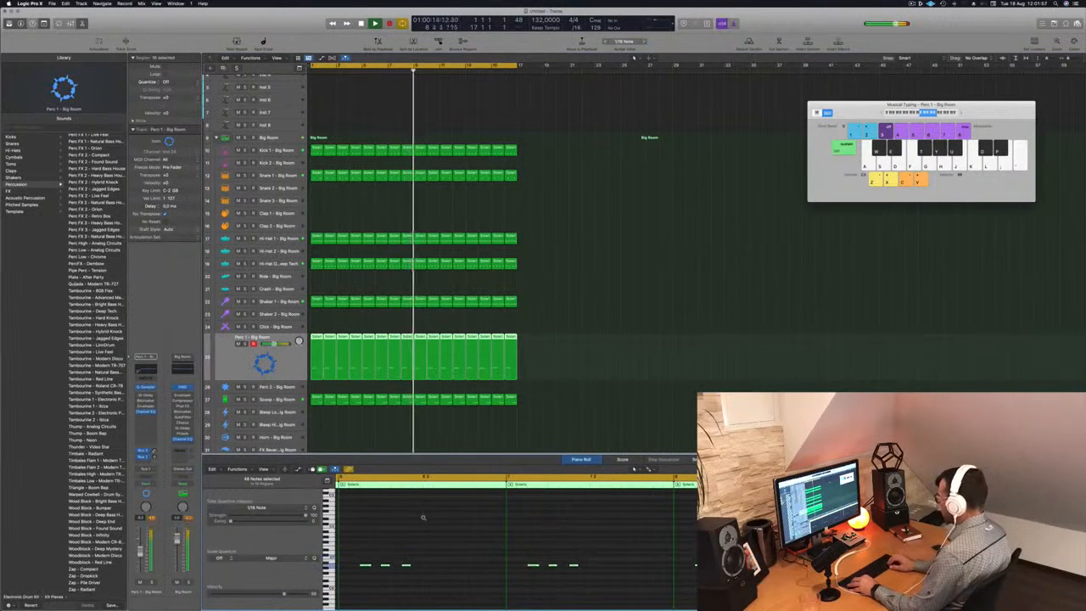
# Step: Transpose all Perc 1 notes to a higher pitch by ear and audition the beat from the start
pyautogui.hotkey('alt', 'Up')
pyautogui.hotkey('alt', 'Up')
pyautogui.hotkey('alt', 'Up')
pyautogui.hotkey('alt', 'Up')
pyautogui.hotkey('alt', 'Up')
pyautogui.hotkey('alt', 'Up')
pyautogui.hotkey('alt', 'Up')
pyautogui.hotkey('alt', 'Up')
pyautogui.hotkey('alt', 'Up')
pyautogui.hotkey('alt', 'Up')
pyautogui.hotkey('alt', 'Up')
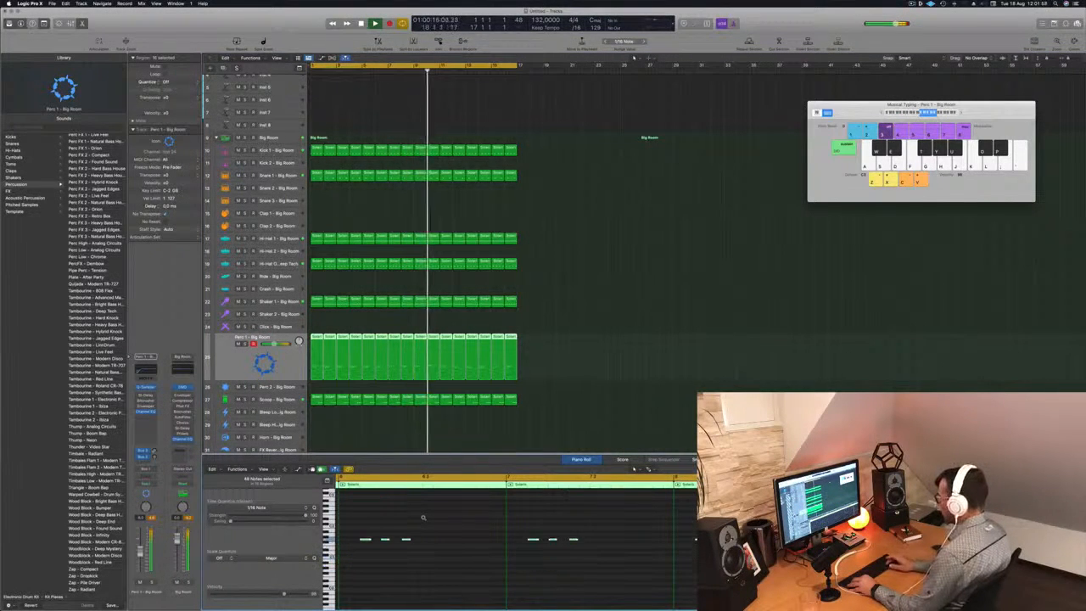
pyautogui.hotkey('alt', 'Up')
pyautogui.hotkey('alt', 'Up')
pyautogui.hotkey('alt', 'Up')
pyautogui.hotkey('alt', 'Up')
pyautogui.hotkey('alt', 'Up')
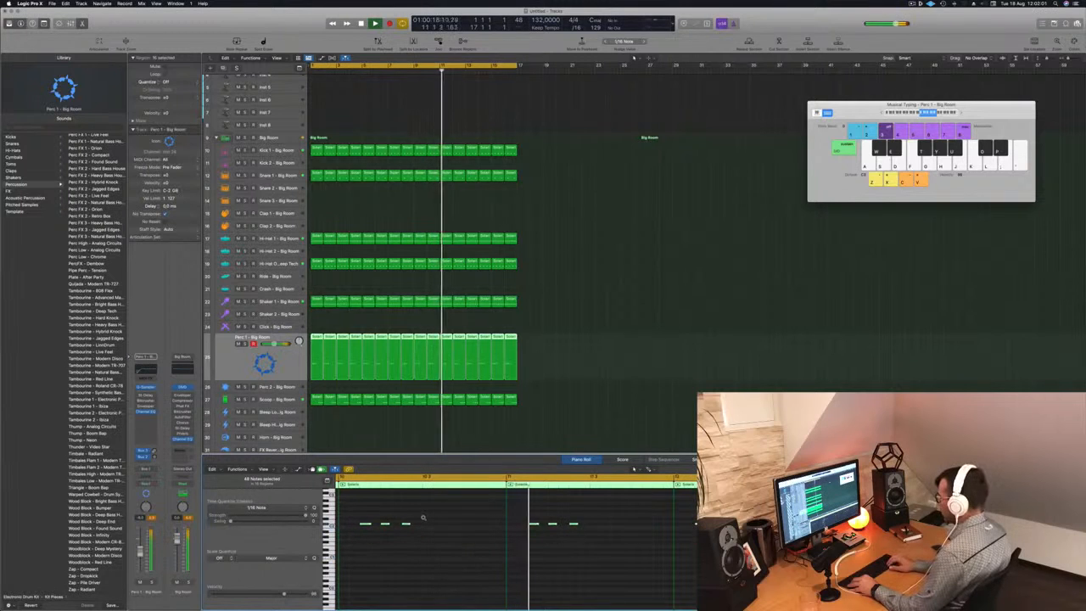
pyautogui.hotkey('alt', 'Down')
pyautogui.hotkey('alt', 'Down')
pyautogui.hotkey('alt', 'Down')
pyautogui.hotkey('alt', 'Down')
pyautogui.hotkey('alt', 'Down')
pyautogui.hotkey('alt', 'Down')
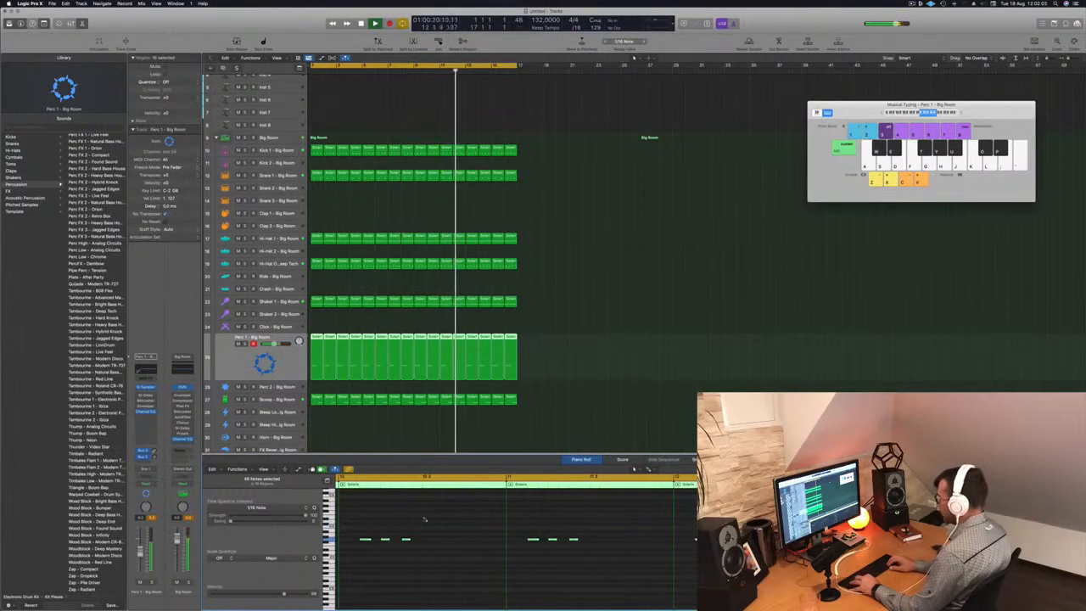
pyautogui.press('Return')
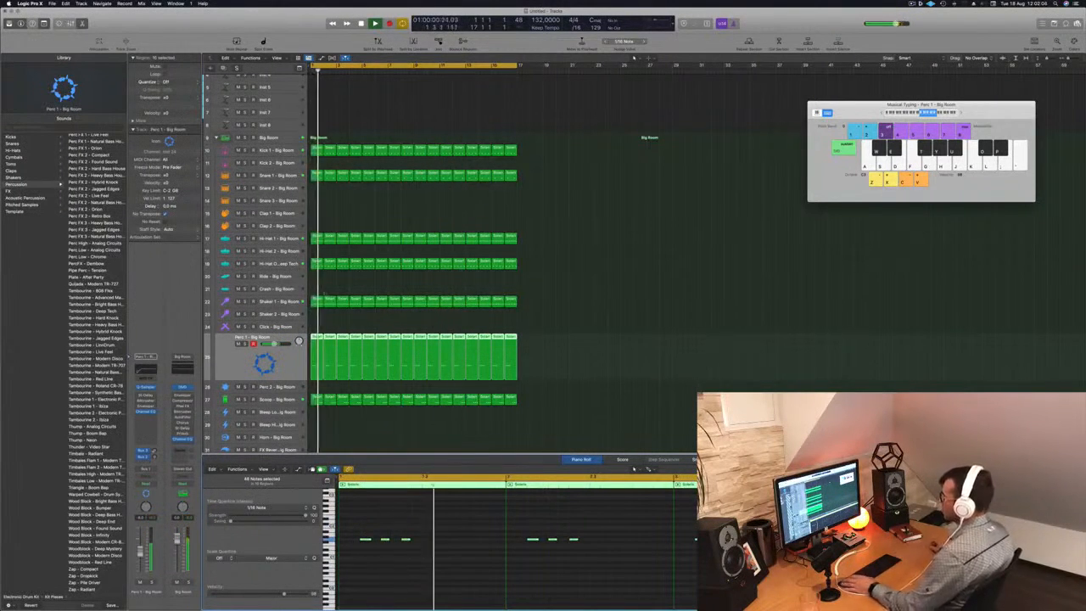
pyautogui.press('Return')
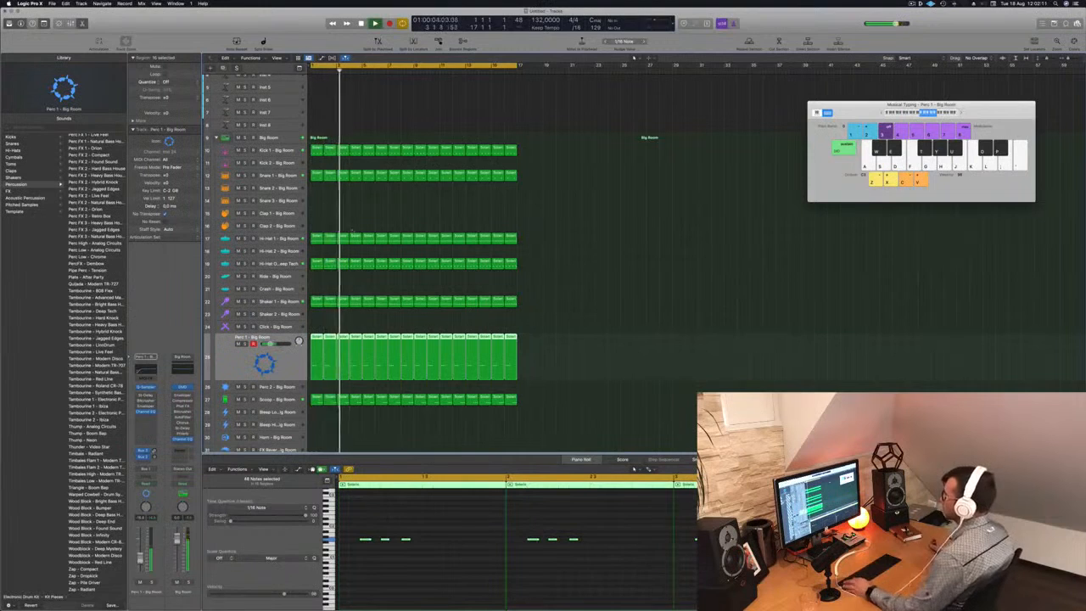
# Step: Copy the first Snare 1 region to Snare 3 at bar 1 and reduce the copy to a single note on beat 4
pyautogui.press('super+Right')
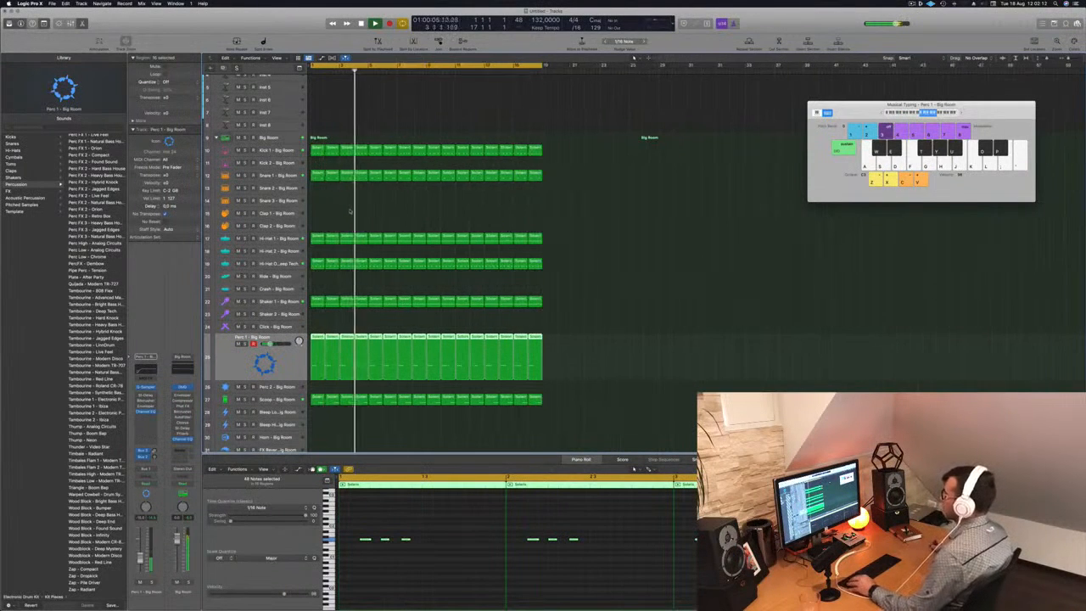
pyautogui.click(318, 176)
pyautogui.click(294, 176)
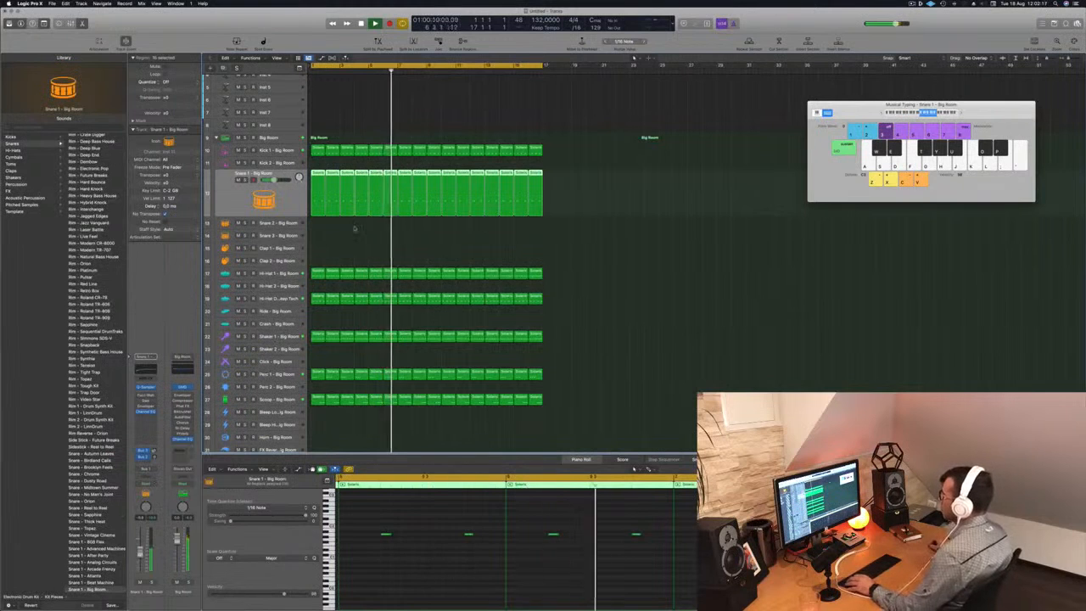
pyautogui.click(320, 165)
pyautogui.press('space')
pyautogui.moveTo(315, 175); pyautogui.dragTo(314, 237)
pyautogui.moveTo(429, 525); pyautogui.dragTo(476, 549)
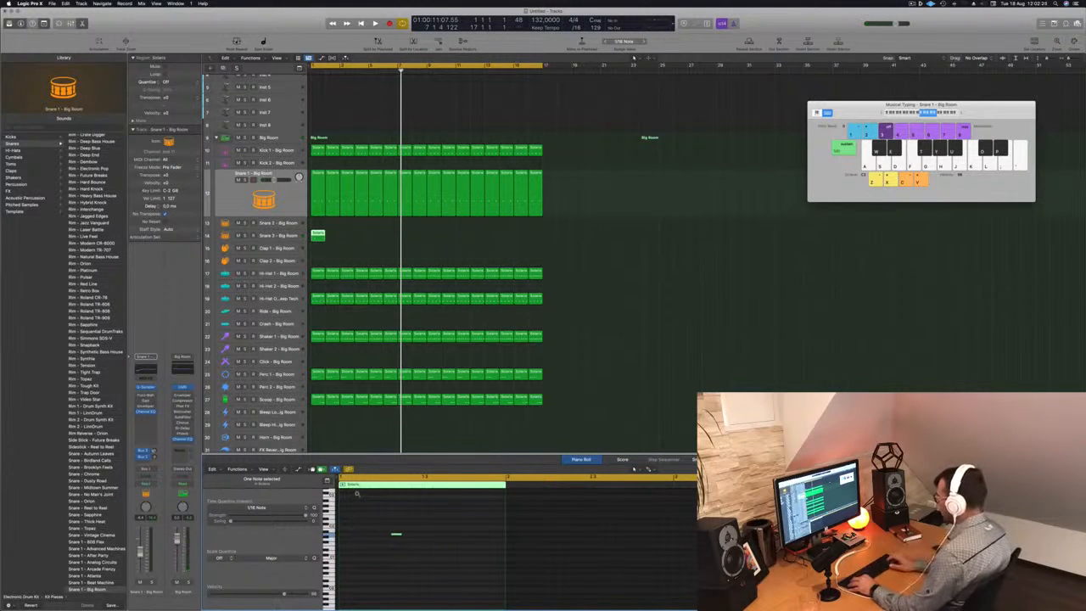
pyautogui.press('space')
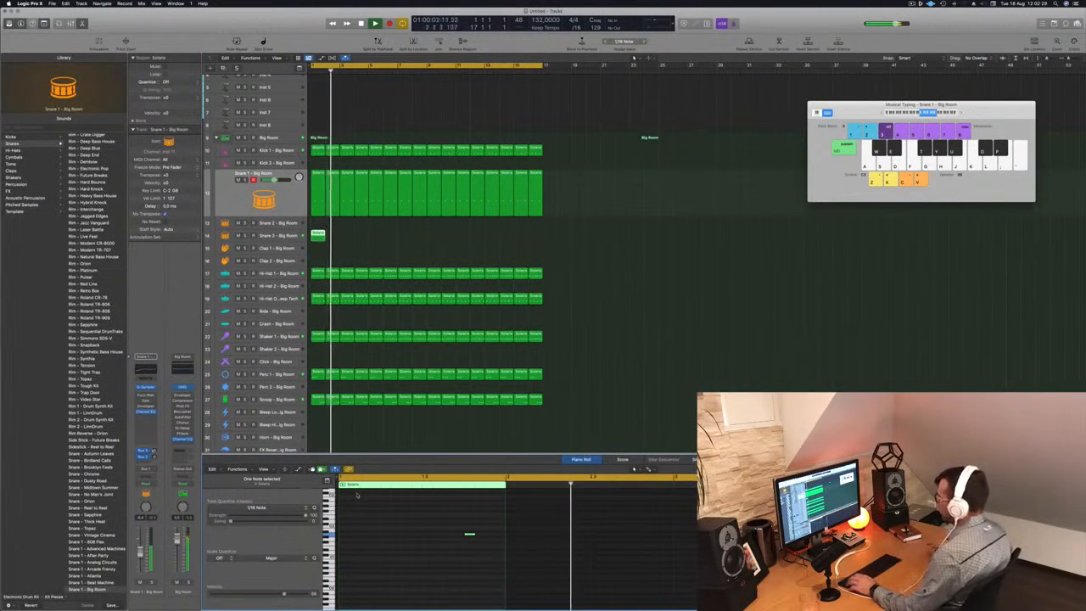
# Step: Duplicate the Snare 3 region across bars 1 to 16 and audition the track from the start
pyautogui.moveTo(318, 235); pyautogui.dragTo(345, 238)
pyautogui.moveTo(386, 238)
pyautogui.mouseDown()
pyautogui.moveTo(317, 235)
pyautogui.moveTo(386, 241)
pyautogui.mouseUp()
pyautogui.press('space')
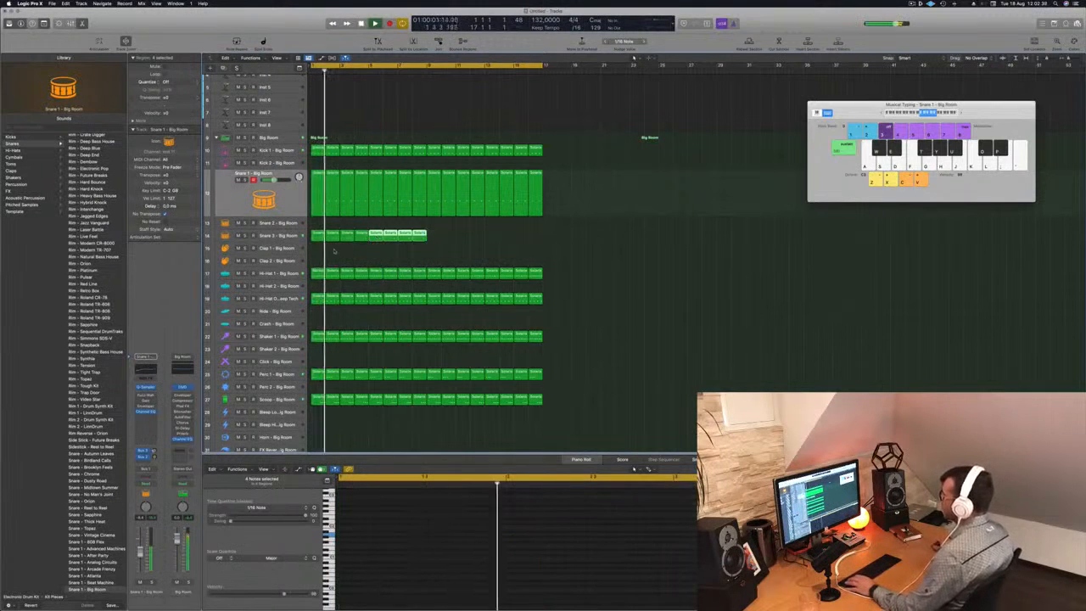
pyautogui.press('space')
pyautogui.click(277, 236)
pyautogui.press('space')
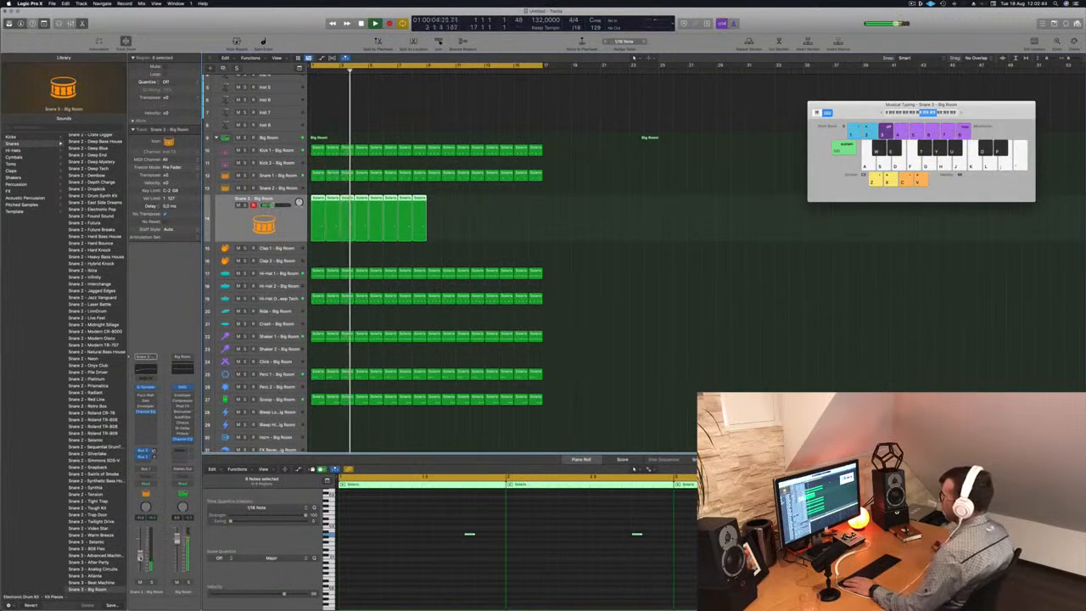
pyautogui.moveTo(328, 209); pyautogui.dragTo(436, 211)
pyautogui.scroll(3, 433, 195)
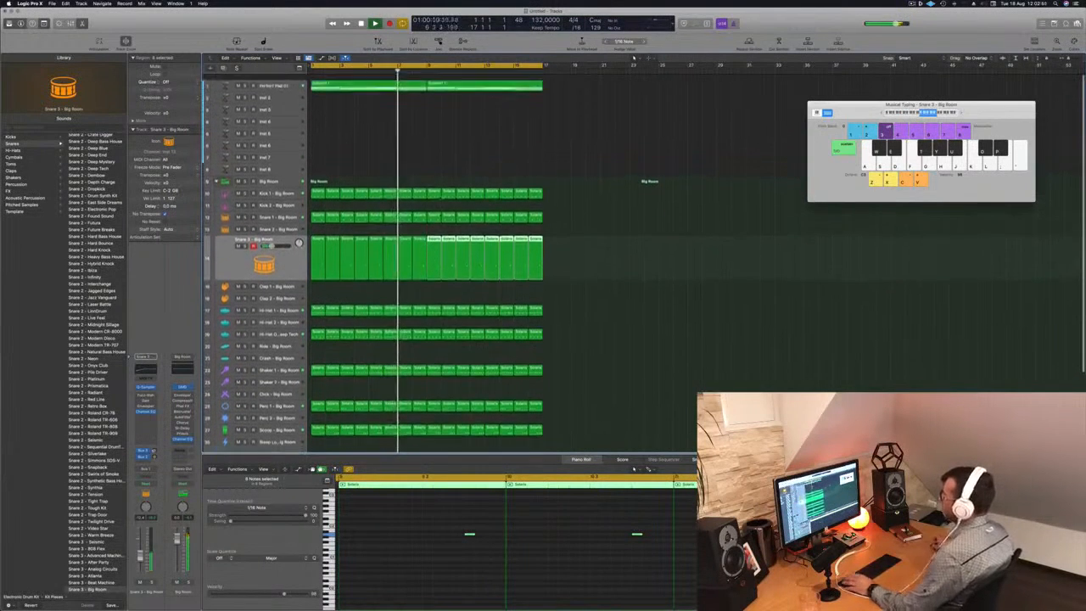
pyautogui.press('Return')
# Step: Copy the first Snare 1 region to Clap 1 at bar 1 and reduce the copy to a single note on beat 3
pyautogui.scroll(-1, 410, 144)
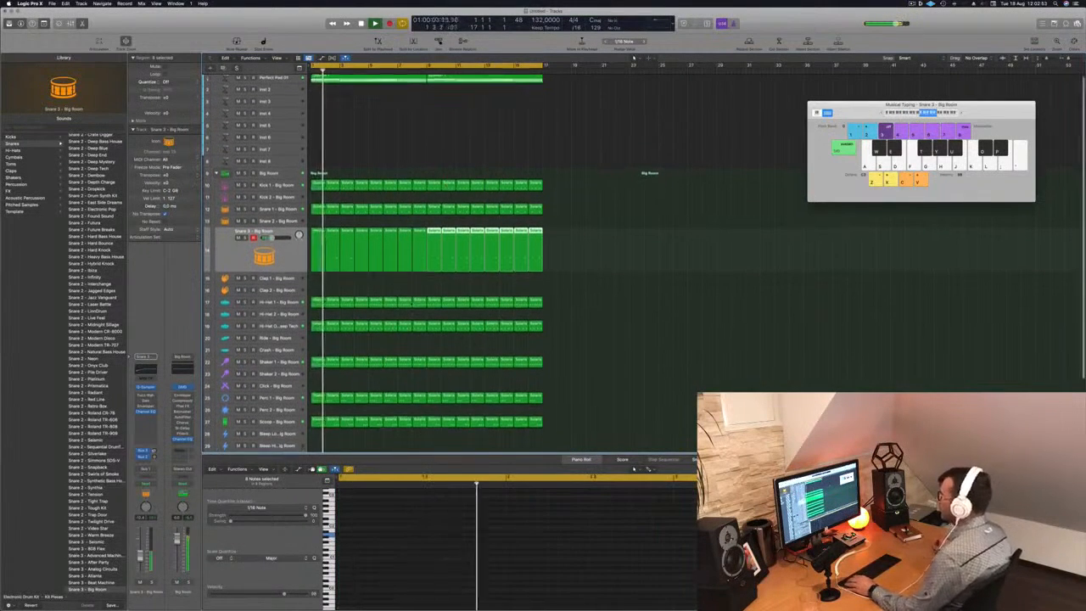
pyautogui.moveTo(317, 201); pyautogui.dragTo(317, 268)
pyautogui.moveTo(358, 513); pyautogui.dragTo(496, 550)
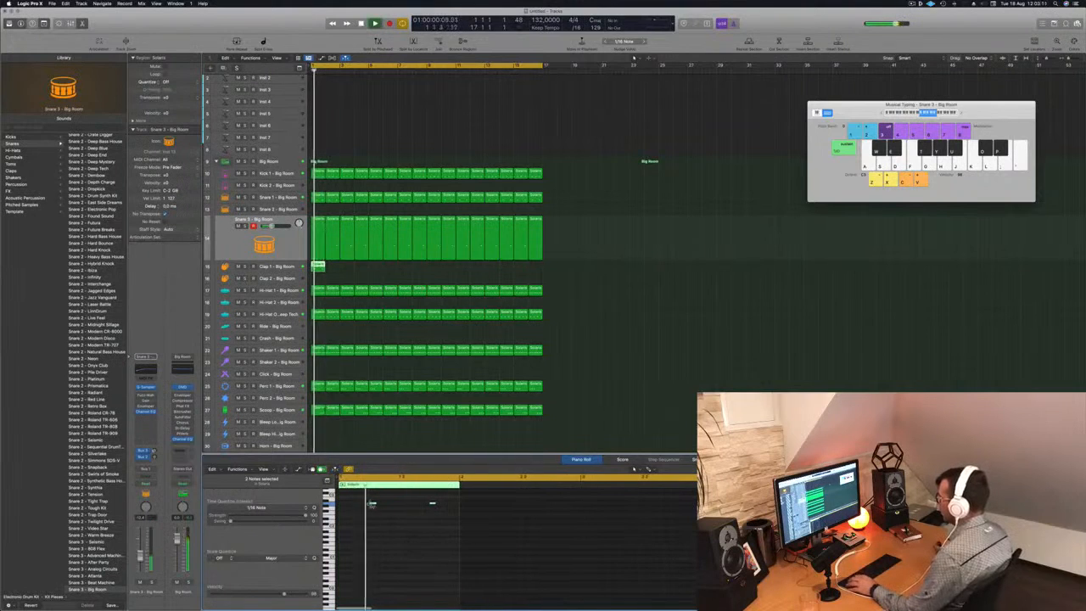
pyautogui.moveTo(371, 506); pyautogui.dragTo(359, 506)
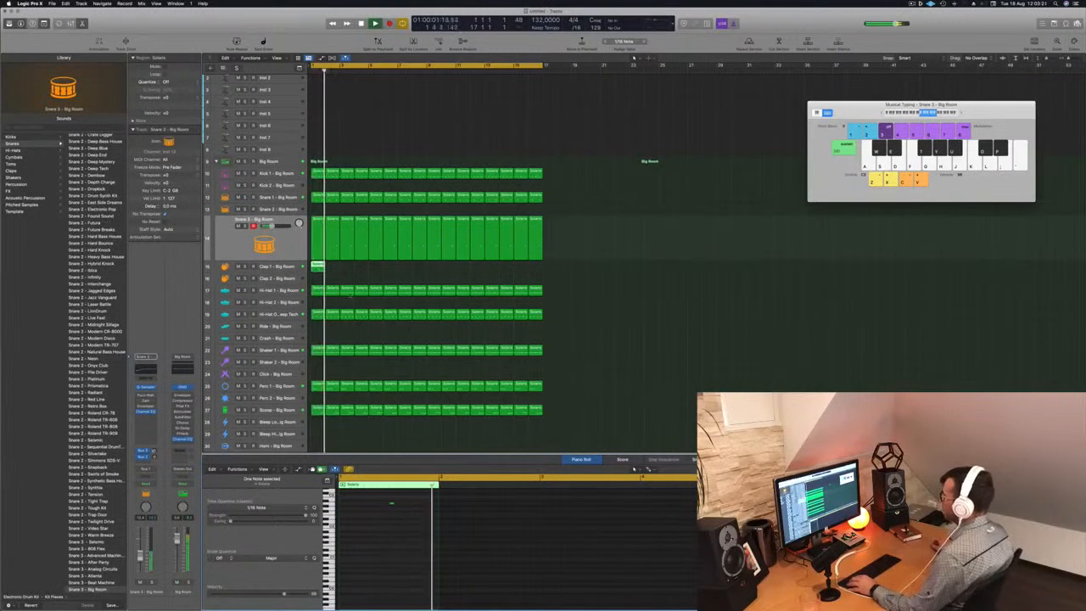
# Step: Duplicate the Clap 1 region across bars 1 to 16, then select the Clap 1 track and restart playback
pyautogui.moveTo(324, 266); pyautogui.dragTo(440, 271)
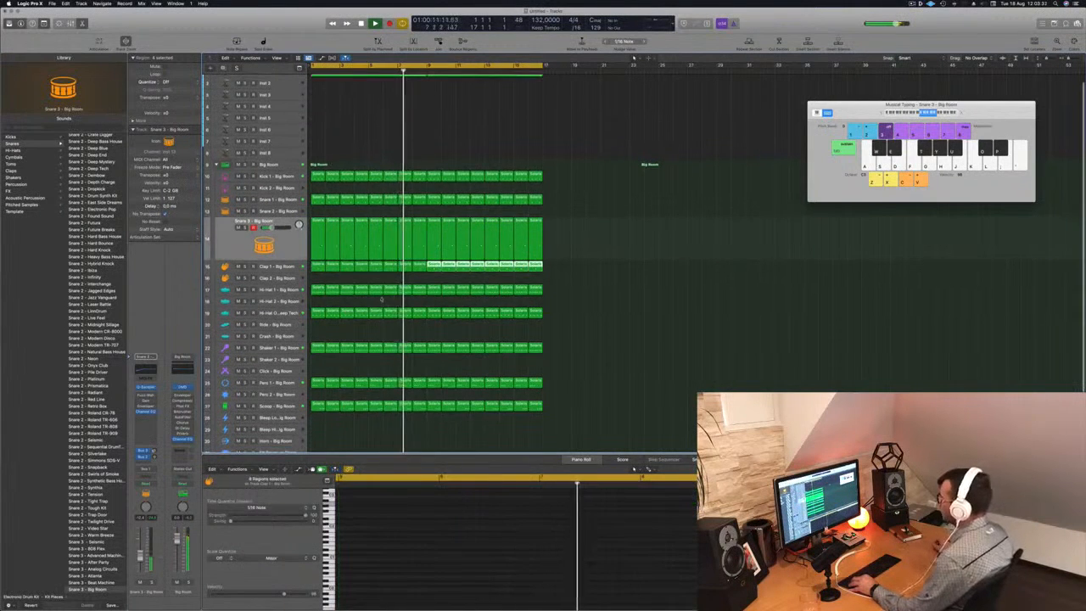
pyautogui.click(273, 267)
pyautogui.press('space')
pyautogui.press('space')
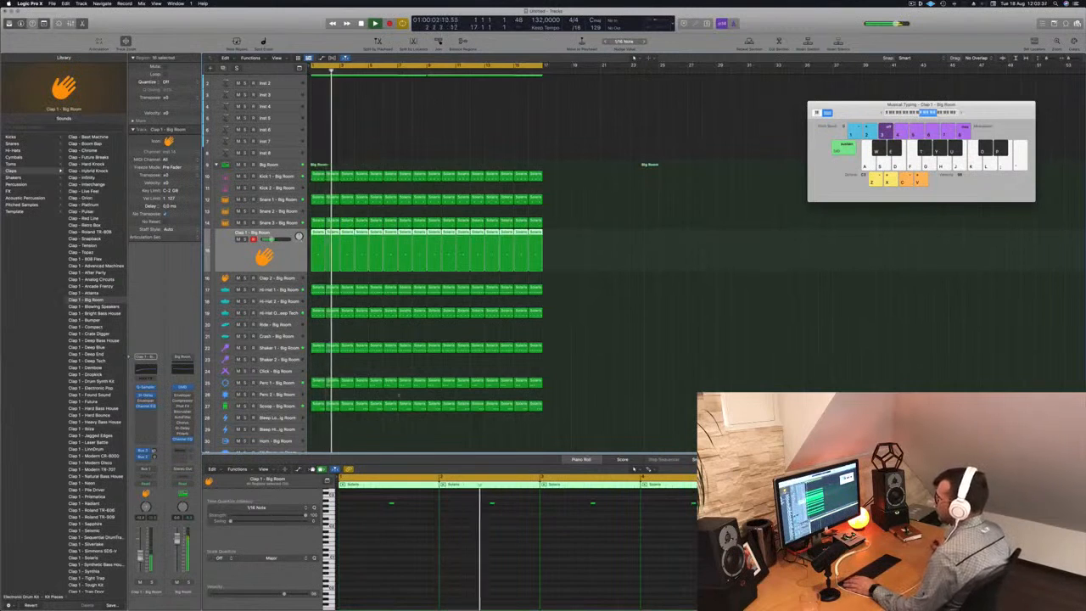
# Step: Copy the first eight-bar pad region to the Inst 2 track at bar 1
pyautogui.scroll(1, 398, 272)
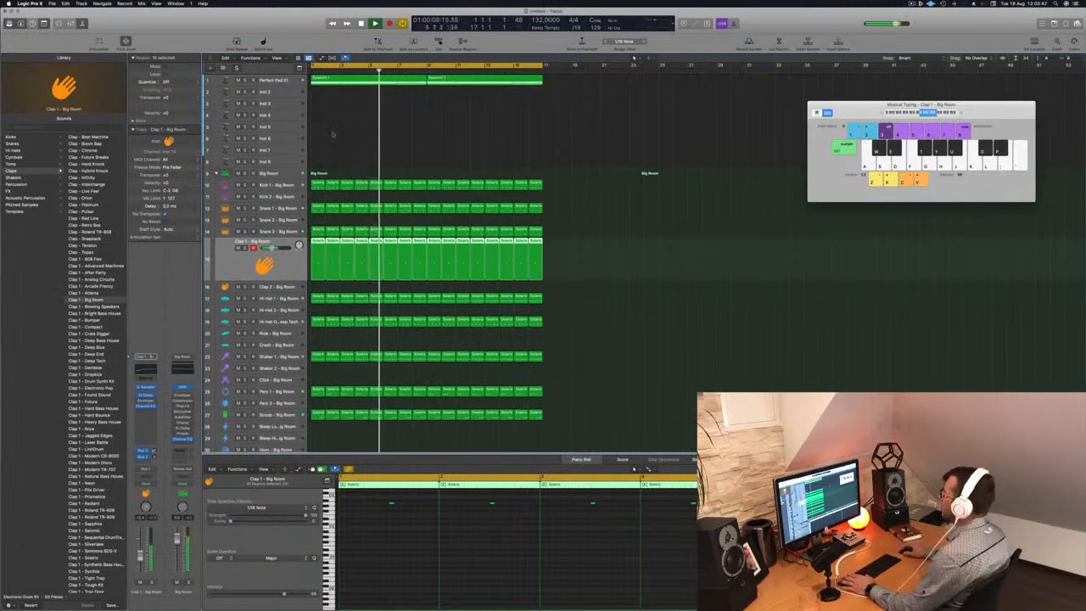
pyautogui.click(351, 81)
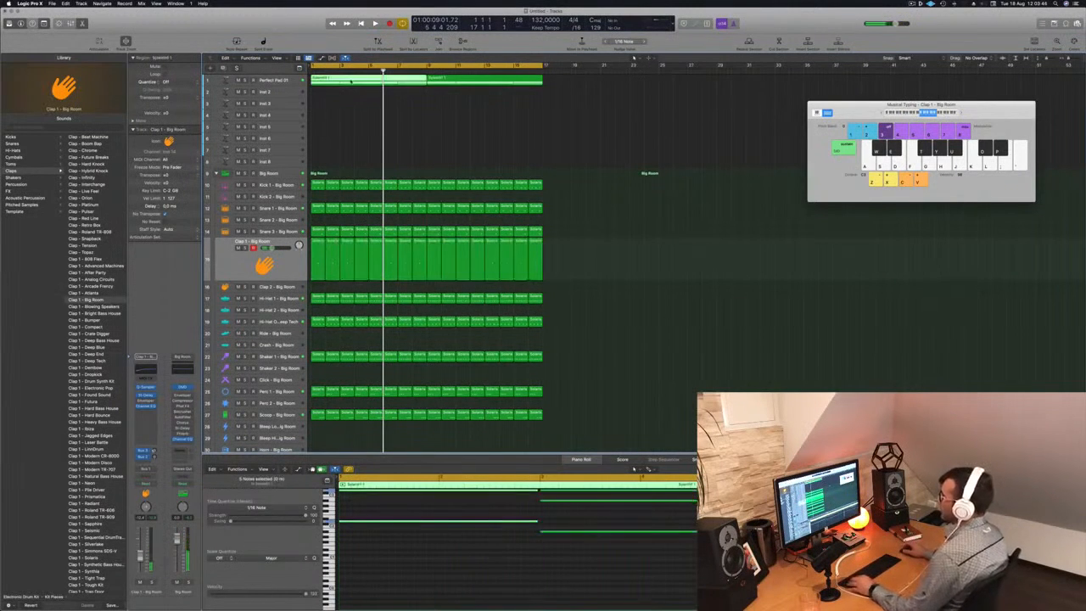
pyautogui.moveTo(351, 80); pyautogui.dragTo(348, 94)
# Step: Delete the upper chord notes in the Inst 2 region, keeping only the lowest note of each chord
pyautogui.press('super+Left')
pyautogui.press('super+Left')
pyautogui.press('super+Left')
pyautogui.press('super+Left')
pyautogui.press('super+Left')
pyautogui.scroll(3, 439, 563)
pyautogui.scroll(3, 369, 519)
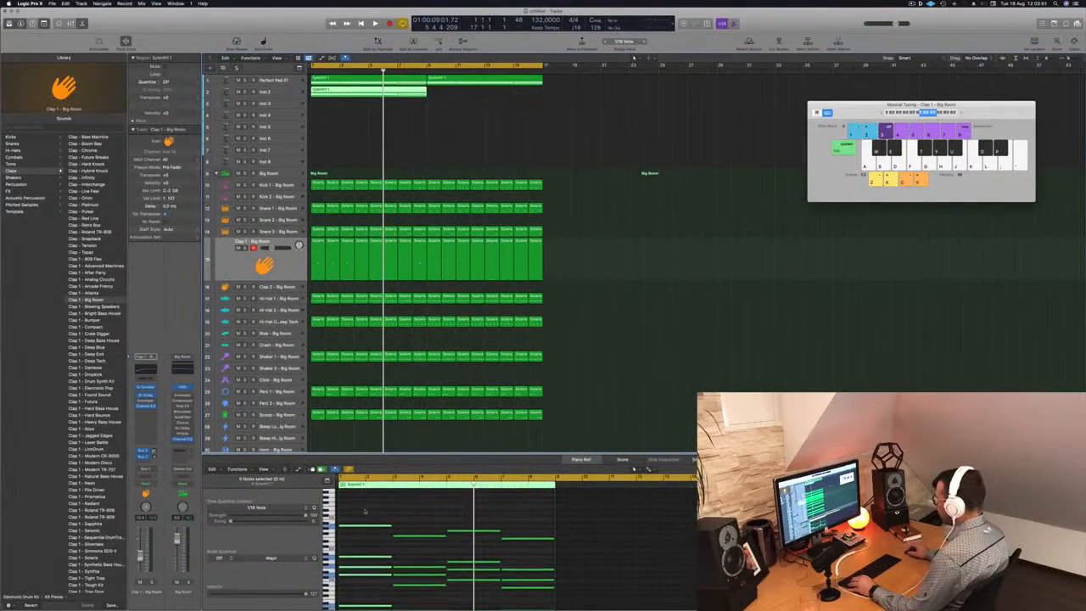
pyautogui.moveTo(365, 509); pyautogui.dragTo(519, 596)
pyautogui.press('Delete')
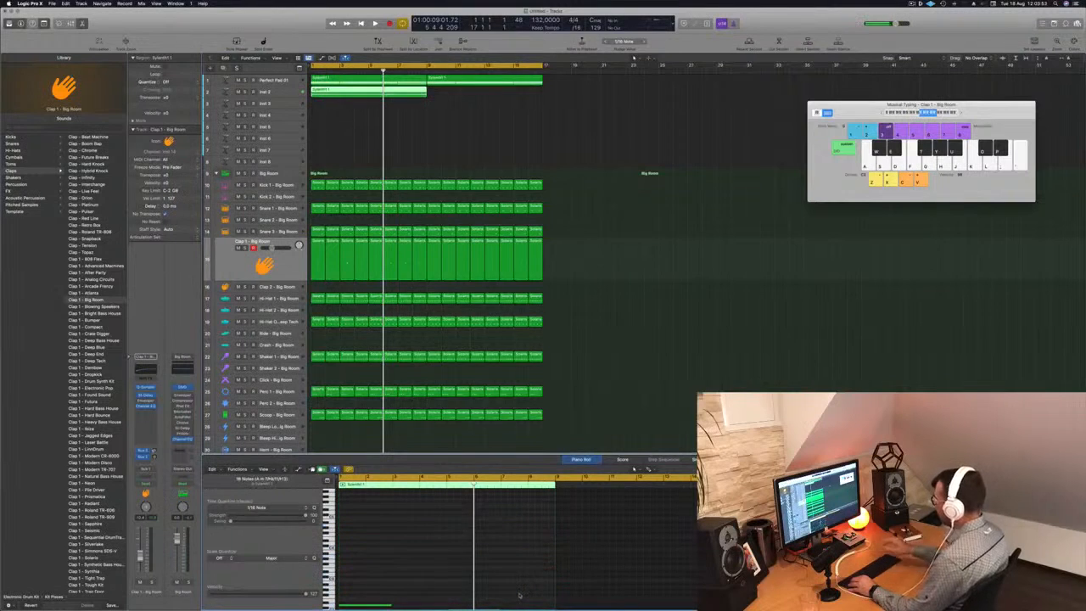
pyautogui.scroll(-5, 441, 562)
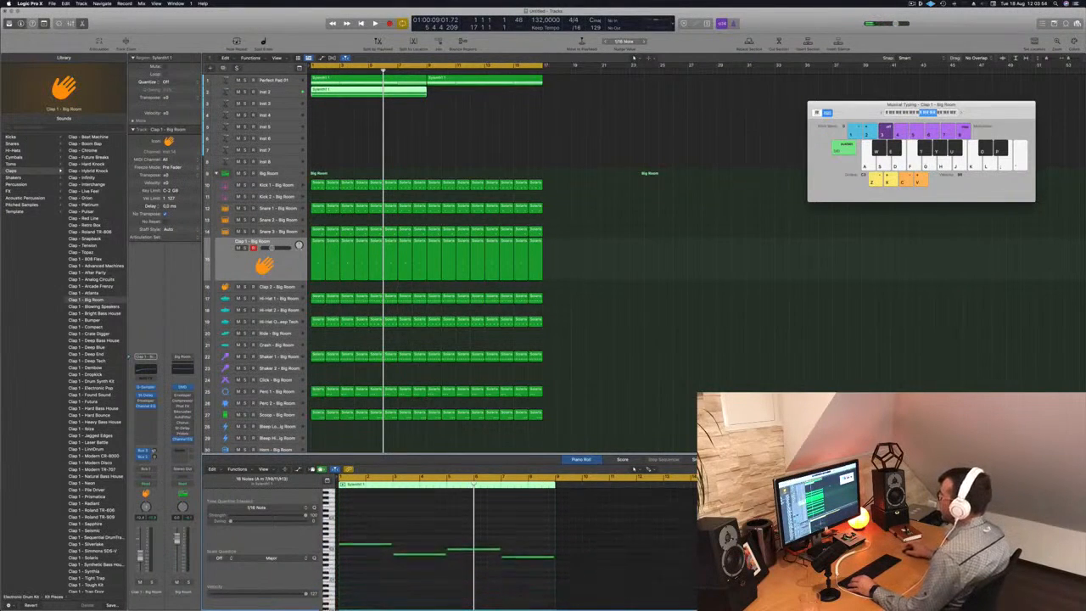
# Step: Shorten all four sustained bass notes in the Inst 2 region to brief stabs and replay from the start
pyautogui.press('super+Right')
pyautogui.hscroll(-5, 416, 561)
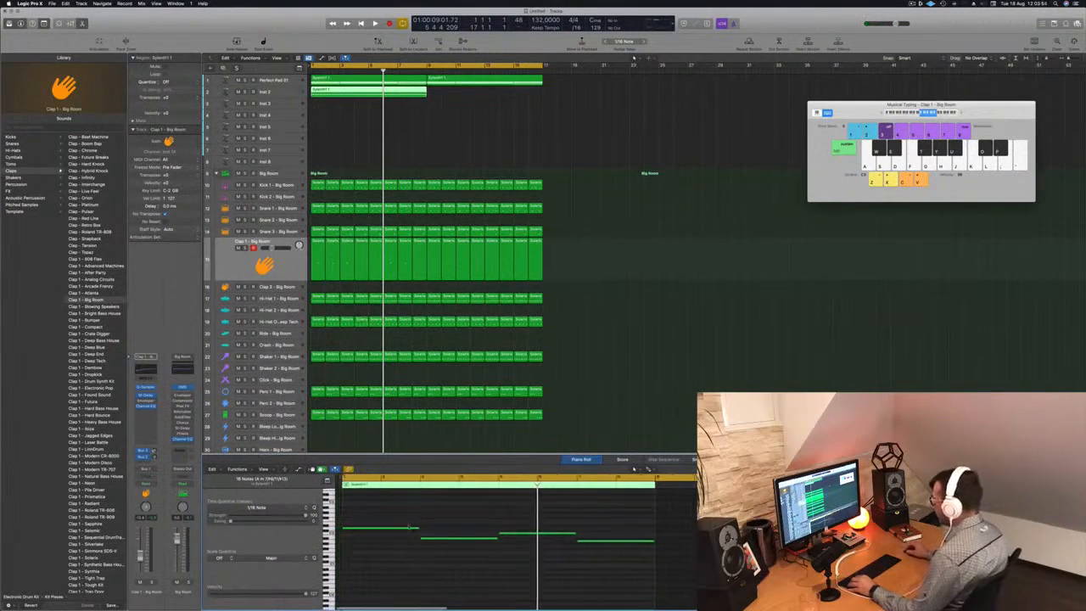
pyautogui.press('super+a')
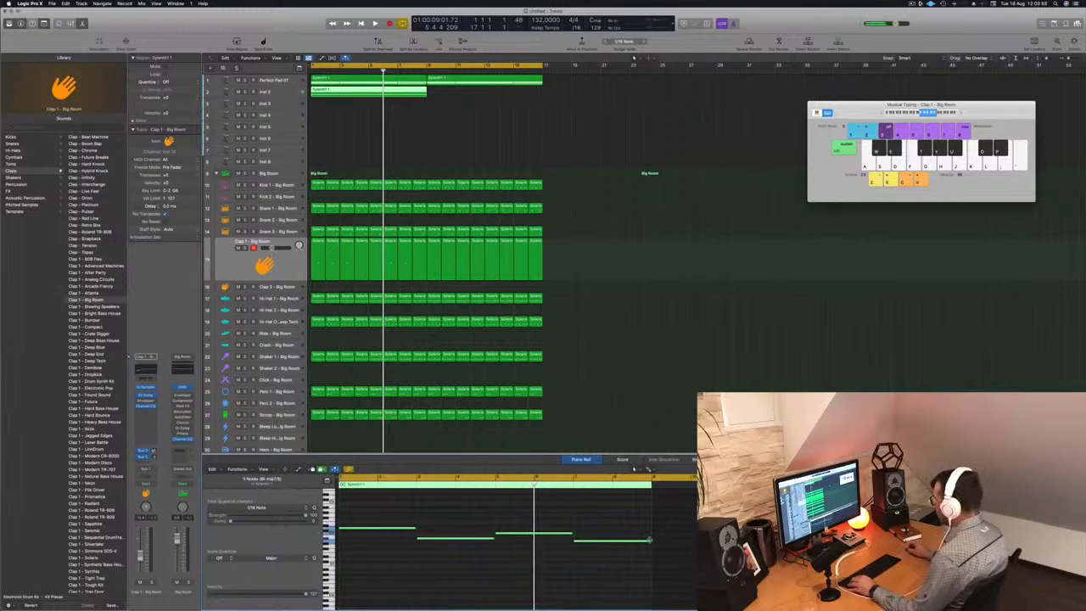
pyautogui.moveTo(615, 543); pyautogui.dragTo(579, 547)
pyautogui.press('Return')
pyautogui.press('space')
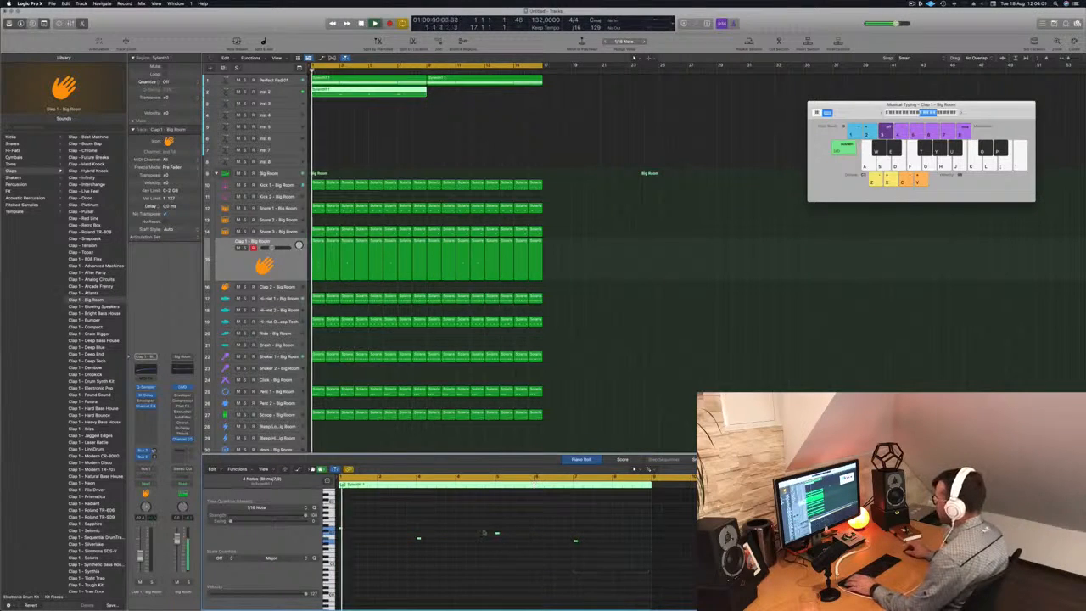
# Step: Select the Inst 2 track and duplicate each short bass note once, shortly after the original
pyautogui.click(269, 91)
pyautogui.press('super+Right')
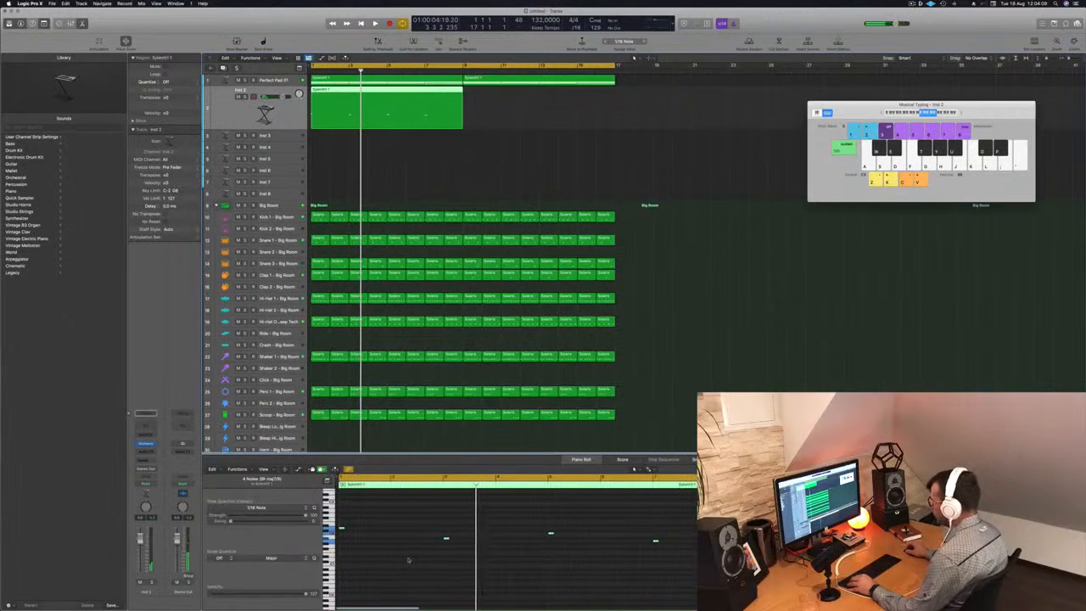
pyautogui.press('r')
pyautogui.click(356, 529)
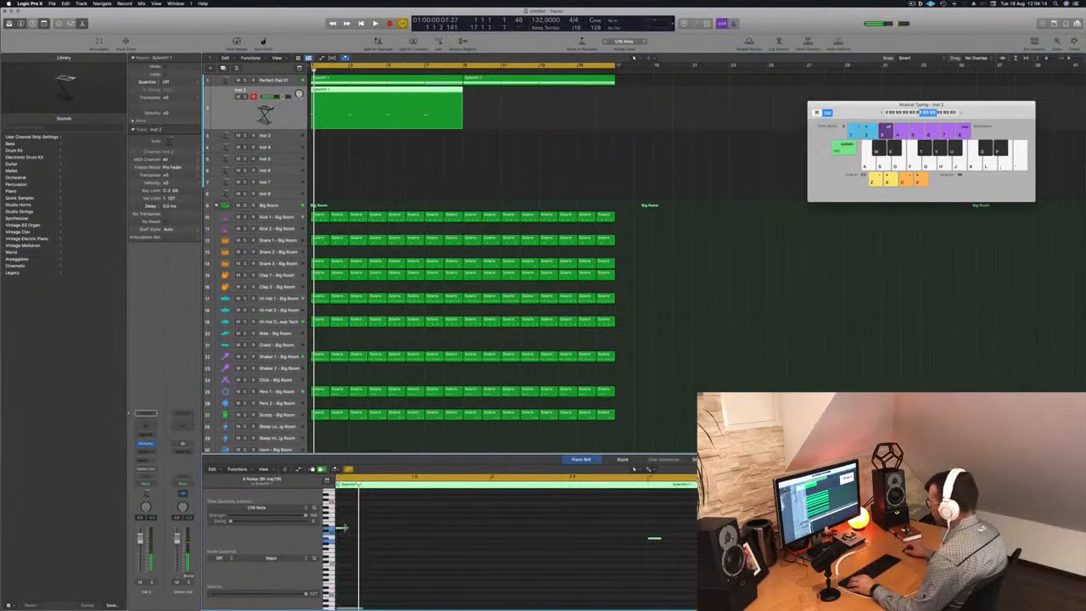
pyautogui.moveTo(354, 533); pyautogui.dragTo(378, 535)
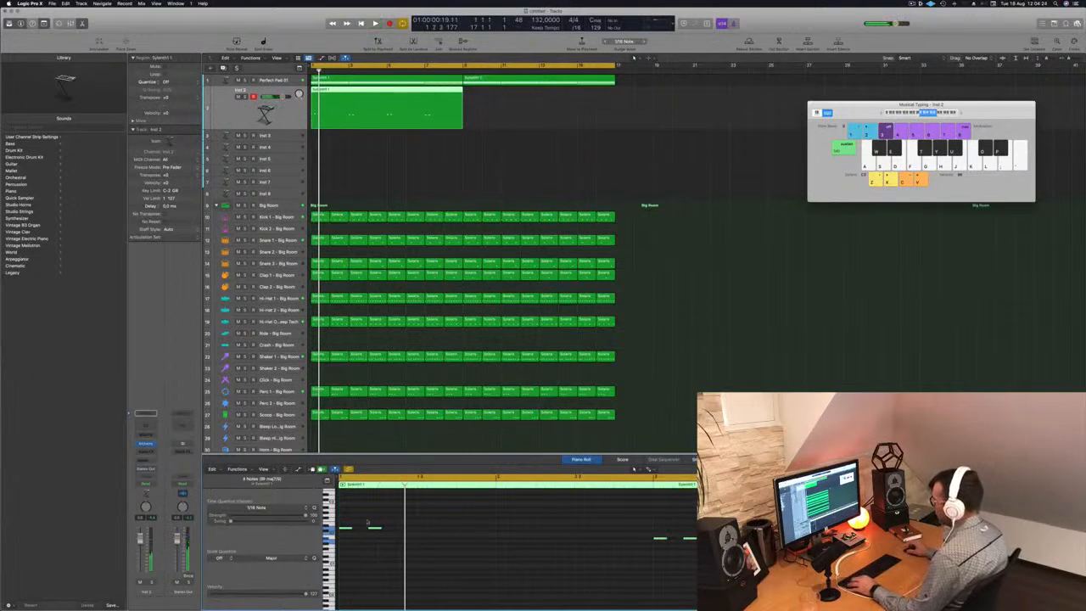
# Step: Copy and shift the bass note pairs to build a one-bar rhythm of five notes on each chord, checking it in playback
pyautogui.moveTo(350, 532); pyautogui.dragTo(370, 533)
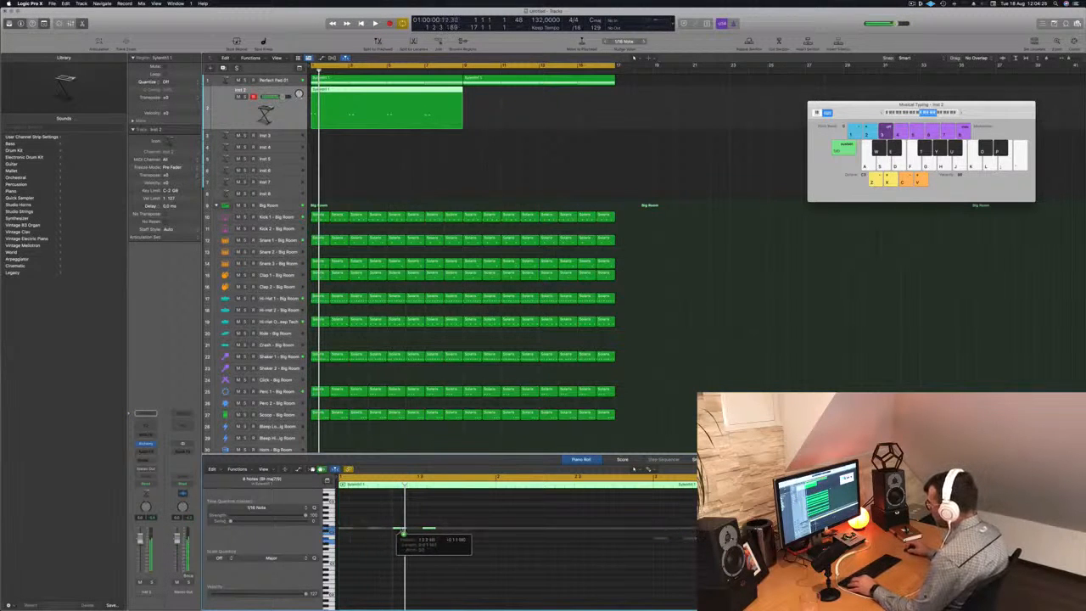
pyautogui.moveTo(404, 530); pyautogui.dragTo(405, 532)
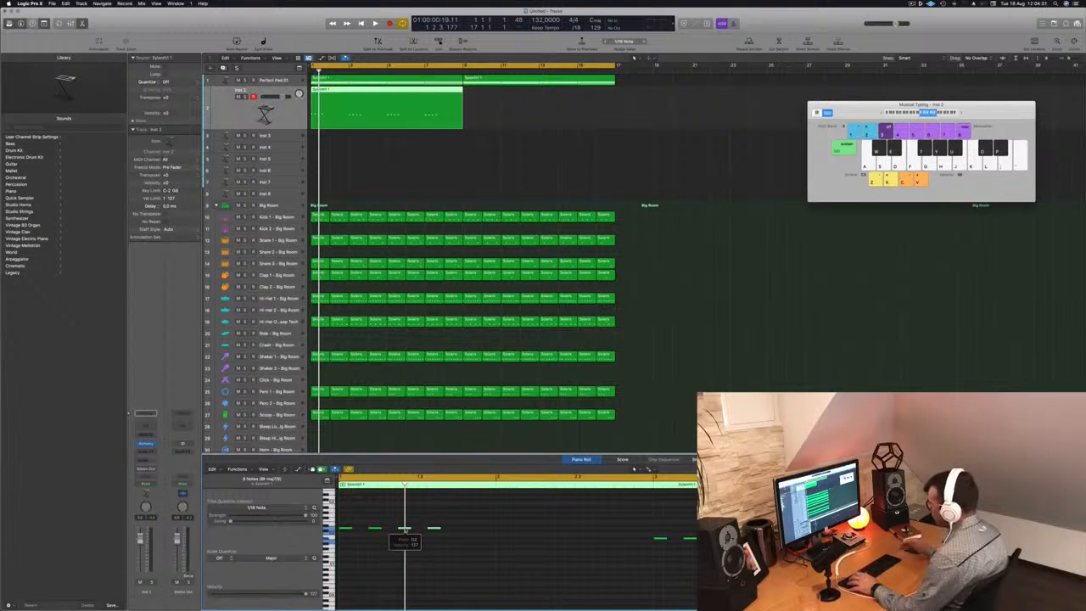
pyautogui.press('space')
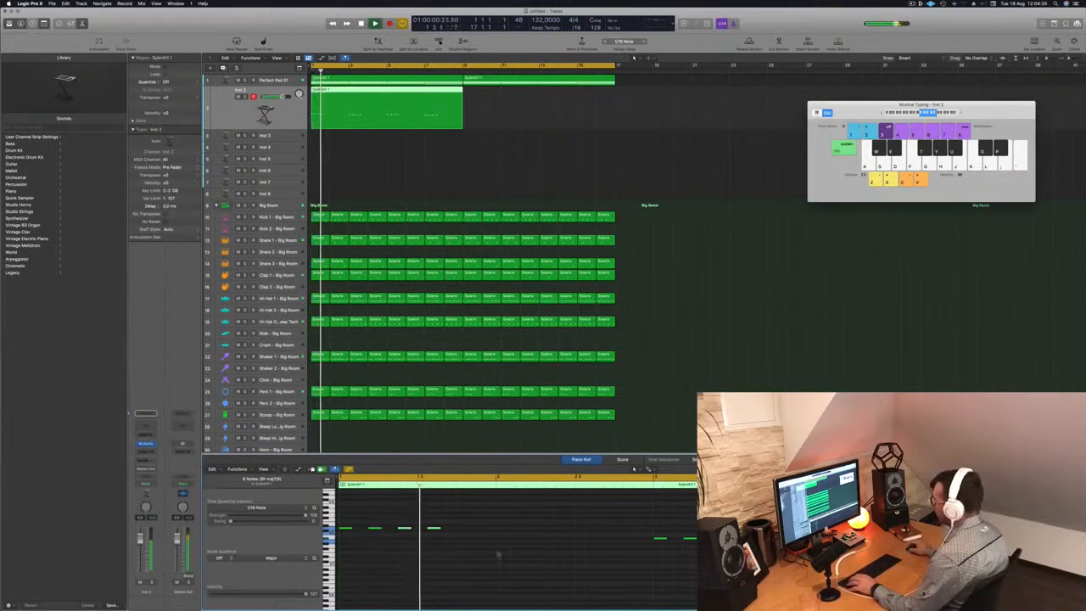
pyautogui.moveTo(405, 529); pyautogui.dragTo(409, 533)
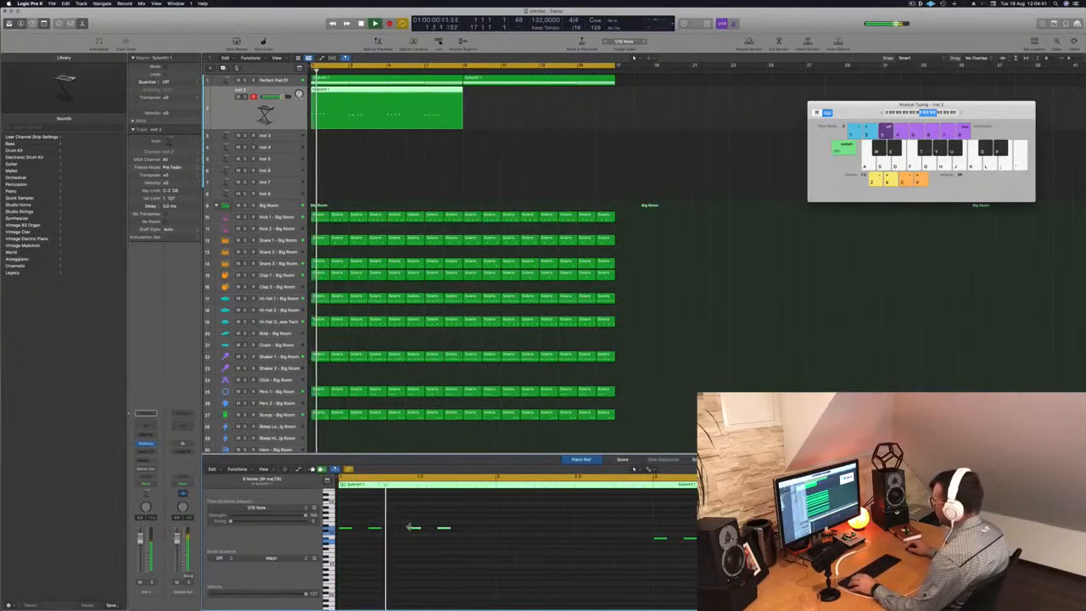
pyautogui.moveTo(415, 531); pyautogui.dragTo(443, 534)
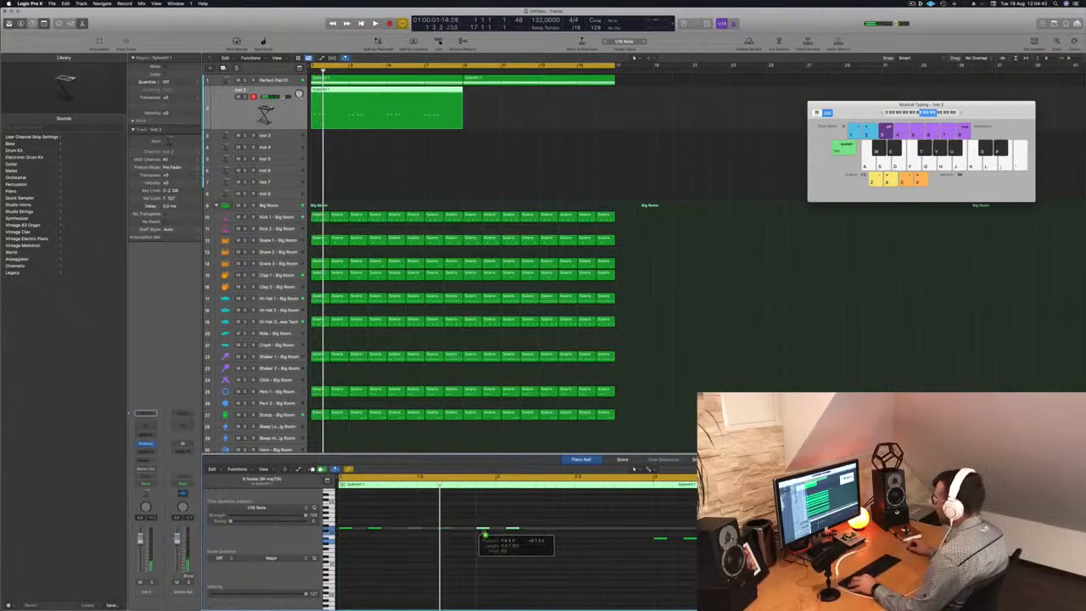
pyautogui.press('space')
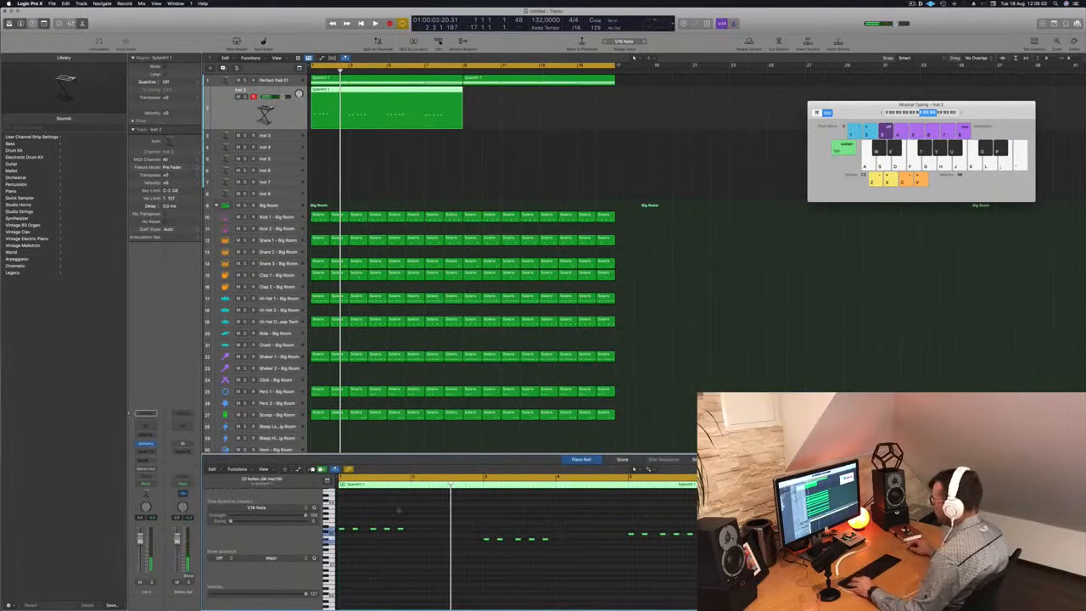
# Step: Repeat the one-bar bass rhythm in the second bar of each chord and copy the Inst 2 region to bar 9
pyautogui.moveTo(341, 529); pyautogui.dragTo(361, 532)
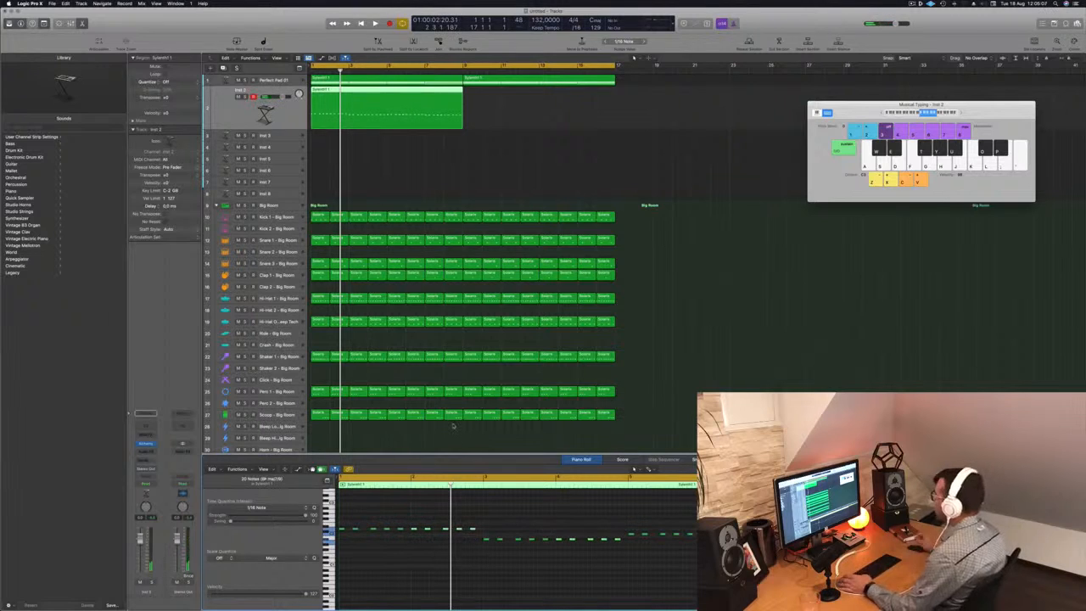
pyautogui.press('space')
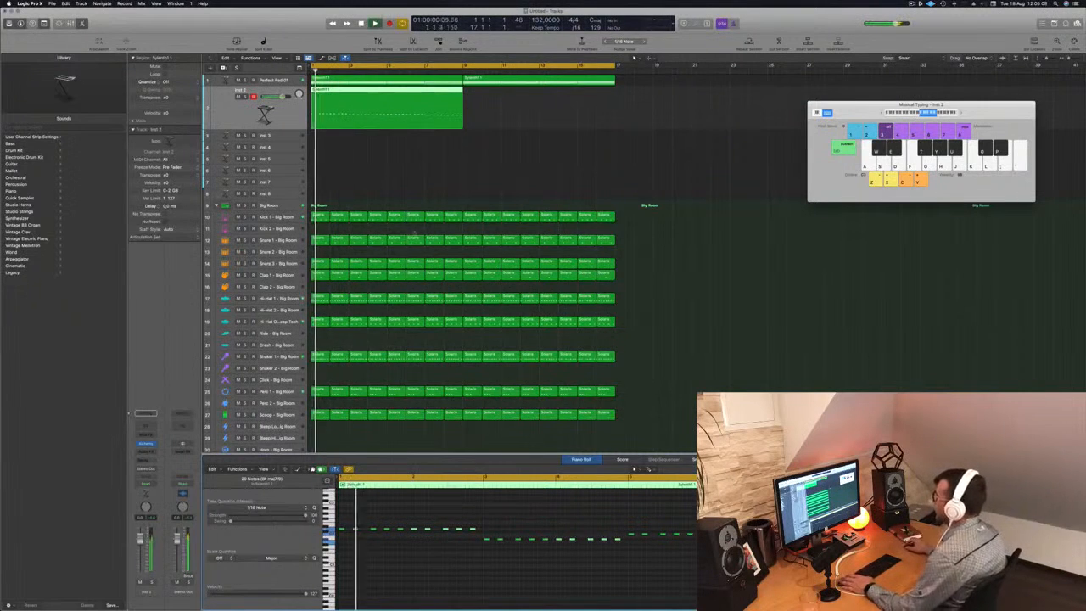
pyautogui.moveTo(356, 89); pyautogui.dragTo(509, 100)
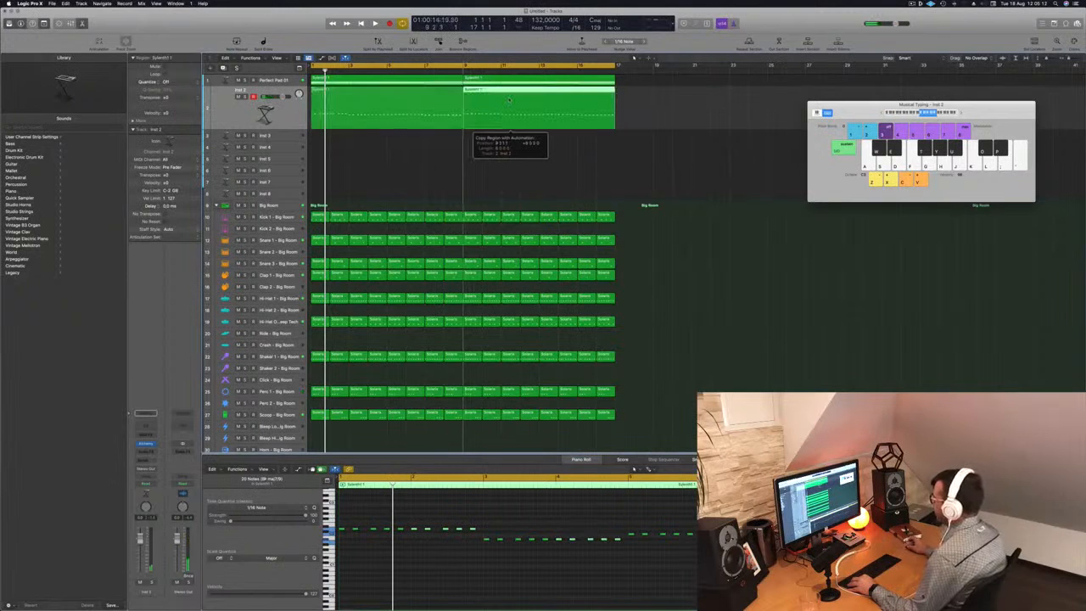
# Step: Lower the Inst 2 track volume slightly while the loop plays and restart playback
pyautogui.click(282, 96)
pyautogui.press('space')
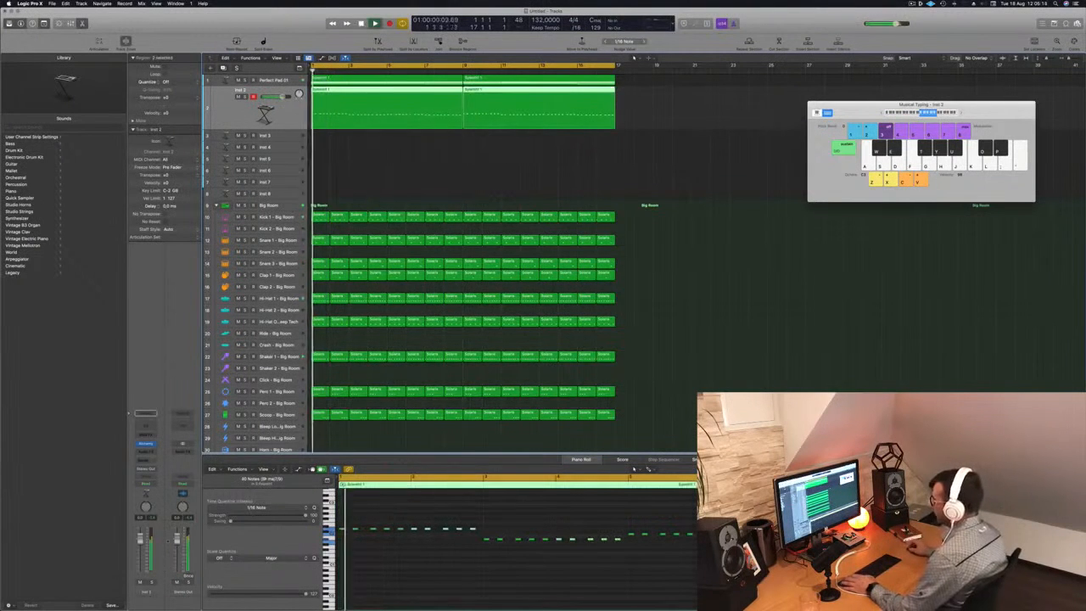
pyautogui.moveTo(283, 97); pyautogui.dragTo(276, 96)
pyautogui.press('Return')
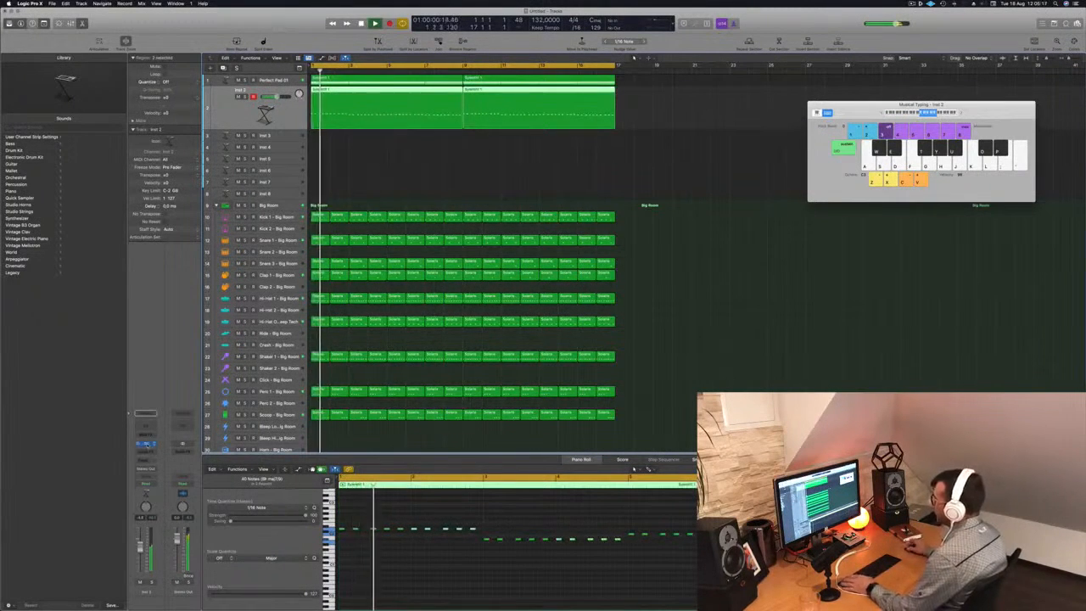
# Step: Open the Alchemy instrument on Inst 2, filter its presets to the Bass category, and load 70s Classic Synth Bass
pyautogui.click(146, 443)
pyautogui.moveTo(517, 90); pyautogui.dragTo(636, 119)
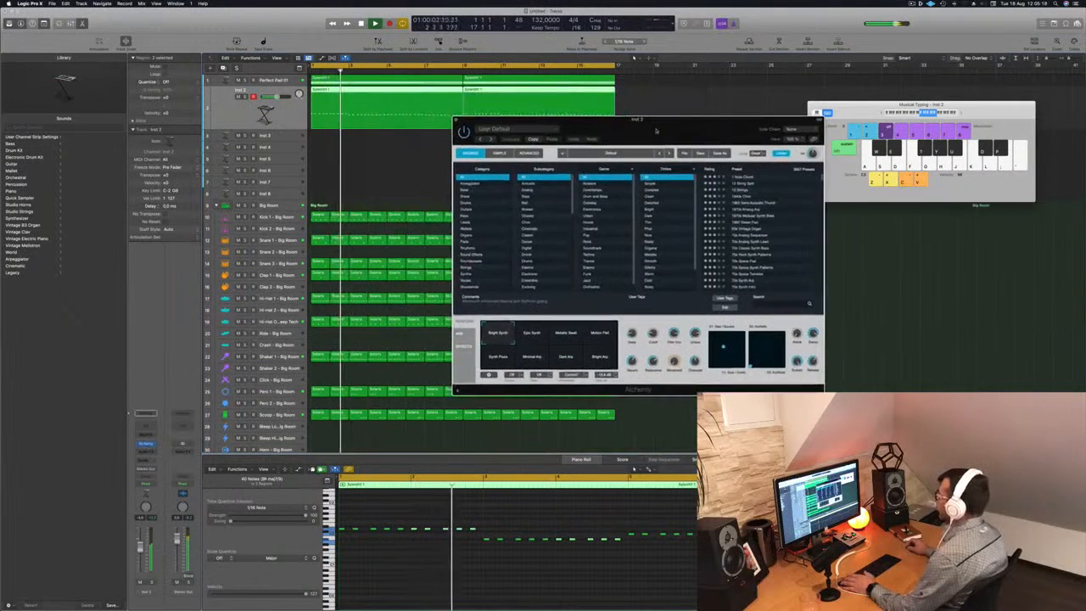
pyautogui.click(465, 190)
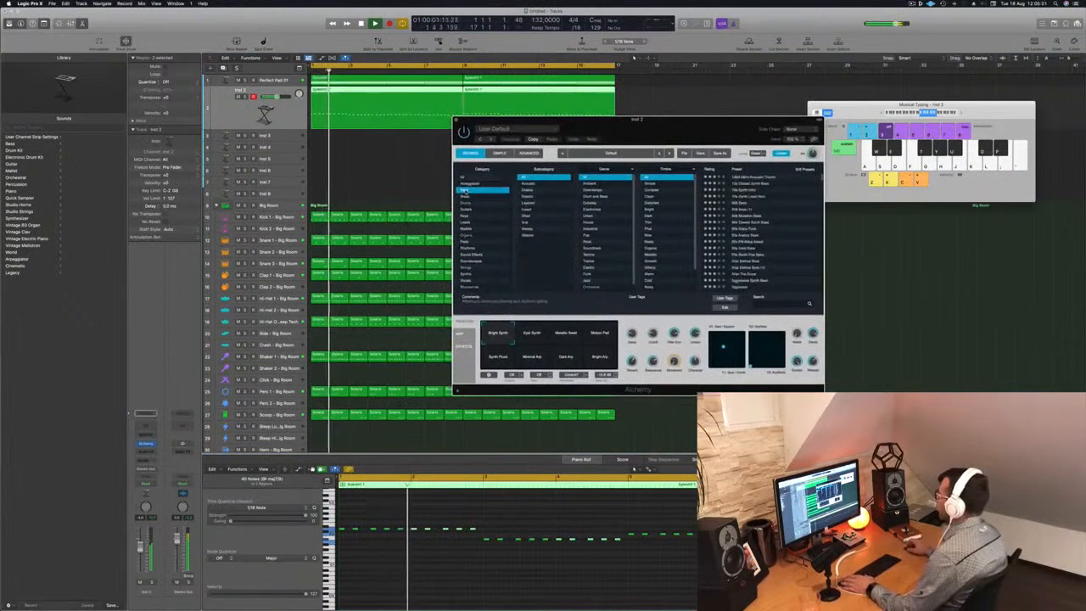
pyautogui.moveTo(721, 131); pyautogui.dragTo(610, 143)
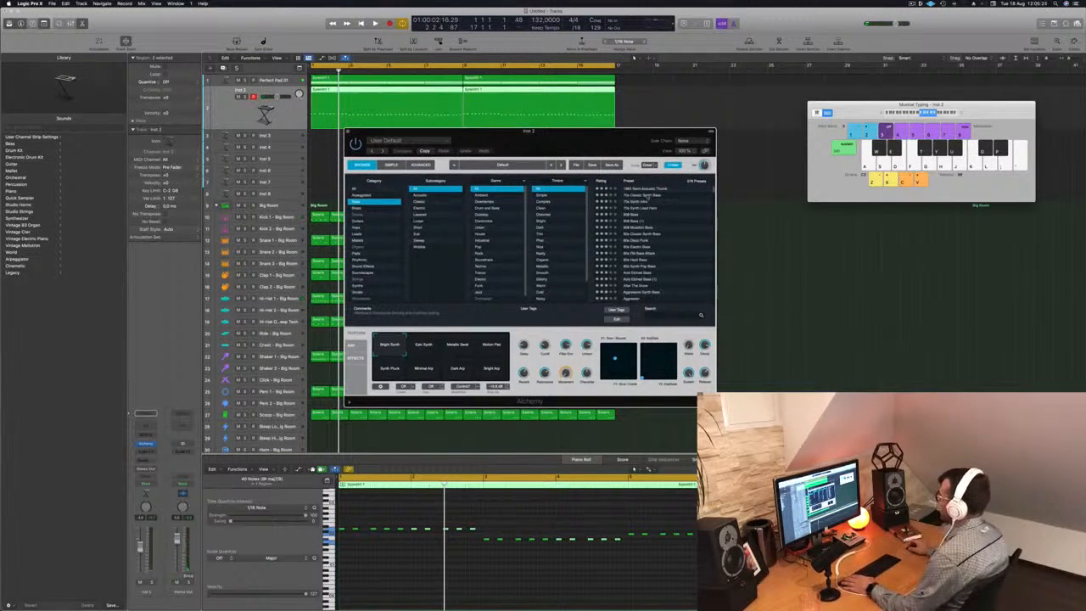
pyautogui.moveTo(594, 140); pyautogui.dragTo(698, 140)
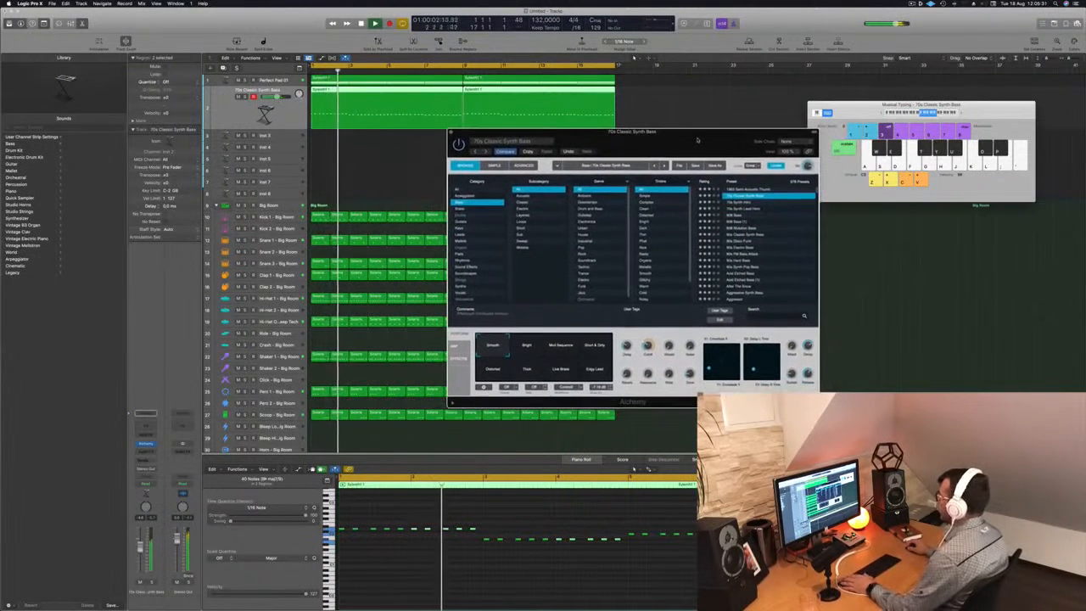
# Step: Audition the Alchemy bass presets from 70s Synth Intro to 808 Mutation Bass against the beat
pyautogui.click(712, 103)
pyautogui.press('Return')
pyautogui.click(740, 204)
pyautogui.click(740, 203)
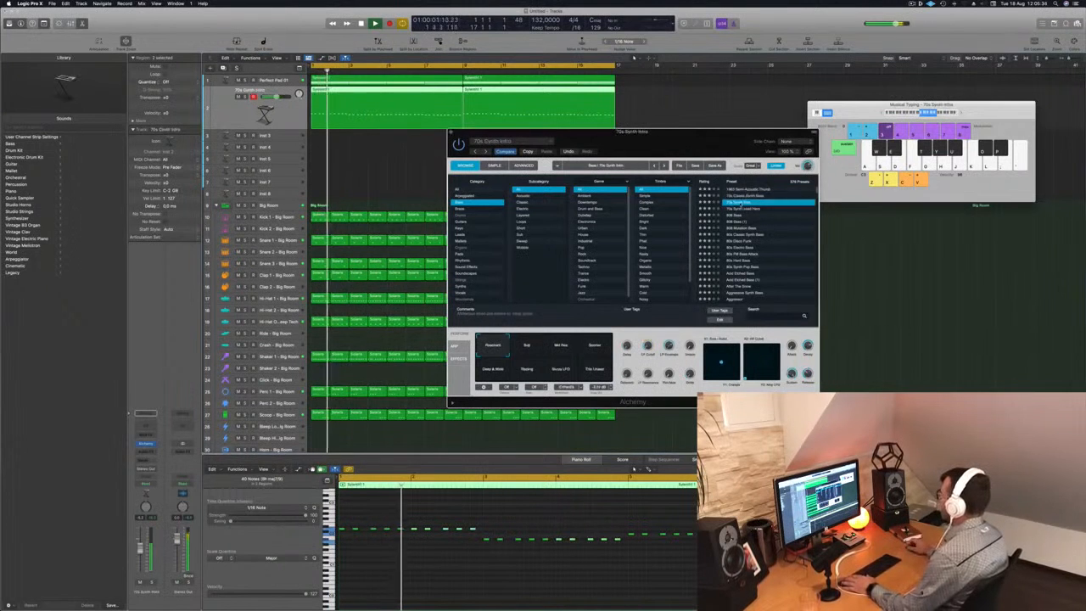
pyautogui.click(743, 209)
pyautogui.press('Down')
pyautogui.press('Down')
pyautogui.press('Down')
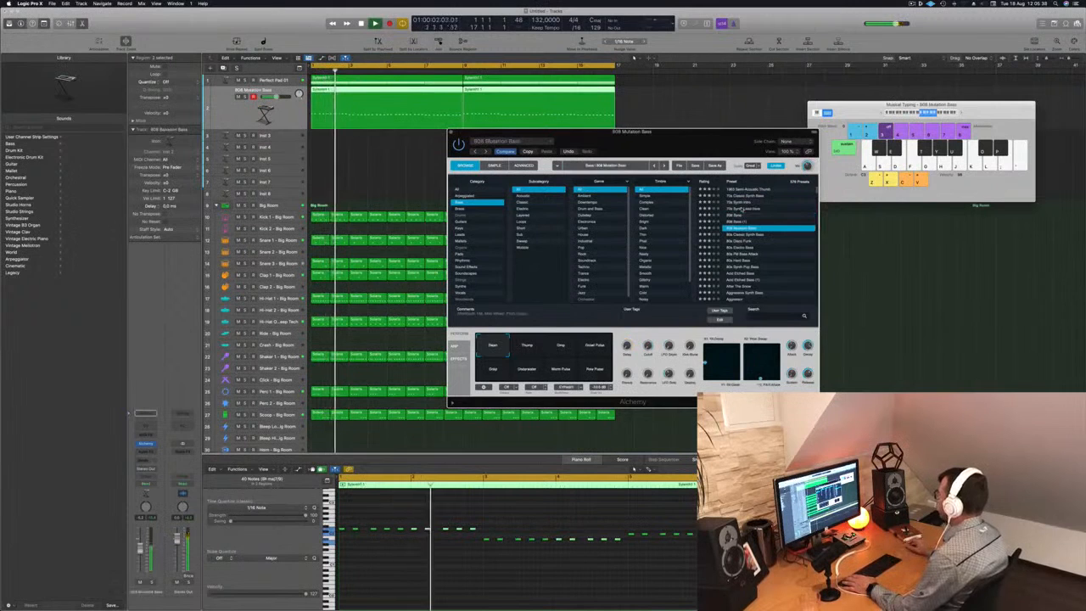
# Step: Audition the bass presets from Bouncing Bass and Bouncing Echoes to Brassy Octave Bass
pyautogui.scroll(-5, 767, 250)
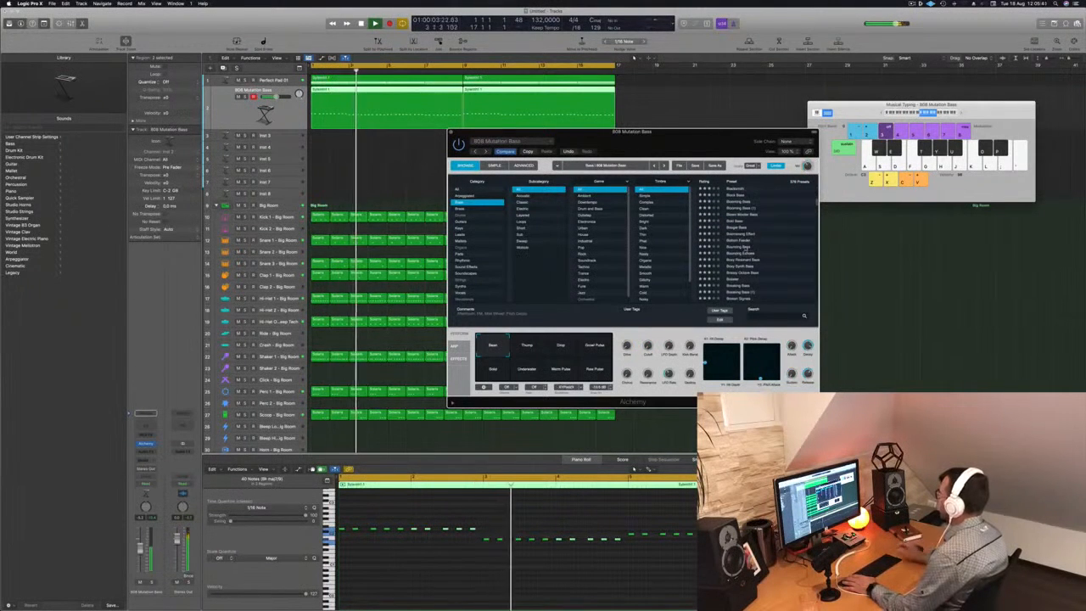
pyautogui.click(739, 247)
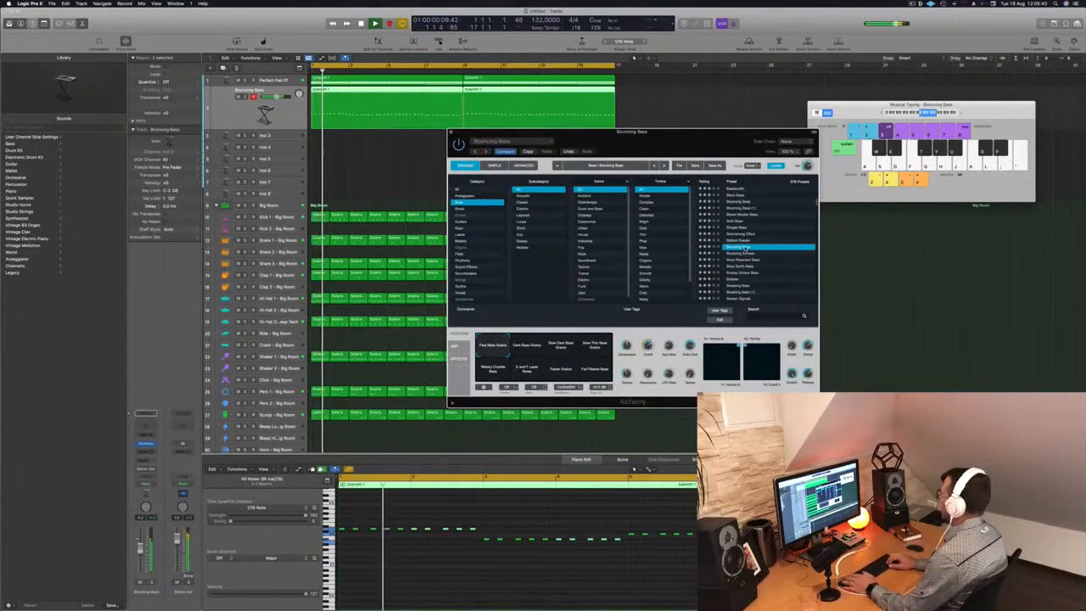
pyautogui.press('Down')
pyautogui.press('space')
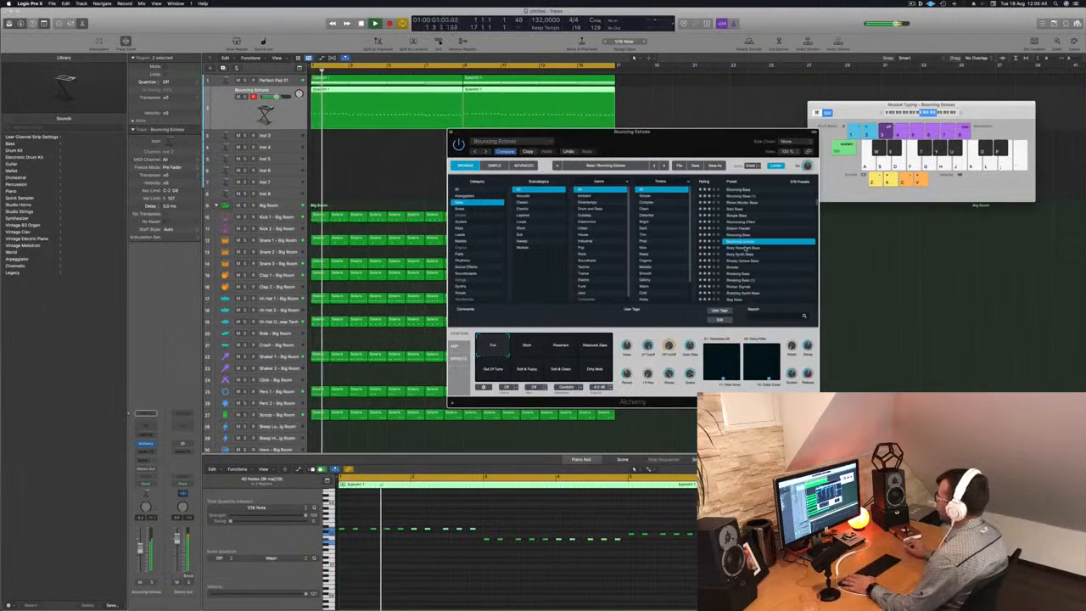
pyautogui.click(745, 248)
pyautogui.click(745, 248)
pyautogui.click(745, 247)
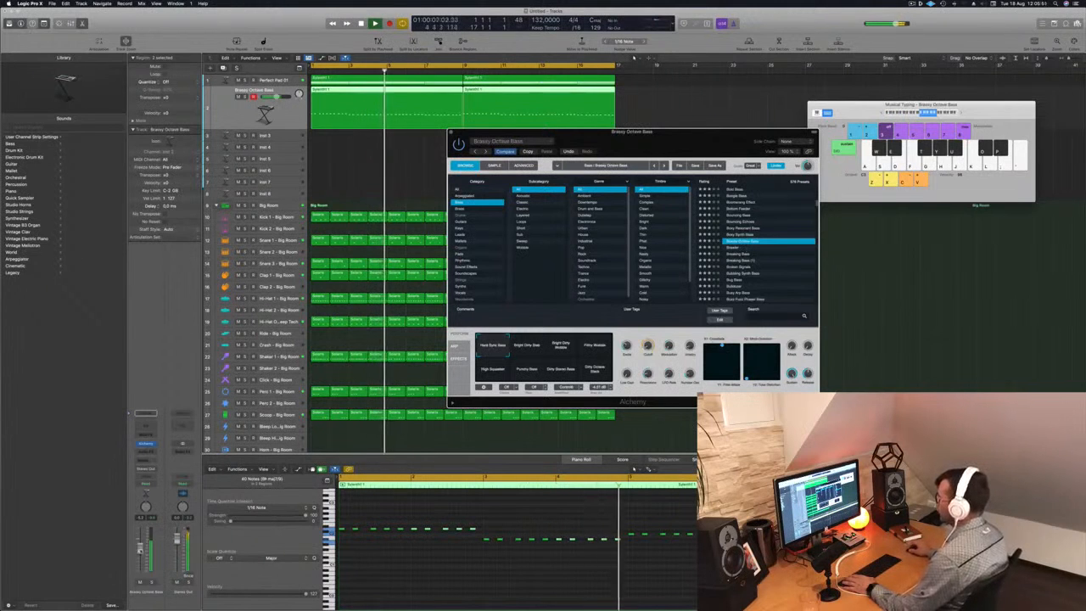
# Step: Fine-tune the bass track volume while auditioning the presets from Breaking Bass to Broken Signals
pyautogui.moveTo(141, 548); pyautogui.dragTo(141, 549)
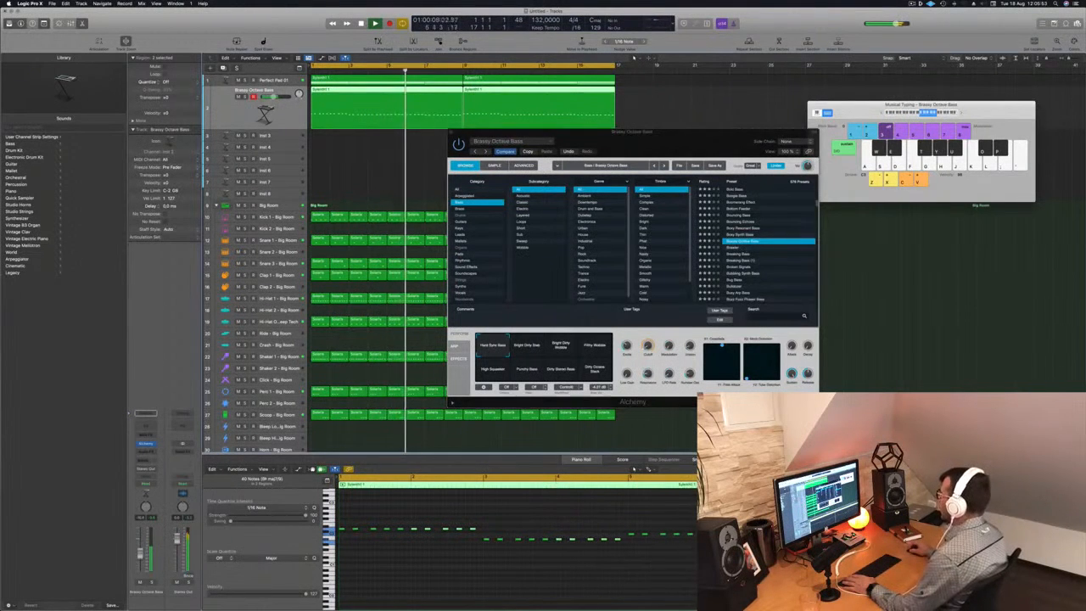
pyautogui.click(742, 253)
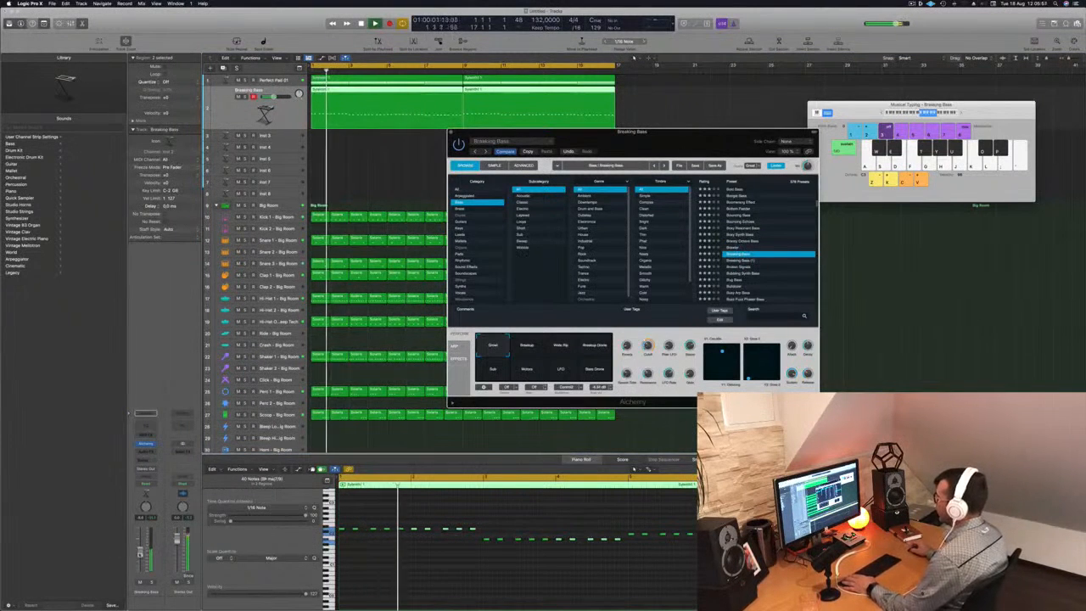
pyautogui.click(141, 548)
pyautogui.click(748, 260)
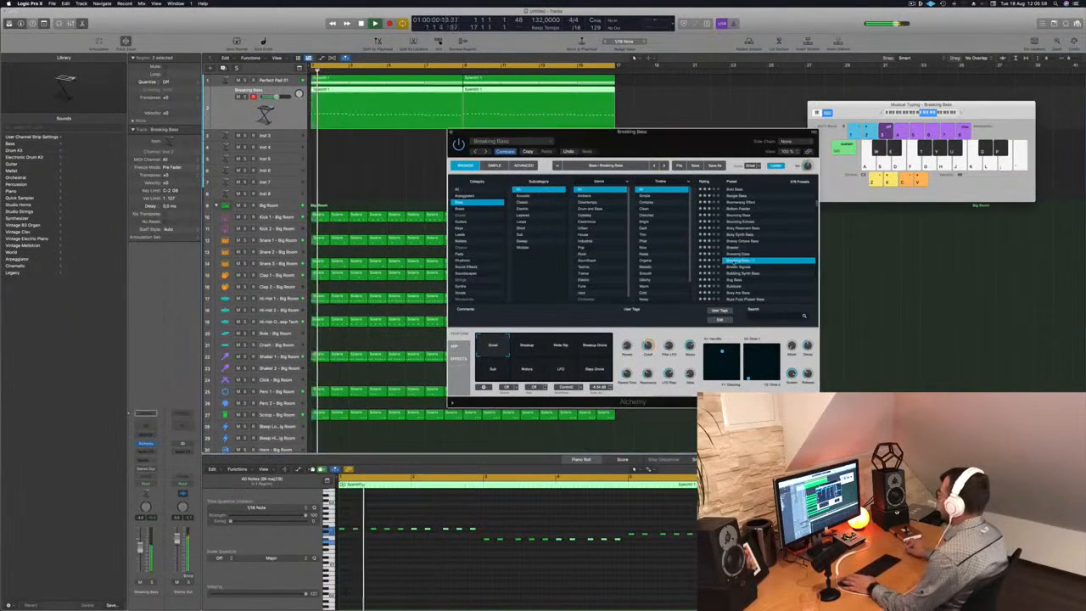
pyautogui.press('Return')
pyautogui.click(739, 266)
pyautogui.scroll(-3, 735, 262)
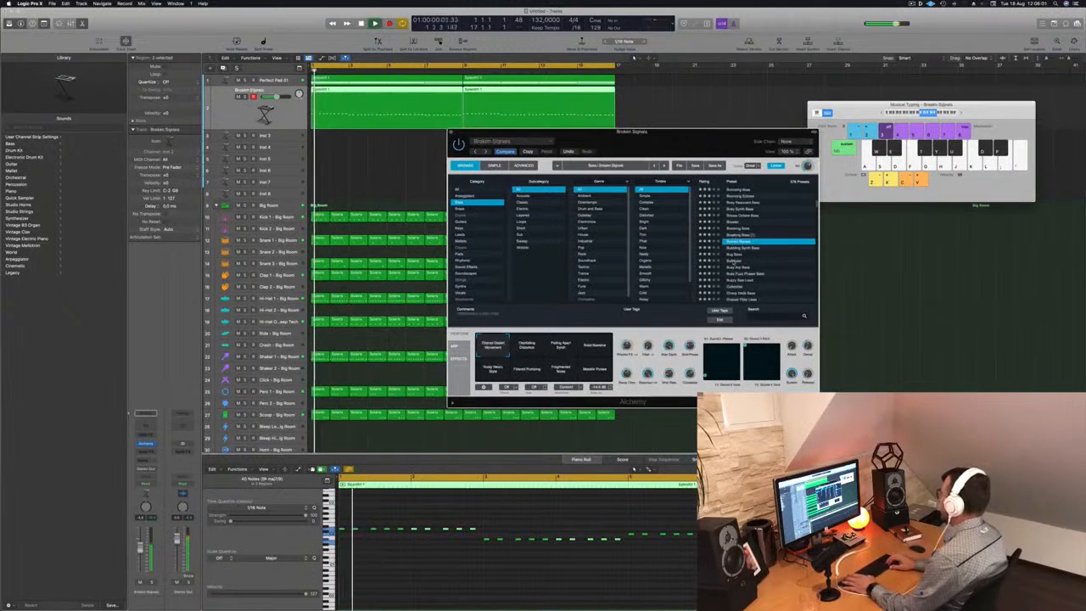
# Step: Audition the bass presets following Broken Signals, through Buzz Fuzz Phaser Bass to Cheap Upright Bass
pyautogui.press('Down')
pyautogui.press('Down')
pyautogui.press('Down')
pyautogui.press('Down')
pyautogui.press('Down')
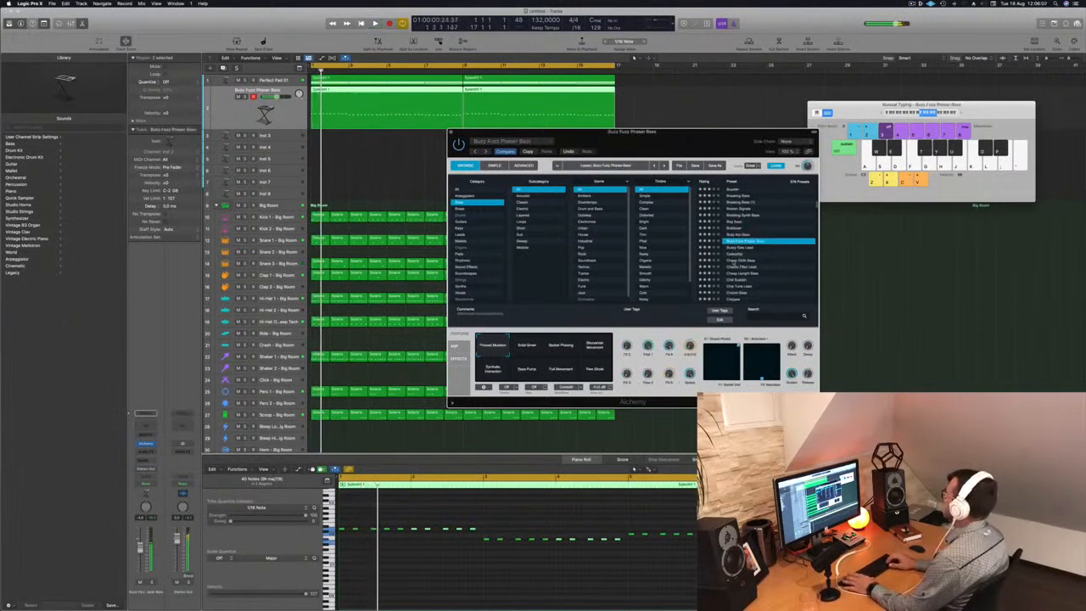
pyautogui.press('Down')
pyautogui.press('Down')
pyautogui.press('Down')
pyautogui.press('Down')
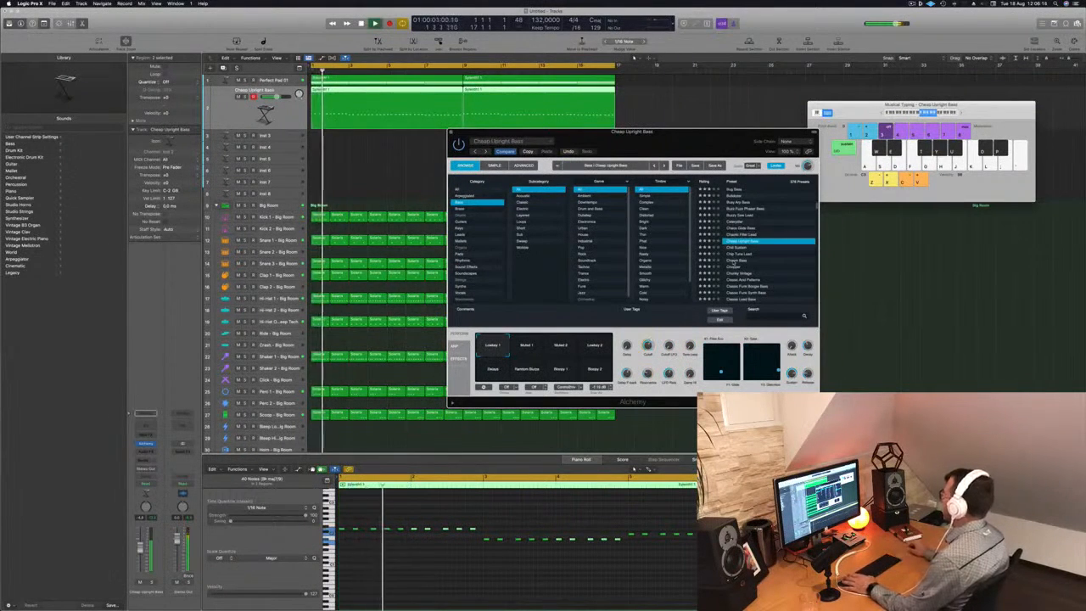
# Step: Audition the bass presets following Cheap Upright Bass, including Chopper and Chunky Vintage, and load Classic Acid Patterns
pyautogui.click(731, 261)
pyautogui.press('Down')
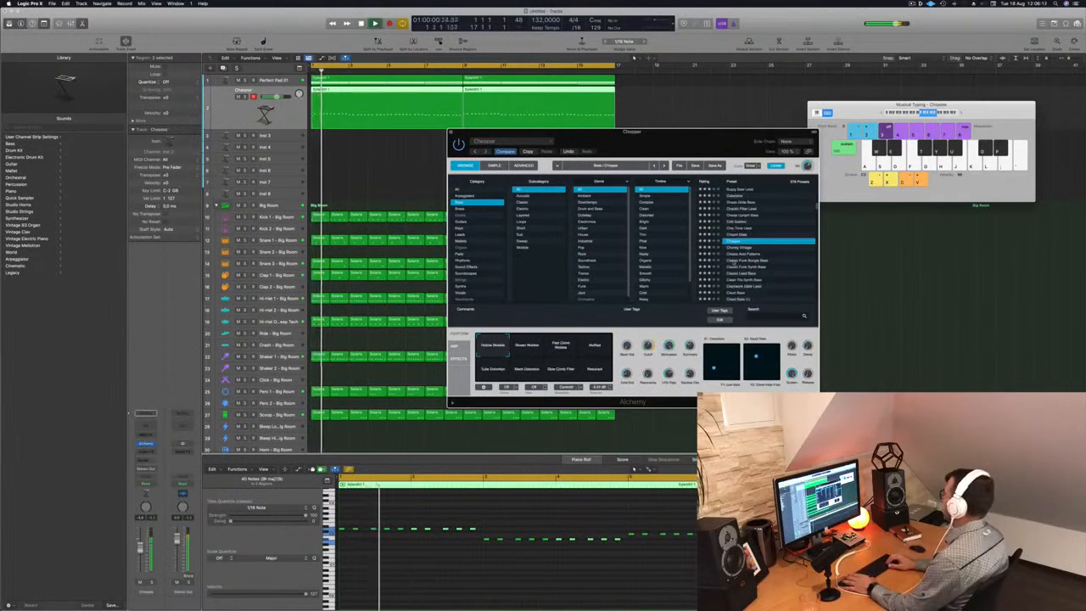
pyautogui.press('Down')
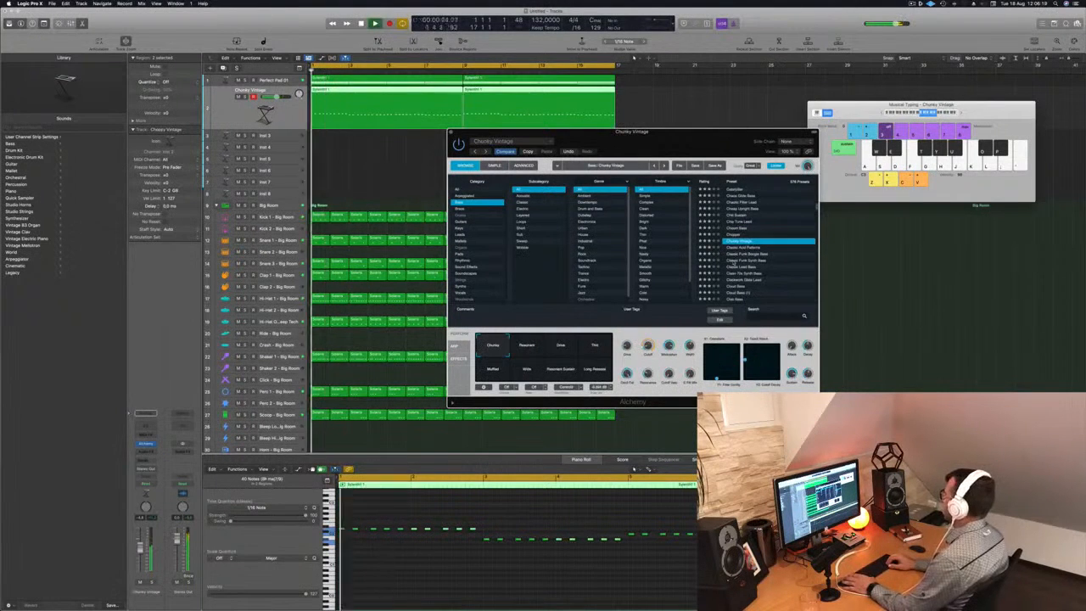
pyautogui.press('Down')
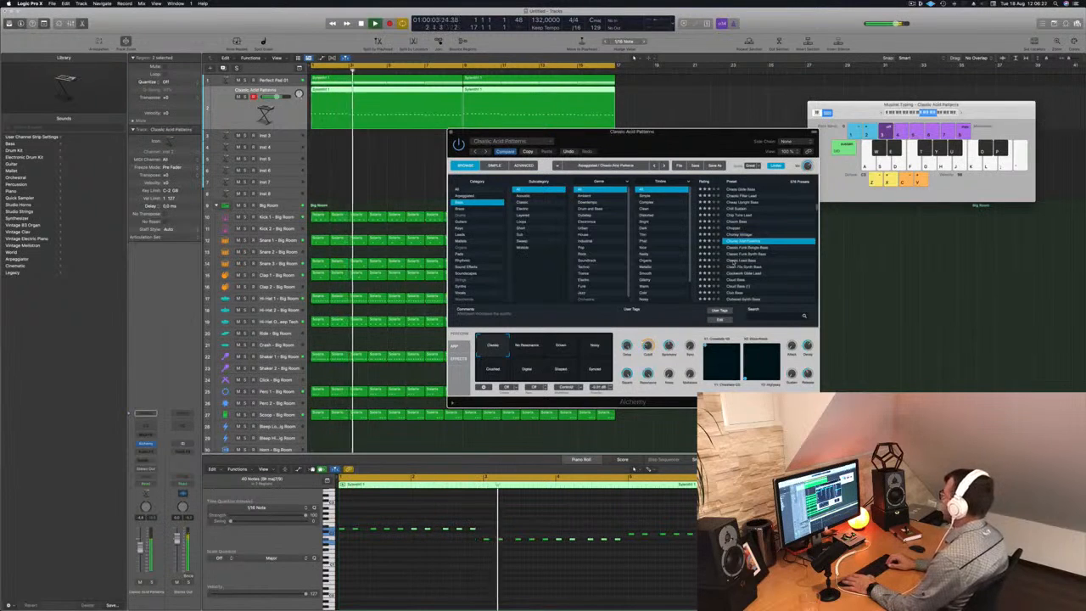
# Step: Compare the Classic Acid Patterns performance variations Driven, Noisy and Crushed against the beat, choose Driven, and stop playback at the start
pyautogui.click(559, 348)
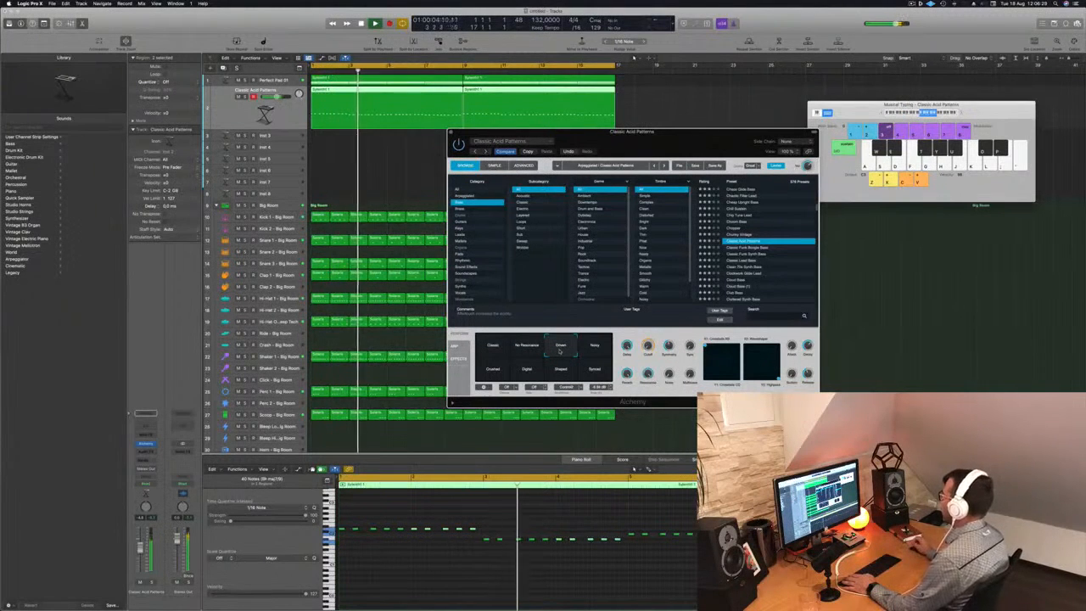
pyautogui.click(594, 348)
pyautogui.click(493, 370)
pyautogui.click(560, 347)
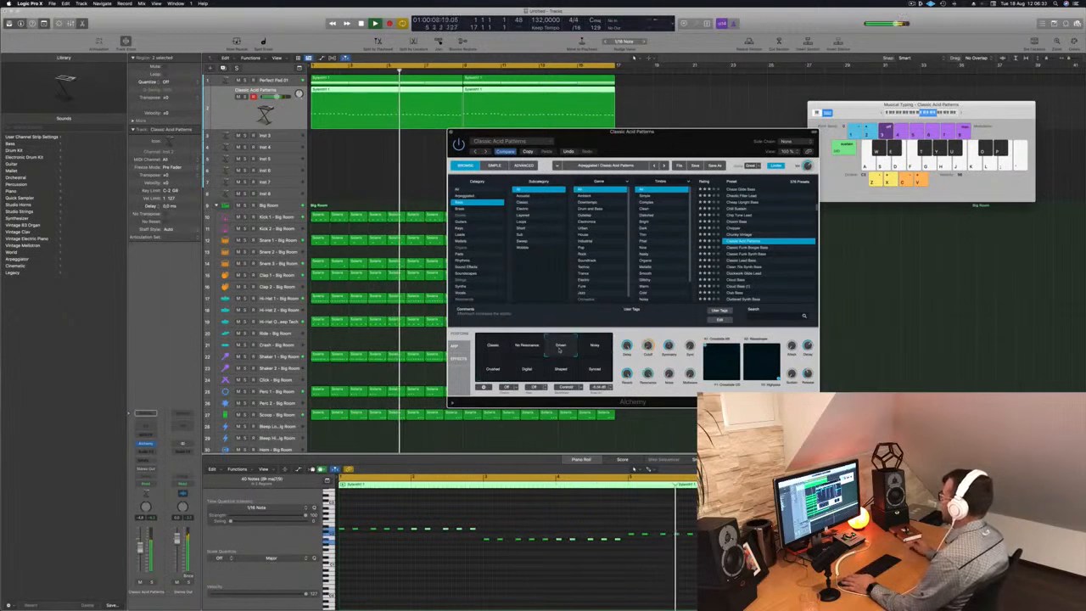
pyautogui.moveTo(670, 133); pyautogui.dragTo(743, 124)
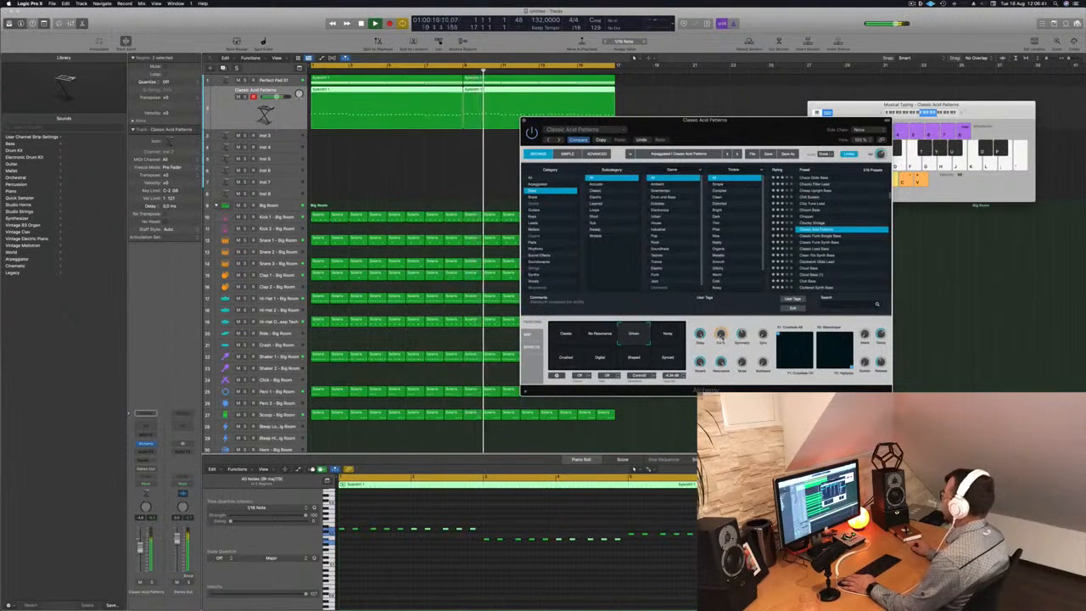
pyautogui.press('Return')
pyautogui.press('space')
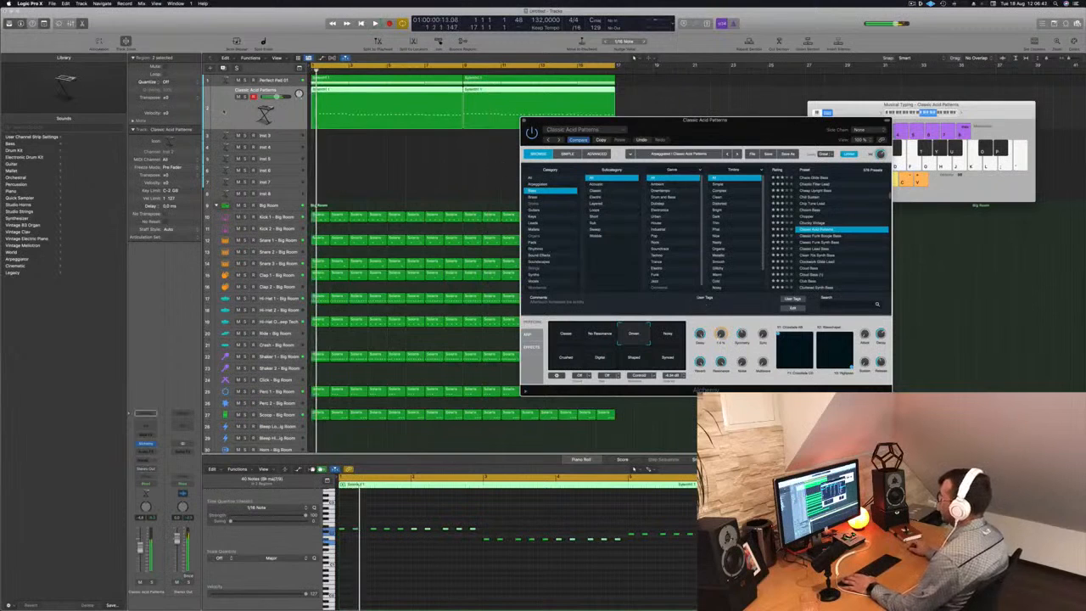
# Step: Duplicate the Classic Acid Patterns bass track and copy its regions onto the new track
pyautogui.click(227, 114)
pyautogui.click(223, 68)
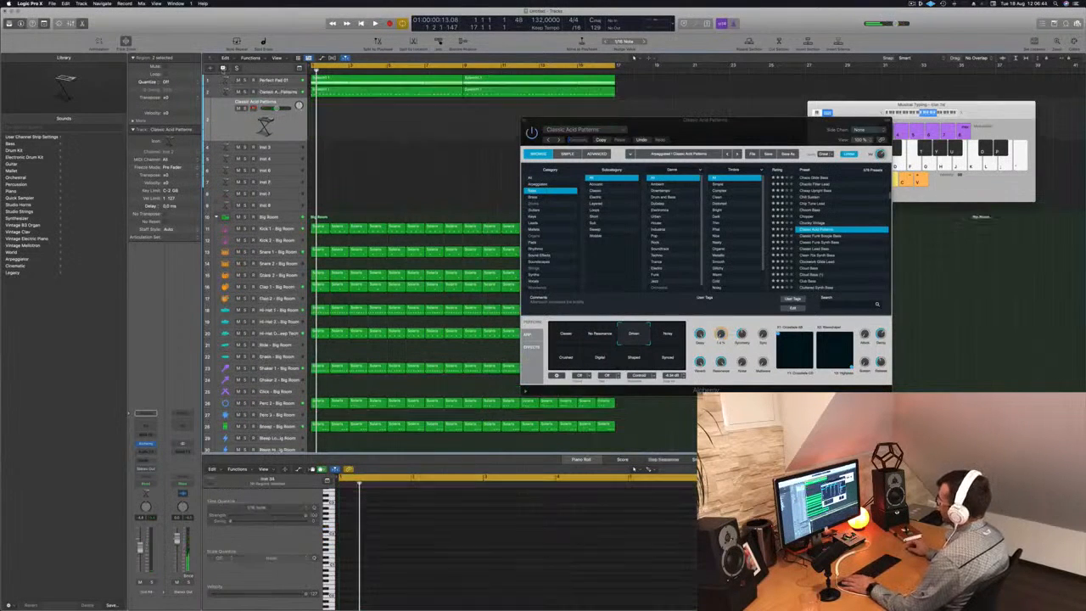
pyautogui.moveTo(648, 127); pyautogui.dragTo(766, 122)
pyautogui.moveTo(633, 110); pyautogui.dragTo(431, 117)
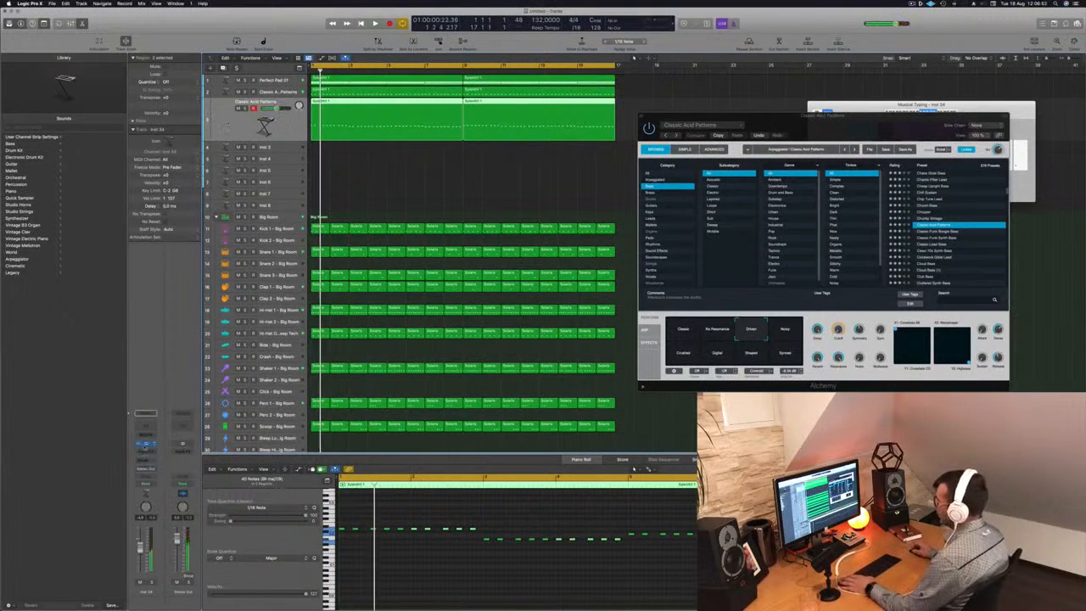
# Step: Open Alchemy on the duplicated track and audition the Club Bass and Cluttered Synth Bass presets
pyautogui.click(145, 445)
pyautogui.press('space')
pyautogui.moveTo(558, 109); pyautogui.dragTo(667, 140)
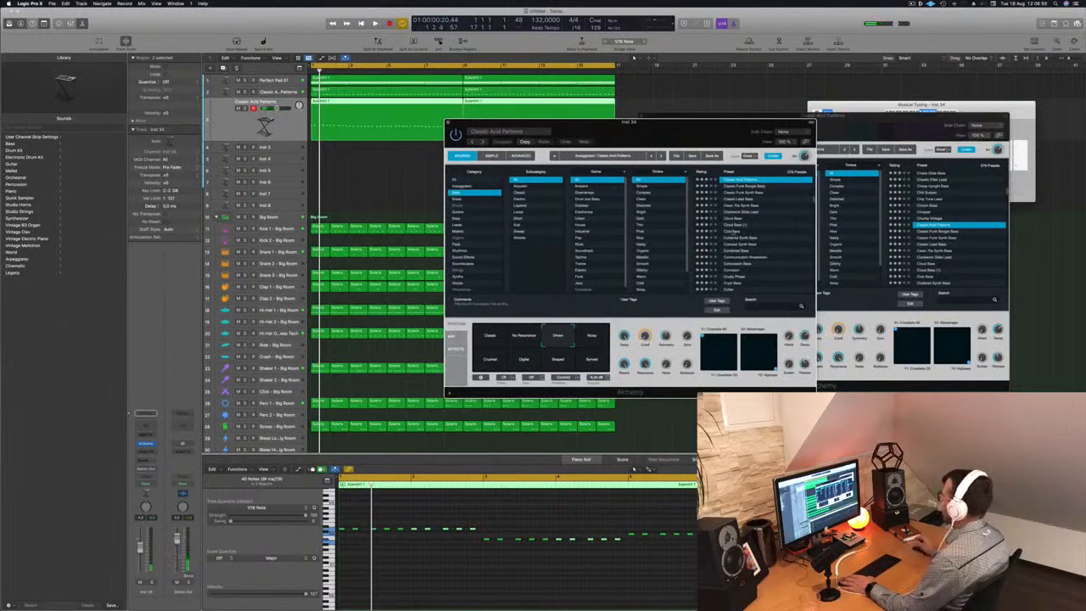
pyautogui.click(732, 230)
pyautogui.press('space')
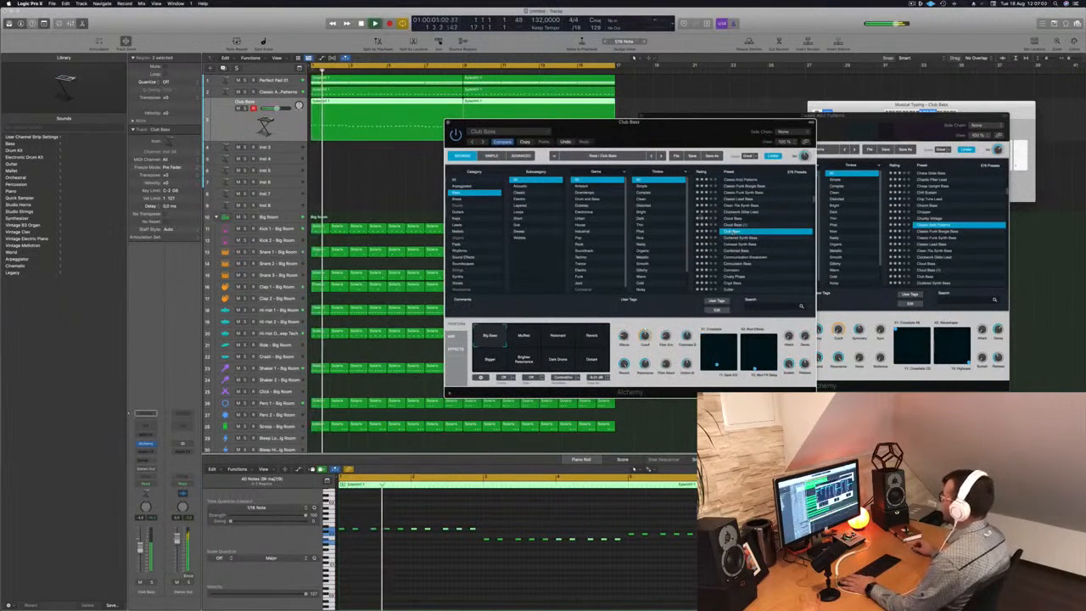
pyautogui.click(737, 238)
pyautogui.press('Return')
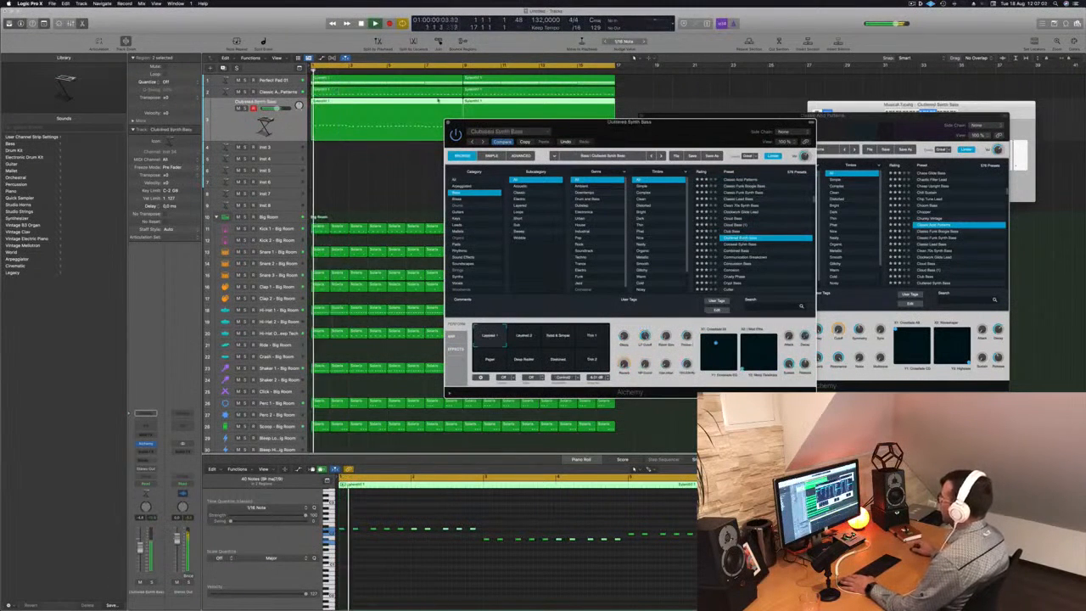
# Step: Mute the original Classic Acid Patterns track and audition bass presets for the duplicate through Crypt Bass to Dark And Deep Bass
pyautogui.press('Up')
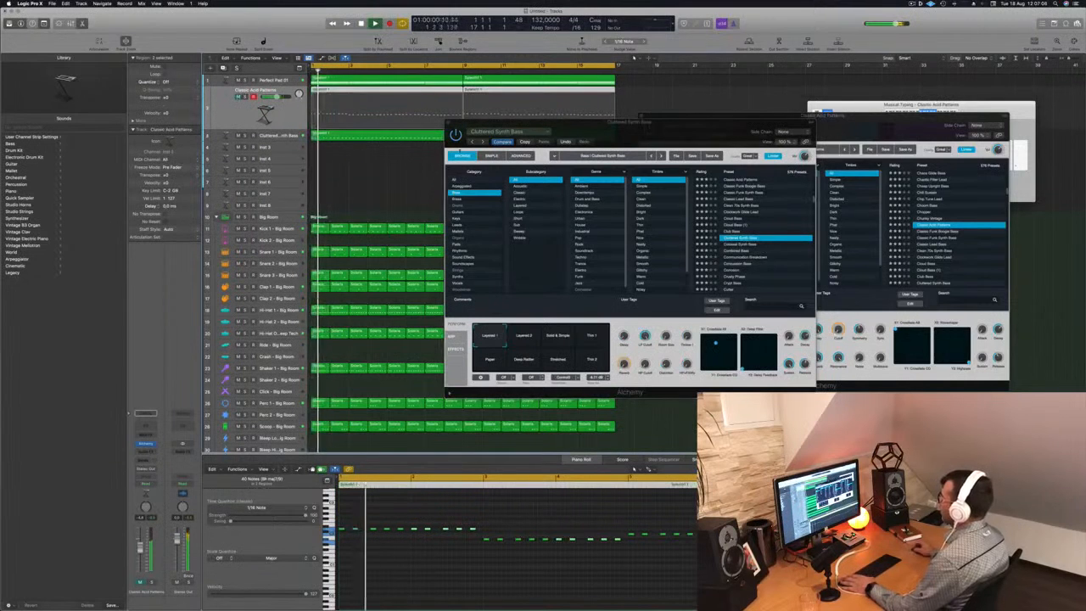
pyautogui.moveTo(662, 122); pyautogui.dragTo(682, 113)
pyautogui.click(788, 253)
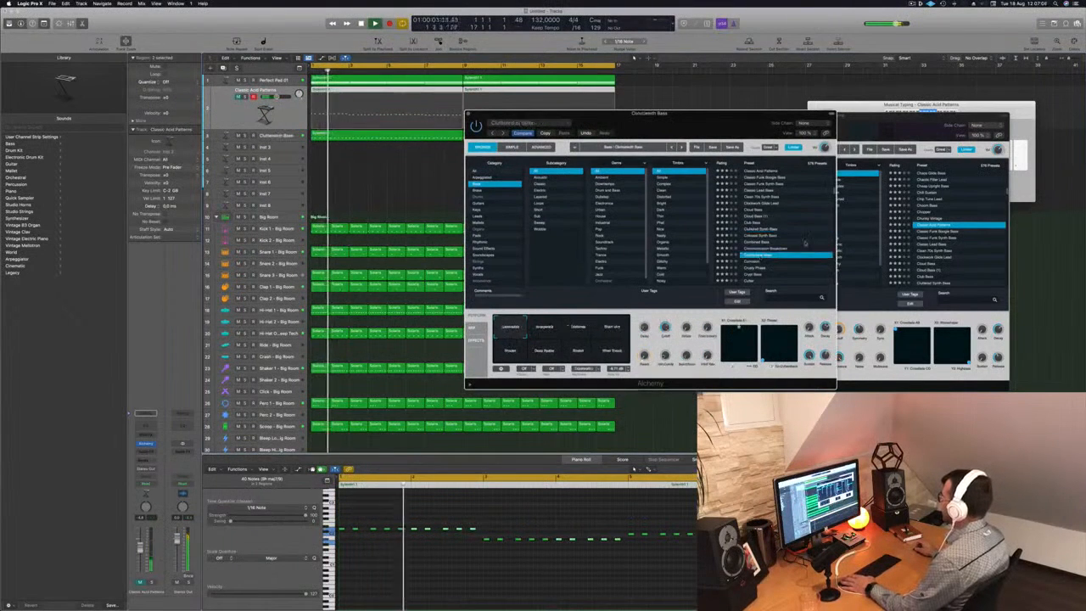
pyautogui.scroll(-3, 790, 250)
pyautogui.click(754, 244)
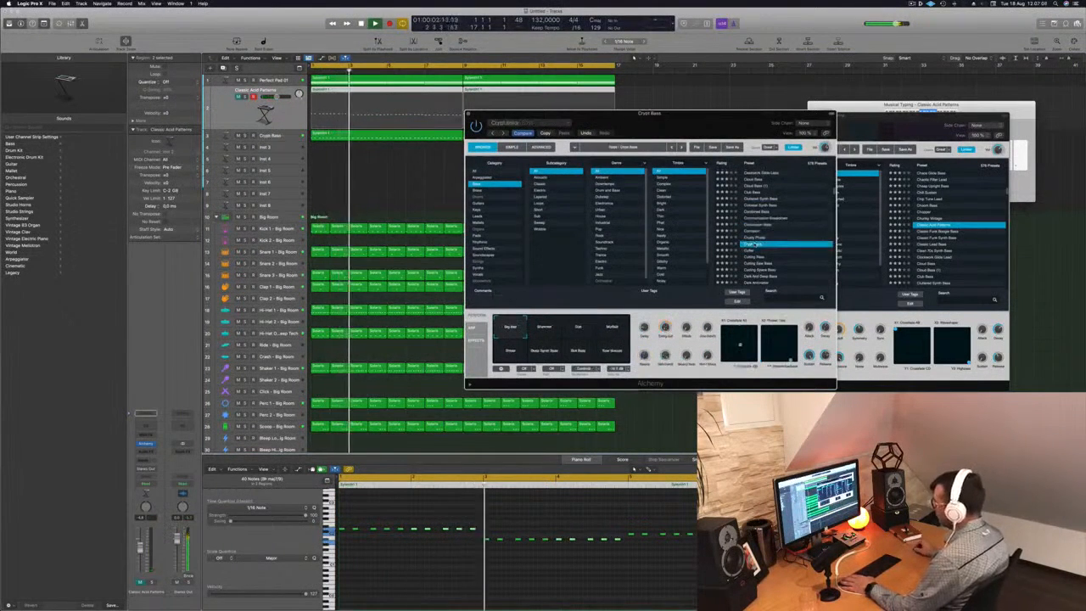
pyautogui.scroll(-2, 755, 244)
pyautogui.click(760, 241)
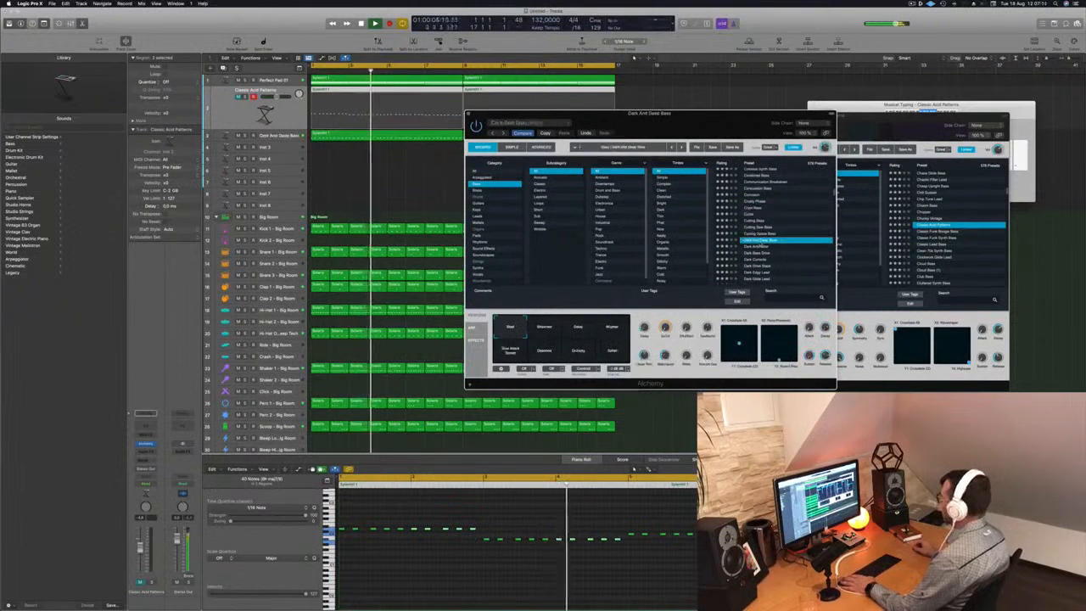
# Step: Select the duplicated bass track and audition further dark bass presets through Dark Glide Lead
pyautogui.click(278, 136)
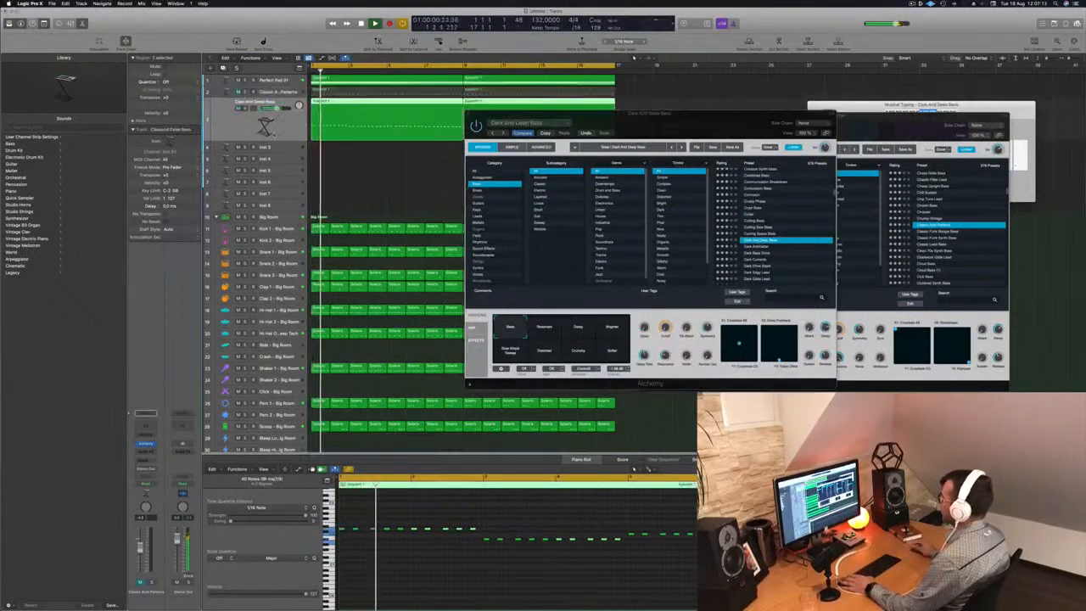
pyautogui.click(768, 257)
pyautogui.scroll(-1, 783, 264)
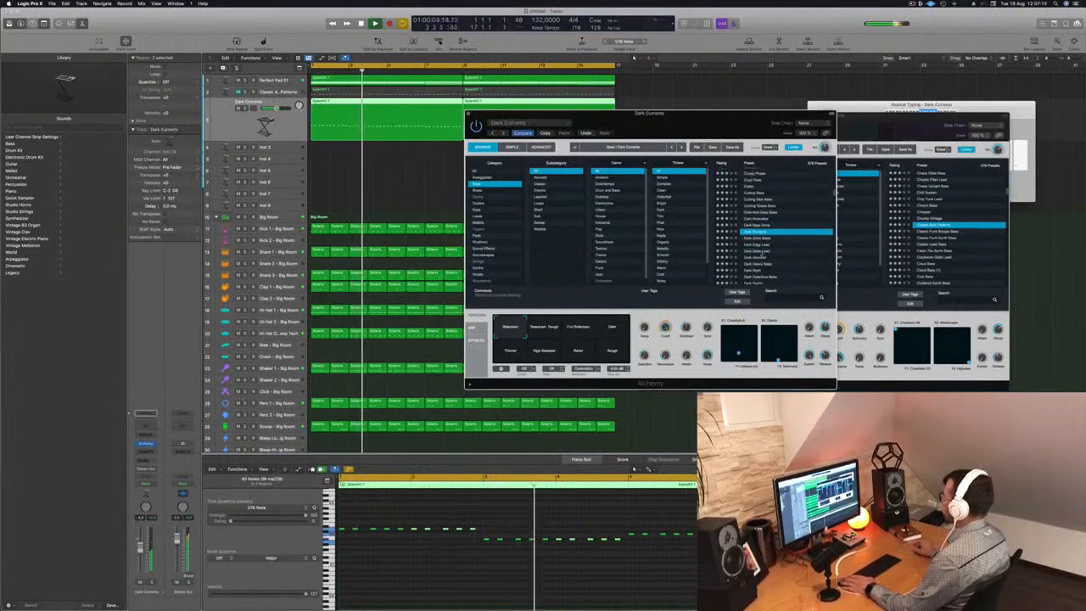
pyautogui.click(757, 251)
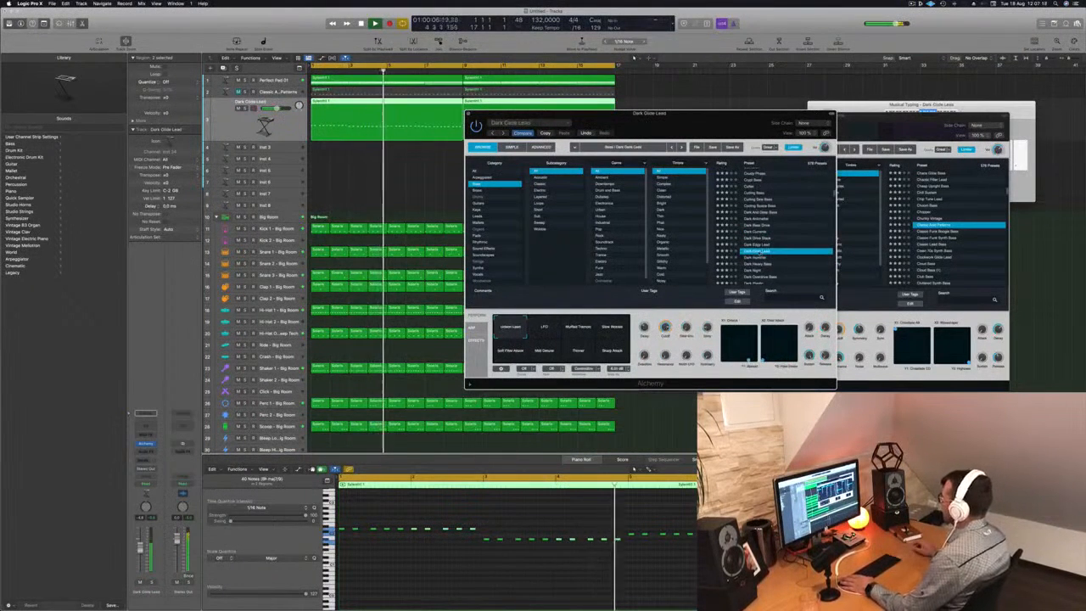
# Step: Filter the bass presets to the Trance genre and audition Solar Eclipse and Solid Bass from the start
pyautogui.scroll(-1, 626, 213)
pyautogui.scroll(-1, 626, 213)
pyautogui.click(618, 251)
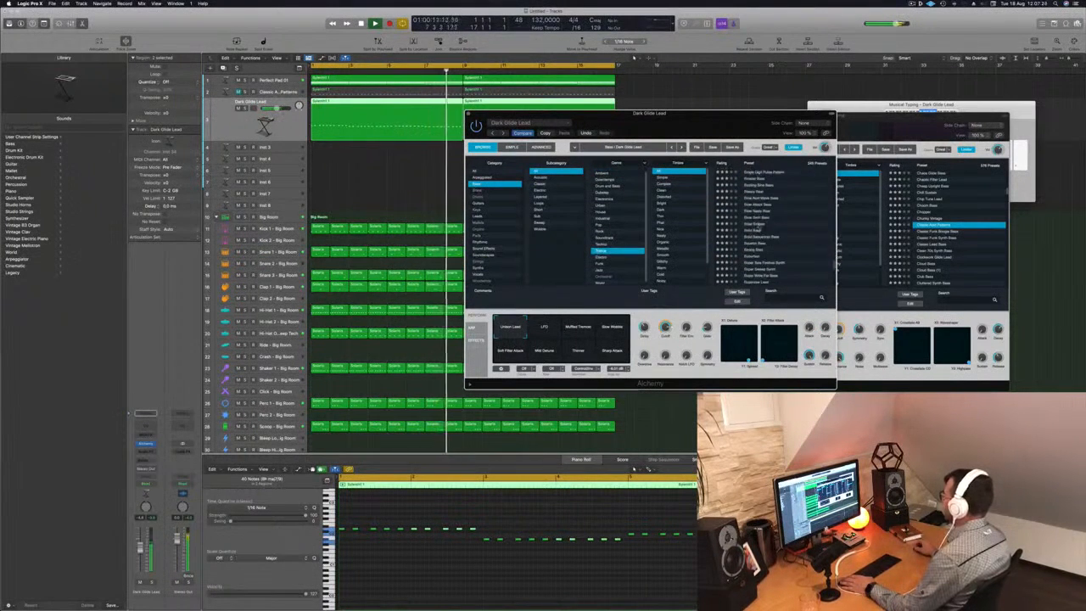
pyautogui.click(766, 223)
pyautogui.press('Return')
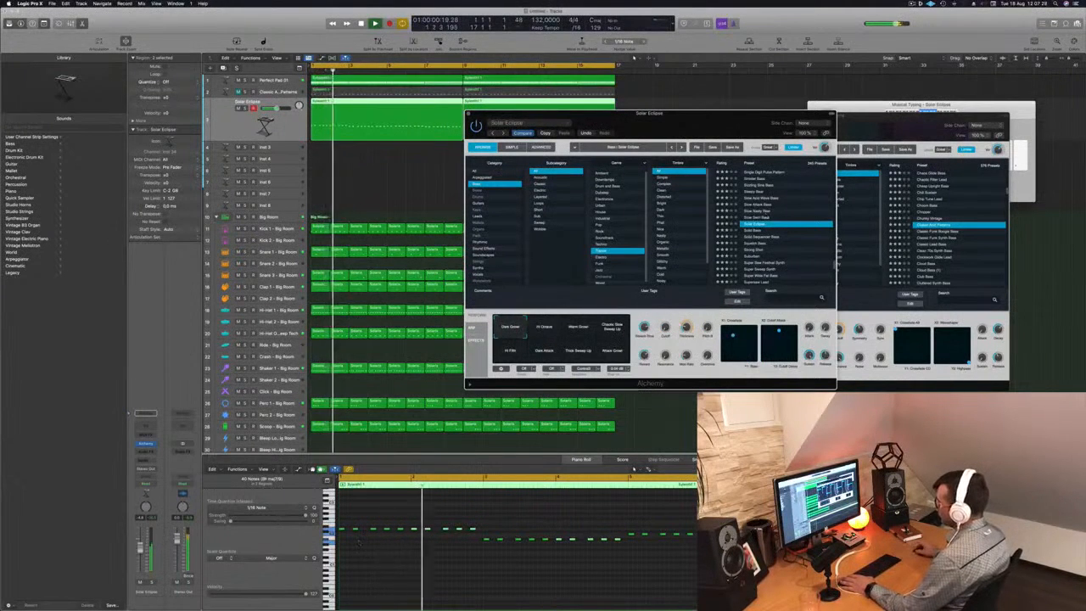
pyautogui.press('Down')
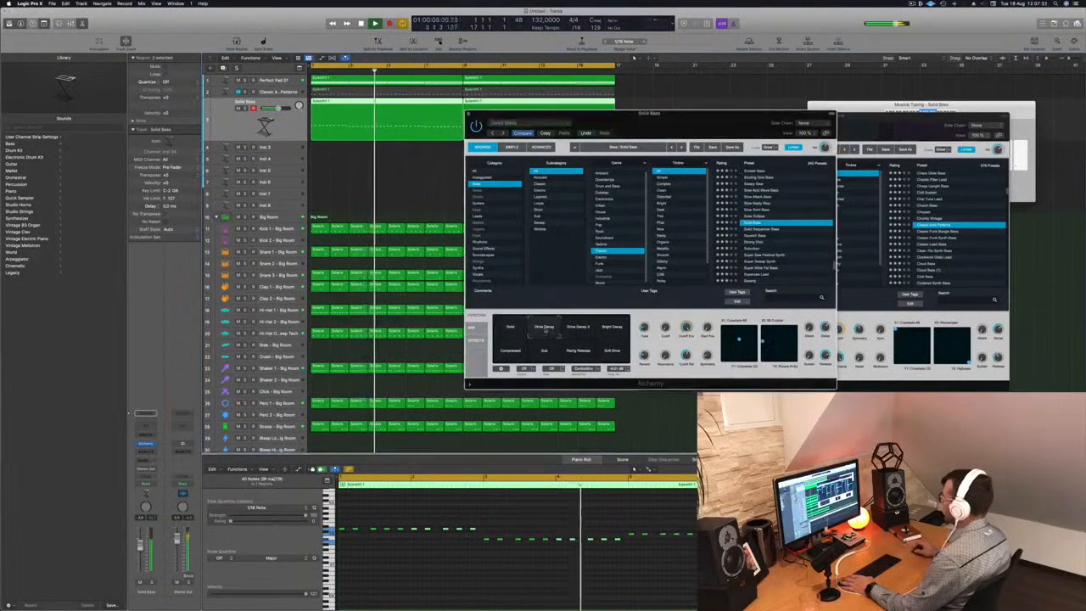
# Step: Compare the Solid Bass performance variations, including Bright Decay, Rising Release and Compressed
pyautogui.click(609, 329)
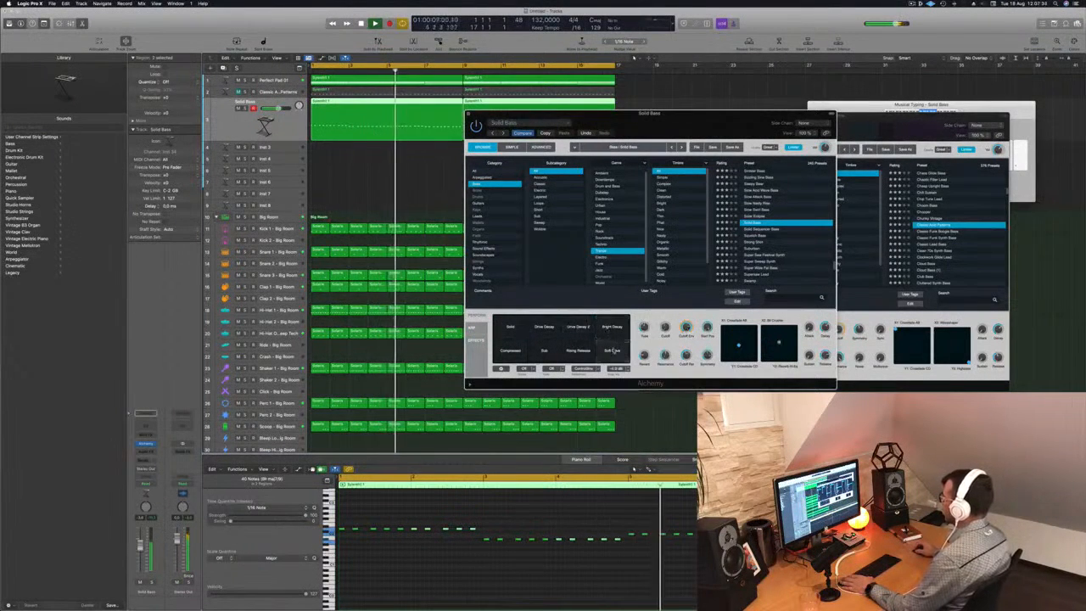
pyautogui.click(577, 351)
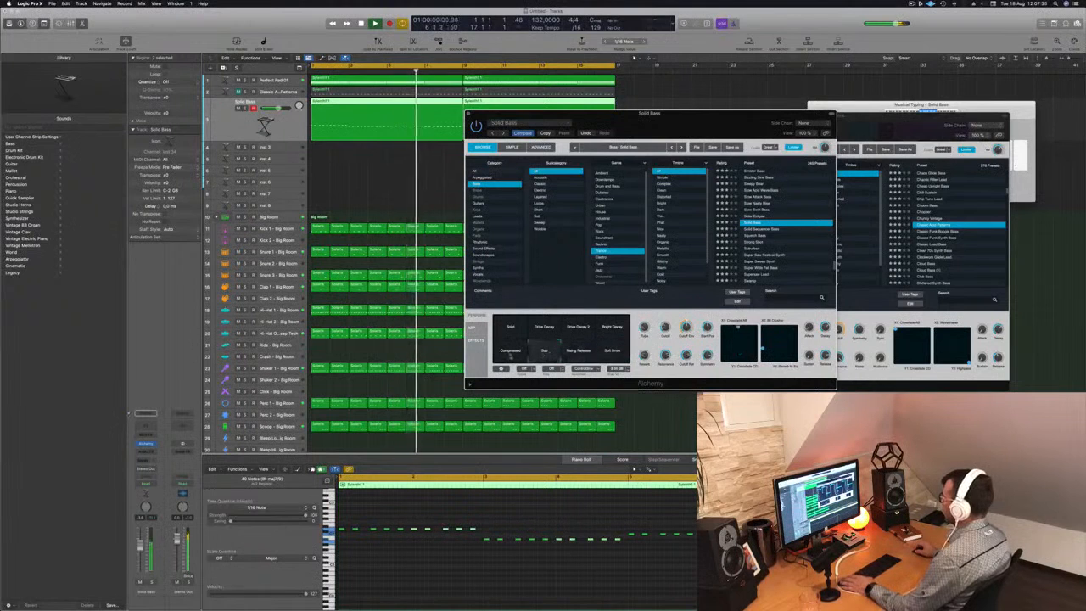
pyautogui.click(509, 349)
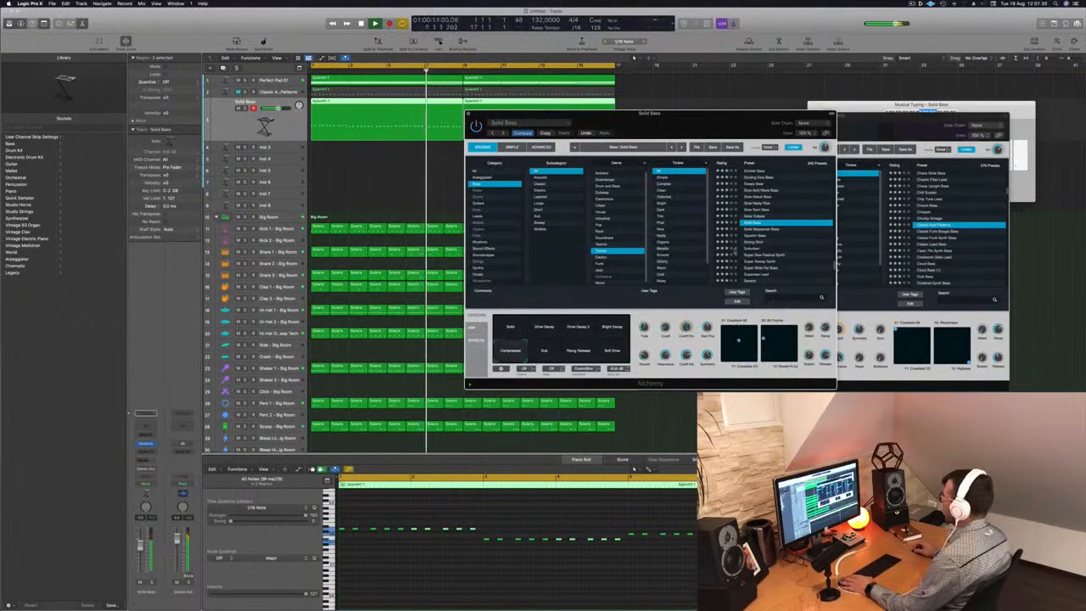
# Step: Audition the Trance bass presets following Solid Bass, ending with Suburban played from the start
pyautogui.click(753, 236)
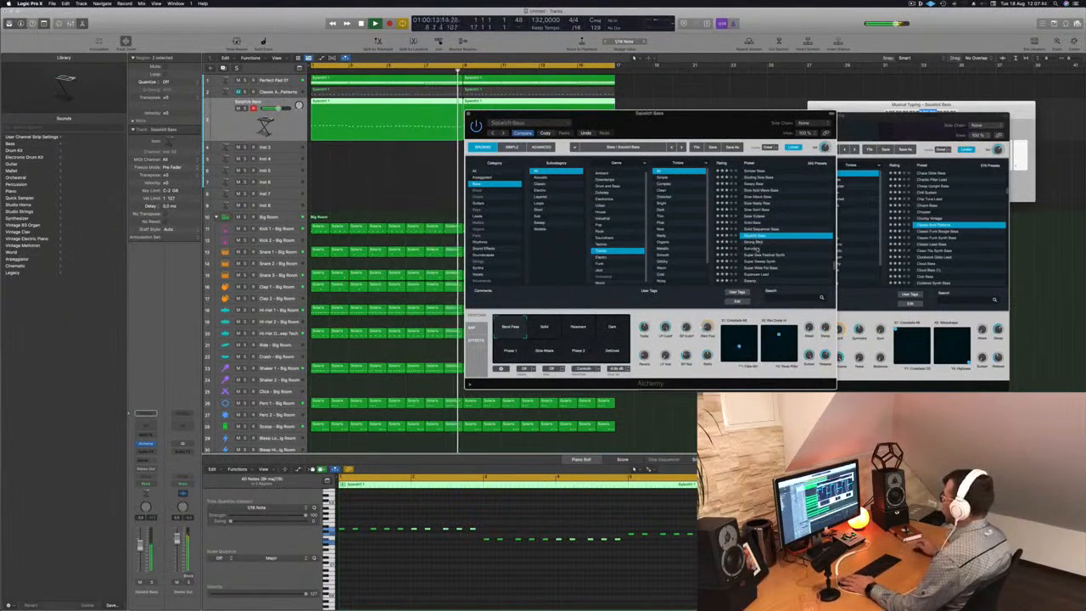
pyautogui.click(755, 248)
pyautogui.press('space')
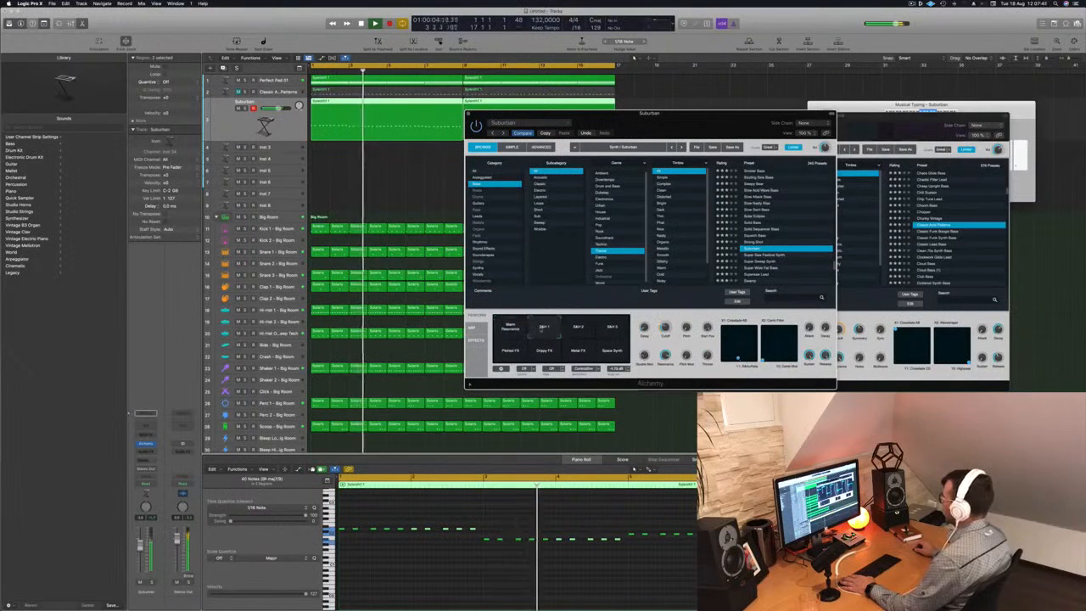
pyautogui.press('Return')
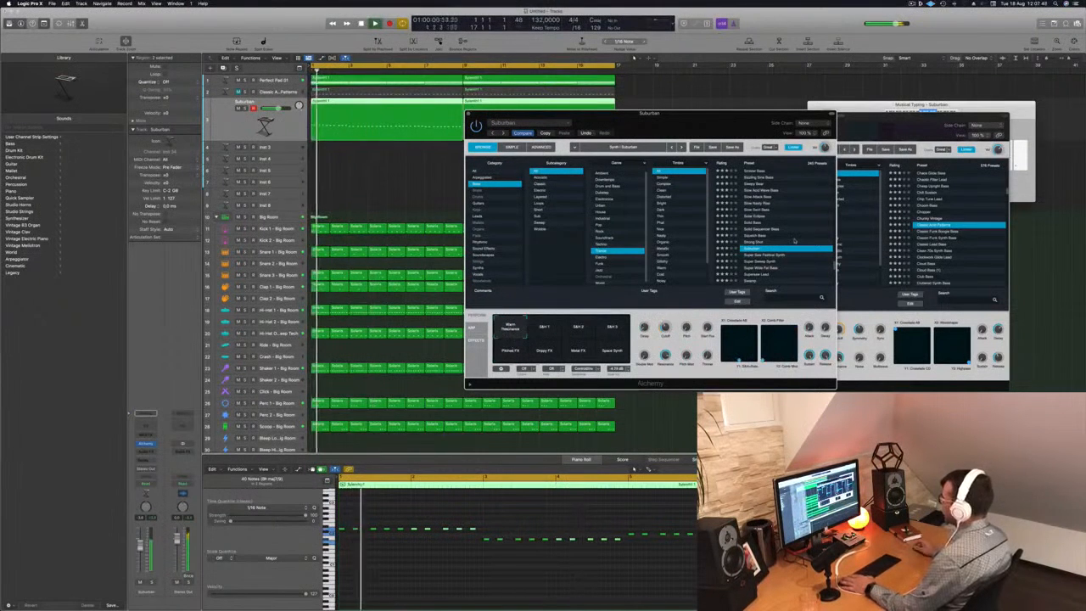
# Step: Audition the bass presets from Super Saw Festival Synth through Super Sweep Synth and Super Wide Fat Bass to Supersaw Lead
pyautogui.scroll(-3, 788, 237)
pyautogui.click(760, 227)
pyautogui.click(762, 232)
pyautogui.press('Return')
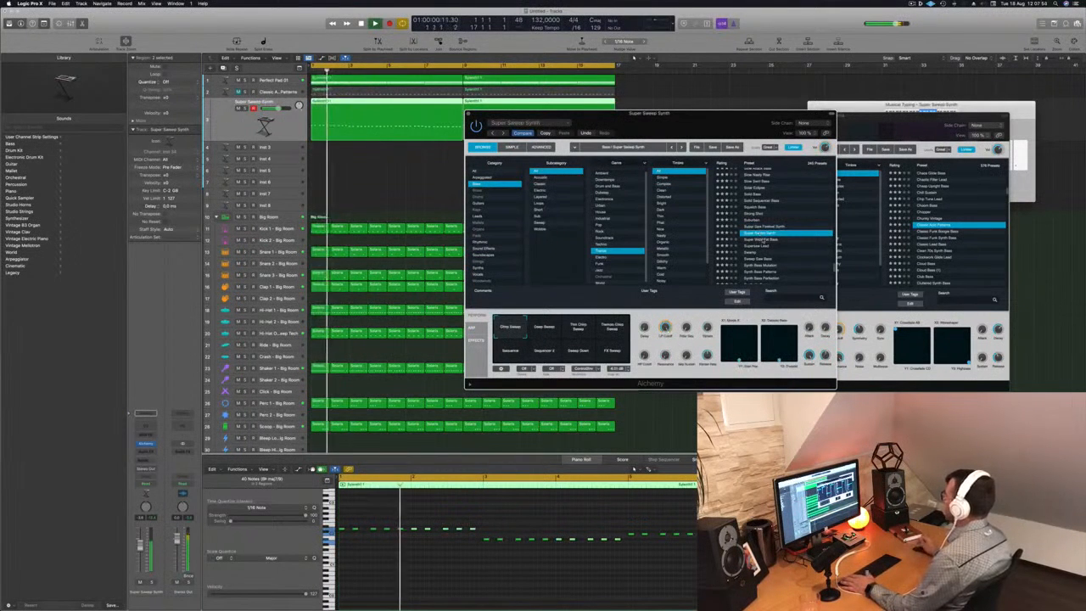
pyautogui.click(762, 241)
pyautogui.click(762, 246)
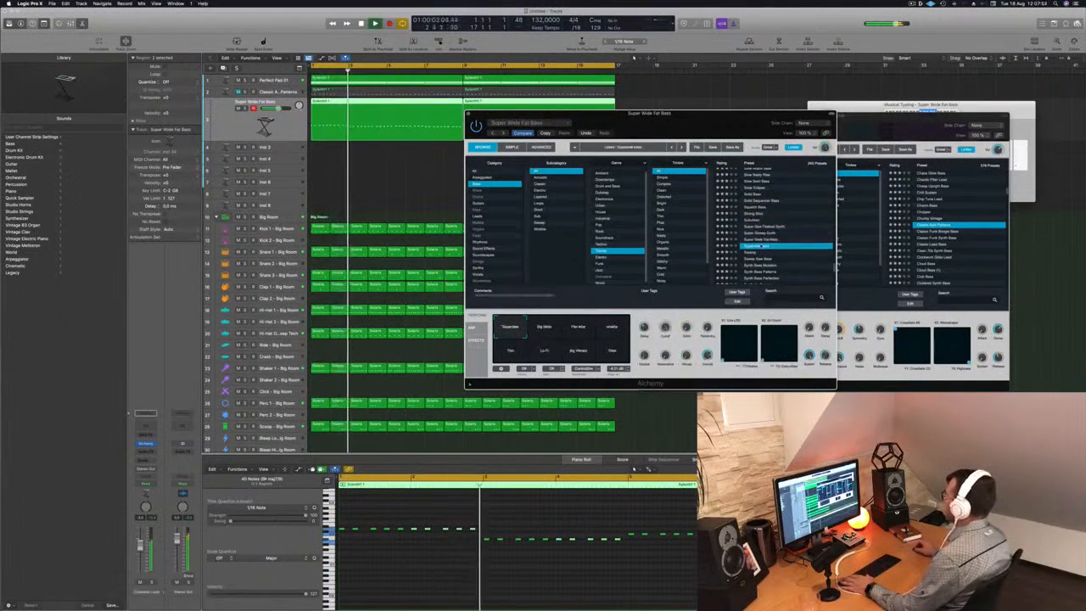
# Step: Audition the bass presets Synth Bass Mutation, Synth Bass Perfection, Talking Bass Lead and Talking Moon Bass
pyautogui.scroll(-3, 764, 245)
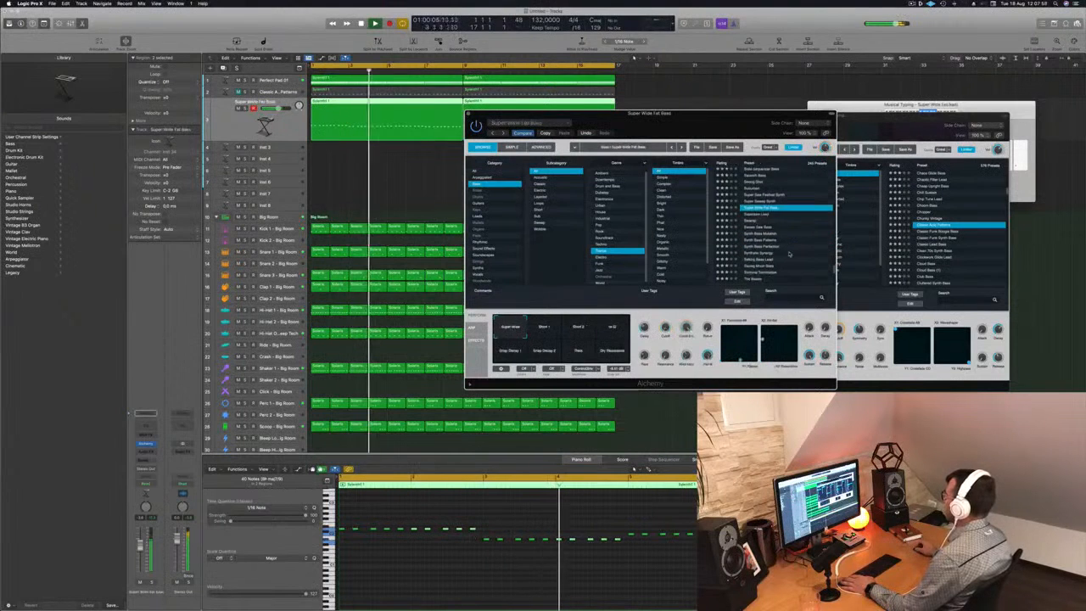
pyautogui.click(765, 233)
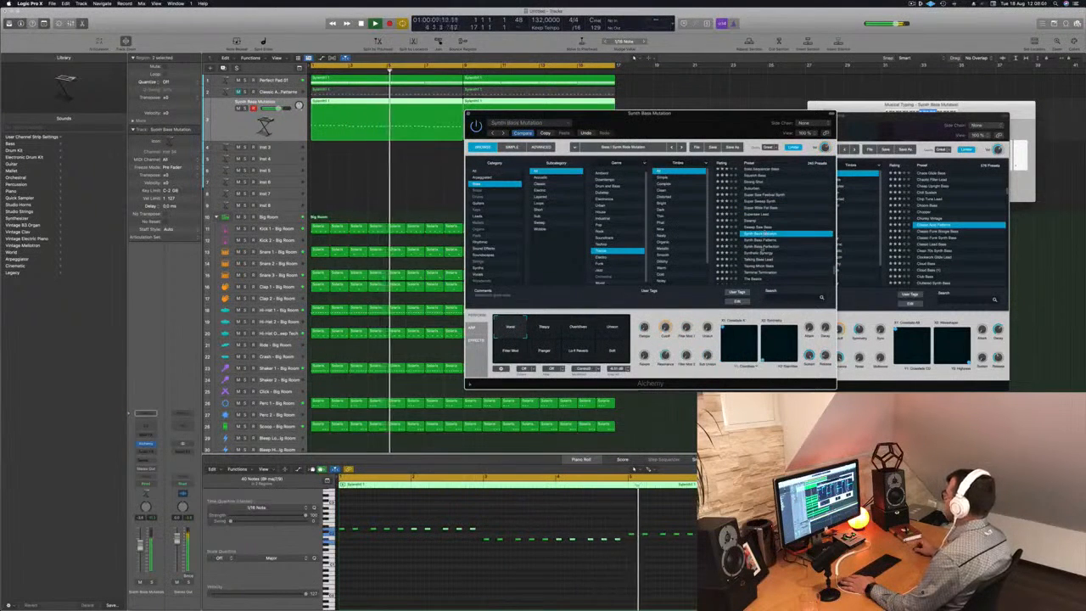
pyautogui.click(788, 246)
pyautogui.scroll(-2, 788, 246)
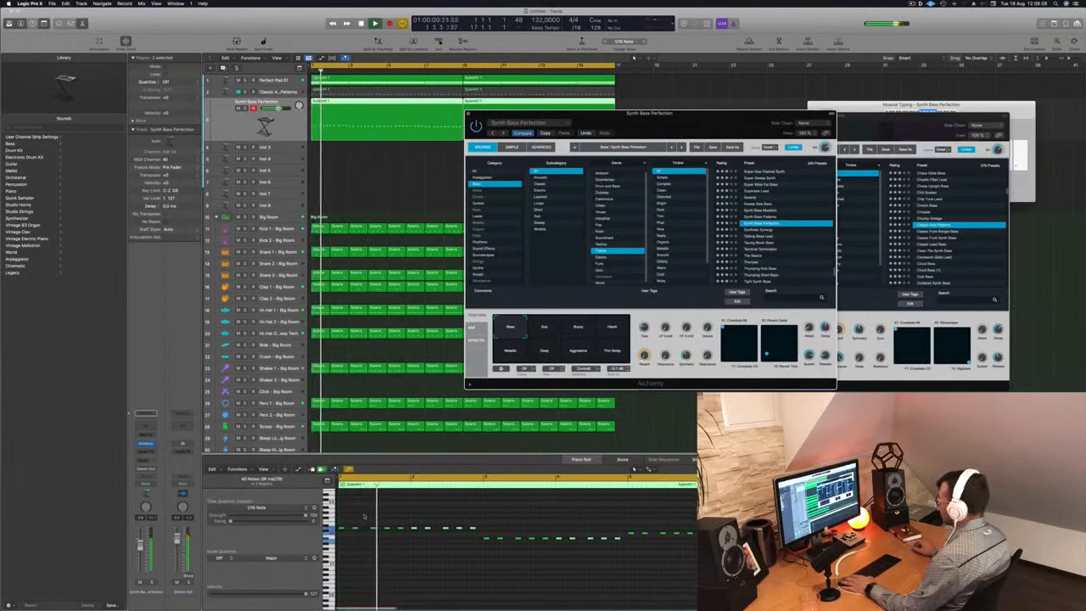
pyautogui.click(766, 237)
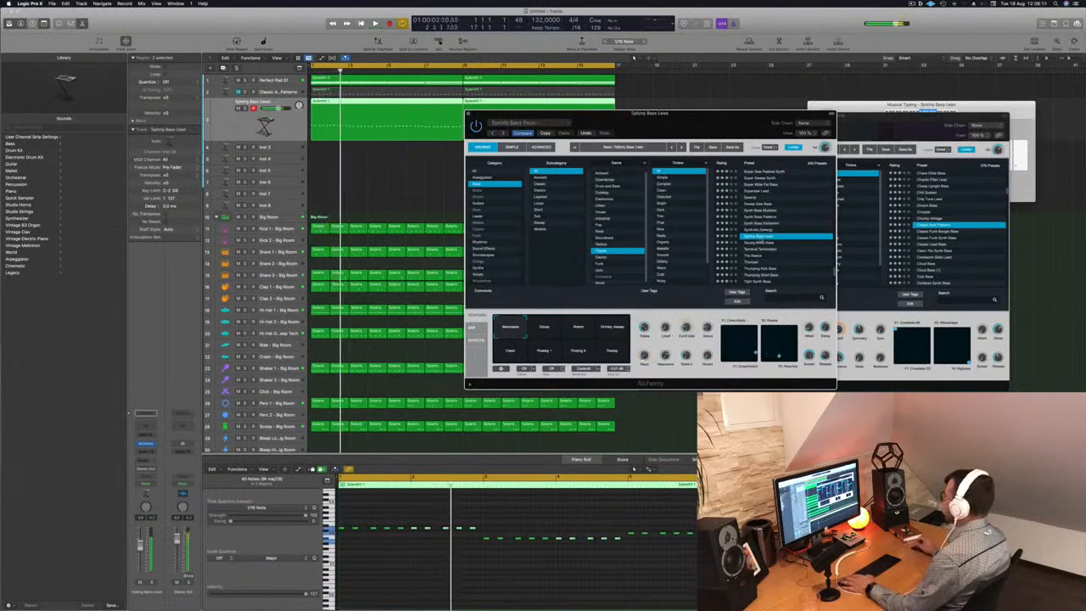
pyautogui.click(763, 244)
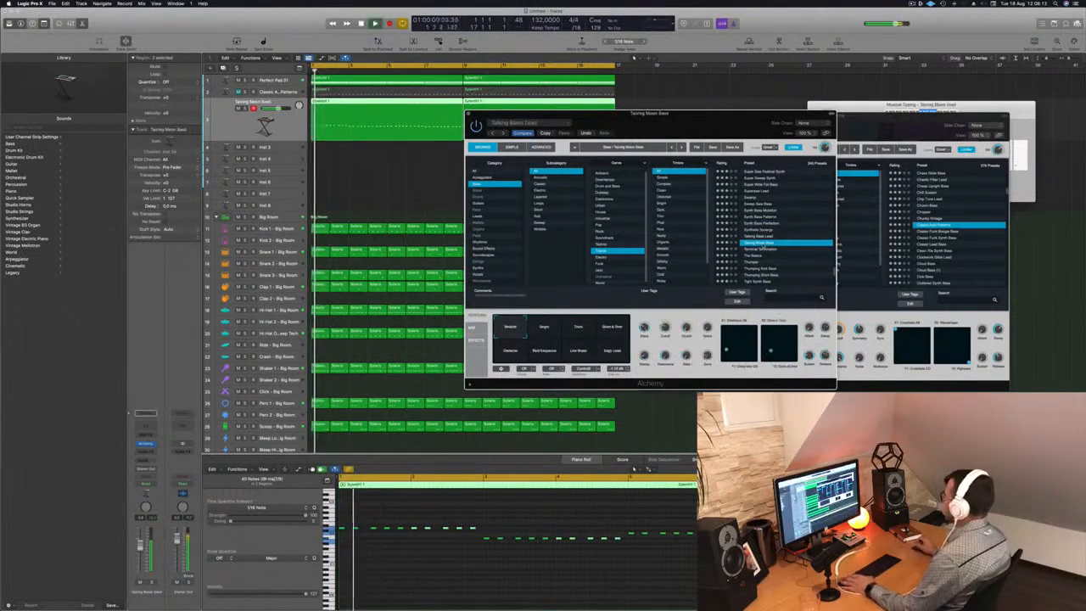
# Step: Choose the Short & Dirty variation for the moon bass, close its Alchemy window and replay from the start
pyautogui.moveTo(649, 113); pyautogui.dragTo(717, 100)
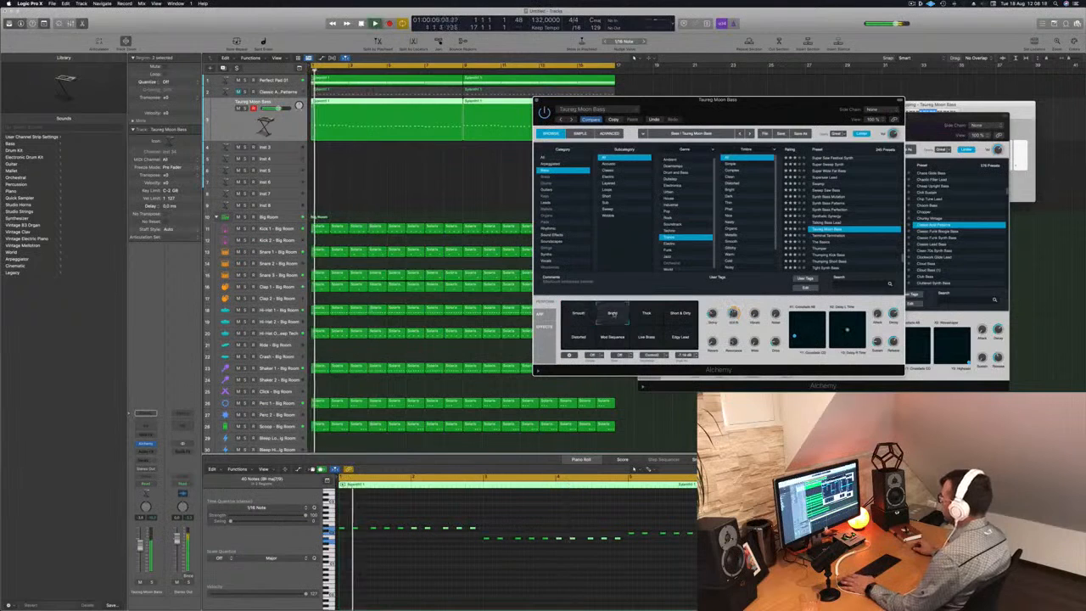
pyautogui.click(681, 315)
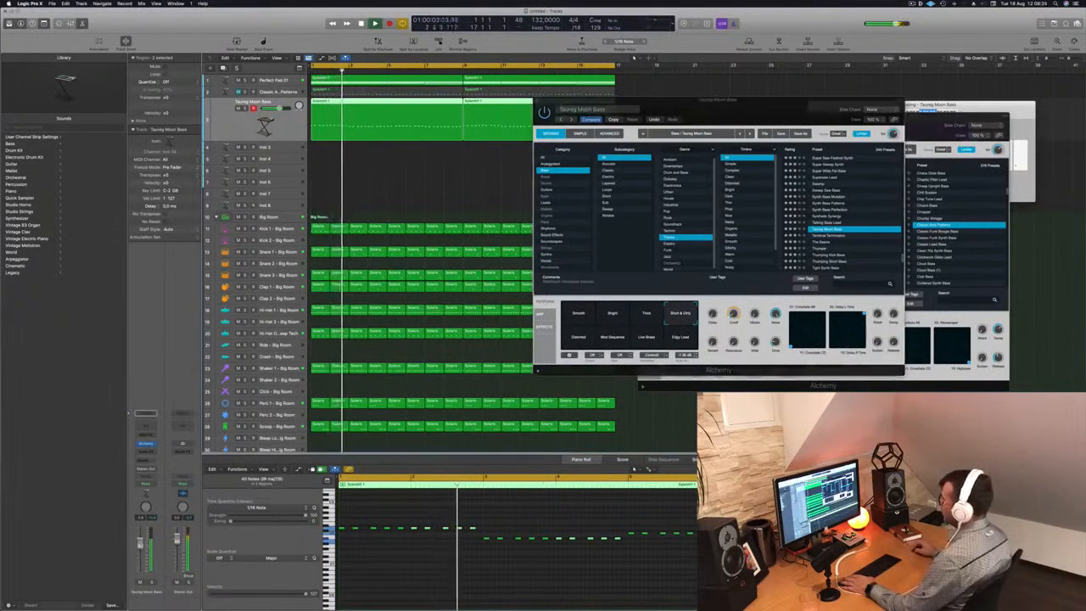
pyautogui.moveTo(717, 100); pyautogui.dragTo(540, 191)
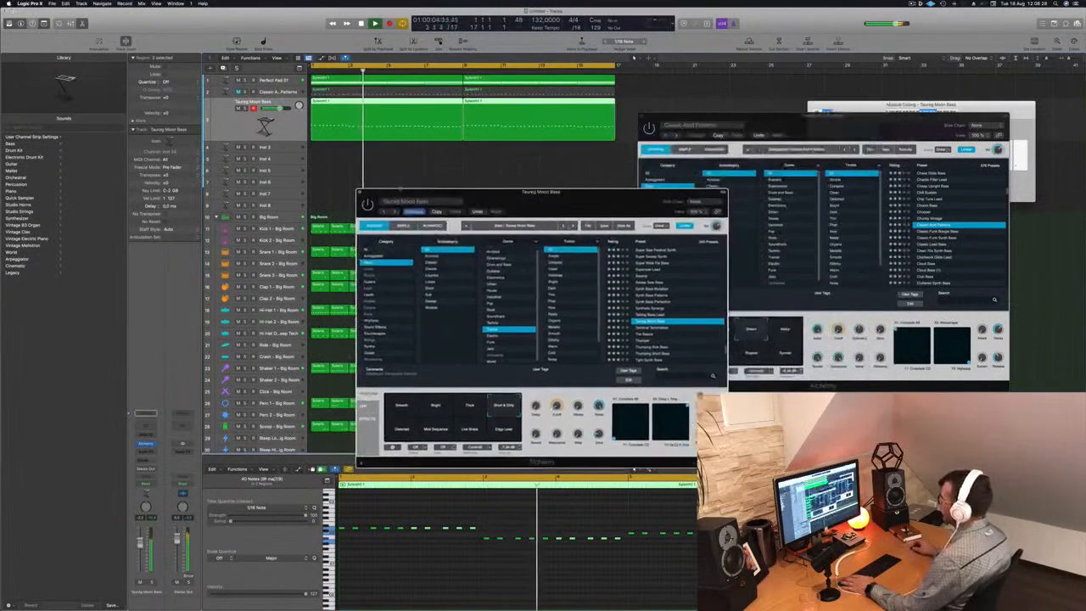
pyautogui.click(360, 192)
pyautogui.press('Return')
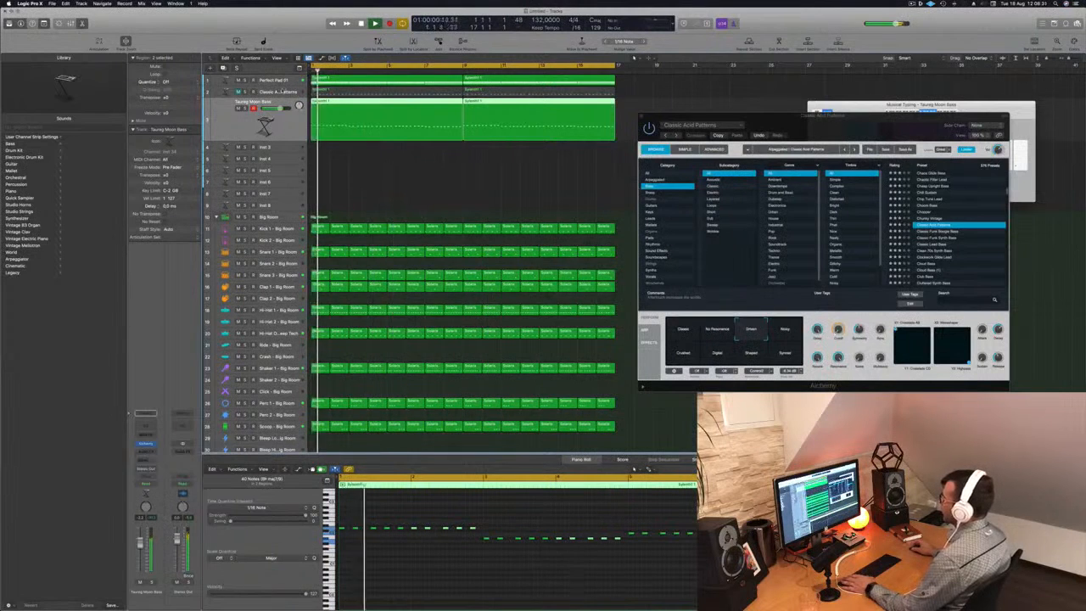
# Step: Unmute the Classic Acid Patterns track, play both basses together from the start, and close the Musical Typing keyboard
pyautogui.click(273, 91)
pyautogui.press('Return')
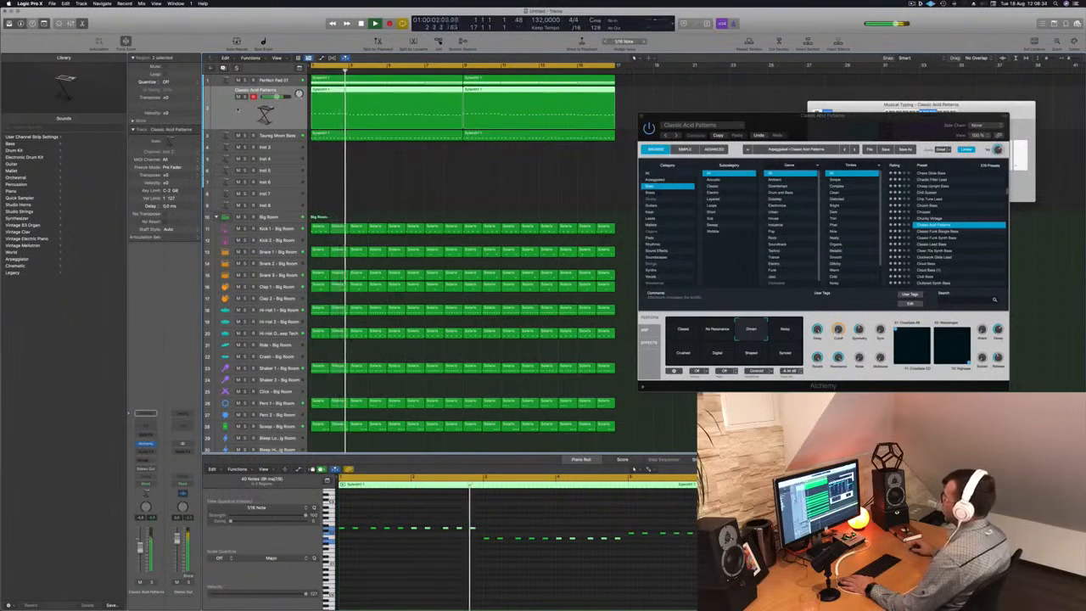
pyautogui.press('Return')
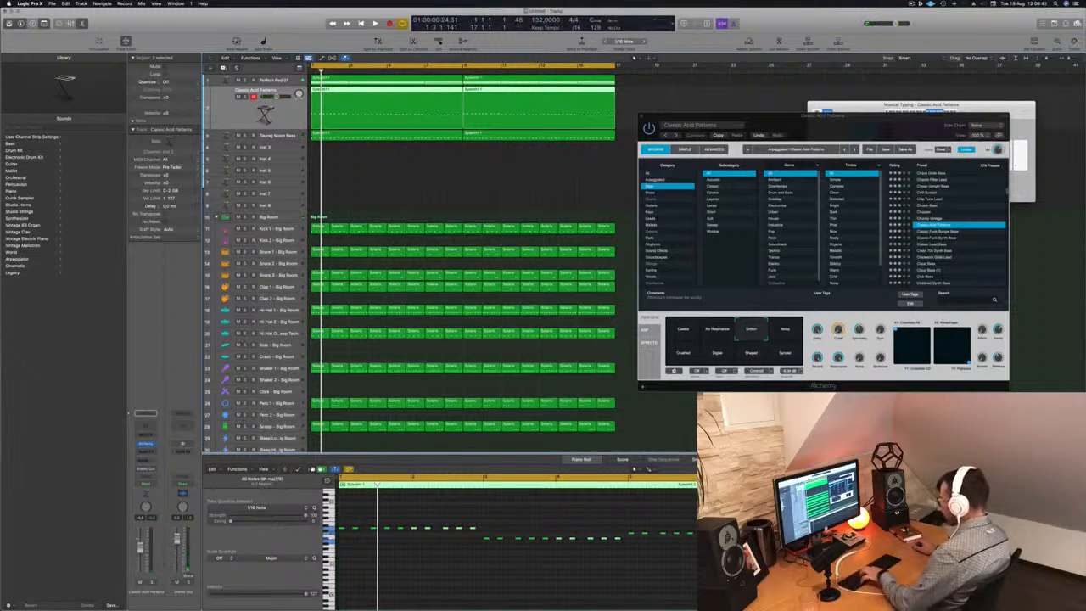
pyautogui.press('super+k')
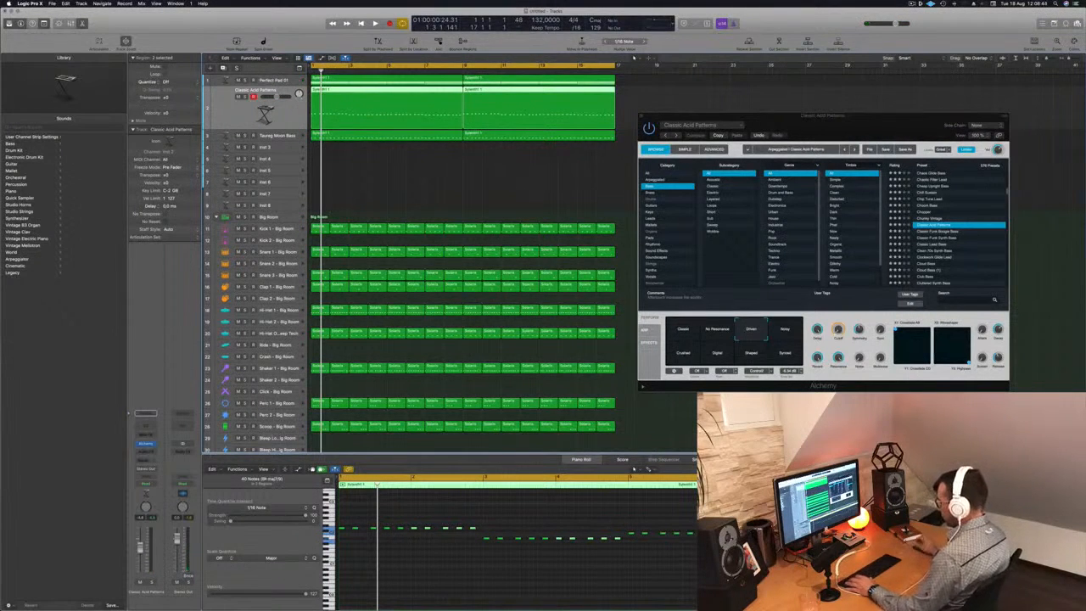
# Step: Show the mixer and route the outputs of the Classic Acid Patterns and moon bass tracks to a shared bus
pyautogui.press('x')
pyautogui.press('space')
pyautogui.press('space')
pyautogui.keyDown('shift'); pyautogui.click(286, 605); pyautogui.keyUp('shift')
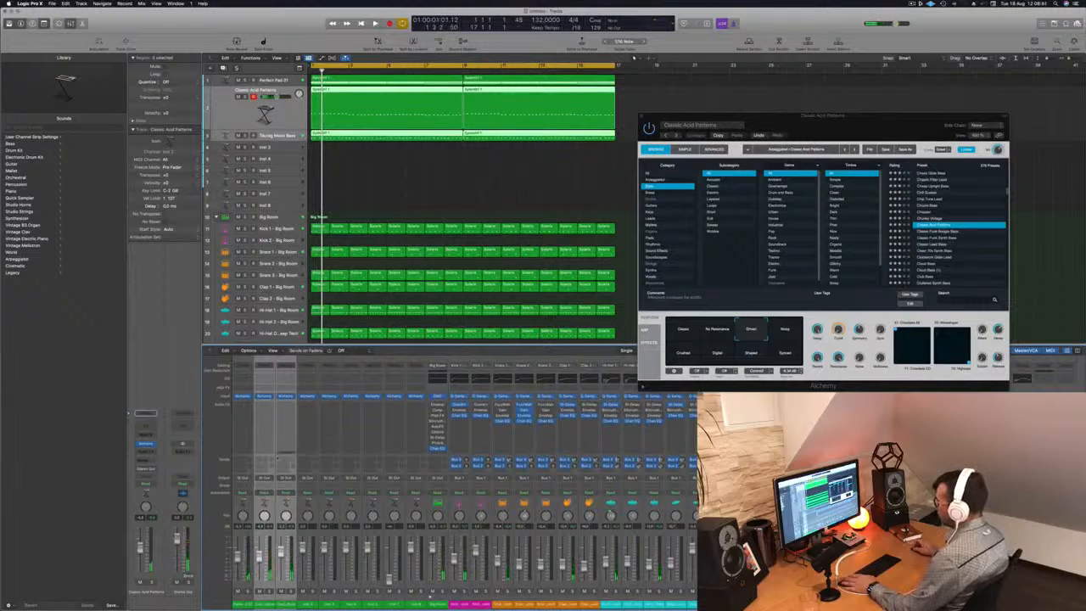
pyautogui.click(286, 478)
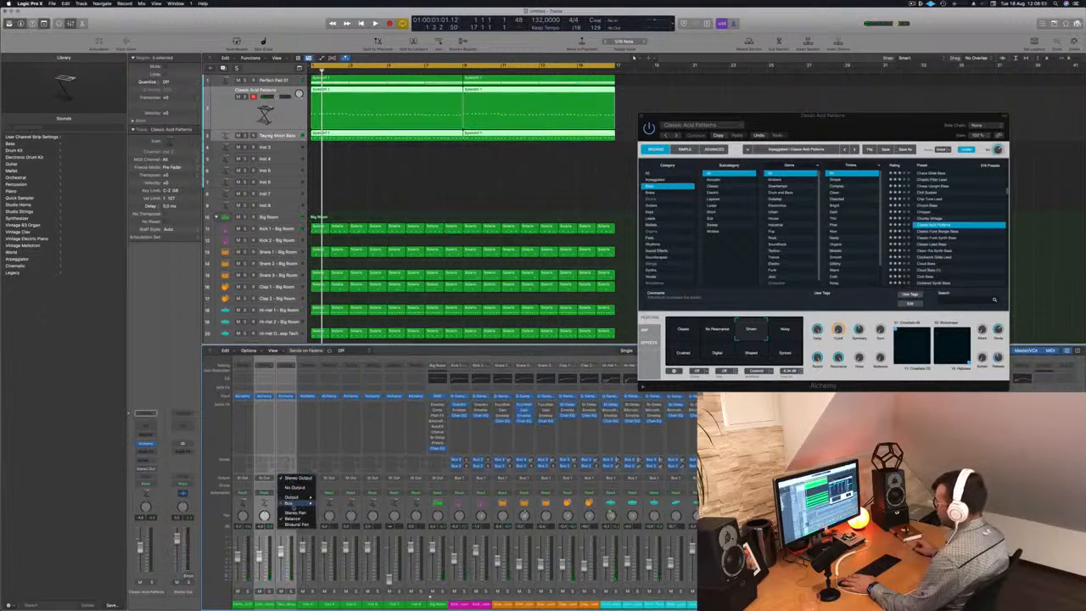
pyautogui.moveTo(292, 504)
pyautogui.click(334, 405)
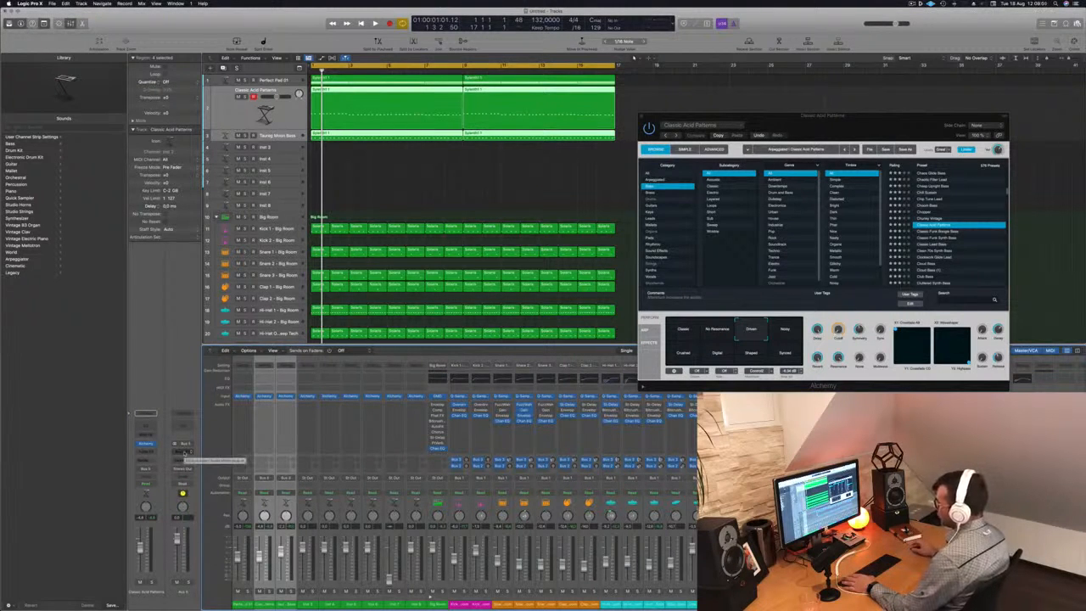
# Step: Add a Channel EQ to the bass bus with a 48 dB/Oct high cut at 810 Hz and check it during playback
pyautogui.click(182, 424)
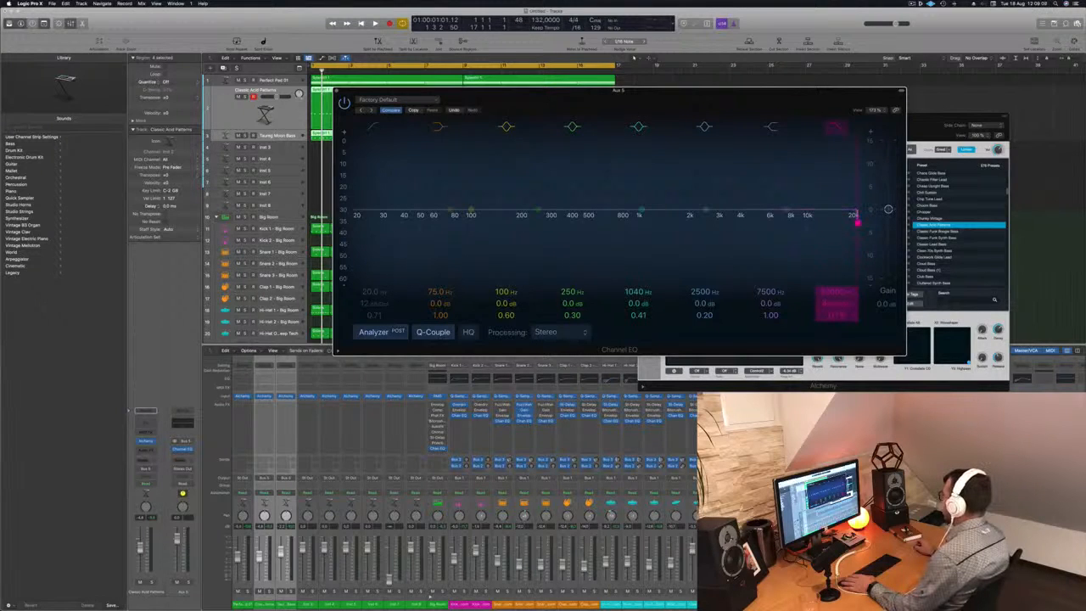
pyautogui.moveTo(856, 221); pyautogui.dragTo(609, 221)
pyautogui.press('space')
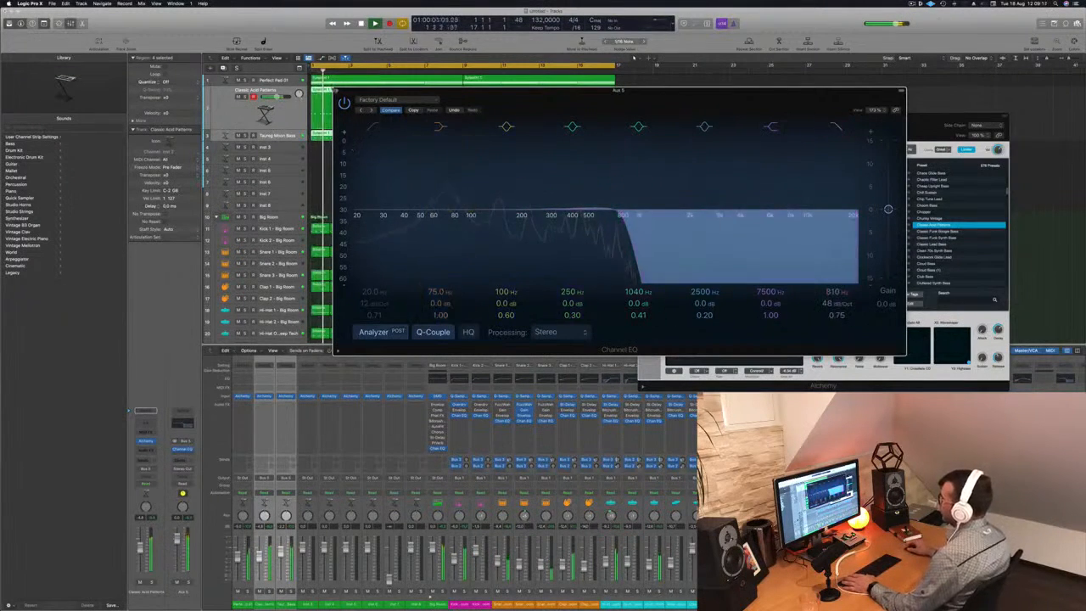
pyautogui.press('super+w')
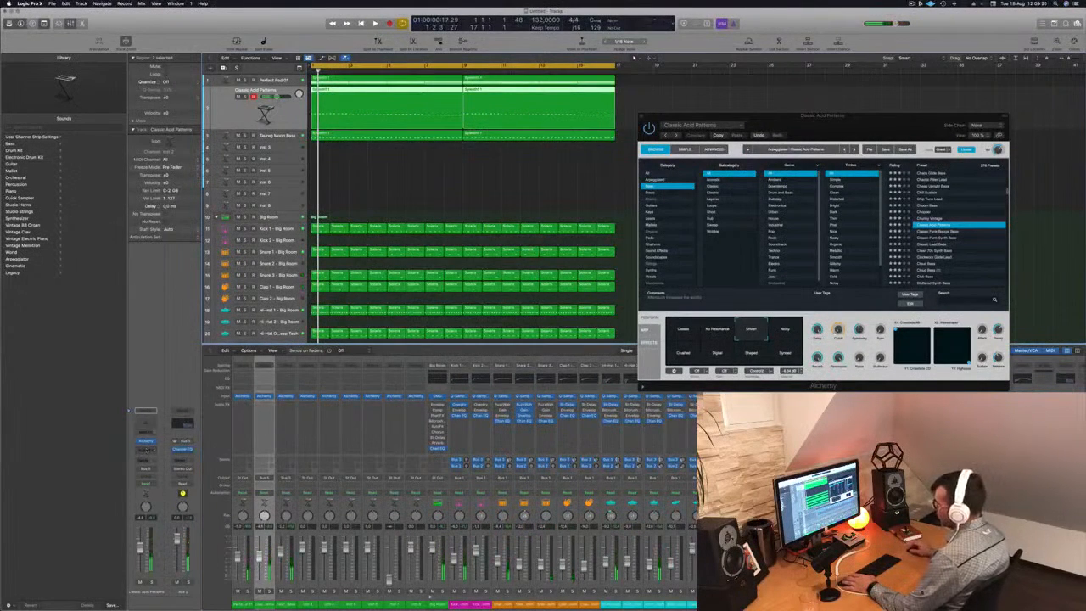
# Step: Insert a stereo Compressor on the Classic Acid Patterns track, lower its threshold and listen to the result
pyautogui.click(153, 450)
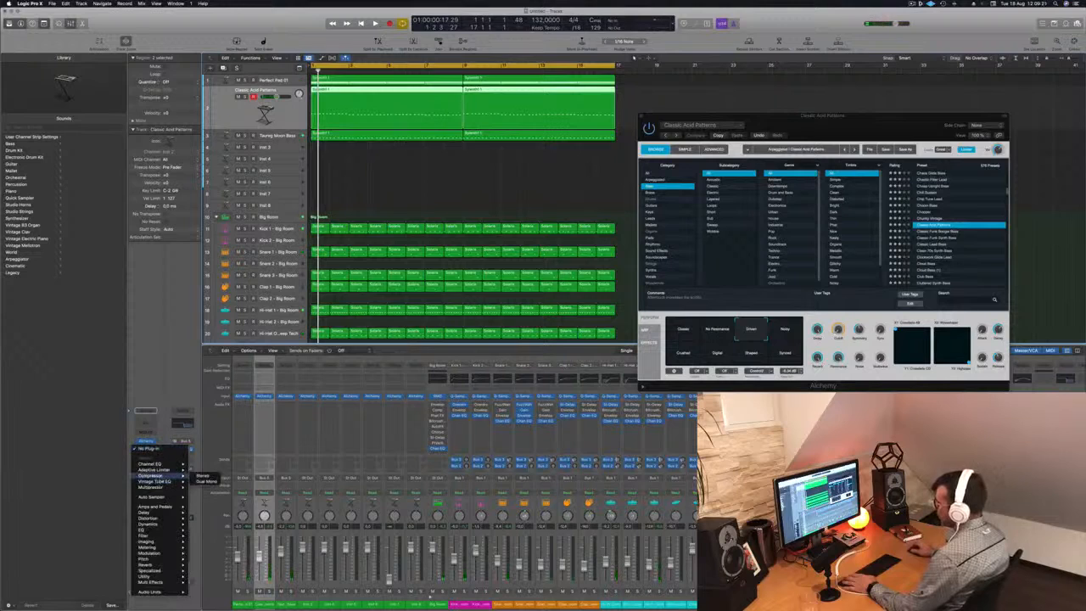
pyautogui.click(204, 477)
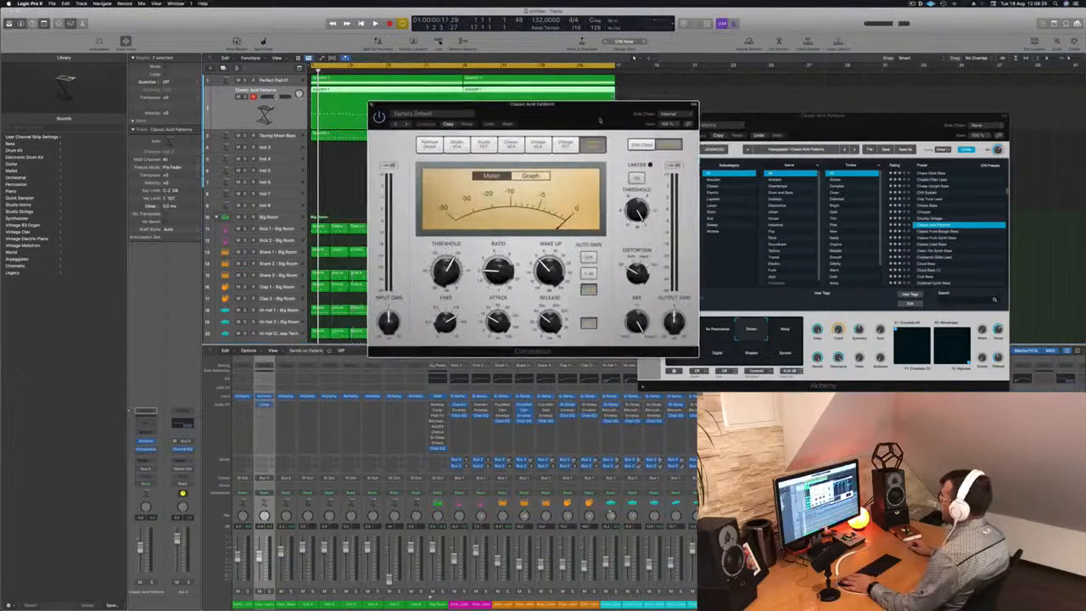
pyautogui.press('space')
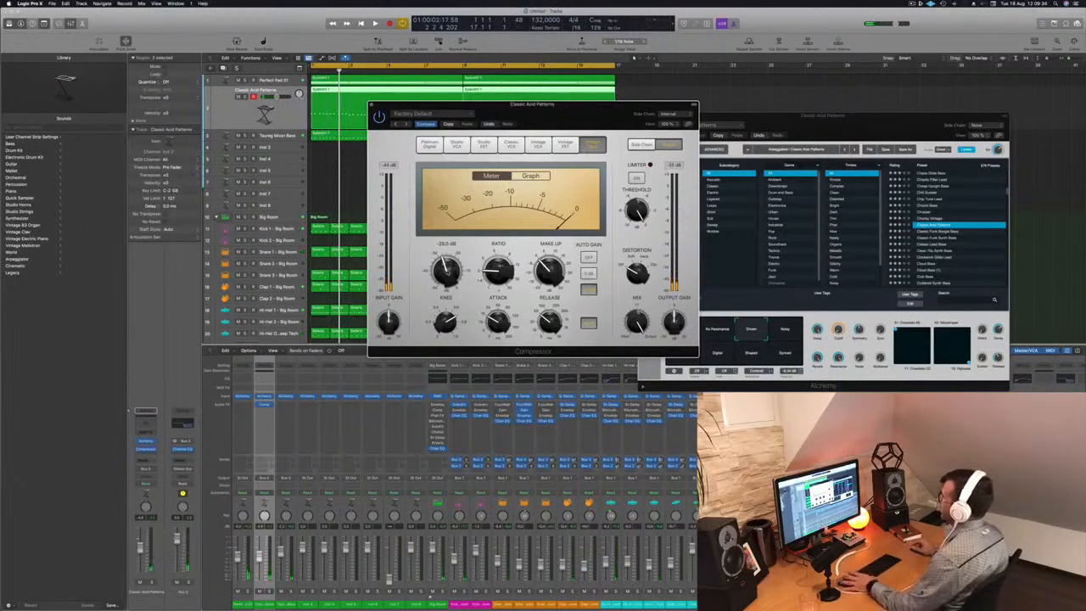
pyautogui.press('space')
pyautogui.moveTo(571, 120); pyautogui.dragTo(557, 125)
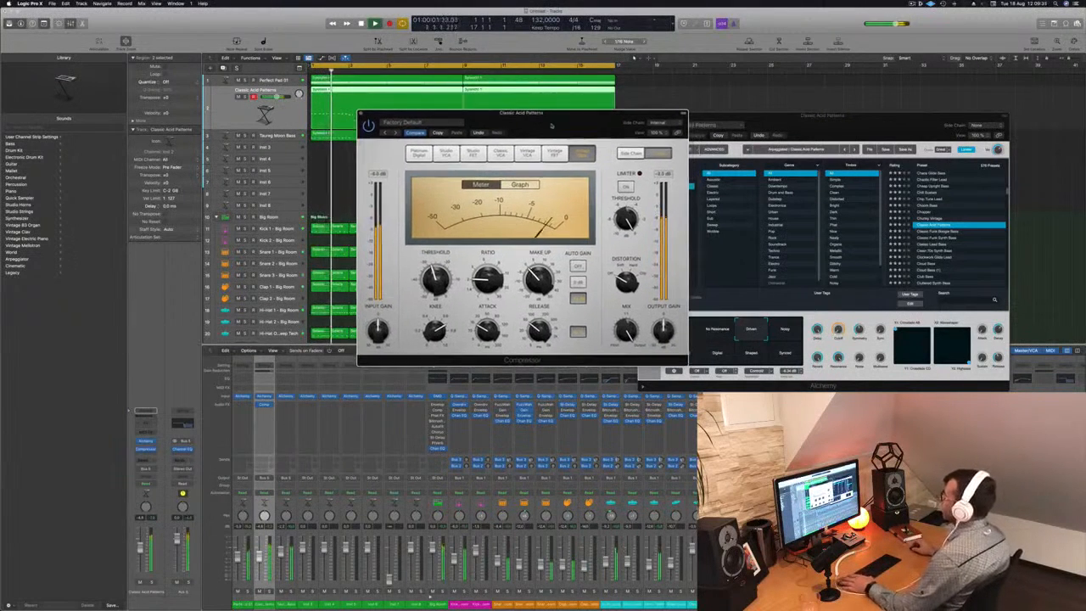
pyautogui.click(361, 114)
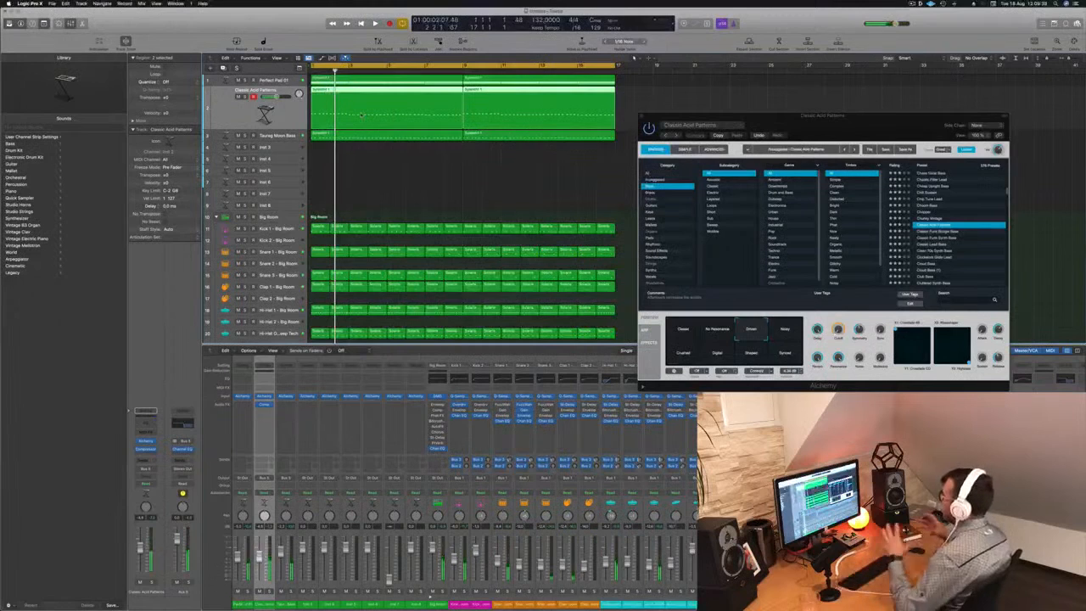
pyautogui.press('space')
pyautogui.press('space')
# Step: Raise the bass bus Channel EQ's high cut to 20000 Hz during playback, close the EQ and replay from the start
pyautogui.click(179, 424)
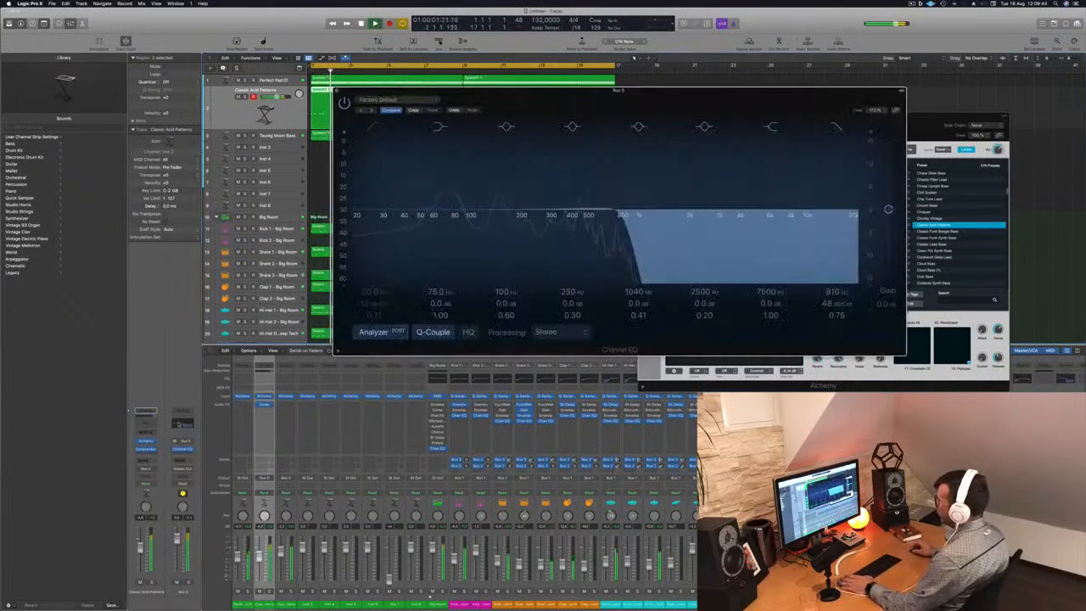
pyautogui.press('space')
pyautogui.moveTo(626, 221); pyautogui.dragTo(850, 217)
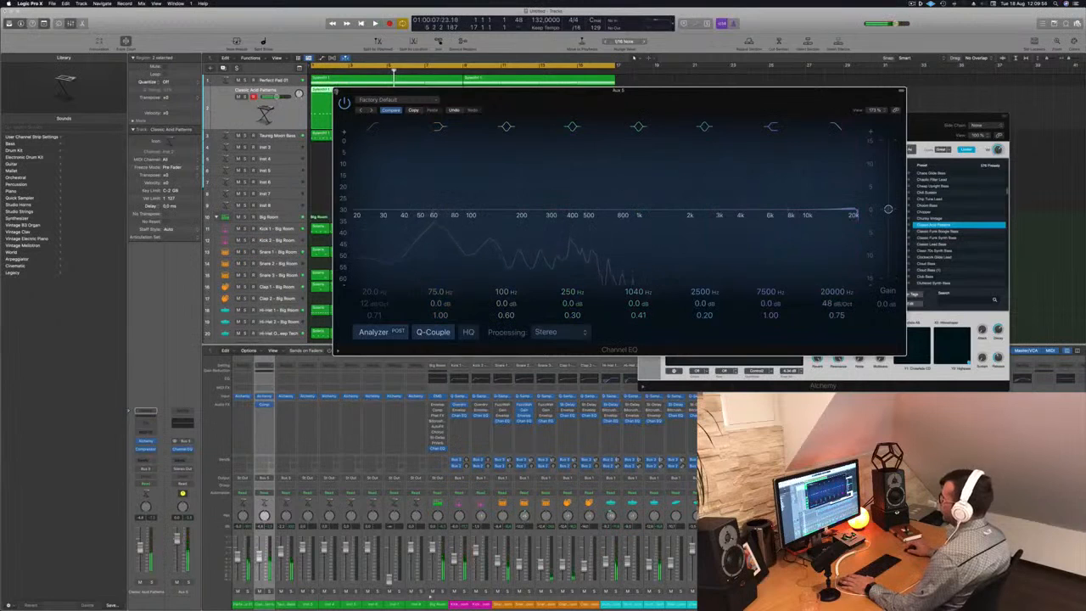
pyautogui.click(336, 91)
pyautogui.press('Return')
pyautogui.press('space')
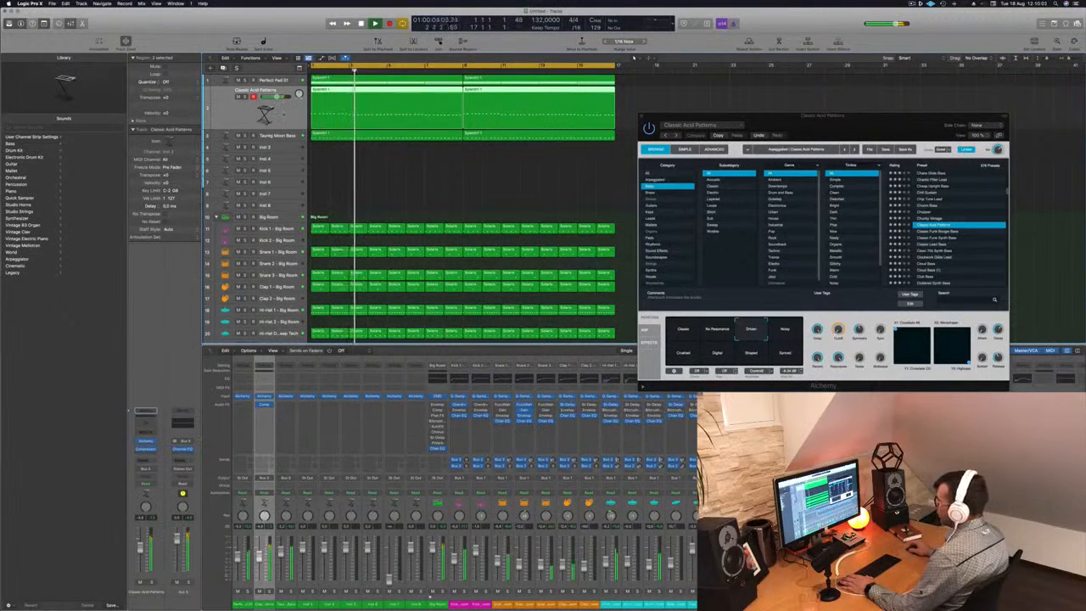
# Step: Move the Compressor from the Classic Acid Patterns track to the bass bus after the Channel EQ and check it during playback
pyautogui.click(283, 134)
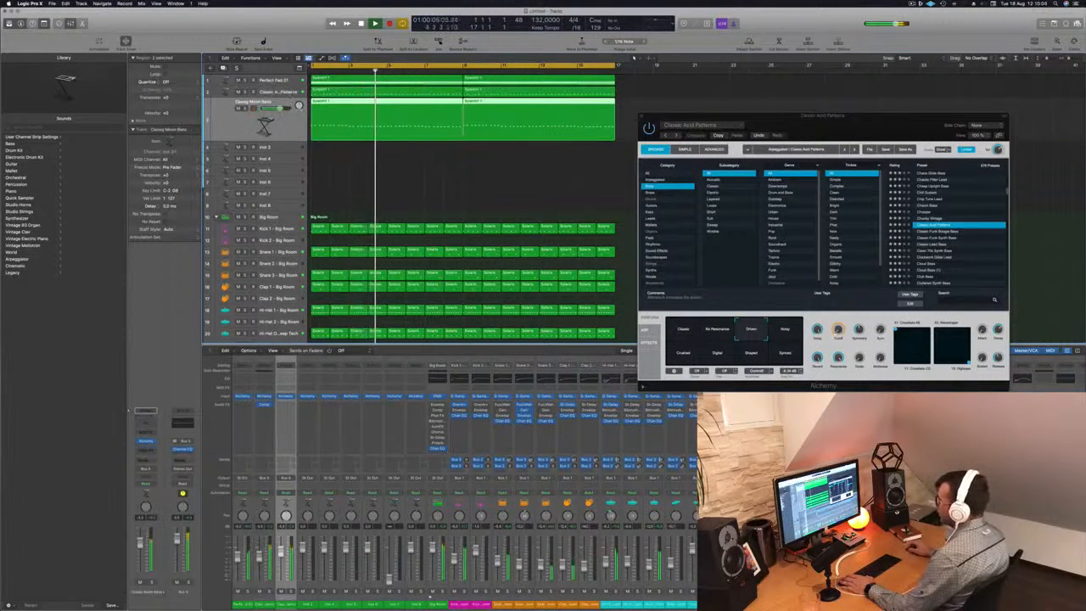
pyautogui.click(291, 92)
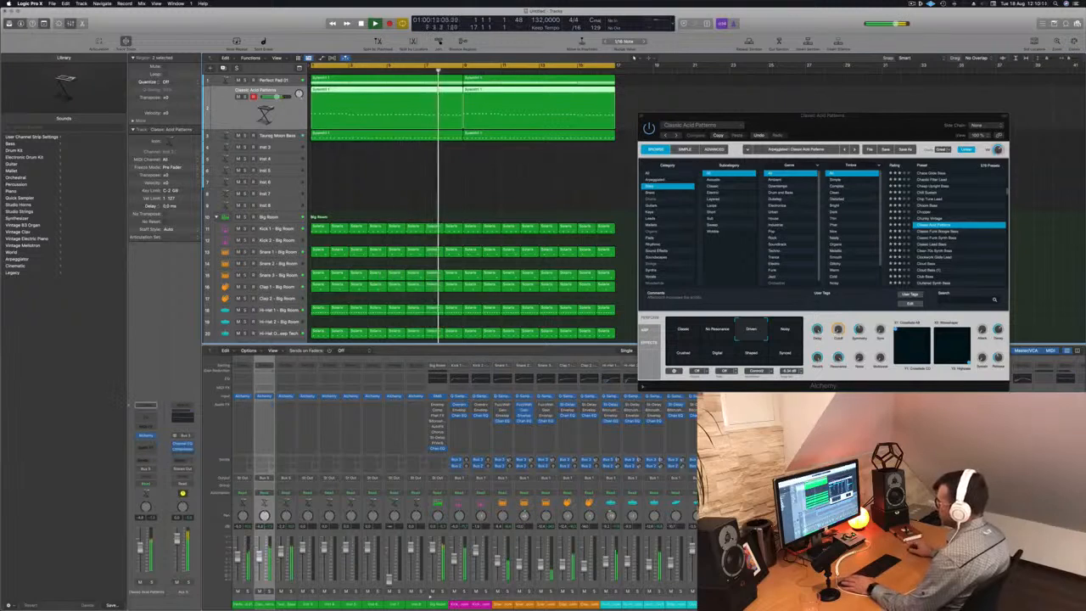
pyautogui.click(184, 450)
pyautogui.moveTo(550, 105); pyautogui.dragTo(678, 136)
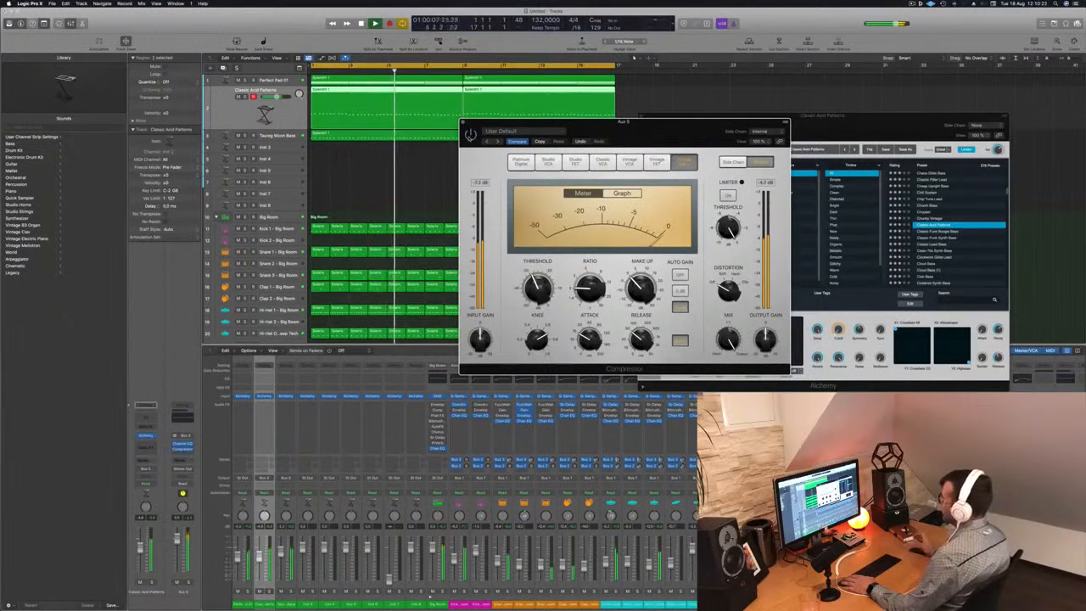
pyautogui.press('super+w')
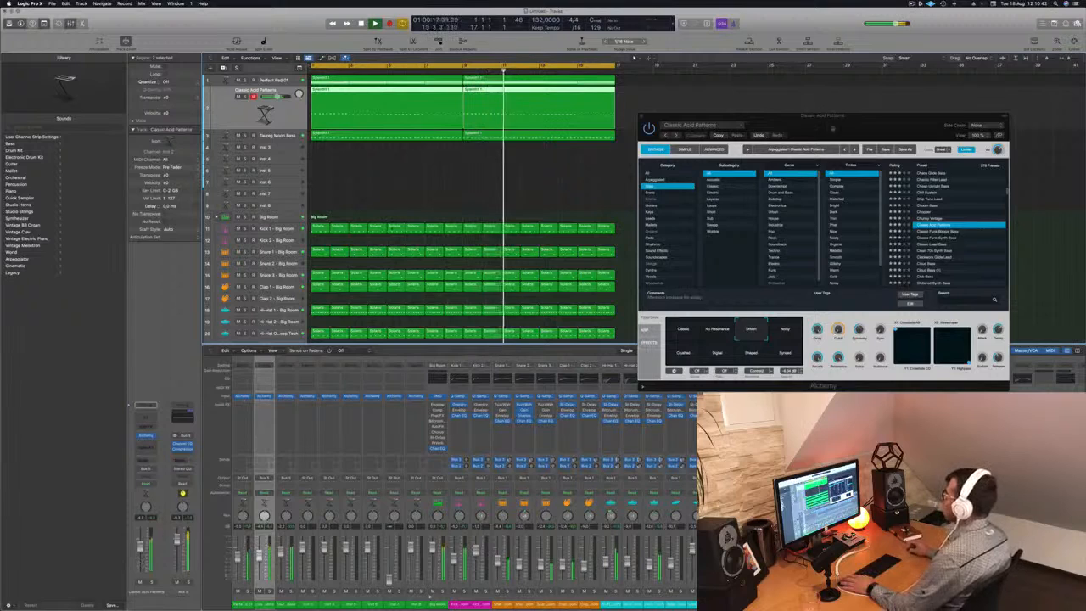
# Step: Close the Classic Acid Patterns Alchemy window, deselect the regions and replay the arrangement from the start
pyautogui.moveTo(645, 118); pyautogui.dragTo(682, 118)
pyautogui.press('space')
pyautogui.click(677, 116)
pyautogui.press('Return')
pyautogui.press('space')
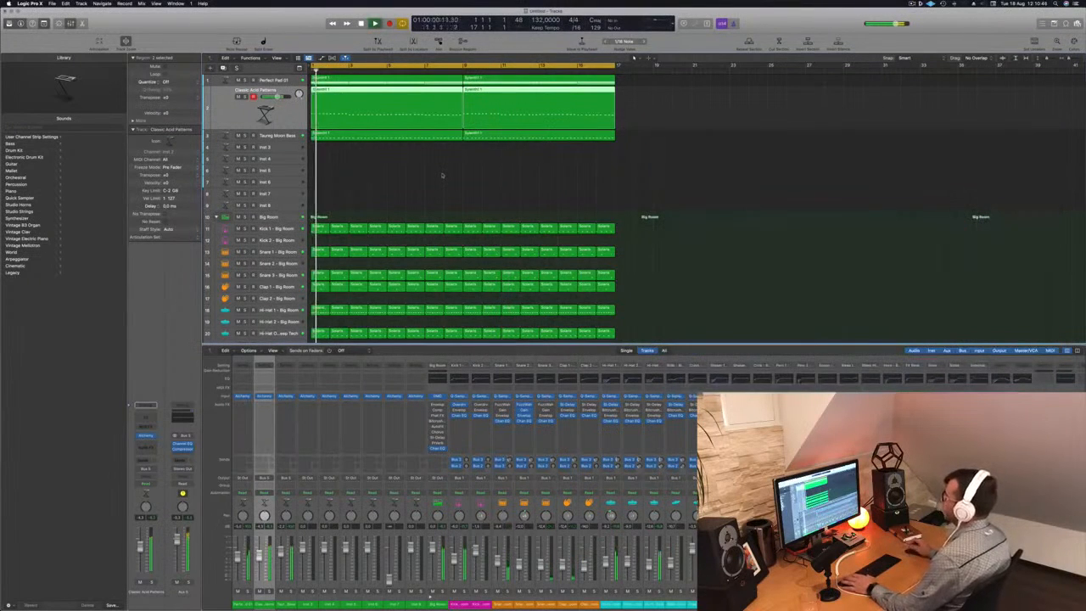
pyautogui.click(425, 176)
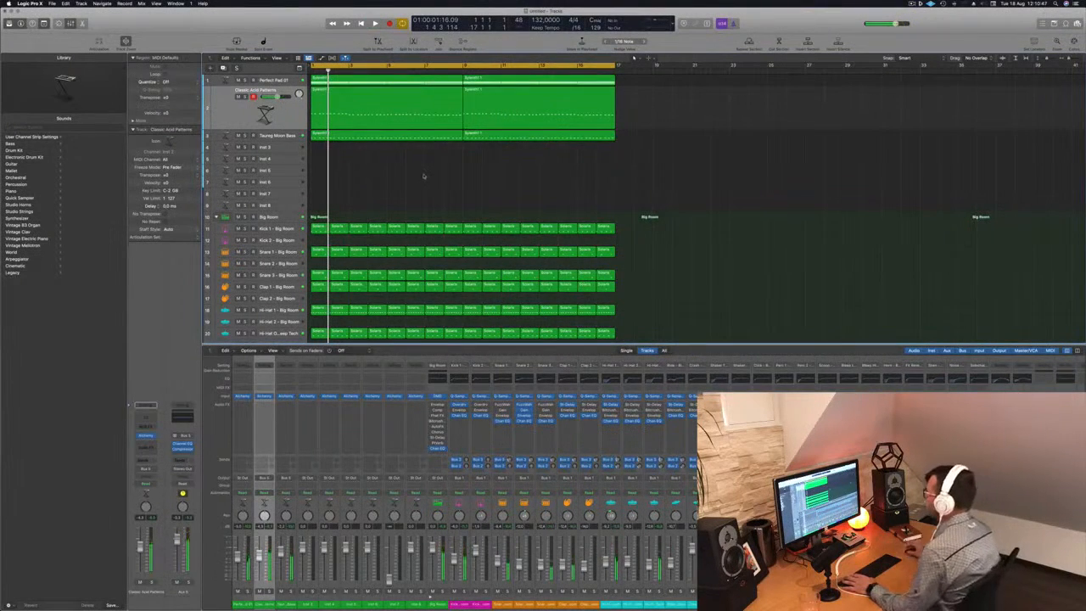
pyautogui.press('Return')
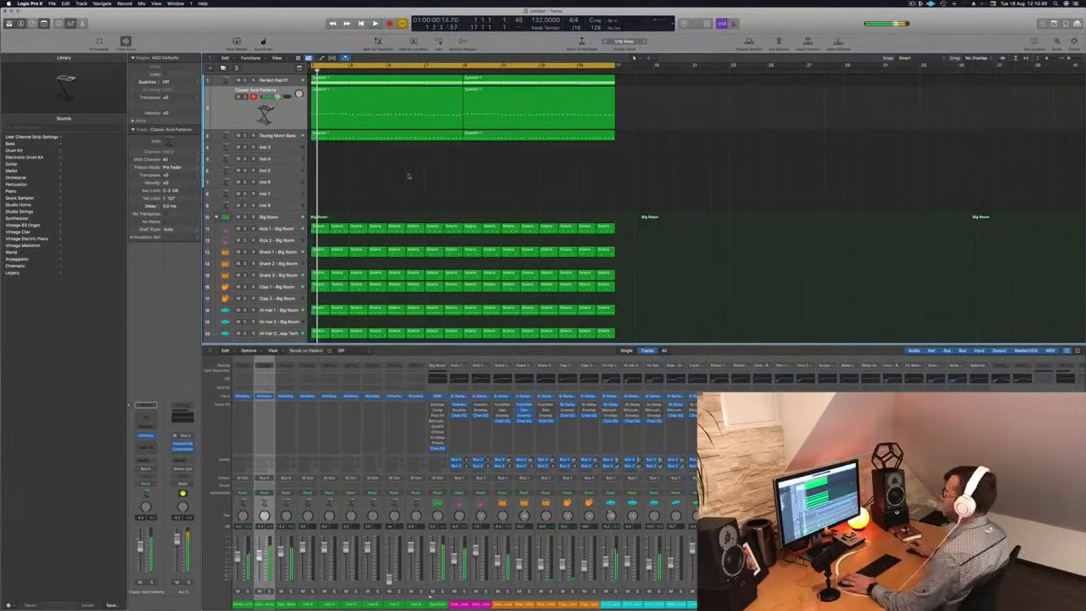
# Step: Mute the Perfect Pad 01 track and listen to the basses with the drums from the start
pyautogui.press('Up')
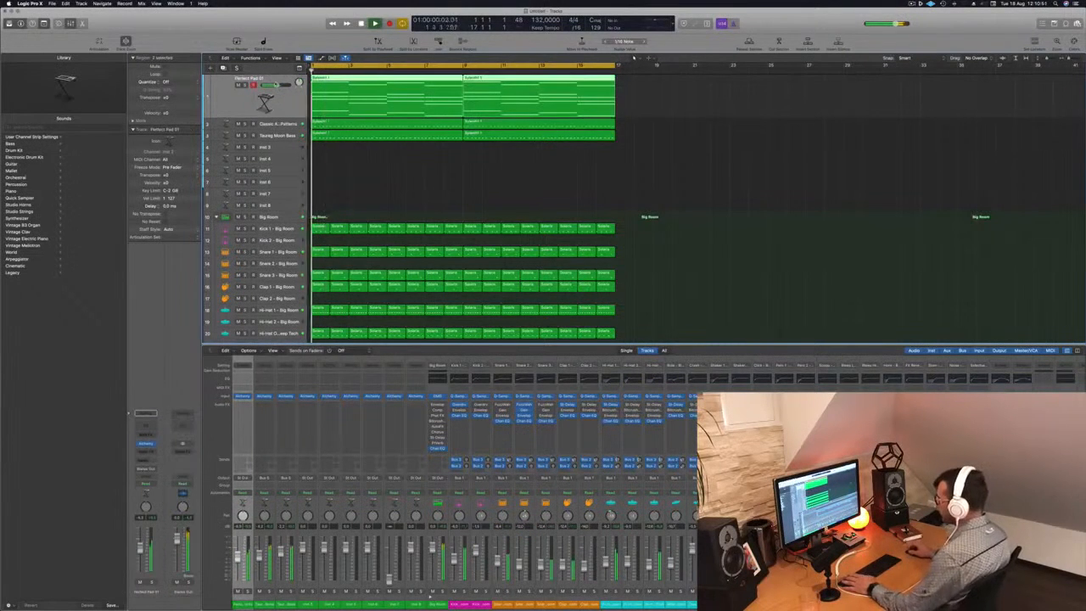
pyautogui.hotkey('ctrl', 'm')
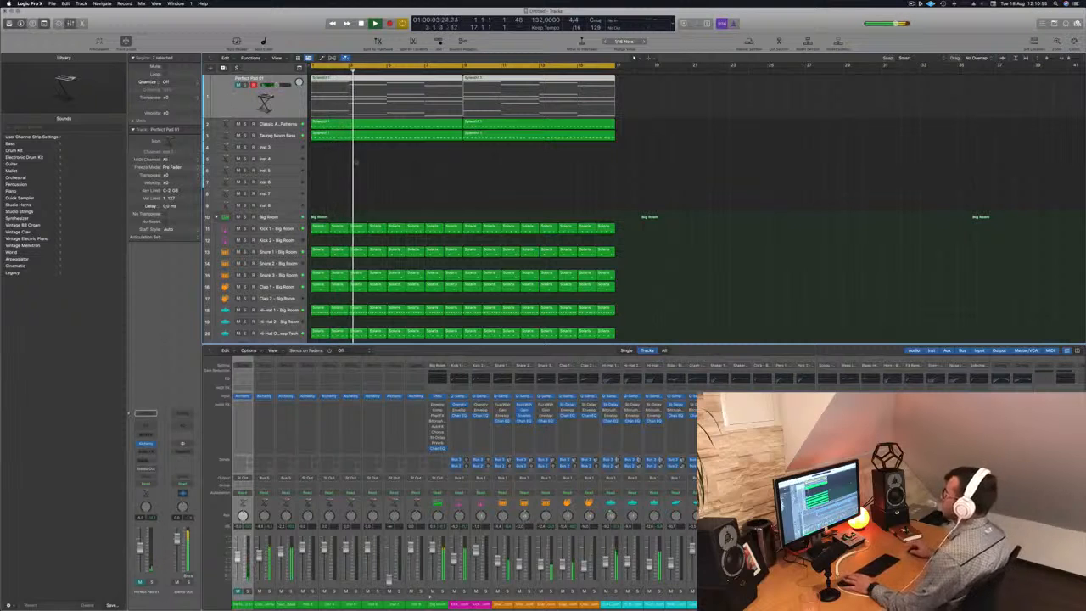
pyautogui.press('Return')
pyautogui.press('space')
pyautogui.hotkey('shift', 'f')
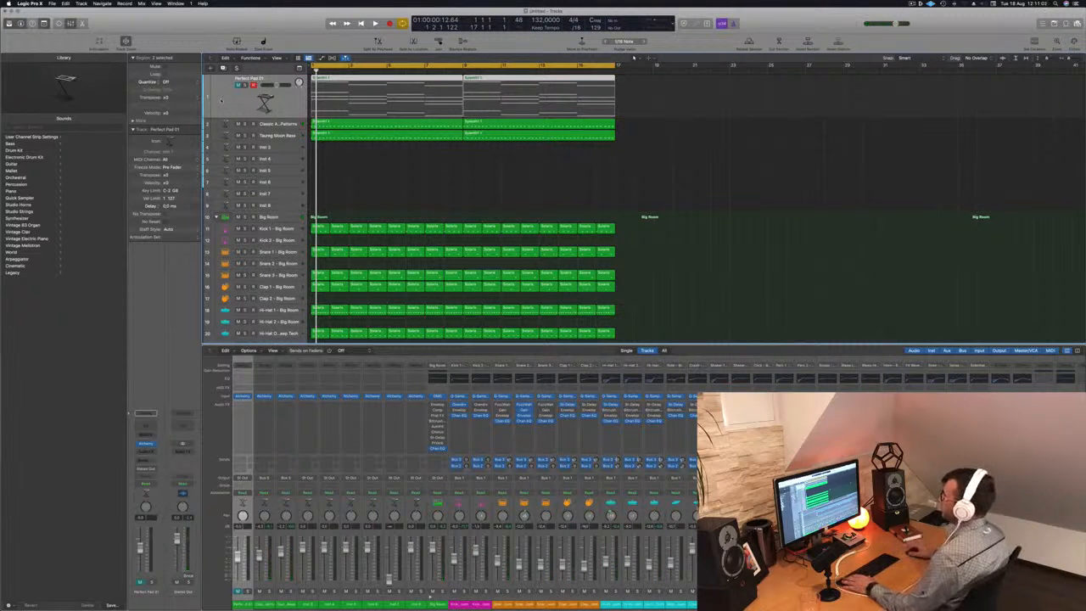
pyautogui.press('space')
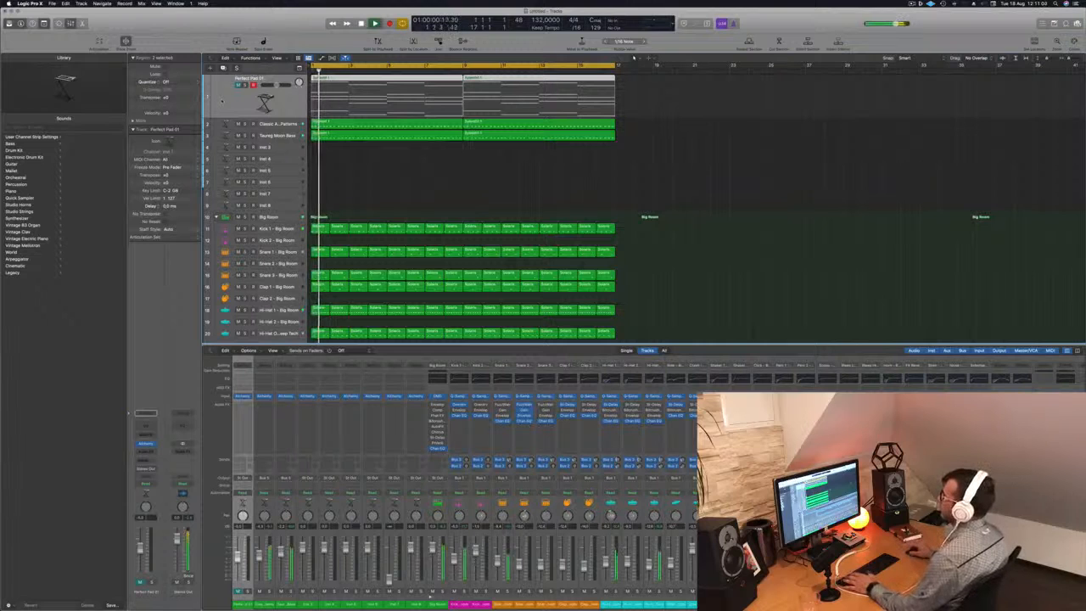
pyautogui.press('space')
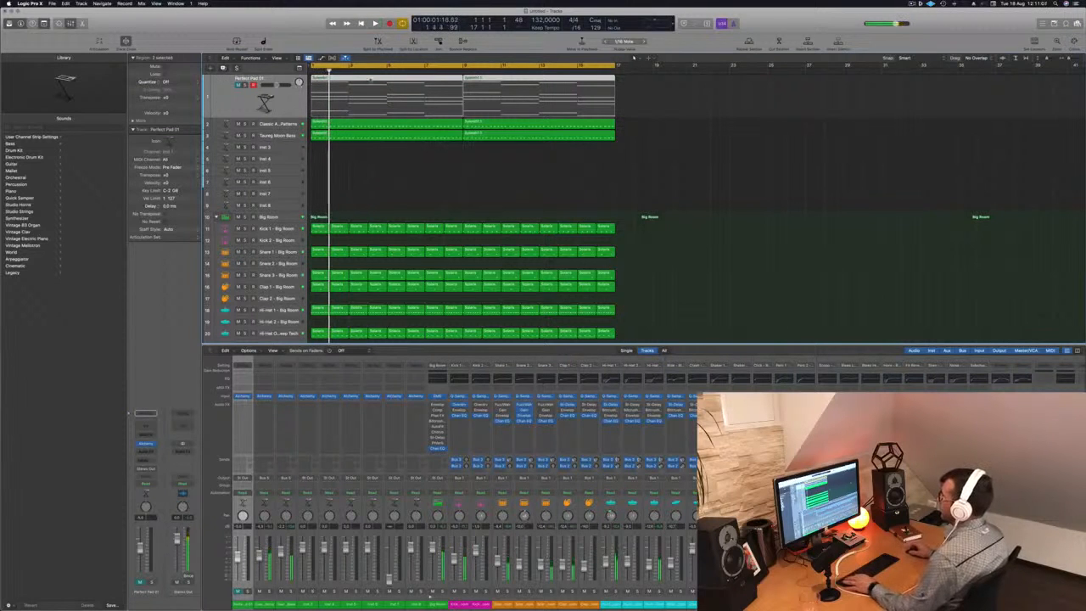
# Step: Copy the first Perfect Pad 01 region onto a duplicate of its track and open the copy in the Piano Roll
pyautogui.press('super+d')
pyautogui.moveTo(385, 82); pyautogui.dragTo(386, 105)
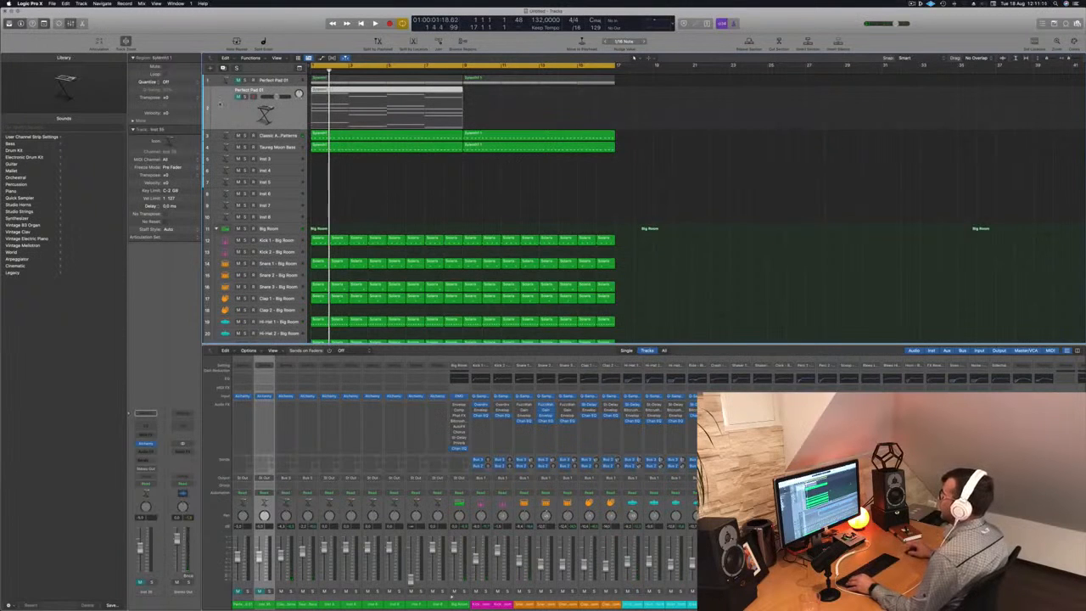
pyautogui.click(344, 99)
pyautogui.doubleClick(352, 91)
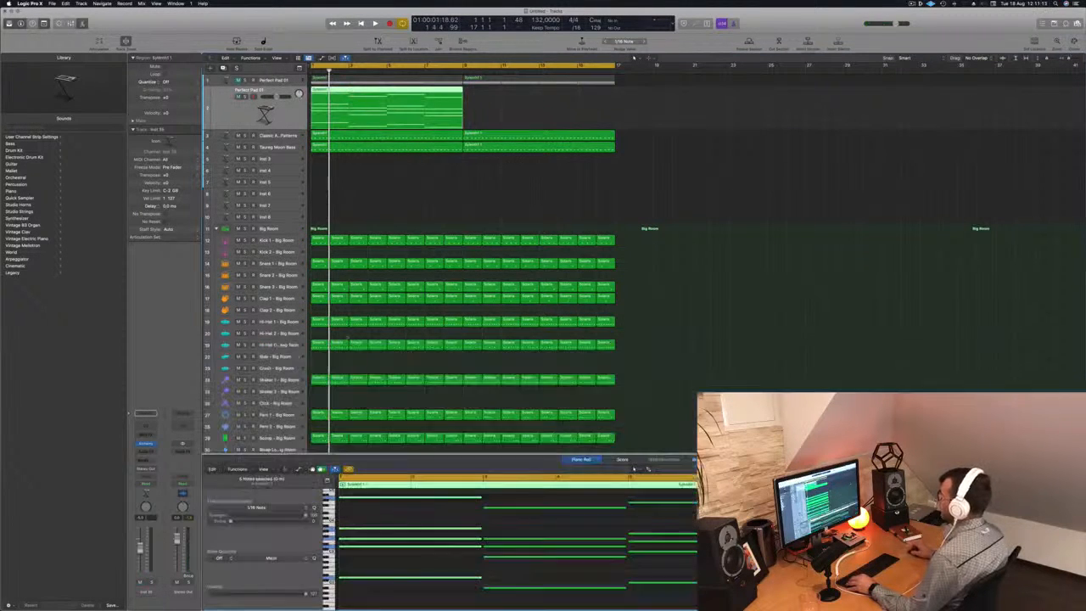
# Step: Shorten all chord notes in the copied pad region to short stabs and listen to them in playback
pyautogui.press('super+Left')
pyautogui.click(492, 525)
pyautogui.moveTo(532, 508); pyautogui.dragTo(442, 514)
pyautogui.press('space')
pyautogui.press('space')
pyautogui.press('Tab')
pyautogui.press('space')
pyautogui.press('space')
pyautogui.press('space')
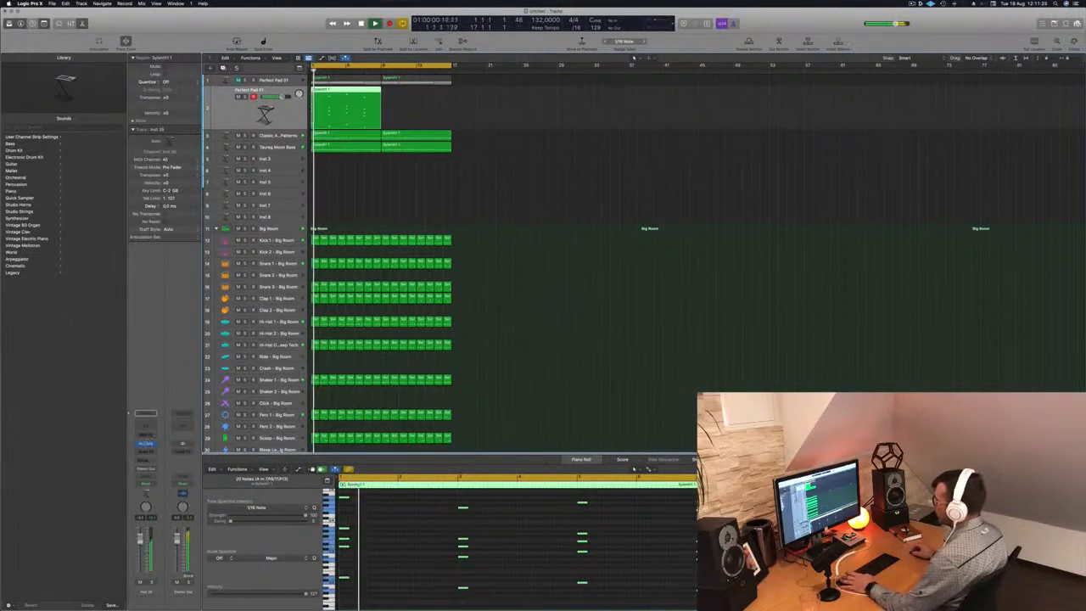
# Step: Load the 80s Digital Piano preset from the Keys category in the duplicated track's Alchemy and check it during playback
pyautogui.press('v')
pyautogui.moveTo(528, 104); pyautogui.dragTo(765, 117)
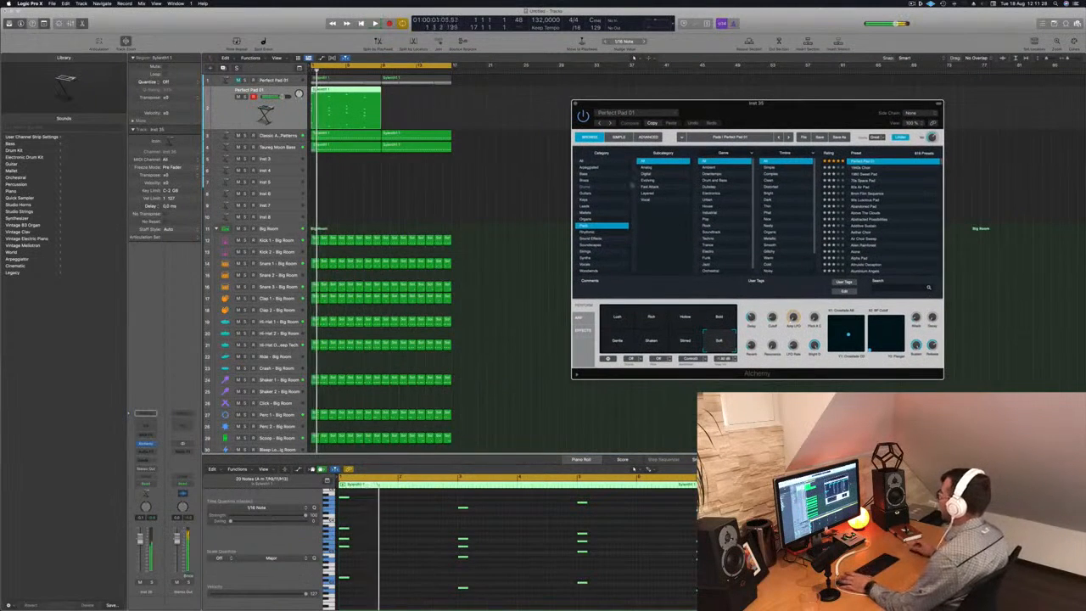
pyautogui.click(602, 201)
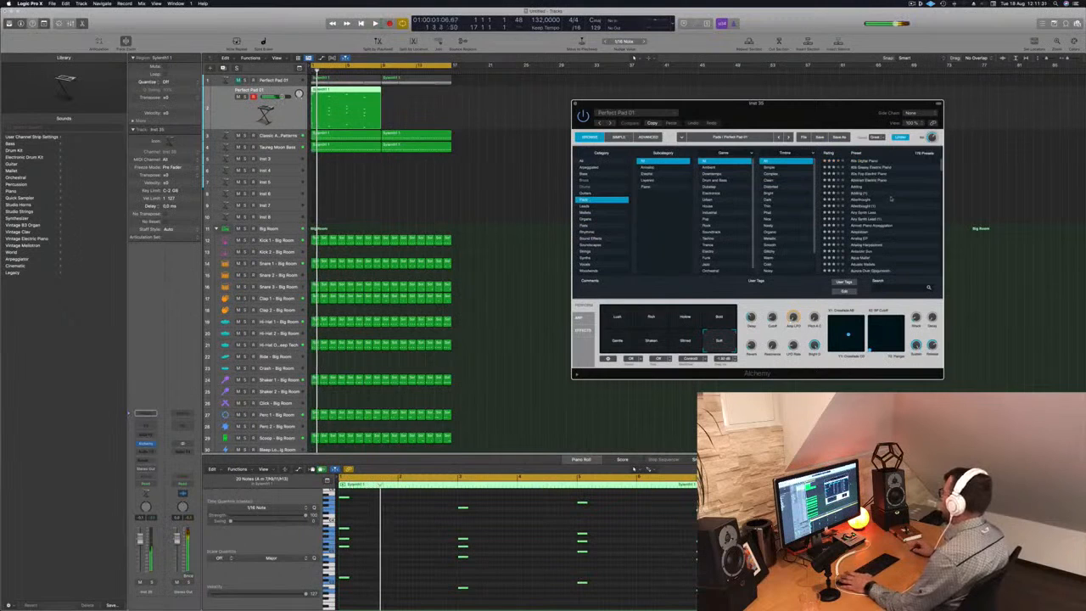
pyautogui.click(868, 162)
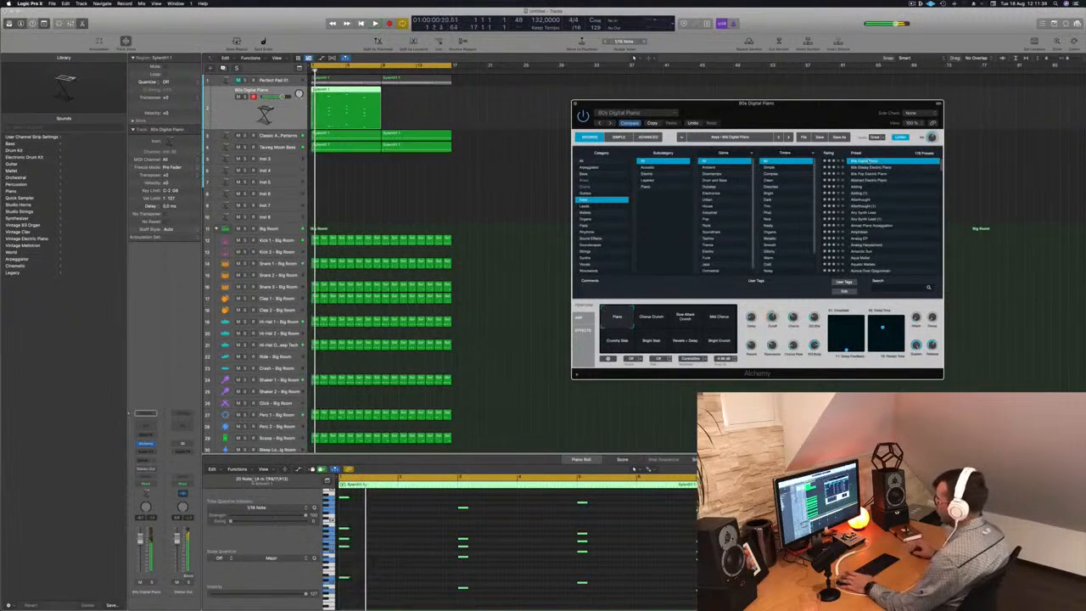
pyautogui.click(191, 444)
pyautogui.press('space')
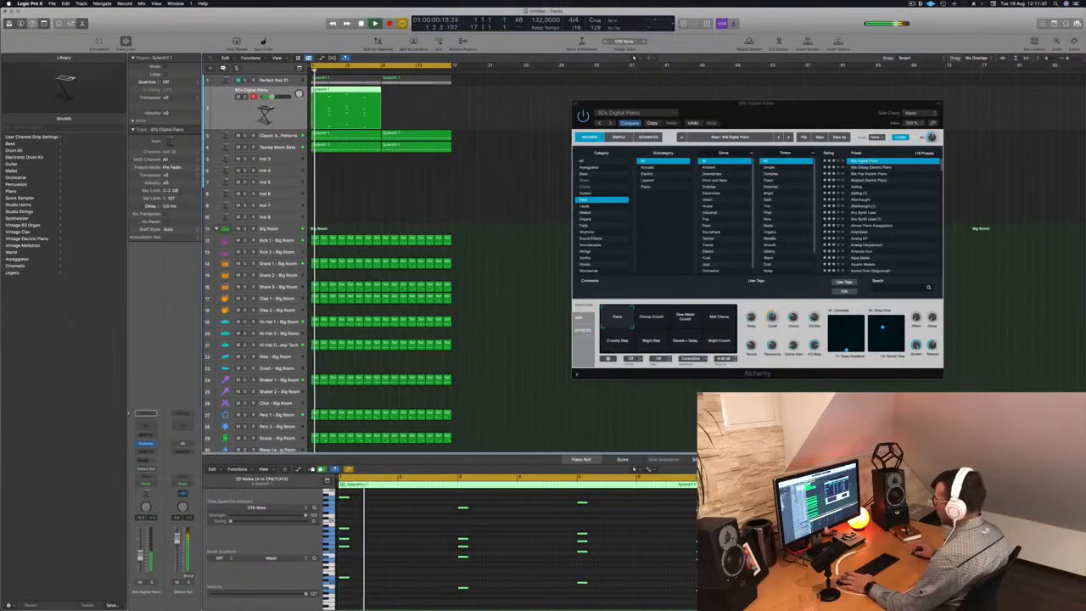
pyautogui.press('space')
pyautogui.press('space')
pyautogui.press('space')
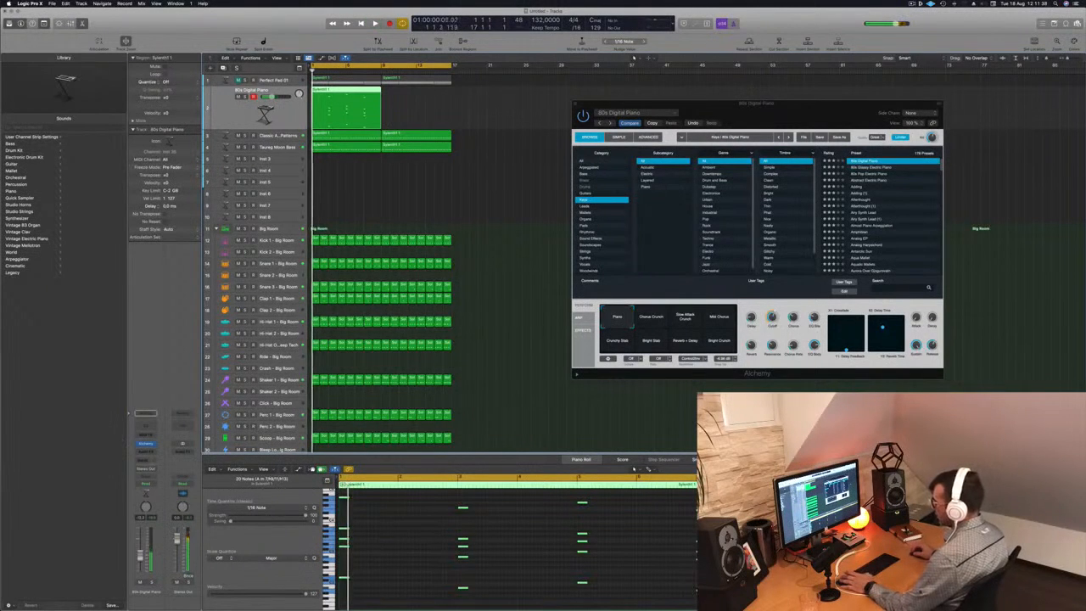
# Step: Insert a stereo SilverVerb on the 80s Digital Piano track and load the saved custom preset with 100% wet output
pyautogui.click(145, 451)
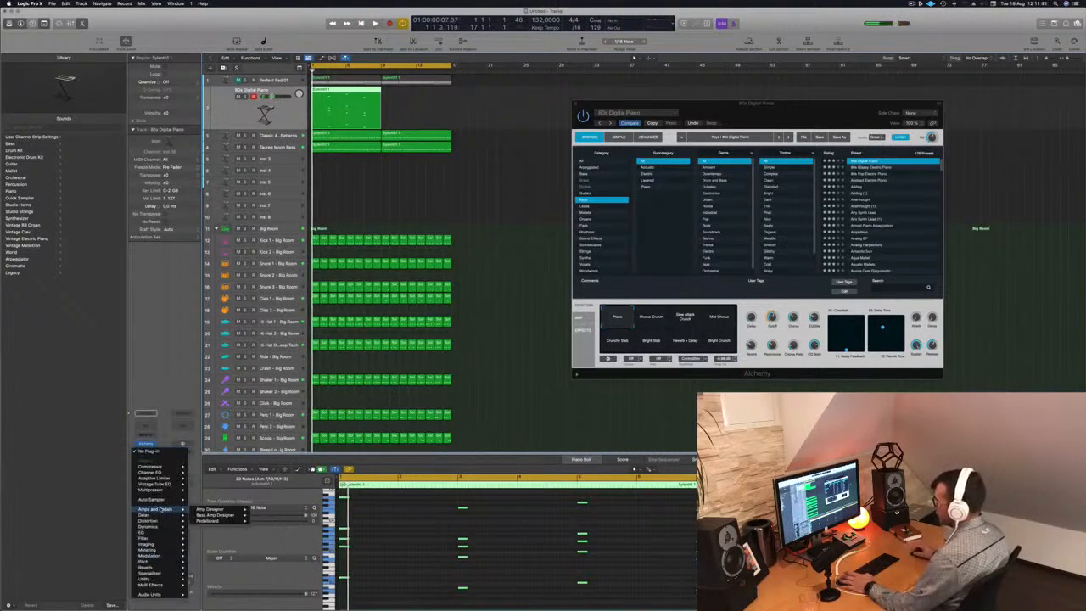
pyautogui.moveTo(155, 533)
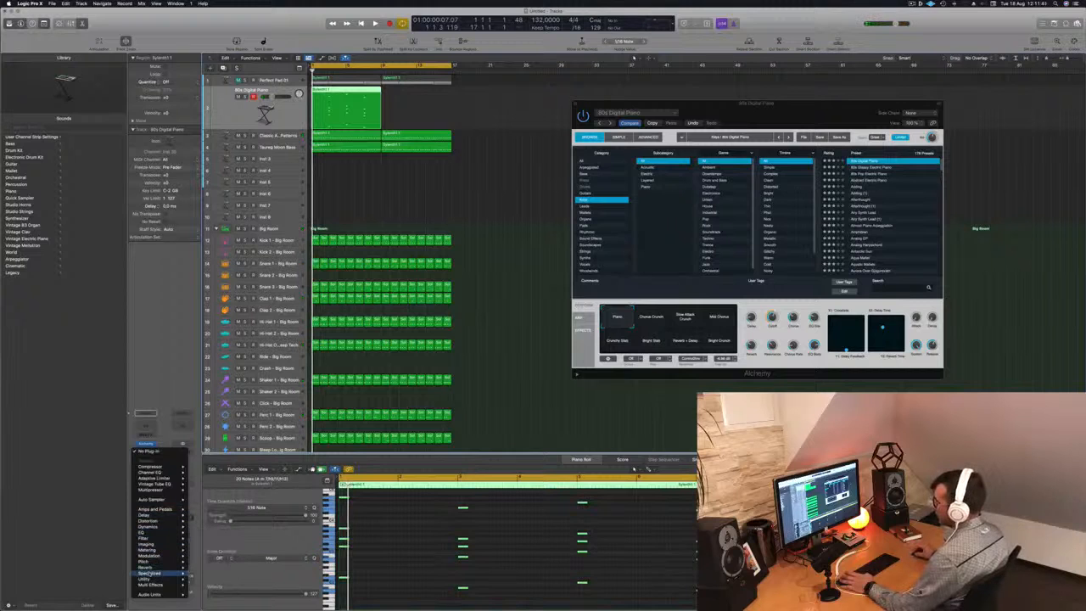
pyautogui.moveTo(156, 568)
pyautogui.moveTo(203, 573)
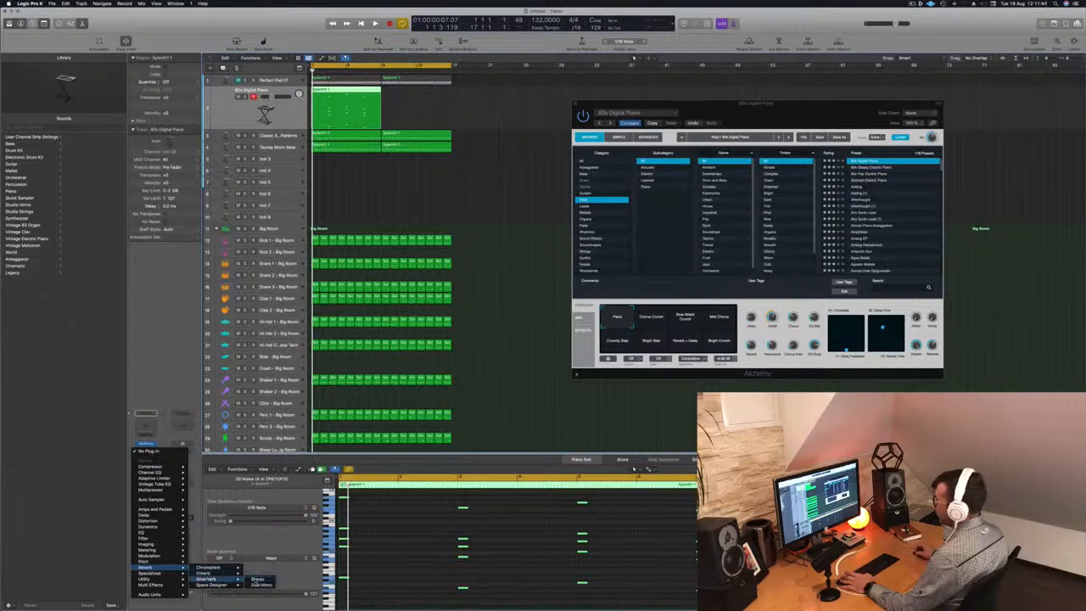
pyautogui.click(259, 578)
pyautogui.click(381, 100)
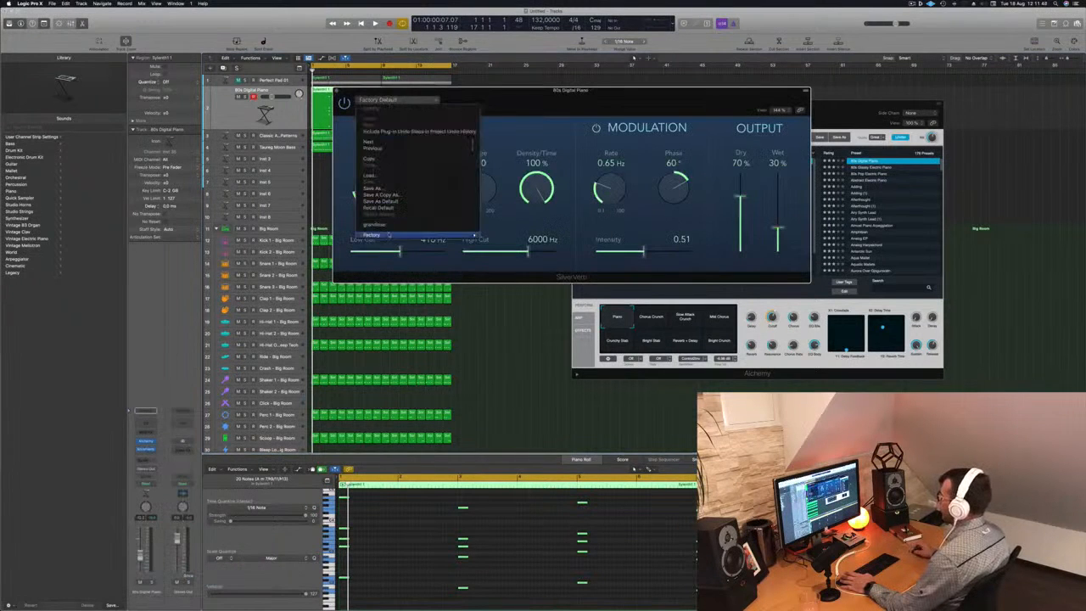
pyautogui.click(377, 225)
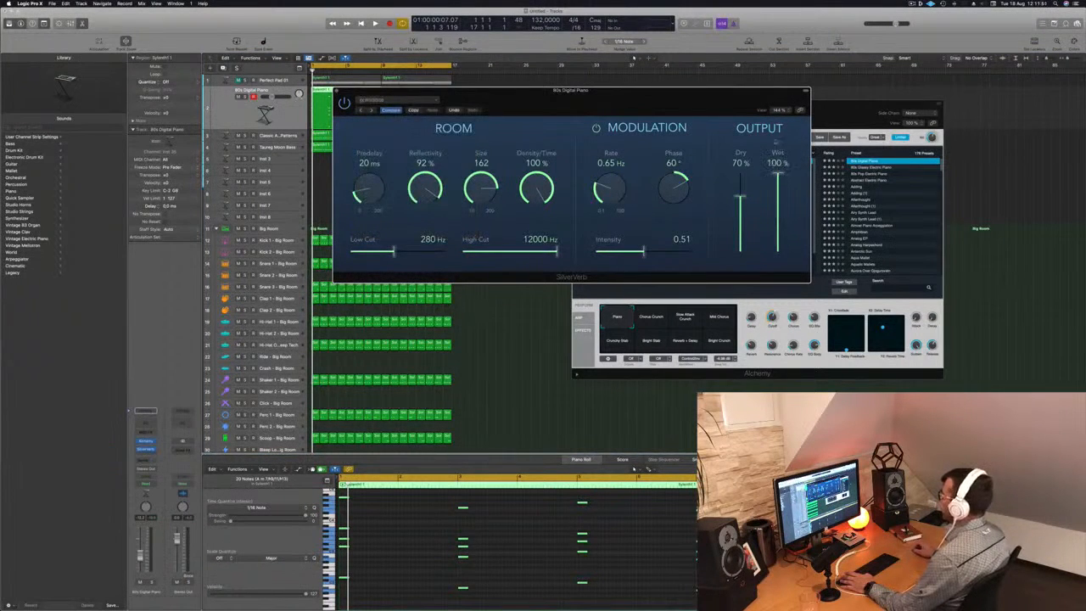
pyautogui.click(339, 92)
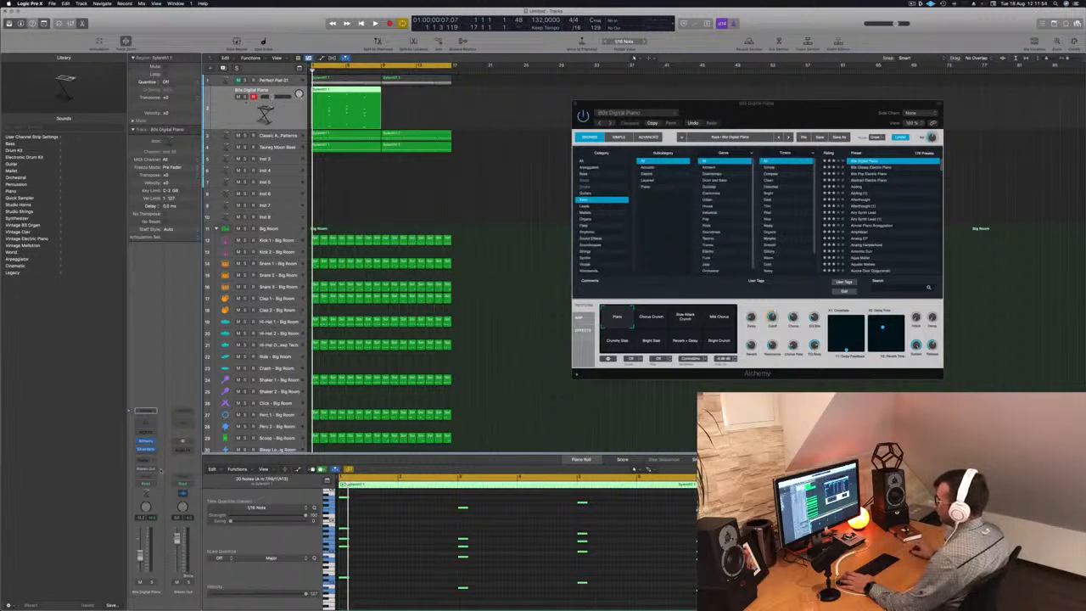
# Step: Try to send the 80s Digital Piano track to Bus 5 and listen to the result
pyautogui.click(145, 459)
pyautogui.moveTo(146, 469)
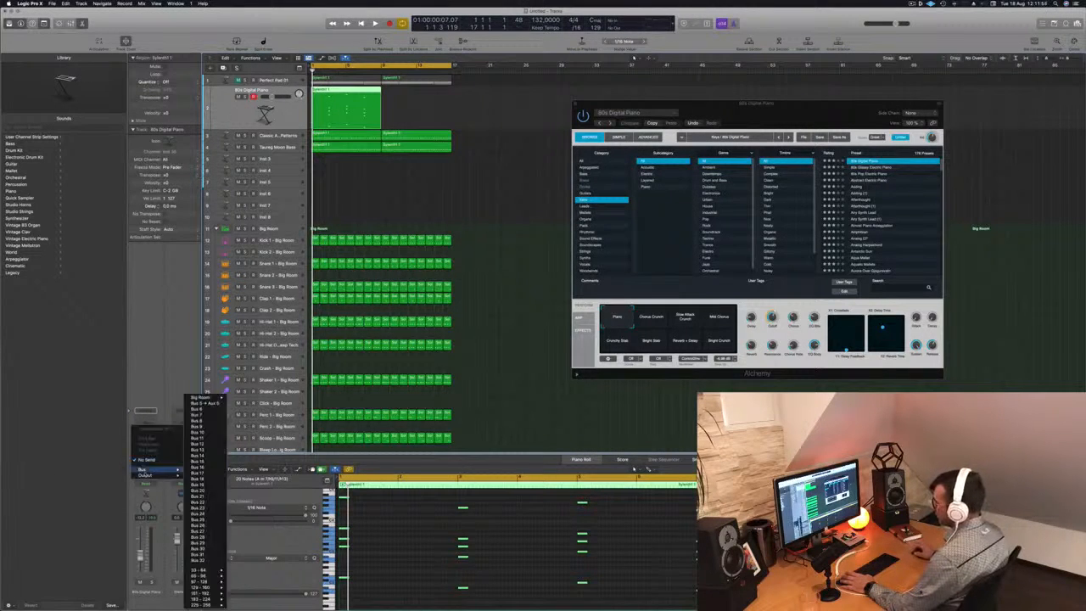
pyautogui.click(202, 403)
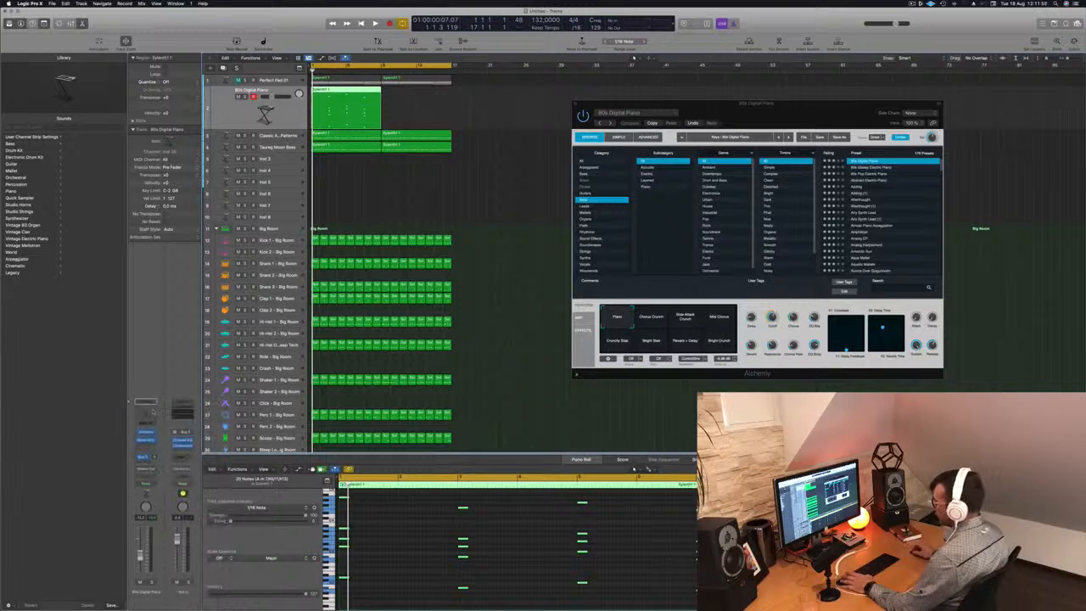
pyautogui.click(145, 456)
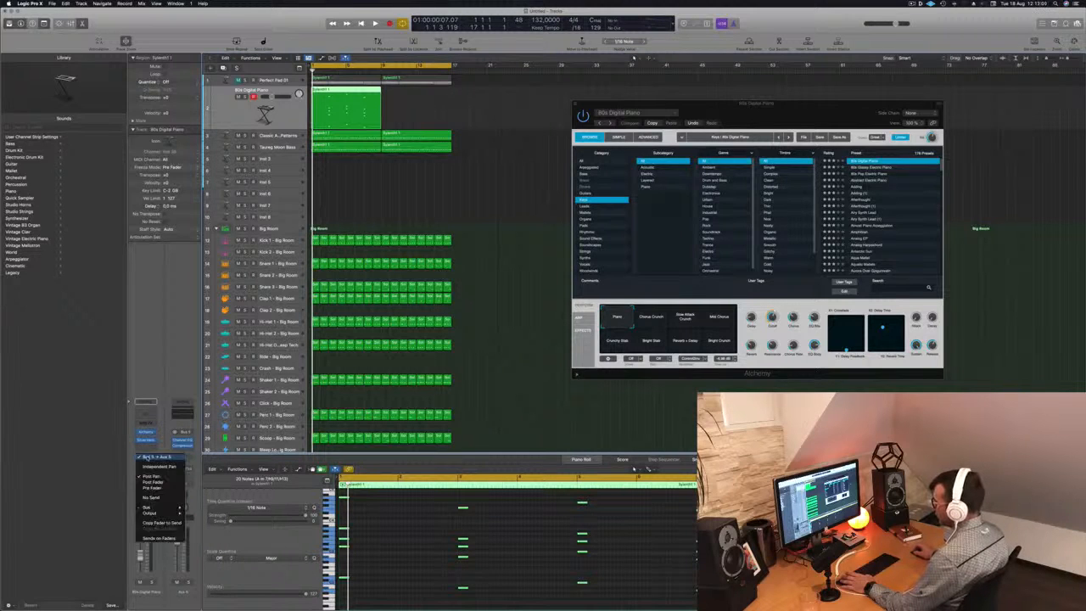
pyautogui.moveTo(147, 508)
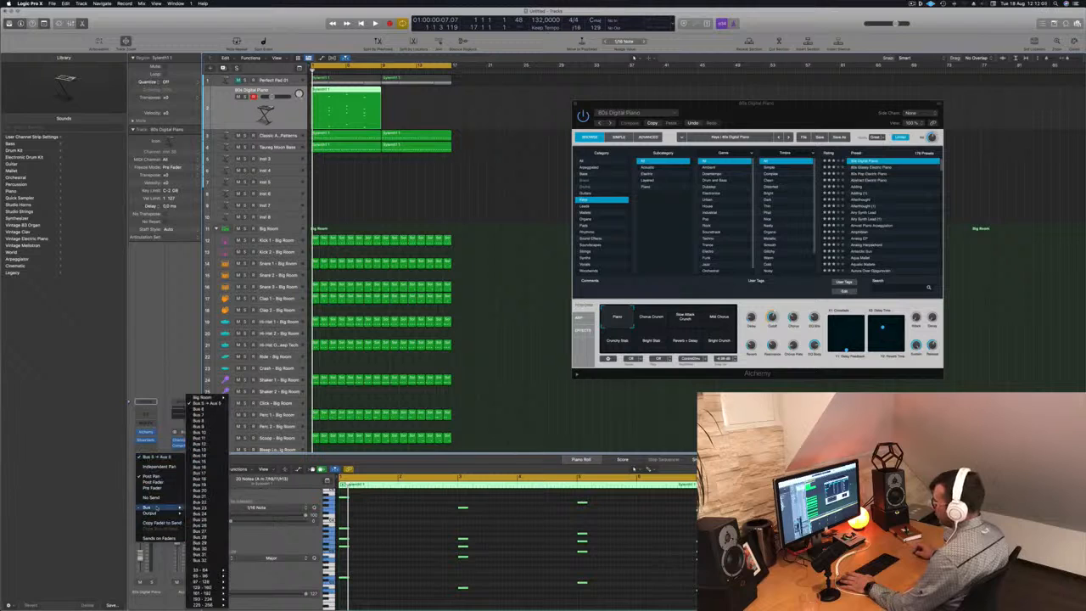
pyautogui.press('Escape')
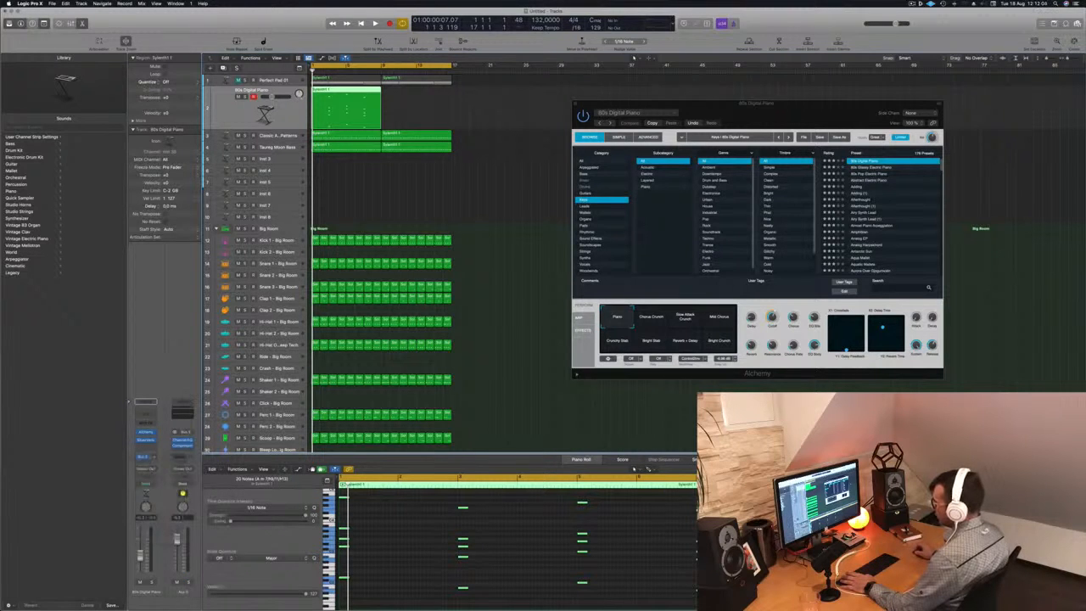
pyautogui.click(148, 457)
pyautogui.click(162, 341)
pyautogui.press('space')
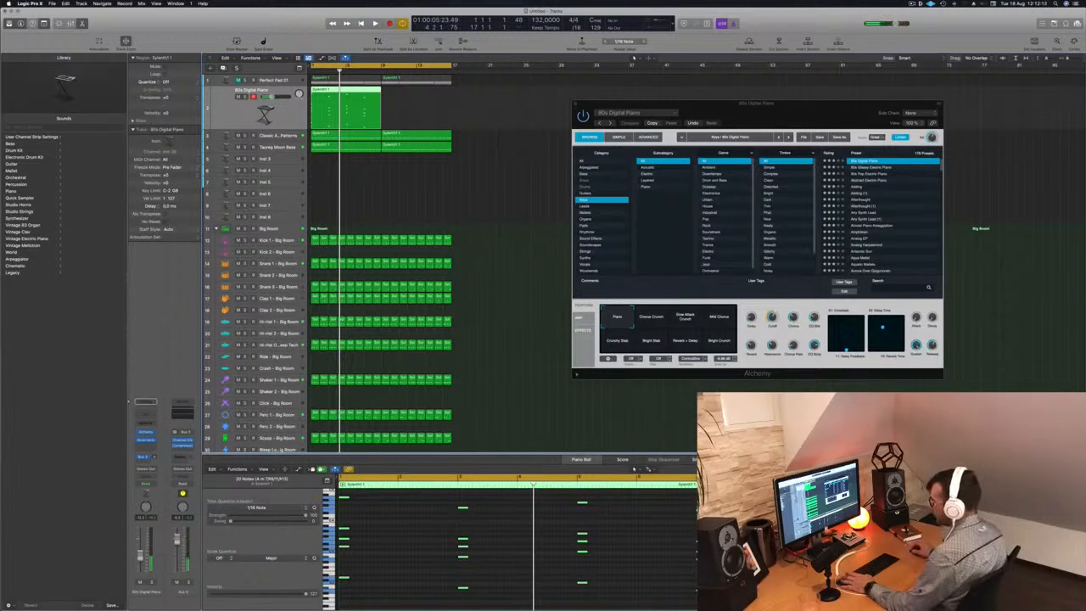
pyautogui.press('space')
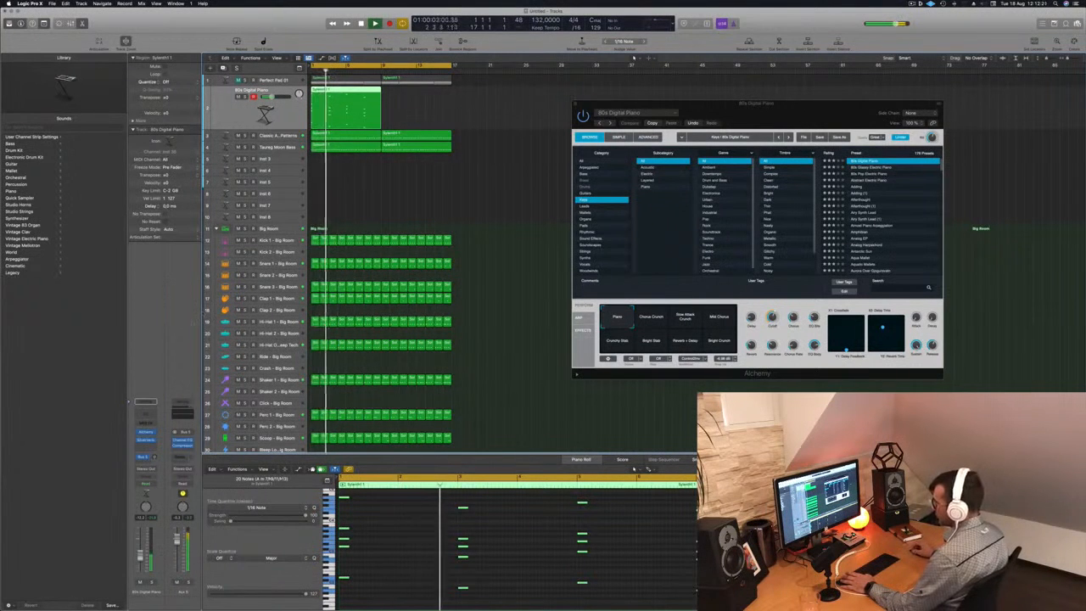
pyautogui.press('space')
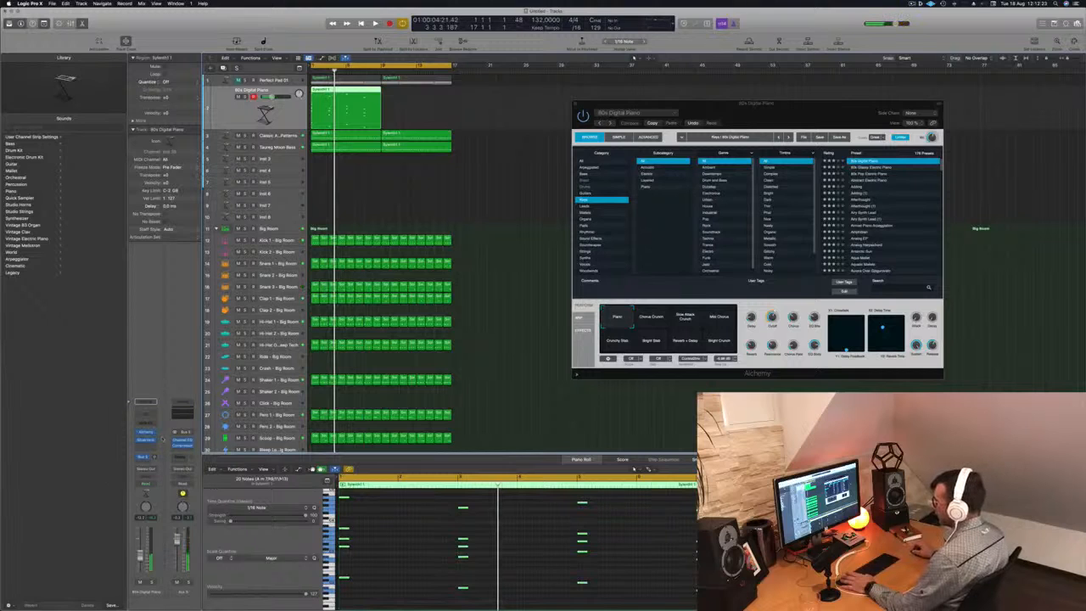
# Step: Reassign the track's send to Bus 6, move the SilverVerb onto that bus's aux channel and replay from the start
pyautogui.click(146, 457)
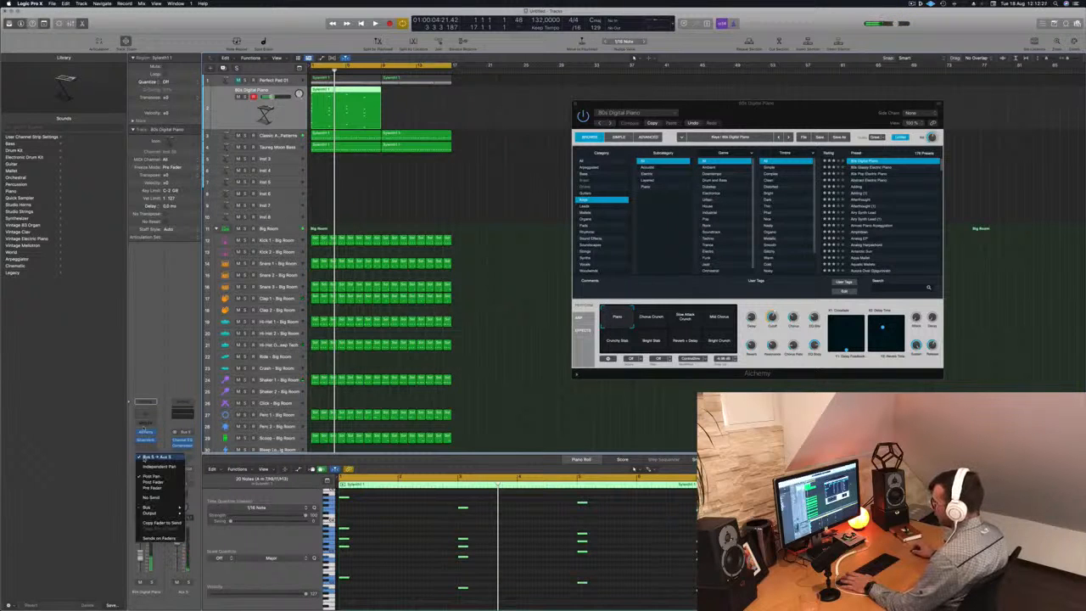
pyautogui.moveTo(148, 507)
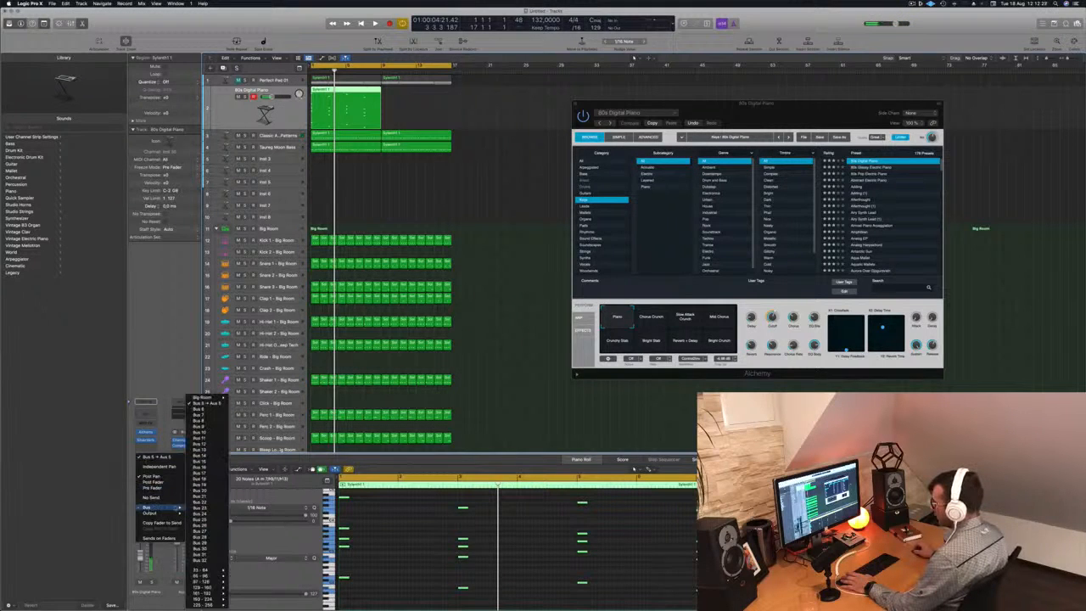
pyautogui.click(196, 410)
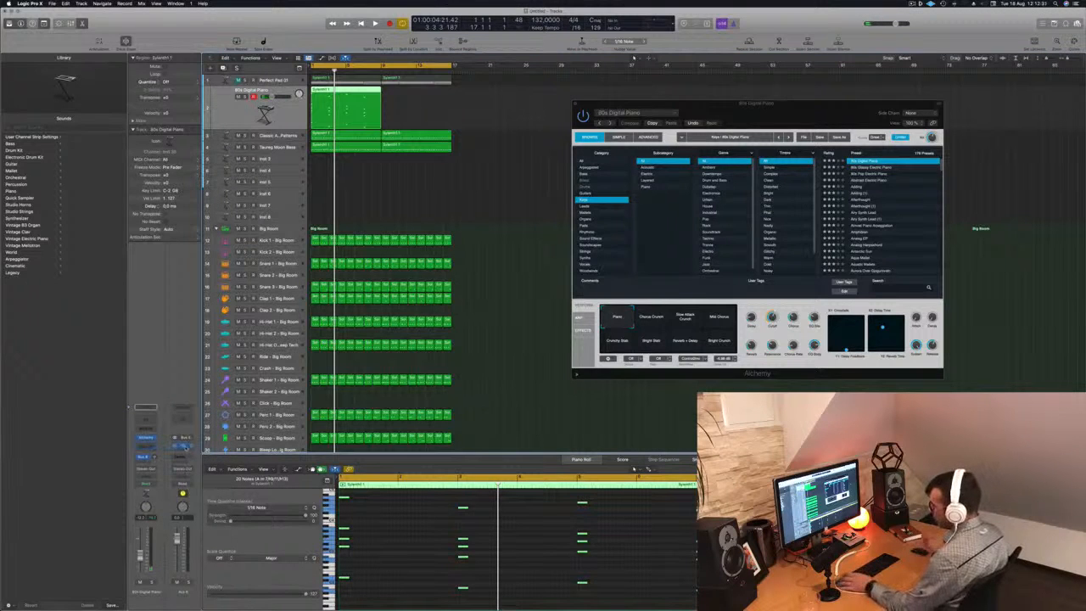
pyautogui.press('Return')
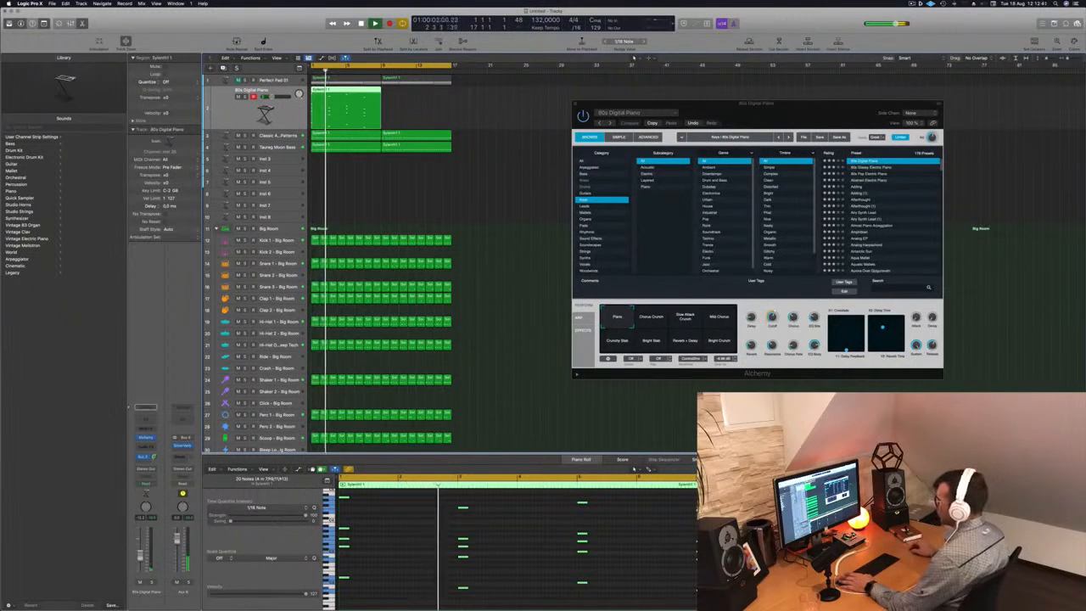
# Step: Switch Alchemy to the Abstract Electric Piano preset and remove the highest note of each chord in the Piano Roll
pyautogui.moveTo(752, 125); pyautogui.dragTo(669, 104)
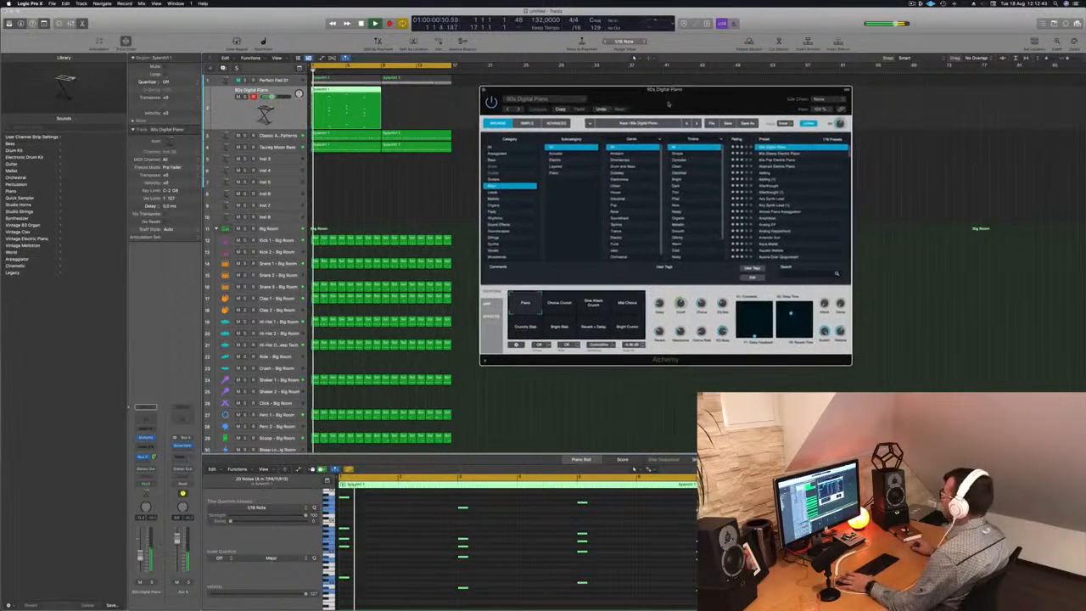
pyautogui.click(778, 166)
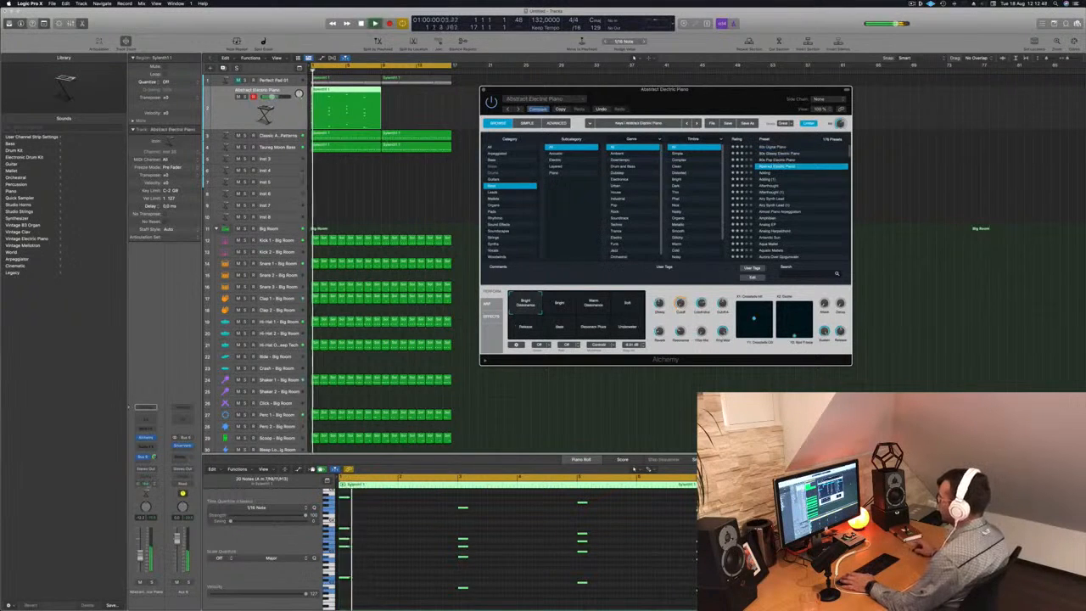
pyautogui.scroll(2, 582, 532)
pyautogui.click(472, 528)
pyautogui.moveTo(341, 504); pyautogui.dragTo(694, 539)
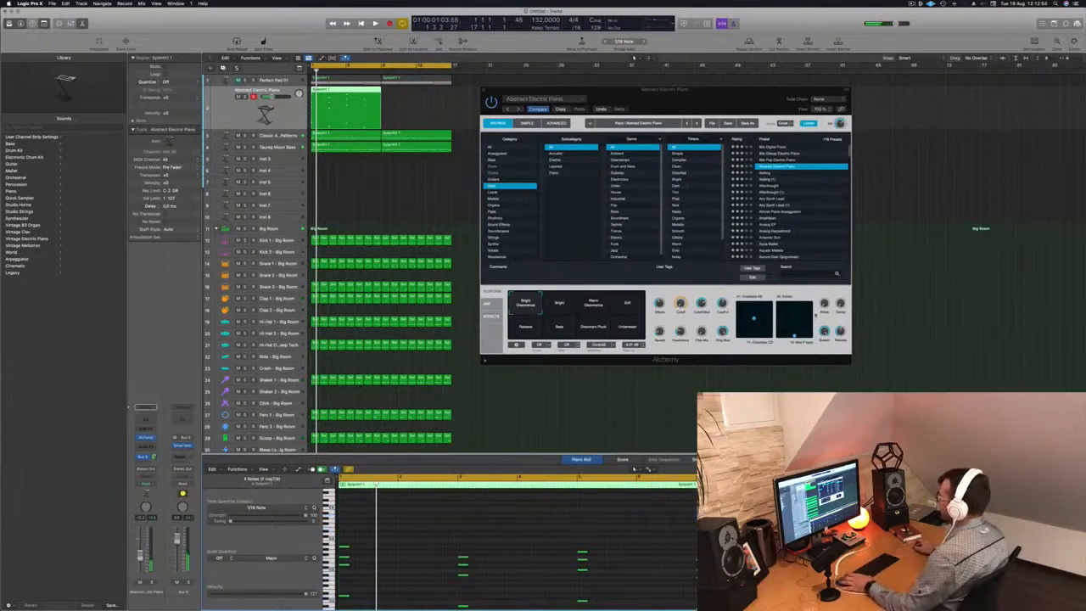
pyautogui.press('space')
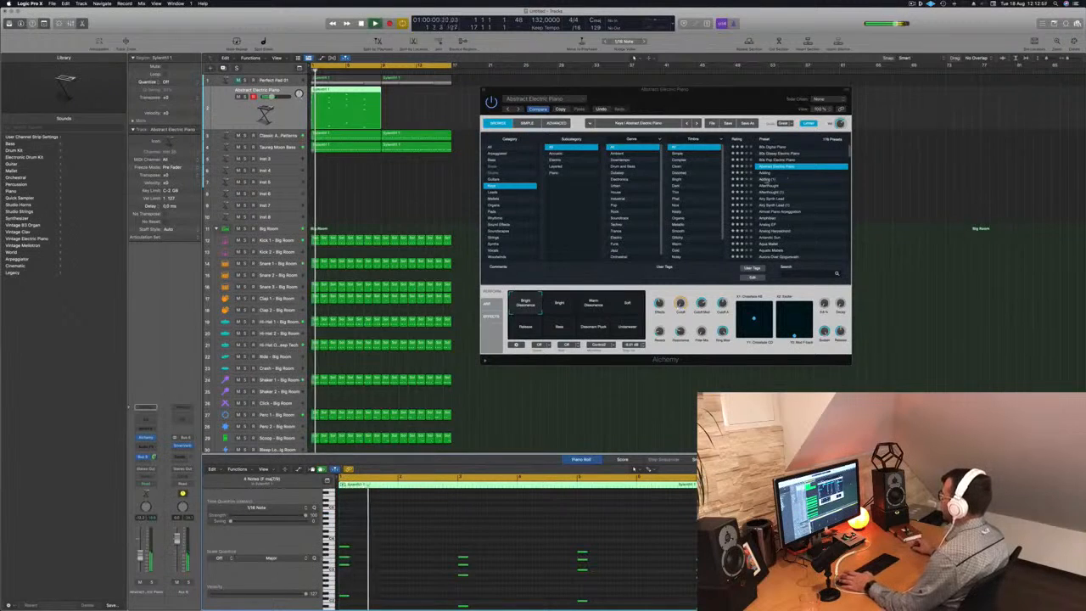
# Step: Audition the Adding and Almost Piano Arpeggiation presets in Alchemy and load Antarctic Sun
pyautogui.click(764, 173)
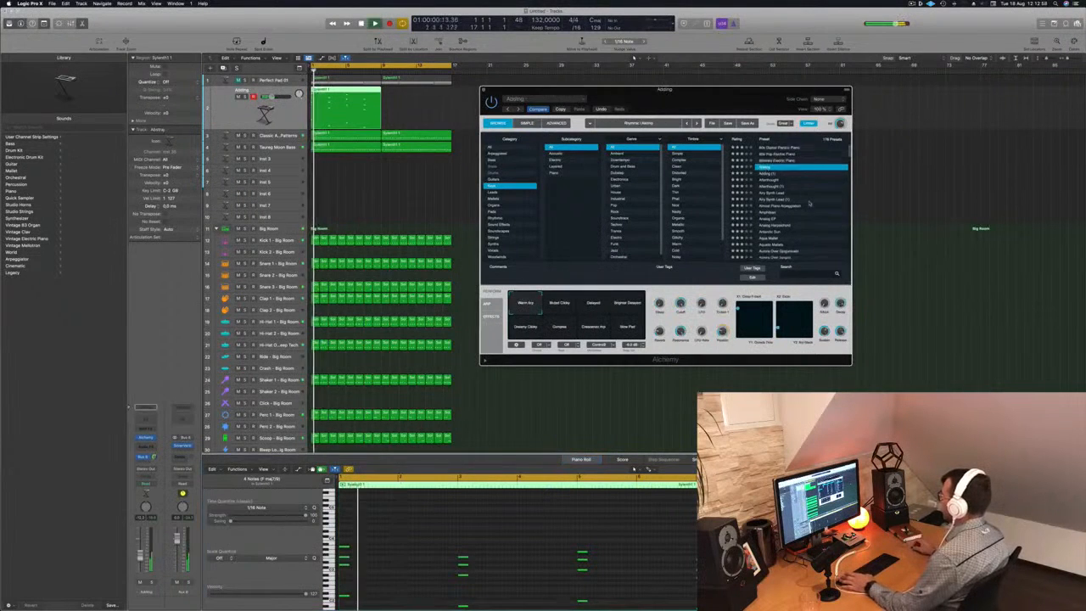
pyautogui.moveTo(727, 102)
pyautogui.mouseDown()
pyautogui.moveTo(812, 90)
pyautogui.moveTo(744, 93)
pyautogui.mouseUp()
pyautogui.click(821, 180)
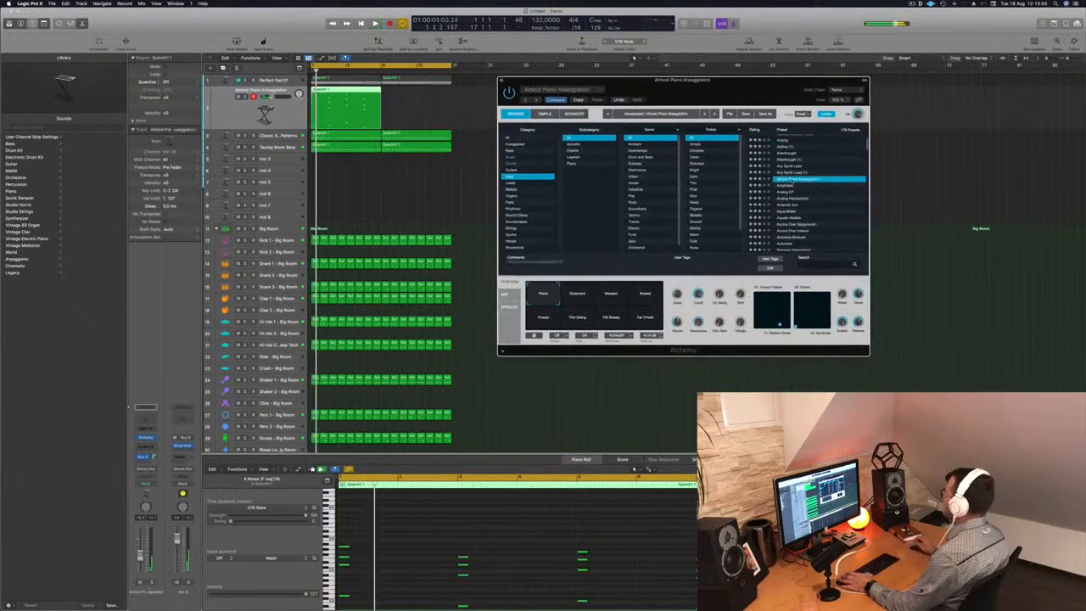
pyautogui.scroll(-2, 831, 190)
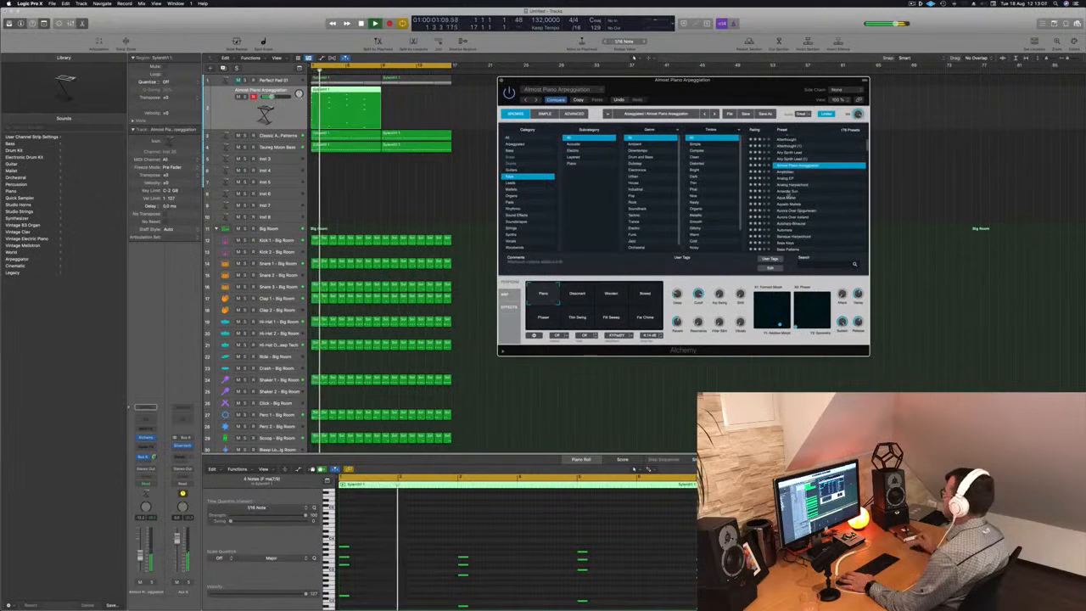
pyautogui.click(787, 192)
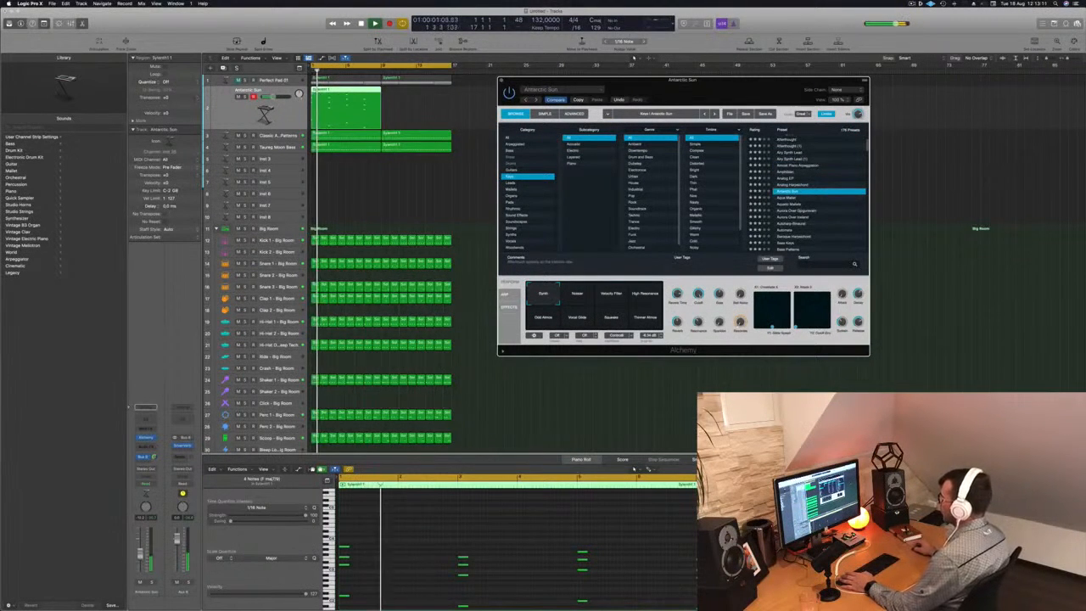
# Step: Transpose all notes of the Antarctic Sun region down one octave and listen to the part with the arrangement
pyautogui.click(391, 564)
pyautogui.scroll(-3, 399, 561)
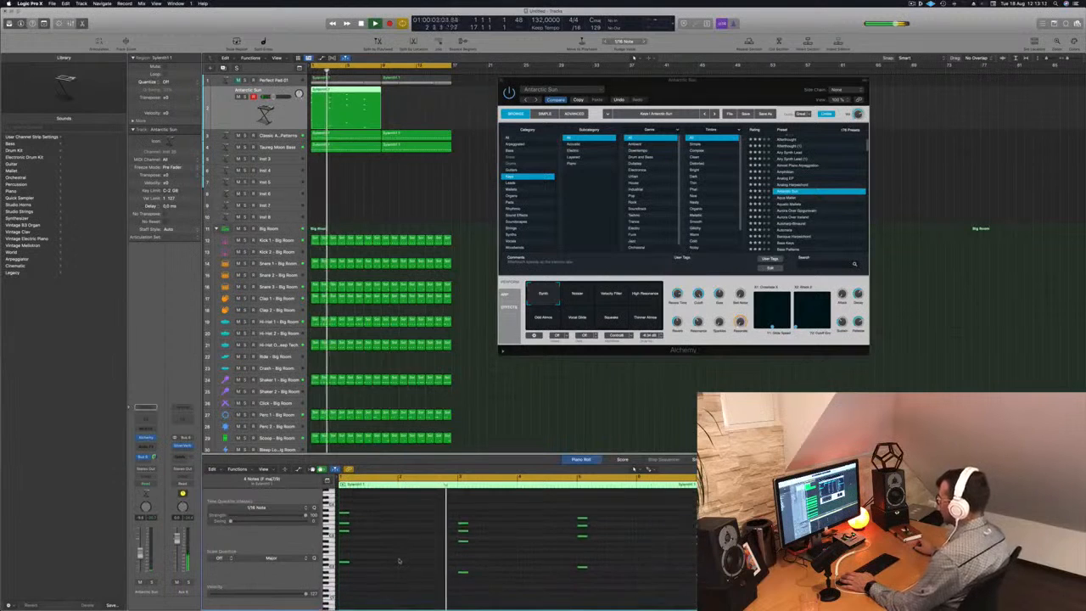
pyautogui.press('super+a')
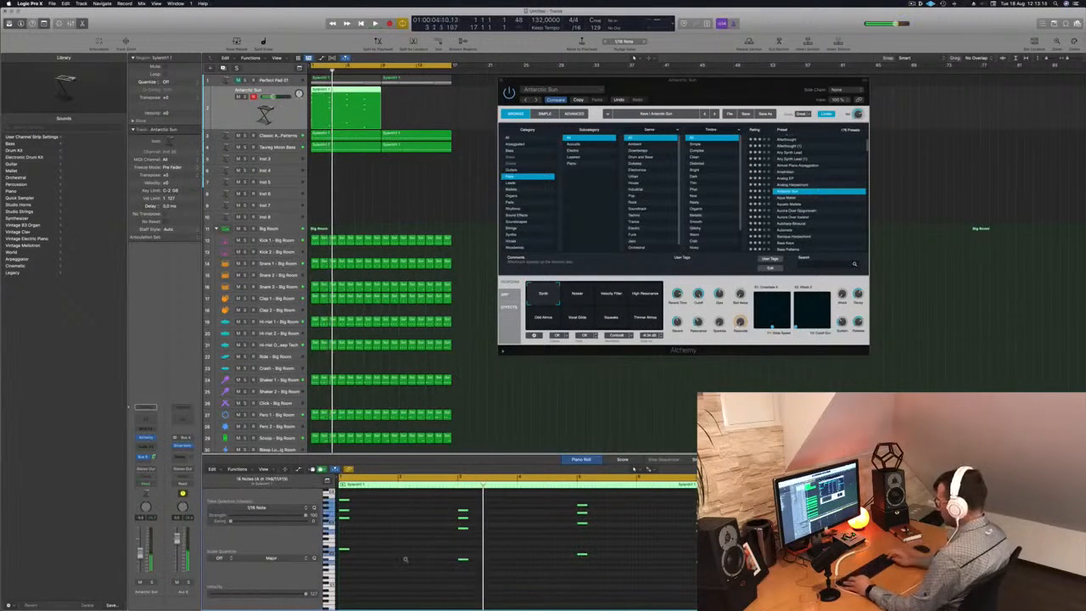
pyautogui.hotkey('alt', 'shift', 'Down')
pyautogui.press('space')
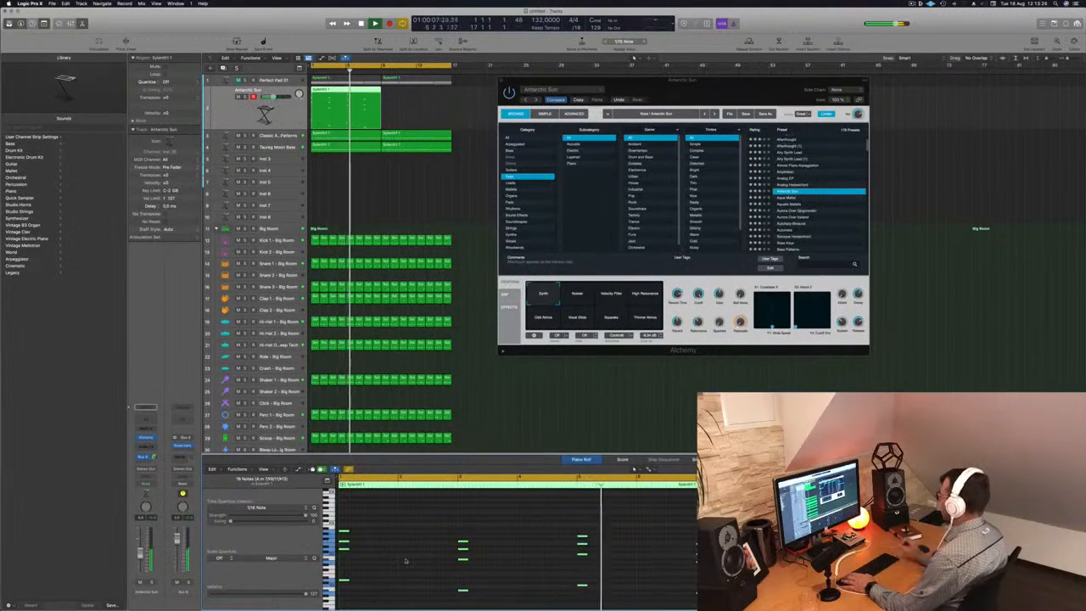
# Step: Audition the upper row of Alchemy performance snapshots for Antarctic Sun, including Velocity Filter and High Resonance
pyautogui.moveTo(753, 89)
pyautogui.mouseDown()
pyautogui.moveTo(771, 83)
pyautogui.moveTo(735, 82)
pyautogui.mouseUp()
pyautogui.click(566, 288)
pyautogui.click(595, 287)
pyautogui.press('space')
pyautogui.press('space')
pyautogui.click(629, 287)
pyautogui.press('space')
pyautogui.press('space')
# Step: Audition the Odd Atmos, Vocal Slide, Squeaks and Thinner Atmos snapshots with the arrangement
pyautogui.click(526, 310)
pyautogui.click(561, 310)
pyautogui.press('space')
pyautogui.press('space')
pyautogui.click(596, 310)
pyautogui.press('space')
pyautogui.press('space')
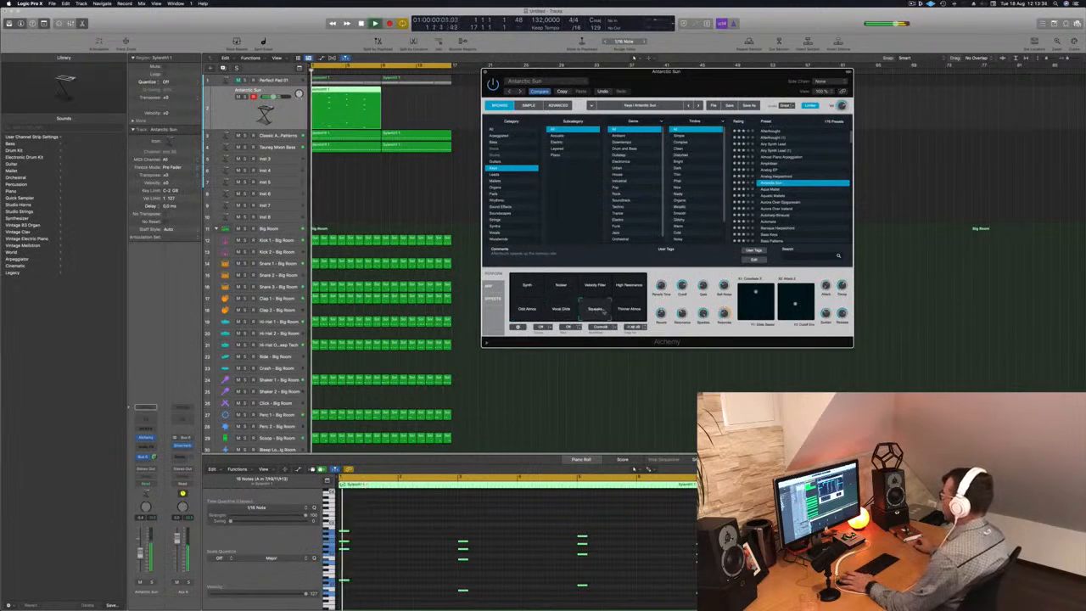
pyautogui.click(629, 311)
pyautogui.press('space')
pyautogui.press('space')
# Step: Switch Antarctic Sun back to the Synth snapshot and replay the arrangement from the start
pyautogui.click(531, 290)
pyautogui.press('space')
pyautogui.press('space')
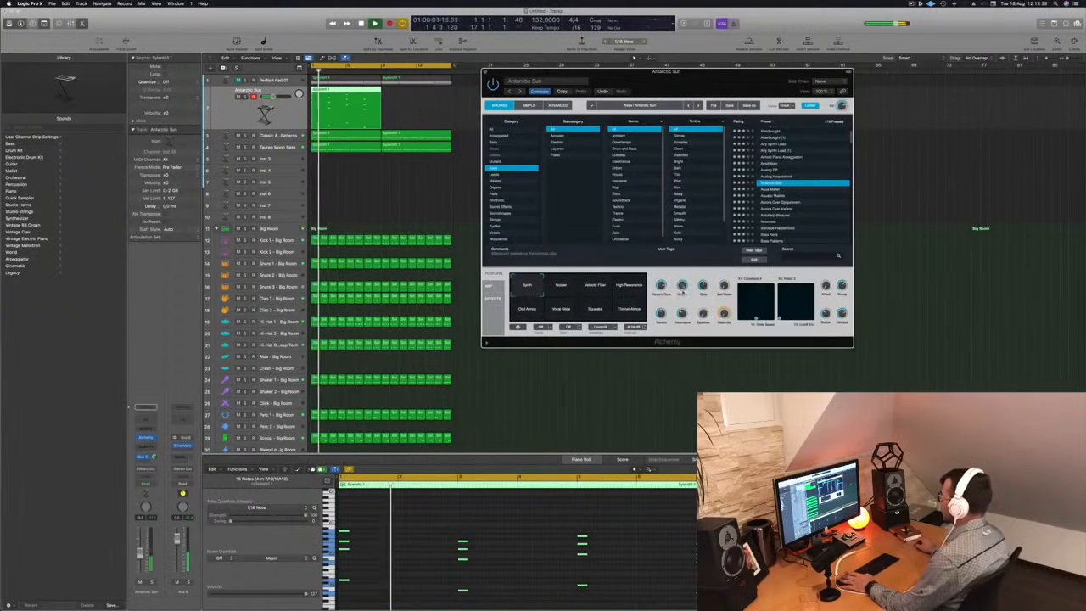
pyautogui.press('space')
pyautogui.press('space')
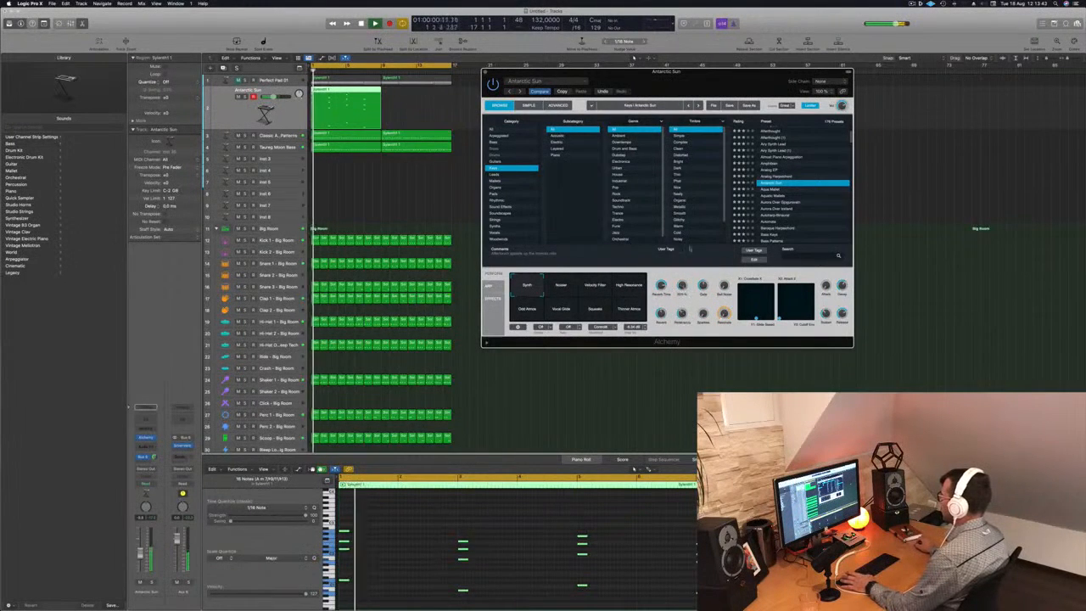
pyautogui.click(213, 108)
pyautogui.press('space')
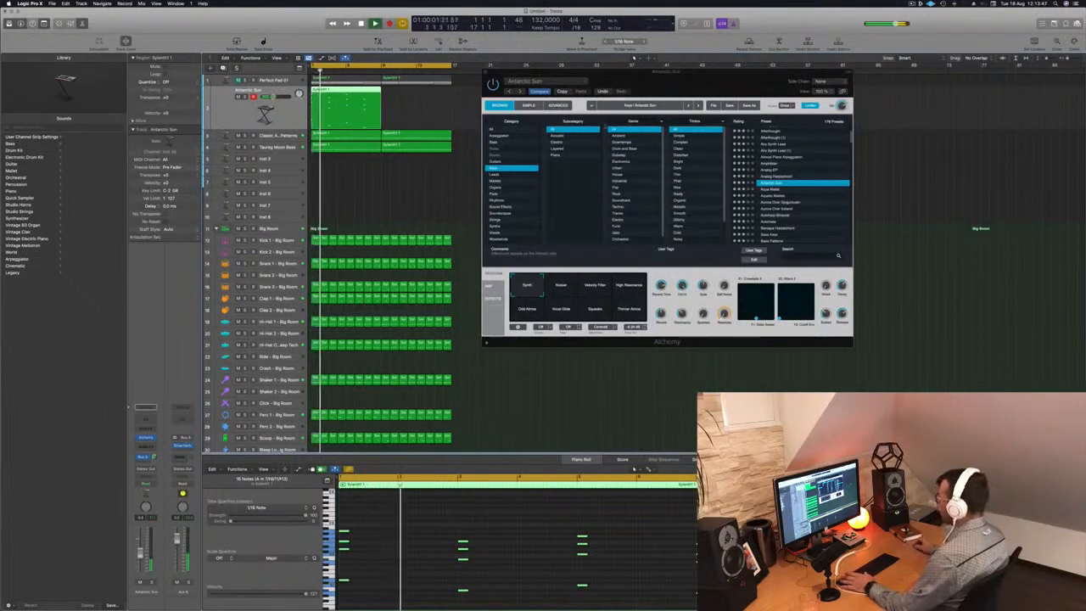
pyautogui.click(701, 80)
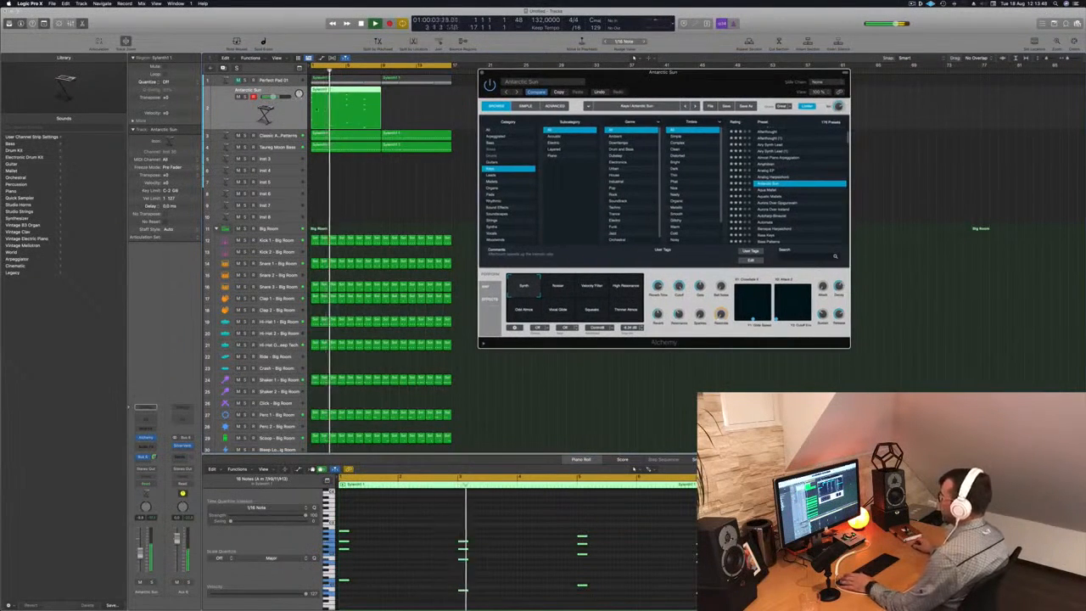
# Step: Copy the Antarctic Sun region to bar 9 and move the Alchemy window clear of the arrangement
pyautogui.moveTo(343, 90); pyautogui.dragTo(417, 98)
pyautogui.moveTo(655, 74); pyautogui.dragTo(791, 91)
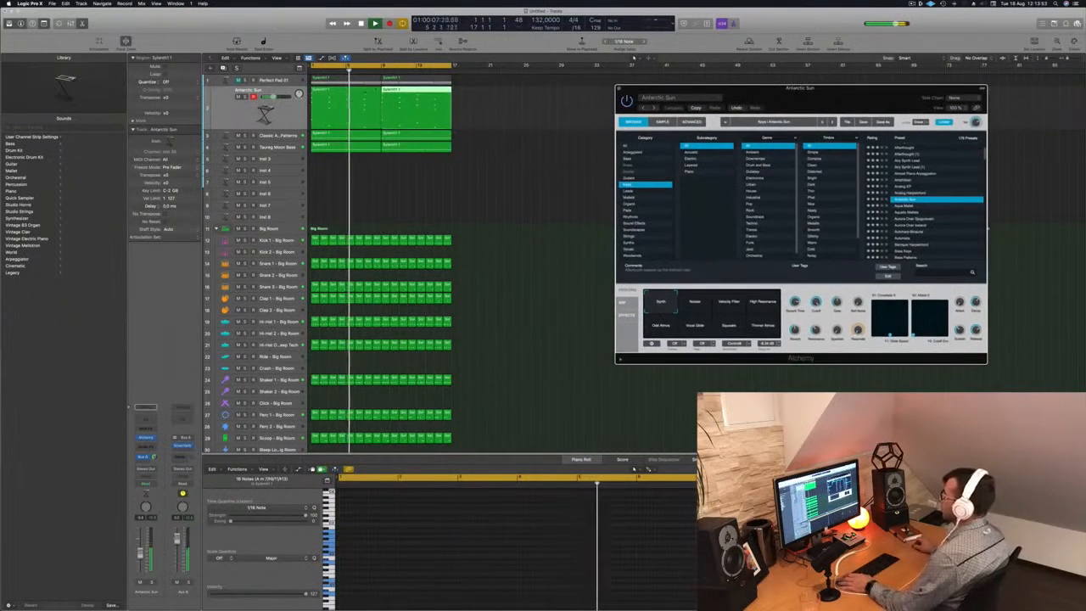
pyautogui.press('space')
pyautogui.click(288, 113)
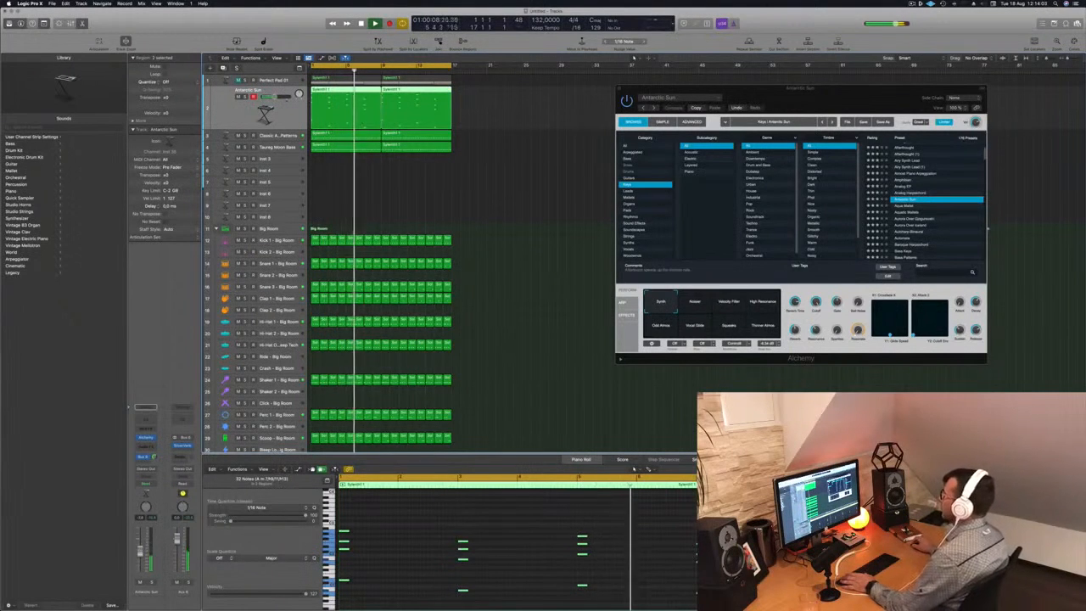
# Step: Duplicate the Antarctic Sun track with its settings and copy the first chord region onto the new track
pyautogui.press('super+d')
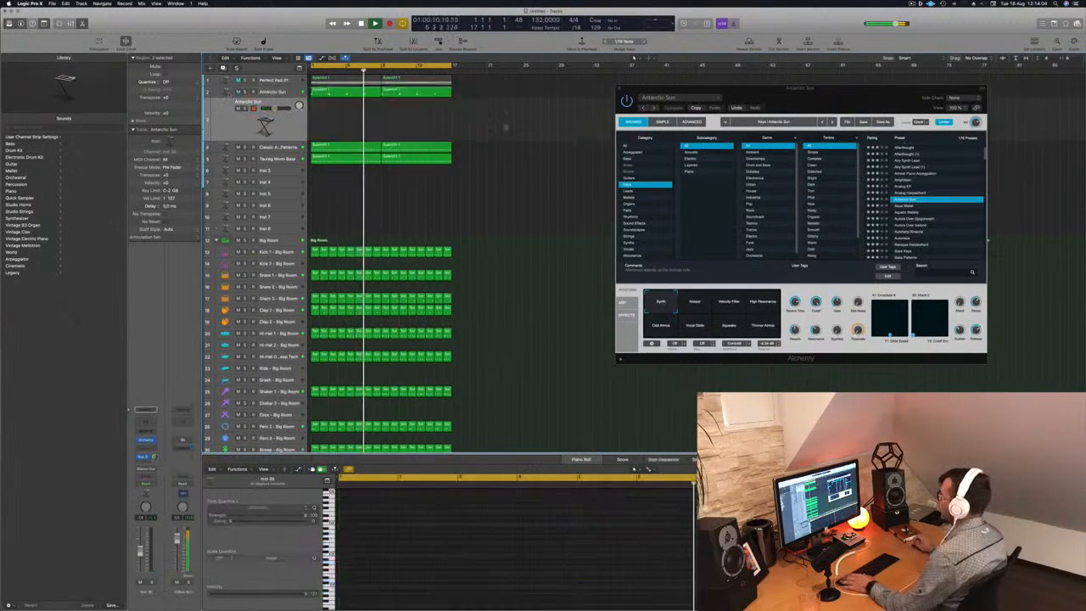
pyautogui.click(336, 95)
pyautogui.moveTo(336, 95); pyautogui.dragTo(335, 121)
pyautogui.scroll(-2, 439, 556)
pyautogui.press('space')
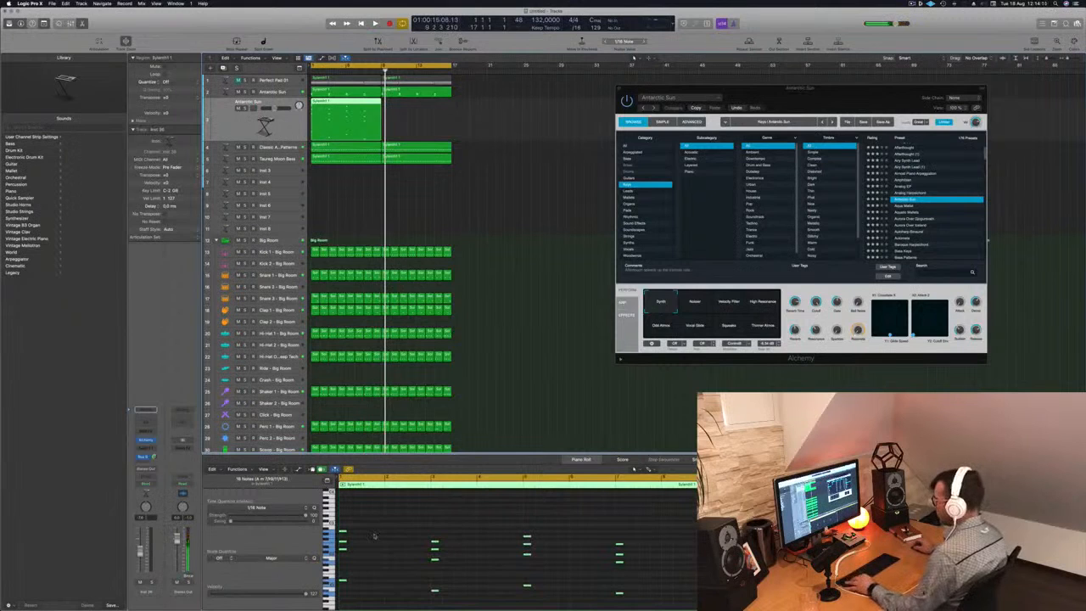
pyautogui.press('super+a')
pyautogui.click(398, 124)
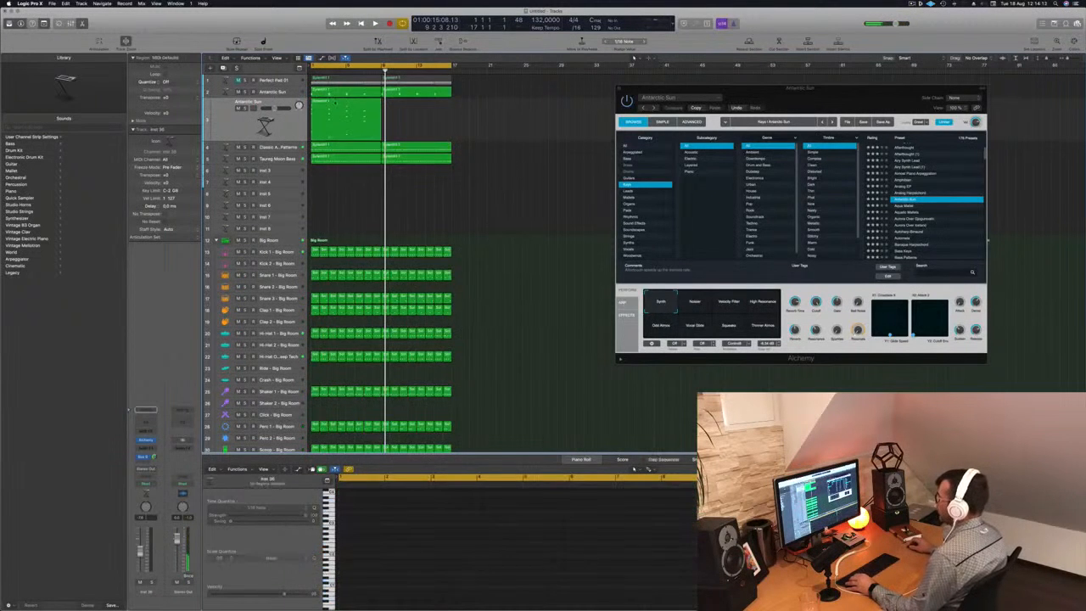
pyautogui.click(336, 103)
pyautogui.press('super+a')
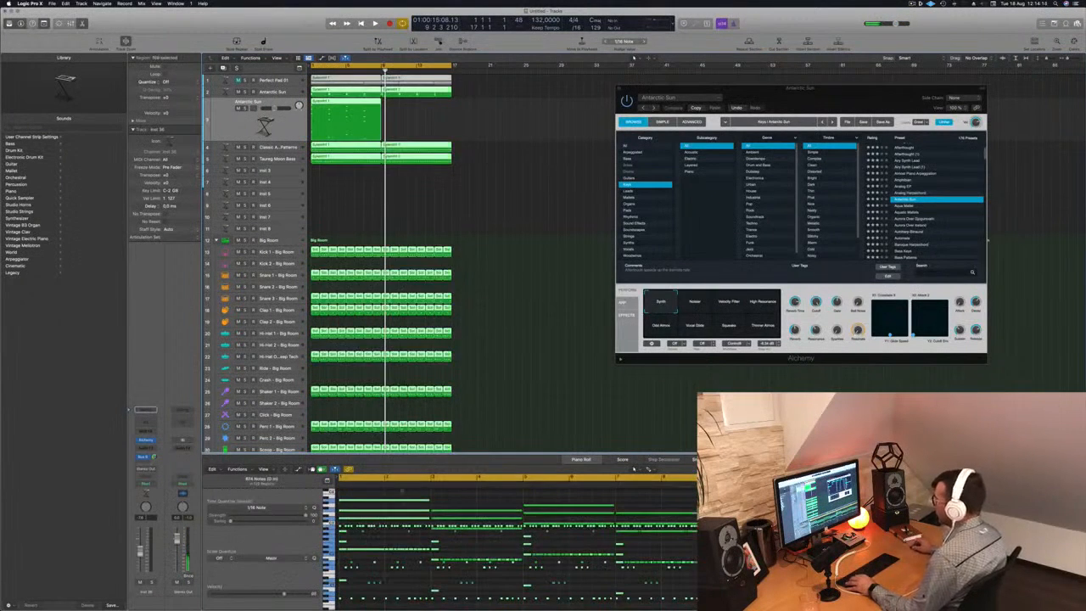
pyautogui.click(499, 178)
pyautogui.click(344, 119)
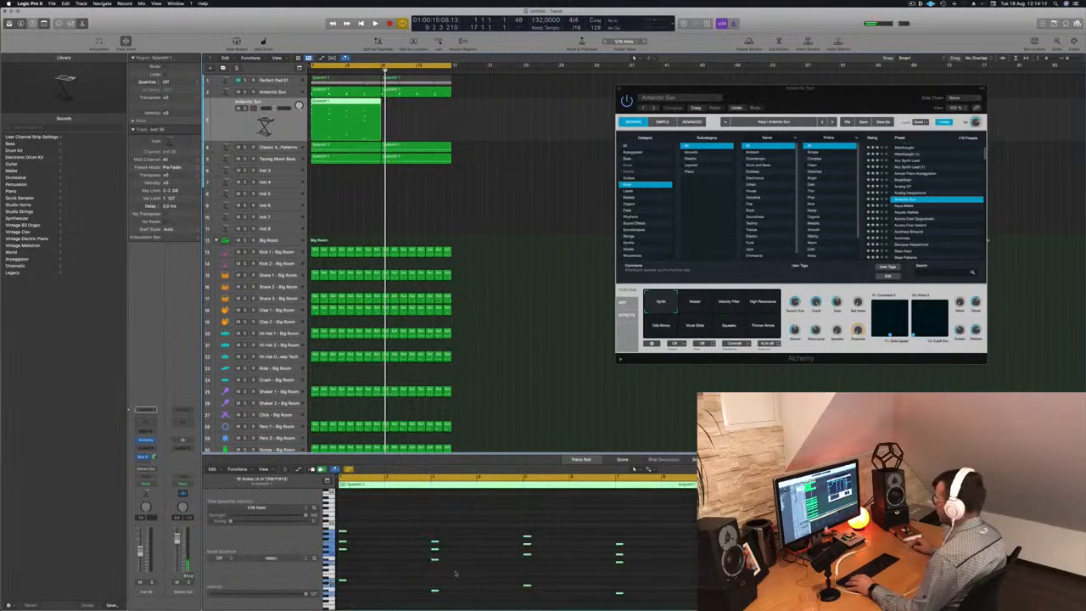
# Step: Rework each chord of the duplicated region into two short stabs around mid-bar in the Piano Roll and play it
pyautogui.press('super+Right')
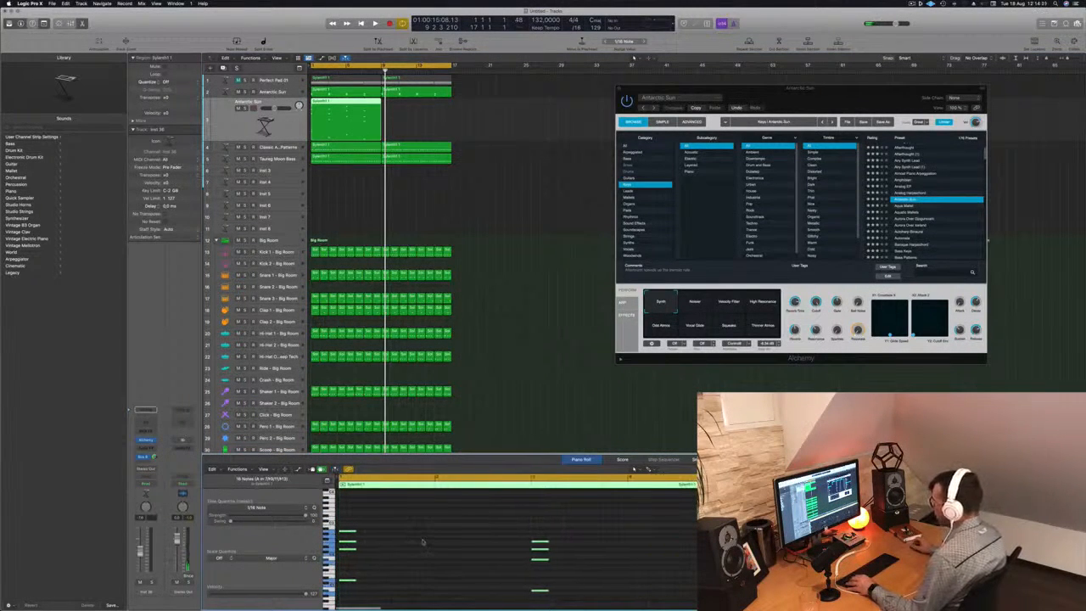
pyautogui.moveTo(356, 533); pyautogui.dragTo(437, 536)
pyautogui.press('Return')
pyautogui.press('space')
pyautogui.press('super+Left')
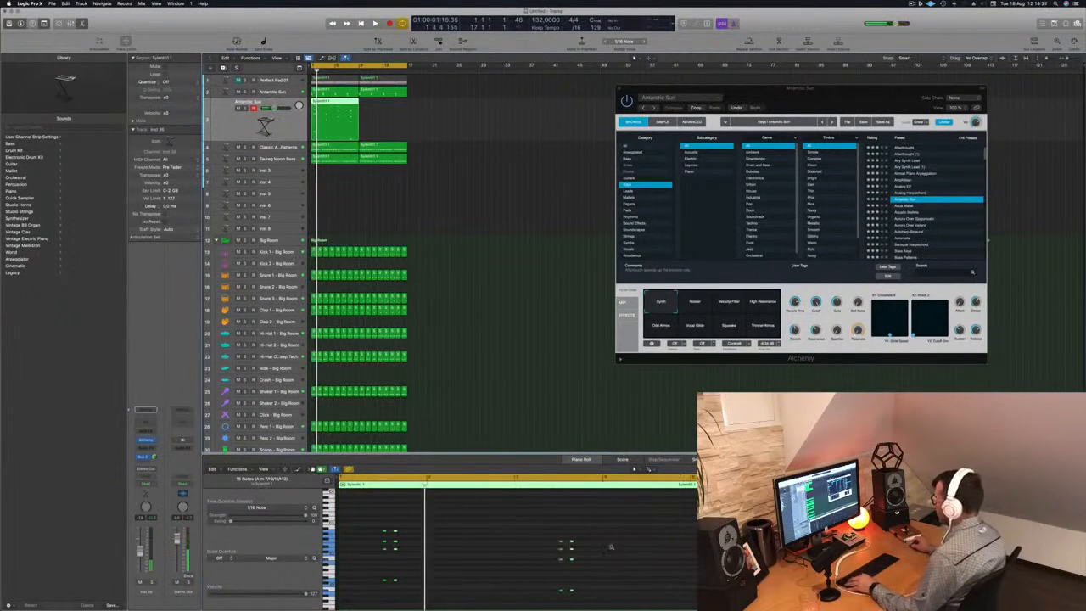
# Step: Reselect the stab region, slightly adjust its track height and play the duplicated track from the start
pyautogui.click(415, 151)
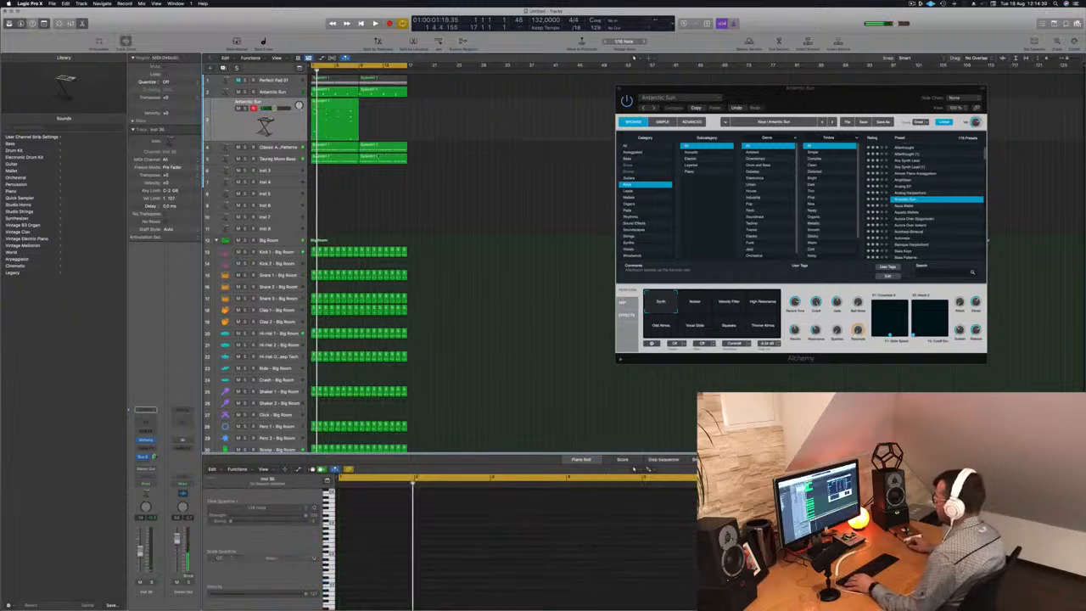
pyautogui.click(339, 120)
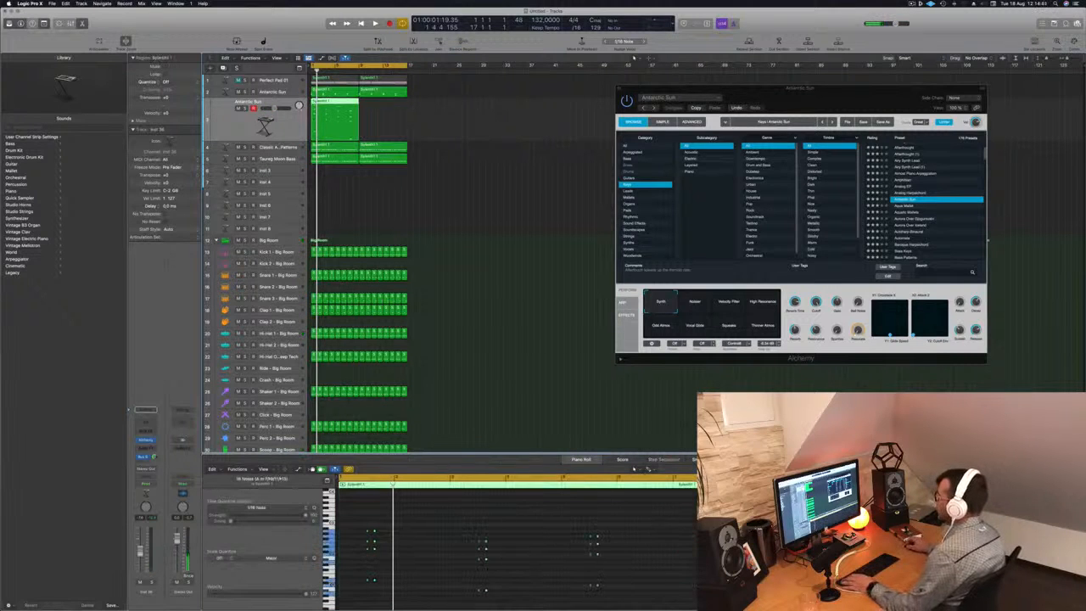
pyautogui.moveTo(280, 142); pyautogui.dragTo(280, 140)
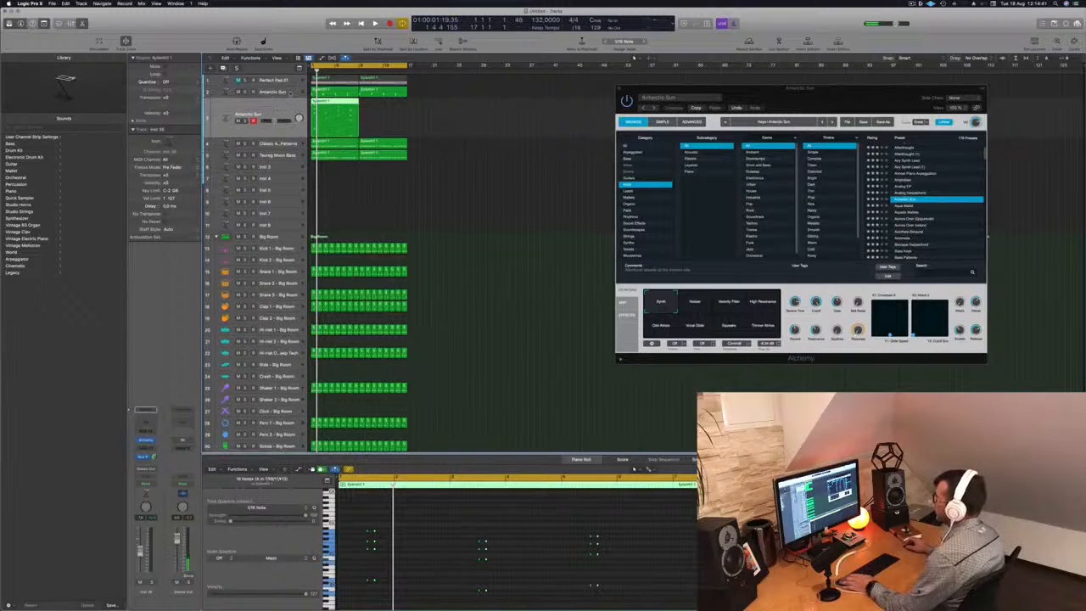
pyautogui.click(290, 91)
pyautogui.click(289, 131)
pyautogui.press('space')
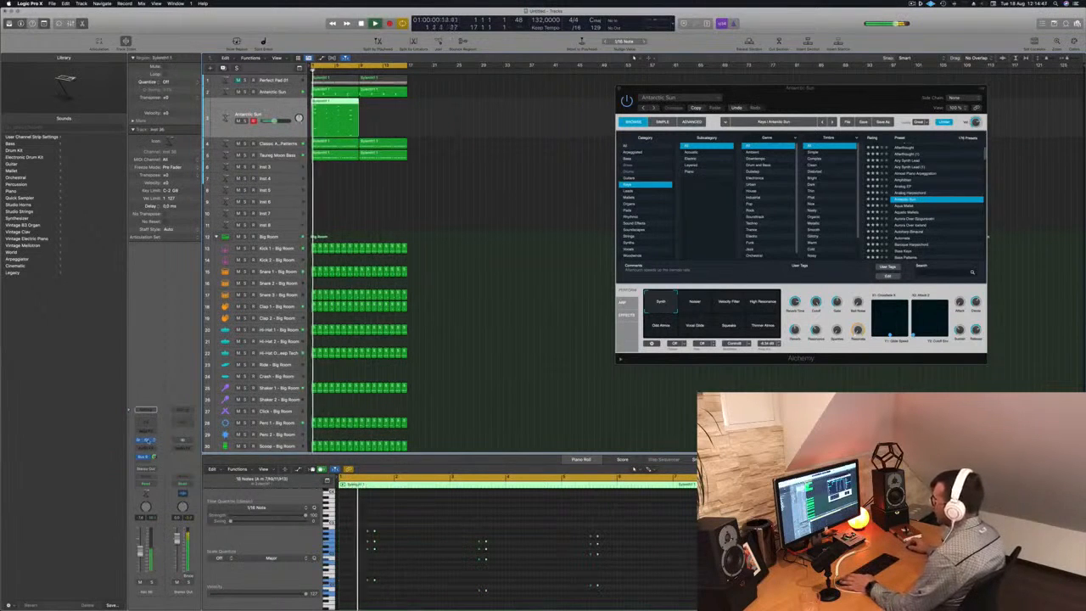
# Step: Open the duplicated track's Alchemy, choose the Rhythmic category and load the Aquatic Pulsations preset, then play from the start
pyautogui.click(148, 440)
pyautogui.moveTo(564, 104); pyautogui.dragTo(780, 119)
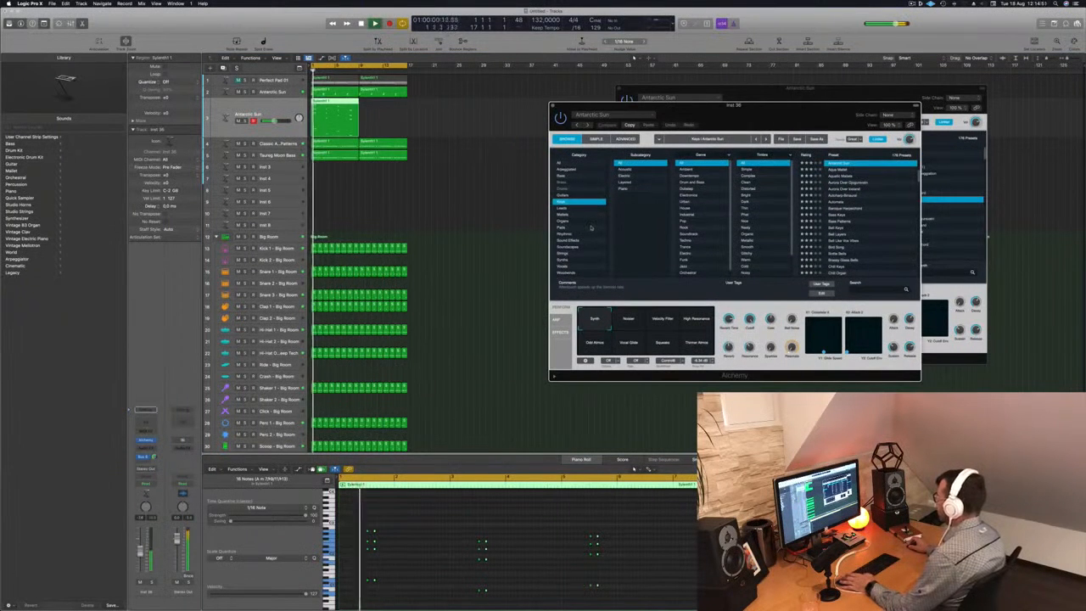
pyautogui.click(580, 233)
pyautogui.press('space')
pyautogui.click(846, 164)
pyautogui.moveTo(764, 108); pyautogui.dragTo(760, 84)
pyautogui.click(436, 562)
pyautogui.press('Return')
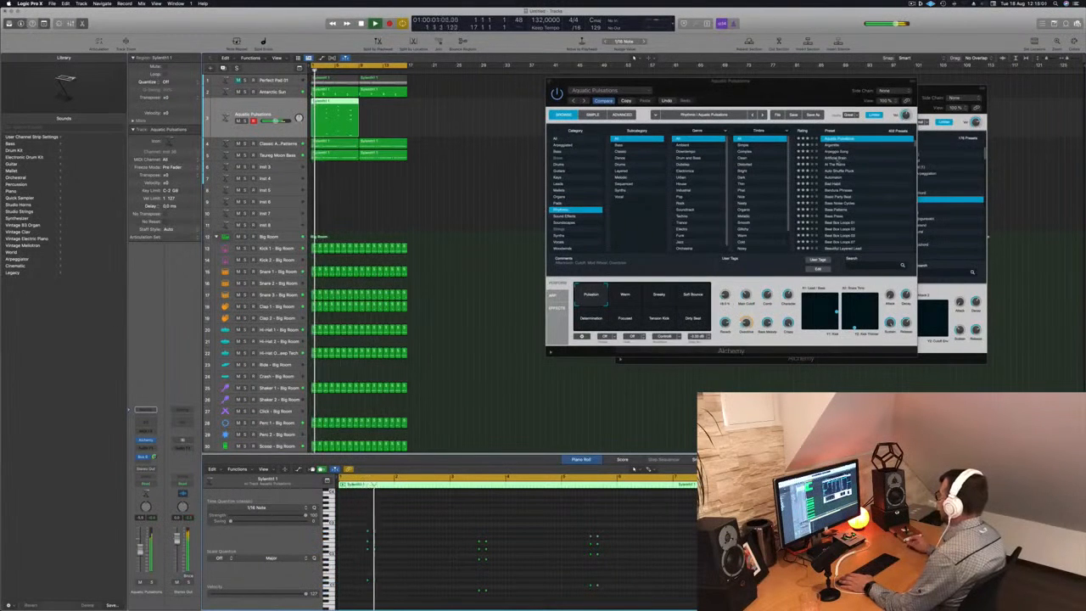
# Step: Audition further Rhythmic presets on the stab part, including Arpeggio Song, Bellscape and Blue Miter
pyautogui.click(837, 153)
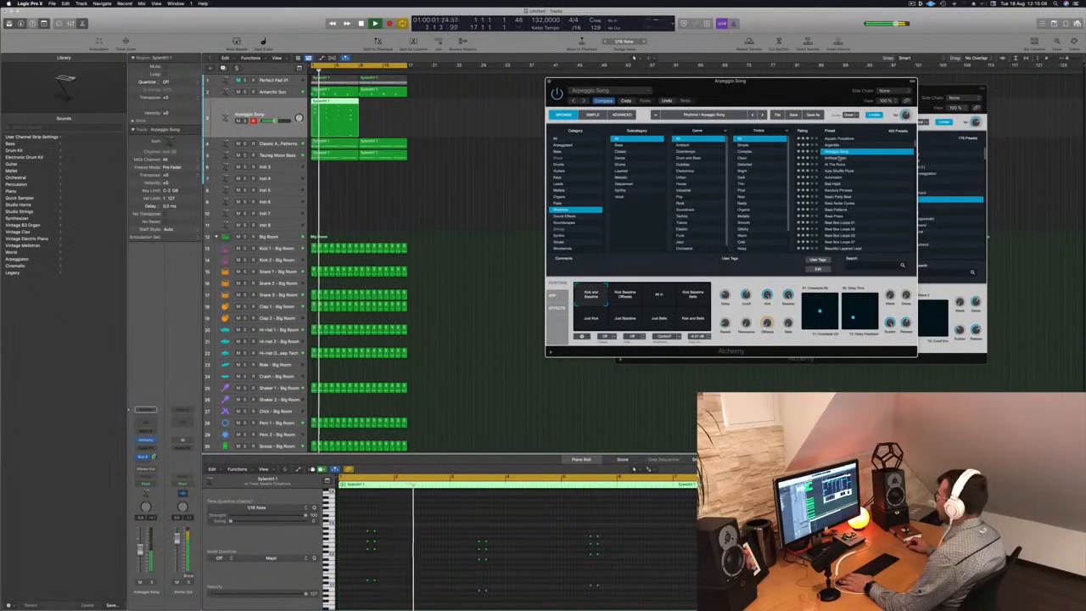
pyautogui.click(838, 157)
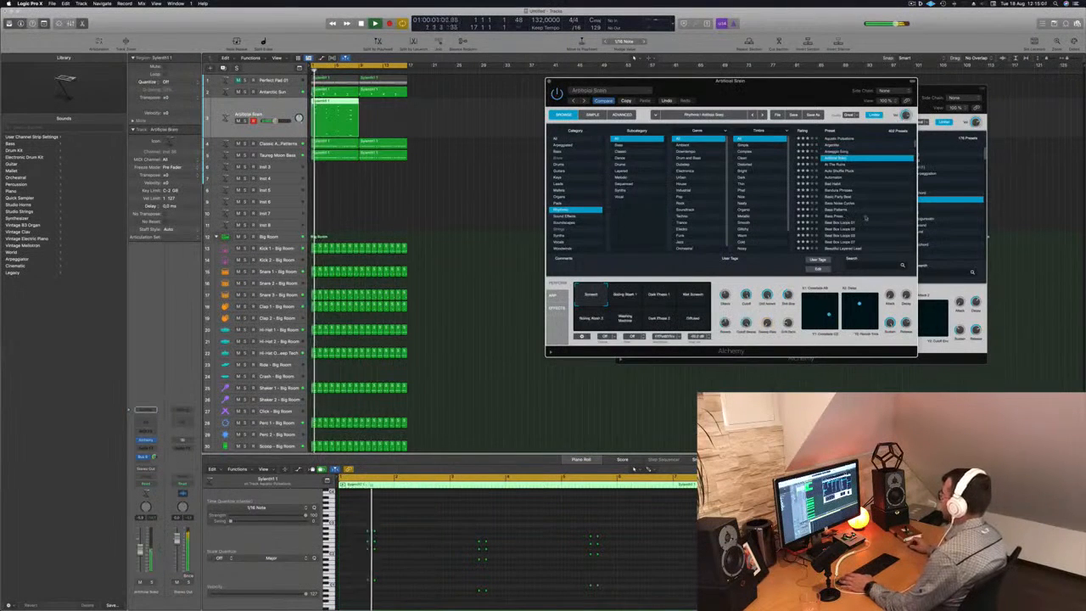
pyautogui.scroll(-3, 872, 220)
pyautogui.click(836, 221)
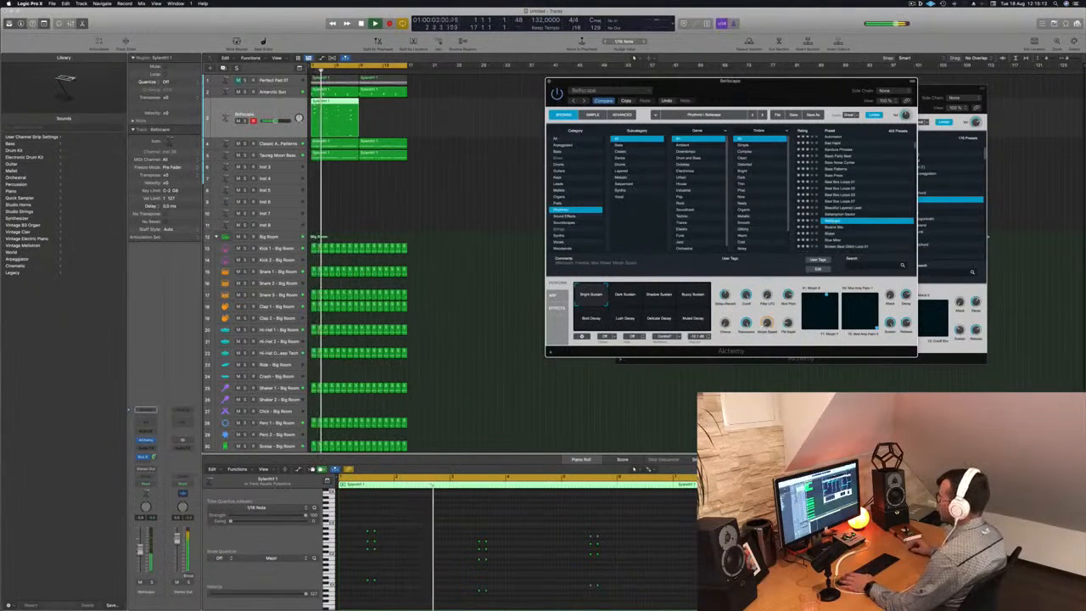
pyautogui.scroll(-2, 865, 196)
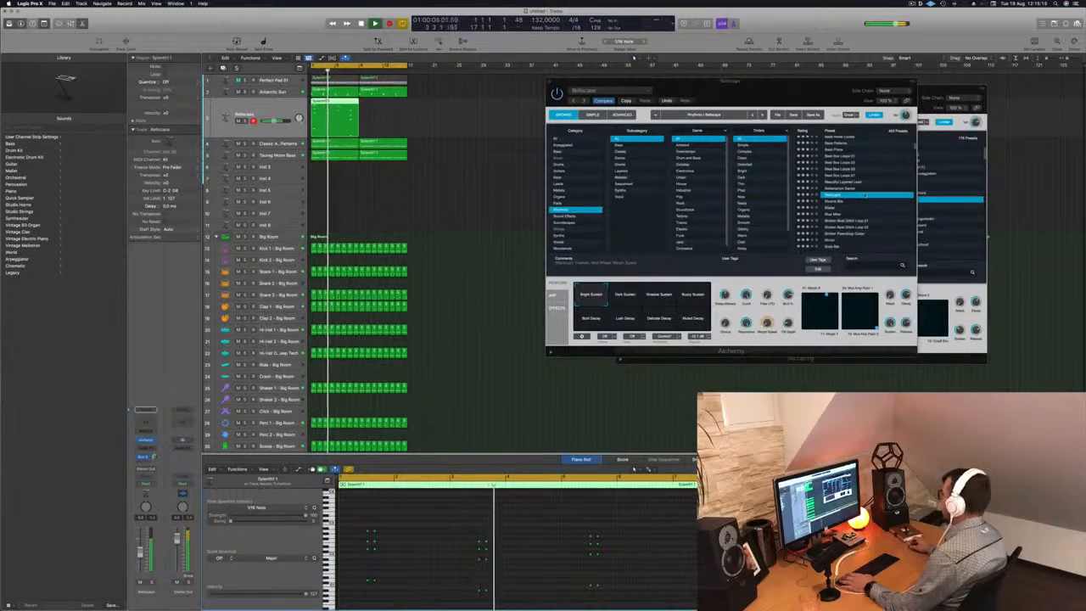
pyautogui.click(838, 213)
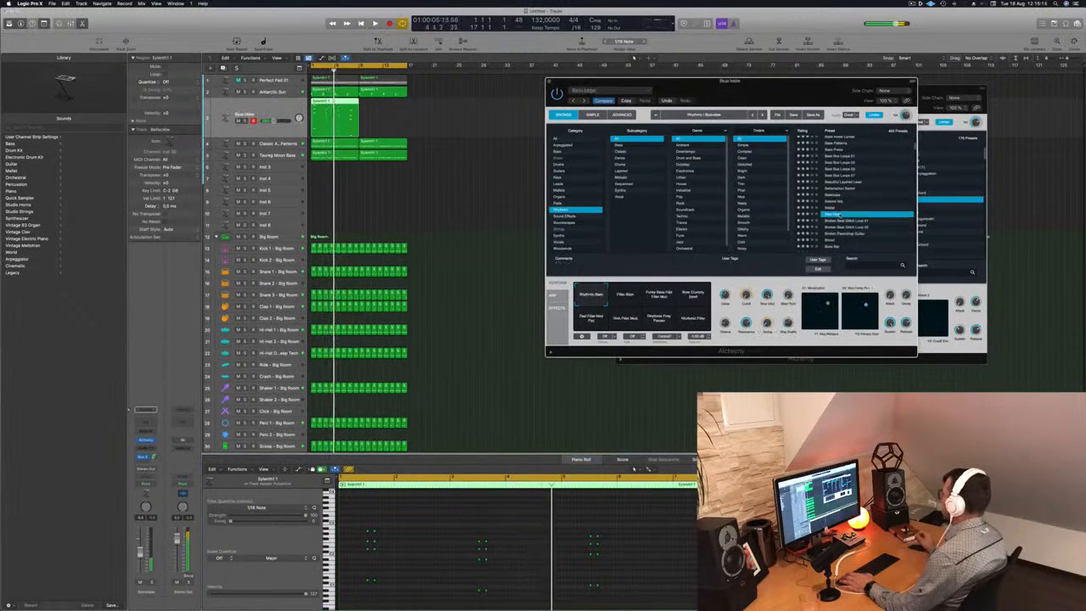
pyautogui.moveTo(841, 88); pyautogui.dragTo(754, 52)
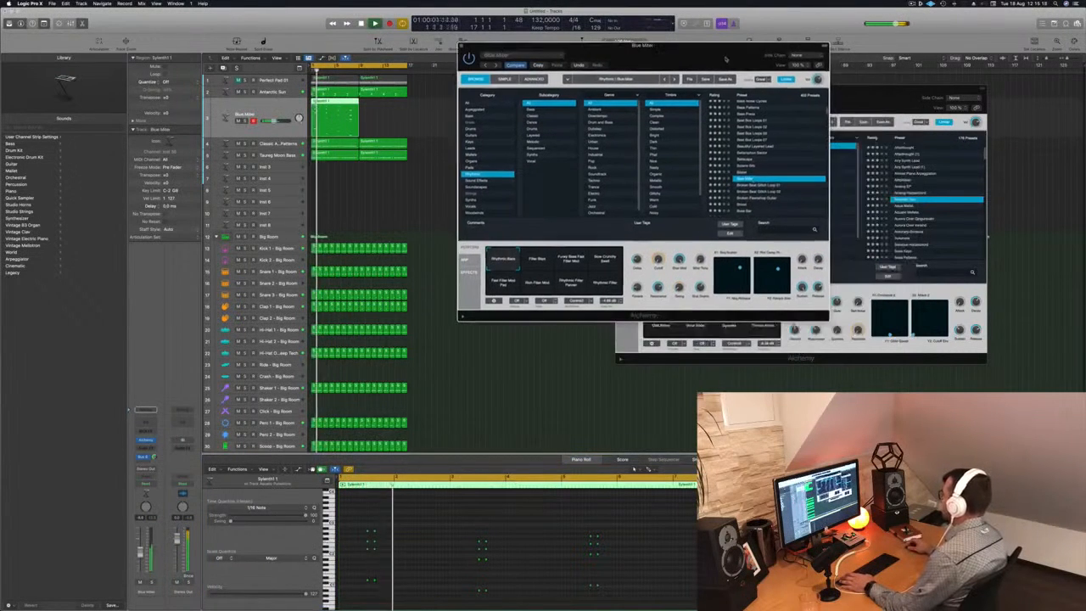
# Step: Audition the Rhythmic presets from Brood through C64 Multiplexer while the loop plays
pyautogui.scroll(-3, 775, 168)
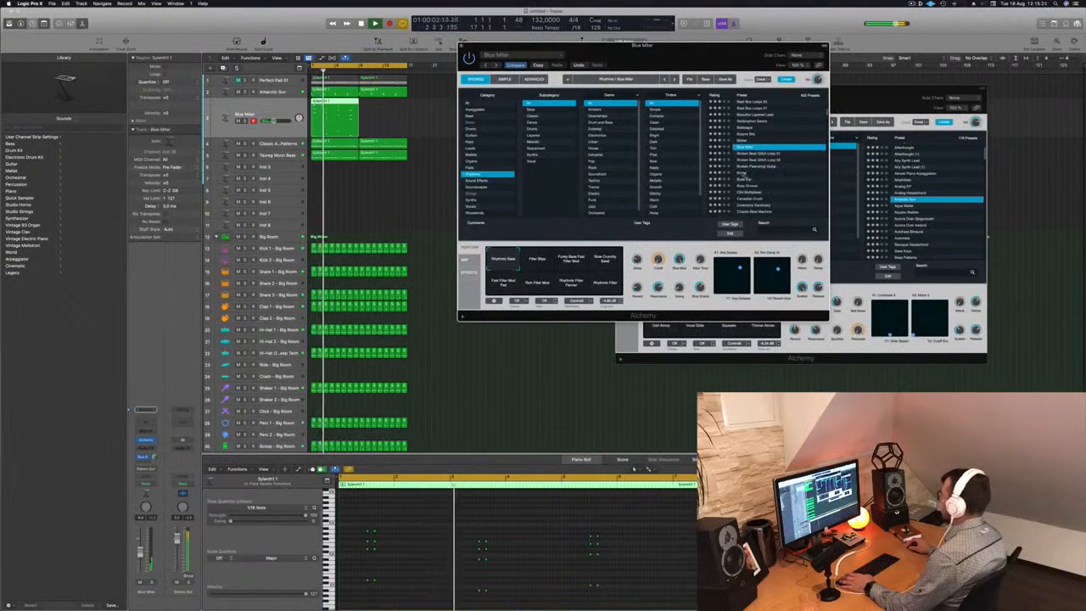
pyautogui.click(742, 174)
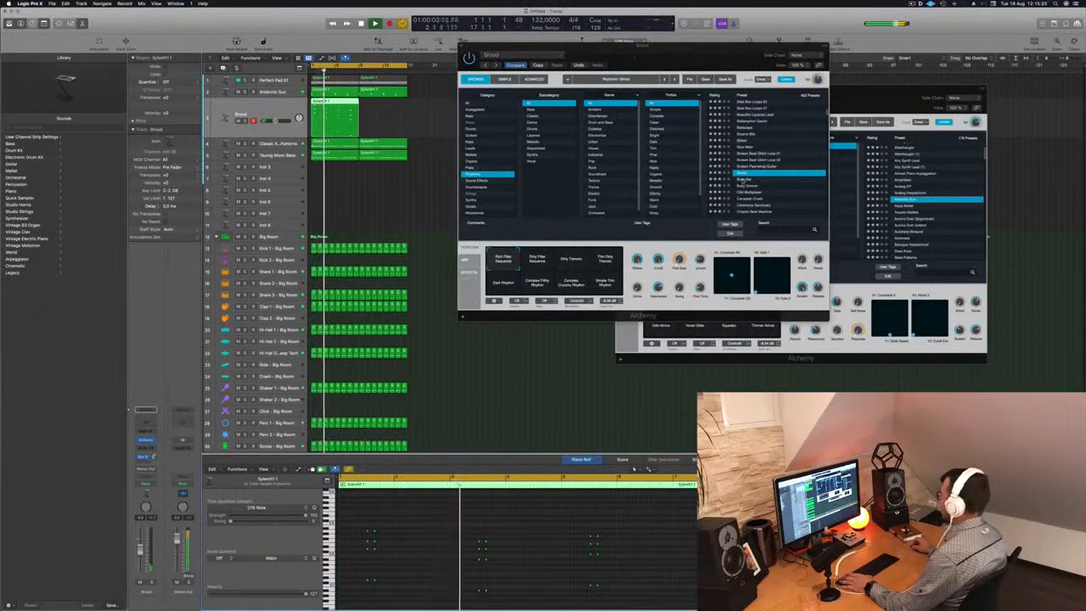
pyautogui.click(740, 180)
pyautogui.scroll(-2, 755, 174)
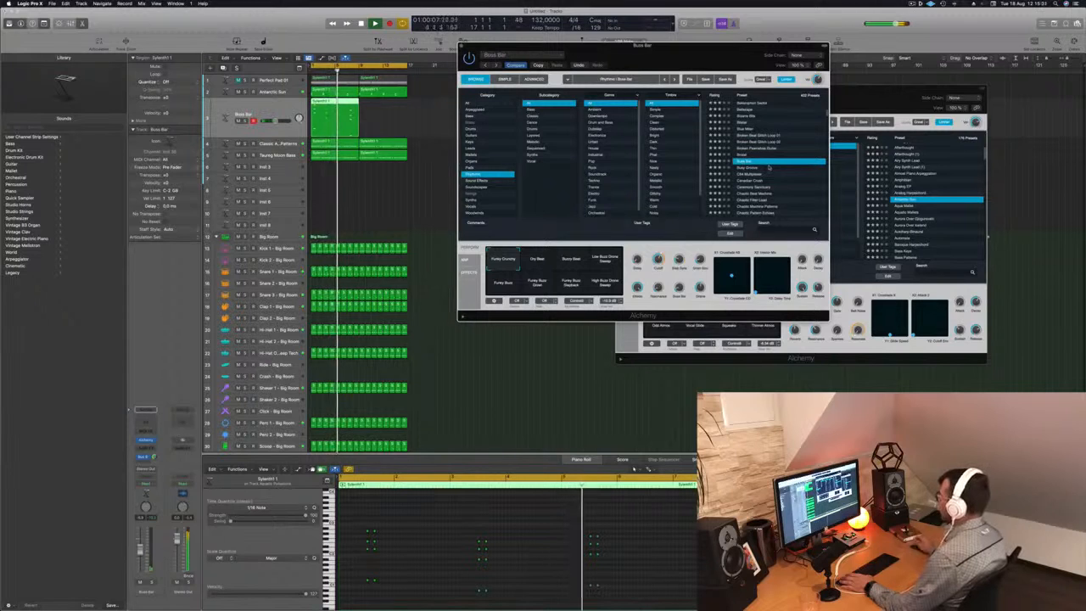
pyautogui.press('Down')
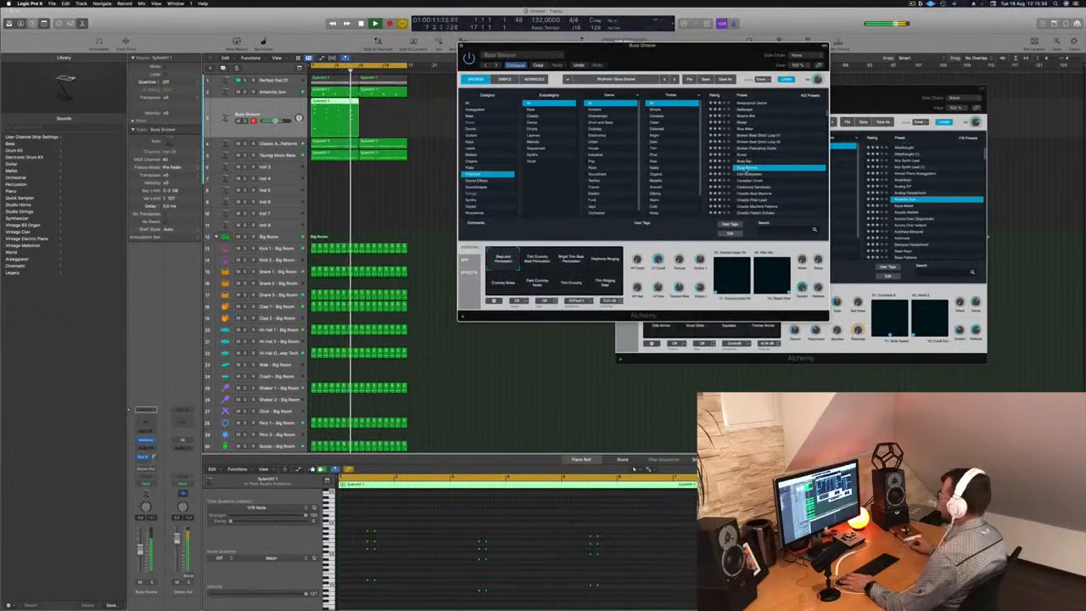
pyautogui.press('Down')
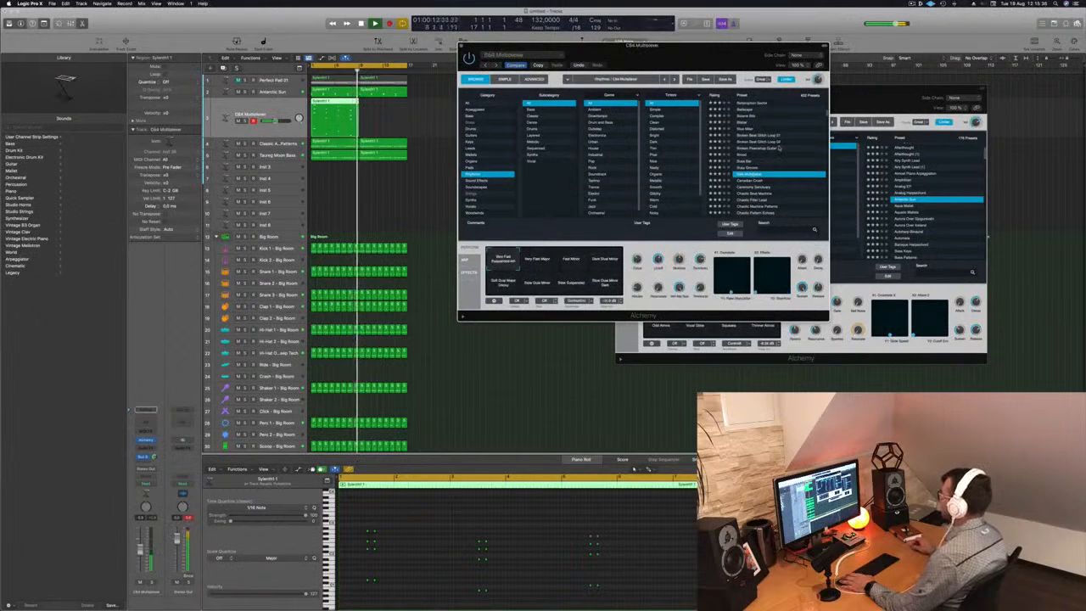
# Step: Copy the stab region to bar 9 and audition the Canadian Crush and Cemetery Sanctuary presets
pyautogui.moveTo(332, 108); pyautogui.dragTo(379, 108)
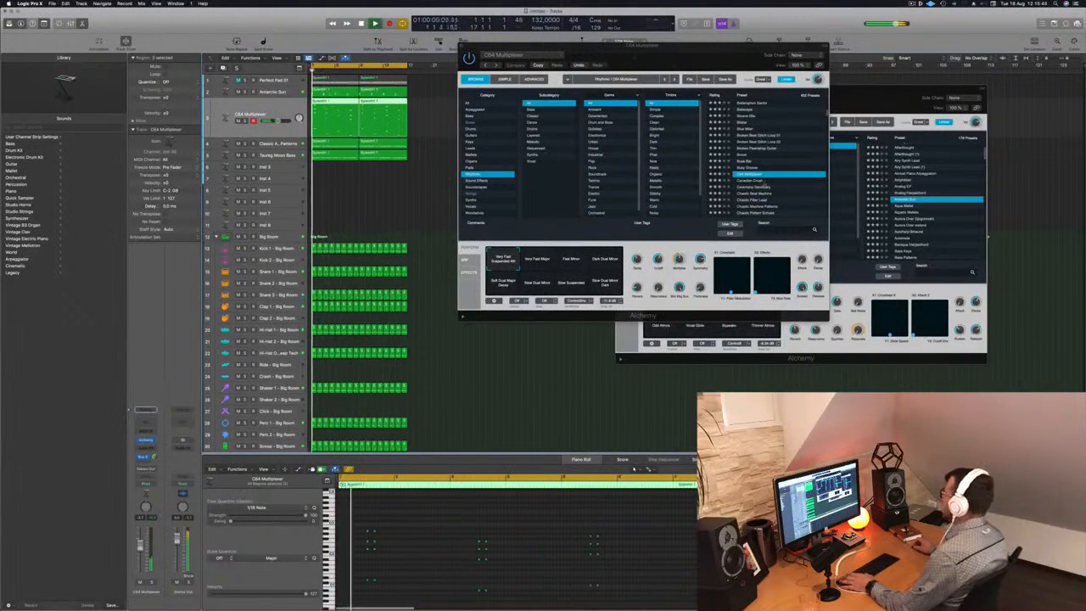
pyautogui.click(755, 182)
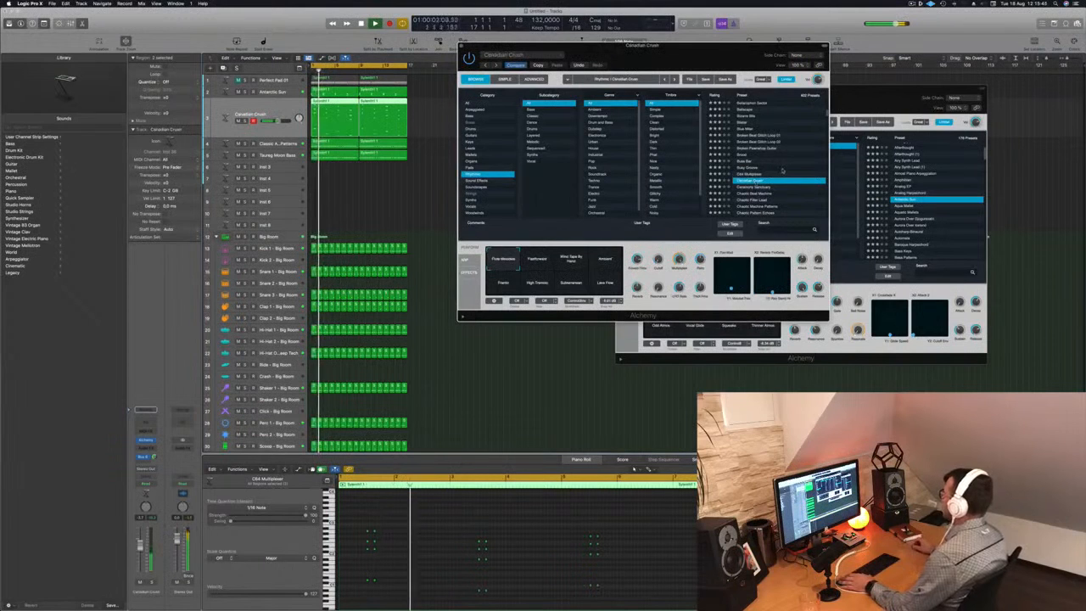
pyautogui.scroll(-2, 768, 178)
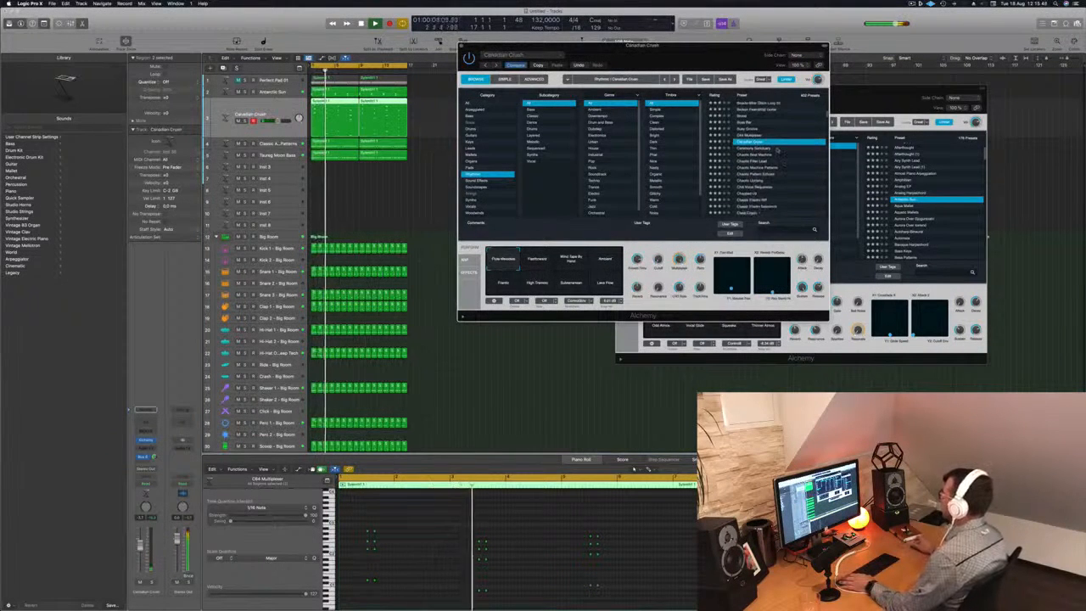
pyautogui.click(757, 149)
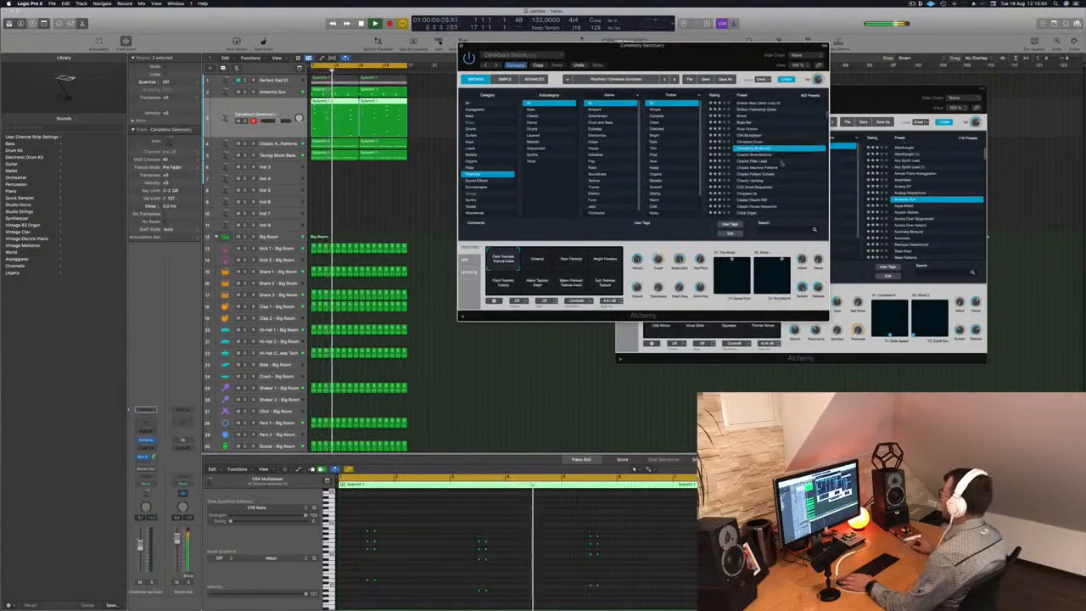
# Step: Audition the Clock Organ preset on the stab part, then load Cluttered Atmosphere
pyautogui.scroll(-1, 792, 167)
pyautogui.scroll(-4, 792, 168)
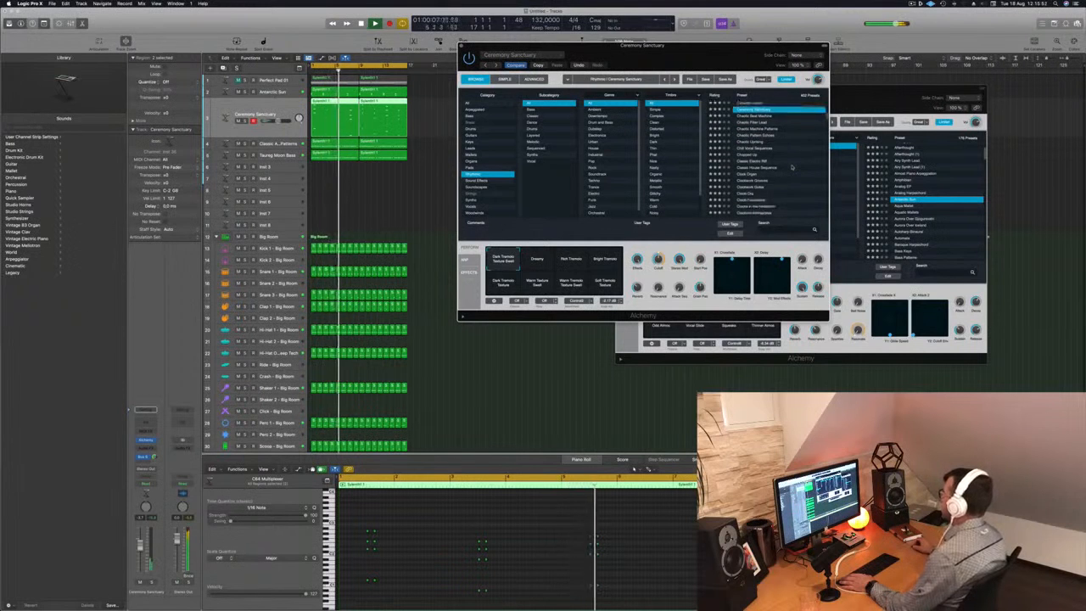
pyautogui.click(755, 150)
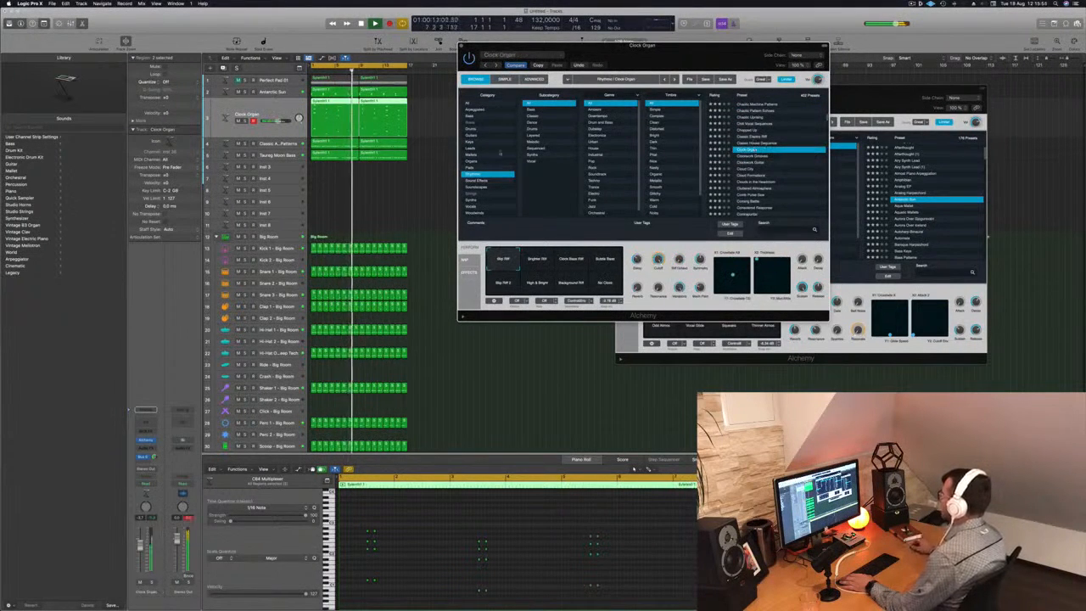
pyautogui.scroll(-2, 814, 169)
pyautogui.scroll(-1, 814, 169)
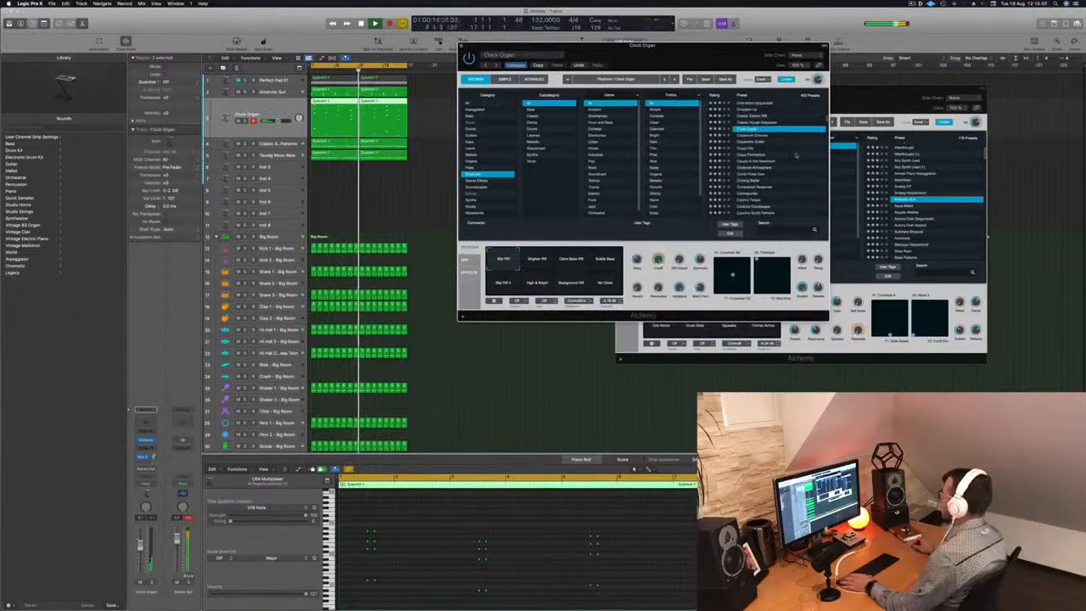
pyautogui.scroll(-1, 797, 158)
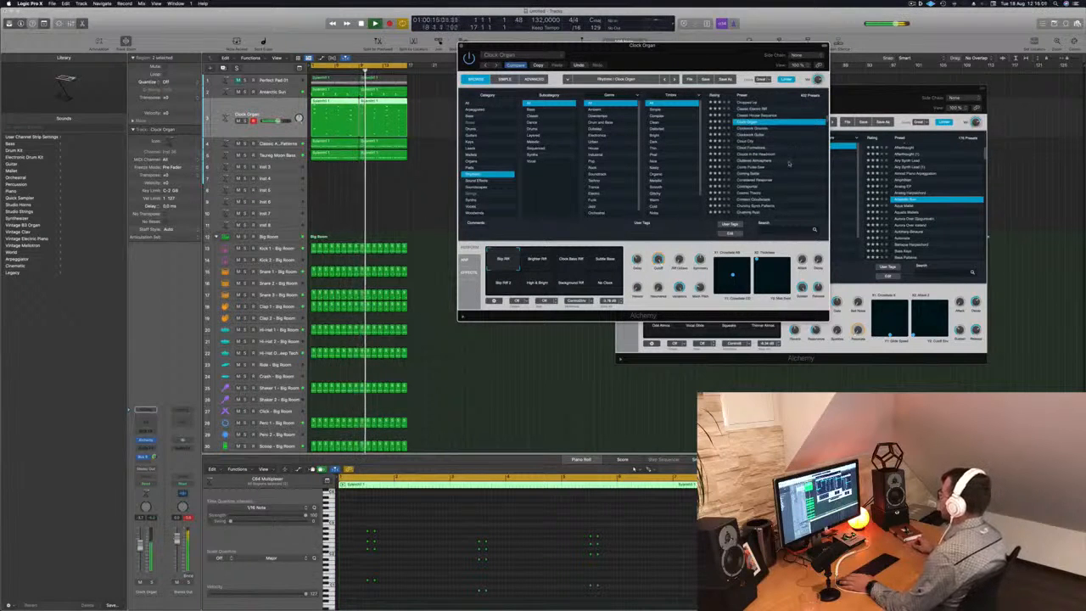
pyautogui.scroll(1, 797, 158)
pyautogui.click(760, 170)
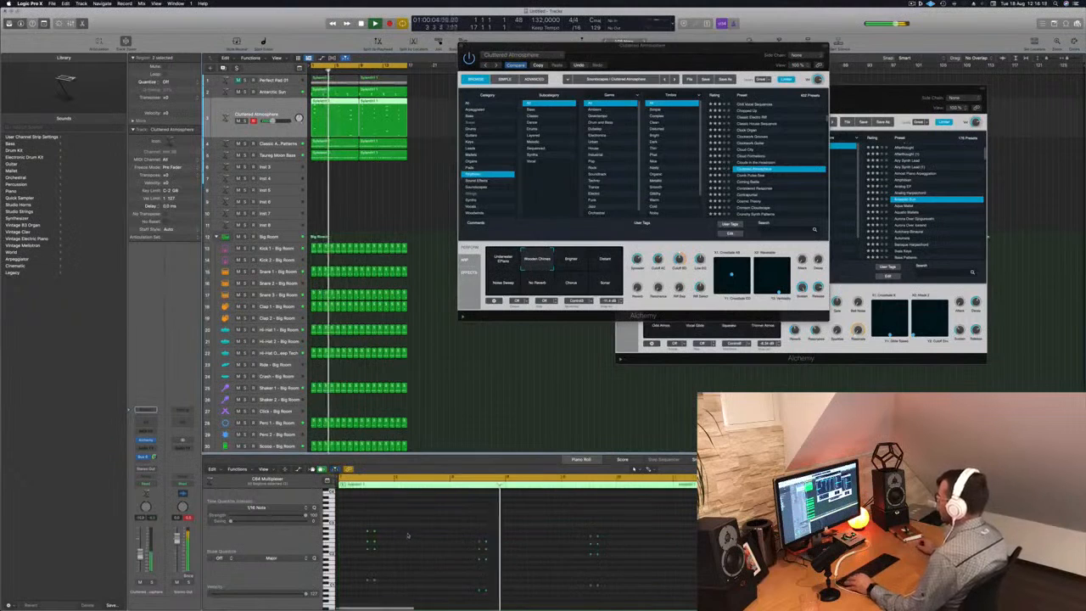
# Step: Select all notes of the stab part and copy them slightly later in each bar to double the chord hits
pyautogui.press('super+a')
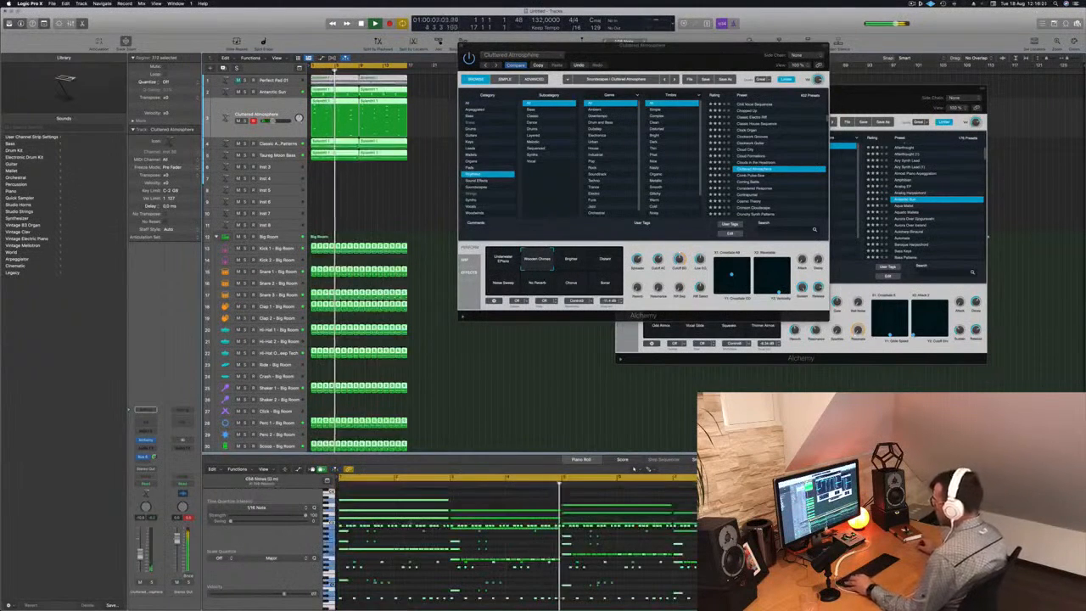
pyautogui.press('shift+super+a')
pyautogui.press('super+a')
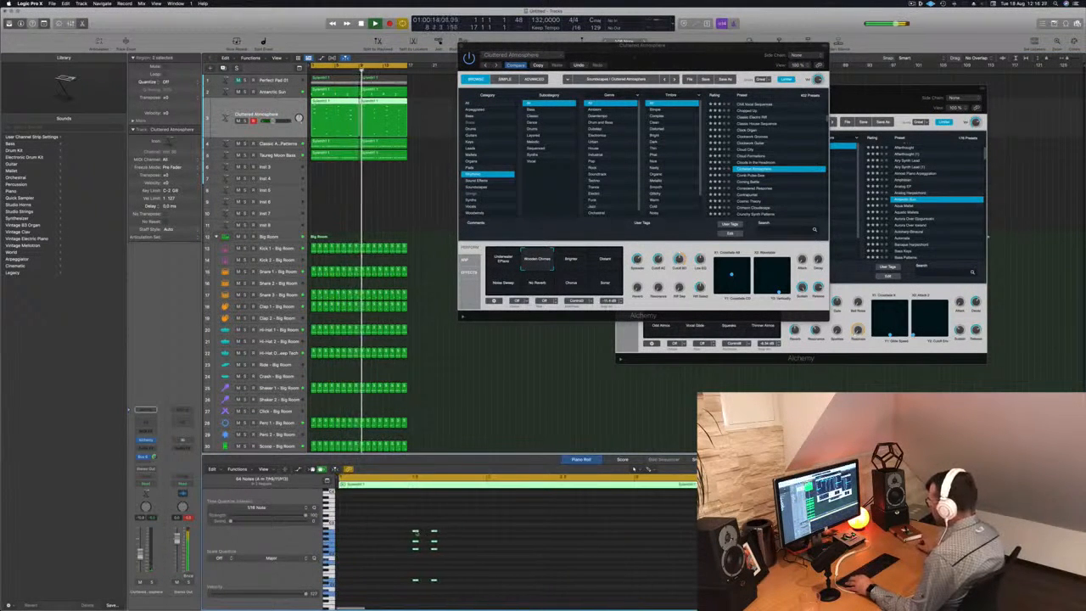
pyautogui.moveTo(417, 531); pyautogui.dragTo(452, 531)
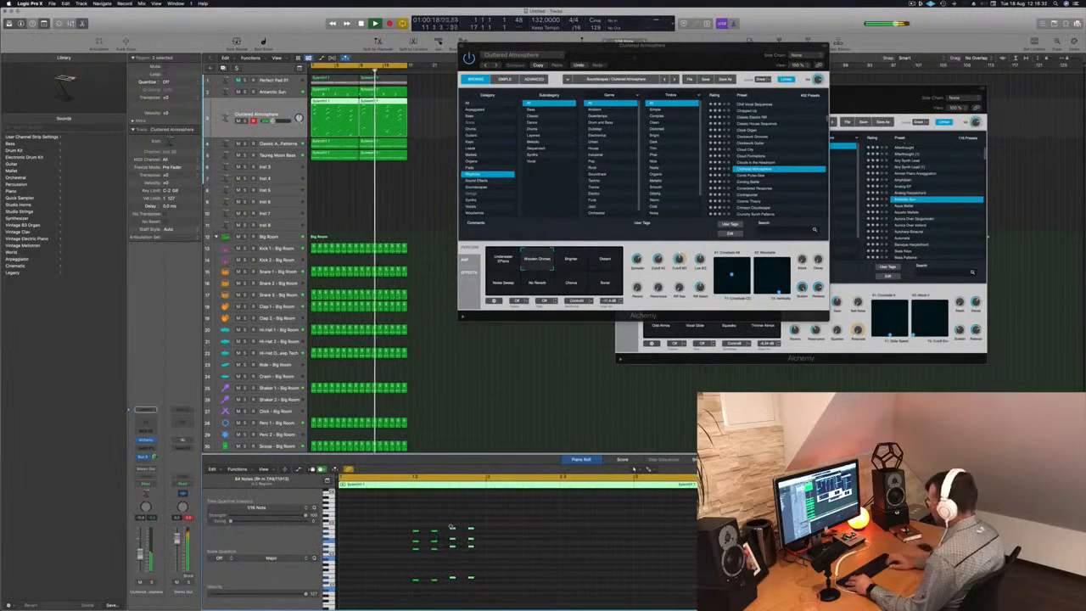
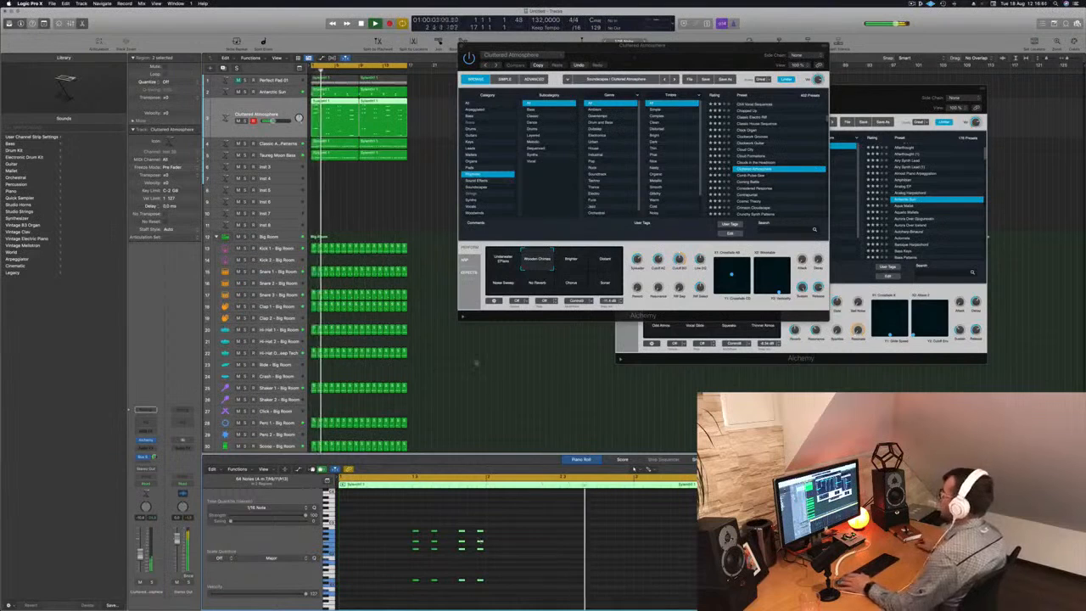
# Step: Audition Cluttered Atmosphere's Distant and Noise Sweep variations, raise the part's volume, and choose the No Reverb variation
pyautogui.moveTo(704, 53); pyautogui.dragTo(681, 95)
pyautogui.click(610, 302)
pyautogui.click(633, 303)
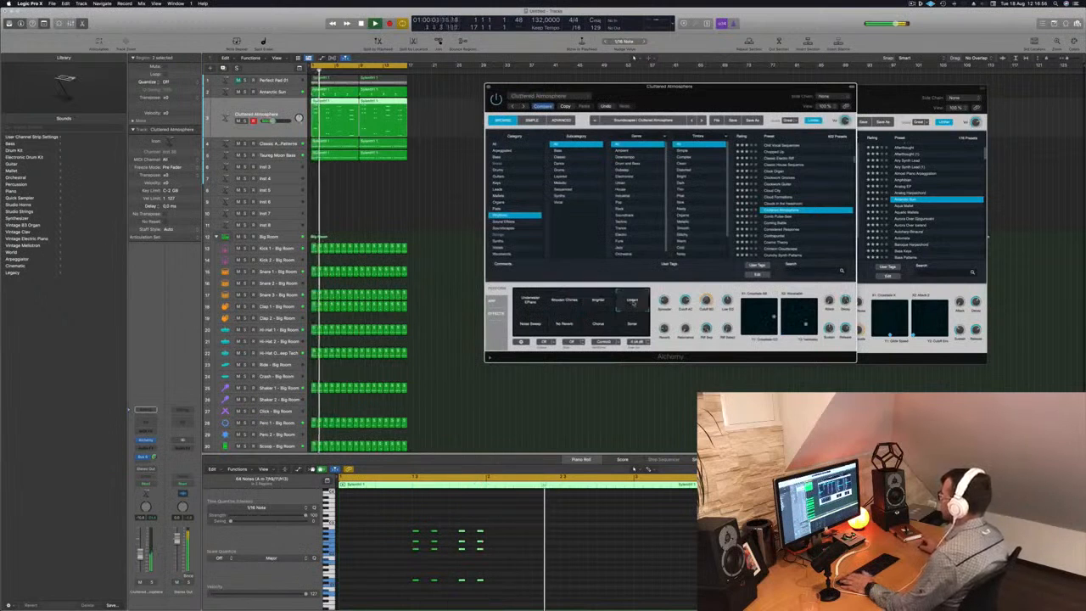
pyautogui.press('space')
pyautogui.press('space')
pyautogui.moveTo(140, 554); pyautogui.dragTo(140, 541)
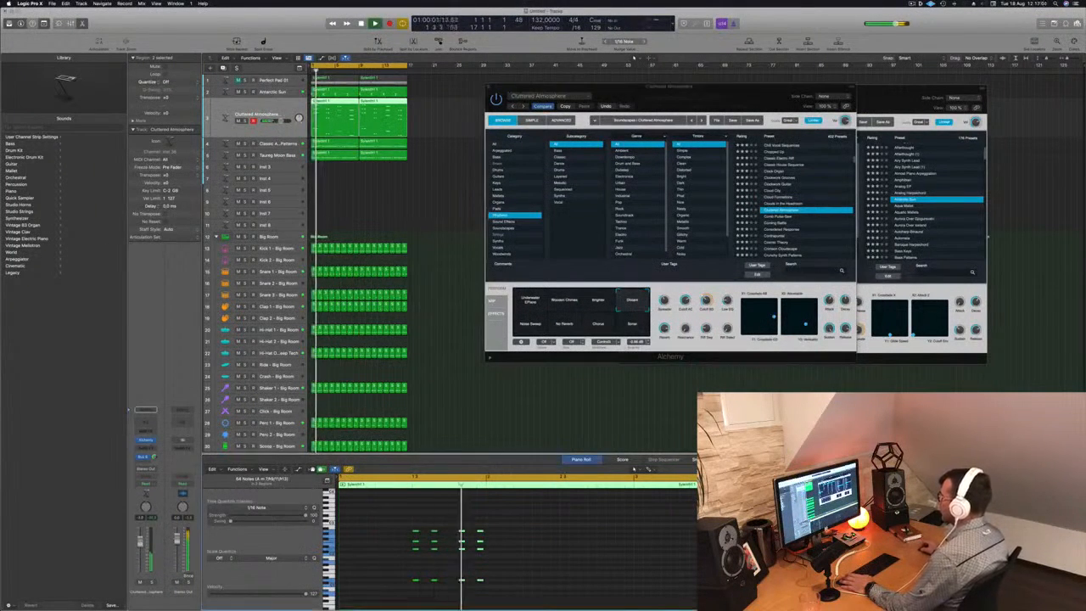
pyautogui.click(526, 329)
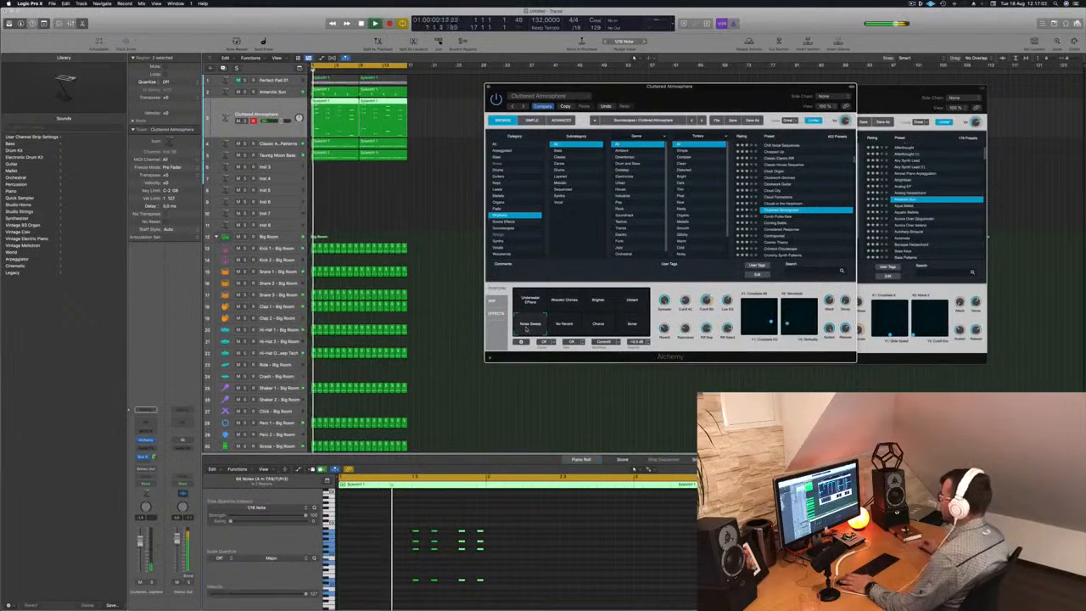
pyautogui.click(560, 325)
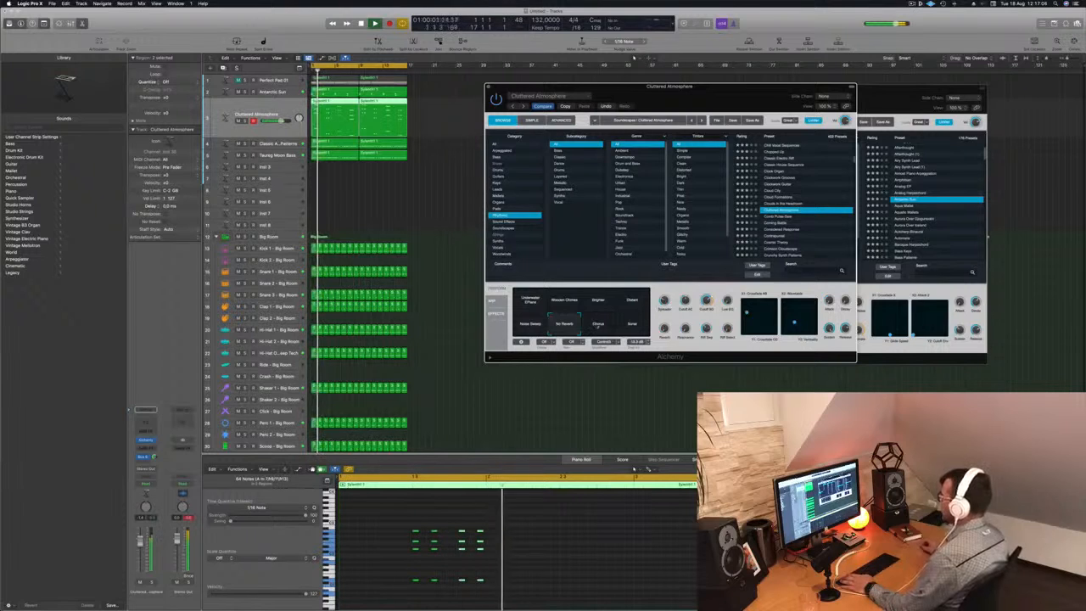
# Step: Close both open Alchemy windows and deselect the regions in the arrangement
pyautogui.click(543, 560)
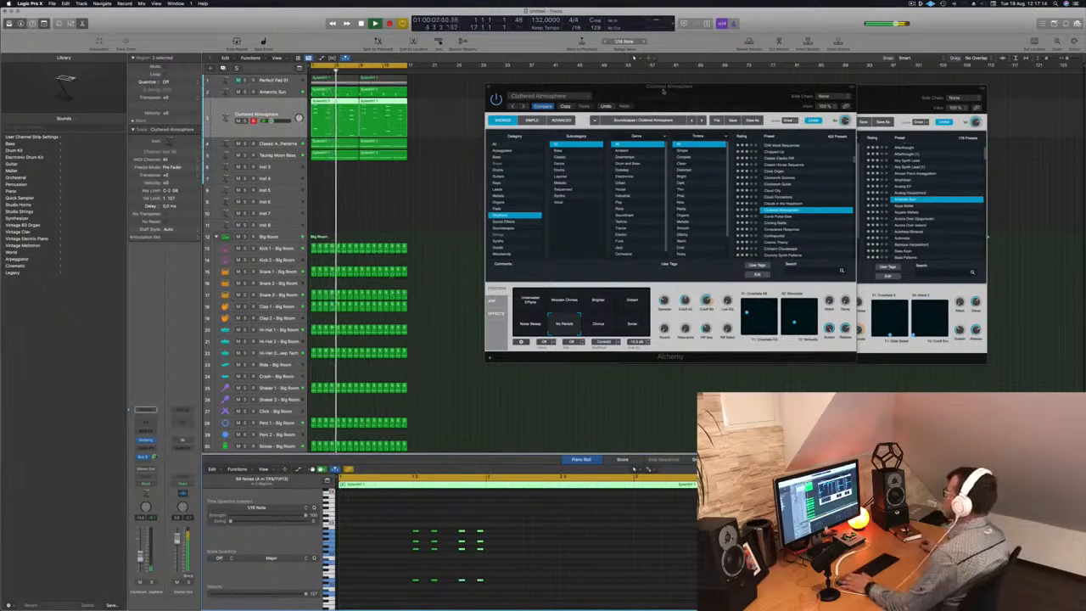
pyautogui.moveTo(661, 90); pyautogui.dragTo(591, 133)
pyautogui.click(420, 129)
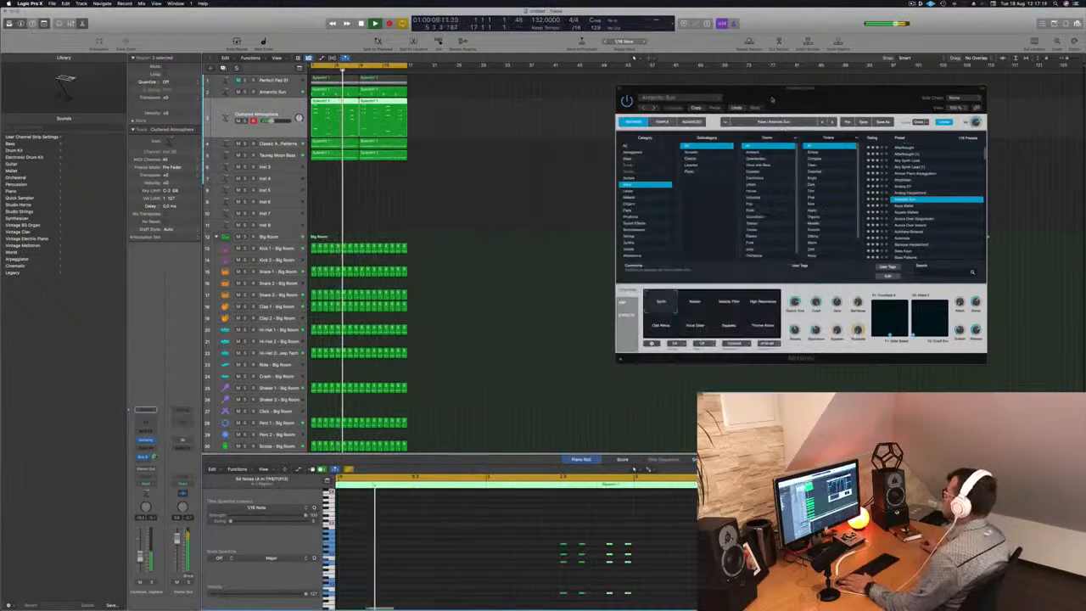
pyautogui.moveTo(657, 89); pyautogui.dragTo(614, 91)
pyautogui.click(575, 91)
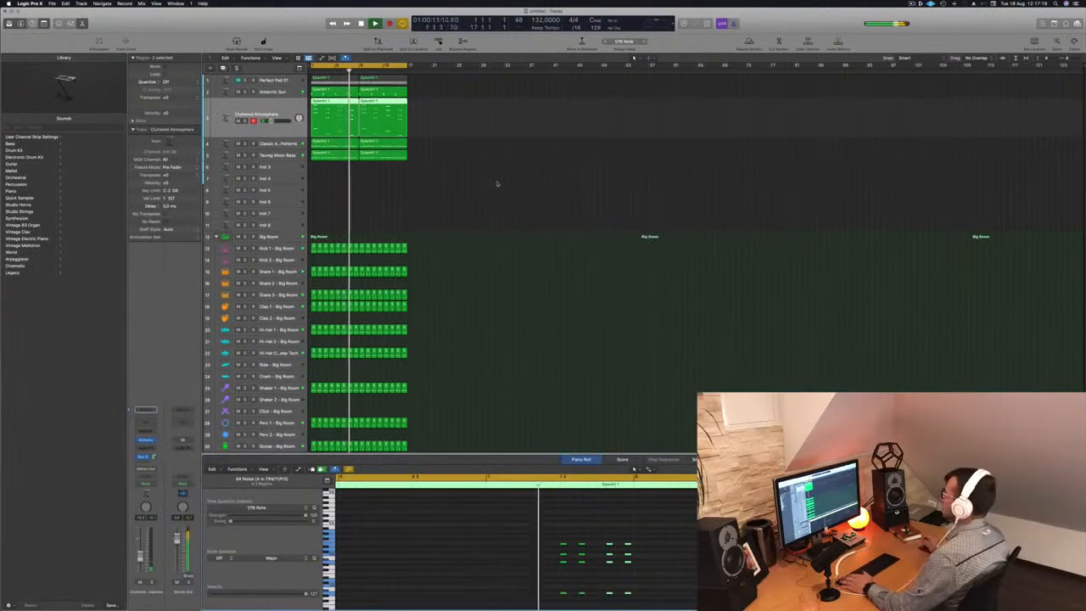
pyautogui.click(499, 183)
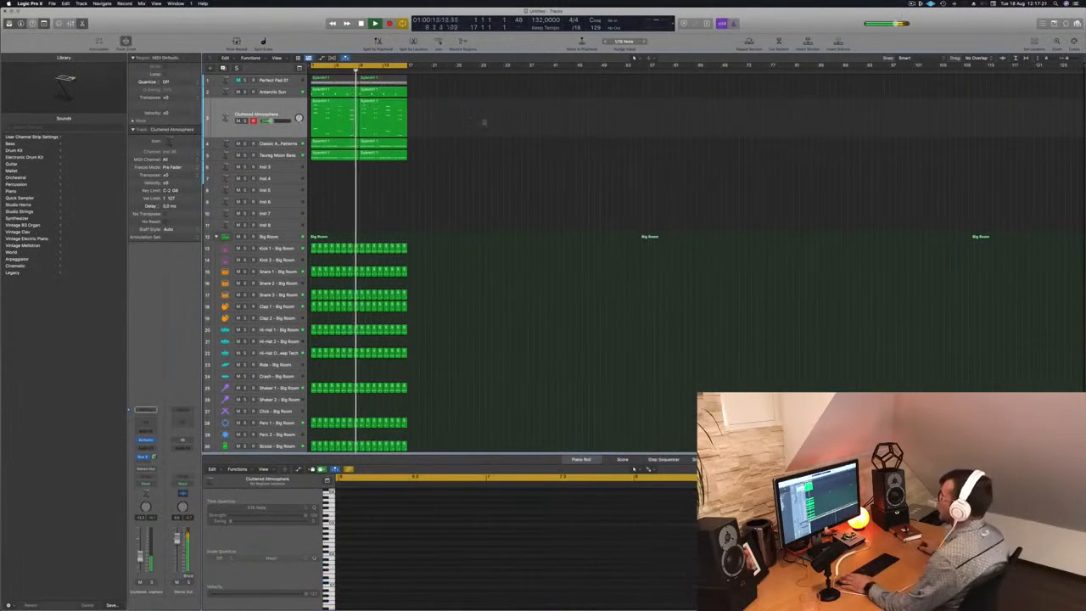
pyautogui.click(270, 110)
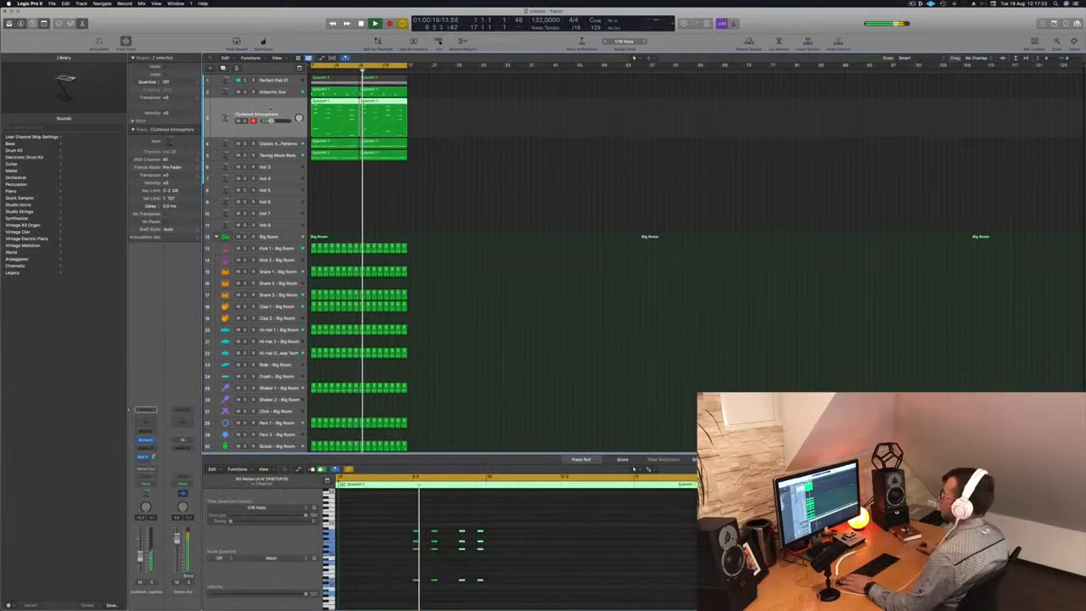
pyautogui.press('super+shift+a')
pyautogui.click(270, 115)
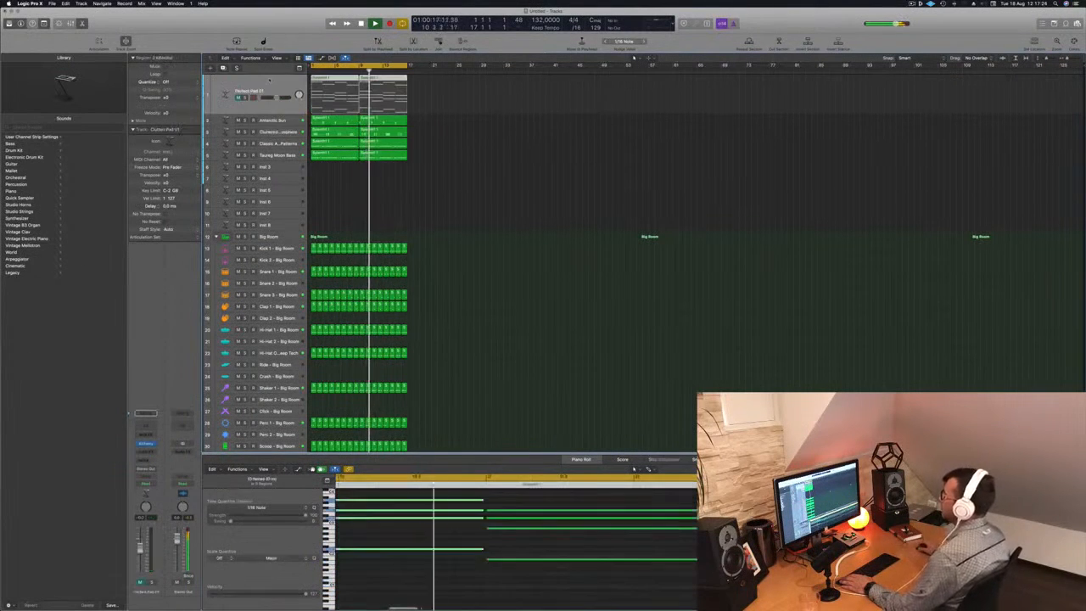
pyautogui.click(272, 91)
# Step: Duplicate the Cluttered Atmosphere track with its settings, copy the first region of the Classic bass patterns track onto it, and play it
pyautogui.click(289, 133)
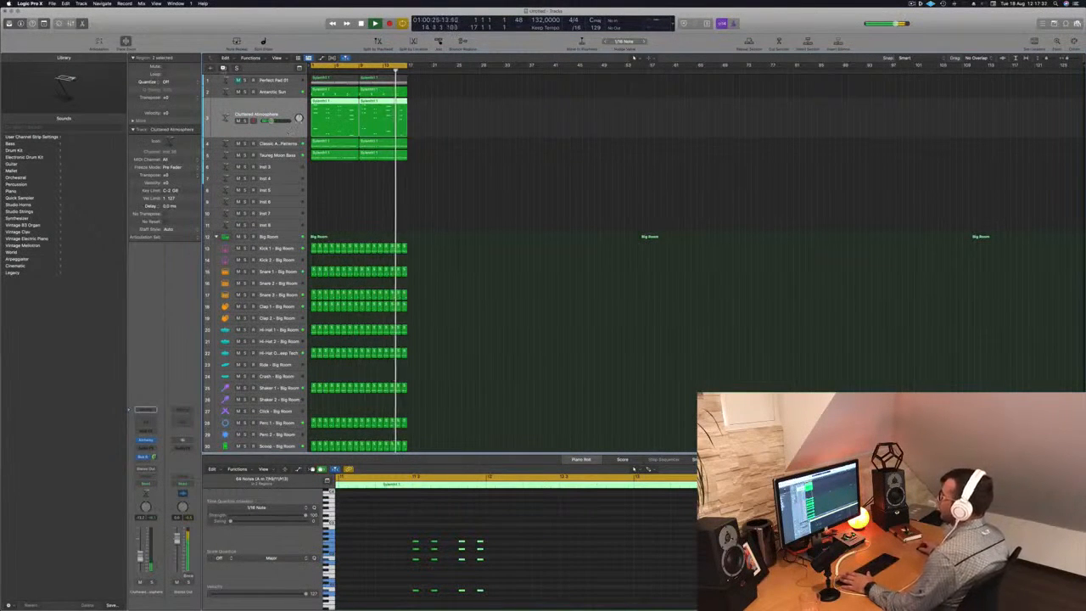
pyautogui.press('alt+super+s')
pyautogui.moveTo(322, 159); pyautogui.dragTo(324, 133)
pyautogui.press('space')
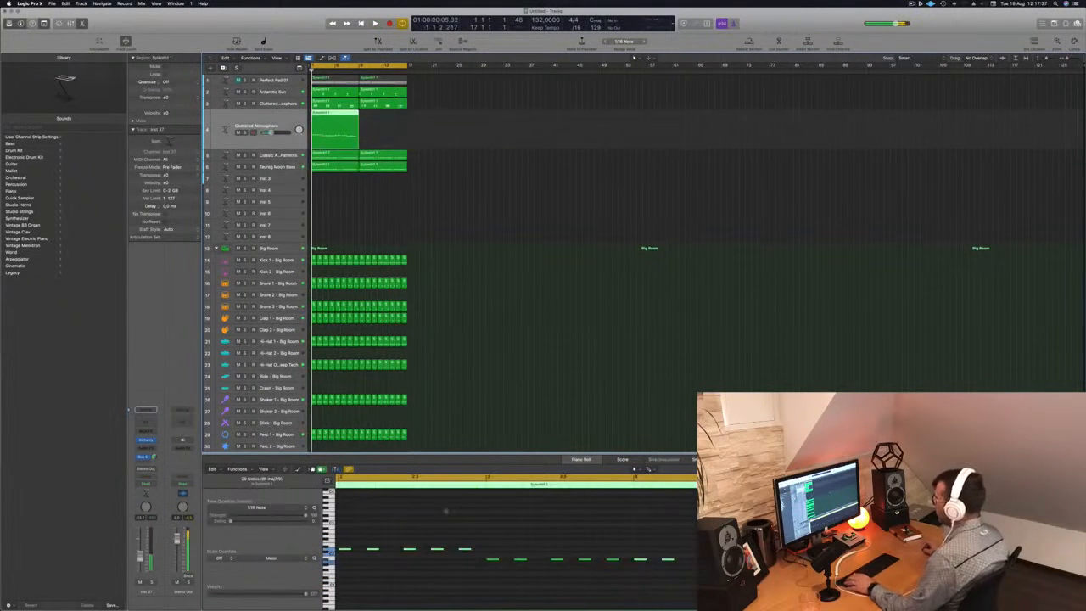
pyautogui.press('space')
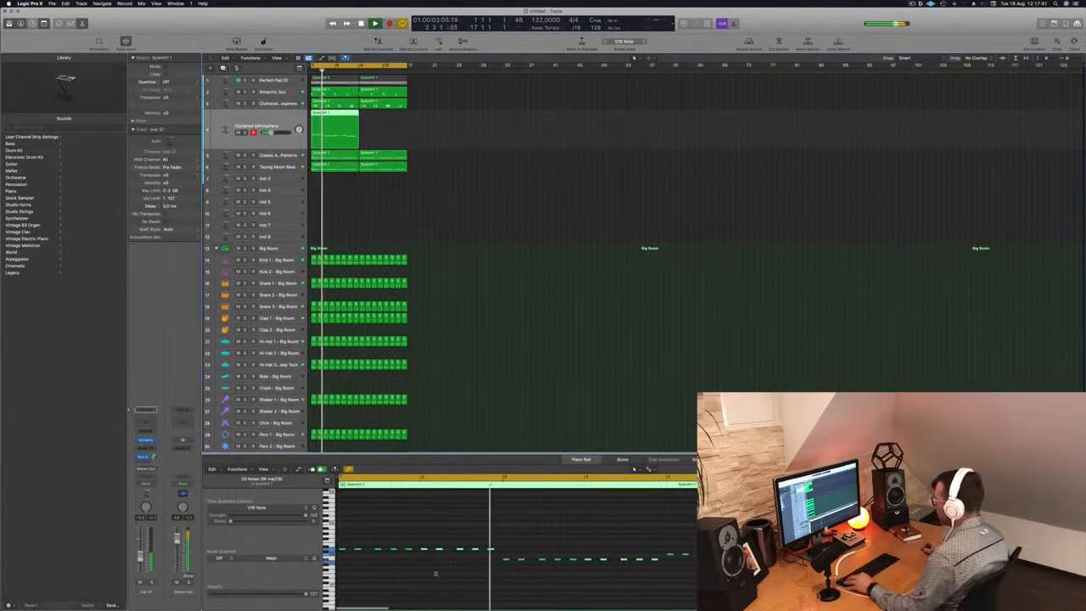
# Step: Delete the surplus notes in the copied bass line so only pairs of hits remain, and play it from the start
pyautogui.press('space')
pyautogui.click(370, 557)
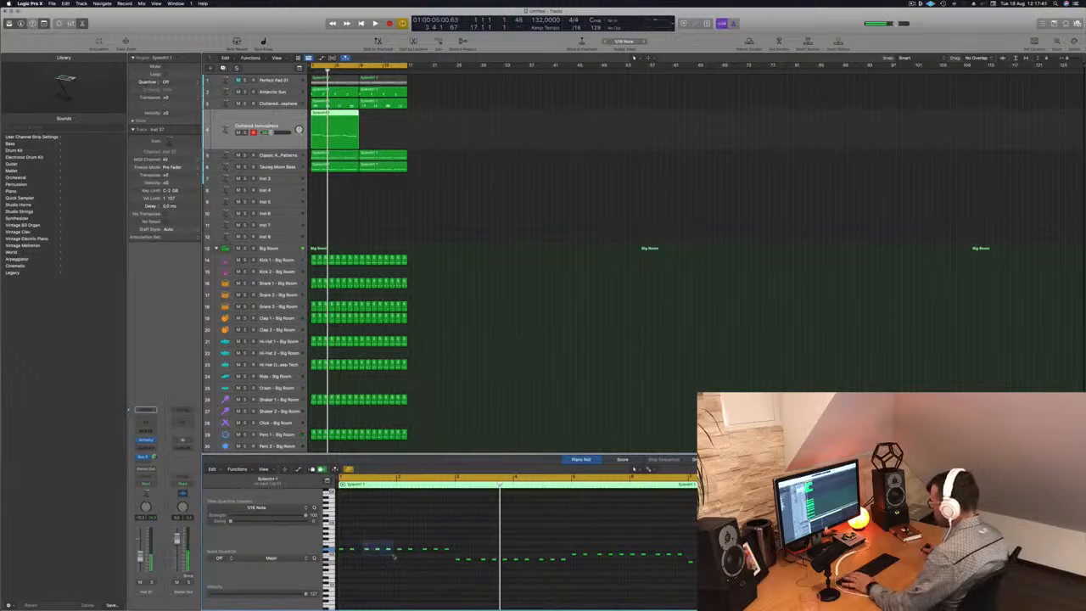
pyautogui.moveTo(393, 555); pyautogui.dragTo(398, 556)
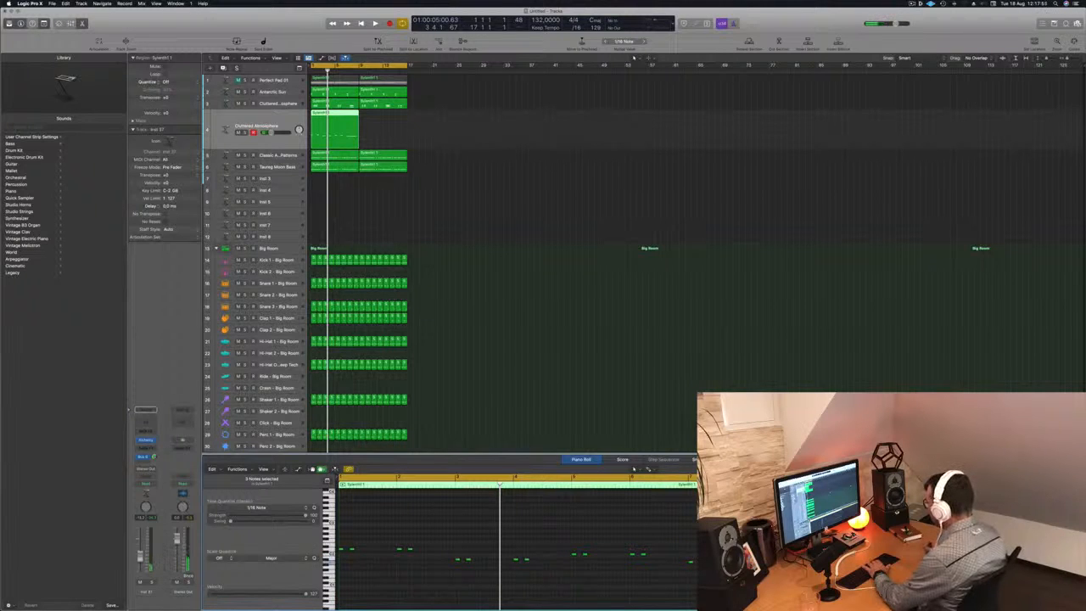
pyautogui.press('Return')
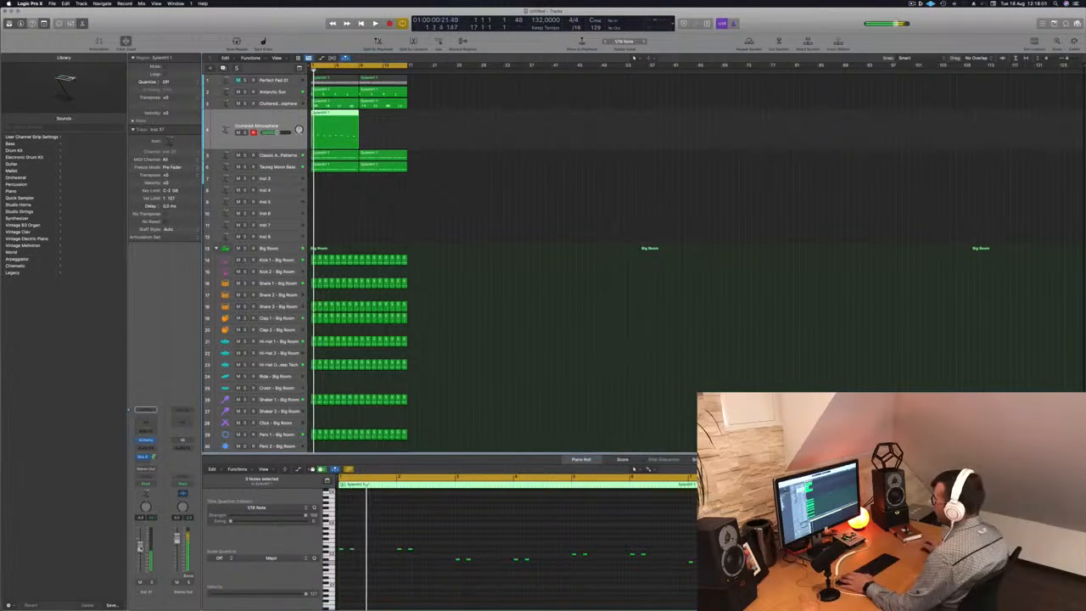
pyautogui.press('space')
pyautogui.press('space')
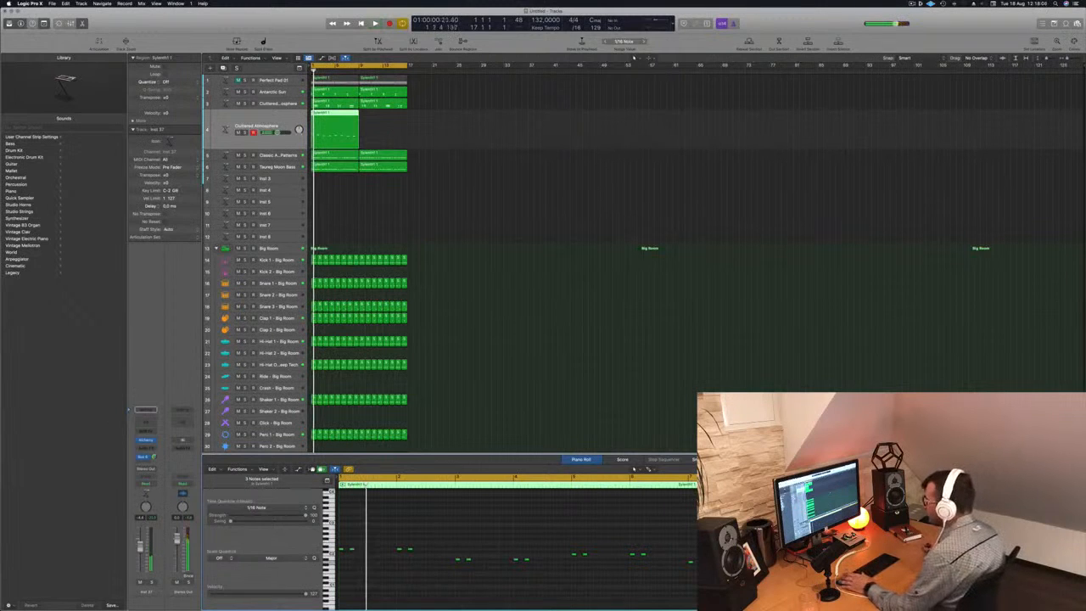
pyautogui.press('space')
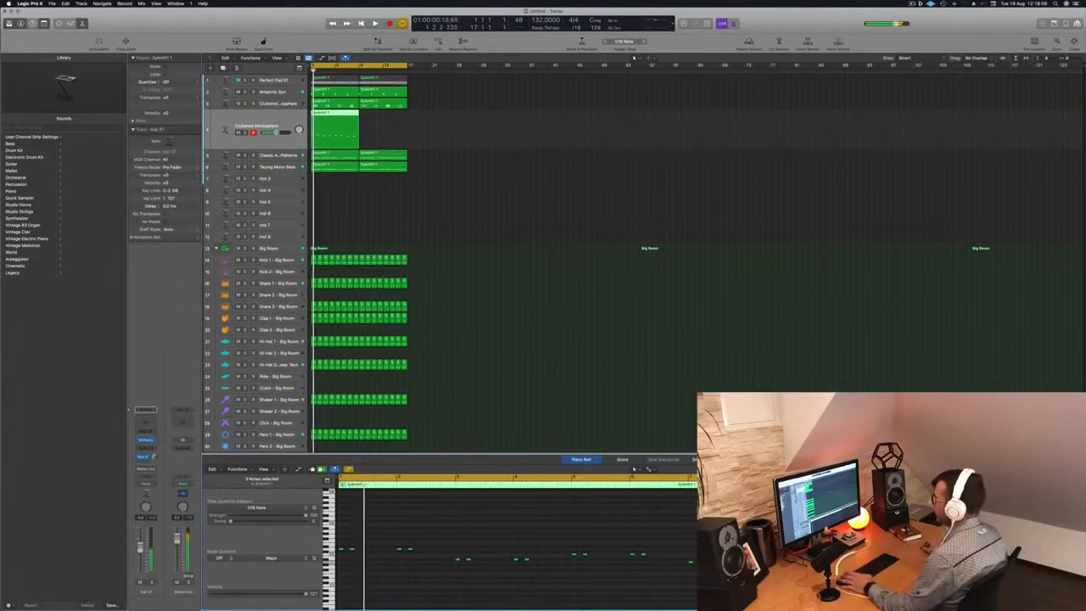
# Step: Open the new track's Alchemy and browse the Mallets and Bass preset categories
pyautogui.click(145, 441)
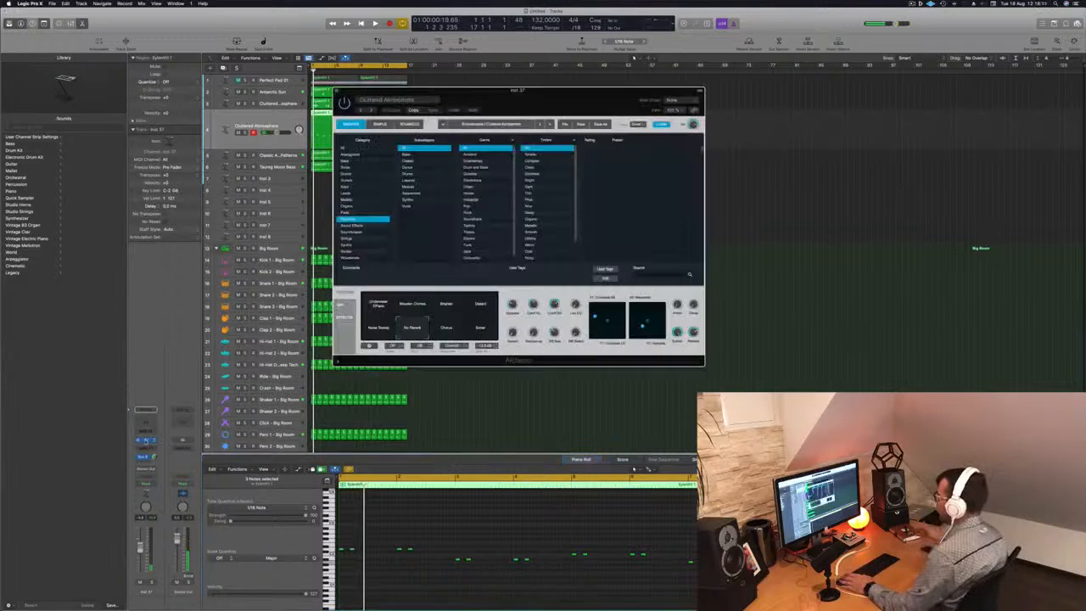
pyautogui.moveTo(548, 100); pyautogui.dragTo(679, 105)
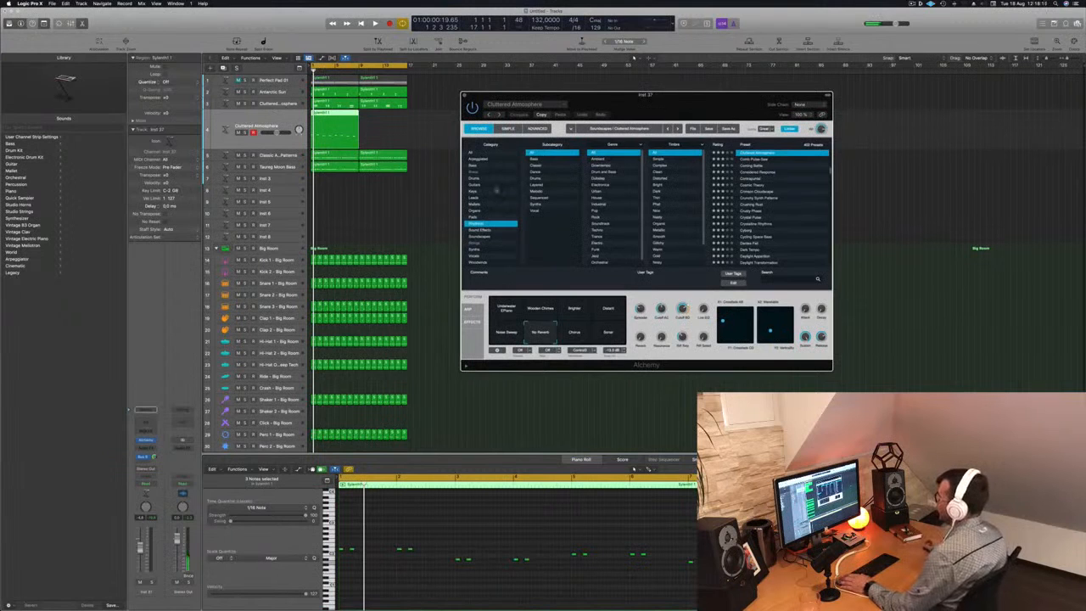
pyautogui.click(488, 205)
pyautogui.press('space')
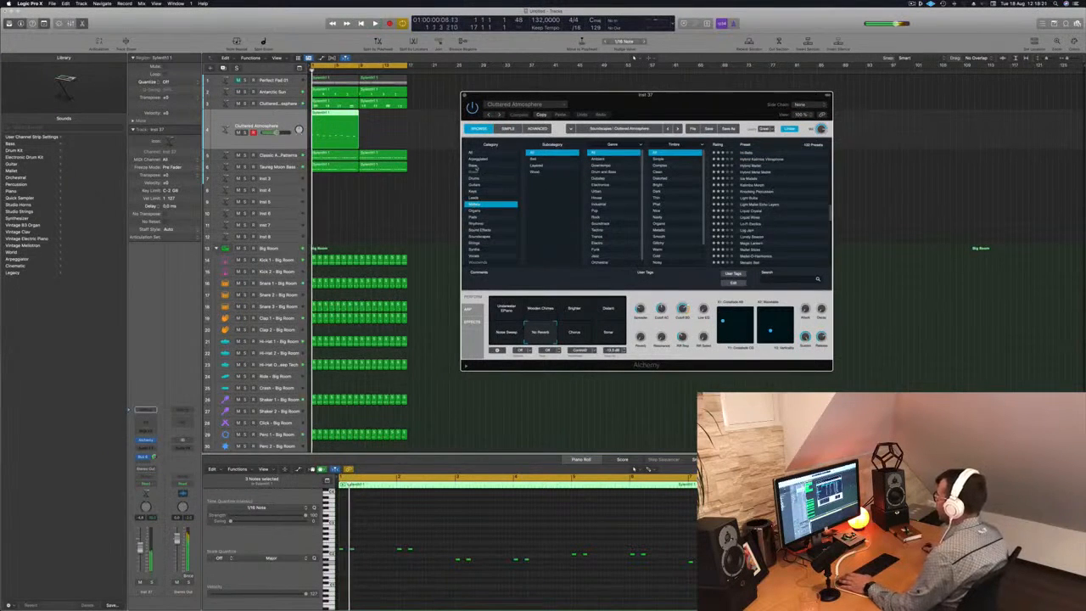
pyautogui.click(479, 166)
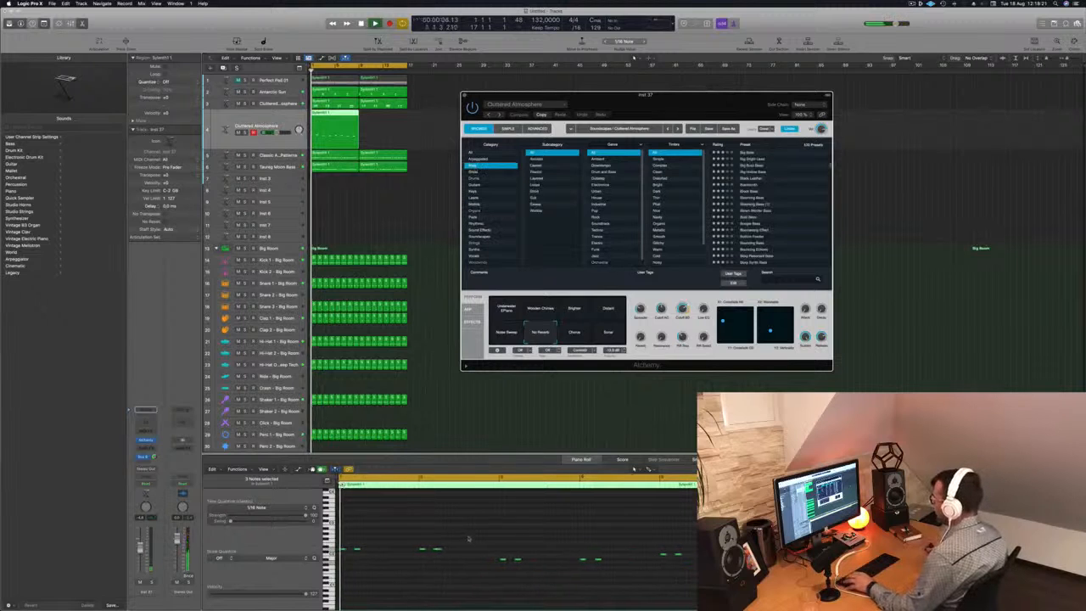
# Step: Lengthen all notes of the thinned line so each pair of hits nearly joins, and replay it
pyautogui.click(370, 546)
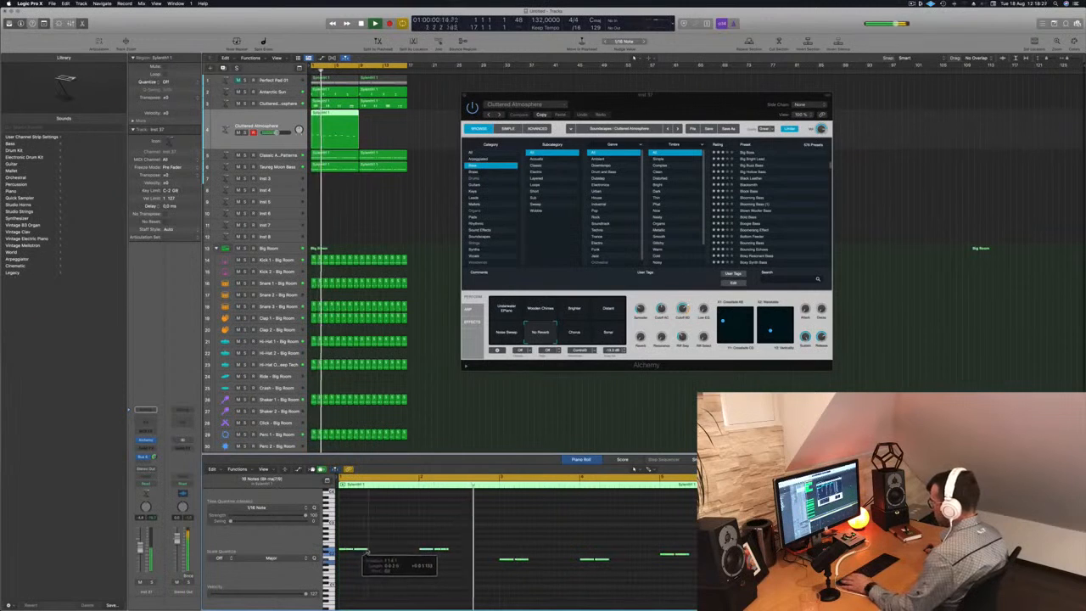
pyautogui.press('space')
pyautogui.click(184, 178)
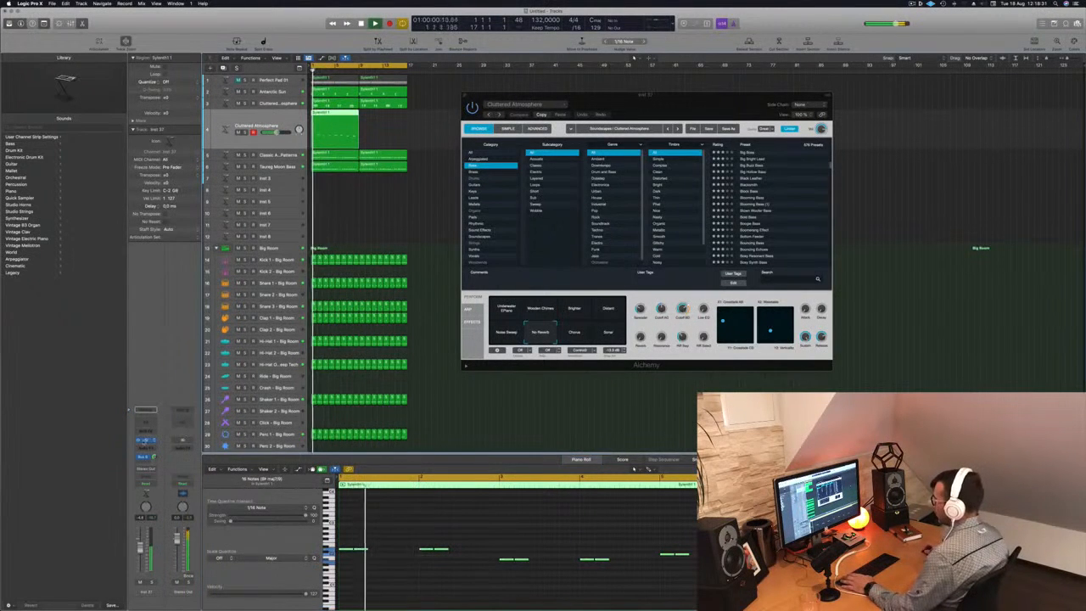
# Step: Load the 80s Fantasy preset from Alchemy's Brass category on the new track and raise its bus send level
pyautogui.click(145, 440)
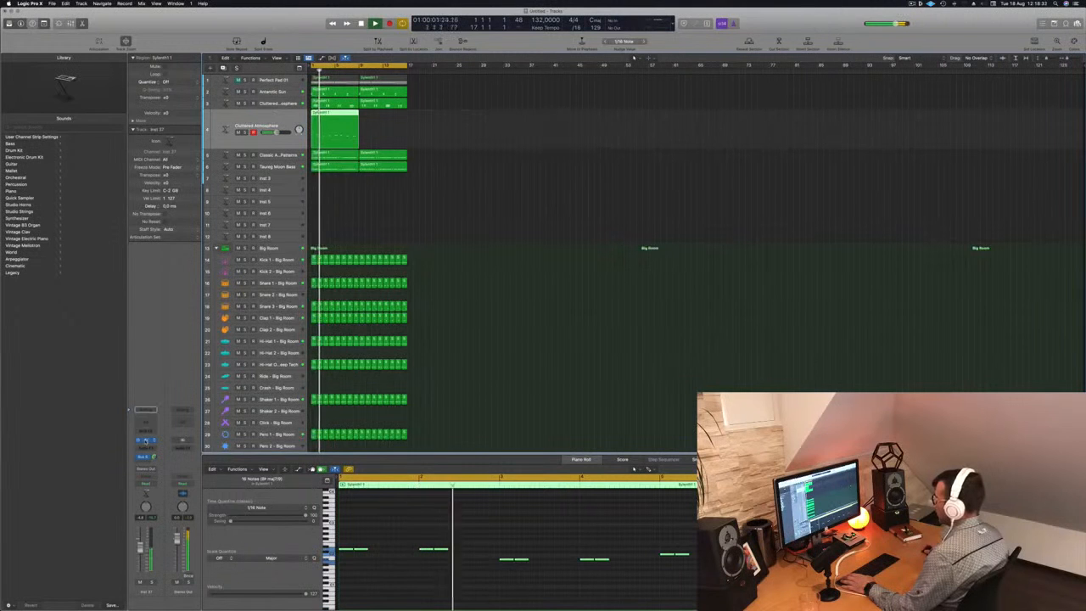
pyautogui.click(145, 440)
pyautogui.press('Return')
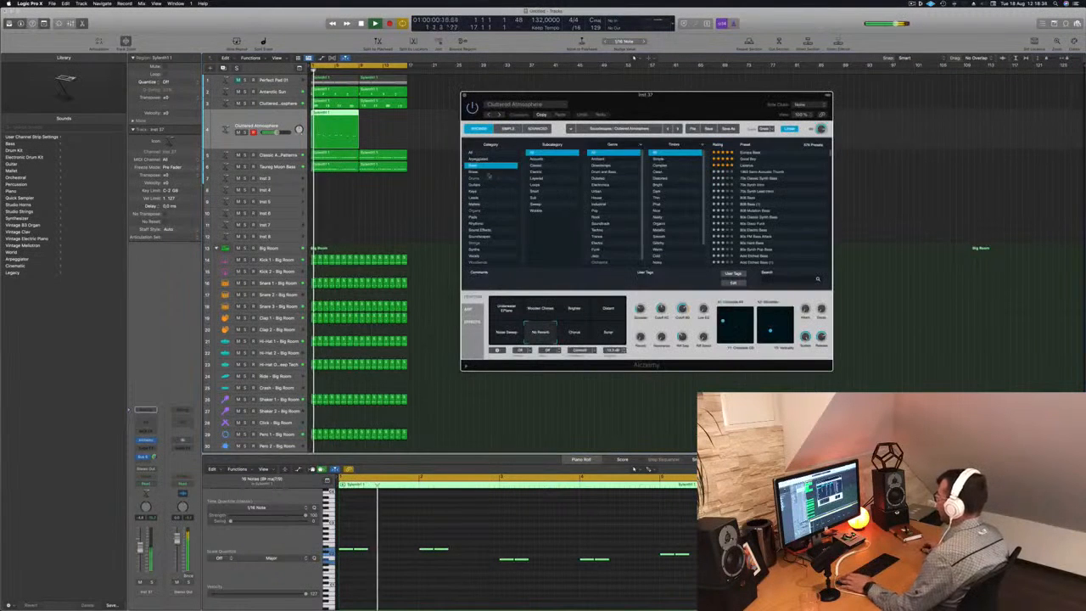
pyautogui.click(490, 174)
pyautogui.click(753, 153)
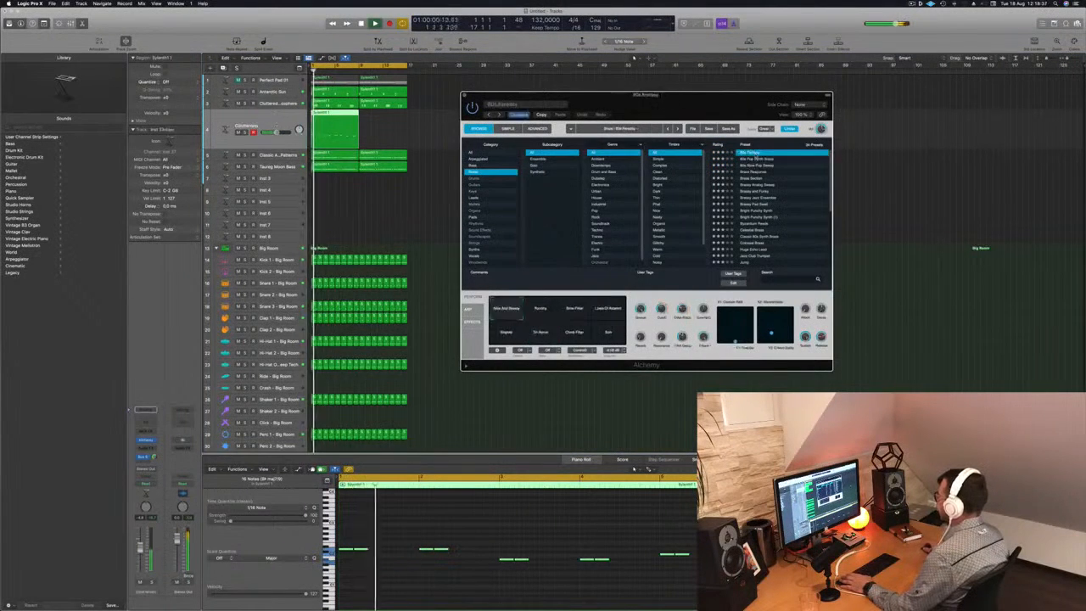
pyautogui.moveTo(705, 102); pyautogui.dragTo(771, 117)
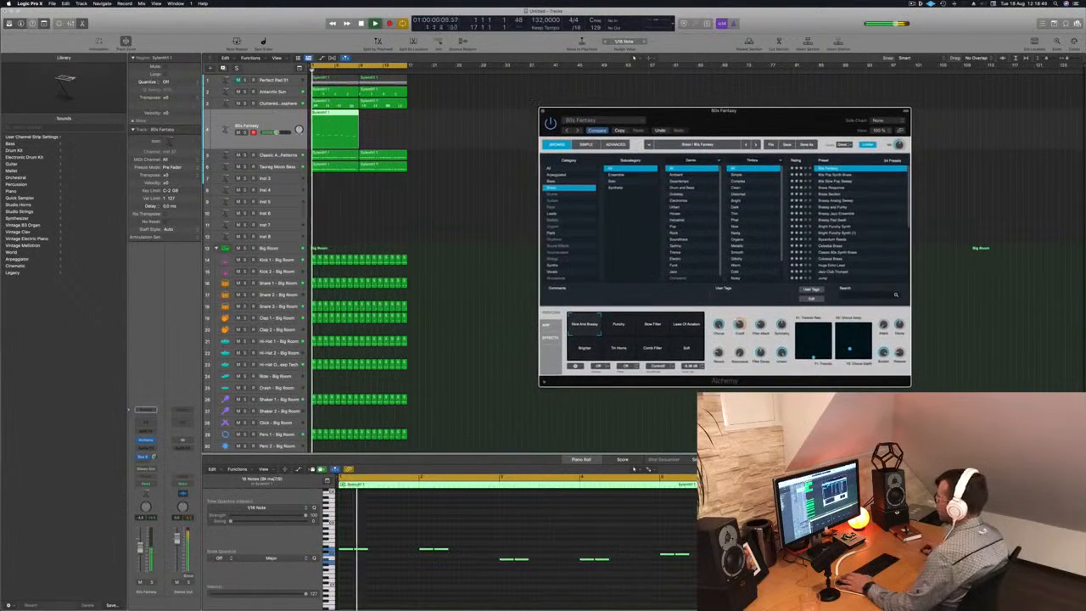
pyautogui.moveTo(154, 457); pyautogui.dragTo(153, 449)
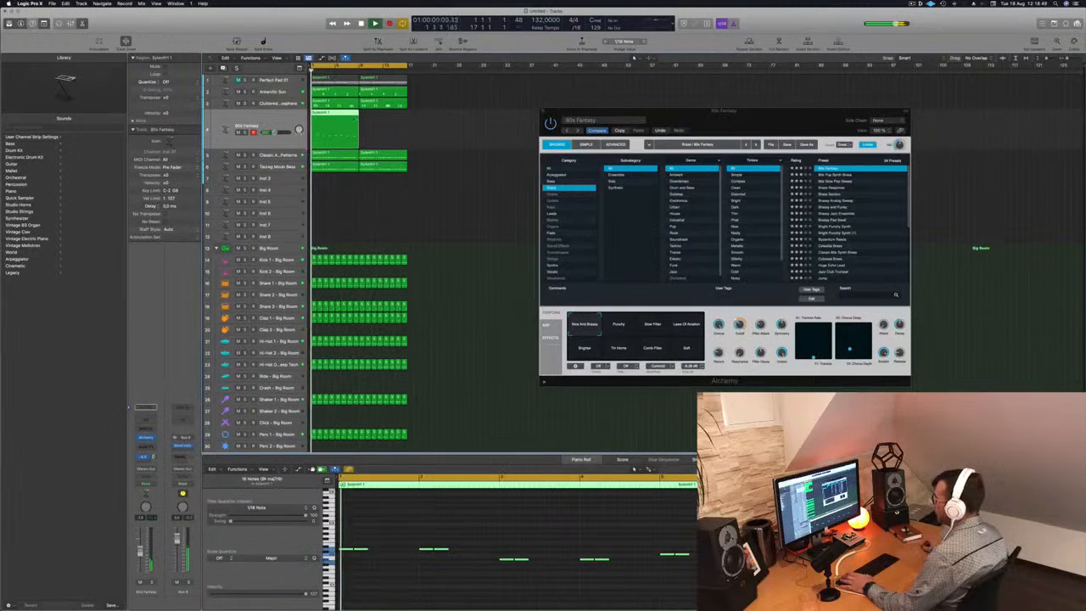
# Step: Select the Antarctic Sun track and toggle its solo while replaying the loop from the start
pyautogui.click(277, 91)
pyautogui.press('Return')
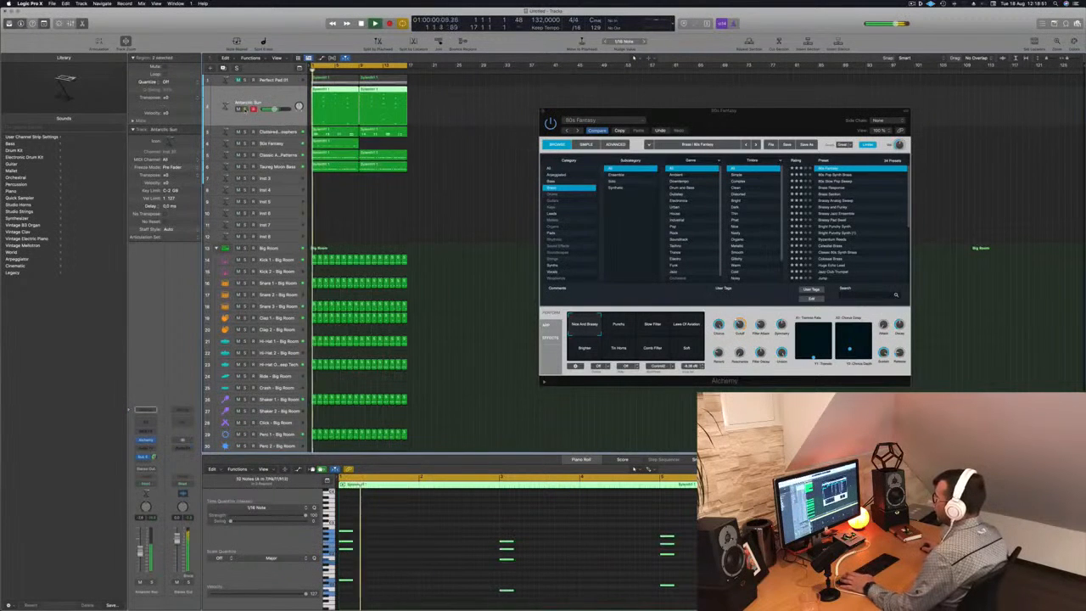
pyautogui.click(245, 109)
pyautogui.press('Return')
pyautogui.click(245, 109)
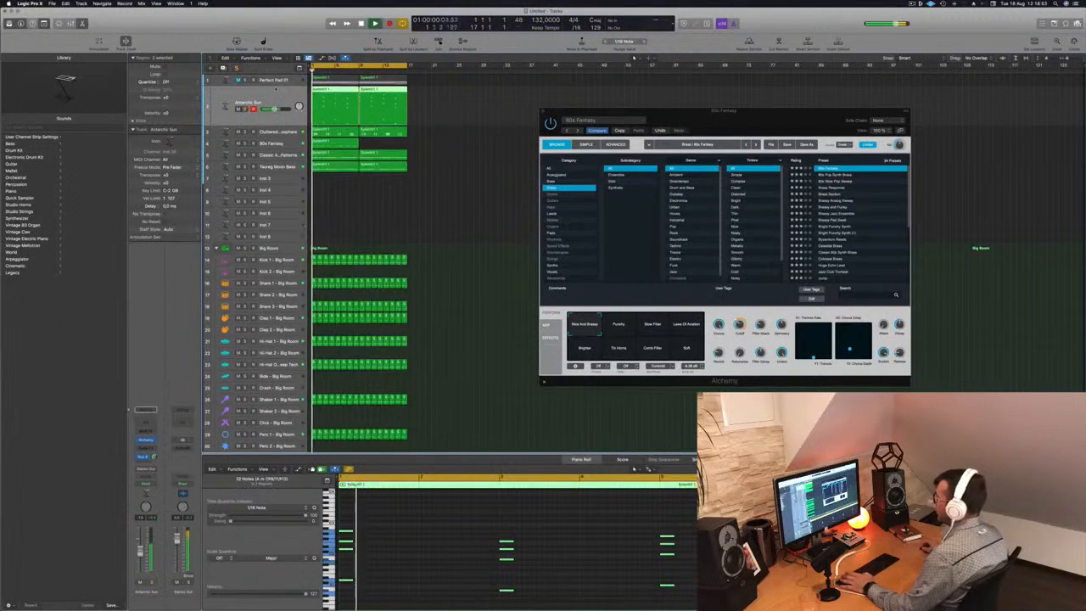
# Step: Play the project from the start and switch from the Antarctic Sun track to the 80s Fantasy track
pyautogui.press('Return')
pyautogui.press('space')
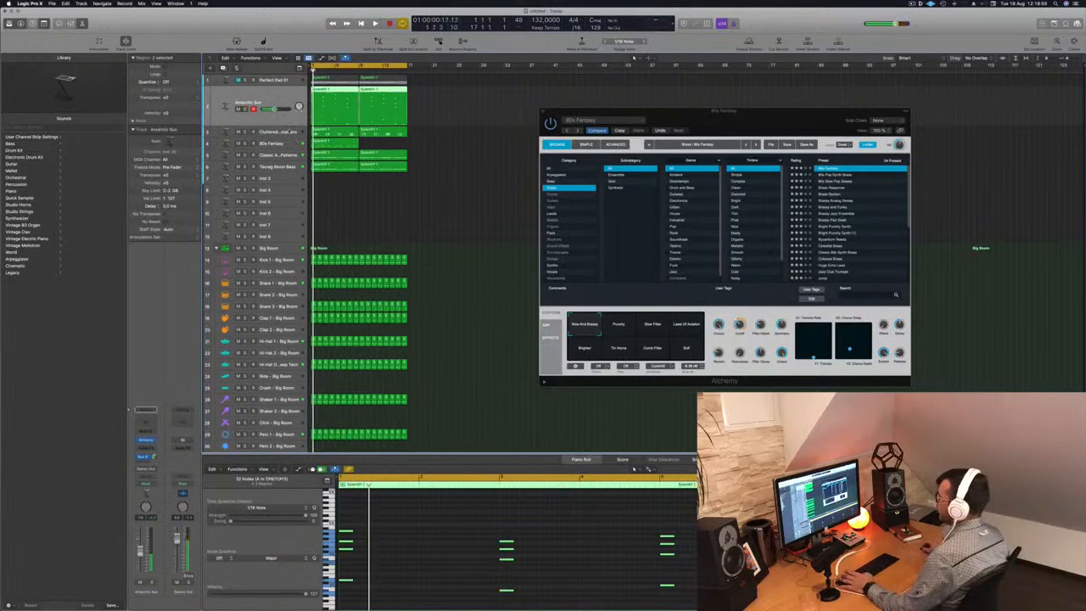
pyautogui.press('Down')
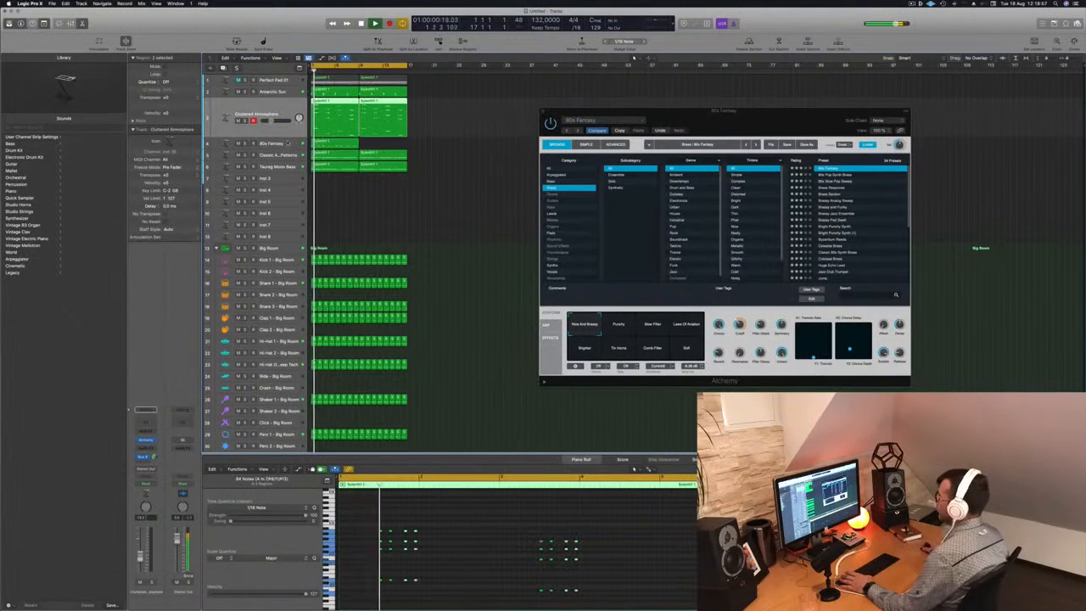
pyautogui.click(287, 144)
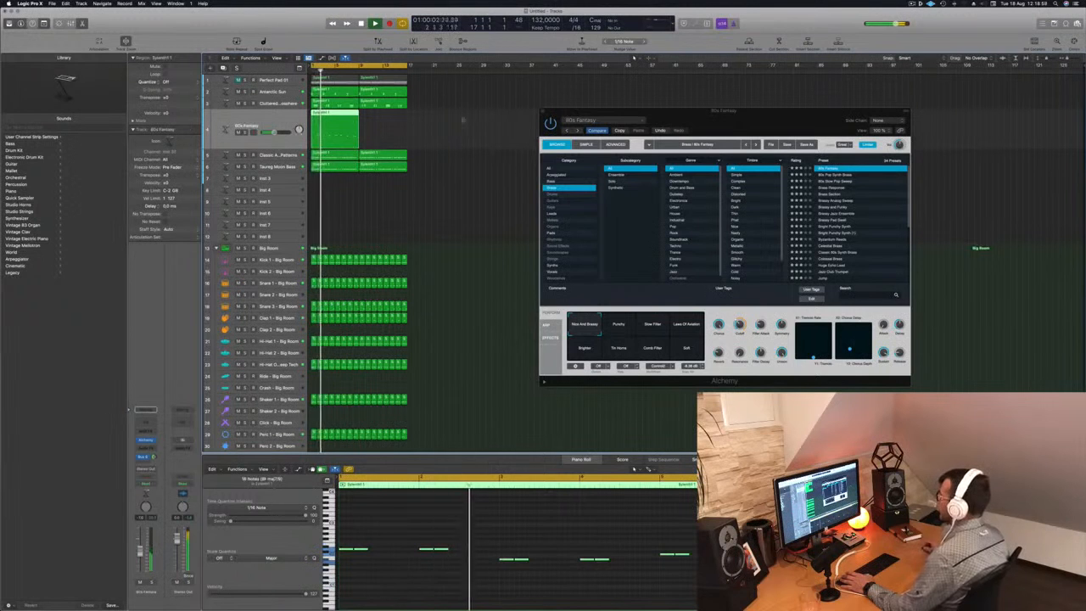
pyautogui.moveTo(711, 116); pyautogui.dragTo(658, 108)
pyautogui.press('space')
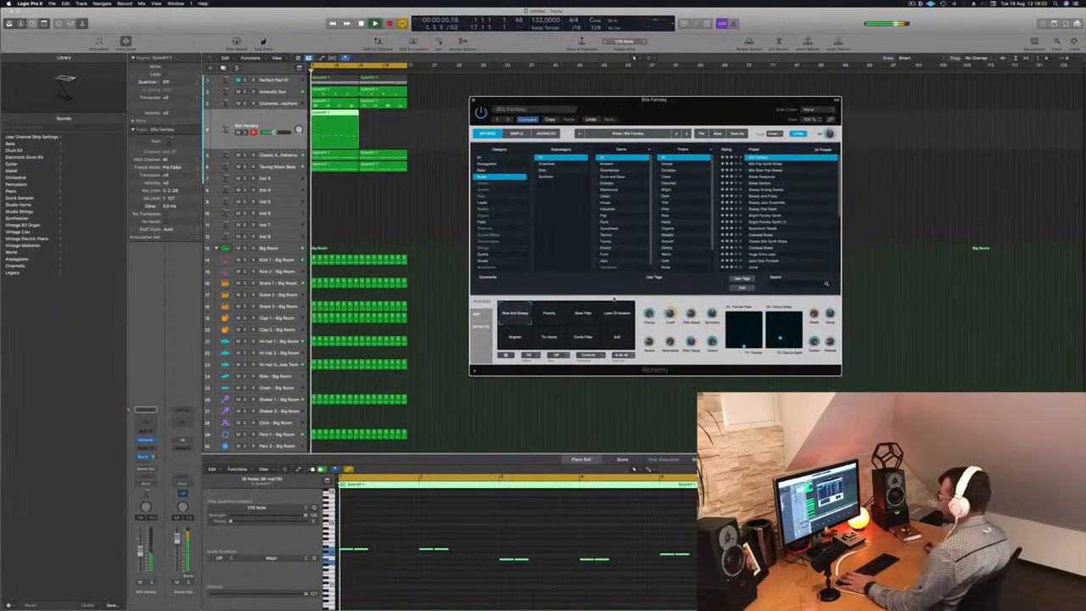
# Step: Audition the performance snapshots of the 80s Fantasy preset from Punchy through Soft, and return to the first snapshot
pyautogui.click(549, 318)
pyautogui.click(582, 316)
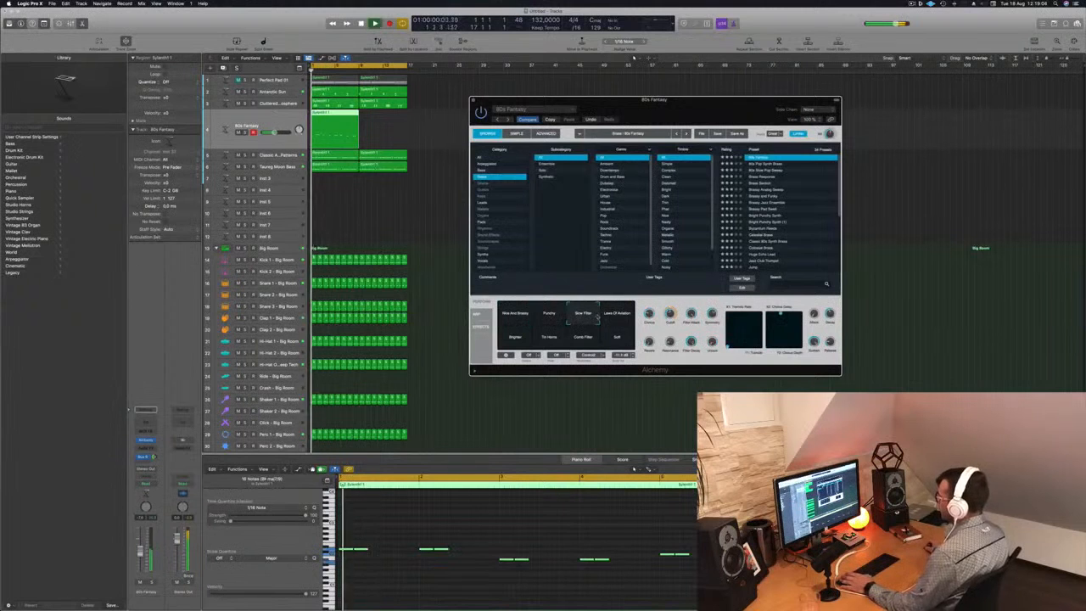
pyautogui.click(618, 317)
pyautogui.click(519, 338)
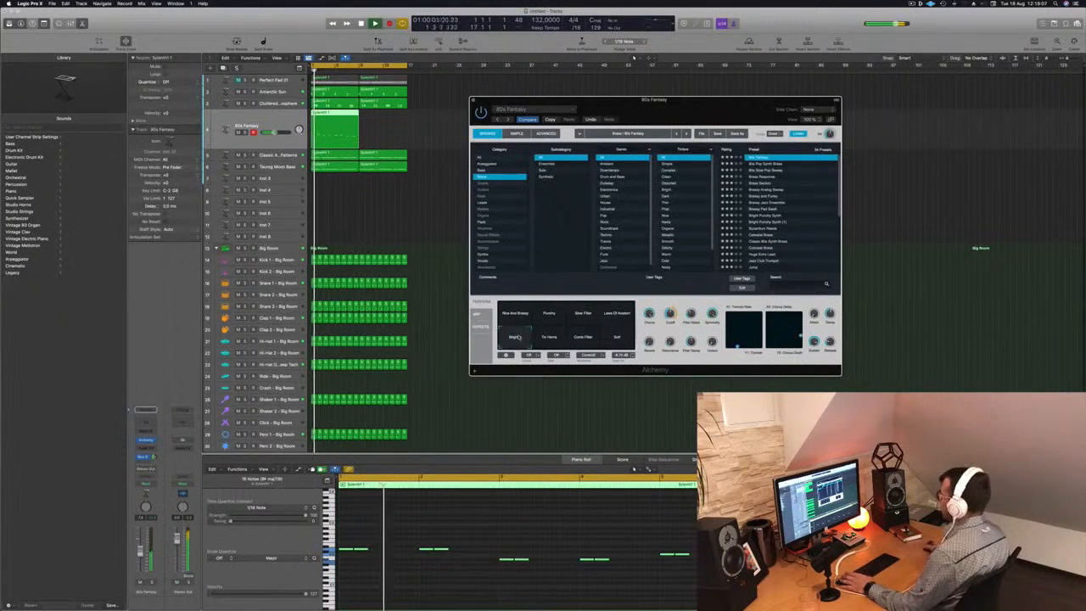
pyautogui.click(551, 339)
pyautogui.click(586, 338)
pyautogui.click(618, 339)
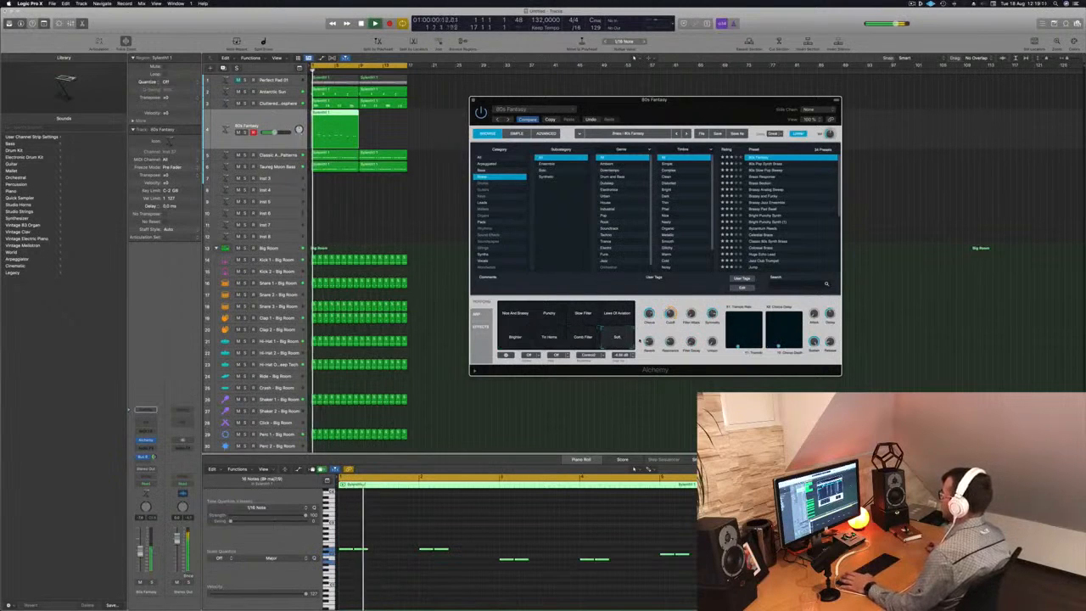
pyautogui.press('space')
pyautogui.click(516, 313)
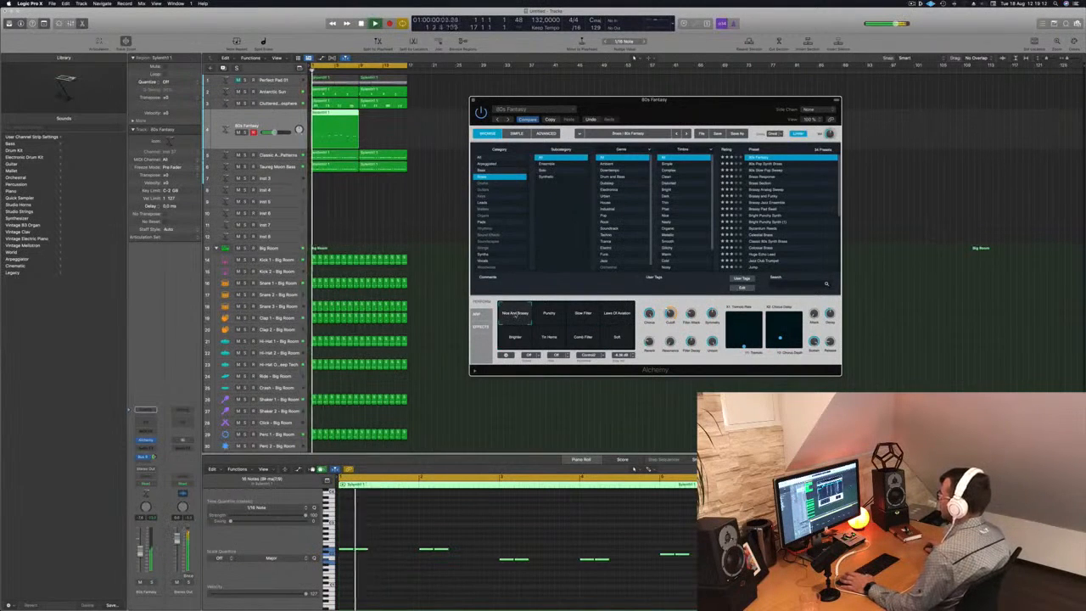
# Step: Audition the brass presets 80s Pop Synth Brass, 80s Slow Pop Sweep and Brass Response during playback, and return to 80s Fantasy
pyautogui.click(375, 24)
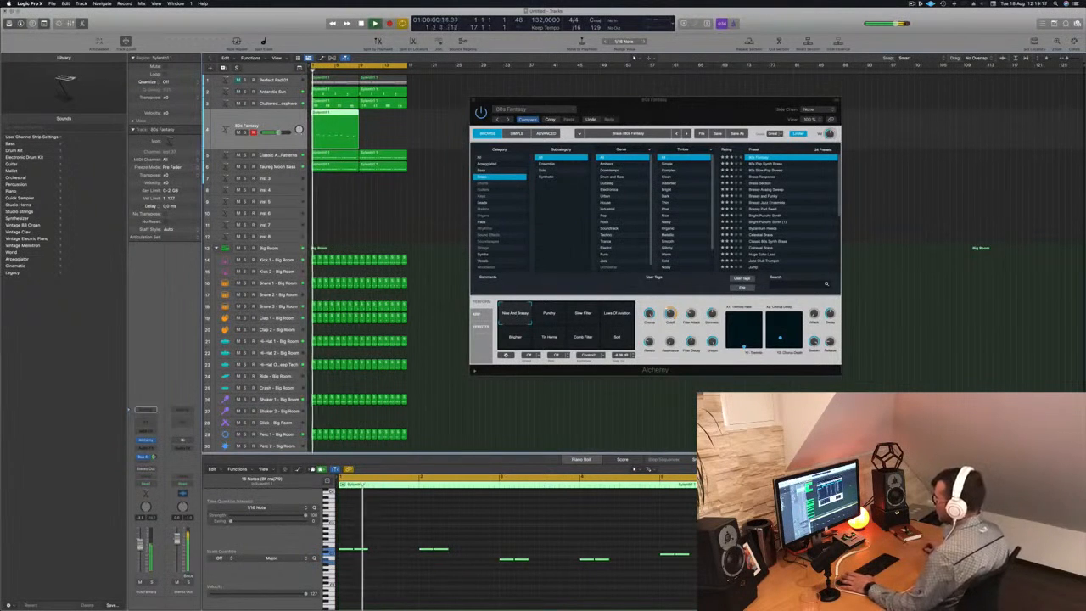
pyautogui.click(550, 120)
pyautogui.moveTo(685, 110); pyautogui.dragTo(660, 89)
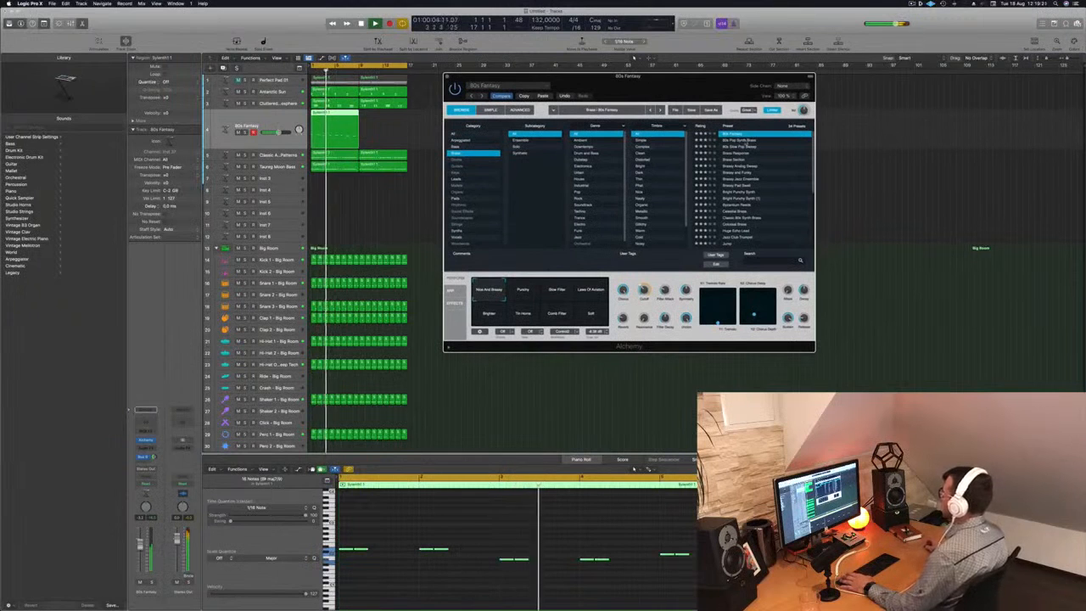
pyautogui.press('Down')
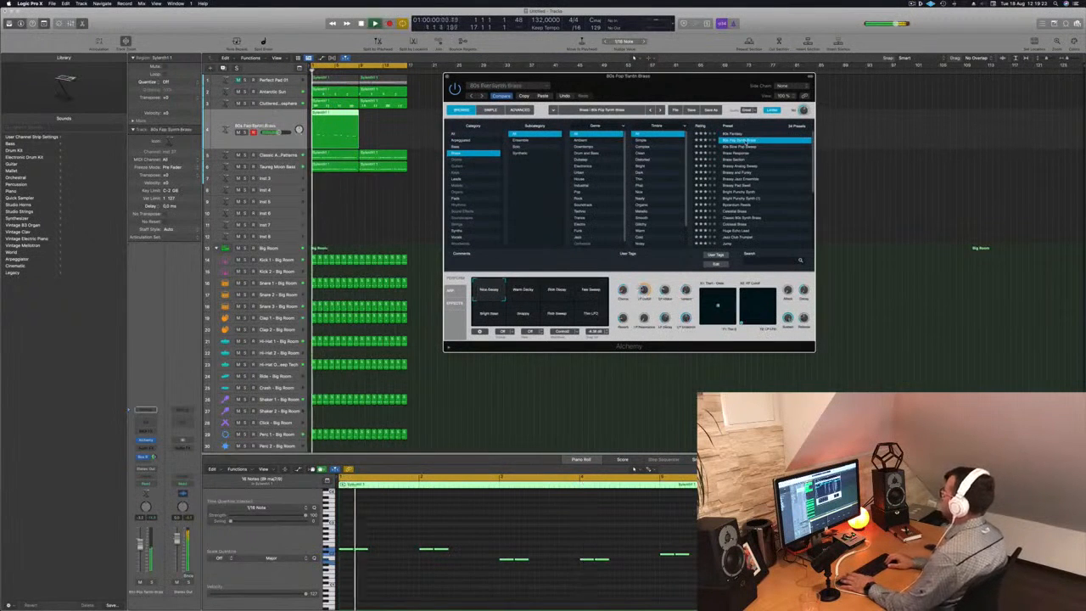
pyautogui.press('Down')
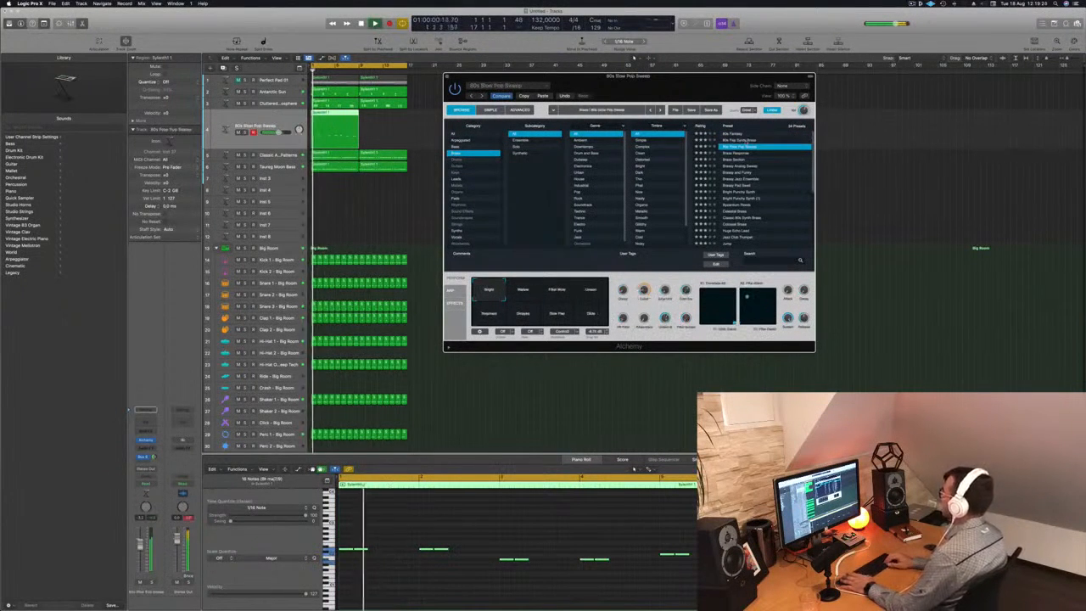
pyautogui.press('Down')
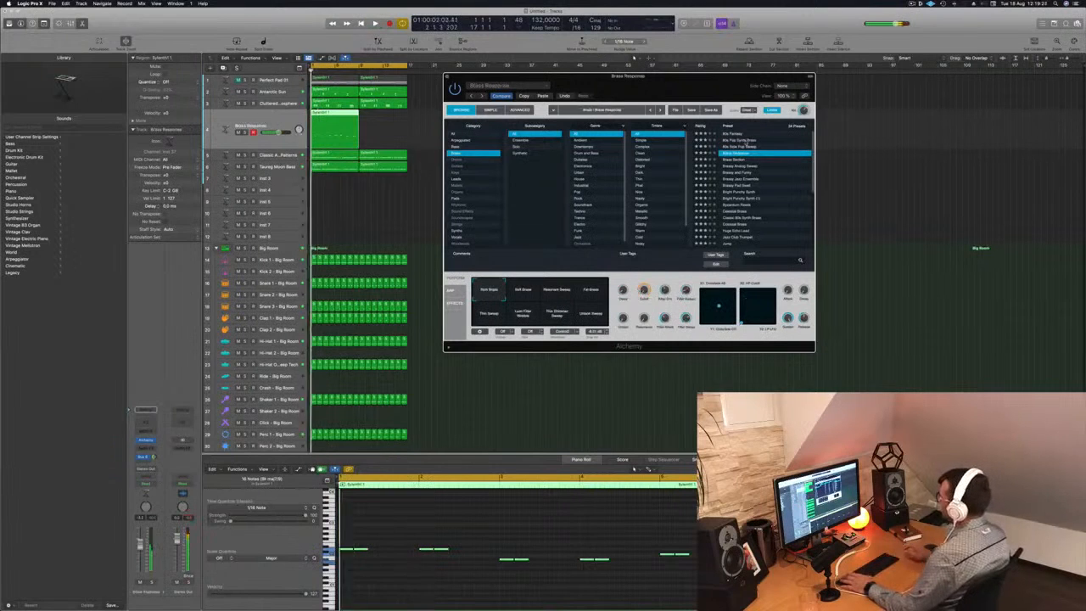
pyautogui.press('Up')
pyautogui.press('Up')
pyautogui.press('Up')
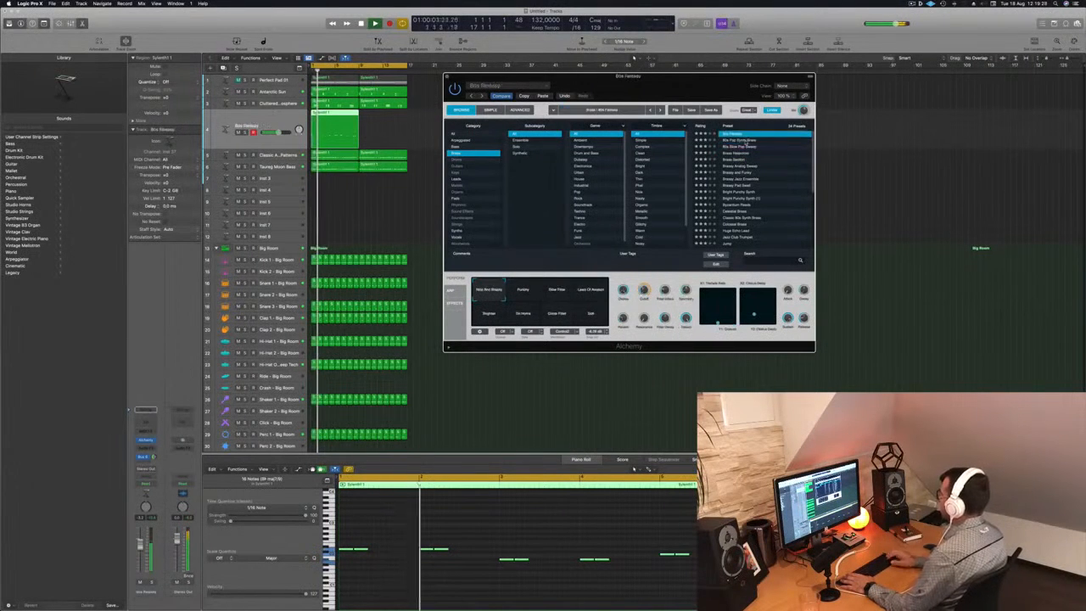
pyautogui.press('space')
# Step: Repeat the 80s Fantasy track's region up to bar 17 and close the Alchemy window
pyautogui.moveTo(661, 77); pyautogui.dragTo(803, 76)
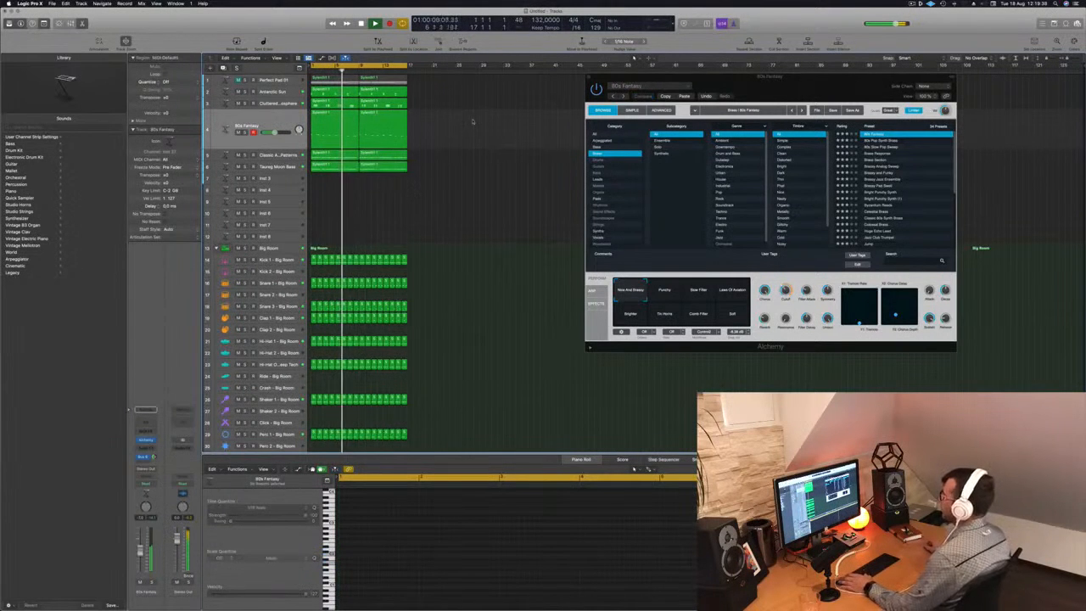
pyautogui.moveTo(717, 82); pyautogui.dragTo(723, 83)
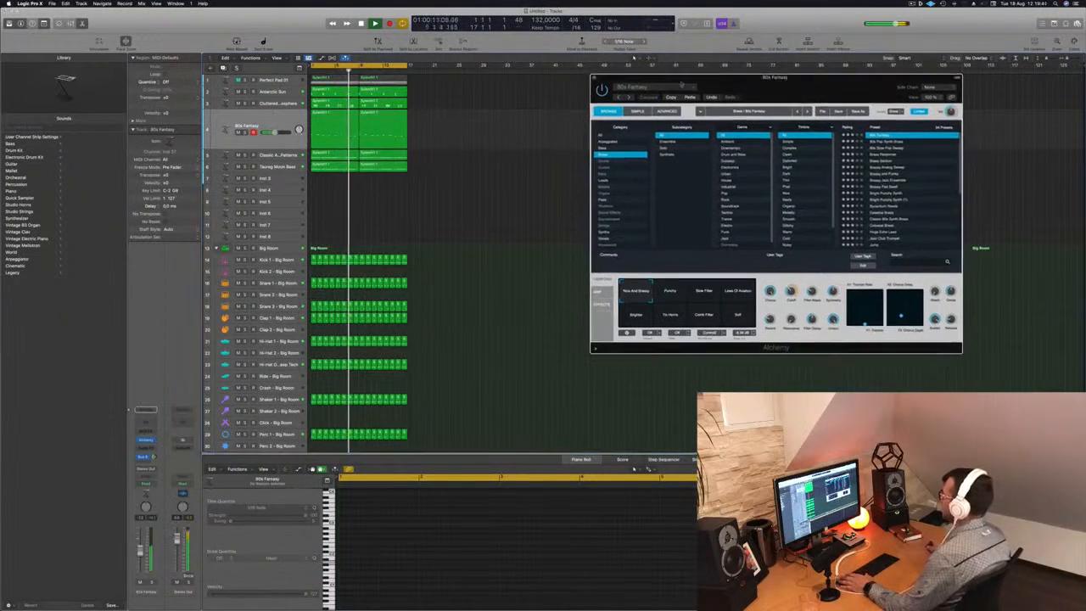
pyautogui.press('super+w')
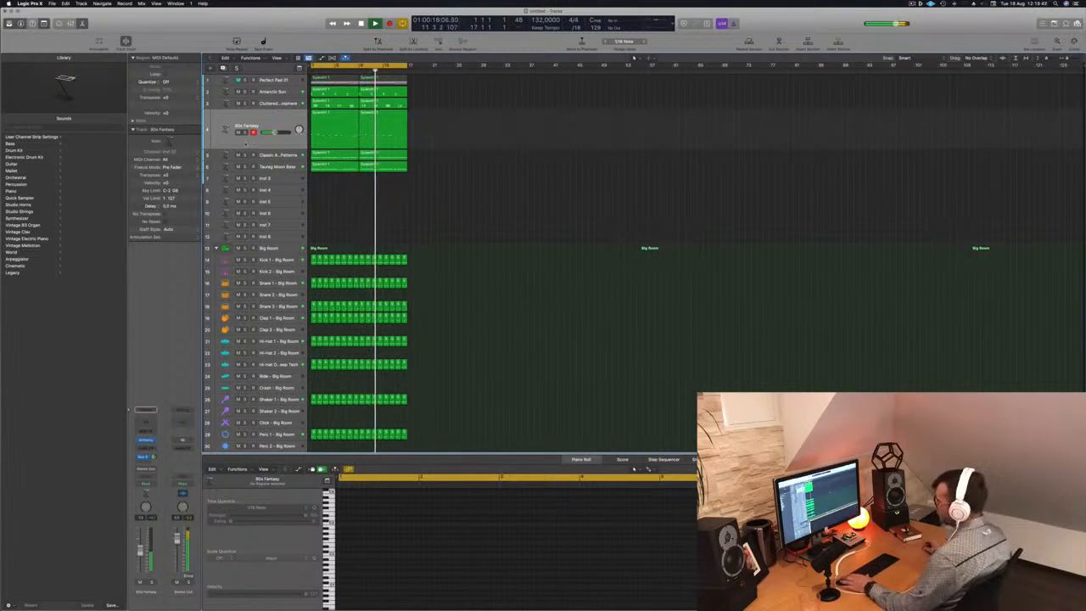
# Step: Try routing the 80s Fantasy track's output to Bus 5, and restore it to the stereo output
pyautogui.click(257, 124)
pyautogui.click(145, 467)
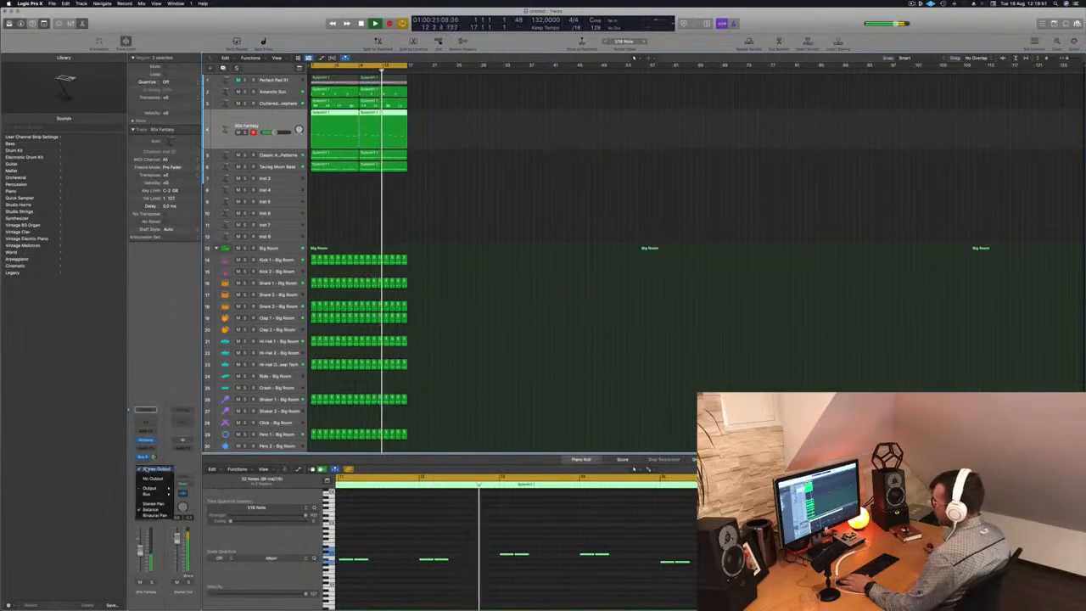
pyautogui.moveTo(156, 499)
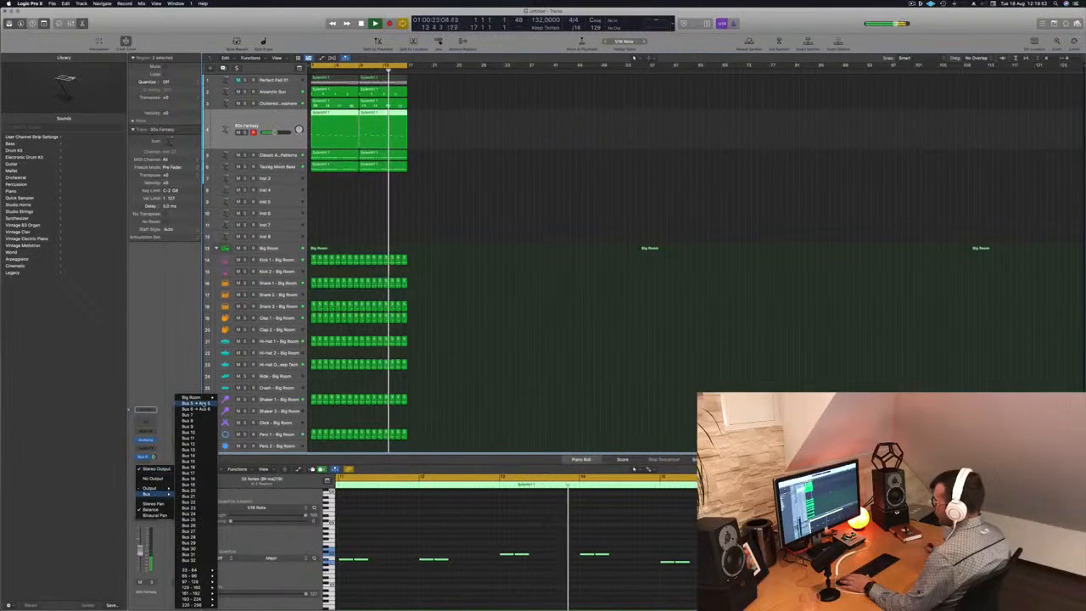
pyautogui.click(187, 416)
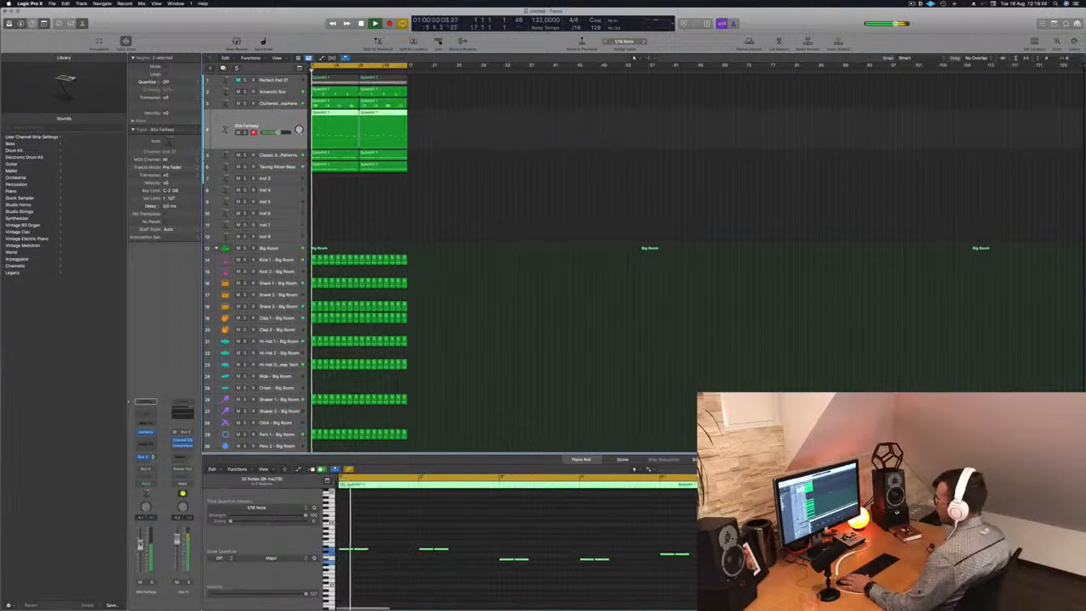
pyautogui.click(149, 468)
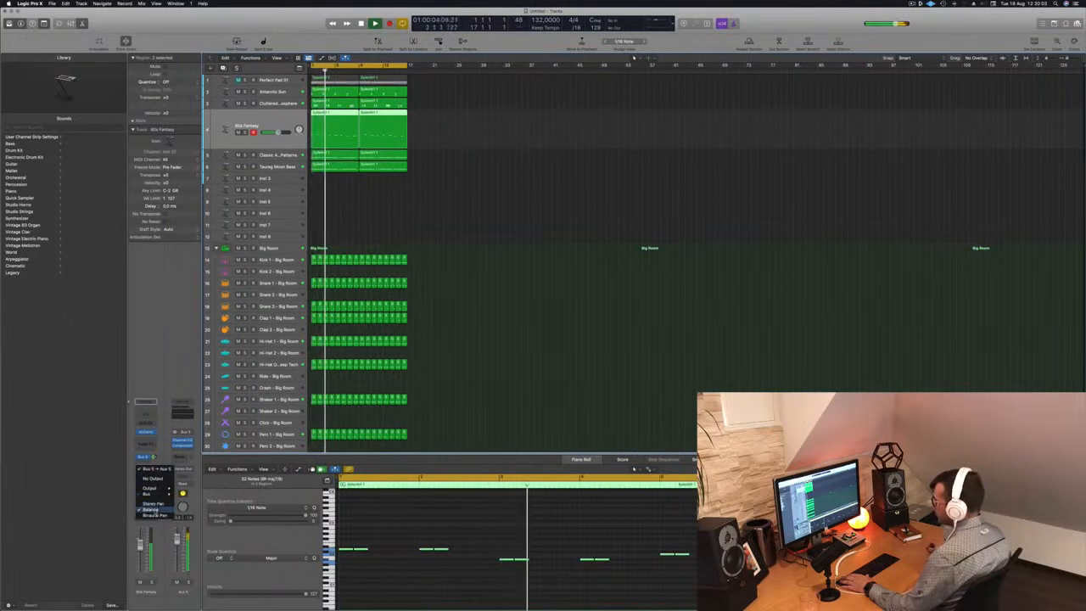
pyautogui.moveTo(157, 495)
pyautogui.click(195, 409)
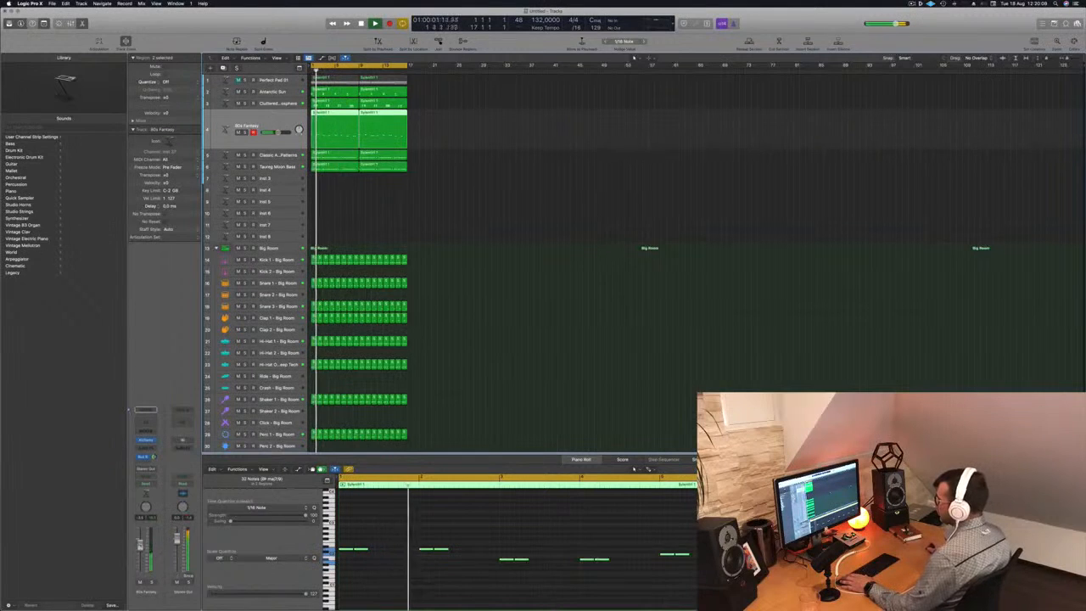
# Step: Listen to the 80s Fantasy track in the mix and stop playback
pyautogui.click(459, 192)
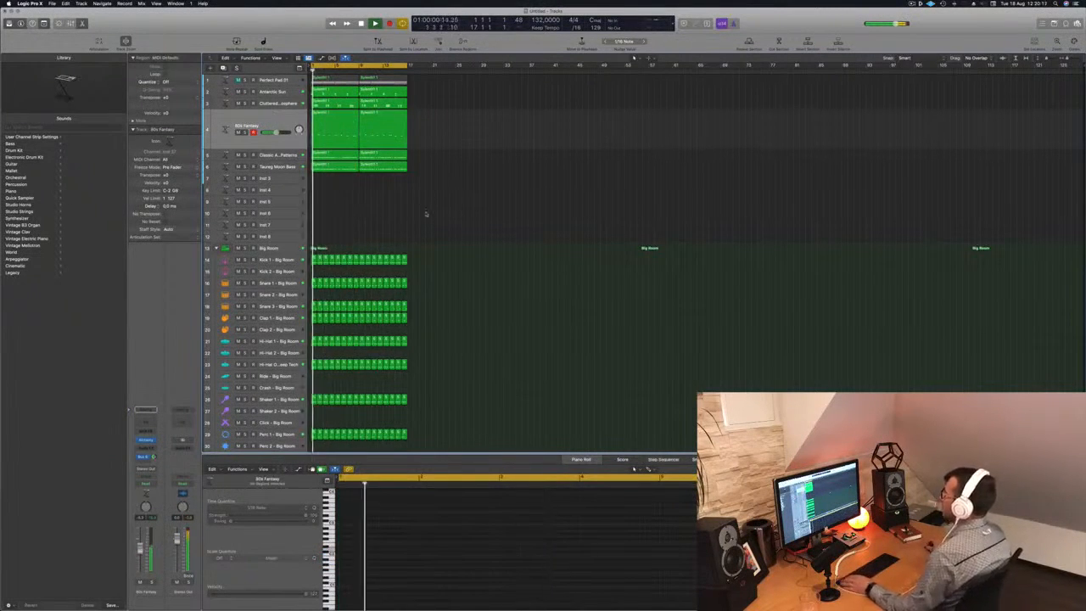
pyautogui.click(268, 119)
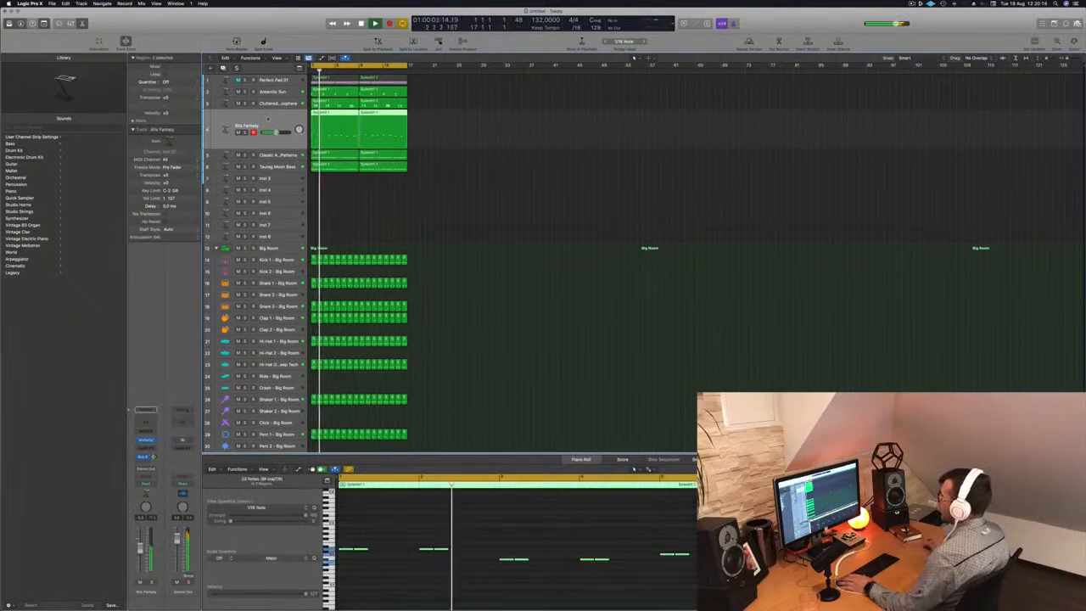
pyautogui.press('space')
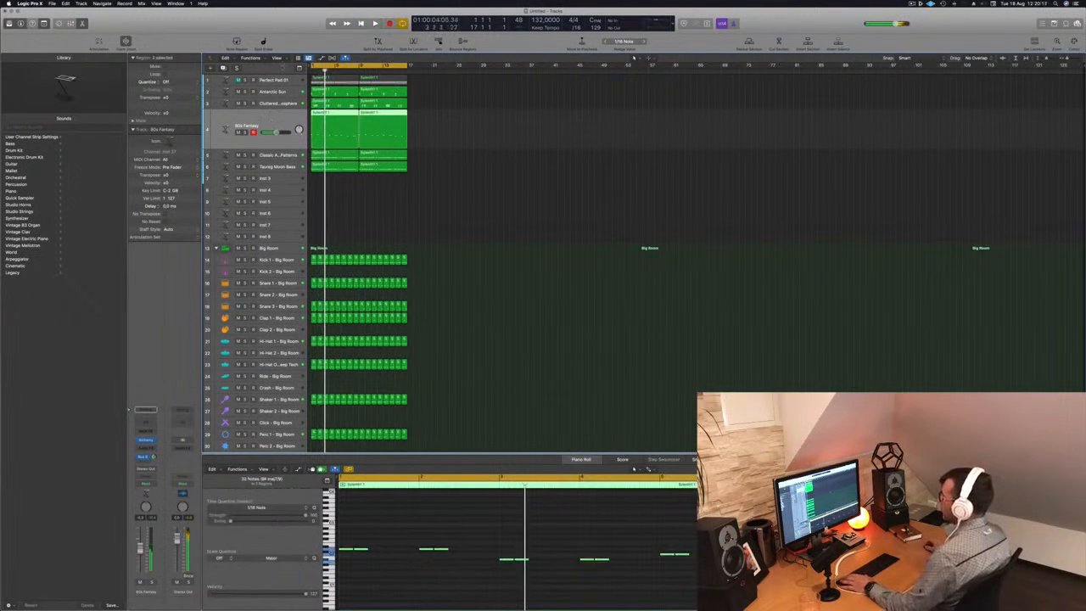
# Step: Duplicate the Perfect Pad 01 track with its settings and copy its two regions onto the new track
pyautogui.click(279, 80)
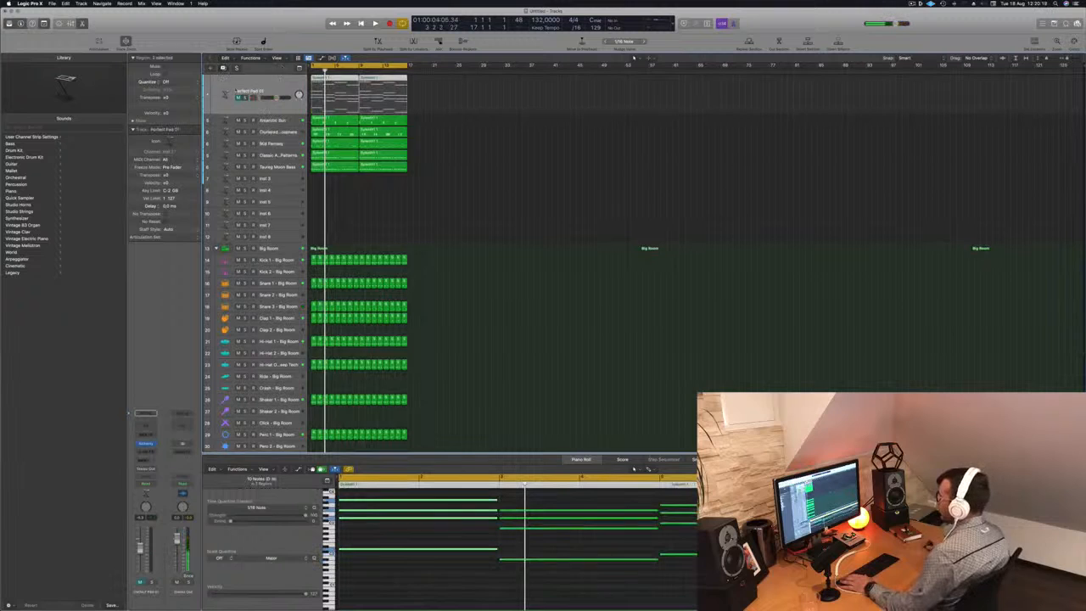
pyautogui.press('super+d')
pyautogui.click(318, 80)
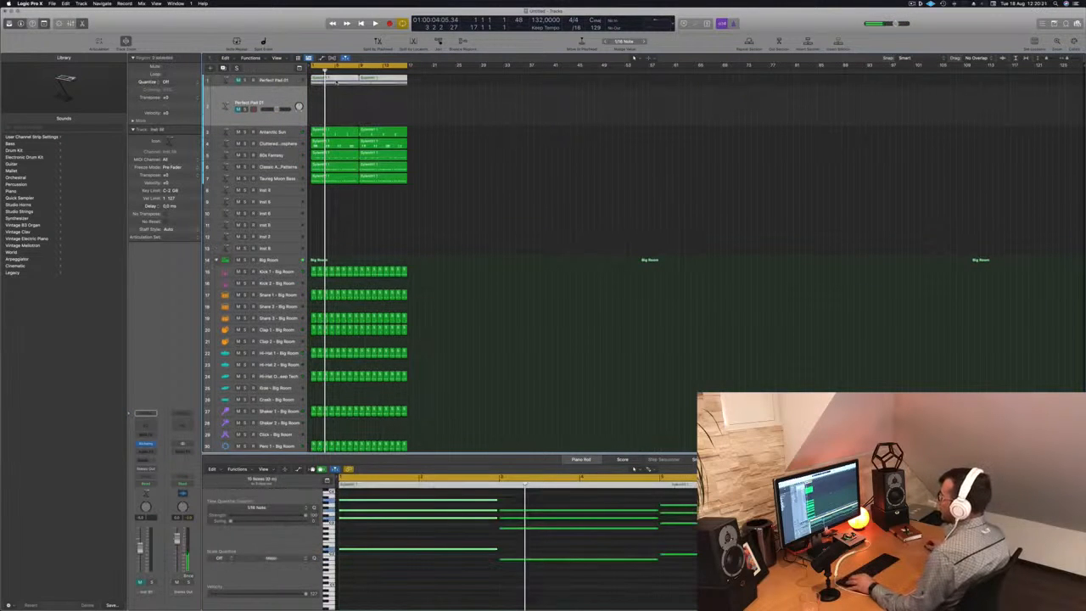
pyautogui.moveTo(334, 80); pyautogui.dragTo(340, 102)
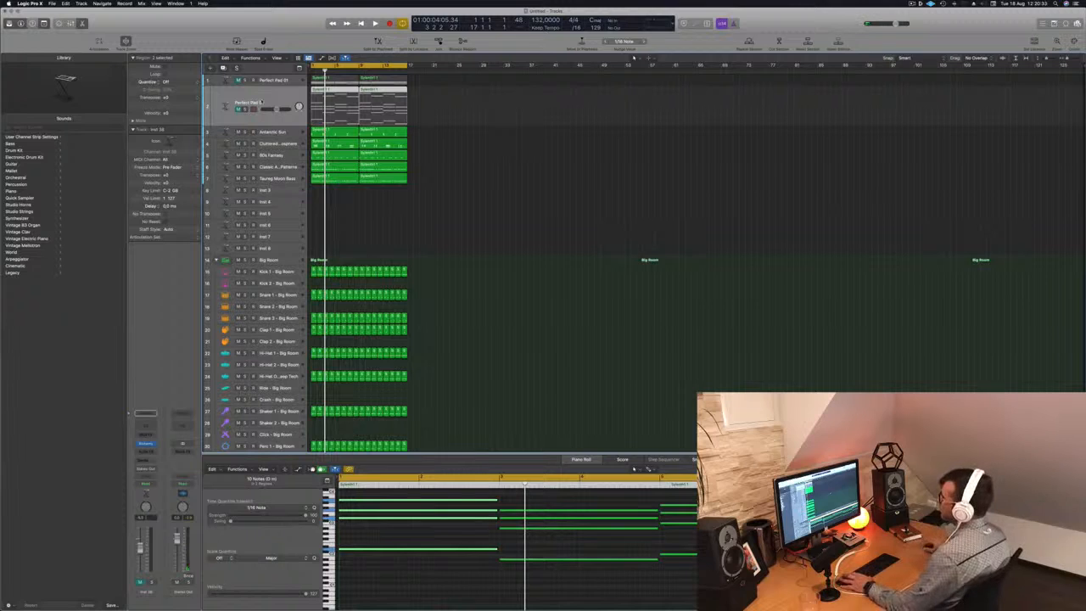
# Step: Unmute the duplicated Perfect Pad 01 track and load the arpeggiated preset 1970s Analog Arp in its Alchemy synth
pyautogui.press('m')
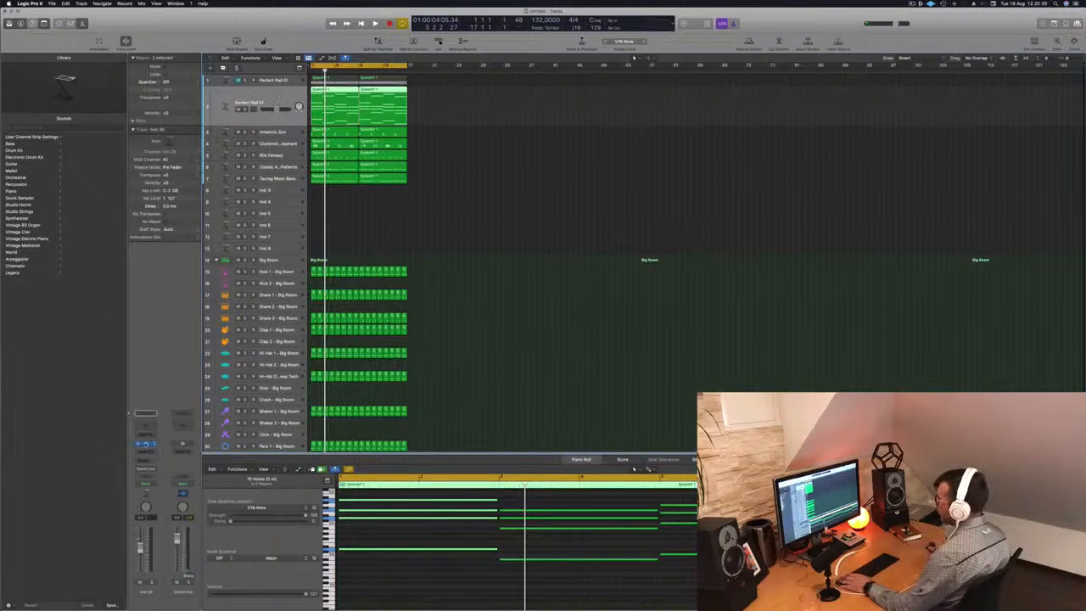
pyautogui.press('v')
pyautogui.moveTo(489, 106); pyautogui.dragTo(613, 124)
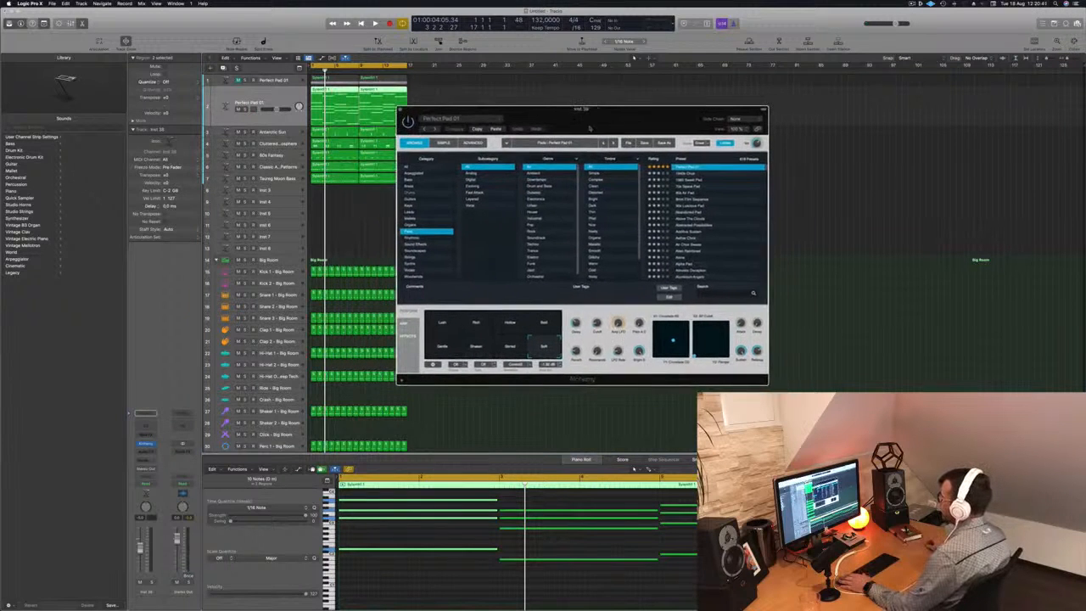
pyautogui.click(419, 173)
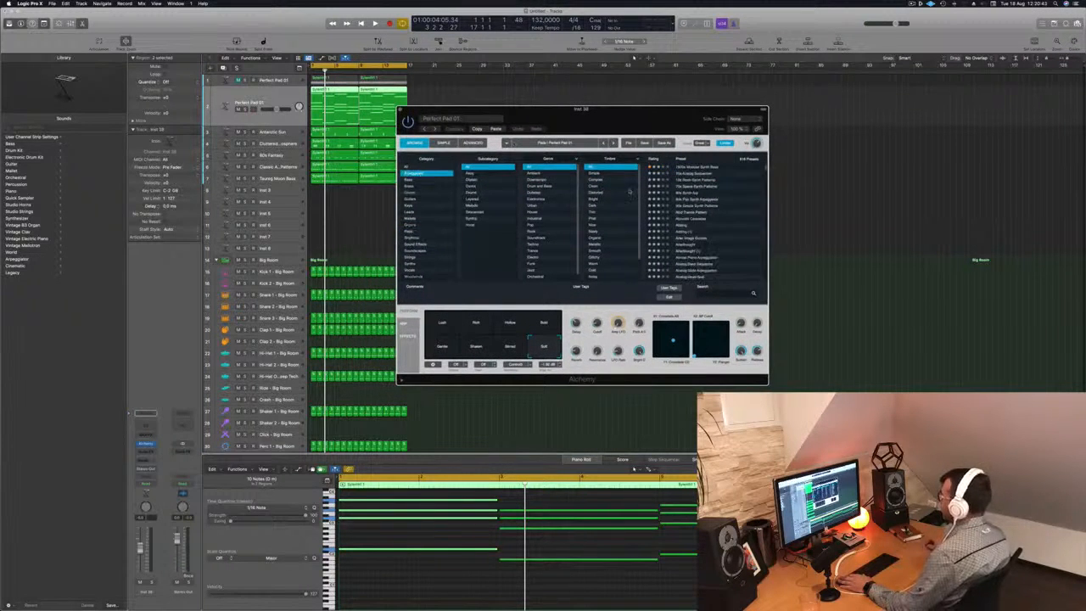
pyautogui.click(698, 168)
pyautogui.click(187, 361)
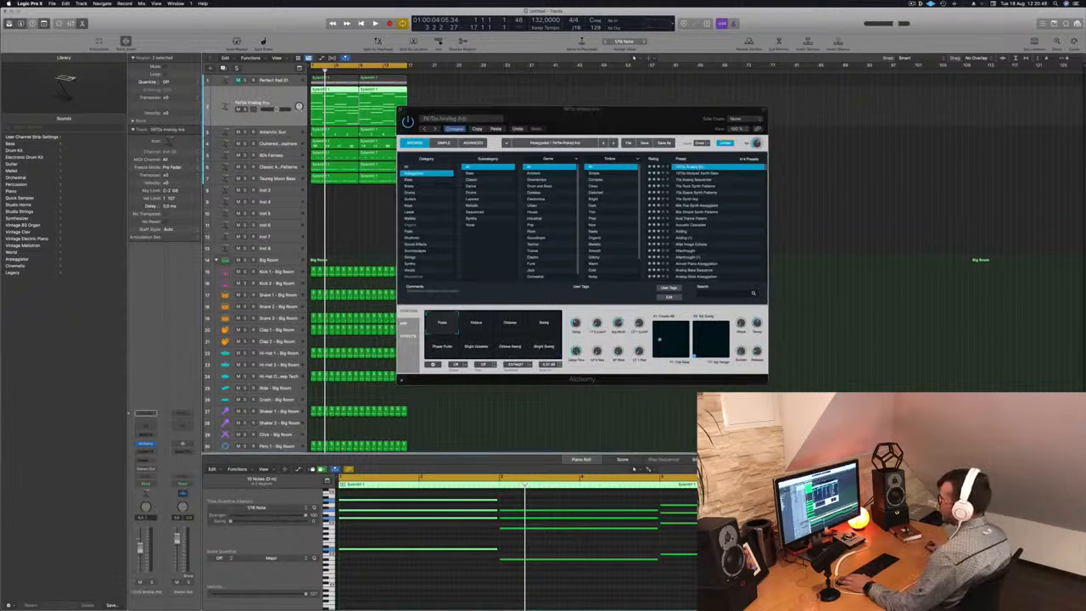
# Step: Play the project to audition the 1970s Analog Arp sound together with the other tracks
pyautogui.press('space')
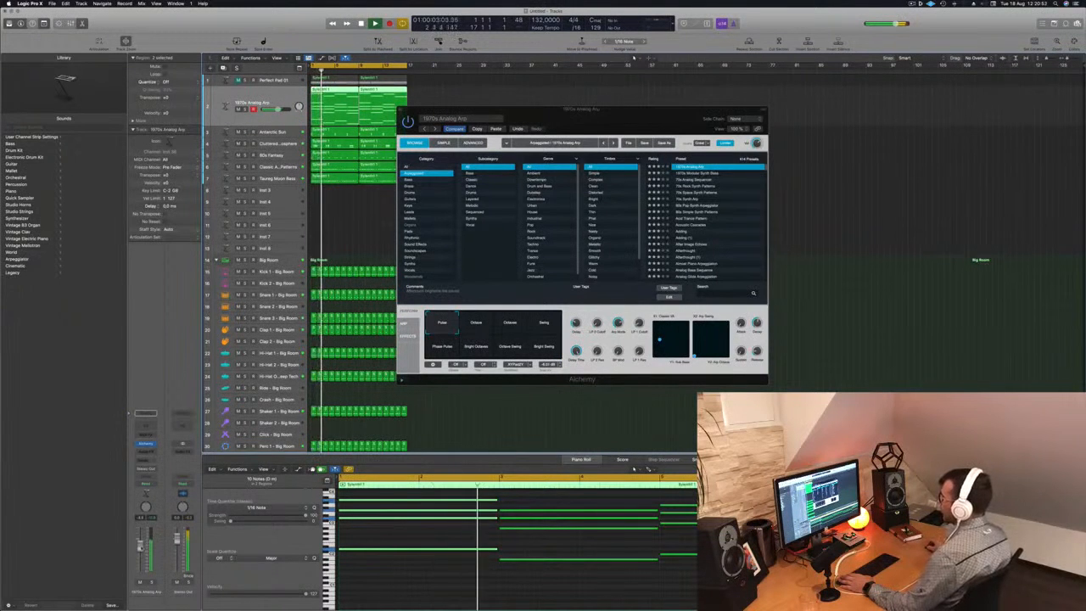
pyautogui.moveTo(610, 129); pyautogui.dragTo(638, 120)
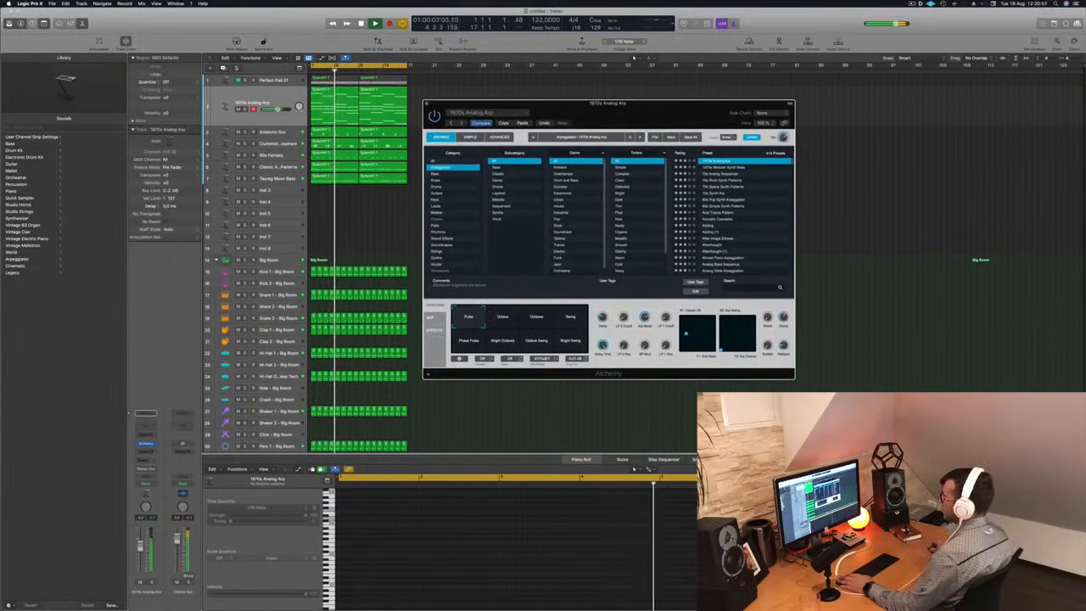
pyautogui.click(635, 57)
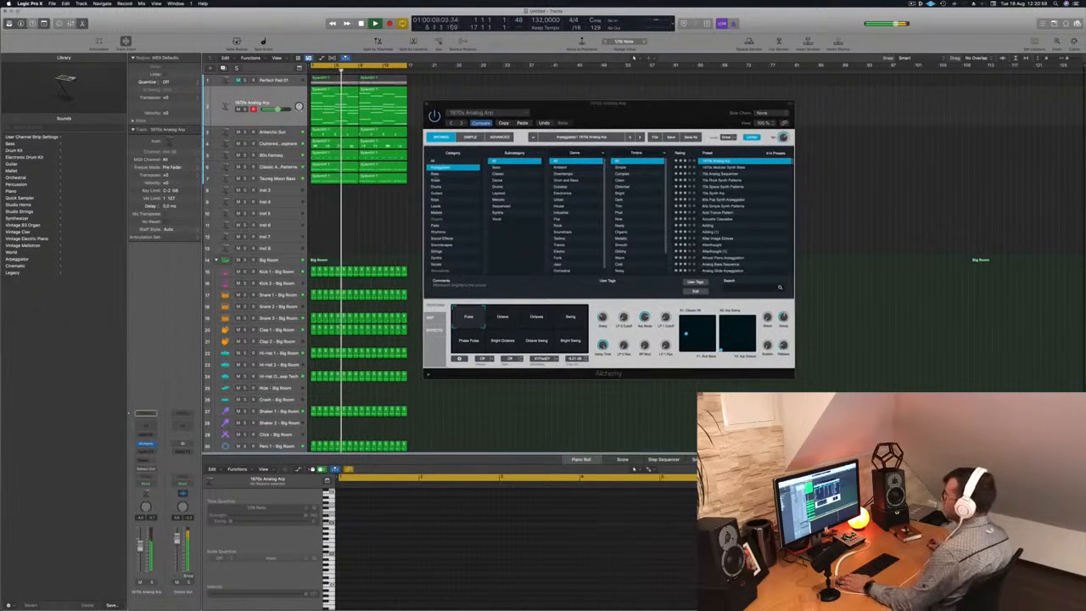
# Step: Move the Alchemy window aside, load the 1970s Modular Synth Bass preset and restart playback to hear it in the mix
pyautogui.moveTo(596, 113); pyautogui.dragTo(616, 107)
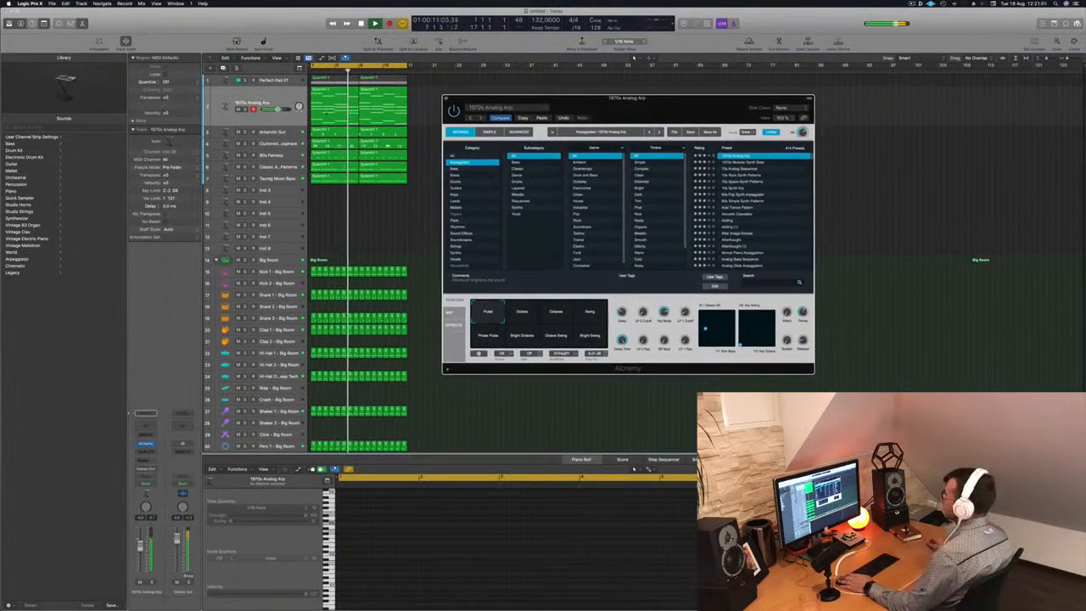
pyautogui.click(634, 57)
pyautogui.click(646, 297)
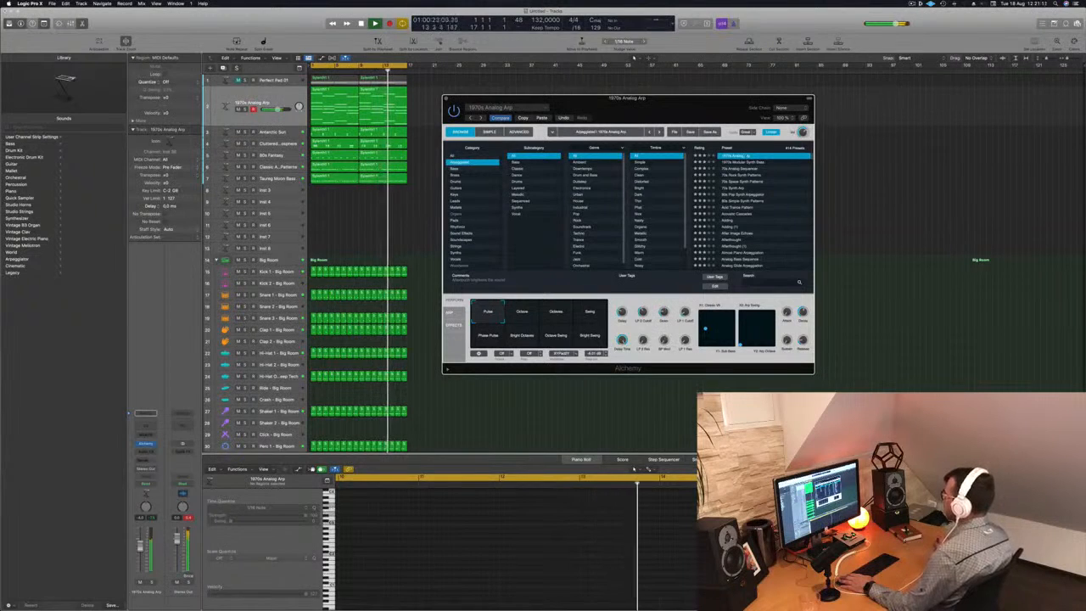
pyautogui.click(742, 163)
pyautogui.press('Return')
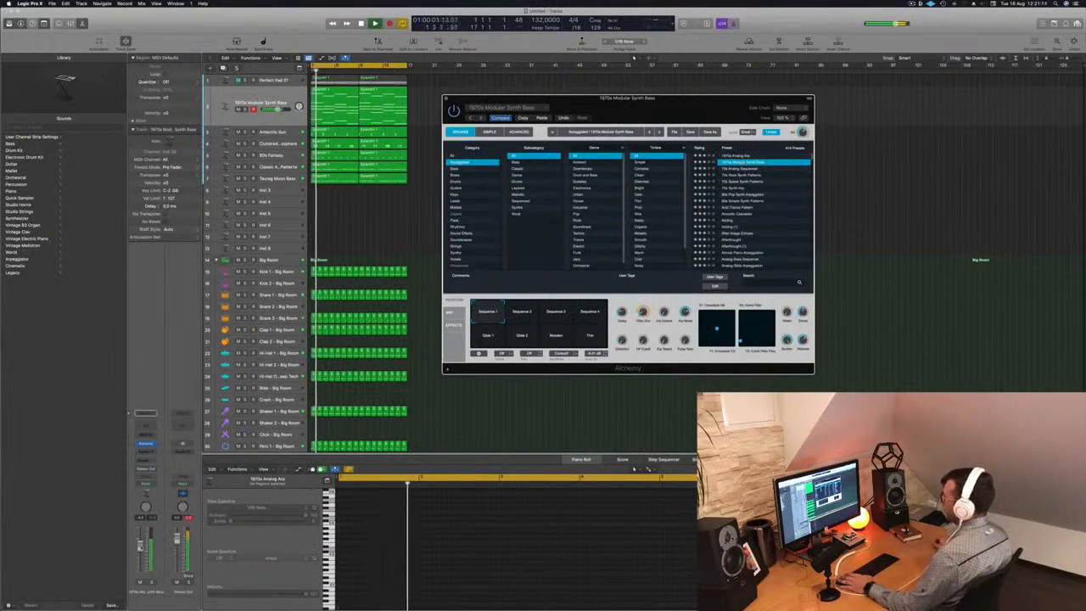
pyautogui.click(633, 81)
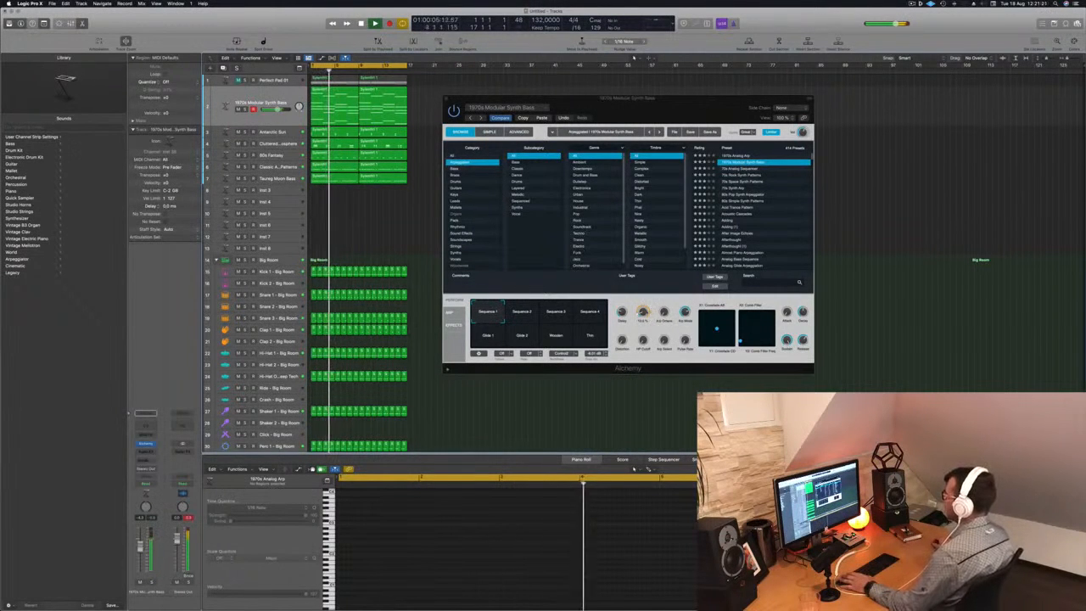
# Step: Audition the Sequence 3, Sequence 4, Glide 1 and Glide 2 variations of the 1970s Modular Synth Bass preset
pyautogui.click(533, 315)
pyautogui.click(556, 312)
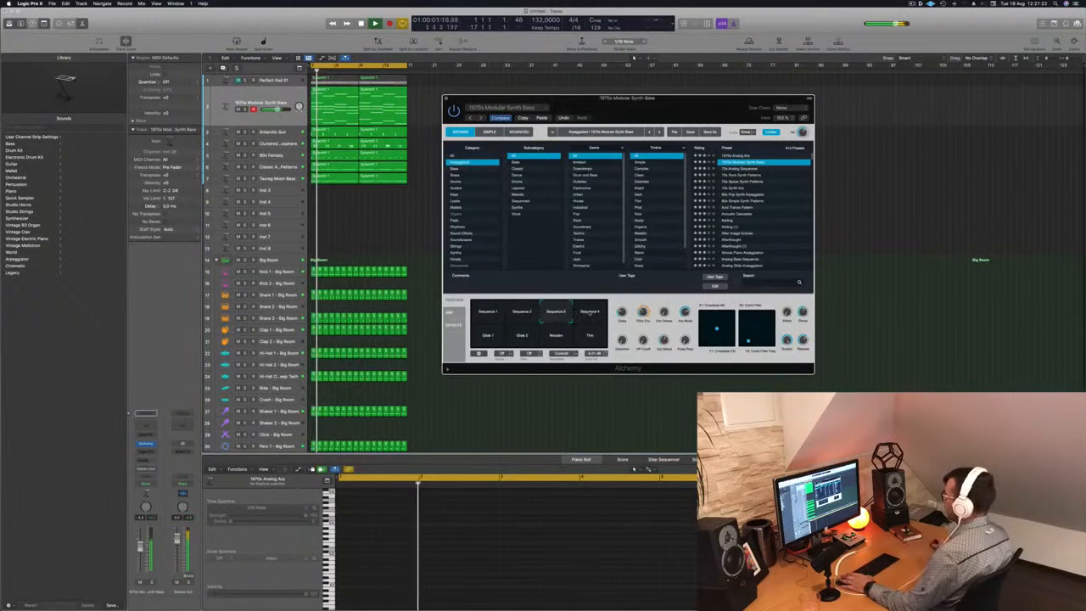
pyautogui.click(589, 313)
pyautogui.click(486, 338)
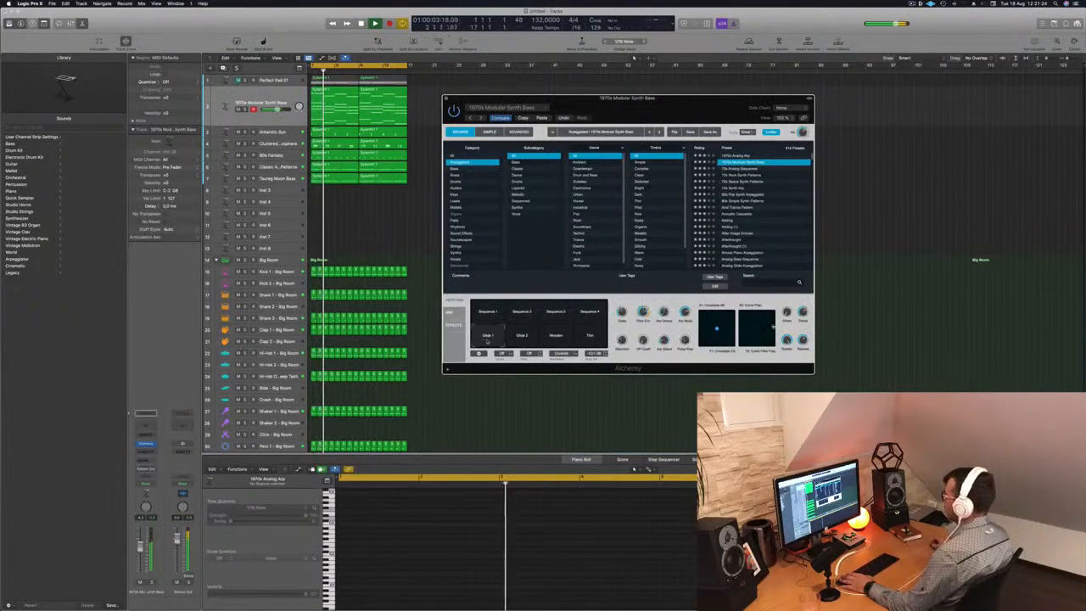
pyautogui.click(520, 337)
# Step: Load the 70s Analog Sequencer preset and listen to it briefly in solo before returning to the full mix from the start
pyautogui.press('Down')
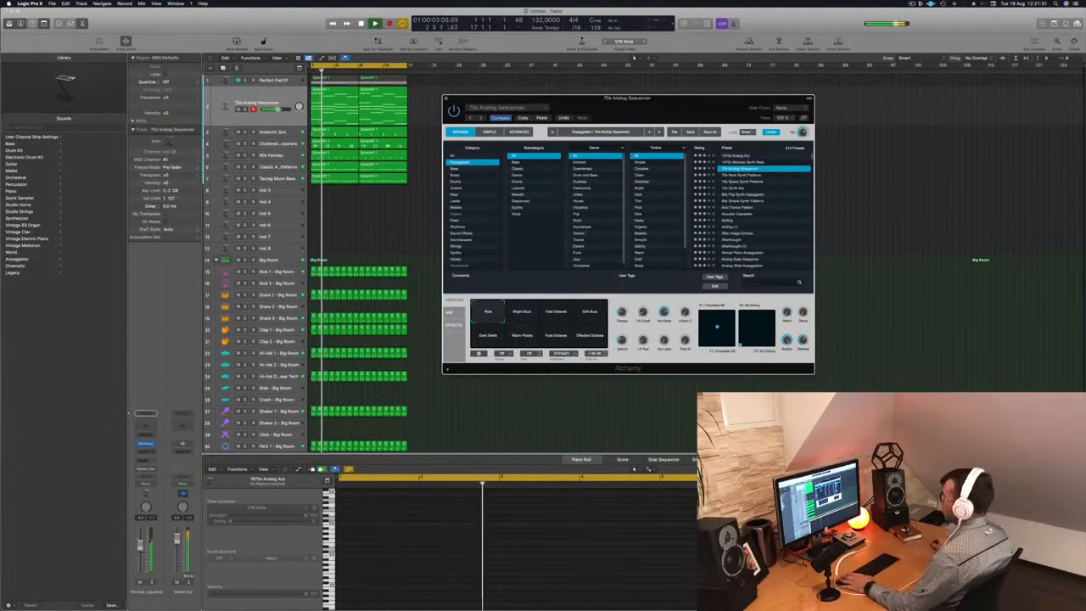
pyautogui.press('s')
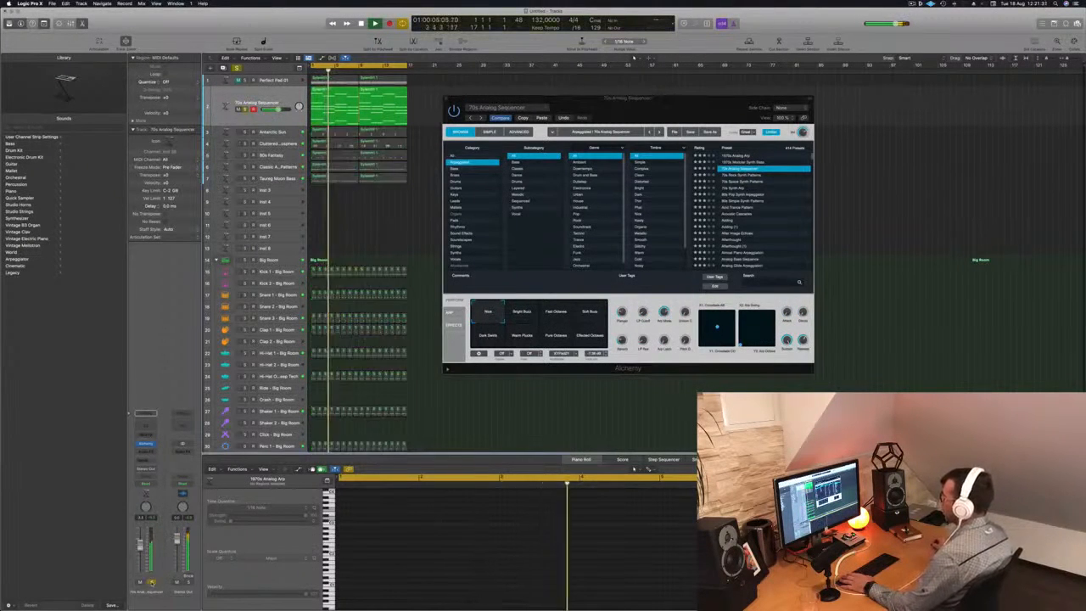
pyautogui.click(152, 581)
pyautogui.press('Return')
# Step: Audition the performance variations of the 70s Analog Sequencer preset, including Bright Buzz, Soft Buzz and Effected Octaves
pyautogui.click(522, 312)
pyautogui.click(555, 314)
pyautogui.click(589, 312)
pyautogui.click(590, 335)
pyautogui.click(489, 335)
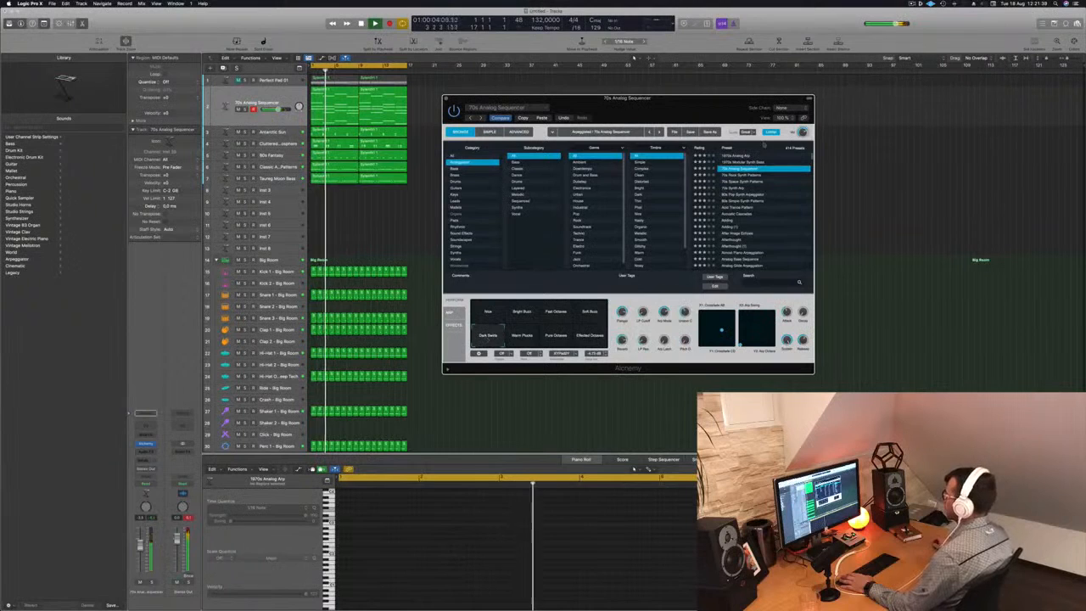
# Step: Try the presets 70s Rock Synth Patterns, 70s Space Synth Patterns, 70s Synth Arp and 80s Pop Synth Arpeggiation during playback
pyautogui.press('Down')
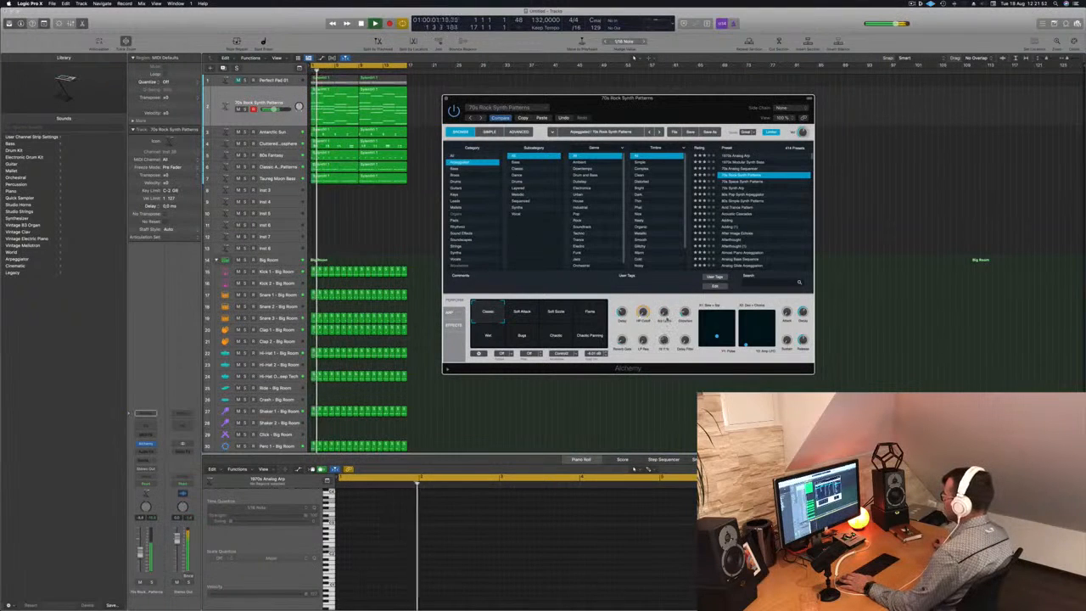
pyautogui.press('Return')
pyautogui.click(738, 181)
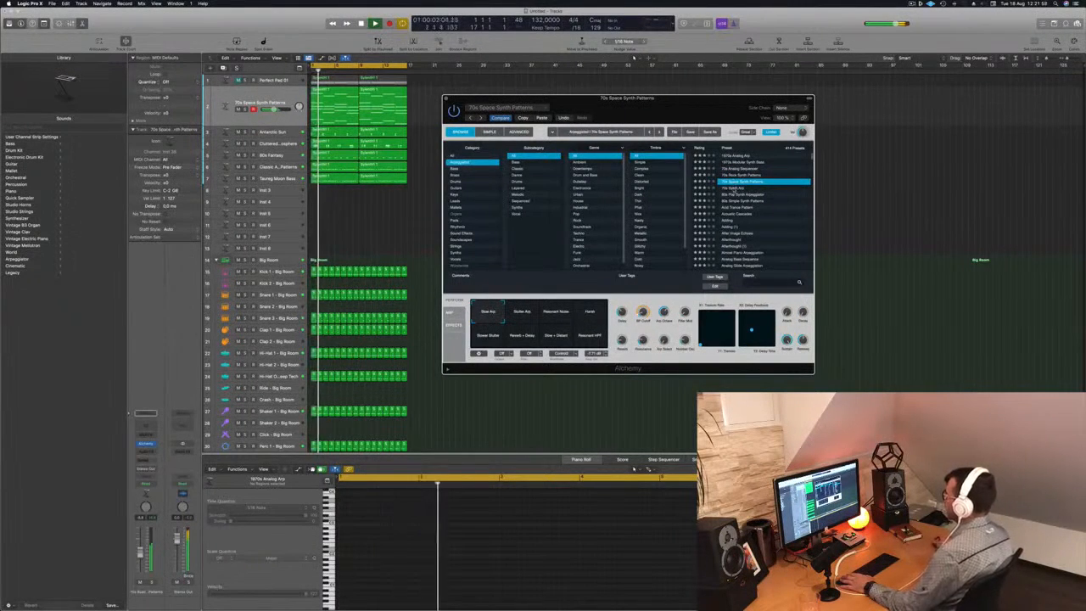
pyautogui.click(738, 188)
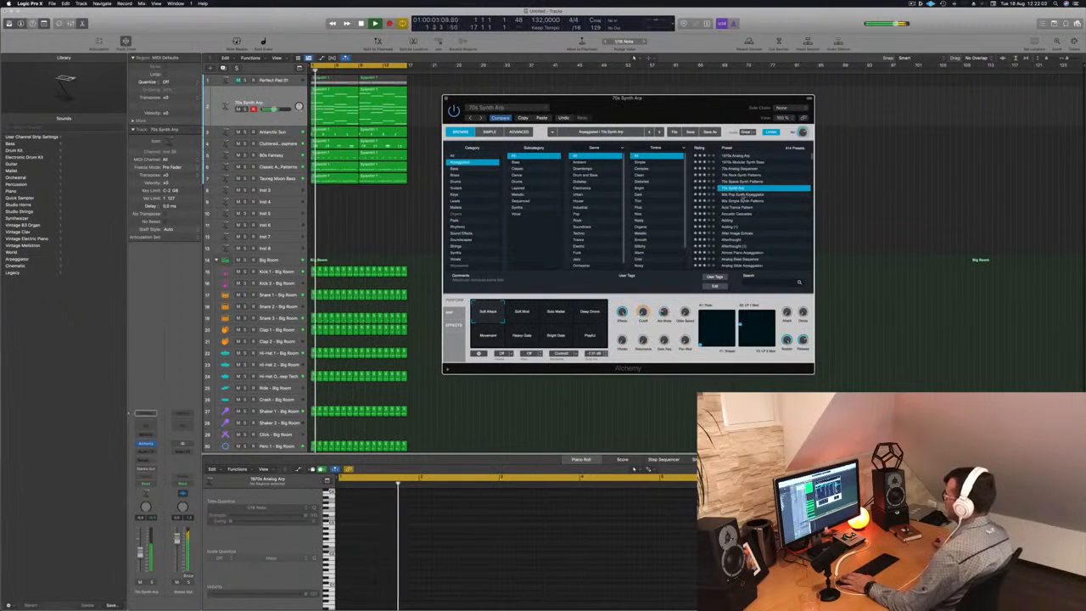
pyautogui.click(743, 194)
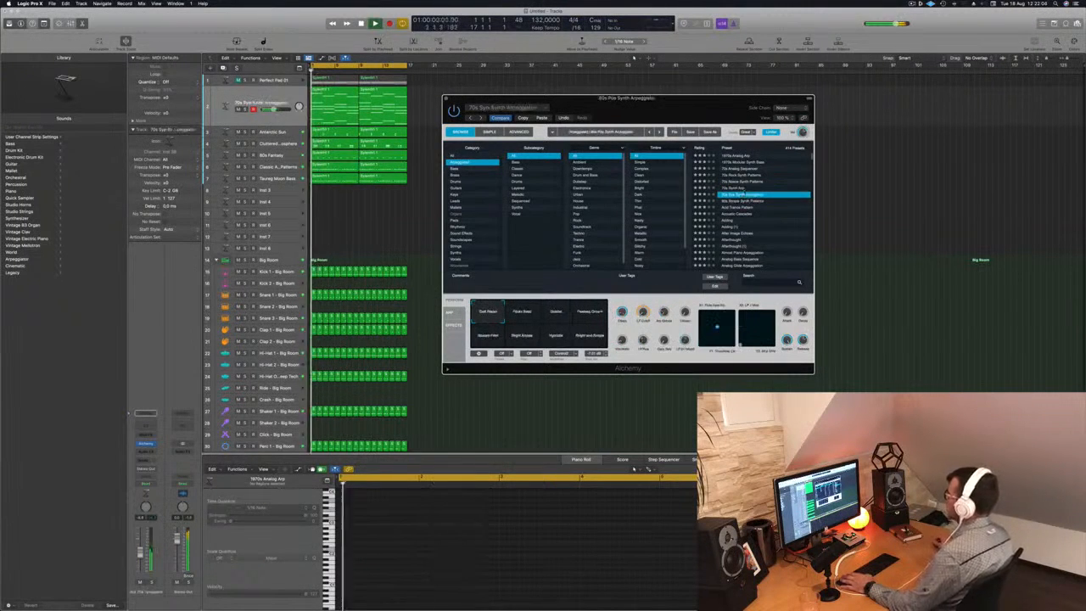
# Step: Try the Acid Trance Pattern and Acoustic Cascades presets on the arpeggio track
pyautogui.press('super+w')
pyautogui.click(739, 207)
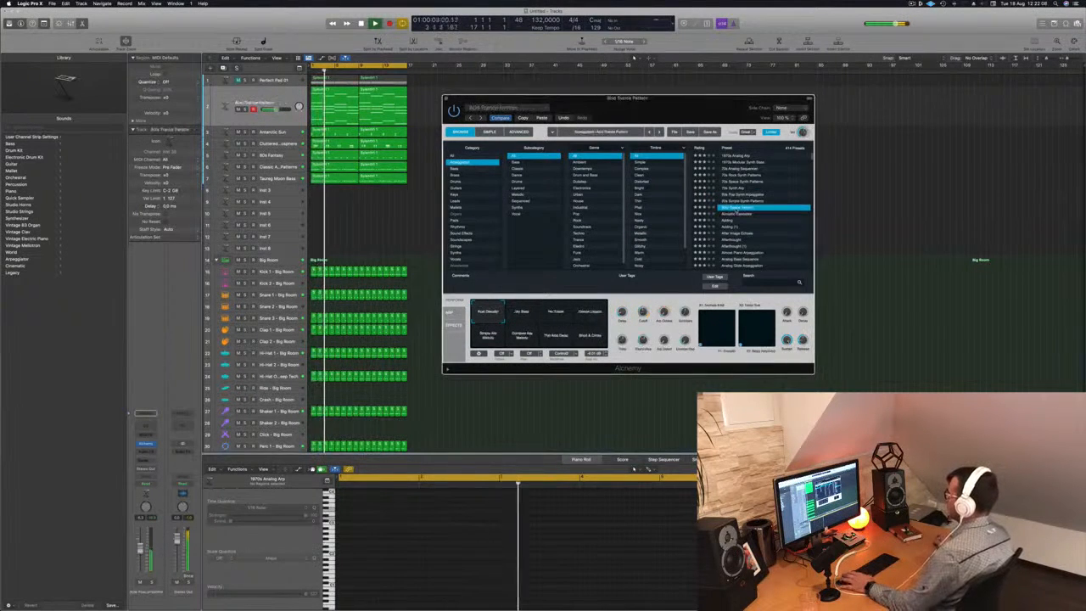
pyautogui.click(740, 215)
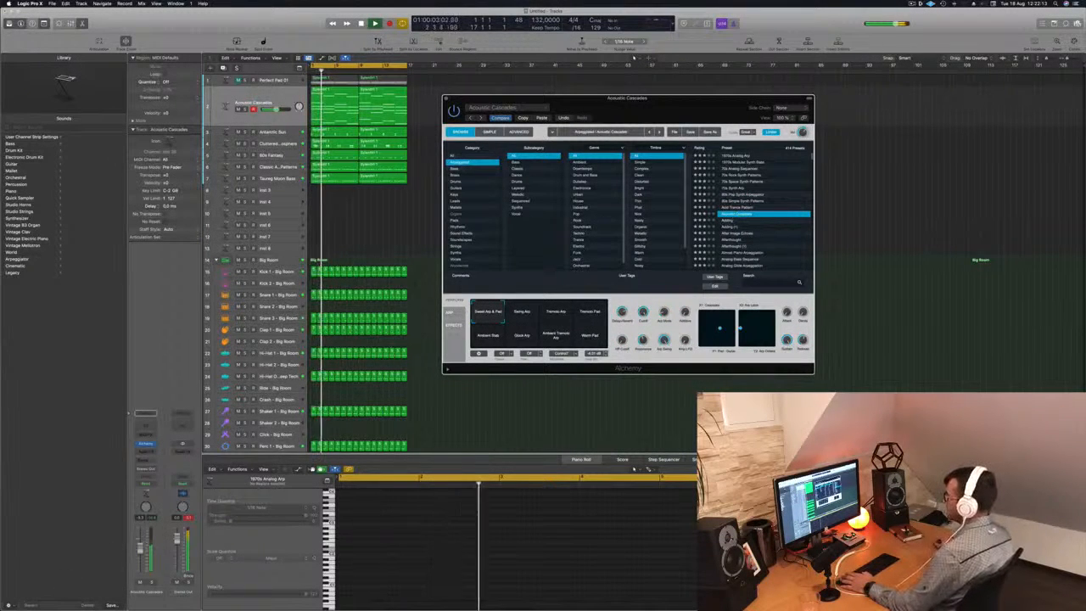
# Step: Audition the Acoustic Cascades variations, including Tremolo Arp, Tremolo Pad, Ambient Tremolo Arp and Warm Pad
pyautogui.click(524, 313)
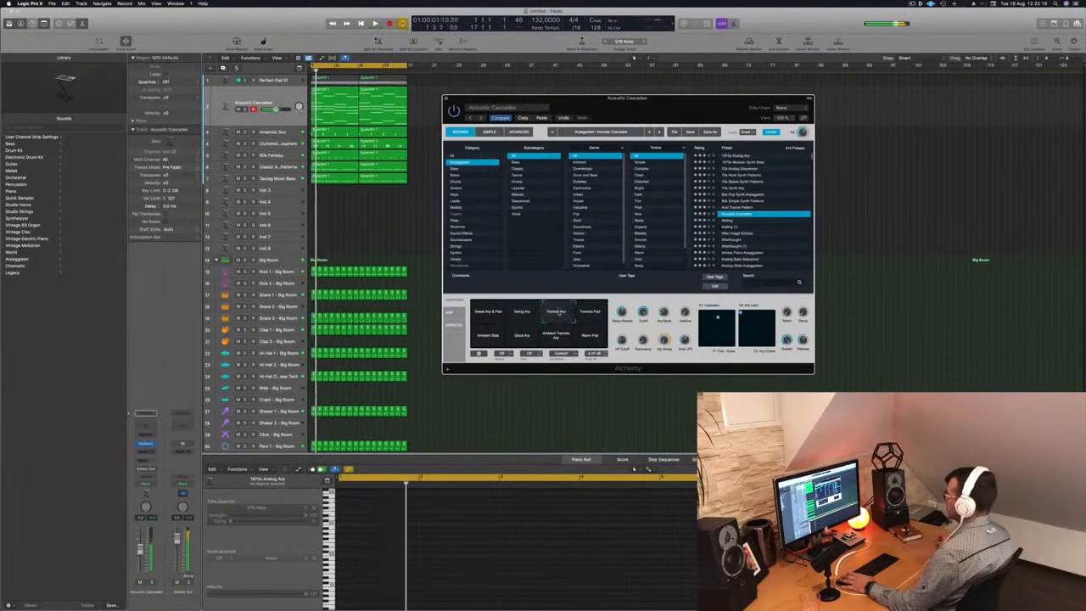
pyautogui.click(591, 311)
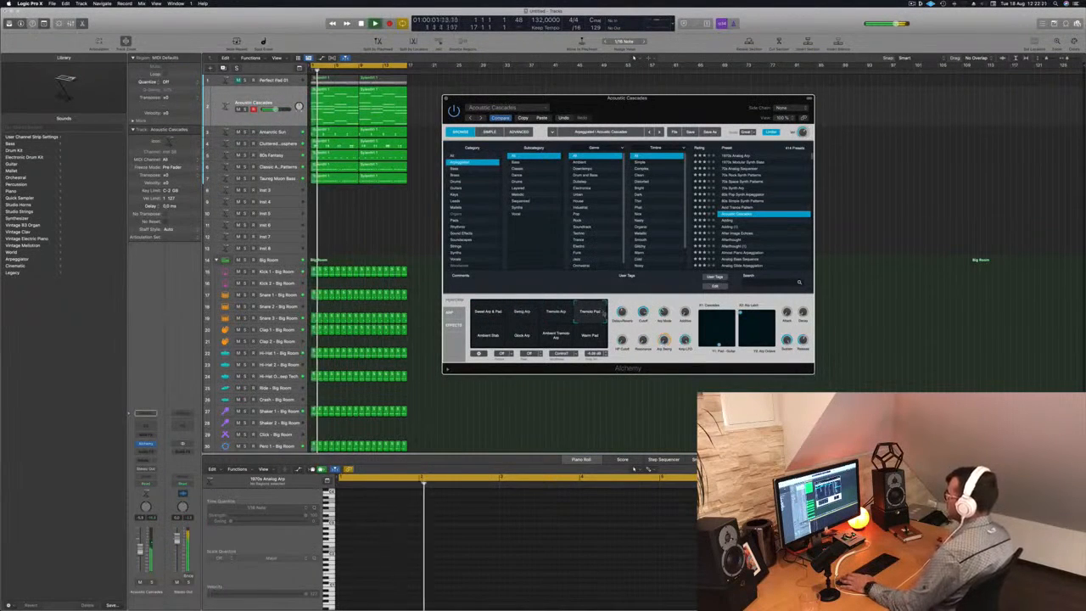
pyautogui.click(487, 335)
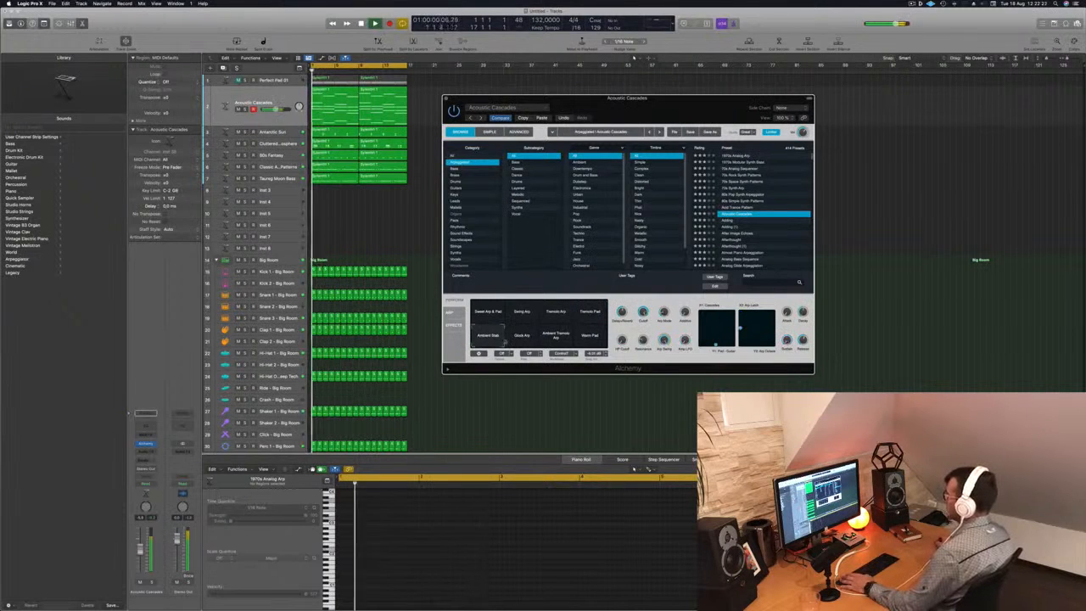
pyautogui.click(555, 335)
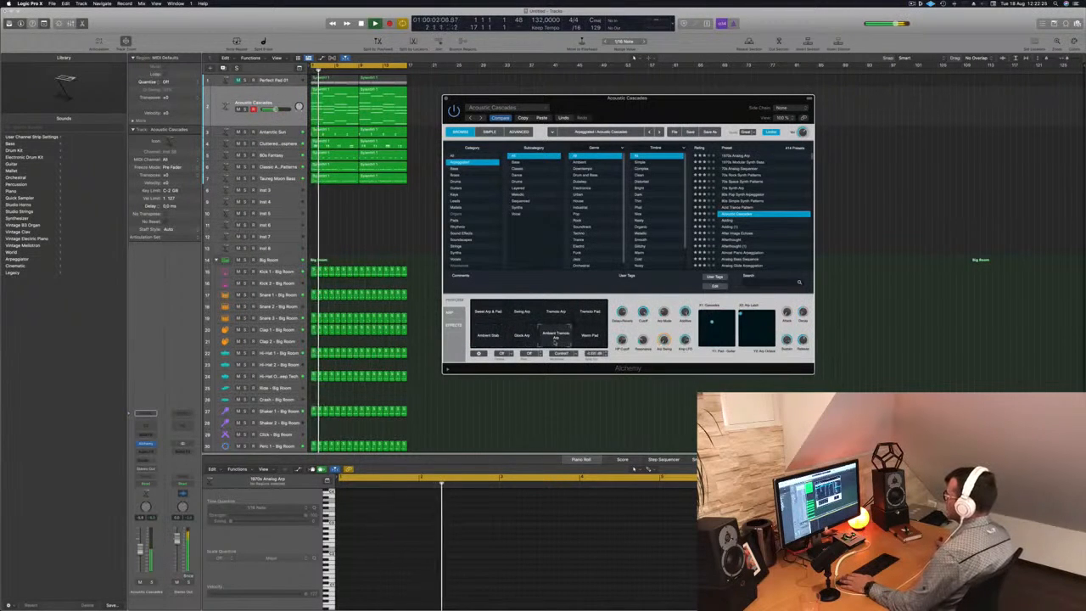
pyautogui.click(590, 335)
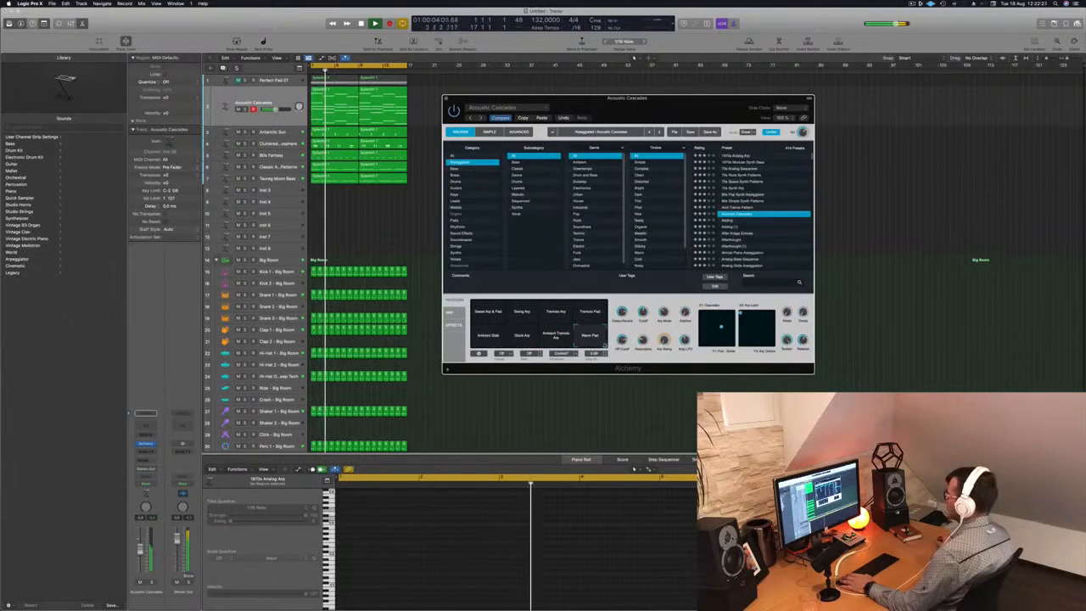
# Step: Try the Adding and Afterthought presets on the arpeggio track
pyautogui.click(768, 220)
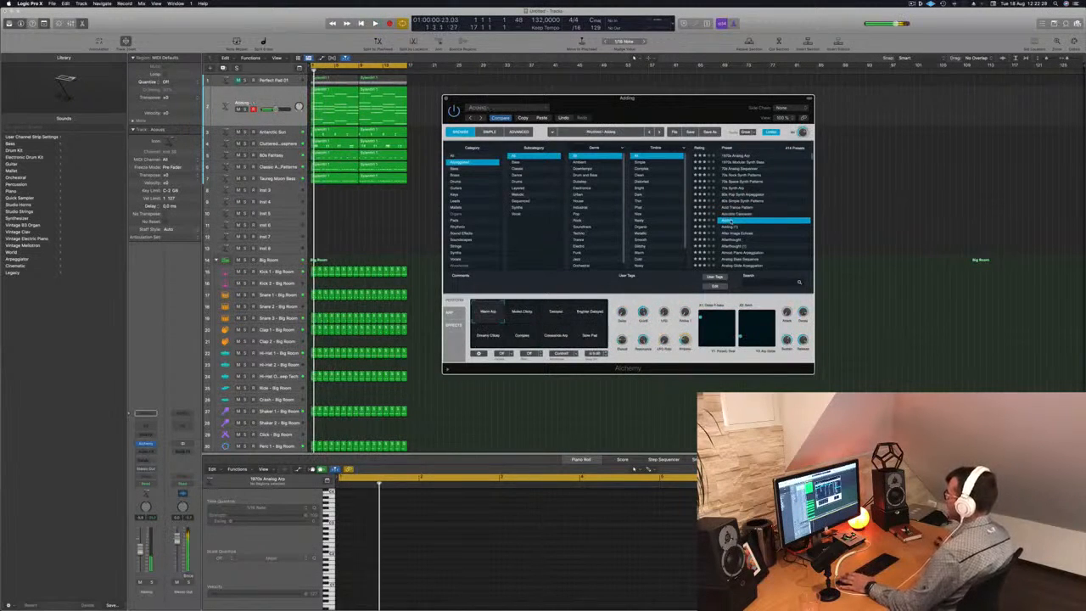
pyautogui.scroll(-1, 777, 226)
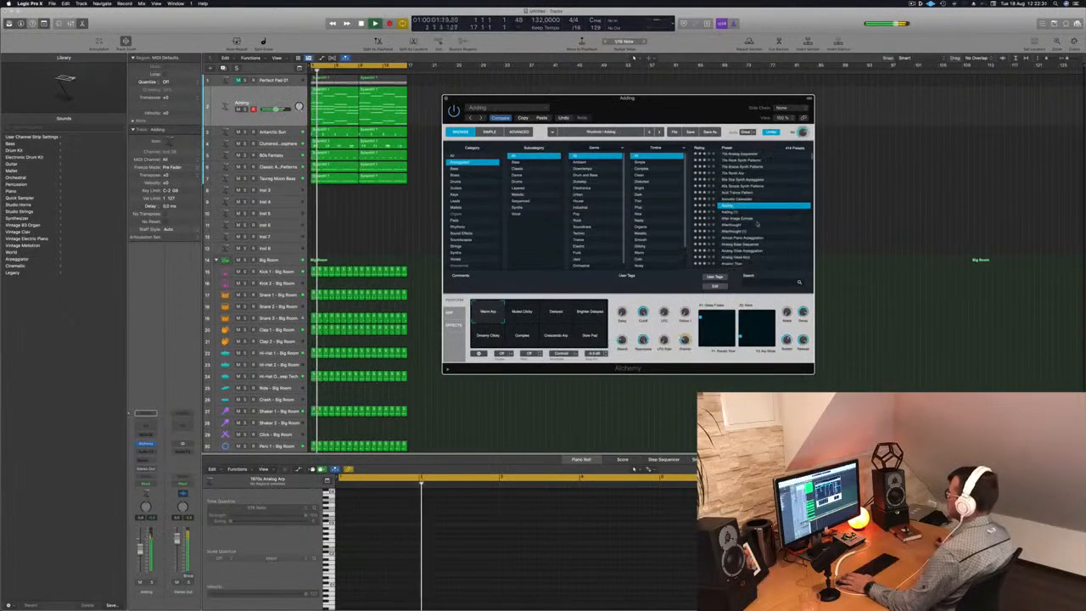
pyautogui.click(776, 225)
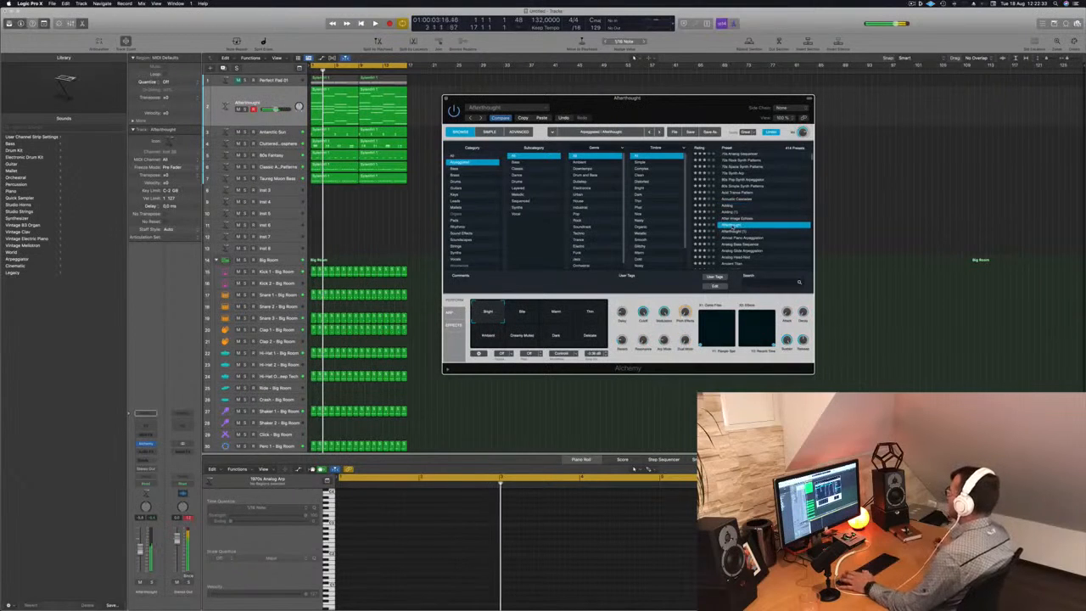
# Step: Try the Altered Piano Arpeggiation and Analog Glide Arpeggiation presets from further down the preset list
pyautogui.scroll(-1, 777, 212)
pyautogui.scroll(-1, 777, 211)
pyautogui.click(743, 217)
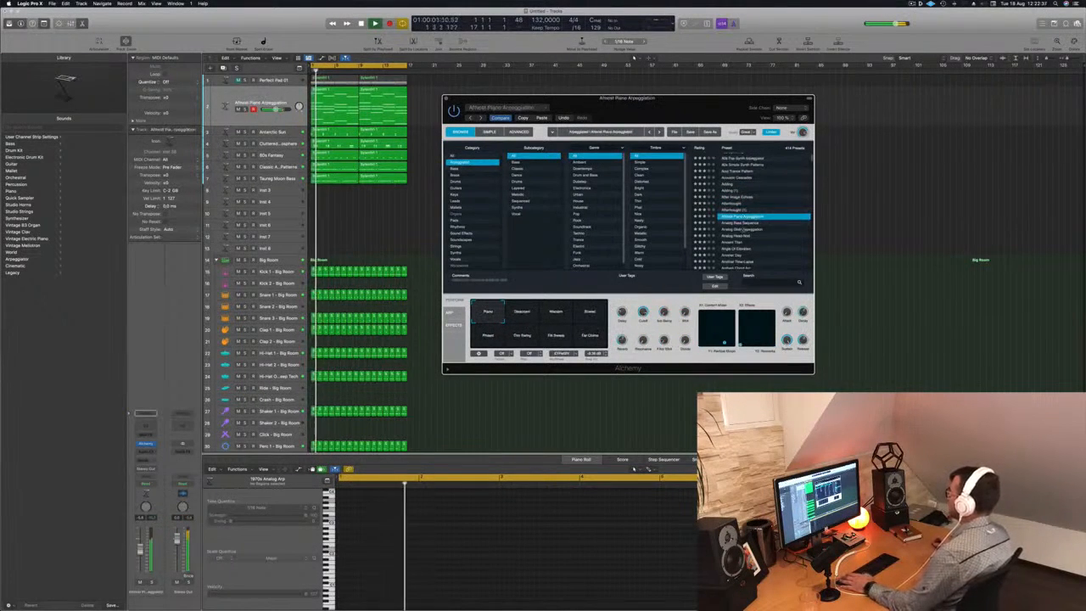
pyautogui.click(742, 229)
pyautogui.scroll(-1, 776, 212)
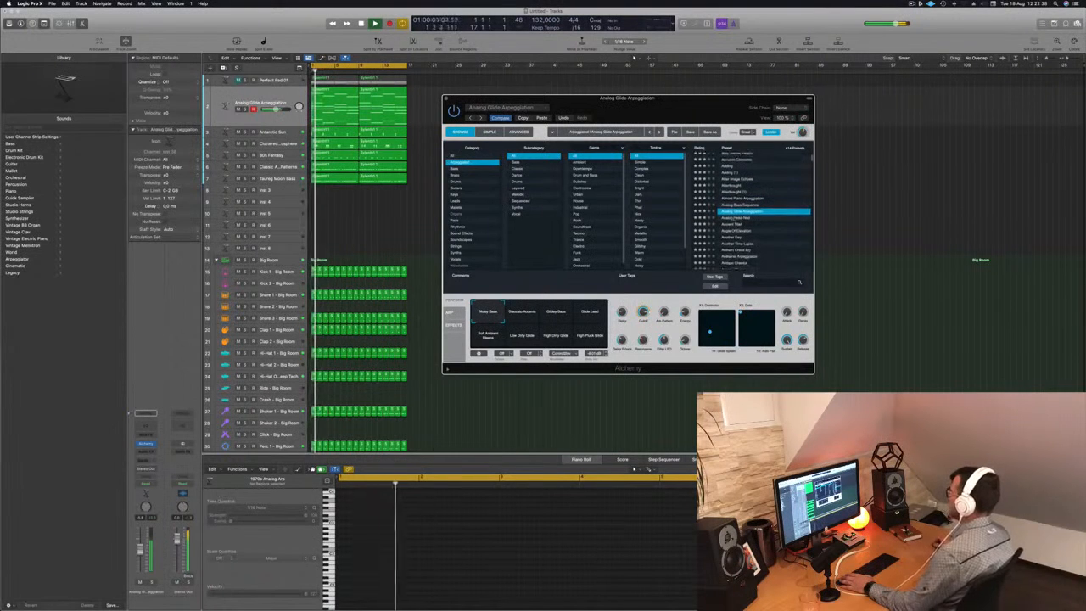
# Step: Load the Analog Head-Nod preset and move the Alchemy window further away from the regions
pyautogui.click(735, 218)
pyautogui.scroll(-2, 735, 219)
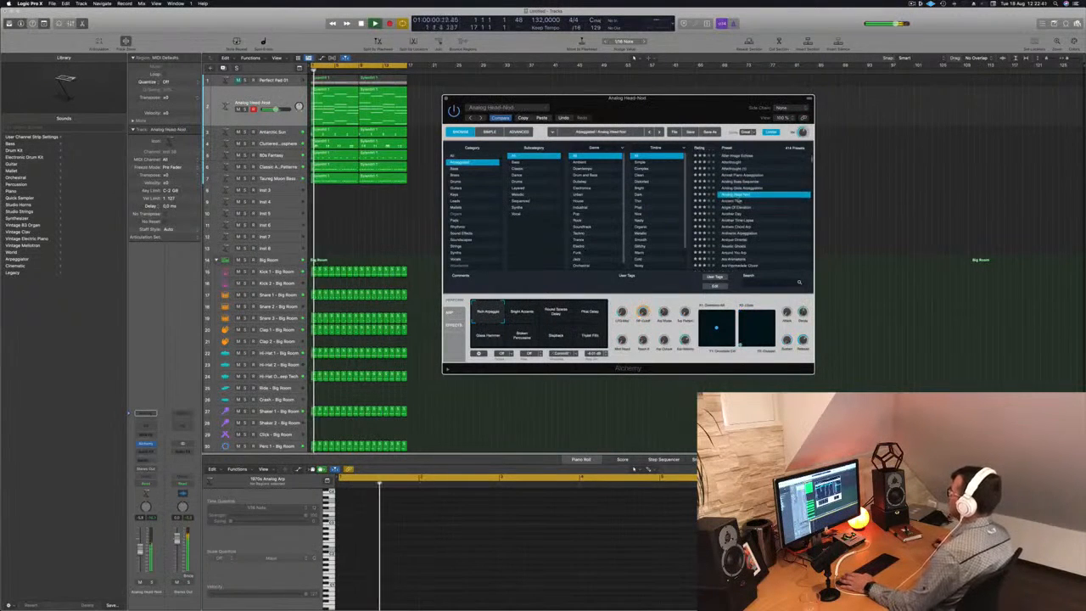
pyautogui.moveTo(701, 111); pyautogui.dragTo(761, 110)
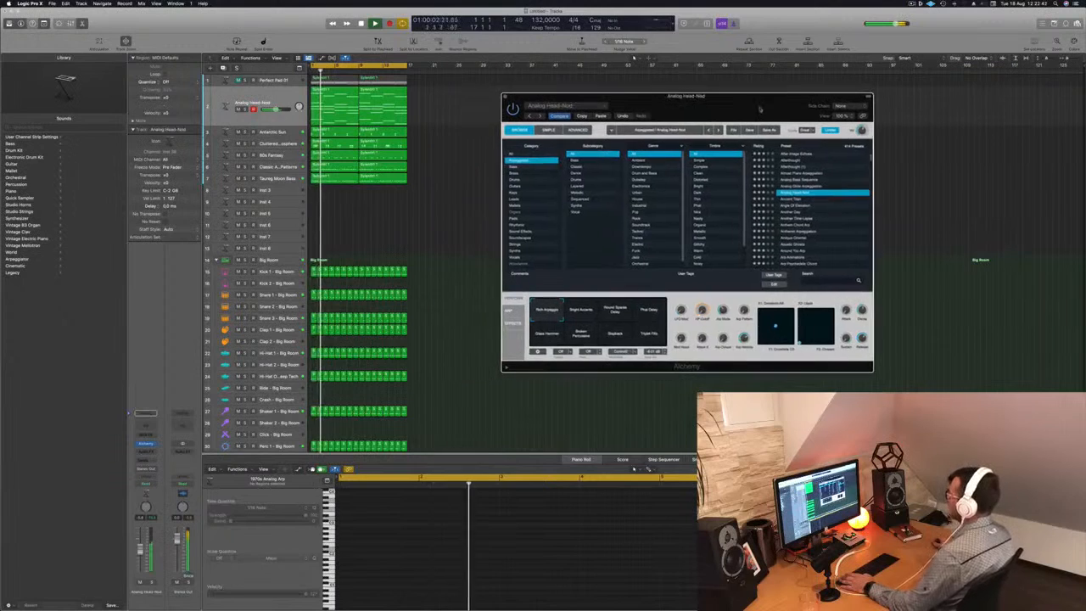
pyautogui.click(476, 339)
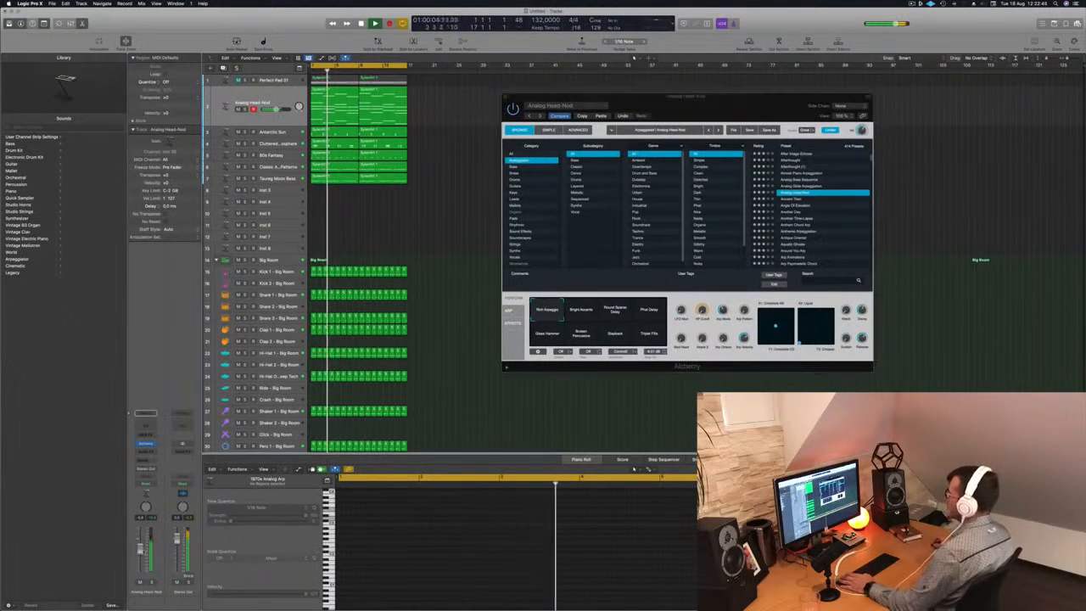
# Step: Compare the Bright Accents, Round Sparse Delay and adjacent delay variations of Analog Head-Nod and return to Rich Arpeggio
pyautogui.click(590, 312)
pyautogui.click(614, 310)
pyautogui.click(650, 311)
pyautogui.press('space')
pyautogui.press('space')
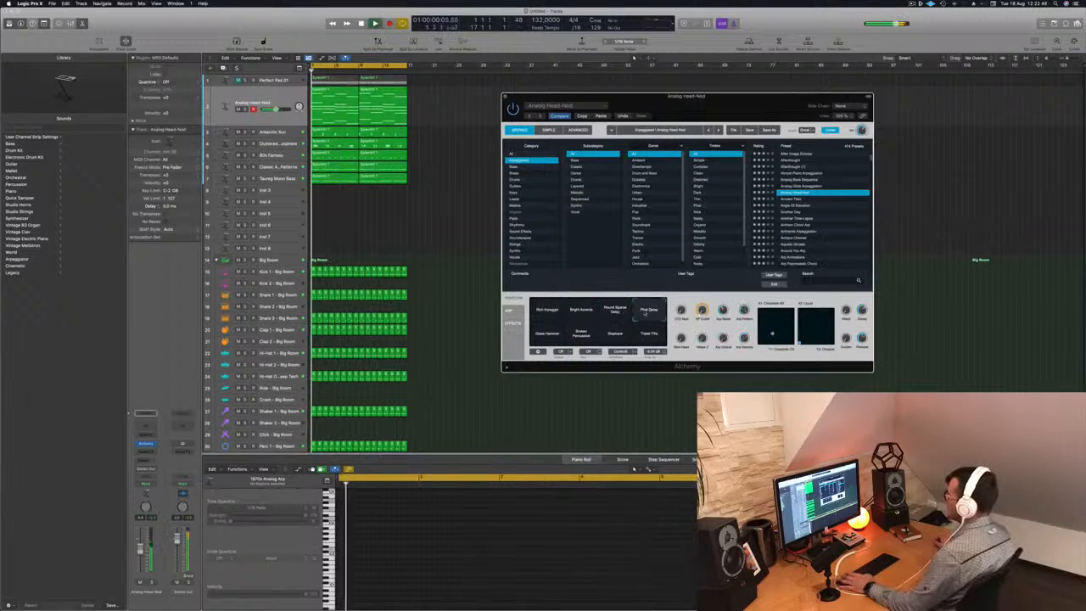
pyautogui.click(554, 311)
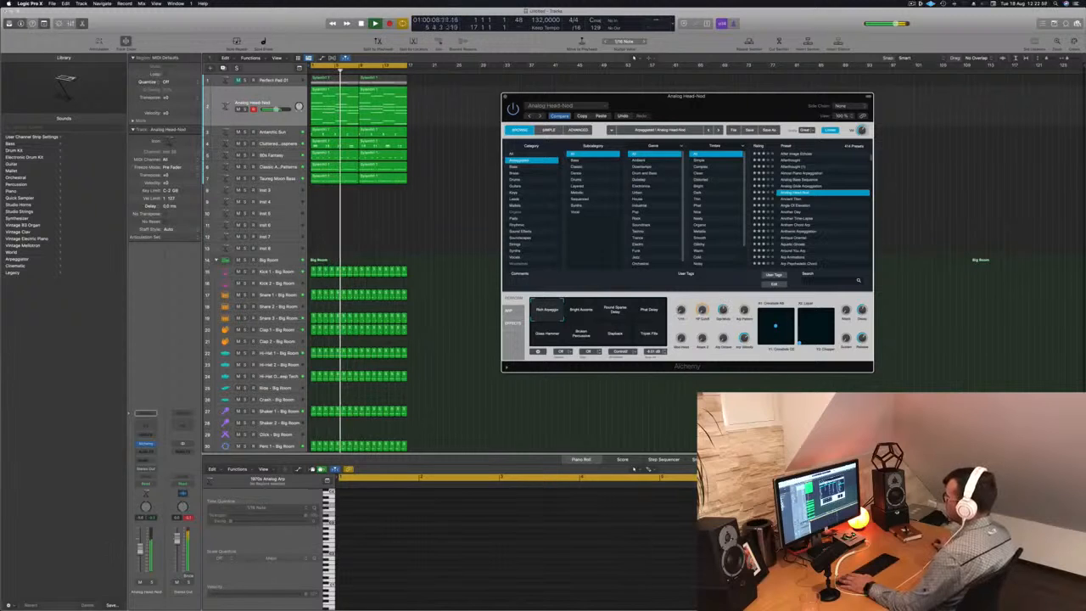
# Step: Add a Channel EQ to the Analog Head-Nod track and enable a low-cut filter at 400 Hz with a 12 dB/Oct slope
pyautogui.click(146, 425)
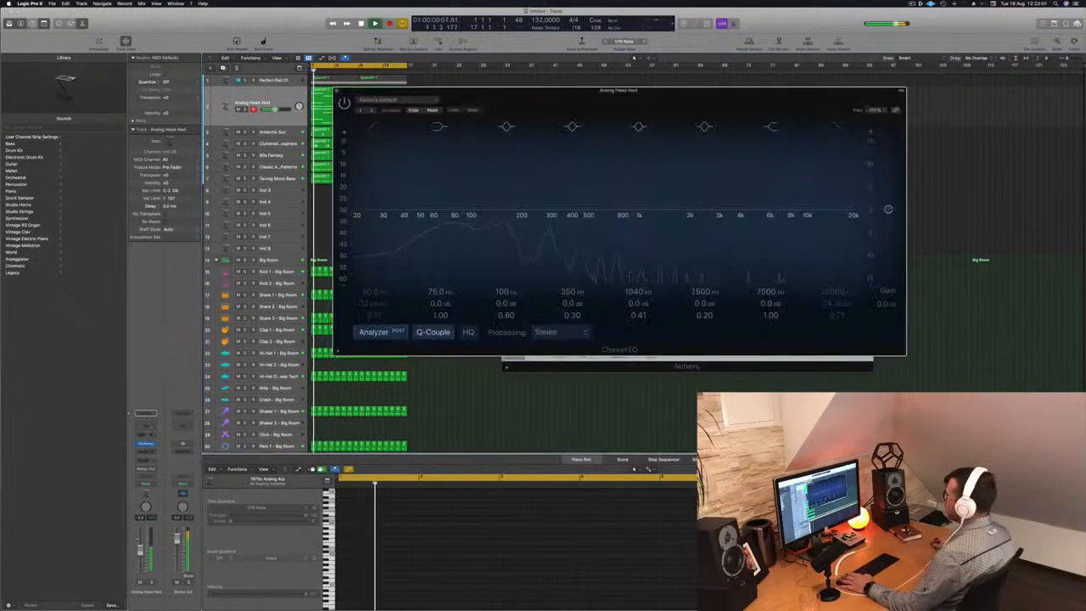
pyautogui.click(373, 126)
pyautogui.moveTo(438, 227); pyautogui.dragTo(573, 222)
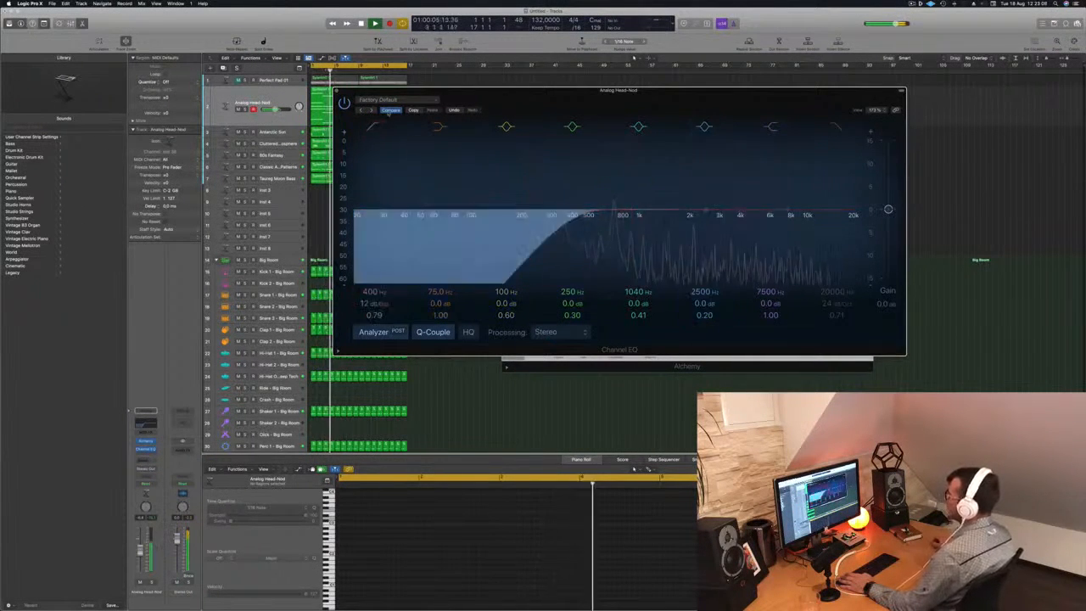
pyautogui.click(337, 90)
# Step: Compare the remaining Analog Head-Nod performance variations, including Glass Hammer, Phat Delay and Round Sparse Delay, against the playing track
pyautogui.press('Return')
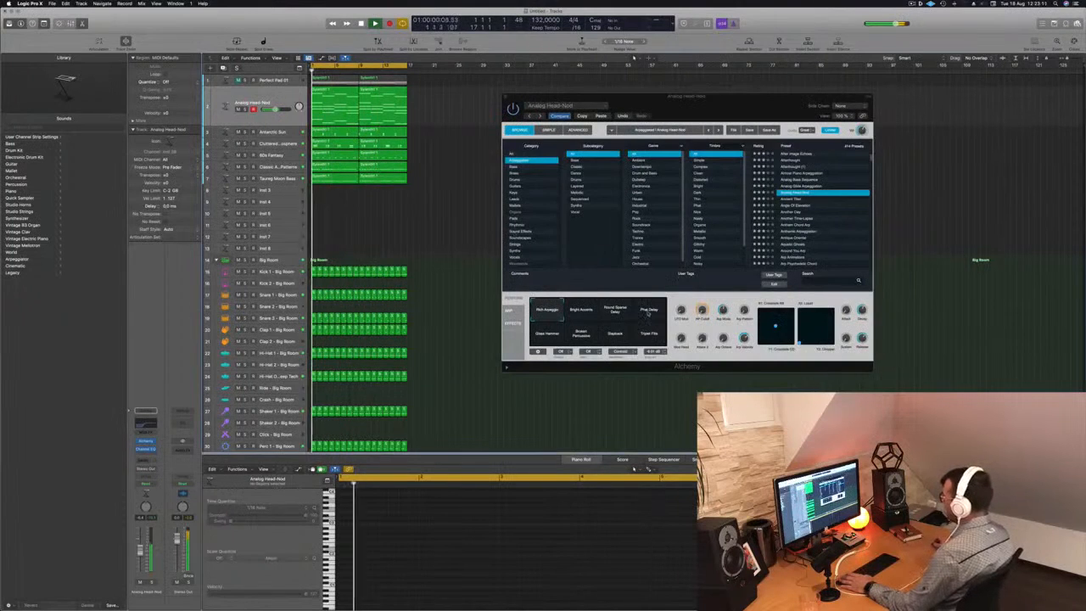
pyautogui.click(648, 331)
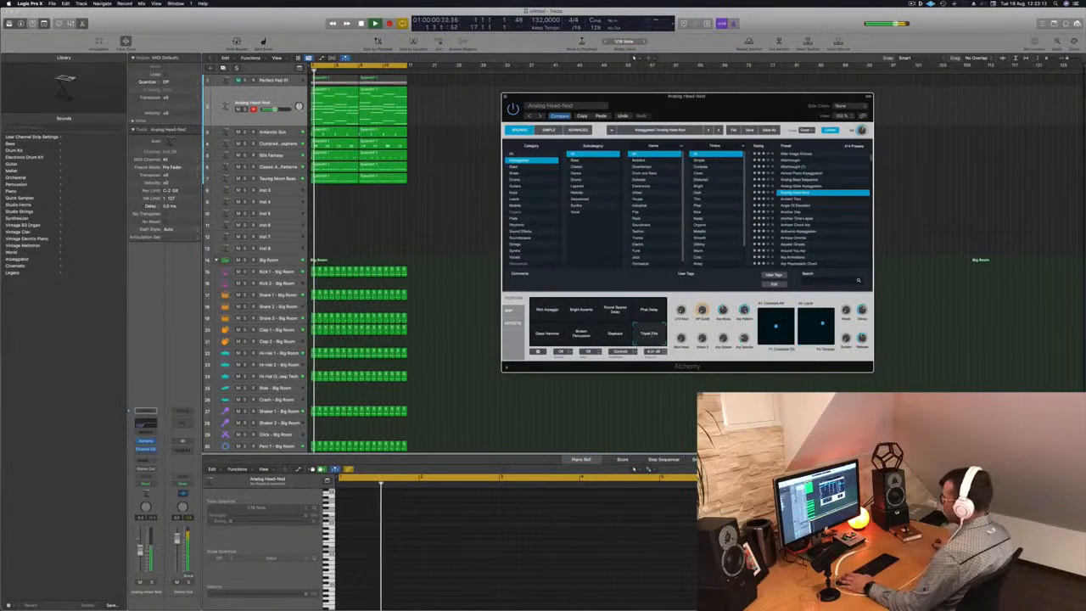
pyautogui.click(550, 338)
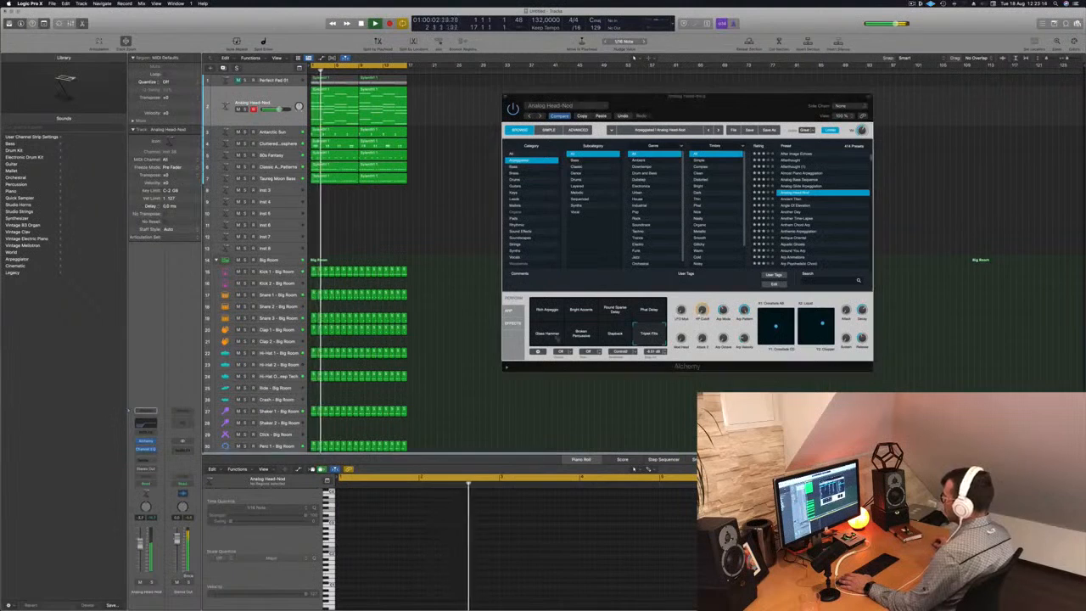
pyautogui.click(618, 334)
pyautogui.press('space')
pyautogui.press('space')
pyautogui.click(586, 334)
pyautogui.click(547, 335)
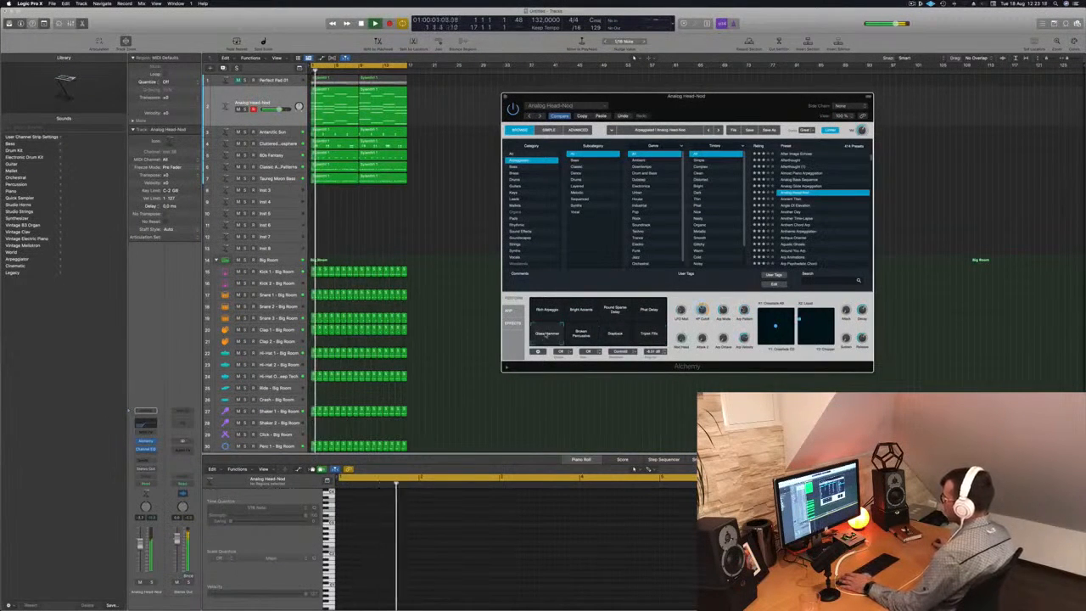
pyautogui.click(649, 310)
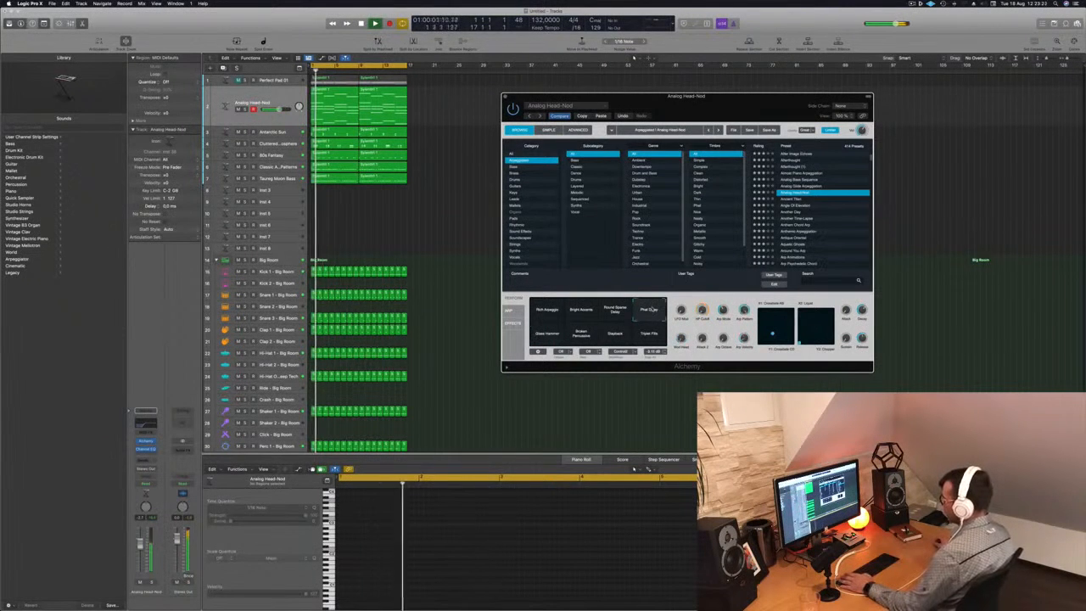
pyautogui.click(615, 310)
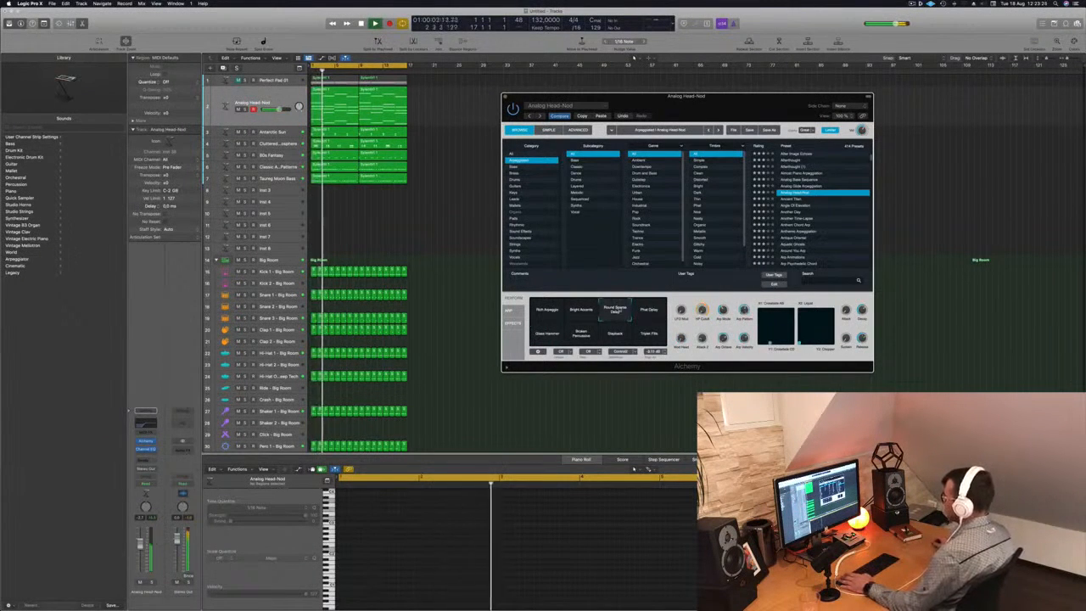
# Step: Try the Ancient Titan, Angle Of Elevation, Another Day and Another Time-Lapse presets in Alchemy
pyautogui.click(790, 198)
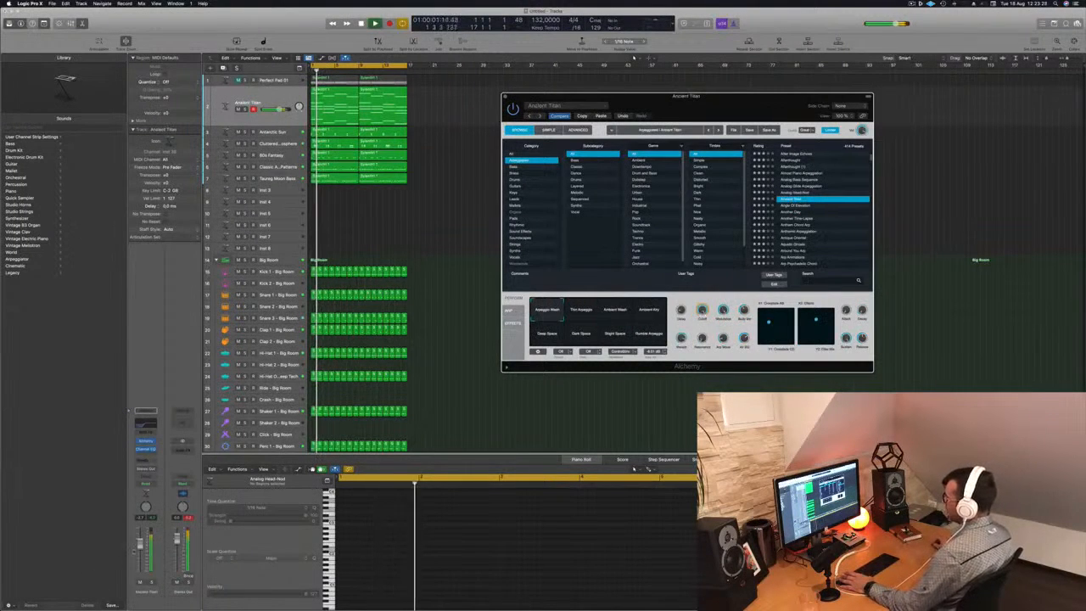
pyautogui.click(798, 206)
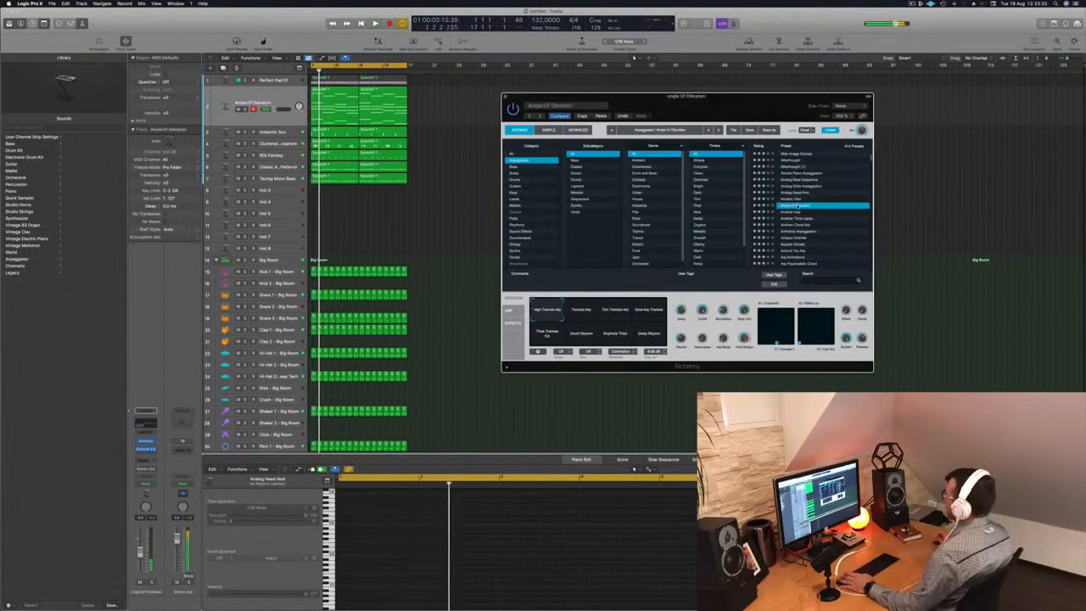
pyautogui.click(794, 212)
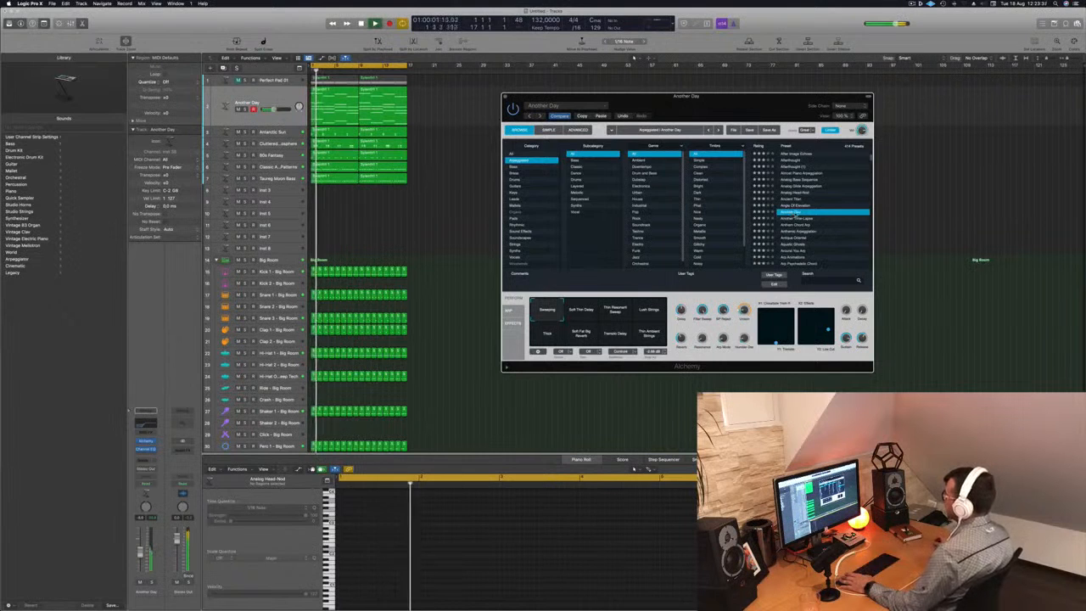
pyautogui.click(797, 219)
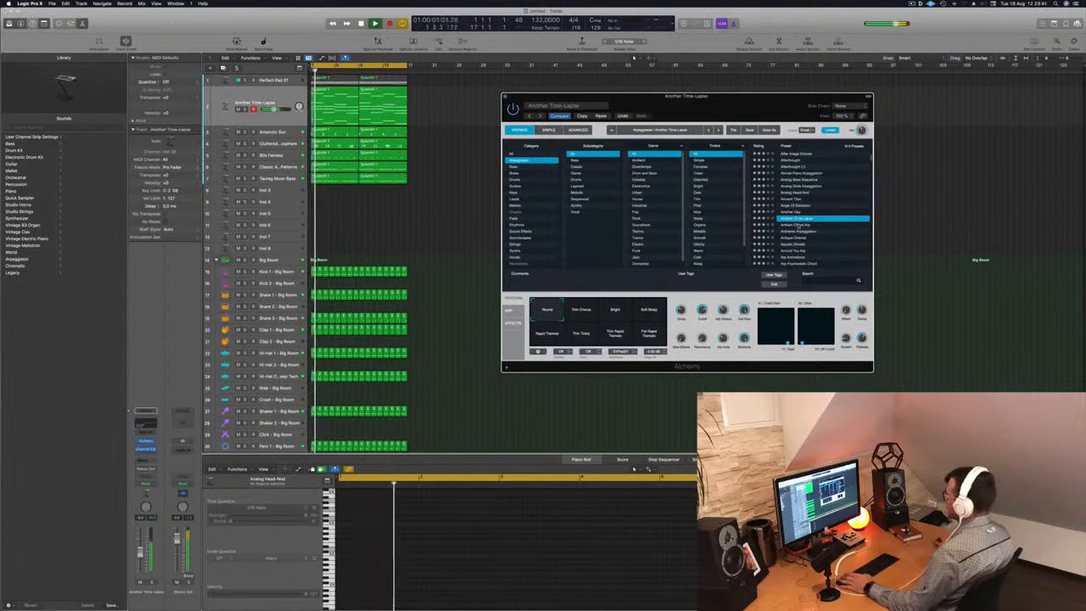
# Step: Load the Anthem Chord Arp preset with its Passing Tone variation and close the Alchemy window
pyautogui.click(797, 224)
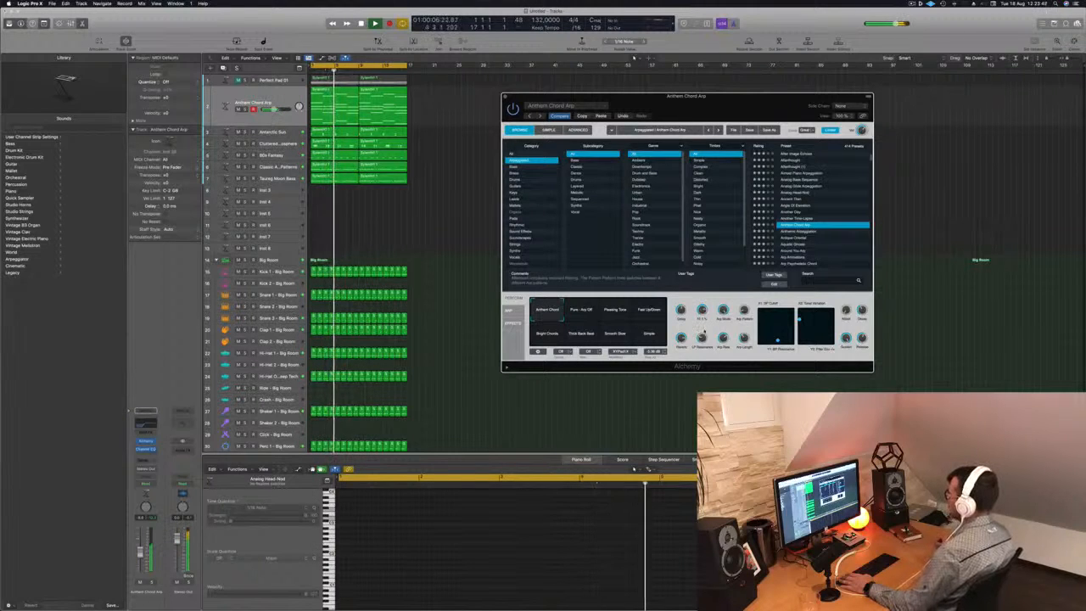
pyautogui.click(582, 310)
pyautogui.click(615, 310)
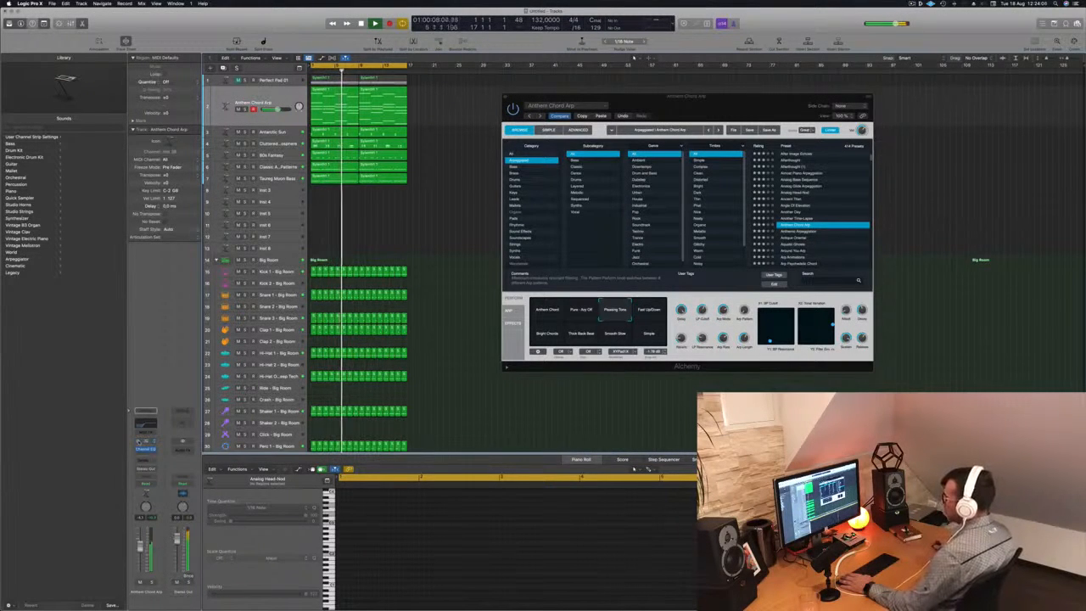
pyautogui.press('space')
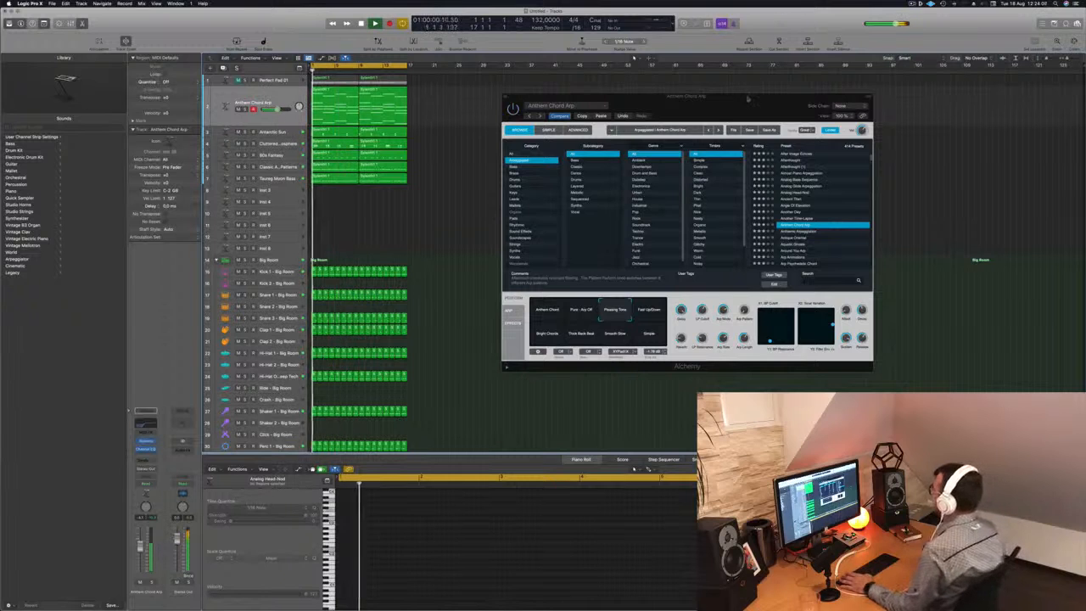
pyautogui.moveTo(504, 97); pyautogui.dragTo(453, 109)
pyautogui.click(453, 109)
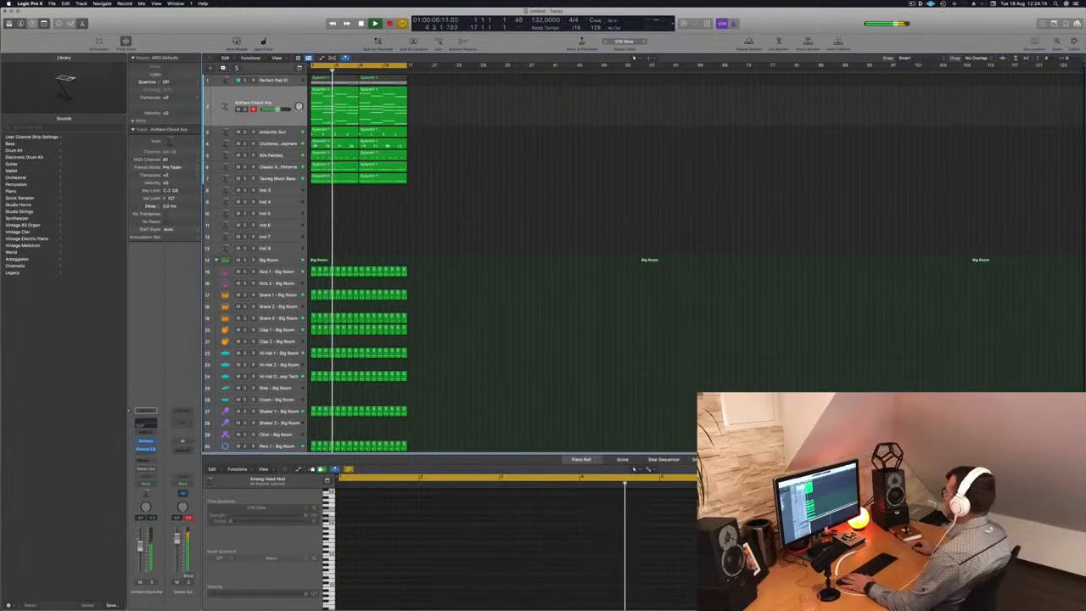
# Step: Select every region in the arrangement, repeat the whole section three times and play it from the start
pyautogui.click(911, 4)
pyautogui.press('Escape')
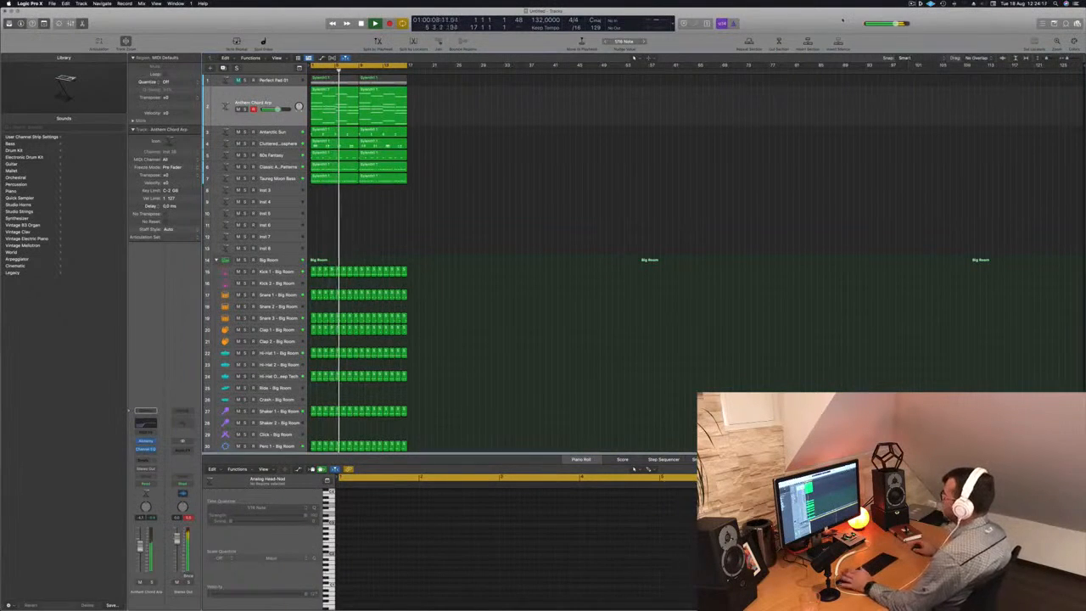
pyautogui.press('super+Right')
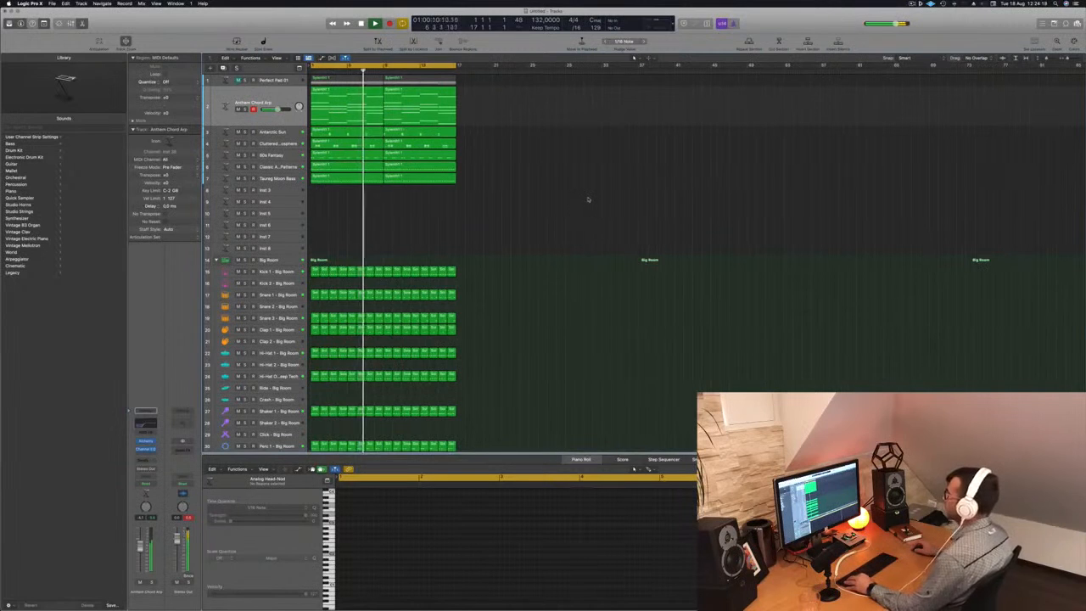
pyautogui.press('super+Right')
pyautogui.press('super+Right')
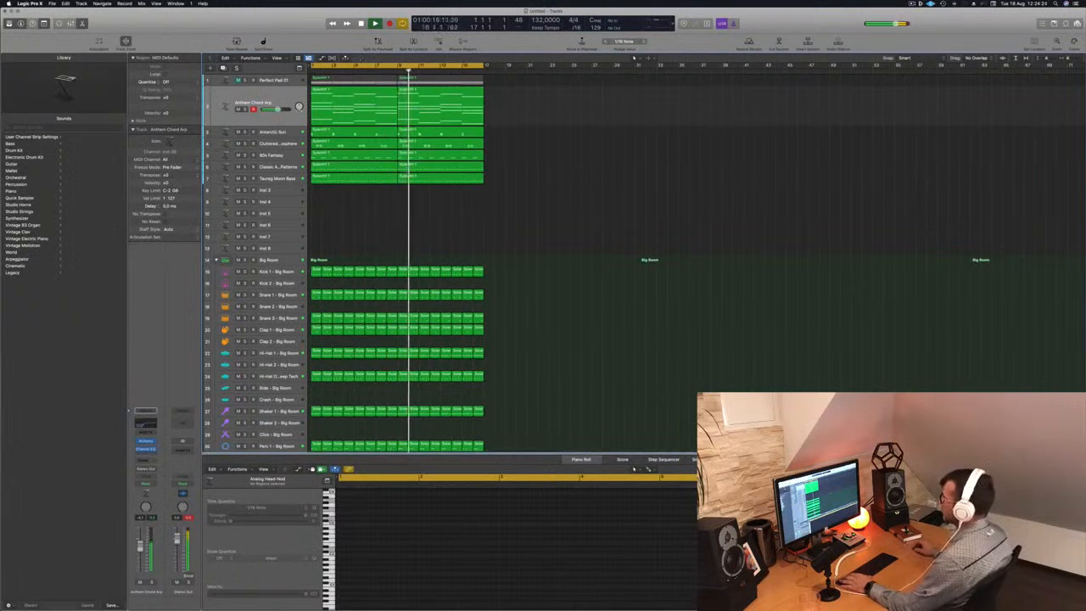
pyautogui.click(287, 97)
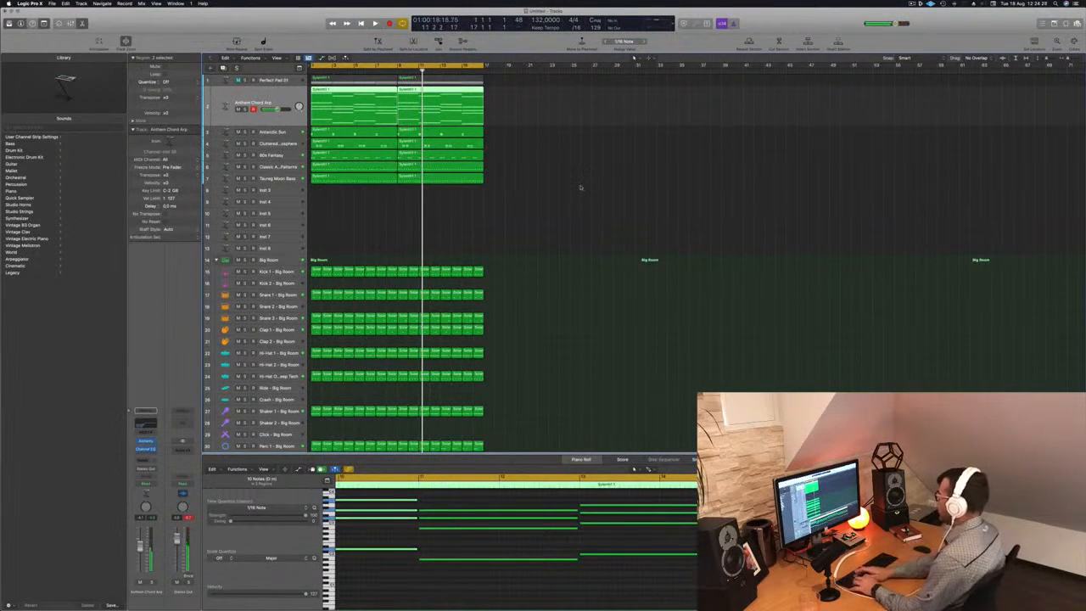
pyautogui.press('super+a')
pyautogui.press('super+r')
pyautogui.press('super+r')
pyautogui.press('super+r')
pyautogui.press('Return')
pyautogui.press('space')
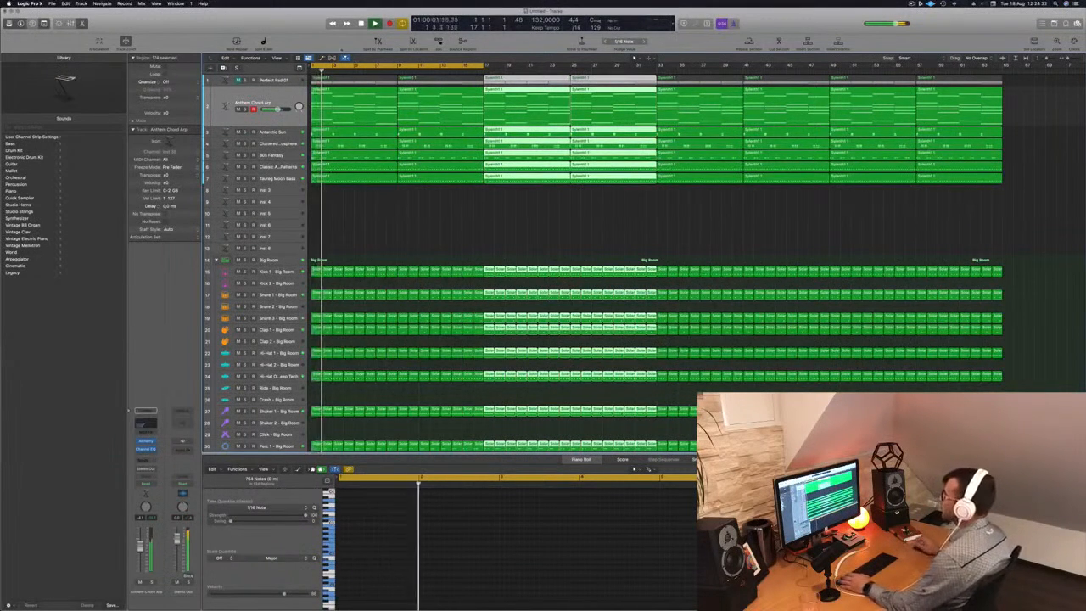
pyautogui.scroll(-1, 381, 220)
pyautogui.scroll(-1, 381, 220)
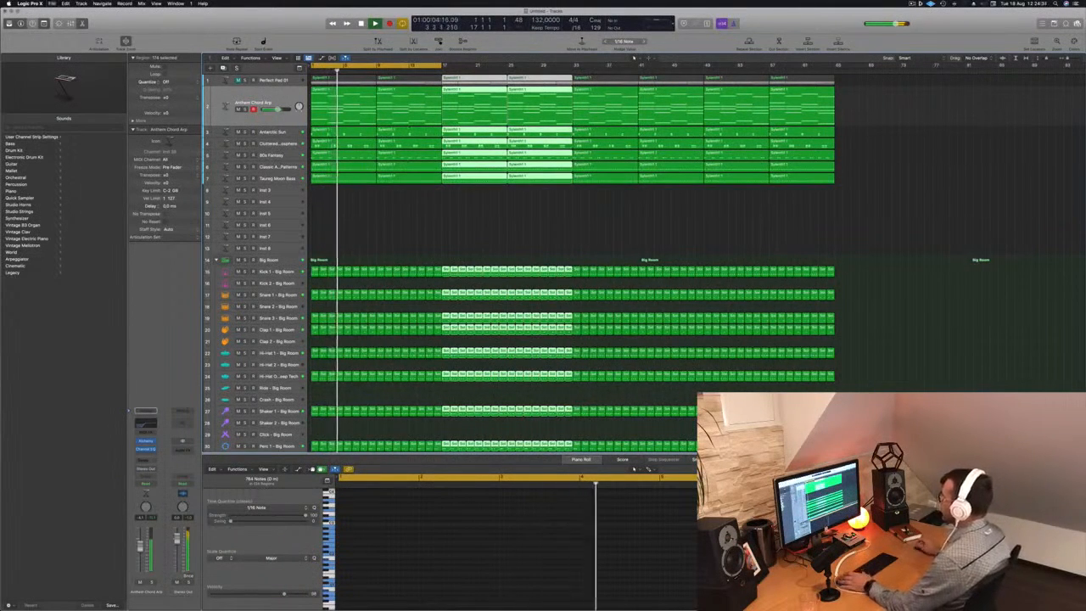
# Step: Save the project under its episode number as a package in the Logic folder and deselect all regions
pyautogui.press('super+s')
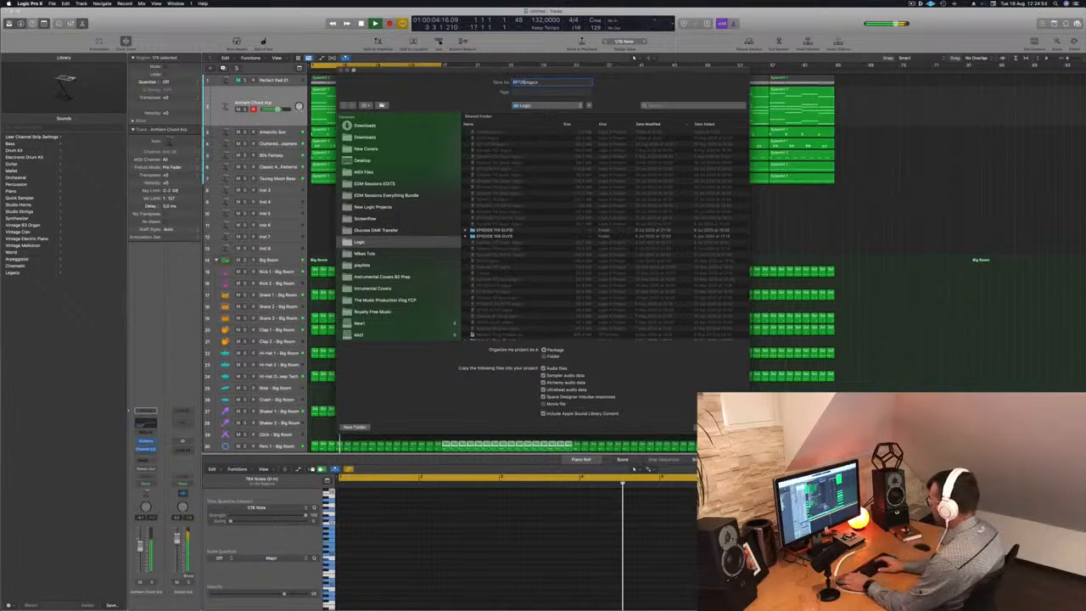
pyautogui.press('Return')
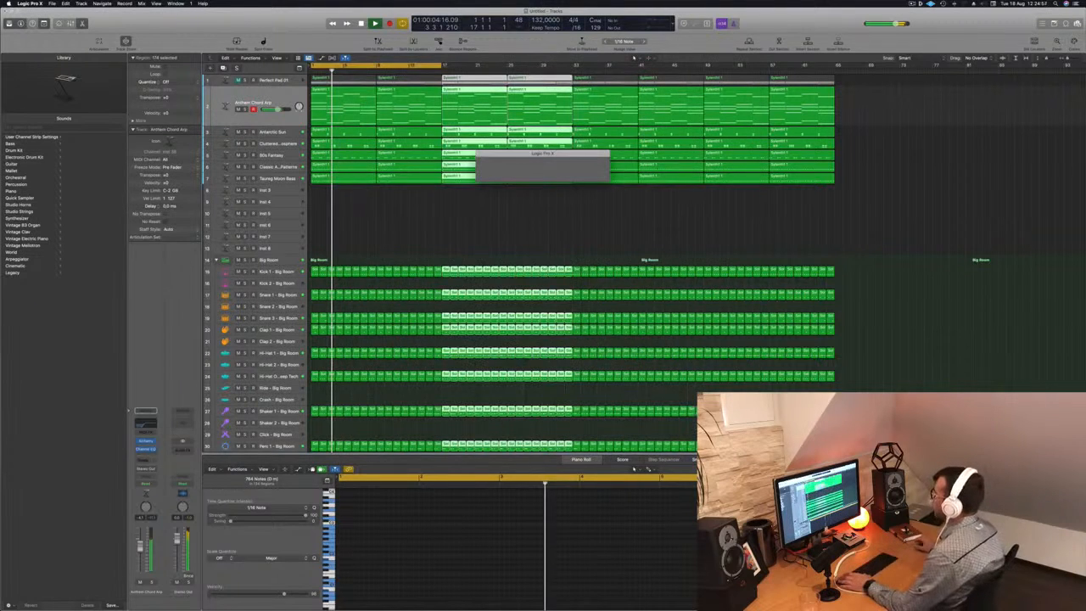
pyautogui.click(408, 214)
# Step: Extend the cycle range to the end of the repeated regions and play the arrangement
pyautogui.press('space')
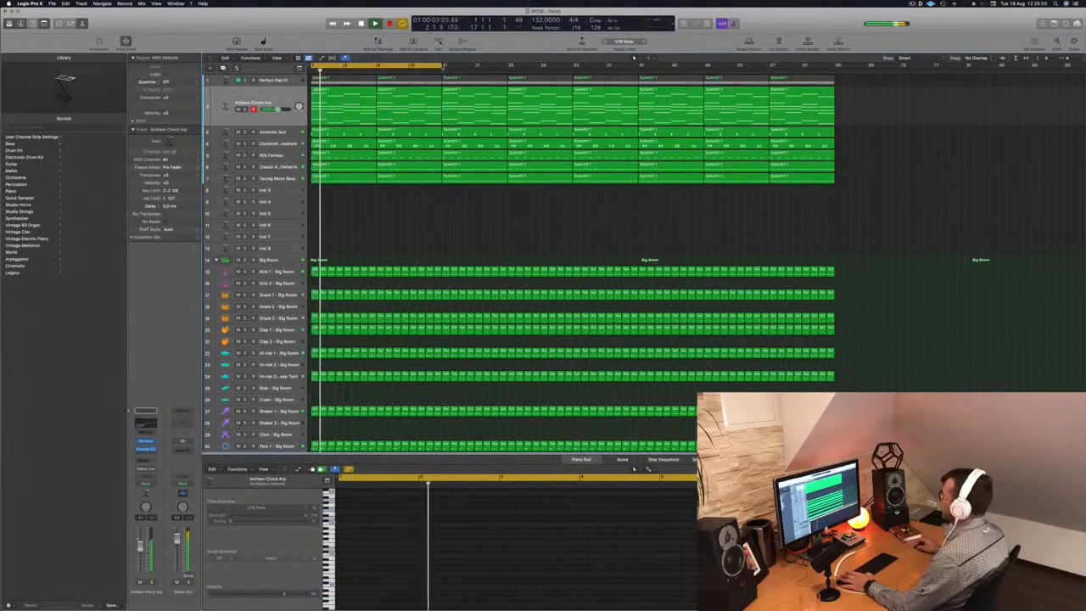
pyautogui.moveTo(442, 67); pyautogui.dragTo(834, 69)
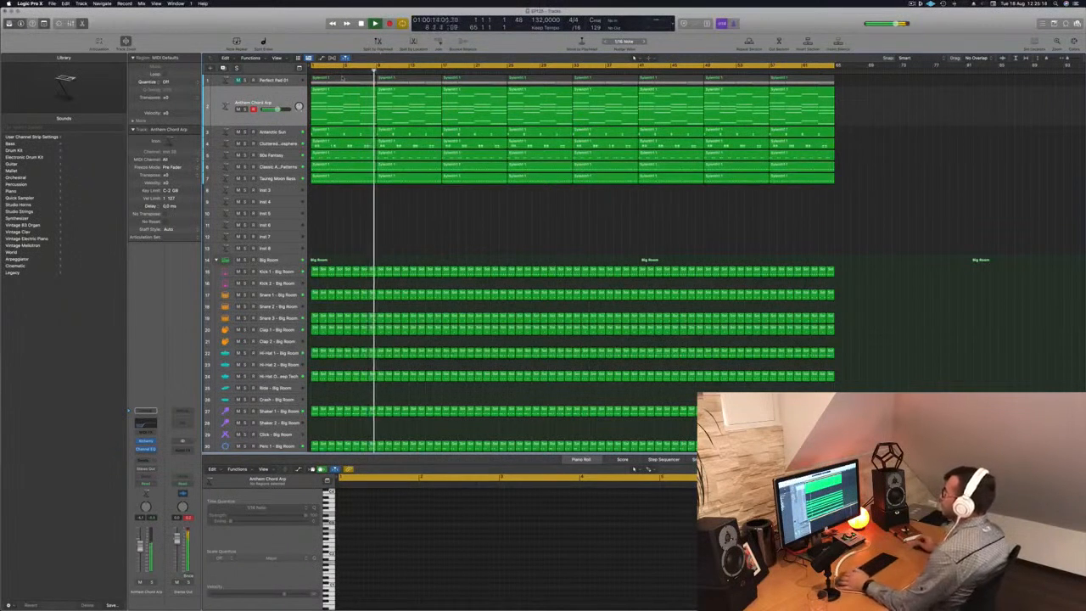
pyautogui.press('space')
# Step: Add a duplicate Alchemy track below Taureg Moon Bass and copy the first Perfect Pad 01 region onto it
pyautogui.click(288, 82)
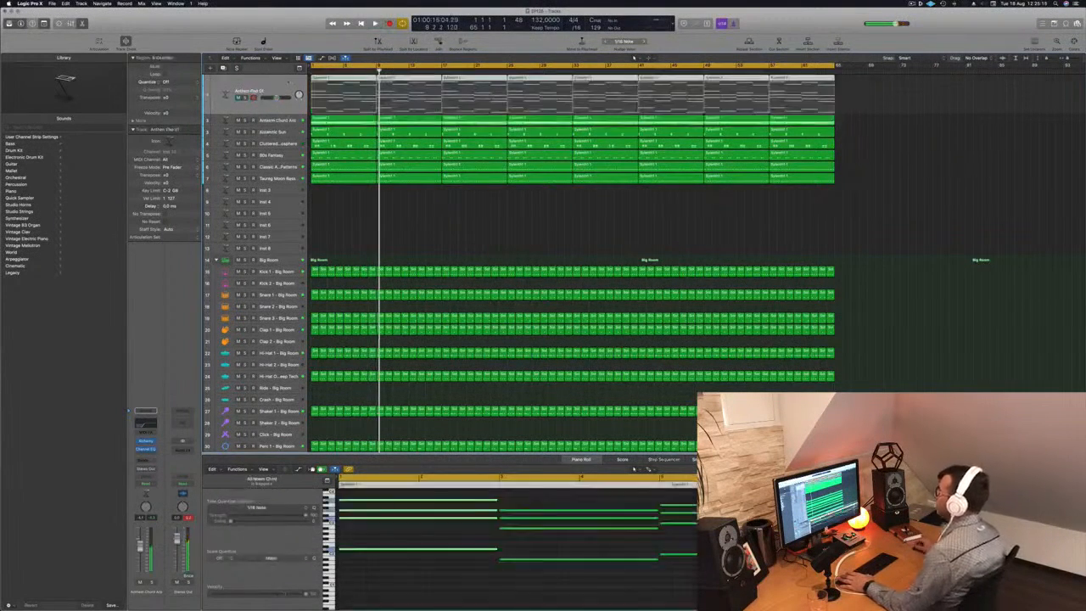
pyautogui.moveTo(289, 82); pyautogui.dragTo(283, 178)
pyautogui.press('super+d')
pyautogui.press('Return')
pyautogui.press('space')
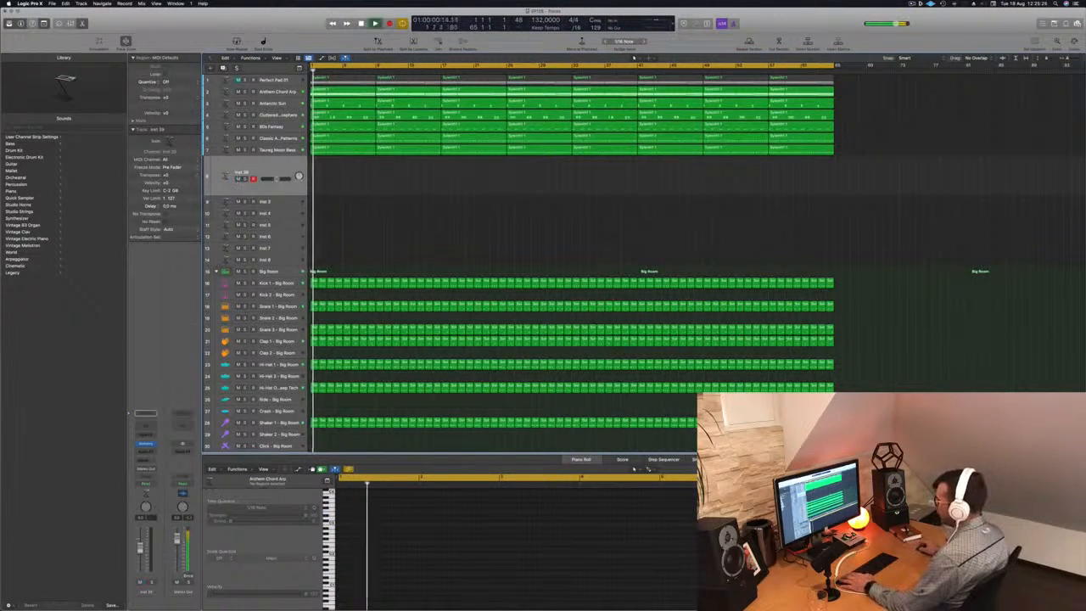
pyautogui.moveTo(344, 79); pyautogui.dragTo(340, 181)
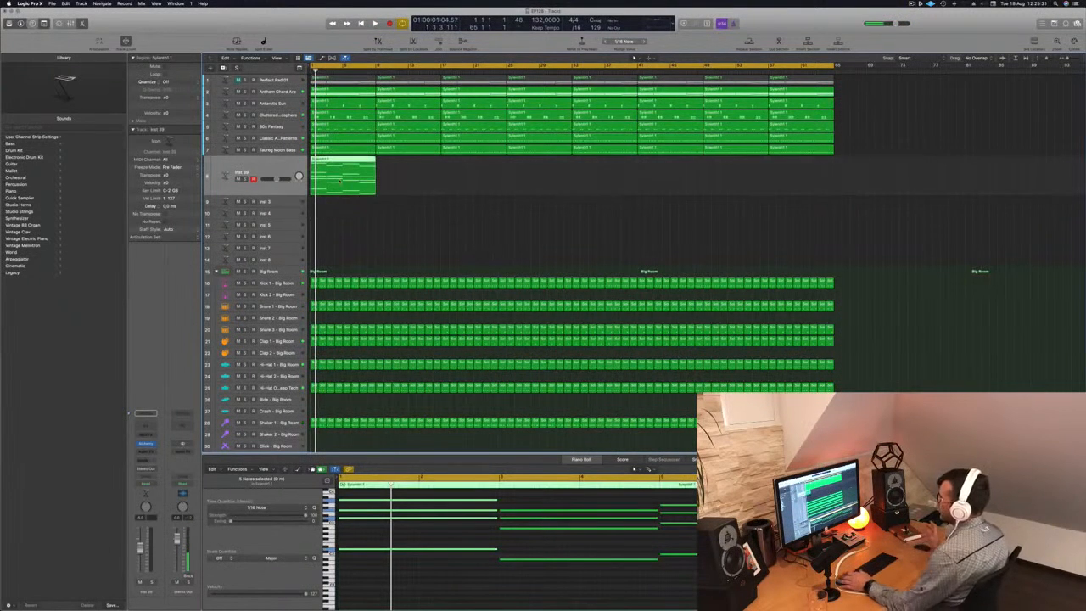
# Step: Play the copied region on the new track, soloing the track briefly to hear it alone
pyautogui.press('space')
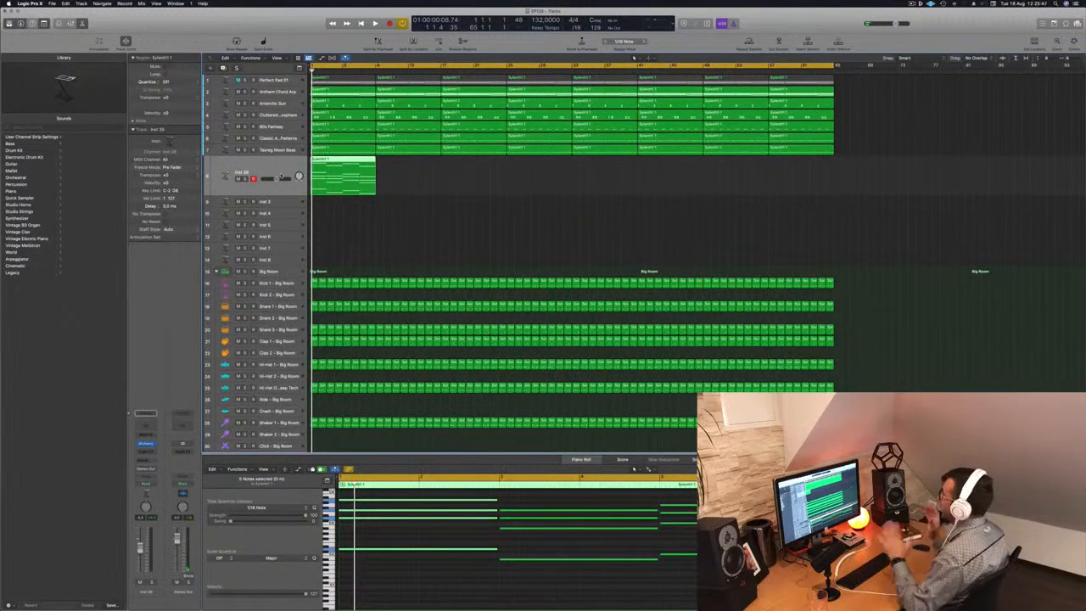
pyautogui.press('space')
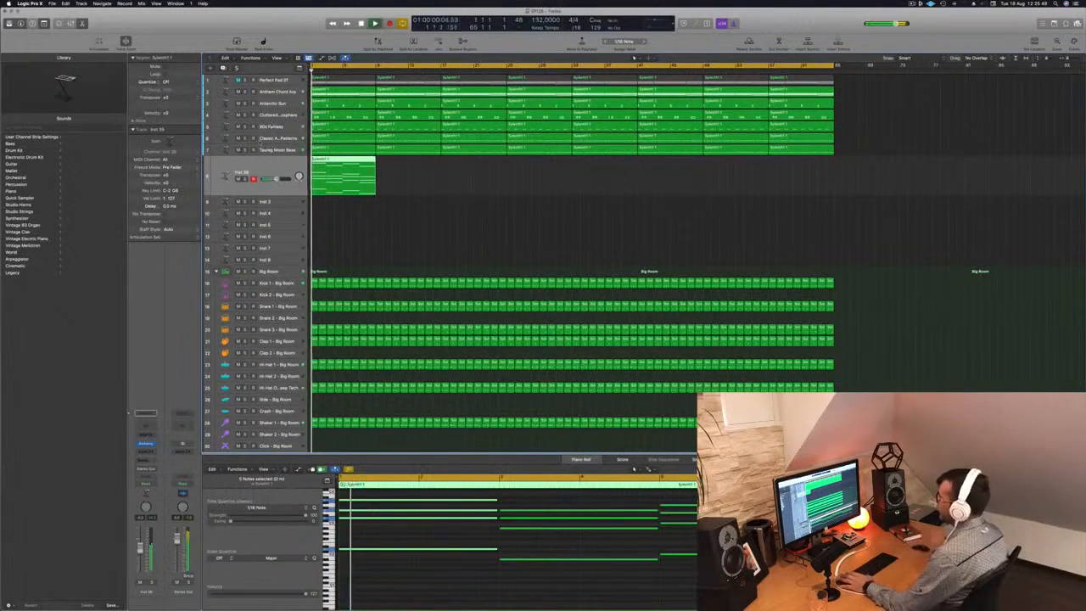
pyautogui.press('s')
pyautogui.press('s')
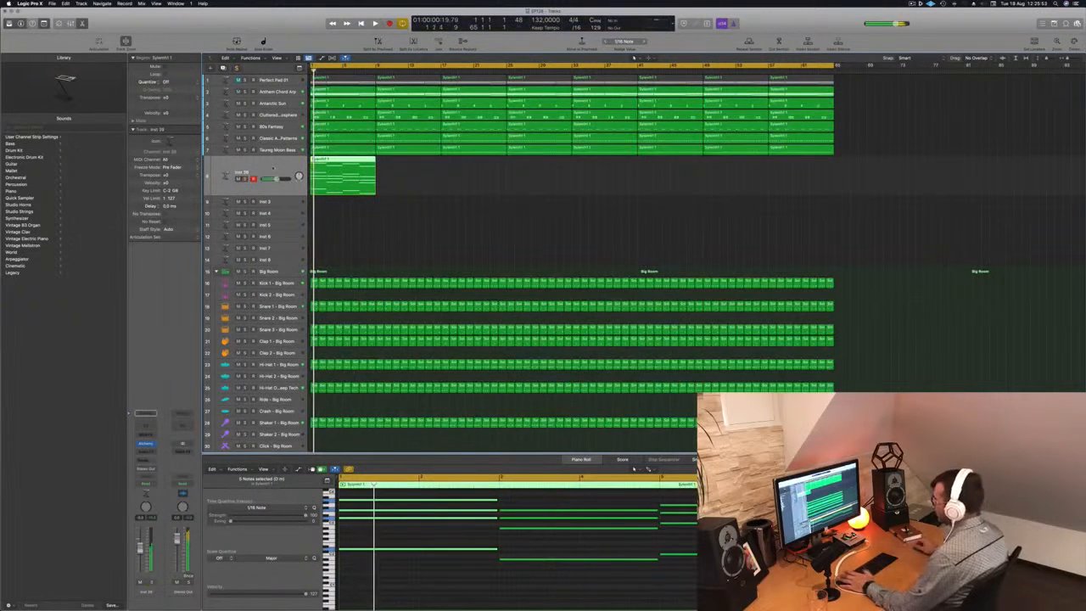
# Step: Add a Channel EQ to the new track with a low-cut filter at 144 Hz and an 18 dB/Oct slope
pyautogui.click(146, 425)
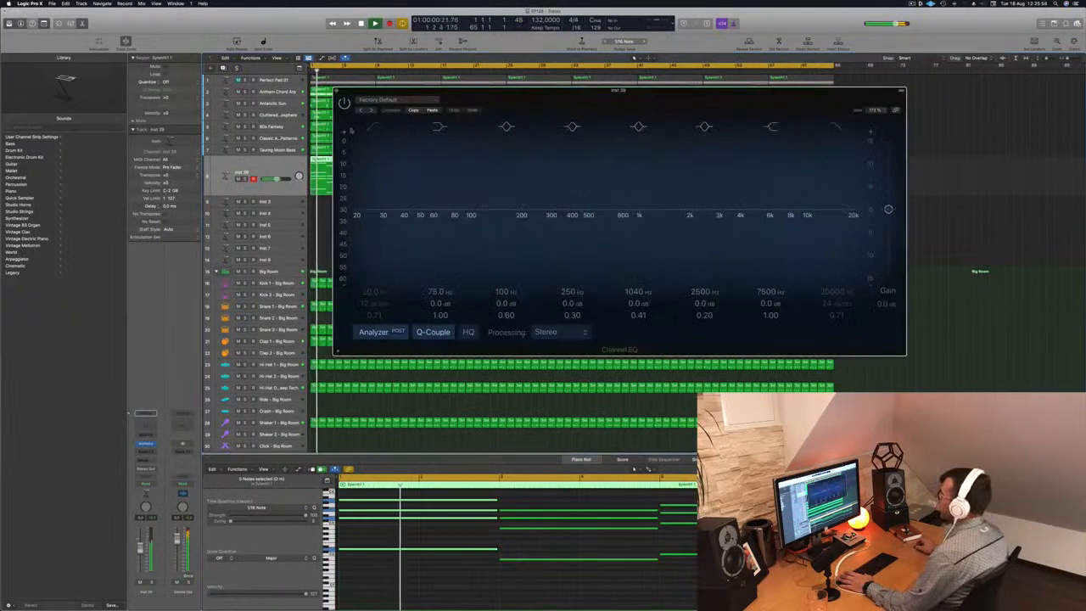
pyautogui.moveTo(355, 219); pyautogui.dragTo(498, 224)
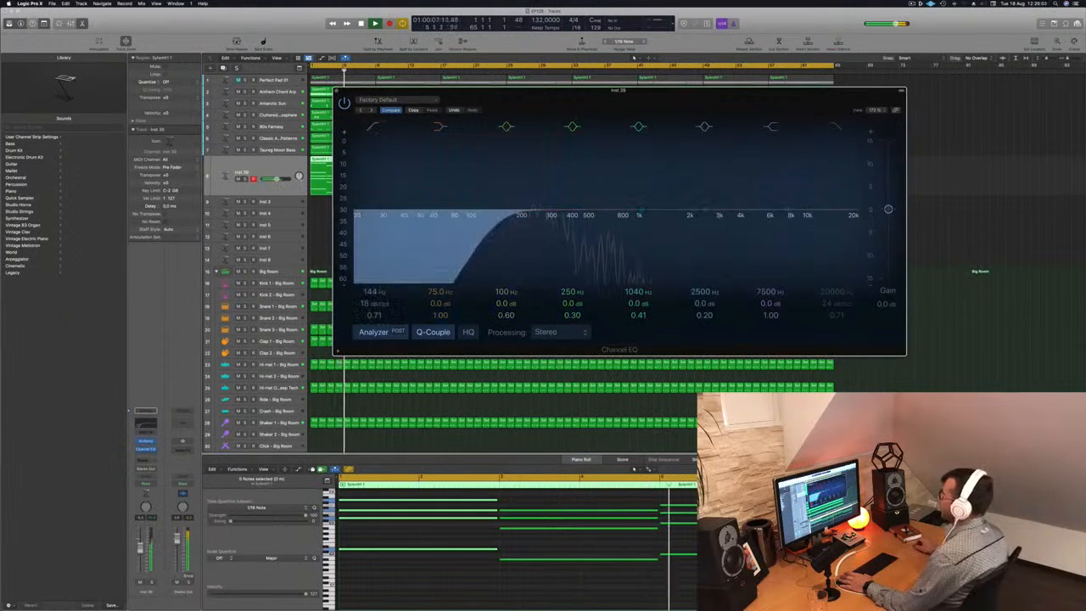
pyautogui.press('super+w')
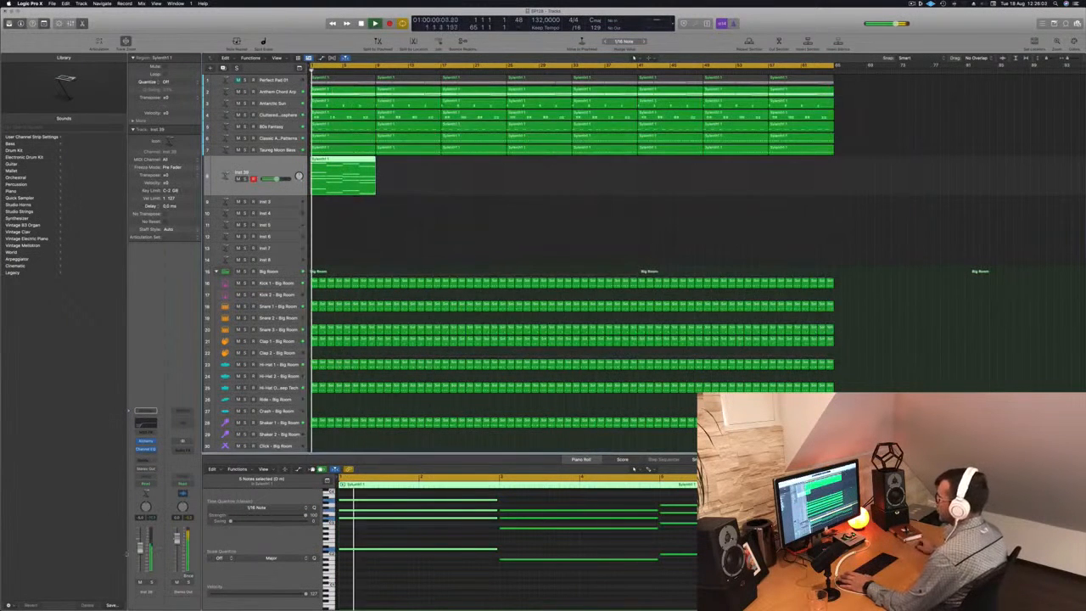
pyautogui.press('space')
pyautogui.press('space')
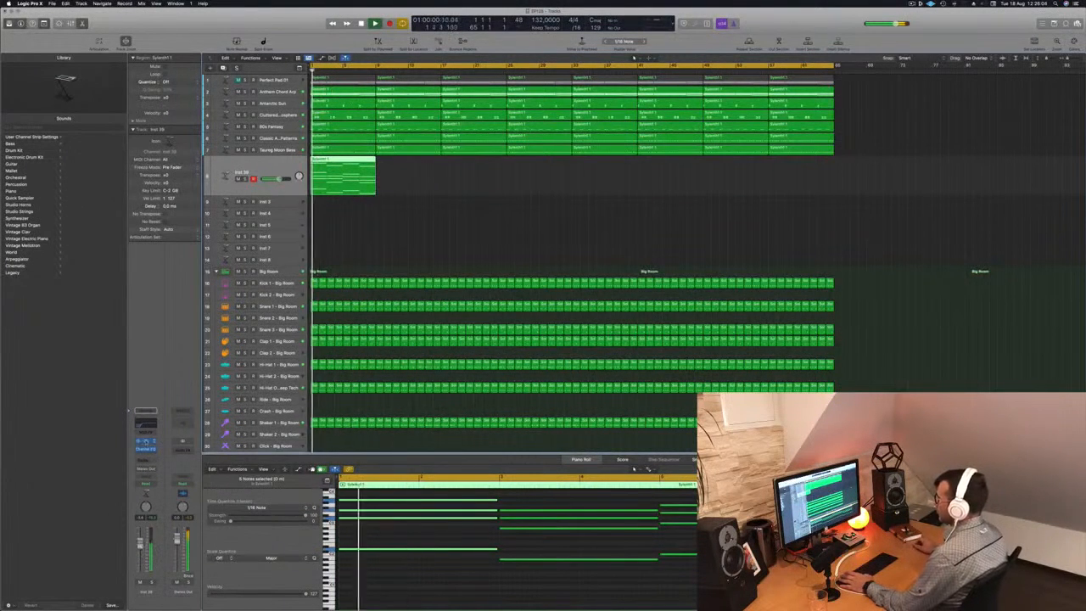
# Step: Open Alchemy on the new track, load the Deeper Emotion preset and play the region
pyautogui.click(146, 442)
pyautogui.moveTo(553, 94); pyautogui.dragTo(834, 158)
pyautogui.scroll(1, 970, 265)
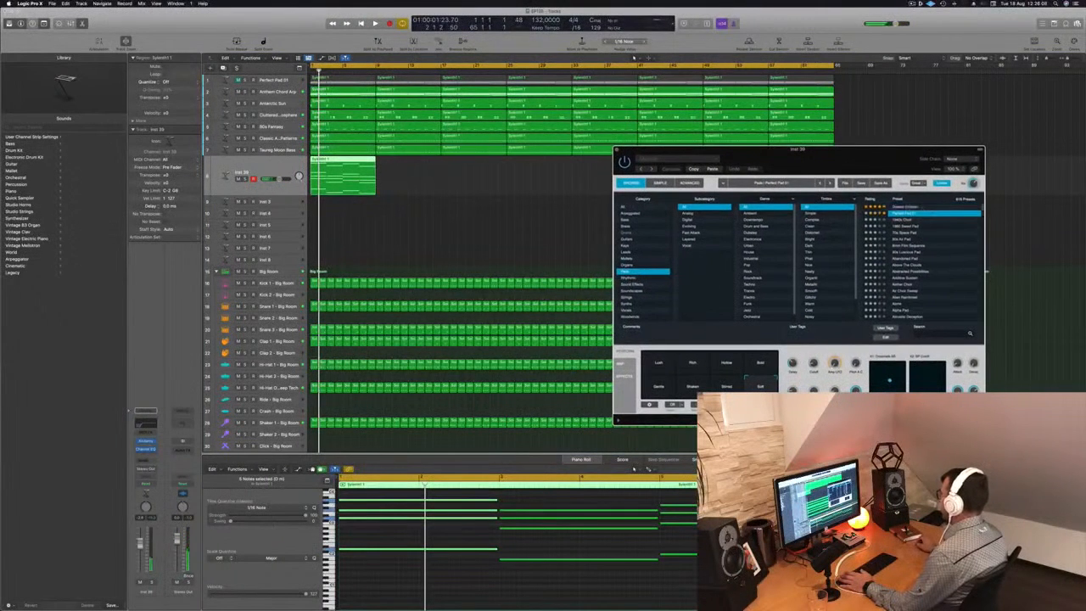
pyautogui.click(915, 207)
pyautogui.moveTo(875, 158); pyautogui.dragTo(849, 135)
pyautogui.press('space')
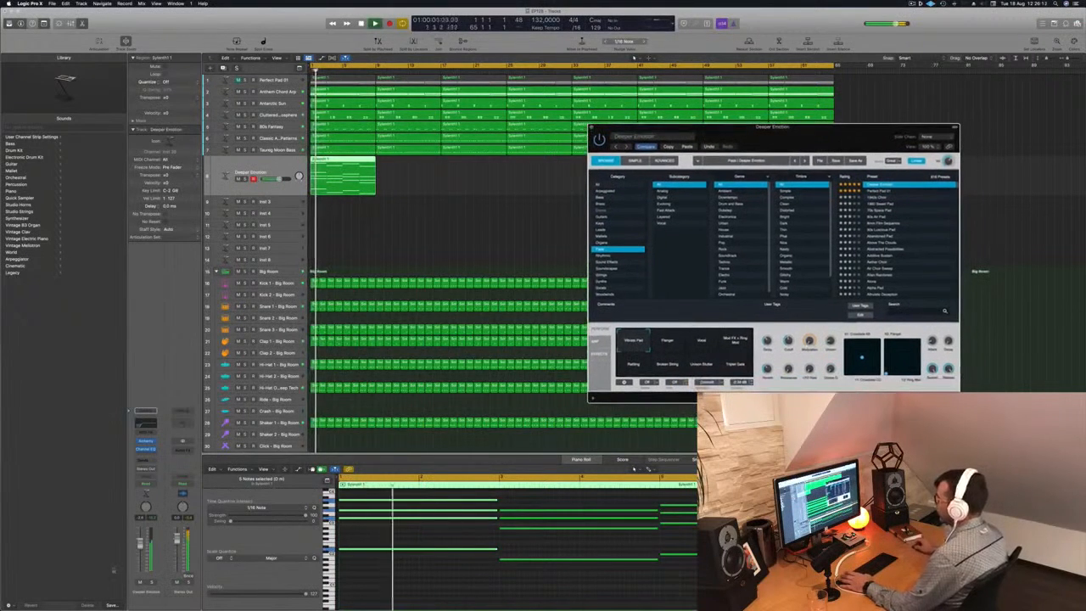
# Step: Audition the Vocal, Flanger and lower-row performance snapshots of the Deeper Emotion preset during playback
pyautogui.click(151, 582)
pyautogui.click(152, 582)
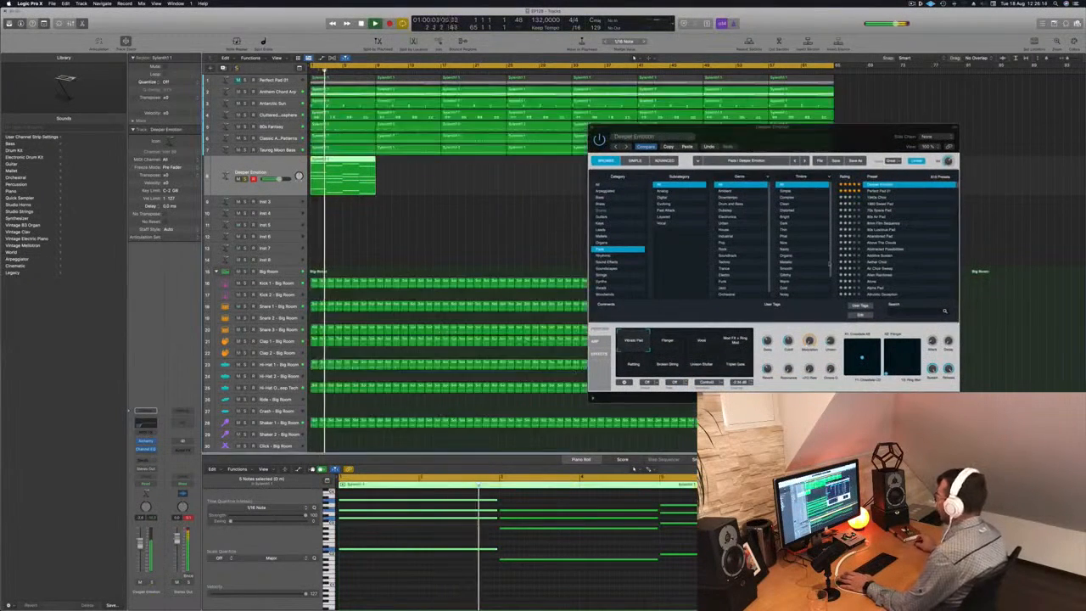
pyautogui.click(701, 345)
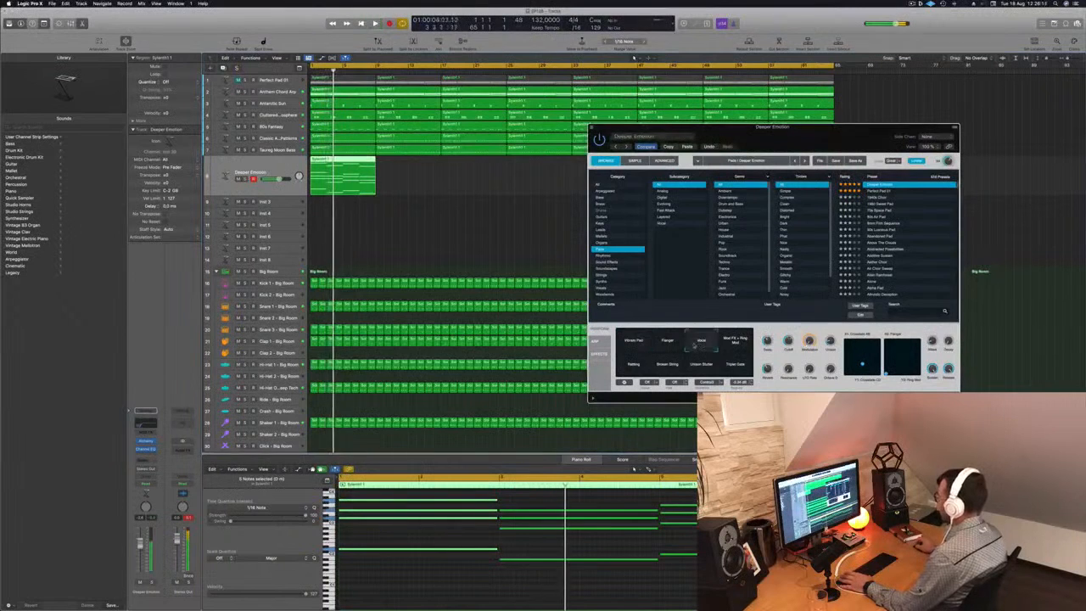
pyautogui.click(668, 342)
pyautogui.click(634, 365)
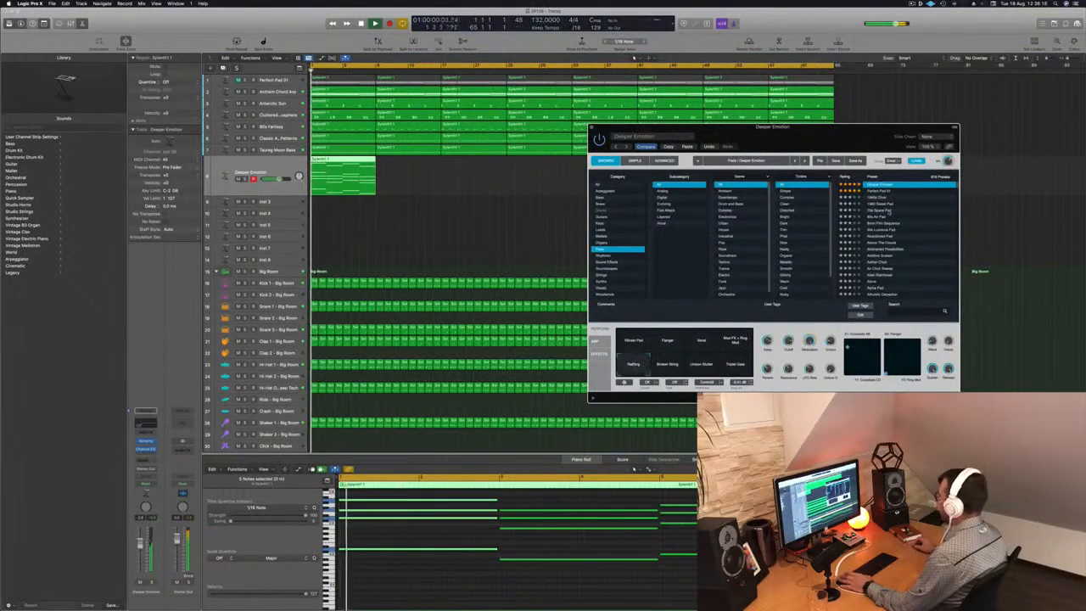
# Step: Audition the pad presets 1940s Choir, 1980 Sweet Pad, 80s Air Pad and 8mm Film Sequence on the new track
pyautogui.click(876, 197)
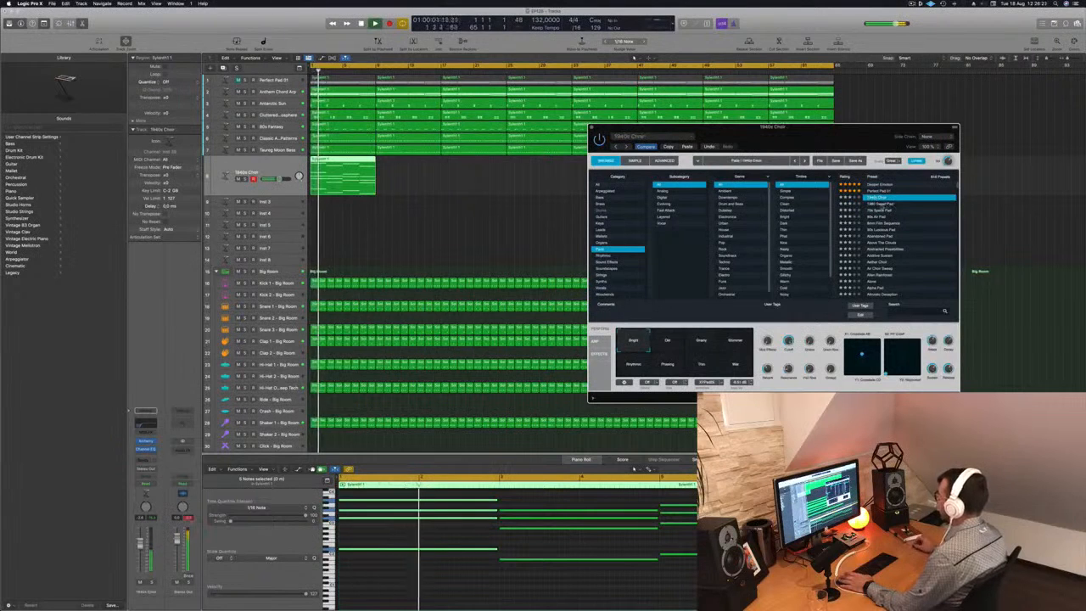
pyautogui.click(882, 205)
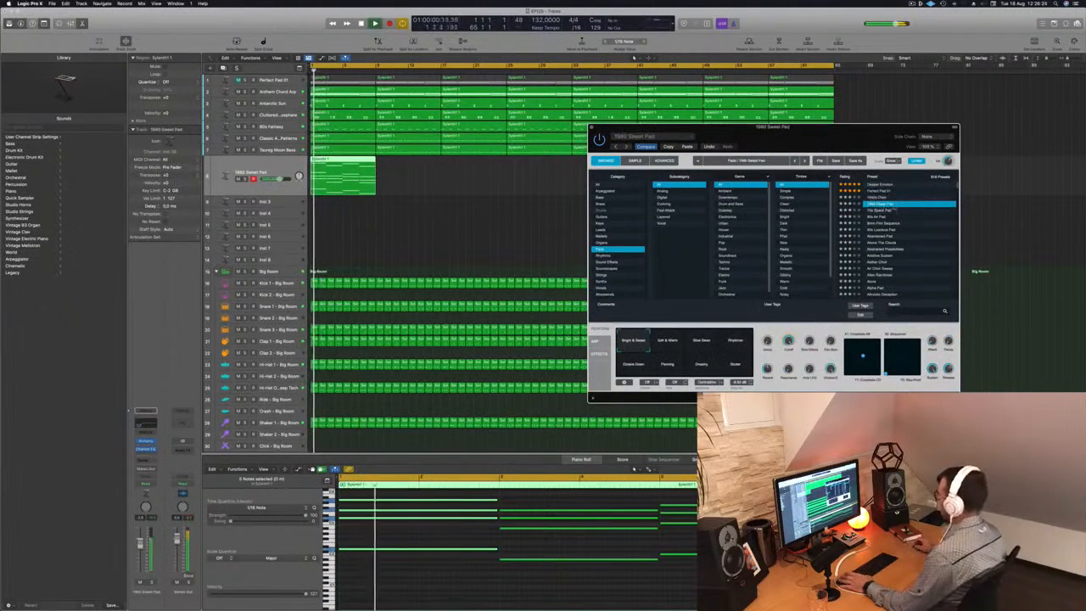
pyautogui.click(881, 217)
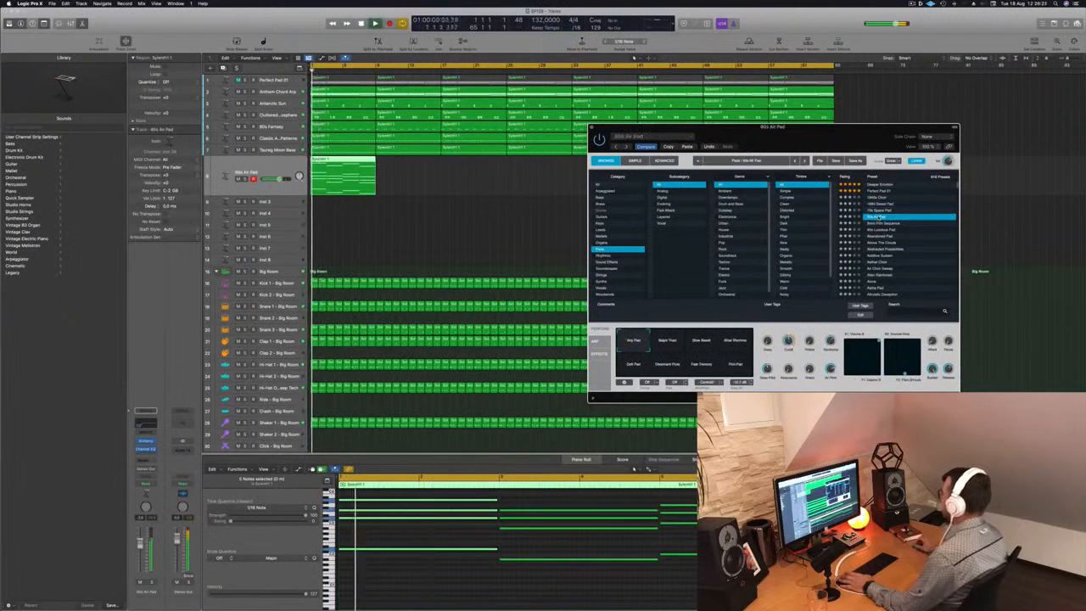
pyautogui.click(882, 223)
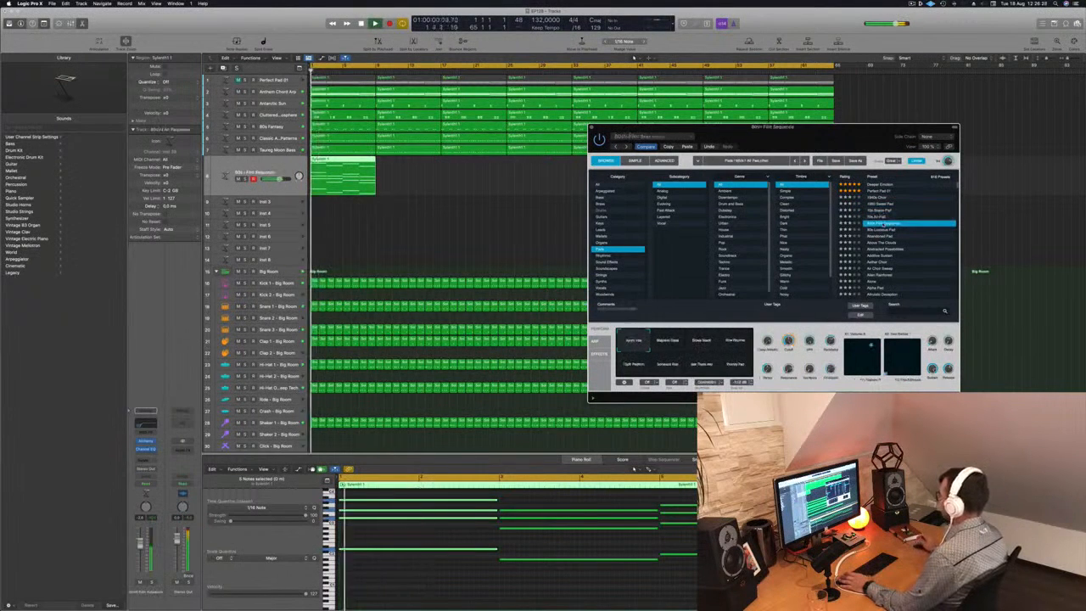
pyautogui.press('space')
# Step: Add a send to Bus 6 on the new Alchemy track's channel strip
pyautogui.click(145, 421)
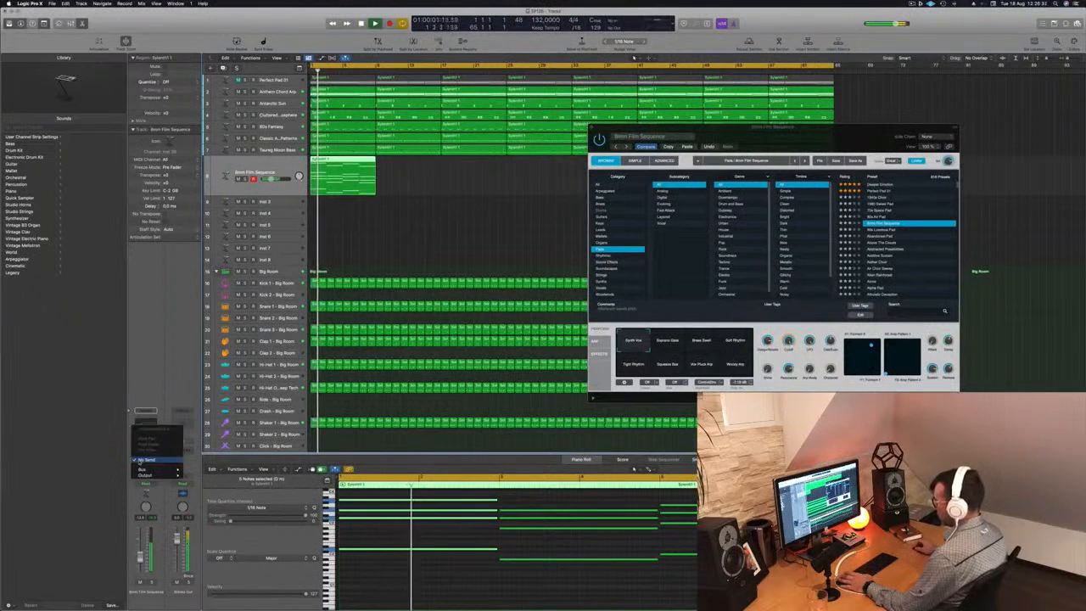
pyautogui.moveTo(153, 469)
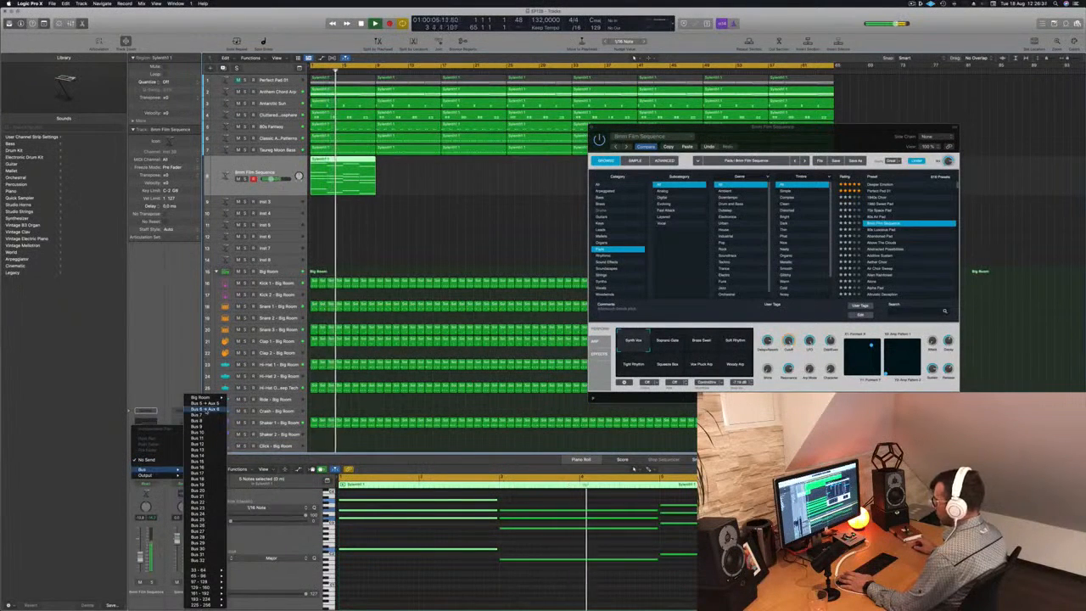
pyautogui.click(203, 409)
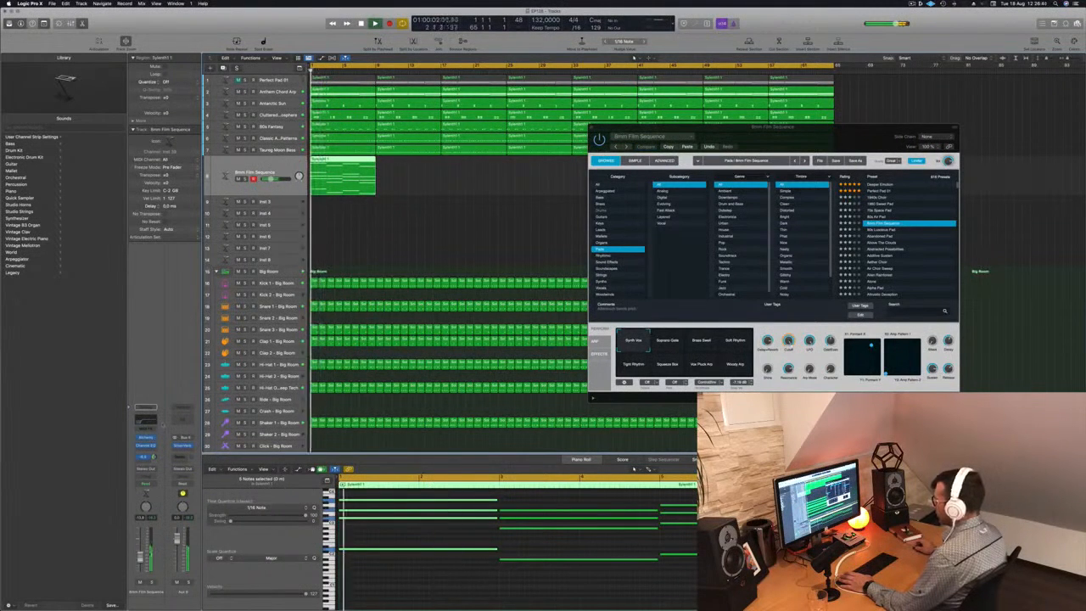
# Step: Load the 90s Luscious Pad preset and play the region from the start
pyautogui.click(882, 232)
pyautogui.click(883, 231)
pyautogui.press('space')
pyautogui.press('space')
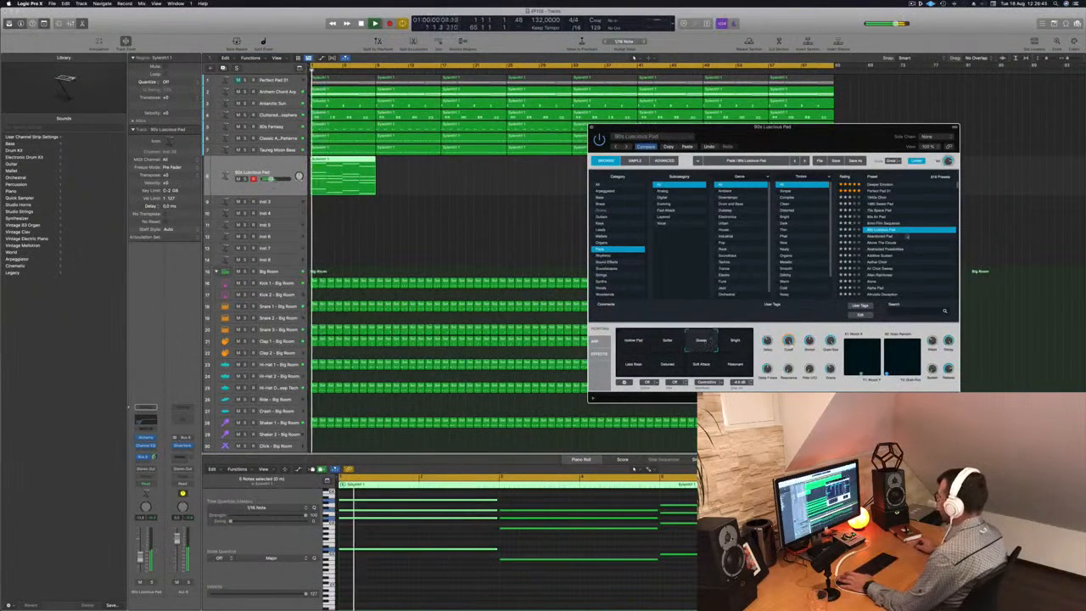
# Step: Load the Abandoned Pad preset on the new track and play the region with its Broken Gate snapshot
pyautogui.press('Down')
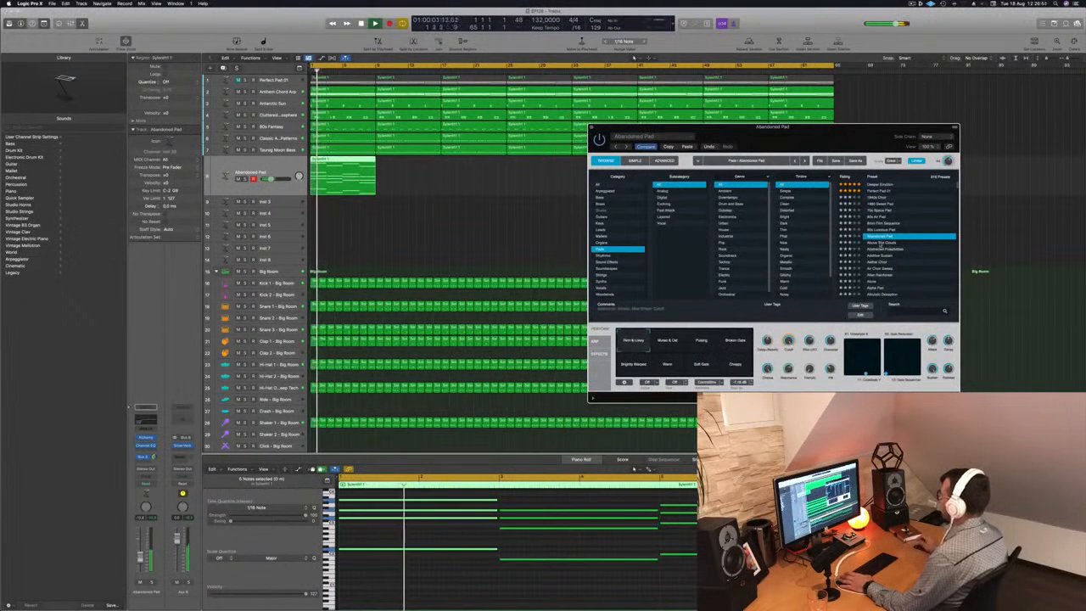
pyautogui.moveTo(842, 141); pyautogui.dragTo(776, 92)
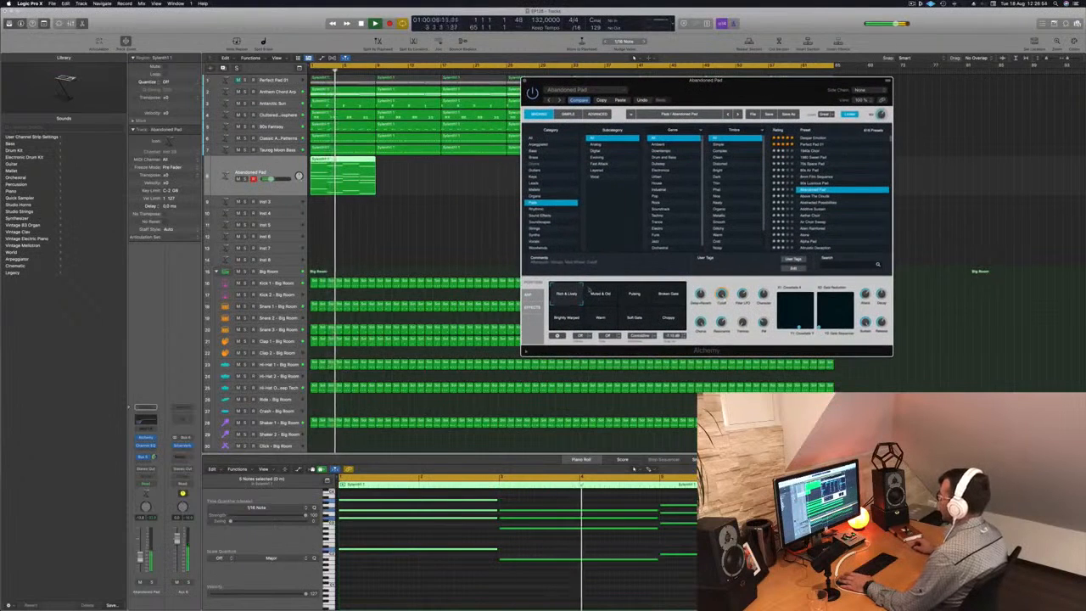
pyautogui.press('Return')
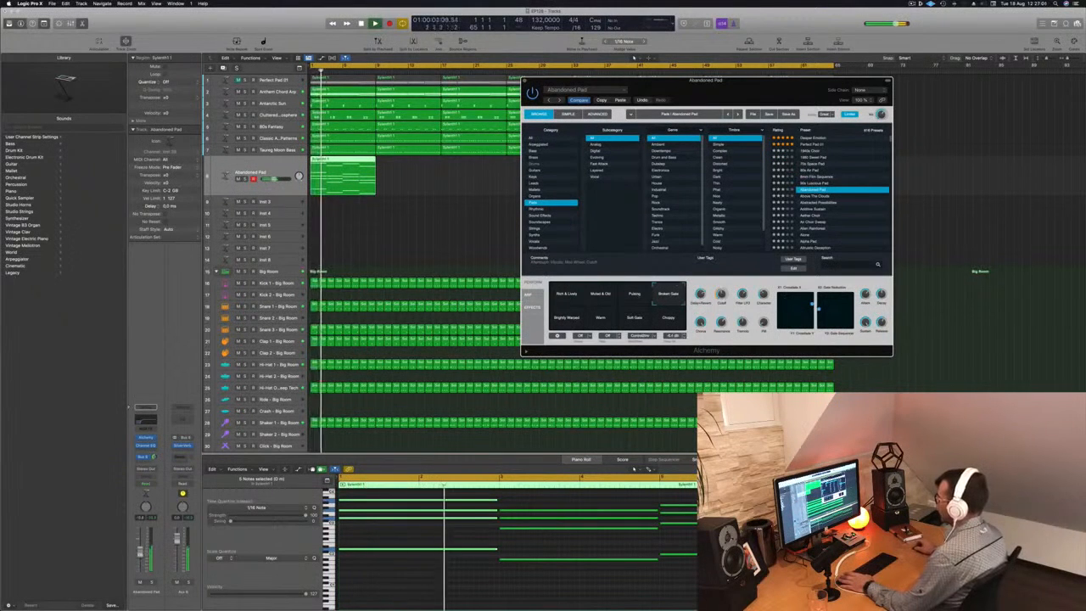
pyautogui.click(252, 172)
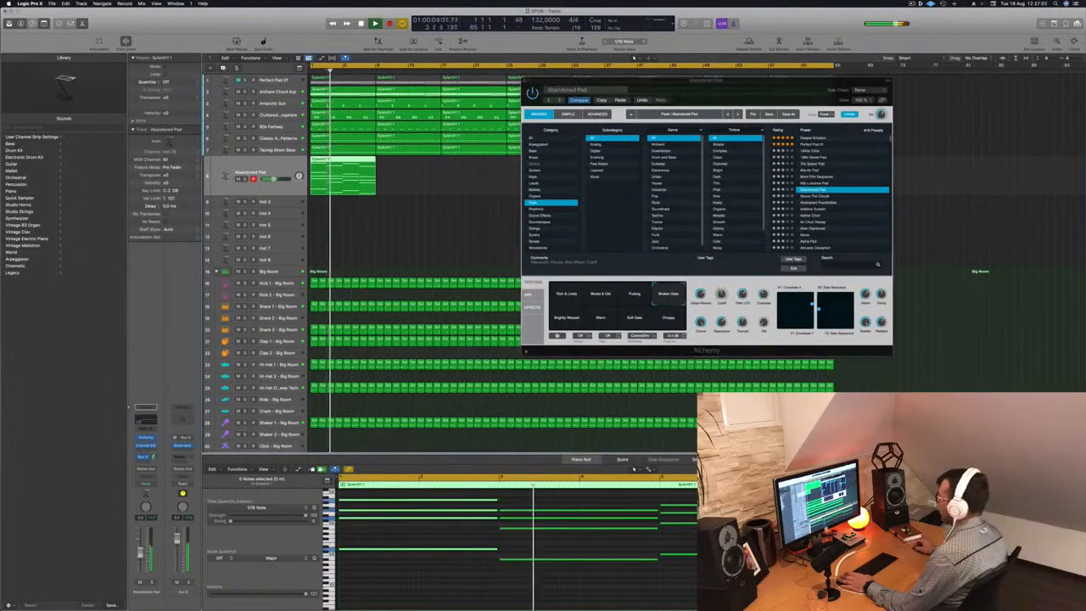
# Step: Audition the Brightly Warped, Warm and Soft Gate snapshots of Abandoned Pad and select Choppy
pyautogui.click(571, 317)
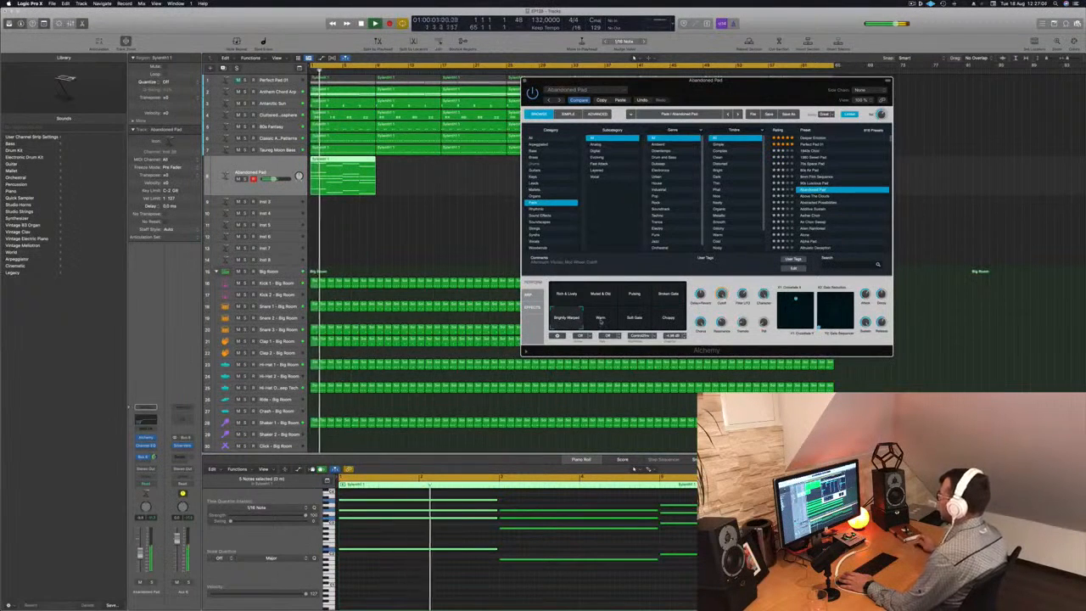
pyautogui.click(600, 320)
pyautogui.press('Return')
pyautogui.click(635, 319)
pyautogui.click(669, 319)
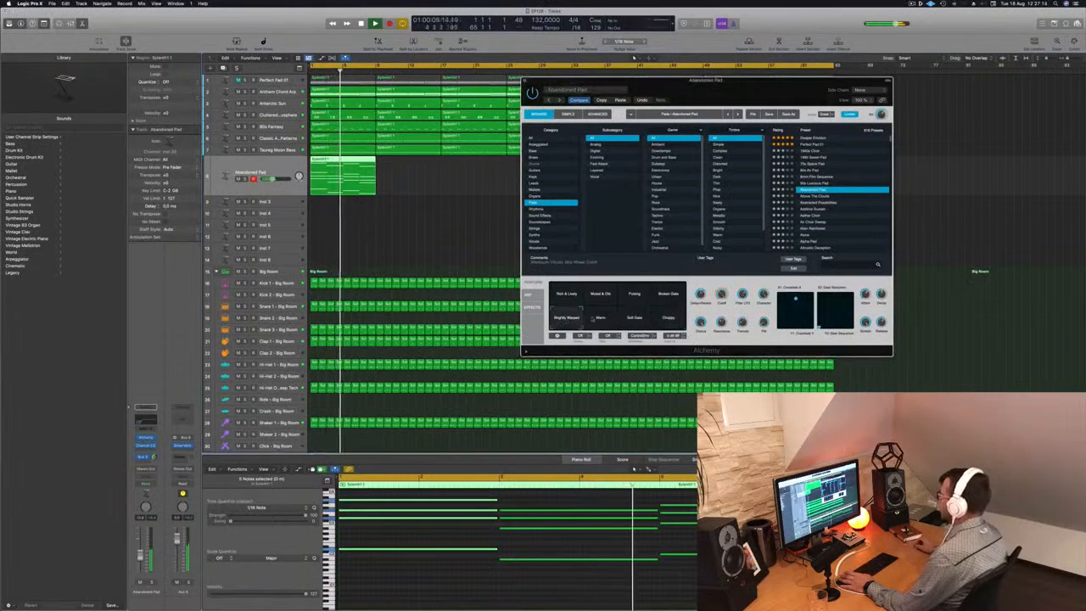
pyautogui.click(667, 317)
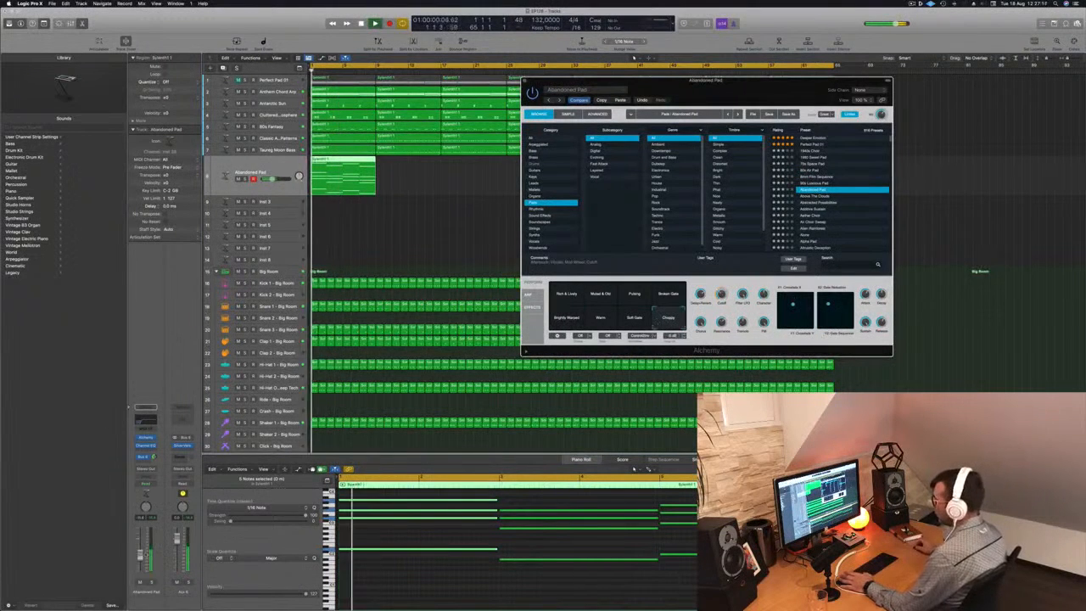
pyautogui.click(342, 511)
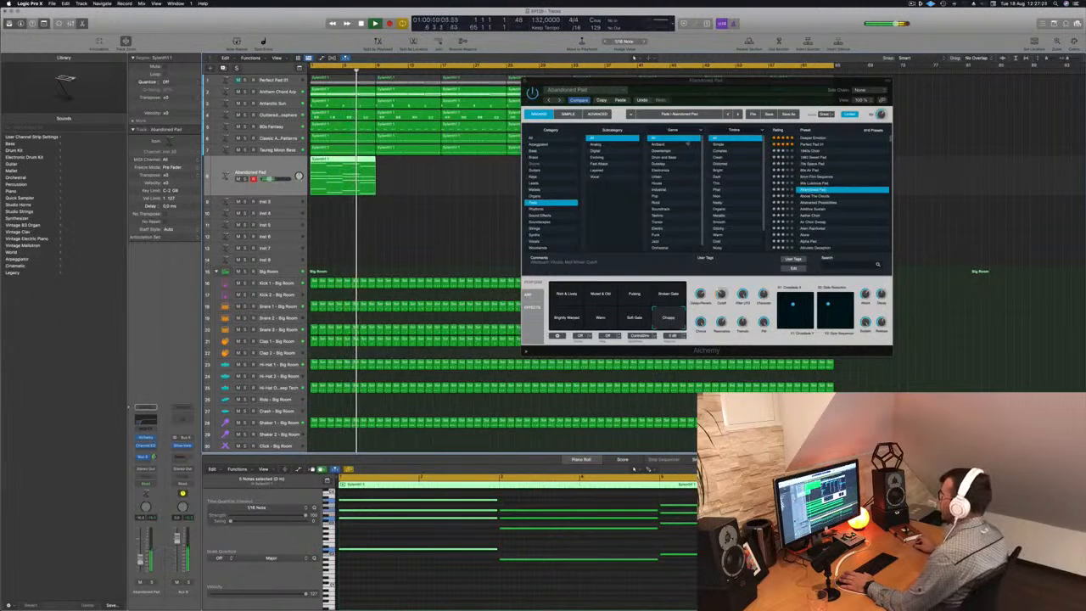
# Step: Copy the Abandoned Pad region repeatedly to the end of the arrangement and play it from the start
pyautogui.moveTo(730, 87); pyautogui.dragTo(1013, 149)
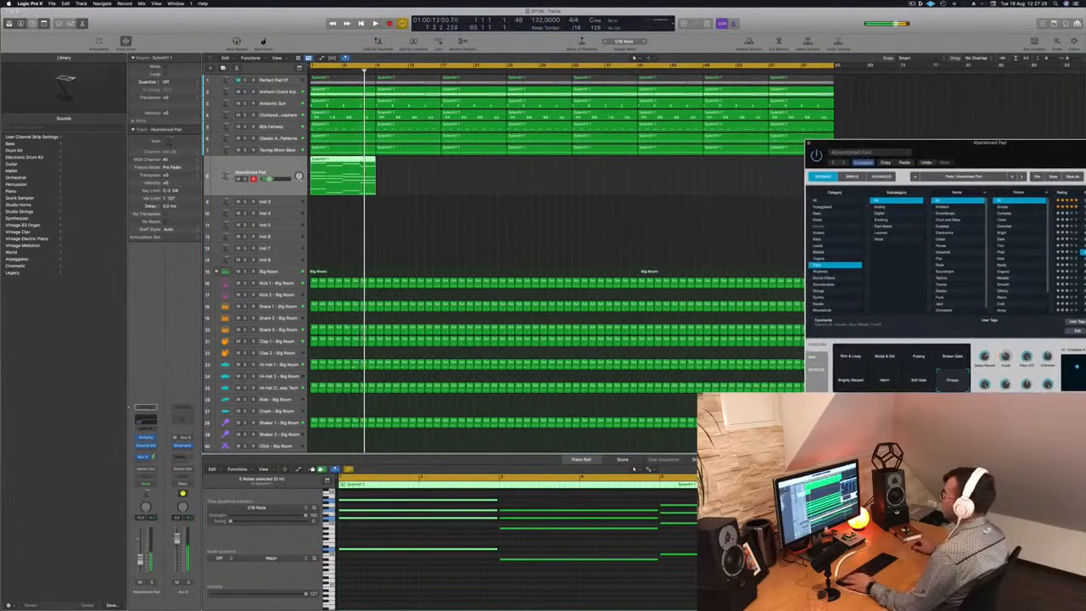
pyautogui.press('cmd+r')
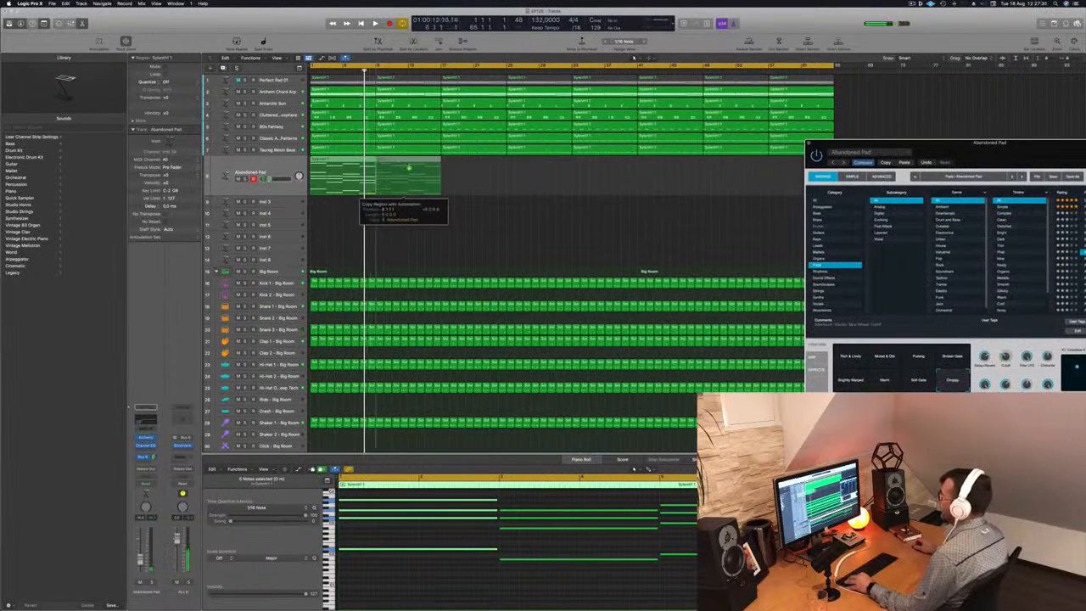
pyautogui.moveTo(339, 159); pyautogui.dragTo(475, 161)
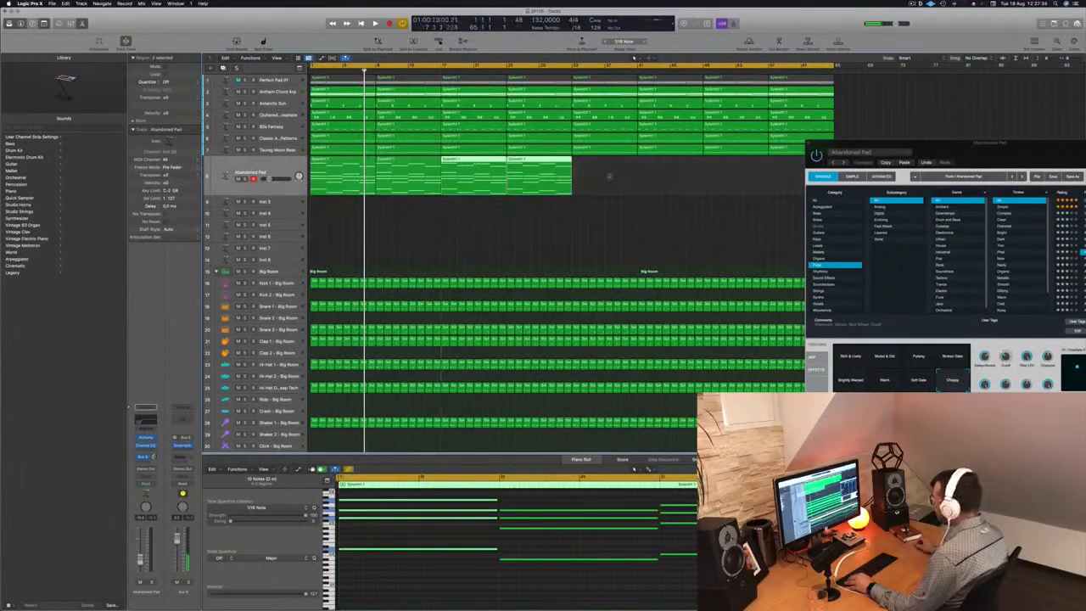
pyautogui.moveTo(396, 161); pyautogui.dragTo(657, 161)
pyautogui.press('Return')
pyautogui.press('space')
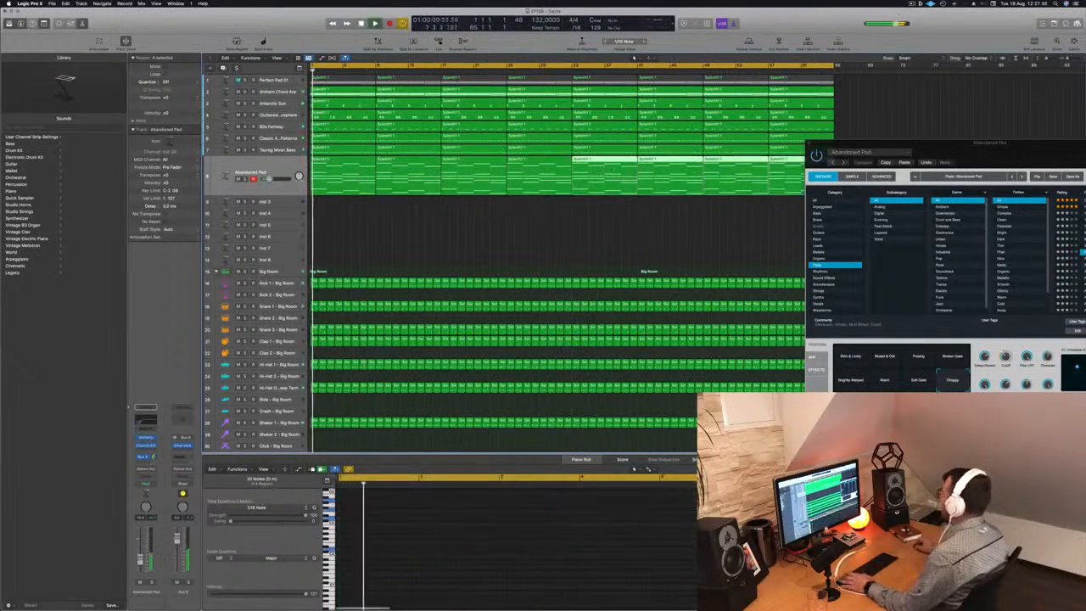
# Step: Duplicate the Abandoned Pad track, copy its first region onto the duplicate and play from the start
pyautogui.moveTo(981, 148); pyautogui.dragTo(746, 77)
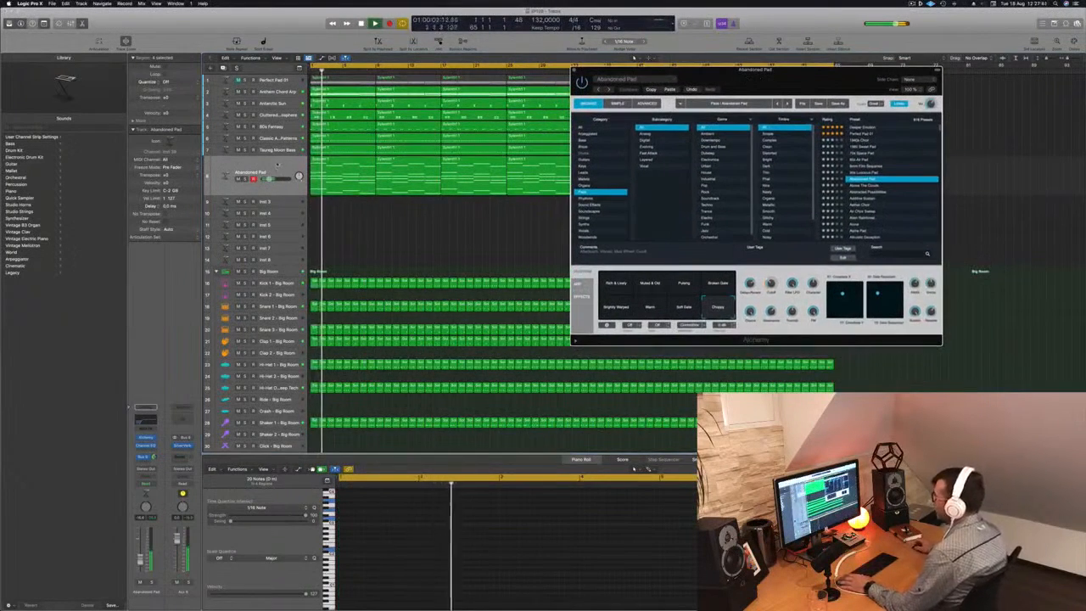
pyautogui.click(278, 163)
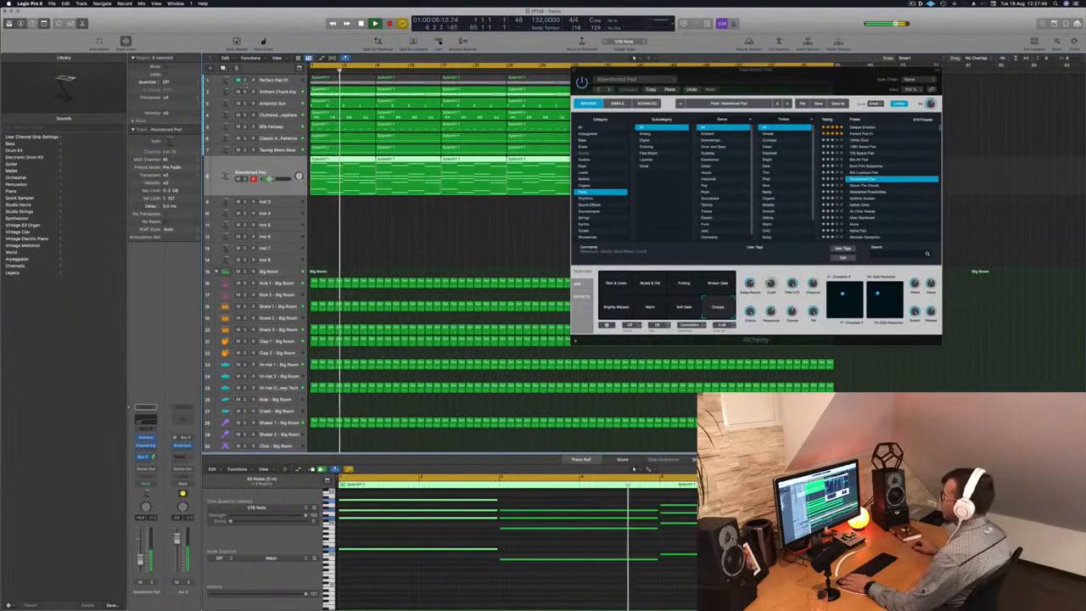
pyautogui.press('super+d')
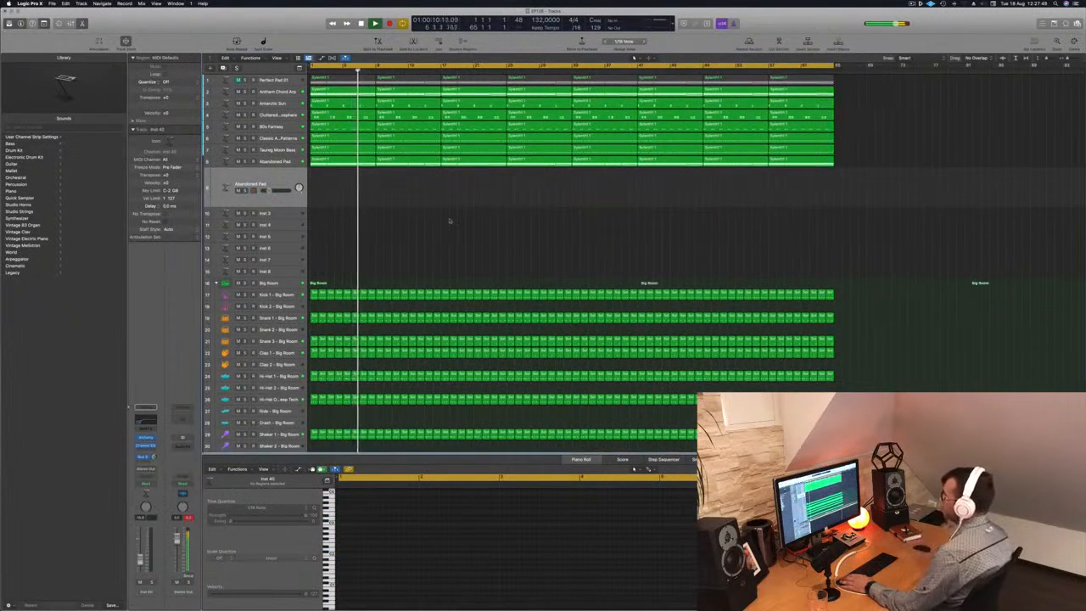
pyautogui.moveTo(331, 162); pyautogui.dragTo(332, 184)
pyautogui.press('Return')
pyautogui.press('space')
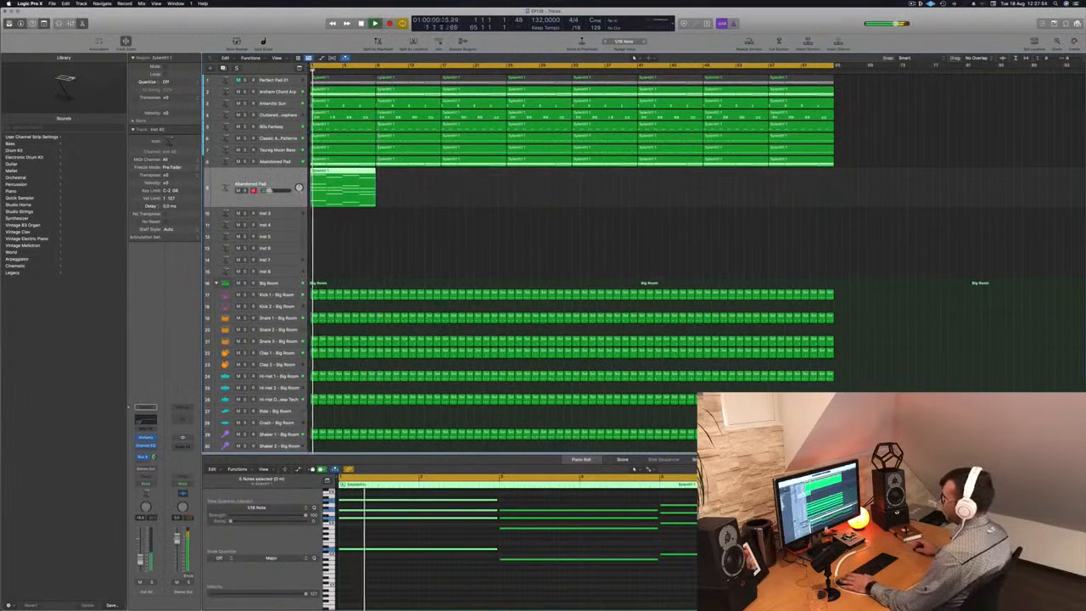
# Step: Audition the Alien Rainforest preset in the duplicated track's Alchemy and load the Alone preset
pyautogui.click(147, 438)
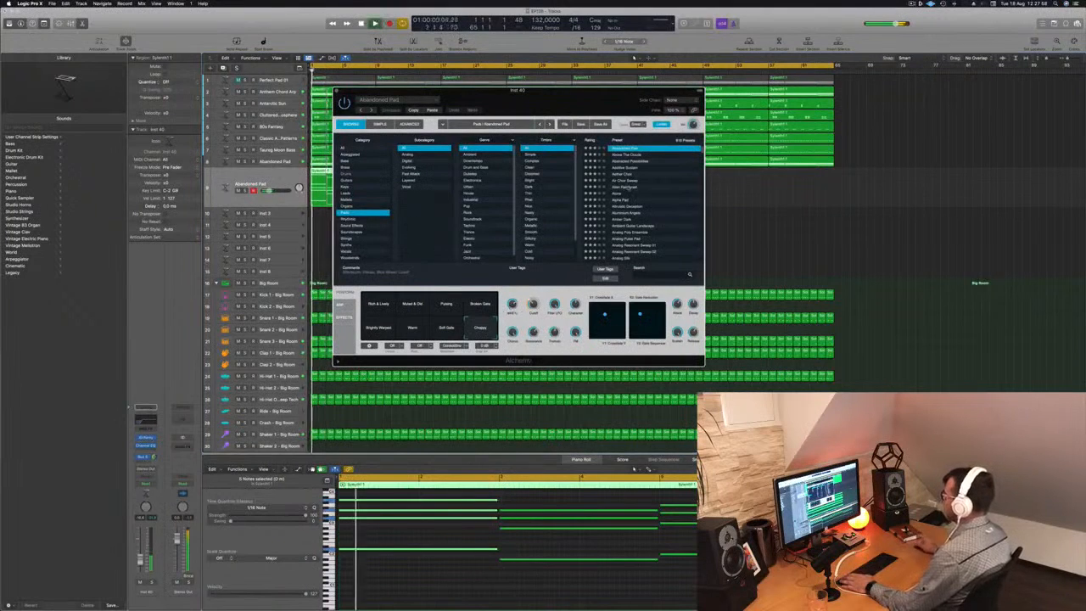
pyautogui.click(632, 188)
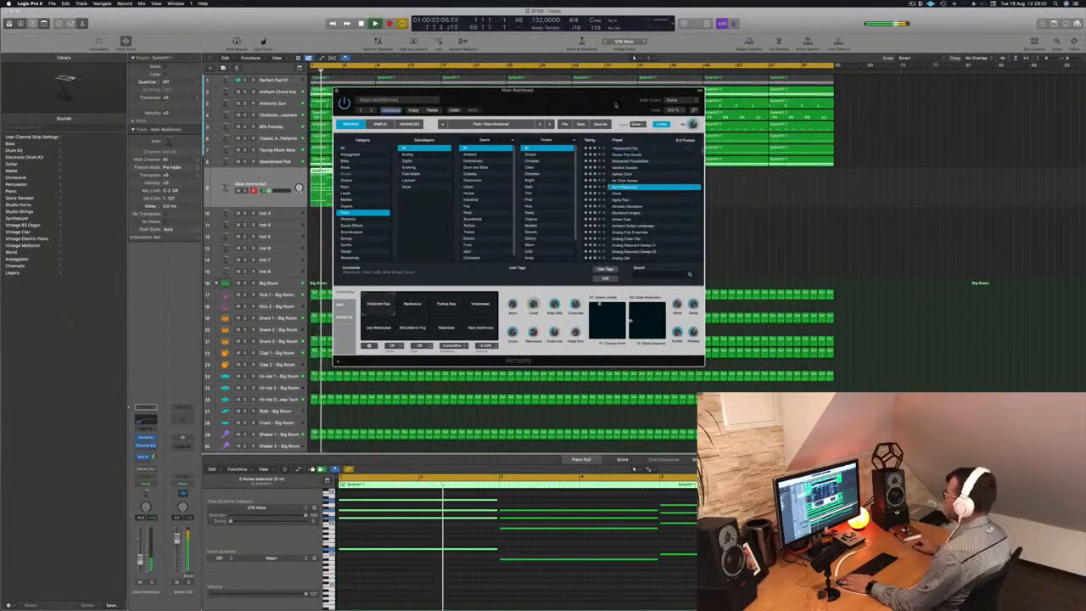
pyautogui.moveTo(591, 100); pyautogui.dragTo(714, 125)
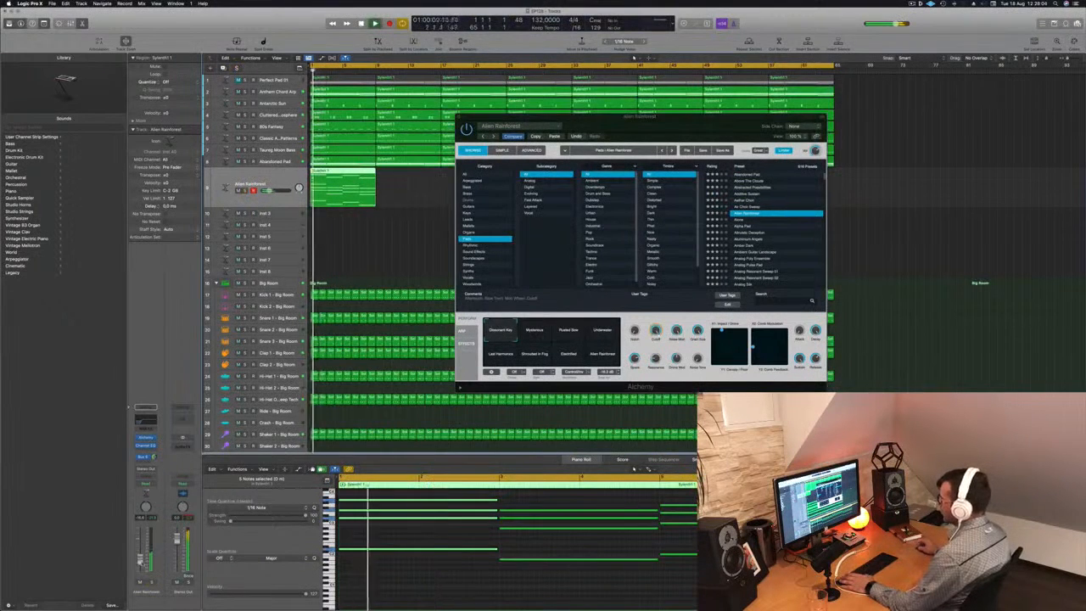
pyautogui.click(741, 220)
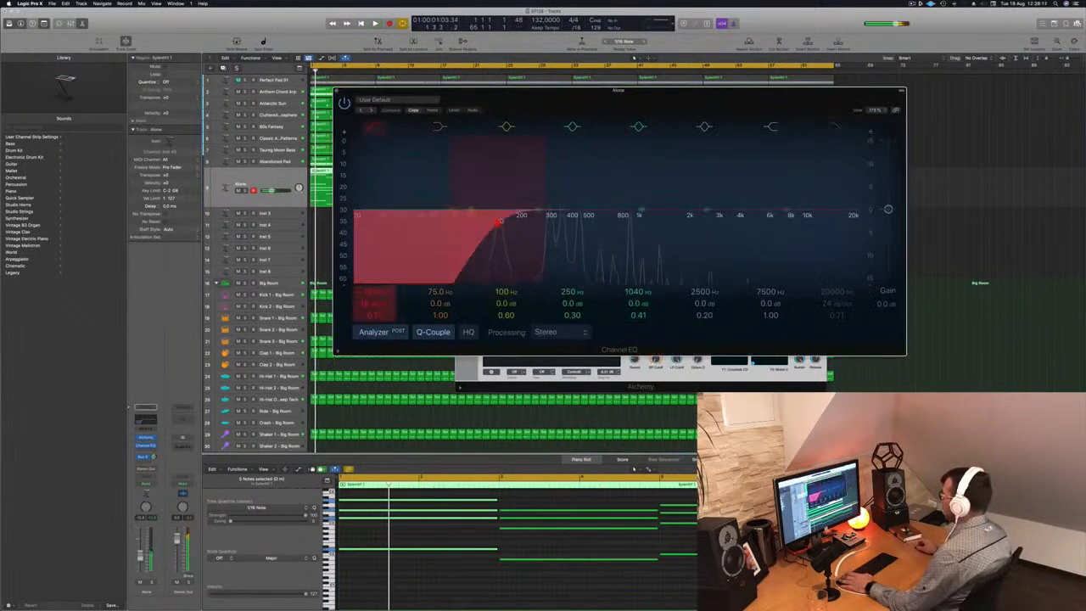
# Step: Raise the Channel EQ low-cut filter on the Alone track to 760 Hz and adjust its Bus 6 send level
pyautogui.moveTo(520, 218); pyautogui.dragTo(618, 217)
pyautogui.press('space')
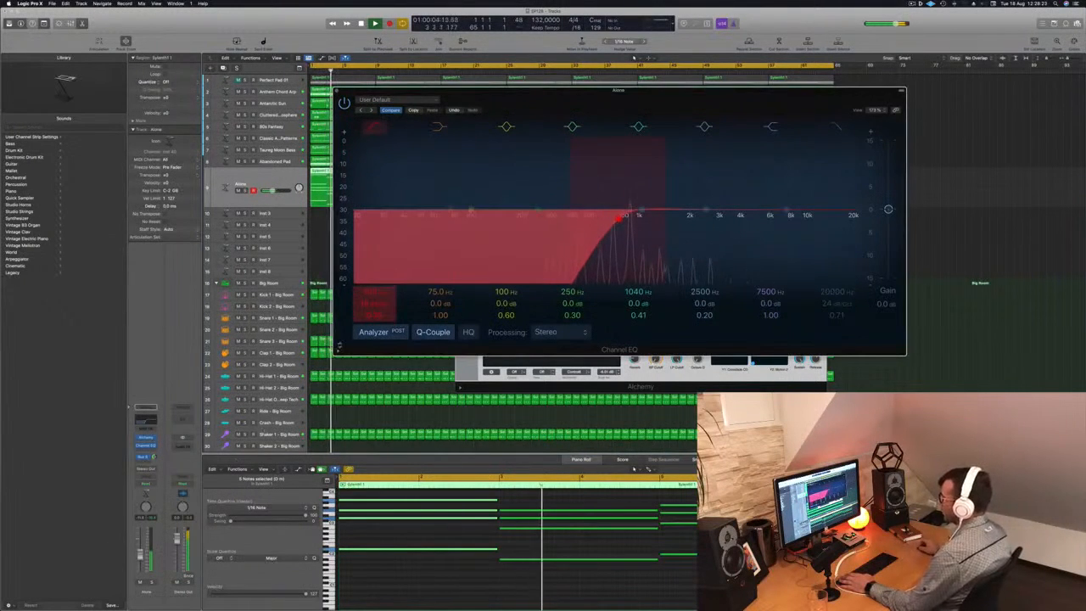
pyautogui.moveTo(155, 458); pyautogui.dragTo(155, 456)
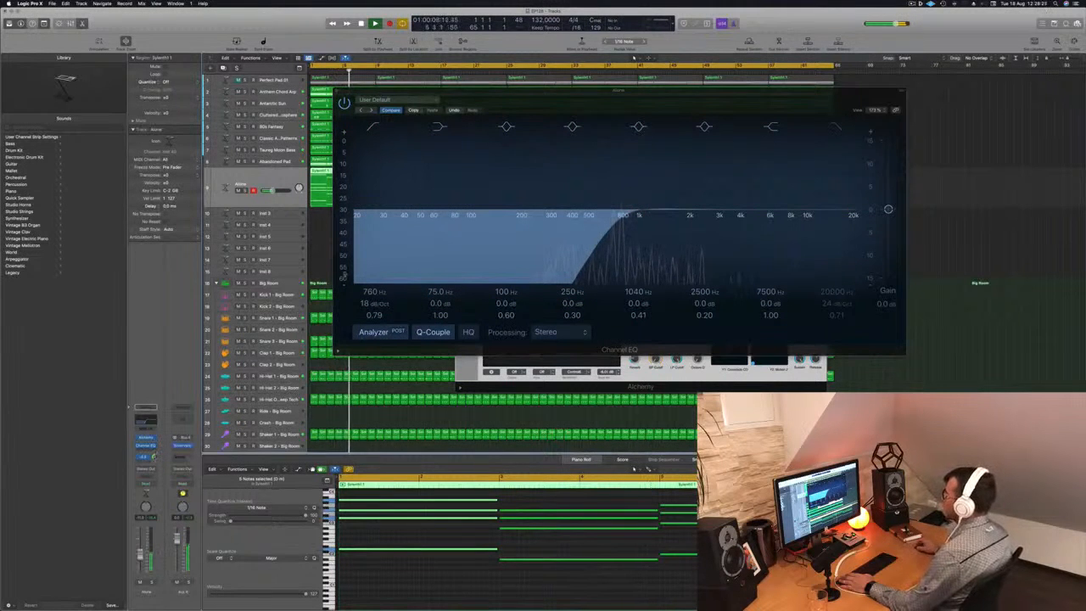
# Step: Close the Channel EQ and copy the Alone region repeatedly to the end of the arrangement
pyautogui.click(336, 90)
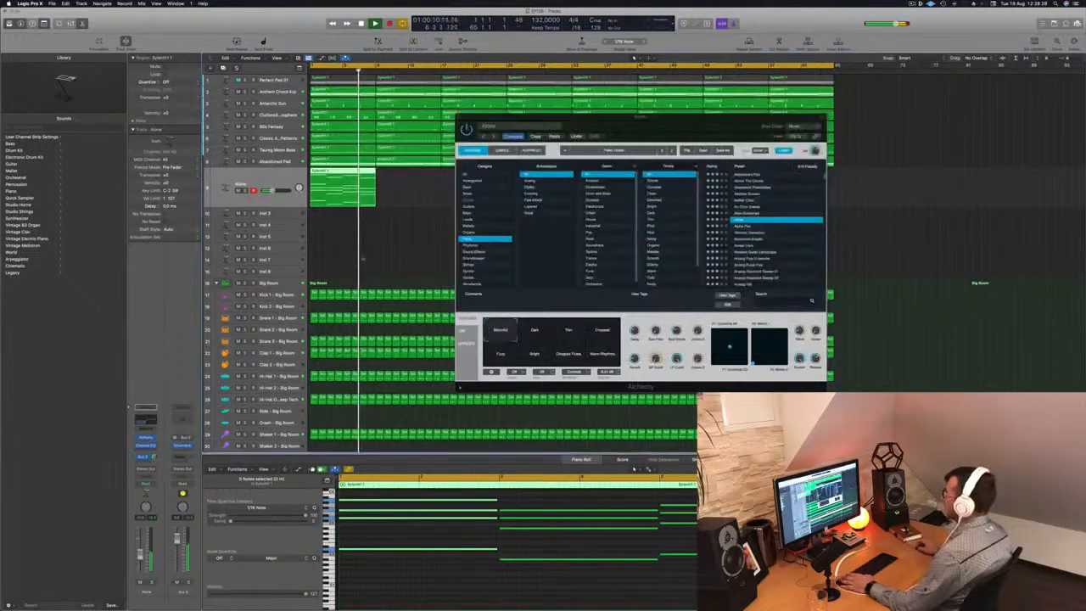
pyautogui.moveTo(644, 127); pyautogui.dragTo(1015, 161)
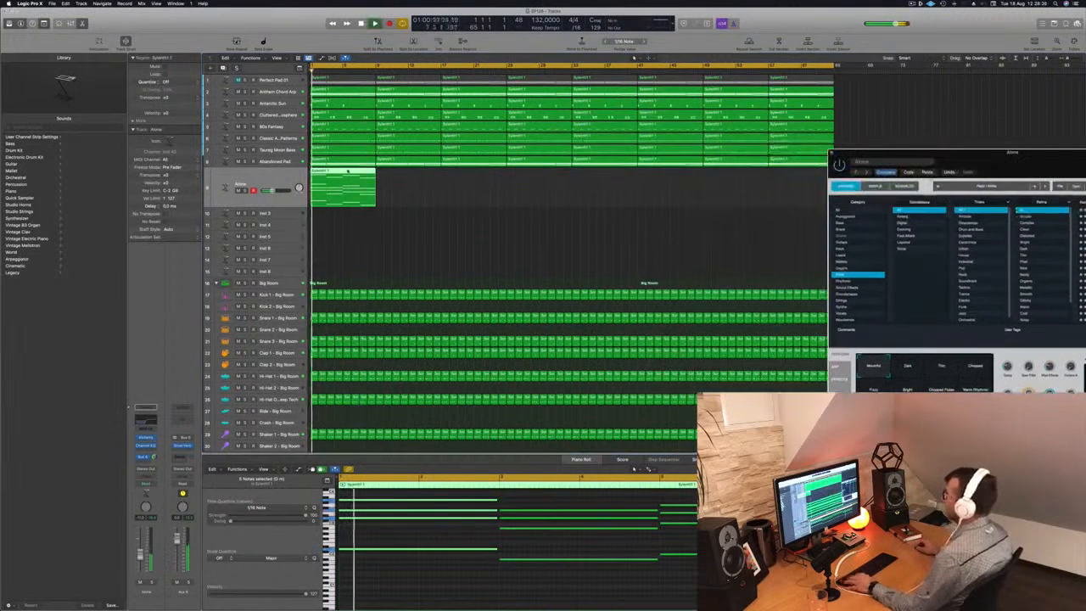
pyautogui.moveTo(347, 180); pyautogui.dragTo(413, 180)
pyautogui.moveTo(341, 176); pyautogui.dragTo(730, 181)
pyautogui.hscroll(-4, 486, 267)
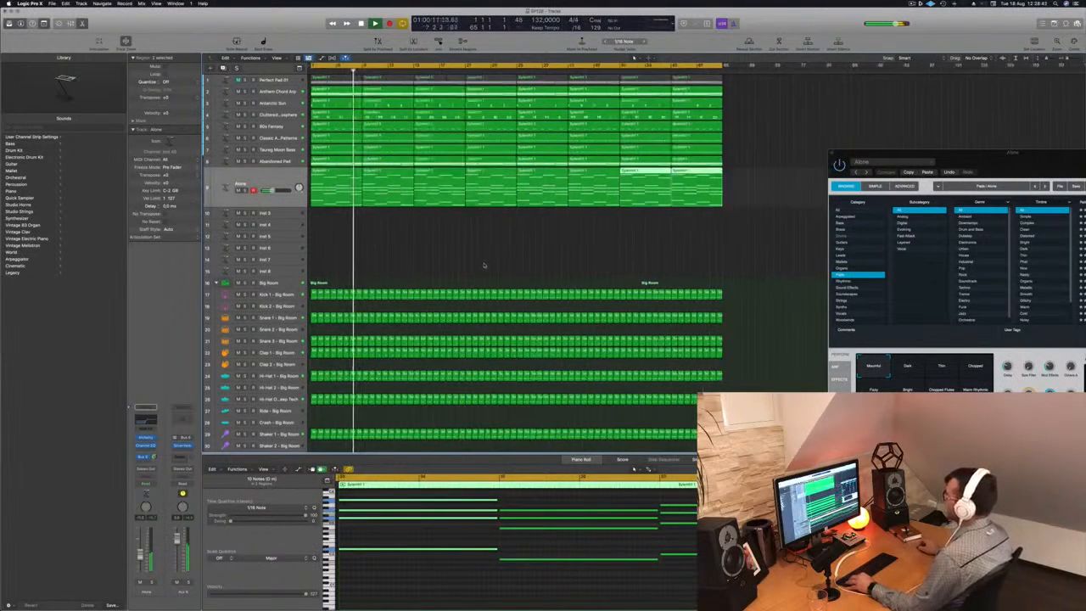
pyautogui.click(446, 256)
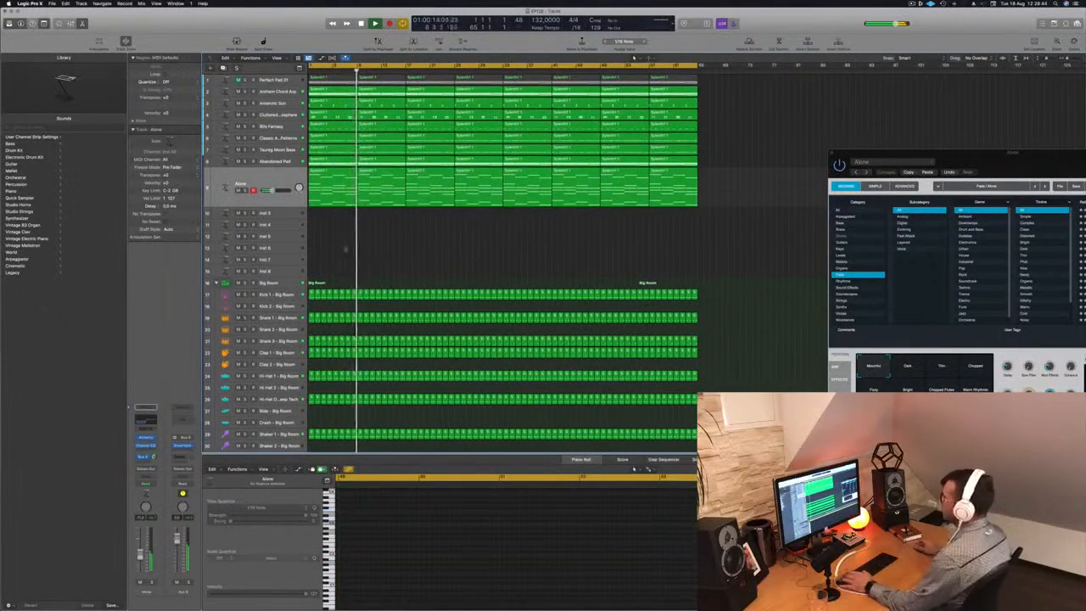
# Step: Listen to the Alone track soloed from the start and take it out of solo
pyautogui.press('Return')
pyautogui.press('s')
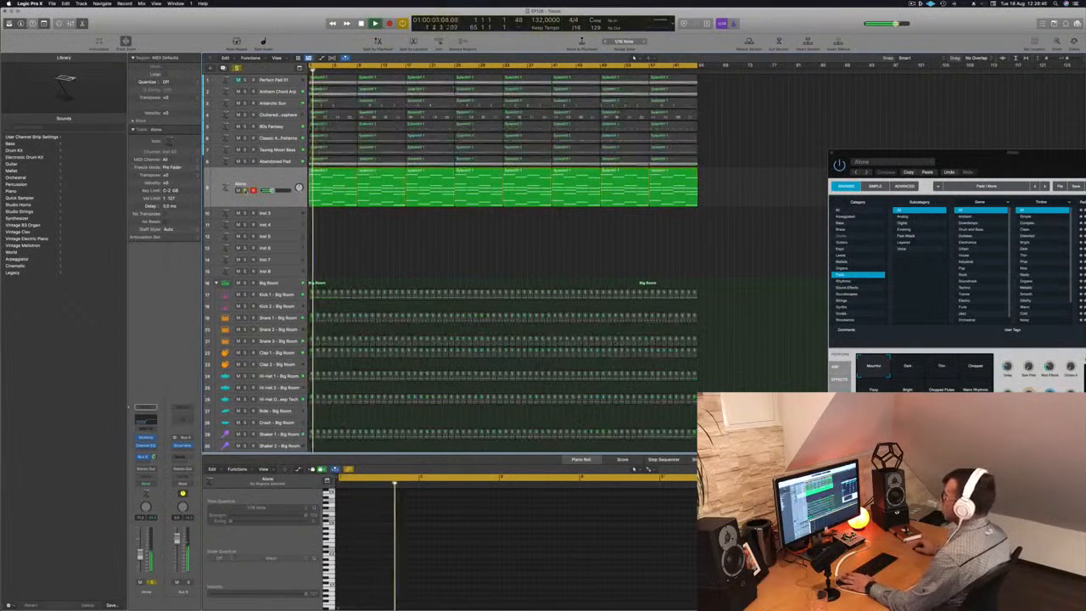
pyautogui.click(245, 191)
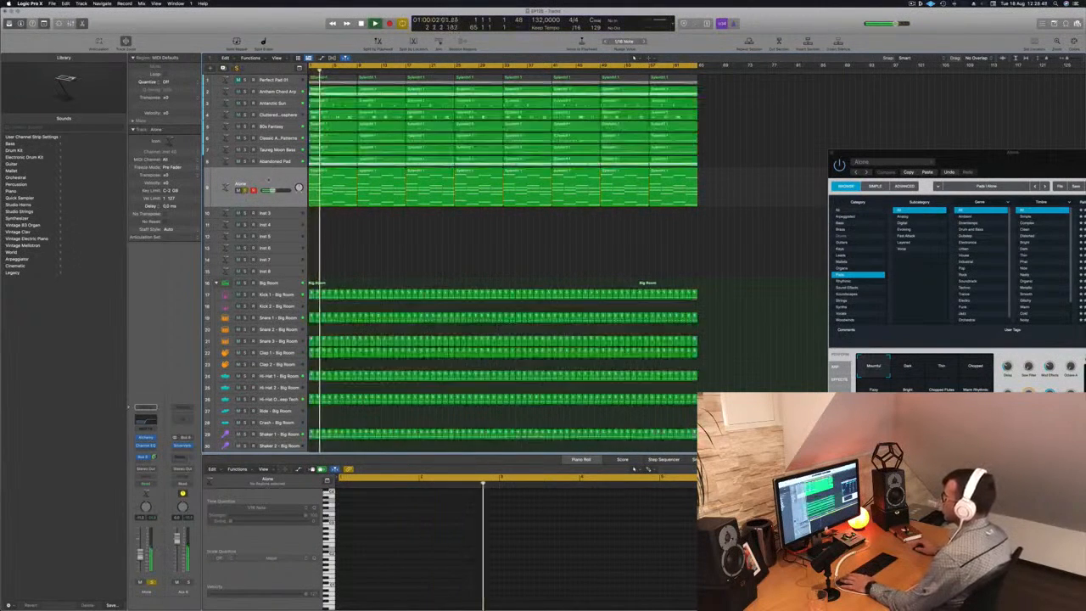
# Step: Audition the Dark, Thin and Chopped snapshots and the first second-row snapshot of the Alone preset in Alchemy during playback
pyautogui.click(266, 181)
pyautogui.click(145, 438)
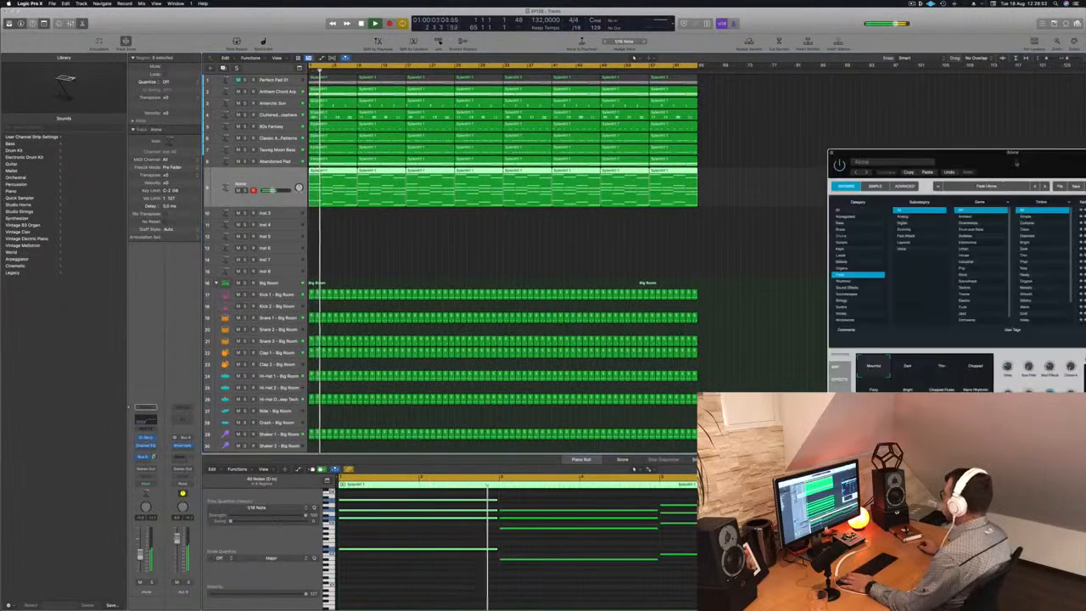
pyautogui.moveTo(1008, 155); pyautogui.dragTo(733, 109)
pyautogui.press('Return')
pyautogui.click(638, 328)
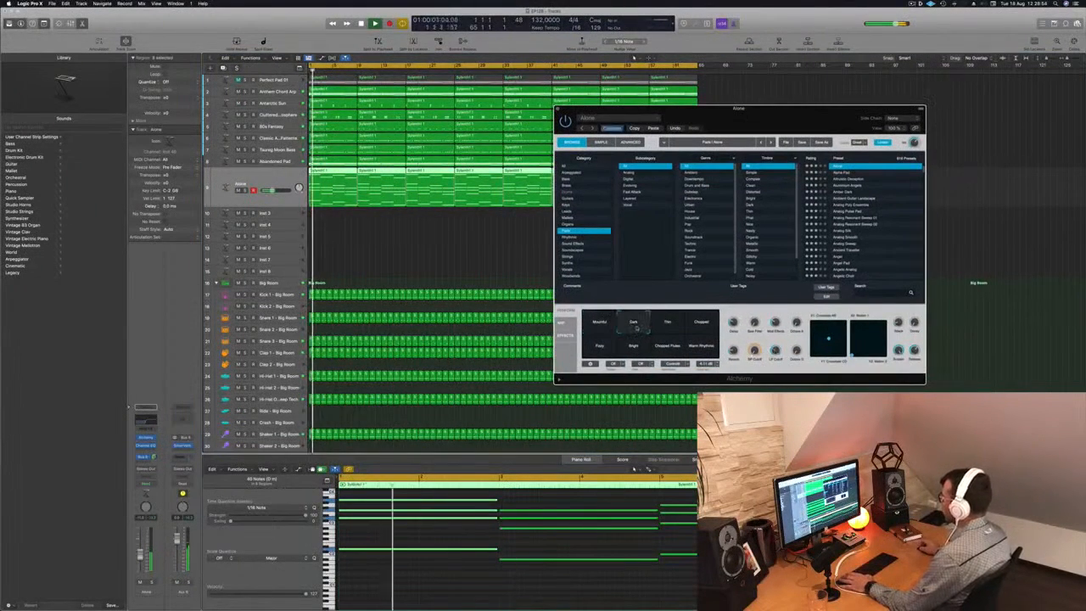
pyautogui.click(670, 328)
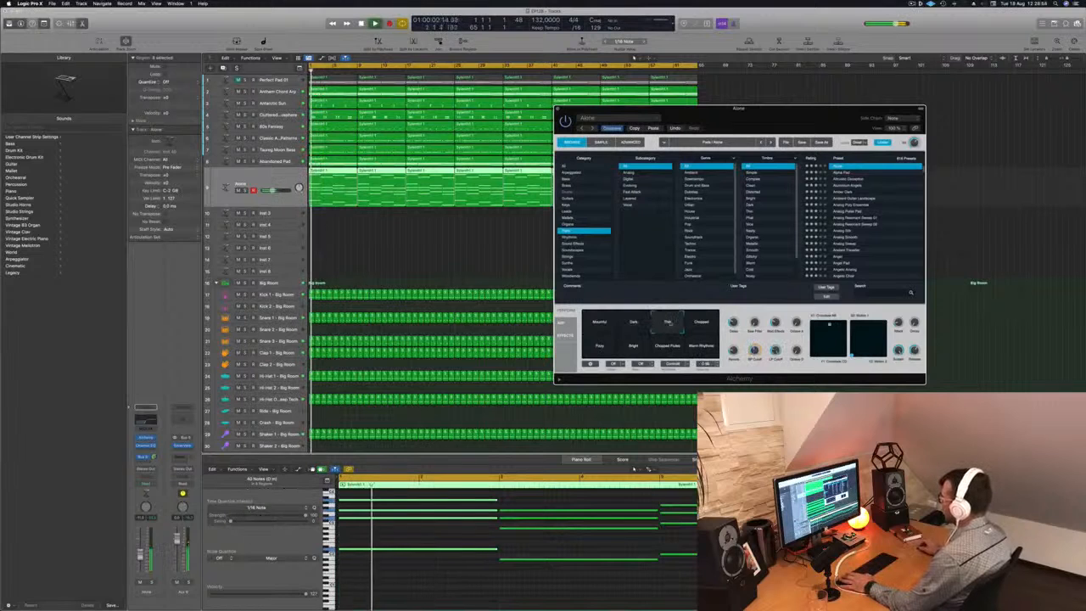
pyautogui.click(708, 324)
pyautogui.click(600, 348)
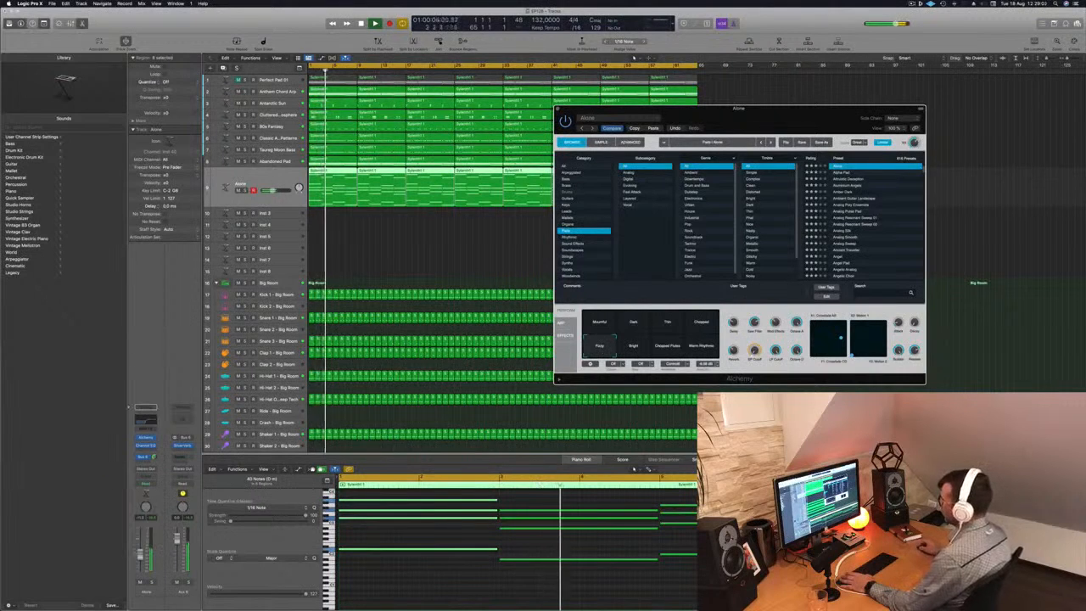
# Step: Audition the Bright, Chopped Pulse and Warm Rhythms snapshots, select the first second-row snapshot and close Alchemy
pyautogui.press('space')
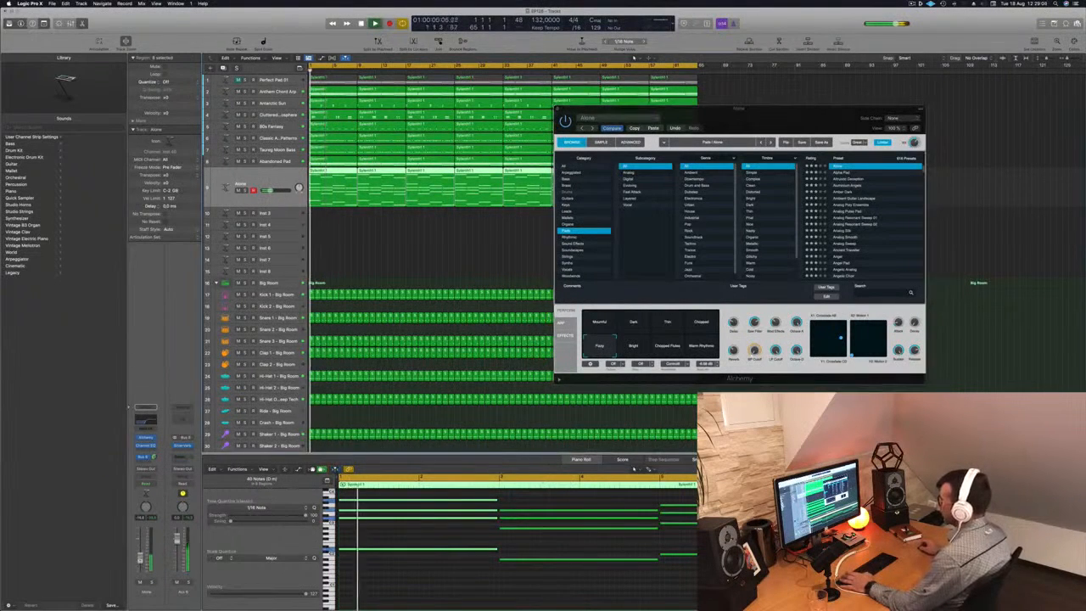
pyautogui.click(632, 347)
pyautogui.click(667, 348)
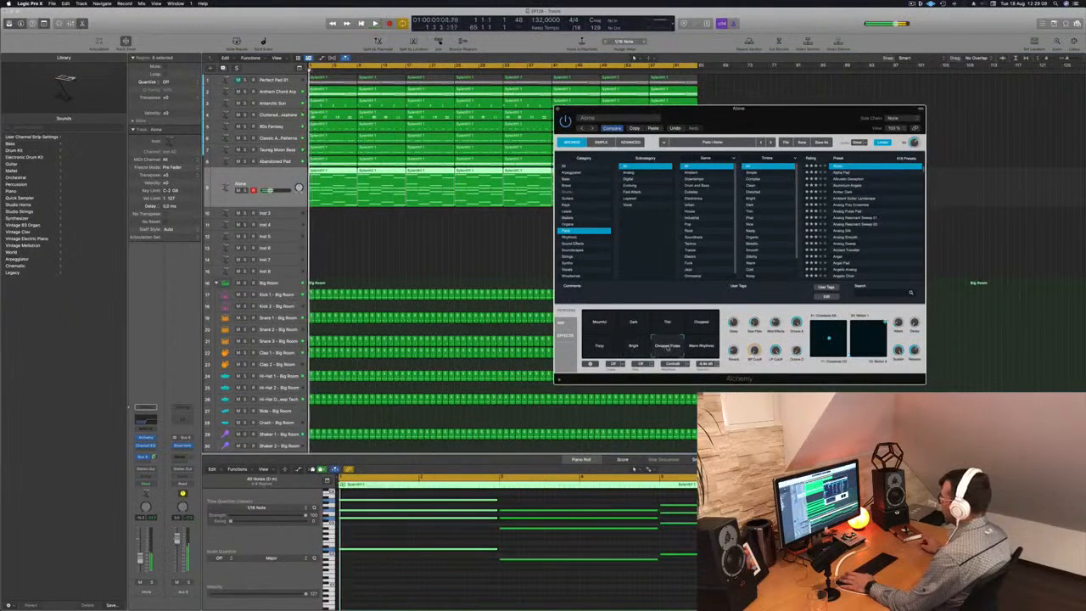
pyautogui.click(706, 346)
pyautogui.click(600, 346)
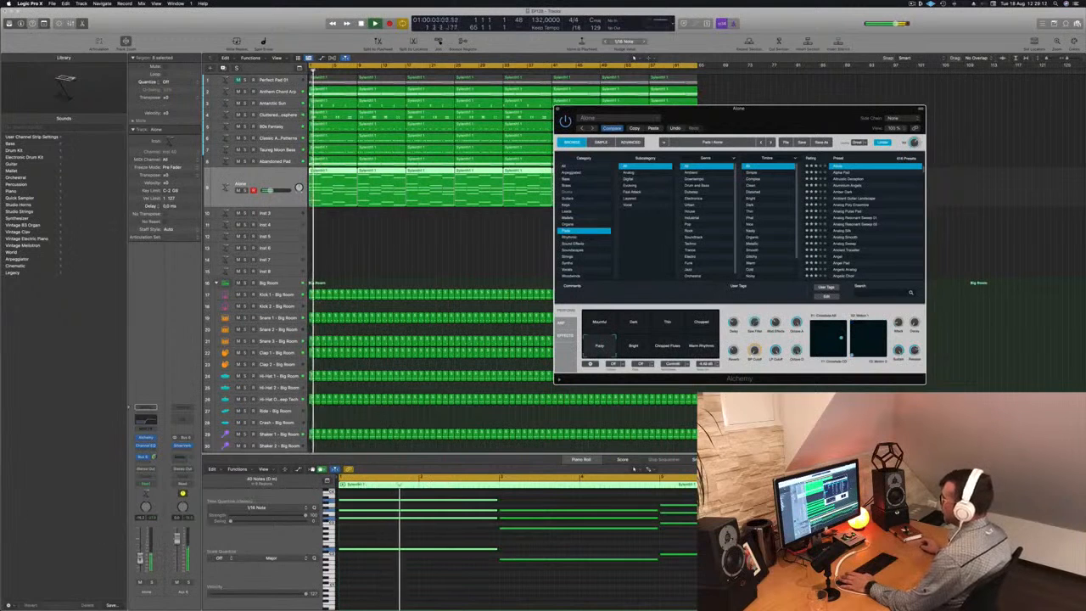
pyautogui.click(559, 109)
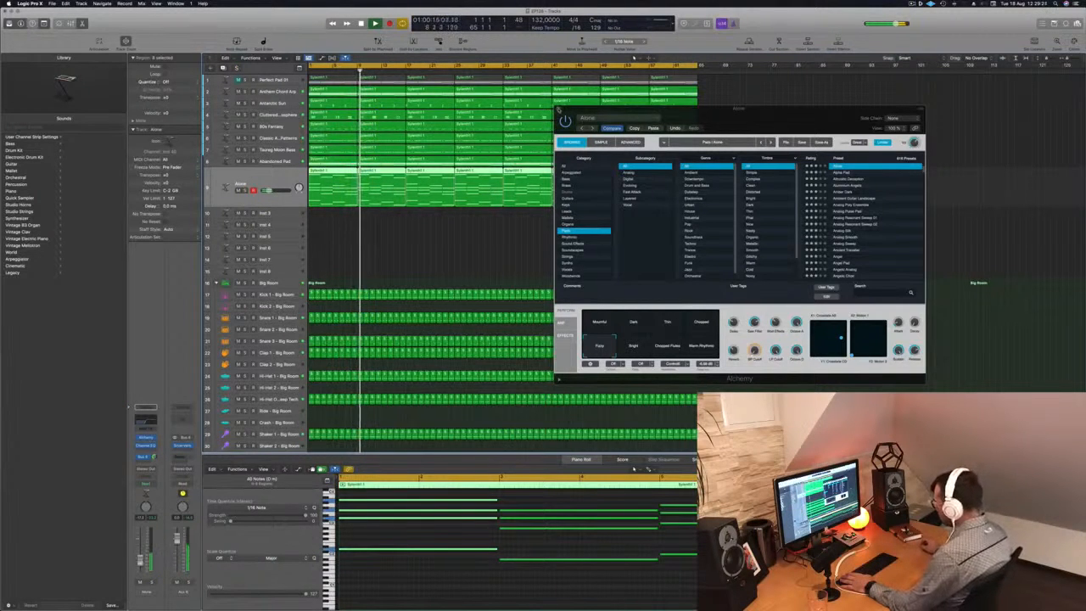
pyautogui.click(559, 109)
# Step: Duplicate the Alone track with its instrument settings and play the arrangement from the start
pyautogui.click(476, 257)
pyautogui.press('Return')
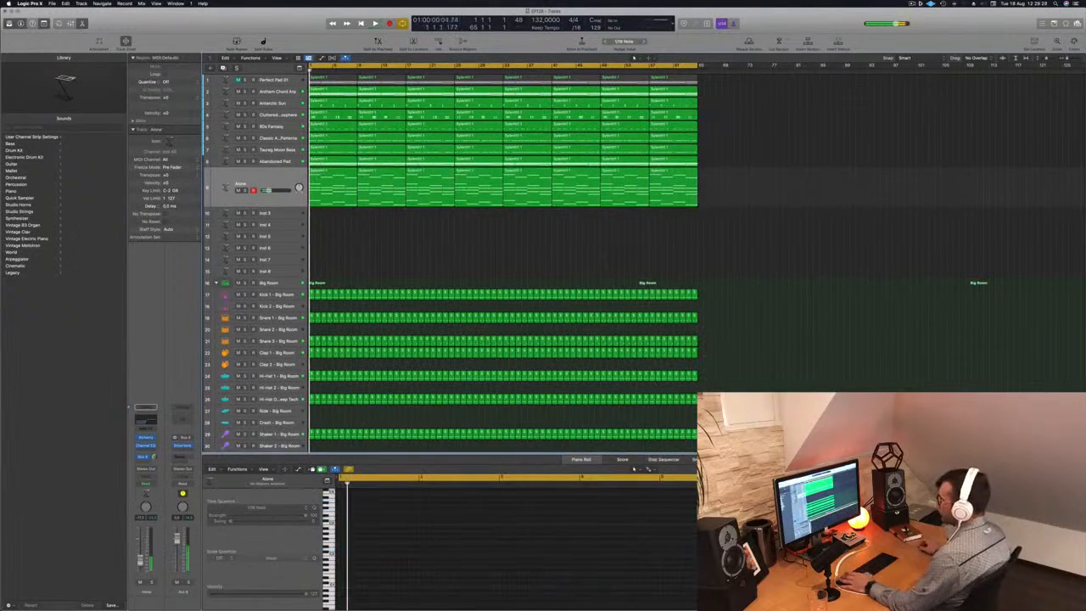
pyautogui.click(276, 180)
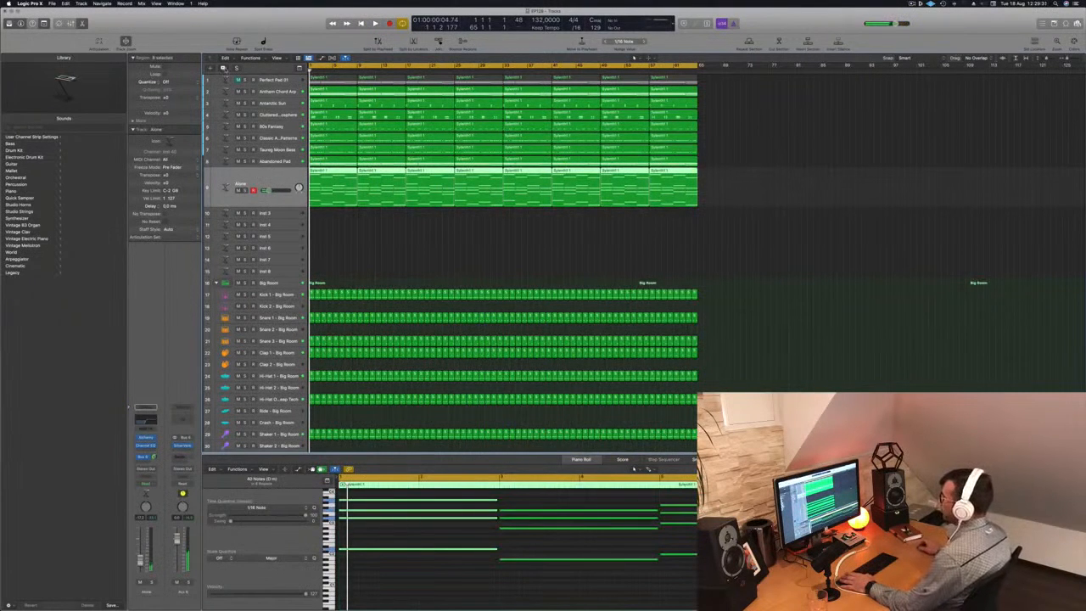
pyautogui.press('Delete')
pyautogui.click(332, 173)
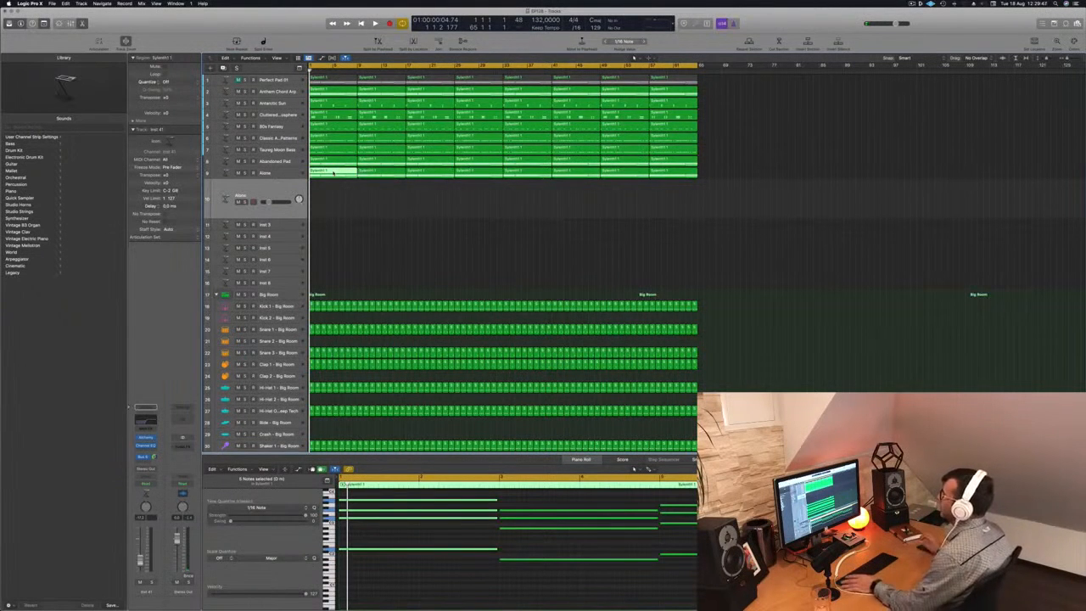
pyautogui.click(359, 197)
pyautogui.press('space')
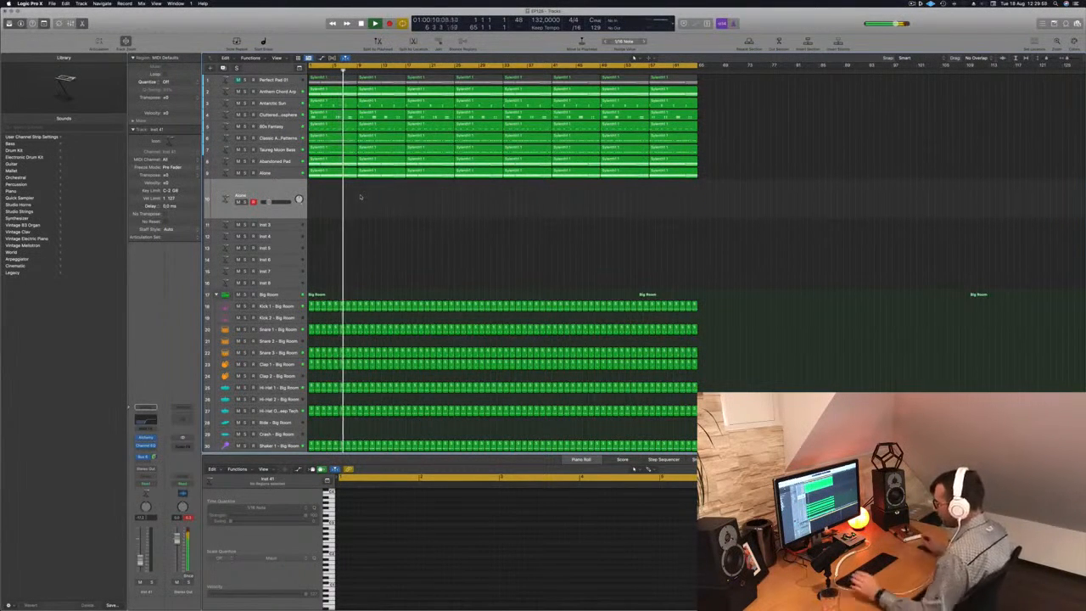
# Step: Select all regions and name them after their tracks
pyautogui.press('super+a')
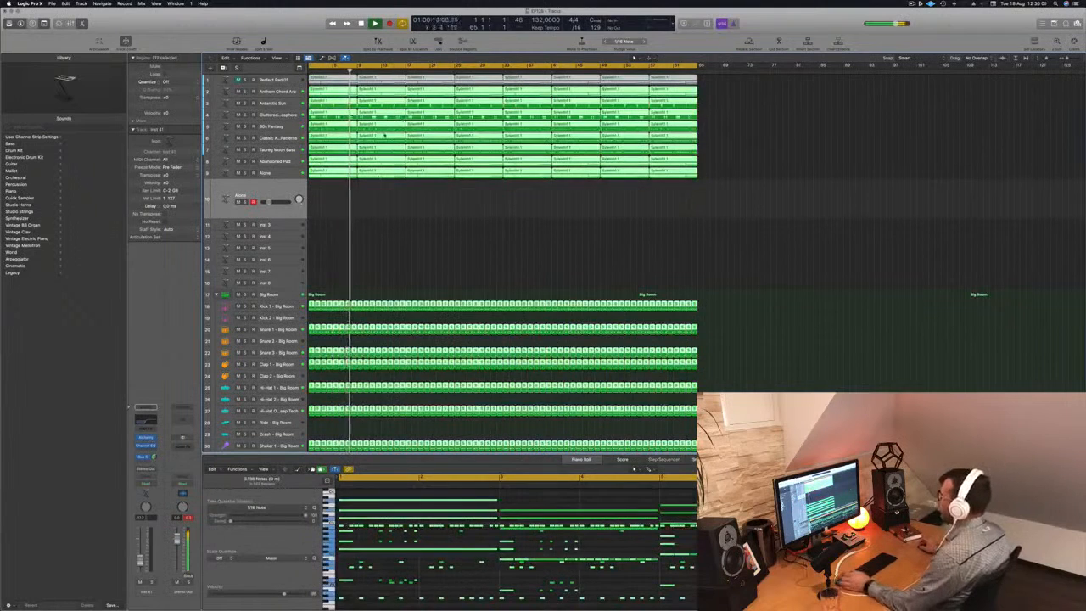
pyautogui.rightClick(384, 134)
pyautogui.click(392, 136)
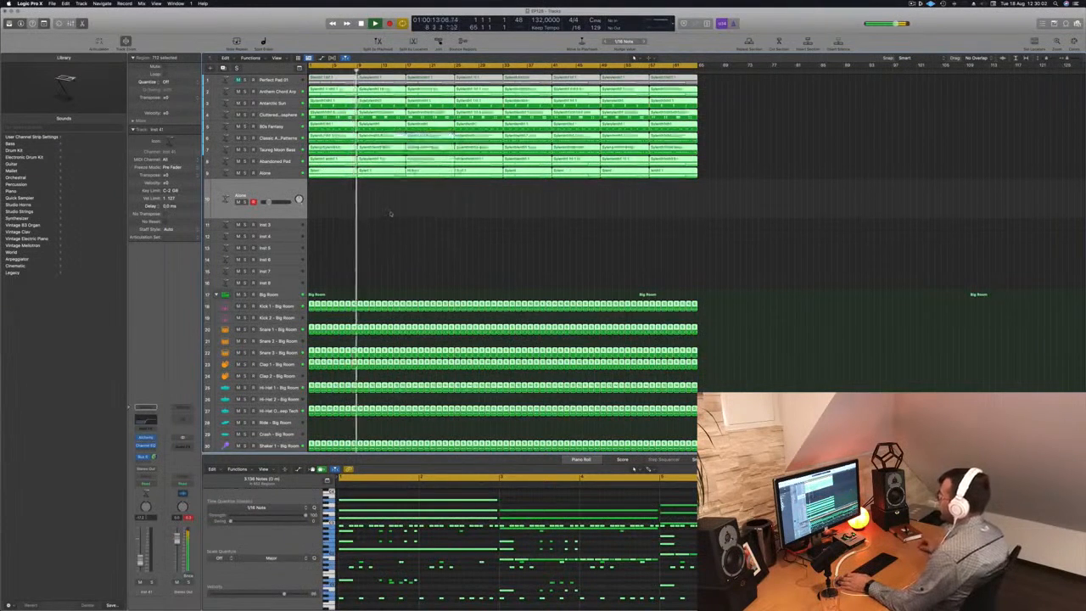
pyautogui.click(392, 211)
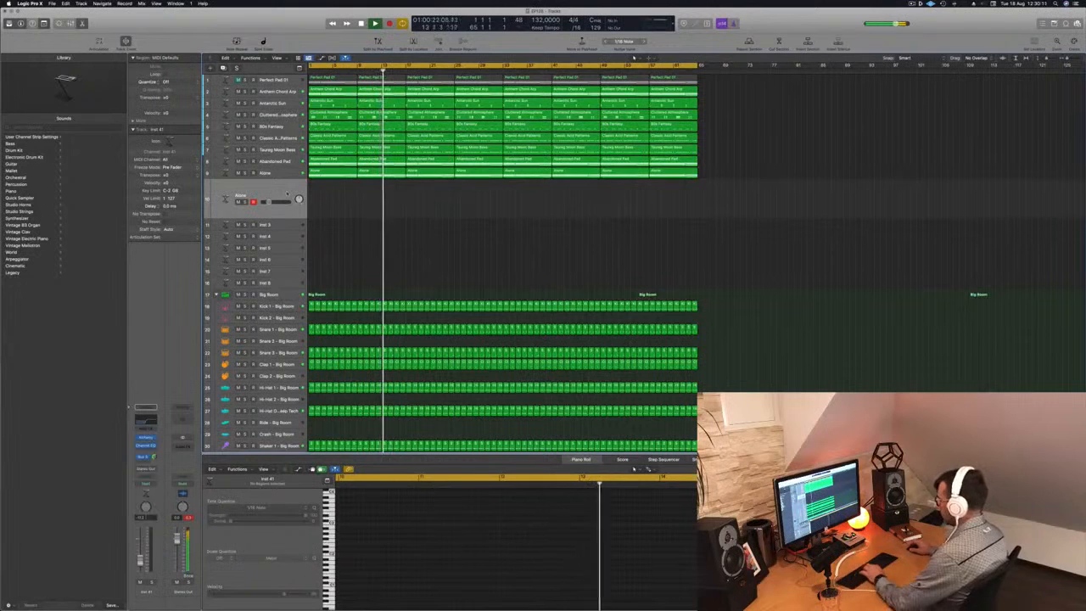
# Step: Show the Musical Typing keyboard and try out notes on the duplicated Alone track in a lower octave
pyautogui.press('super+k')
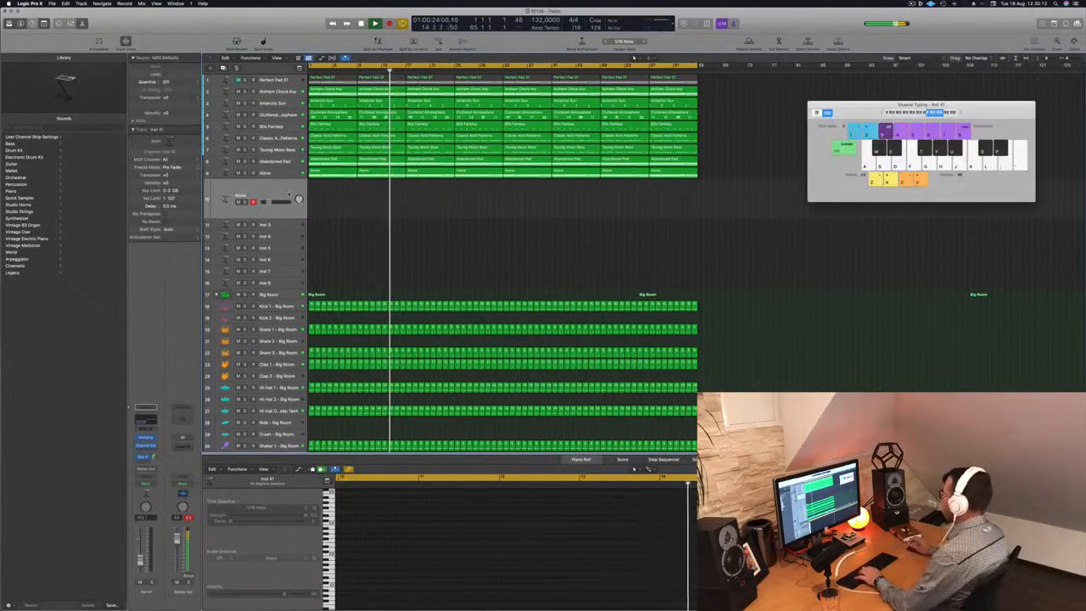
pyautogui.press('h')
pyautogui.click(923, 113)
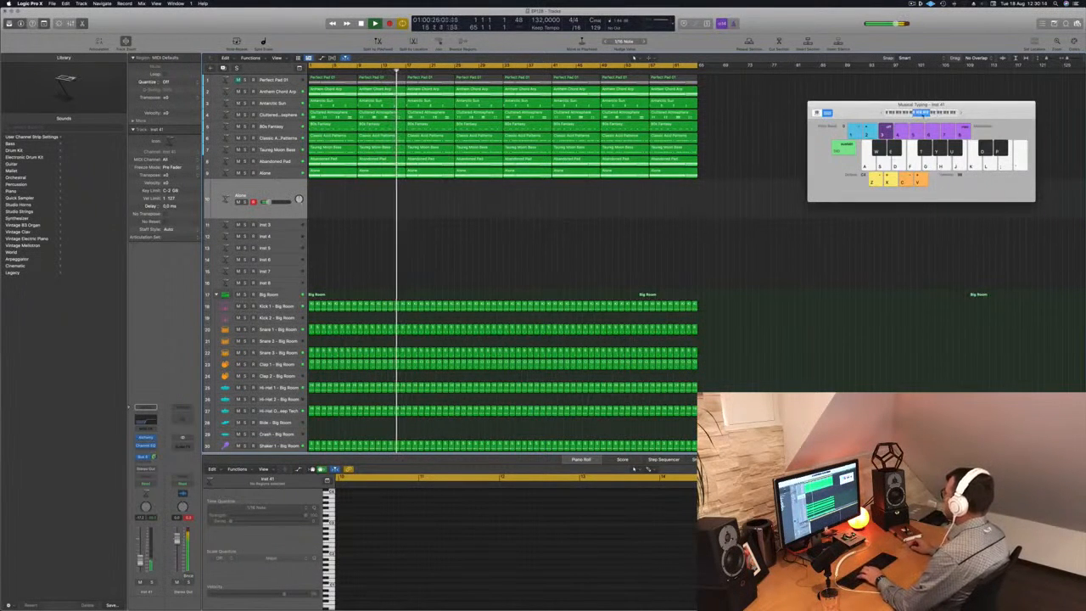
pyautogui.press('h')
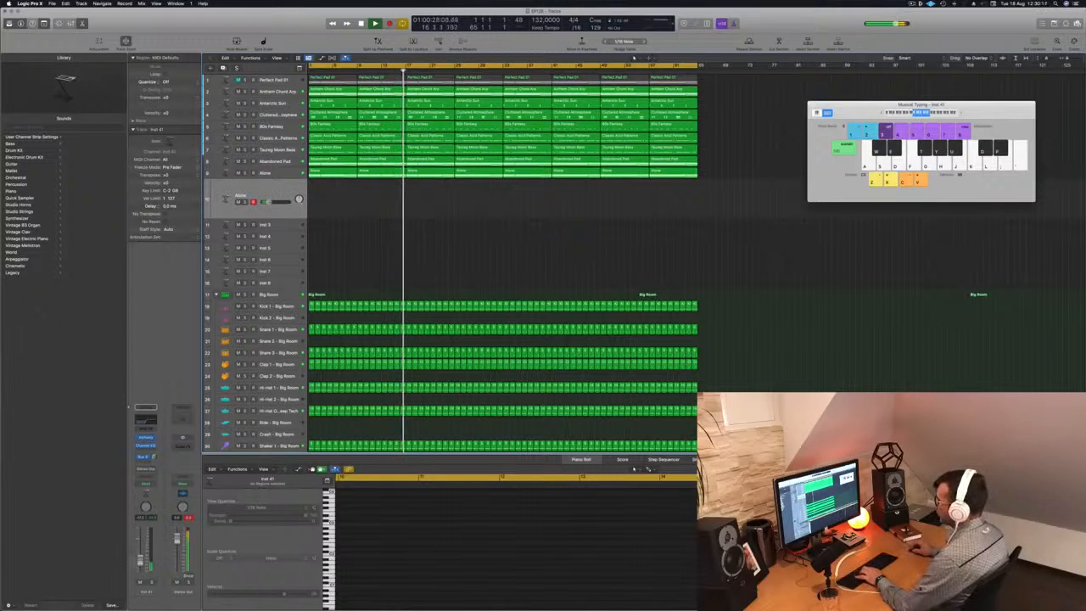
# Step: Lower the Channel EQ low-cut filter on the duplicated Alone track to 55 Hz
pyautogui.click(147, 420)
pyautogui.moveTo(626, 219); pyautogui.dragTo(429, 221)
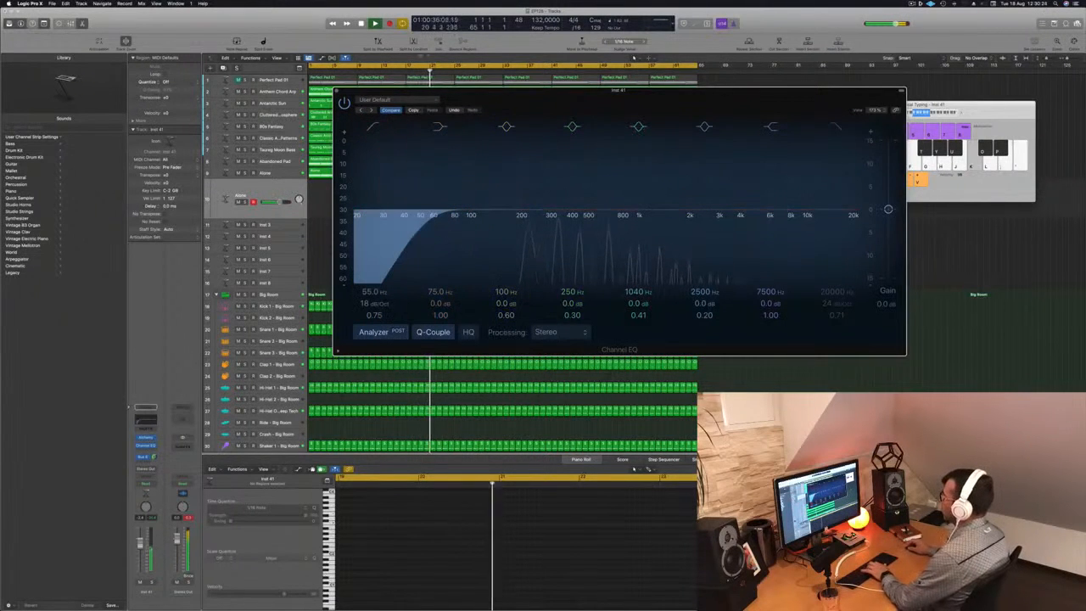
pyautogui.press('super+w')
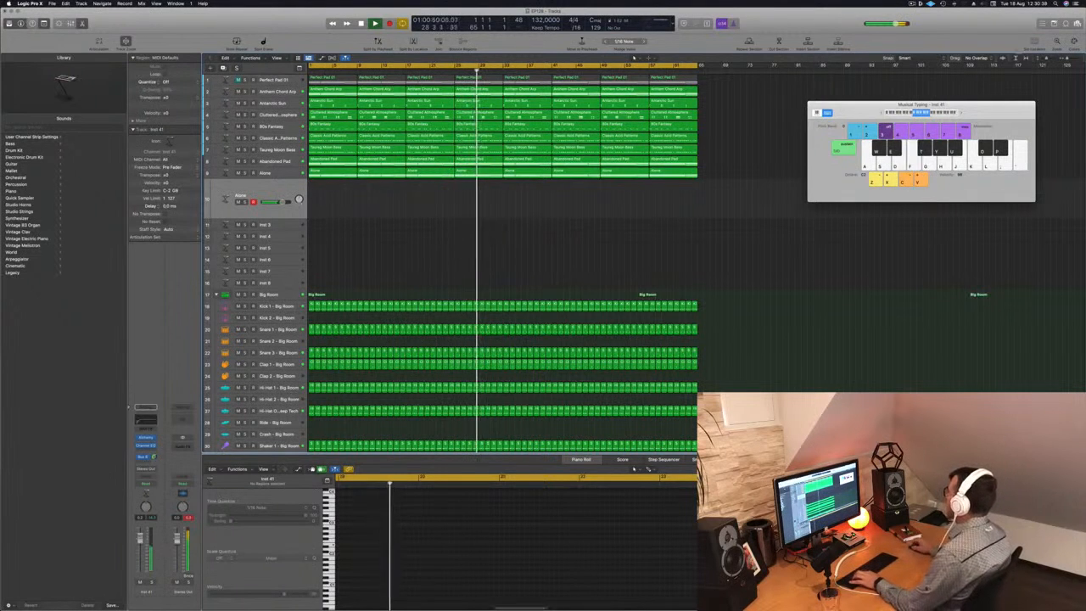
# Step: Adjust the Musical Typing octave and select the Mournful snapshot in the duplicated track's Alchemy
pyautogui.press('x')
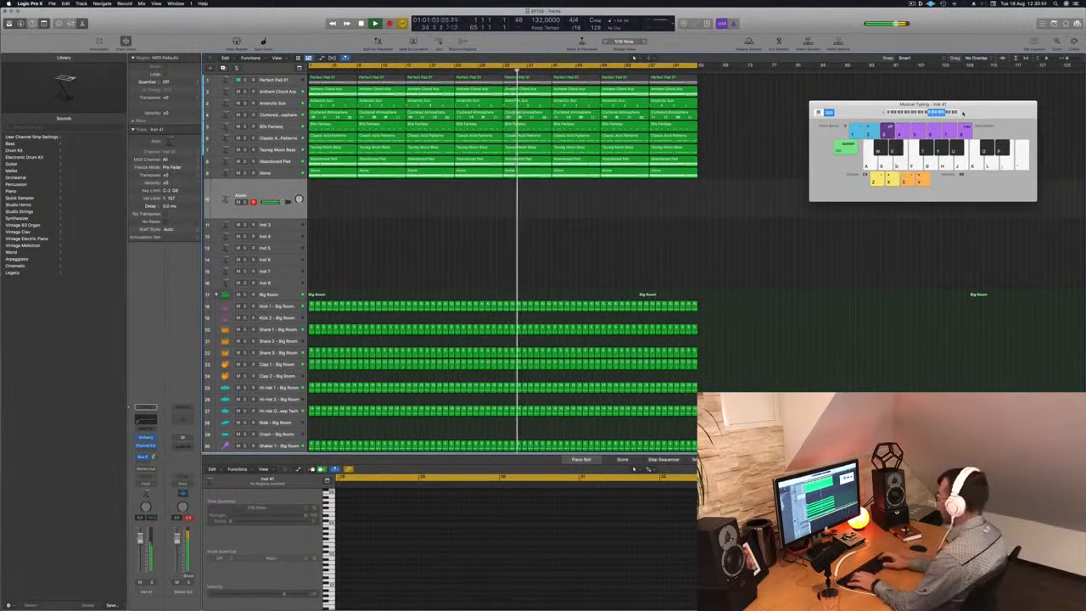
pyautogui.moveTo(963, 113); pyautogui.dragTo(939, 116)
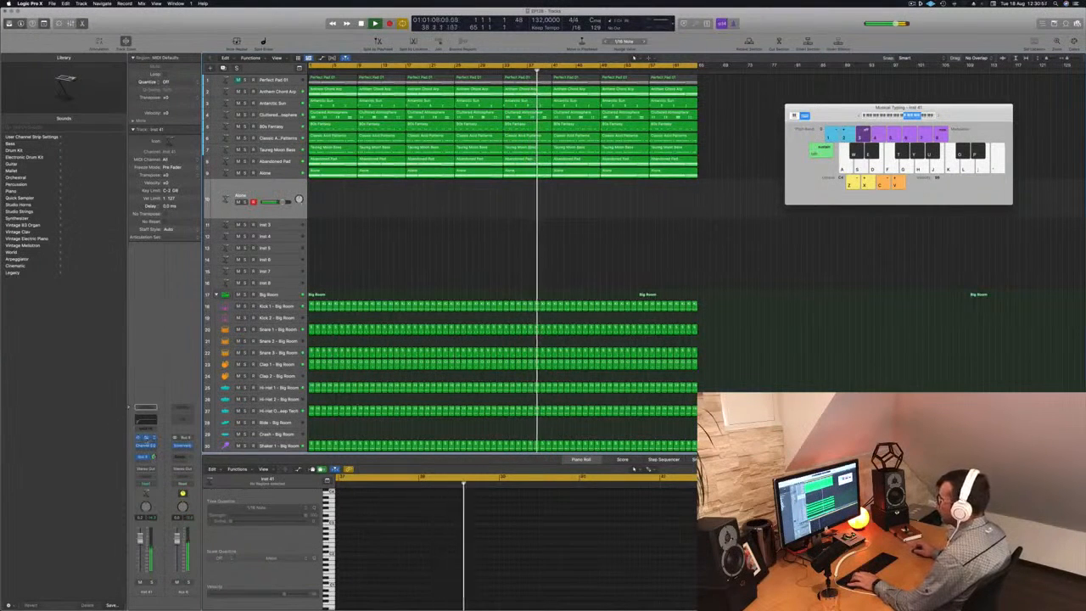
pyautogui.click(146, 438)
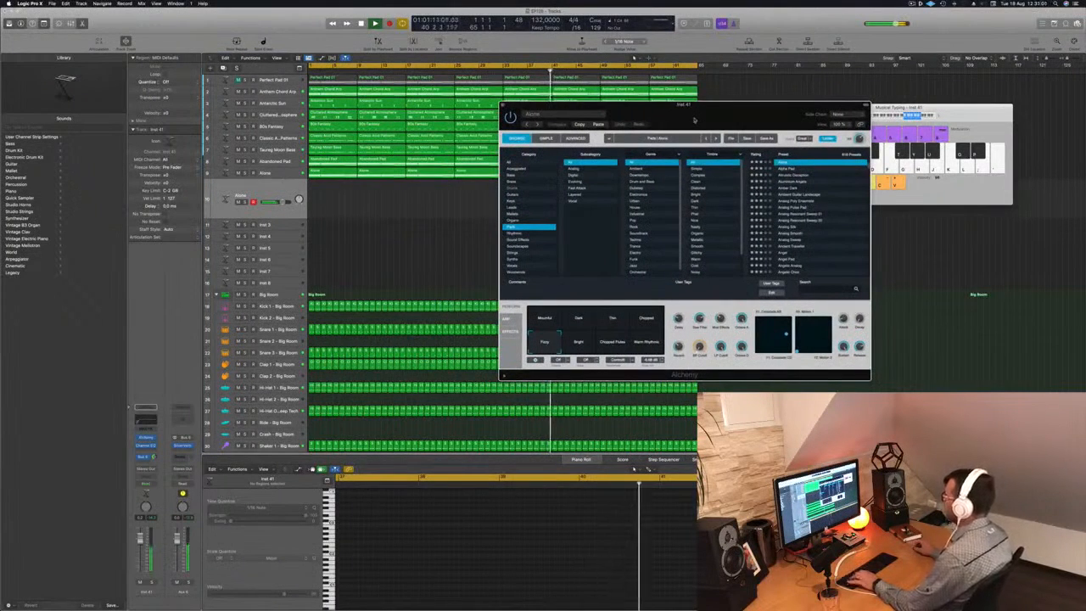
pyautogui.moveTo(695, 120); pyautogui.dragTo(691, 118)
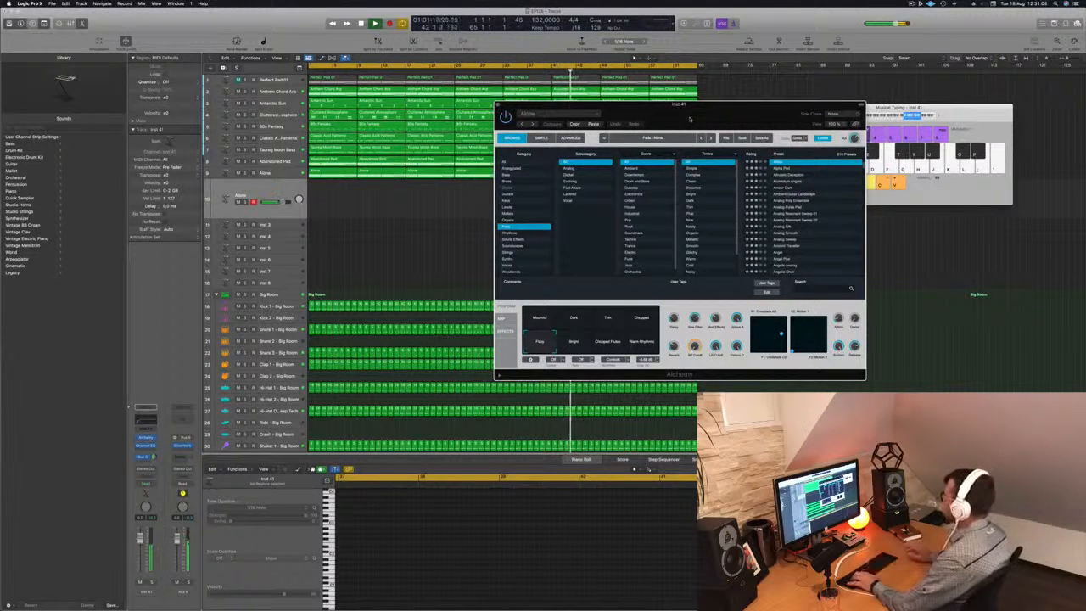
pyautogui.moveTo(700, 110); pyautogui.dragTo(748, 161)
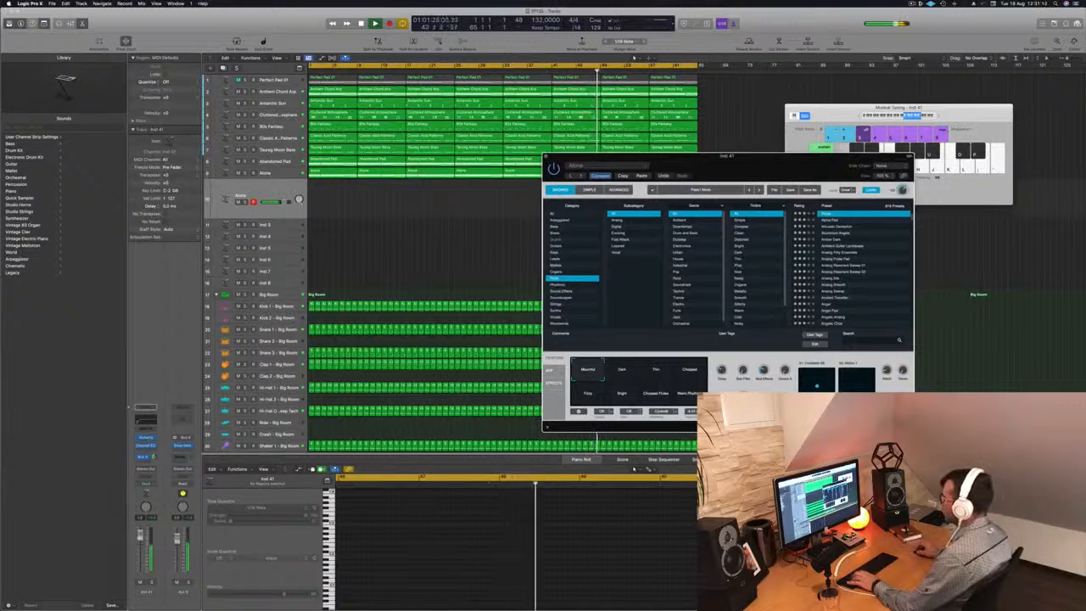
pyautogui.click(860, 114)
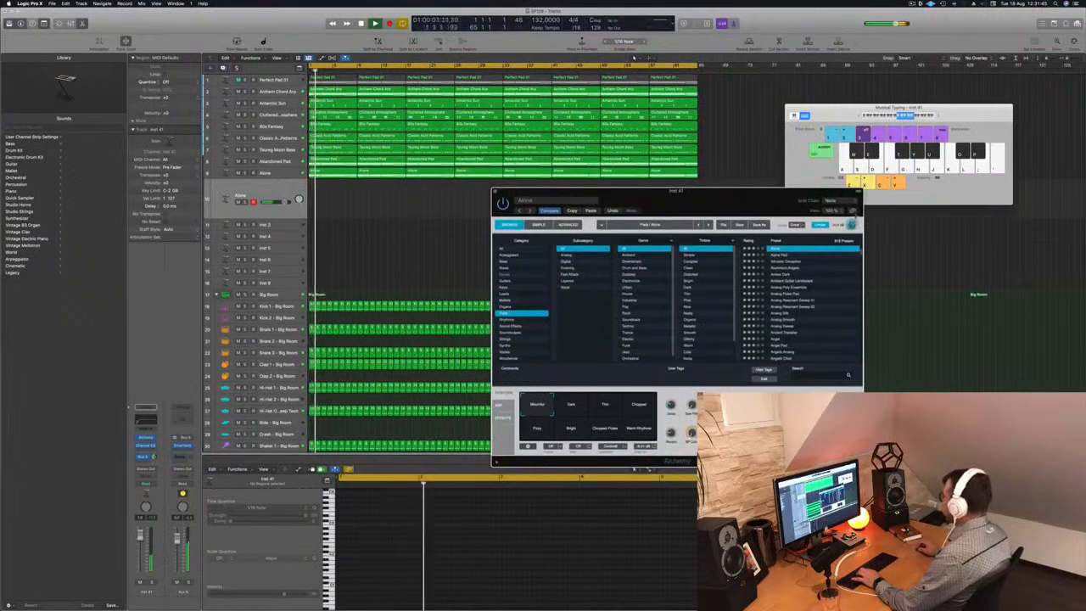
pyautogui.moveTo(771, 202); pyautogui.dragTo(799, 208)
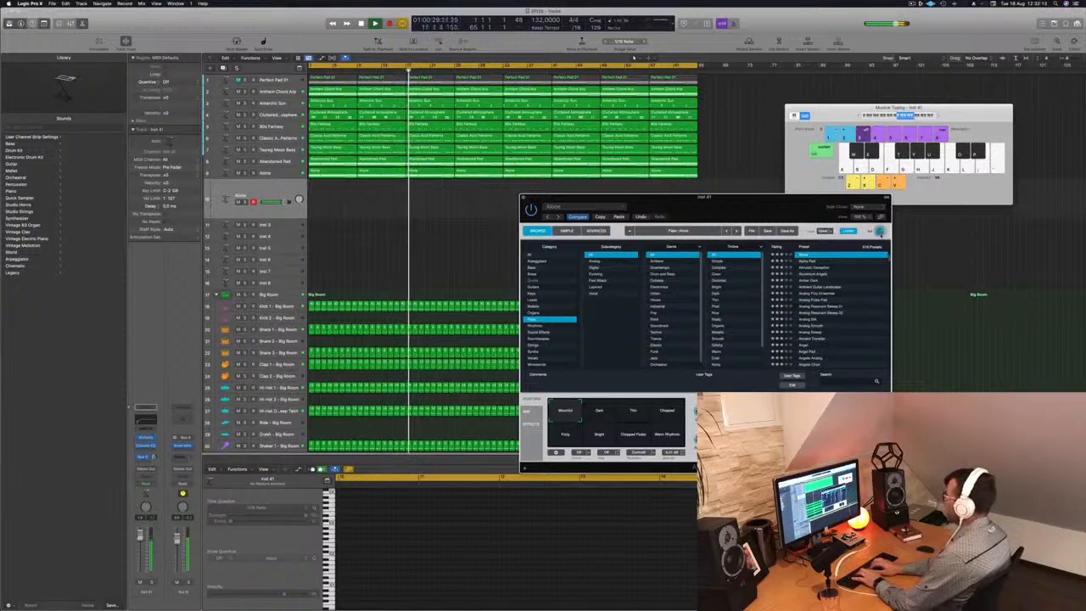
# Step: Record a melody with Musical Typing on the duplicated Alone track from about bar 18 to bar 45
pyautogui.press('r')
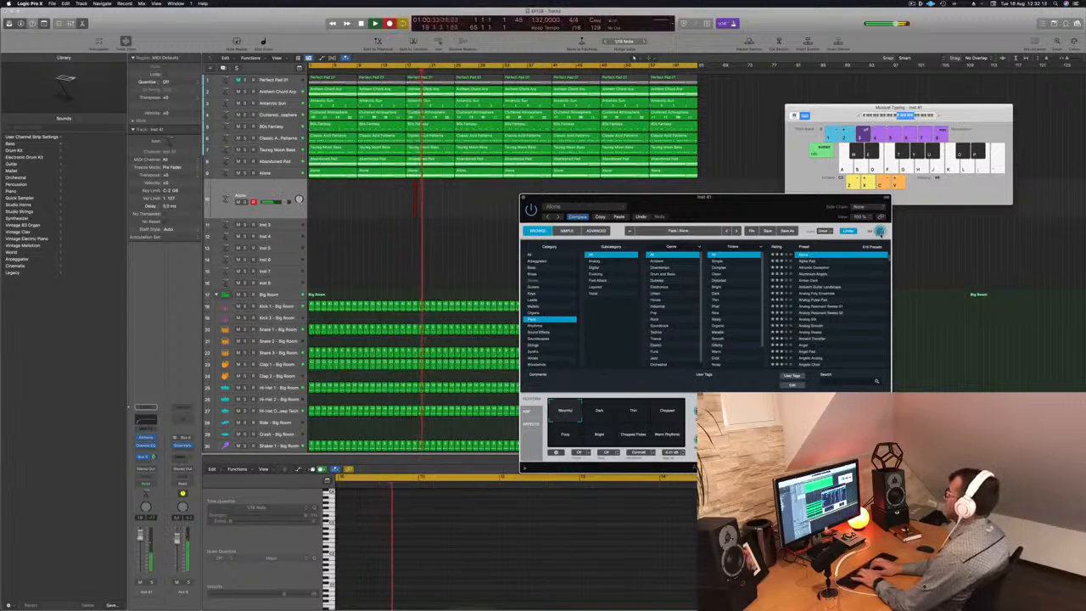
pyautogui.press('l')
pyautogui.press("'")
pyautogui.press('h')
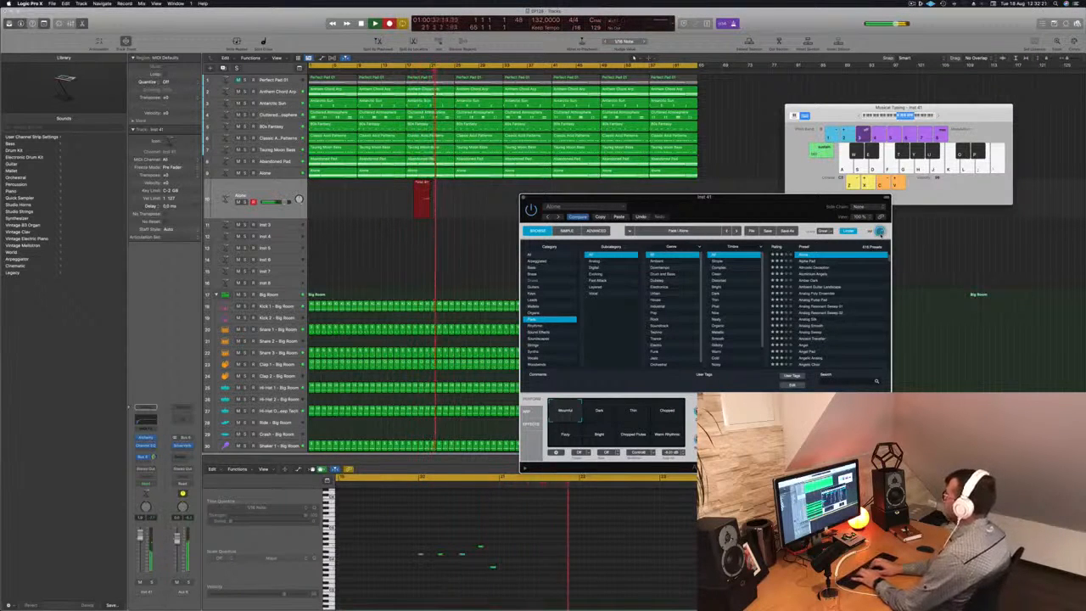
pyautogui.press('l')
pyautogui.press('l')
pyautogui.press("'")
pyautogui.press(';')
pyautogui.press('g')
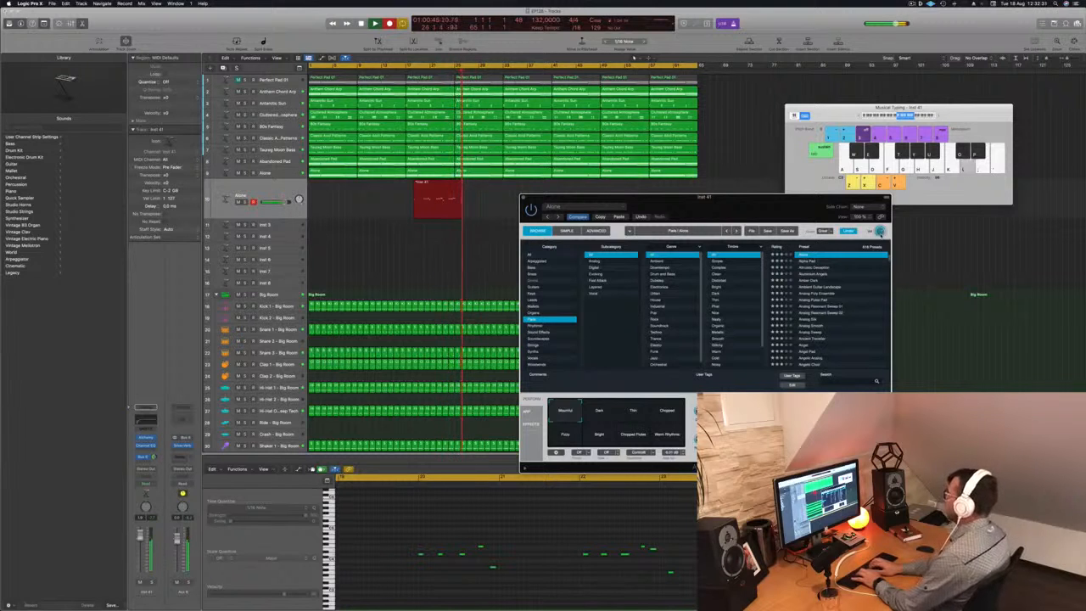
pyautogui.press("'")
pyautogui.press('g')
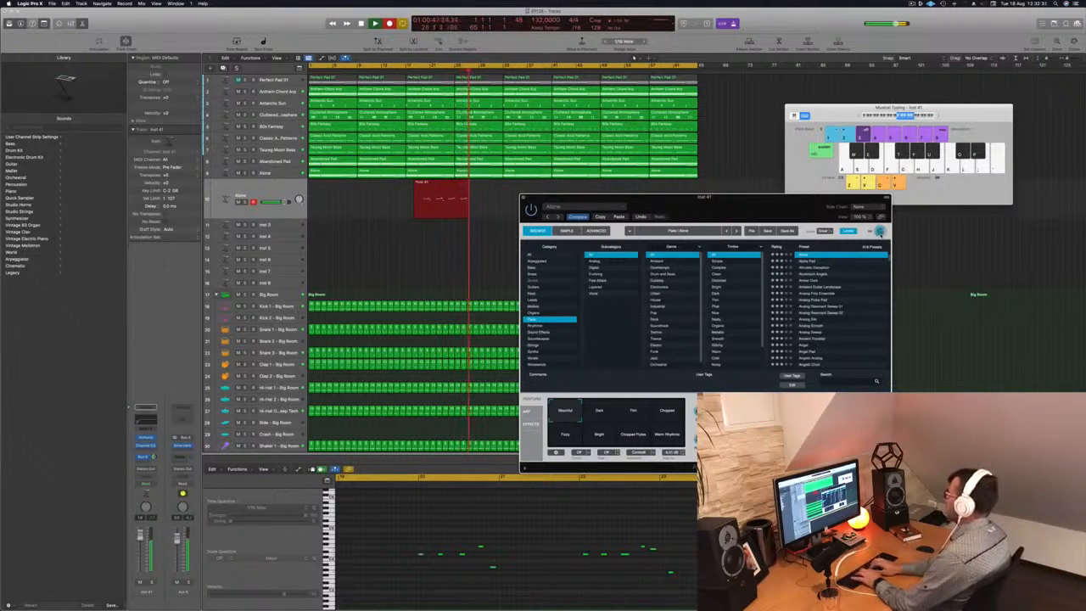
pyautogui.press('l')
pyautogui.press('l')
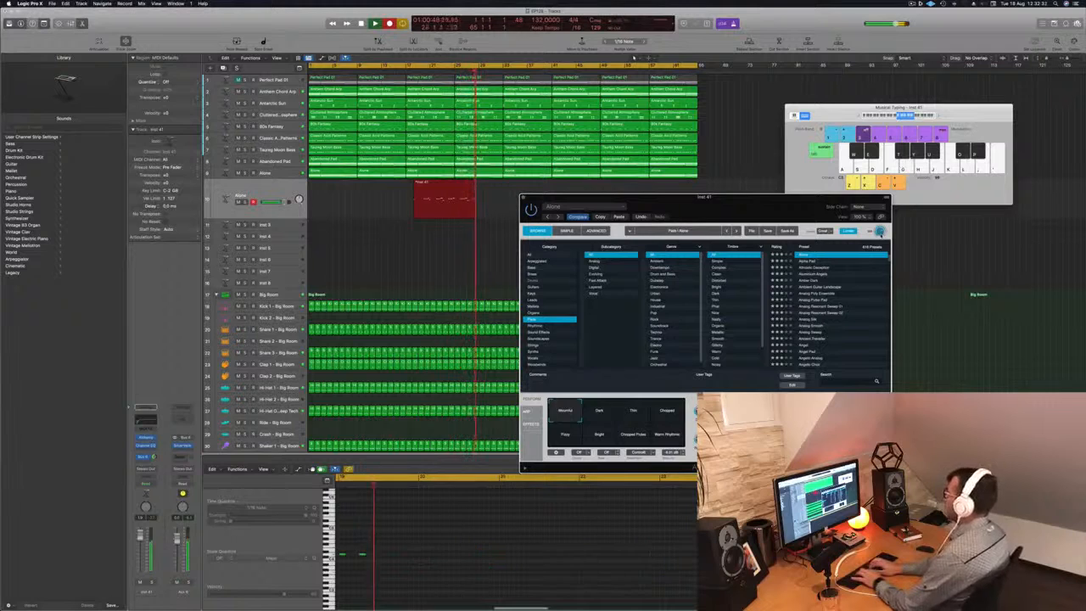
pyautogui.press("'")
pyautogui.press(';')
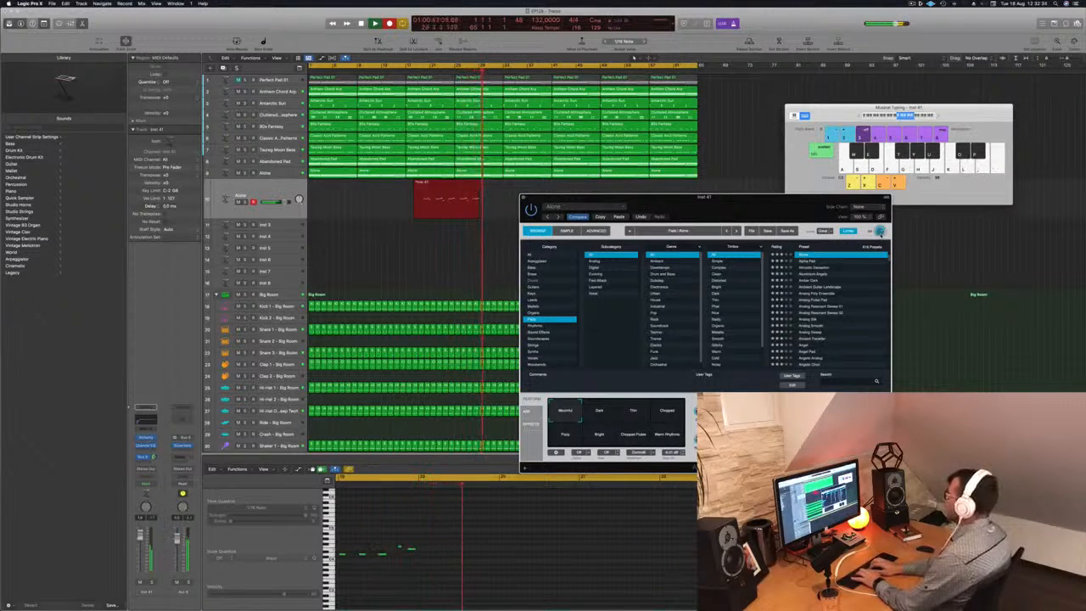
pyautogui.press('l')
pyautogui.press('l')
pyautogui.press('l')
pyautogui.press("'")
pyautogui.press(';')
pyautogui.press('h')
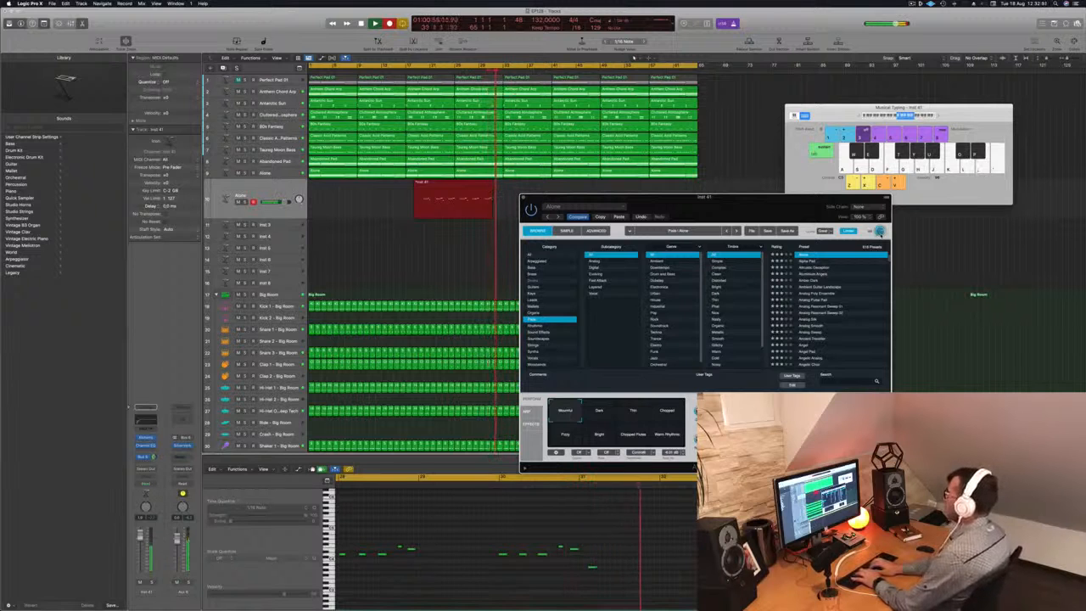
pyautogui.press('l')
pyautogui.press('l')
pyautogui.press(';')
pyautogui.press('l')
pyautogui.press(';')
pyautogui.press('g')
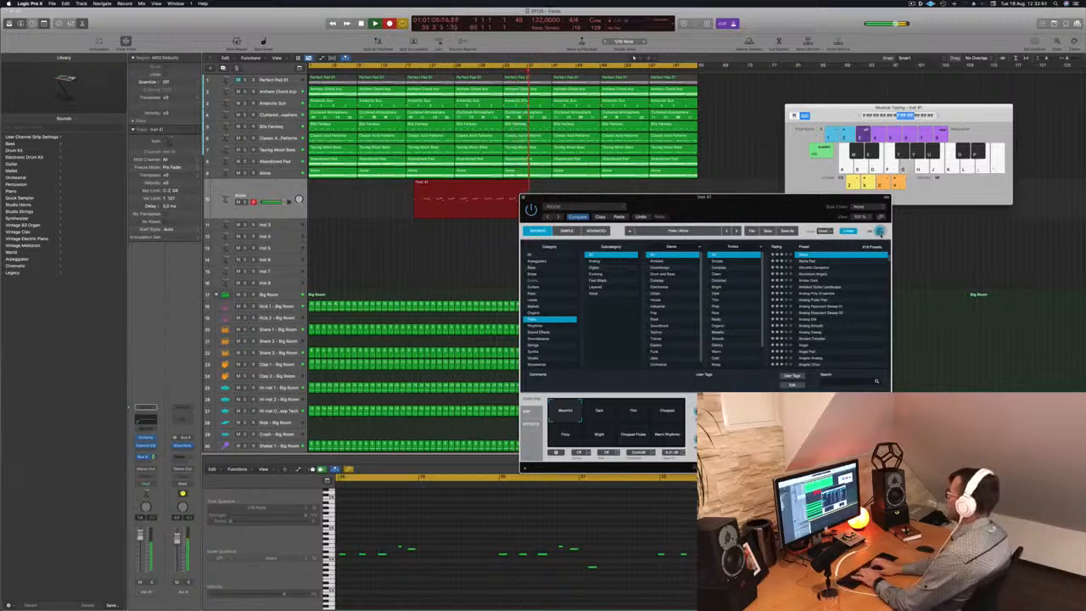
pyautogui.press('h')
pyautogui.press('h')
pyautogui.press('g')
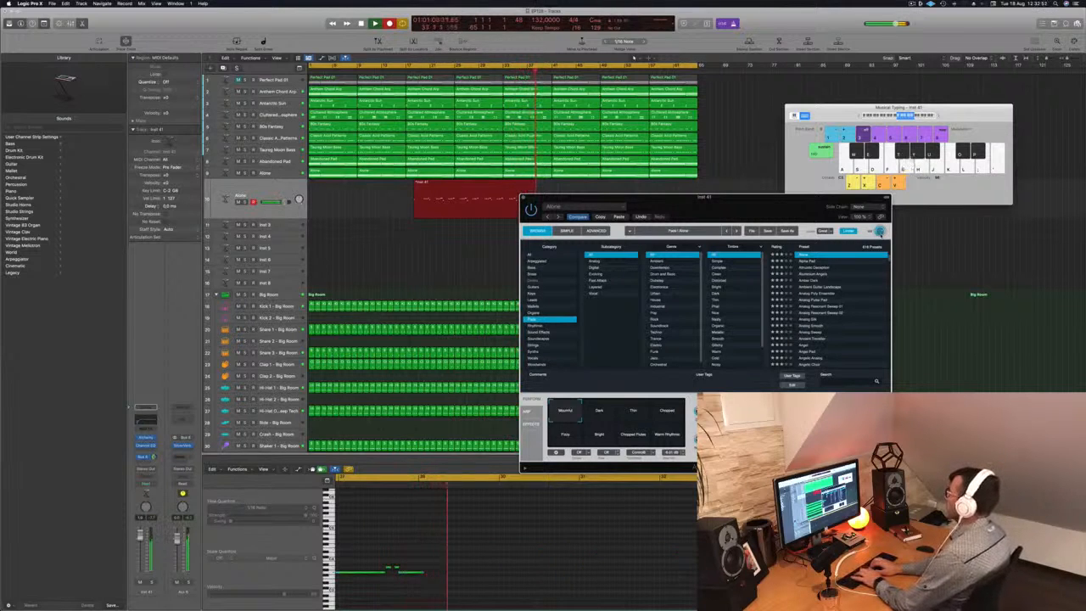
pyautogui.press('l')
pyautogui.press("'")
pyautogui.press("'")
pyautogui.press('g')
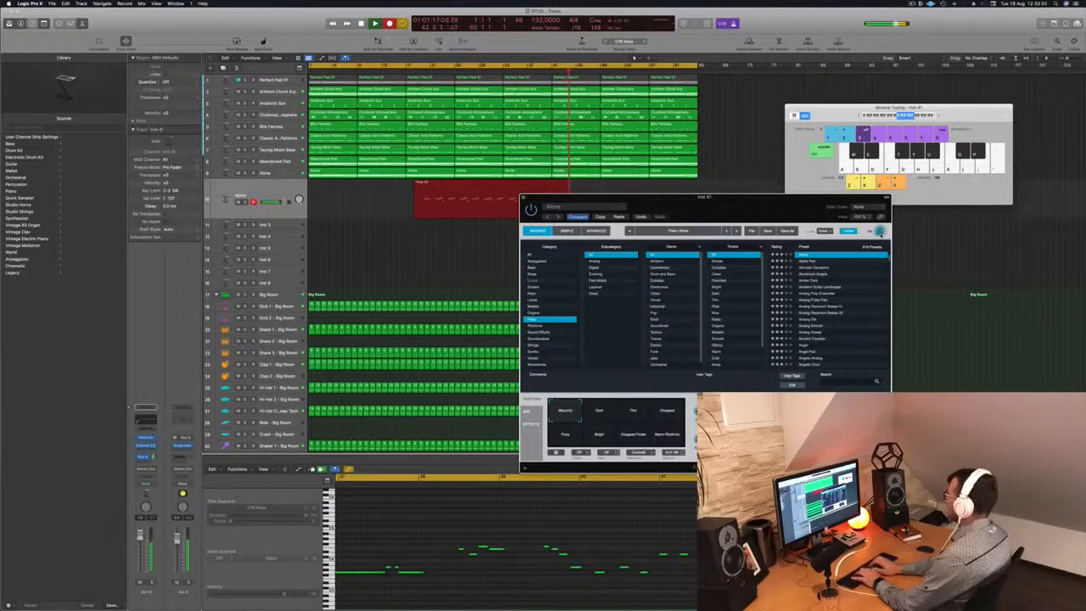
pyautogui.press('space')
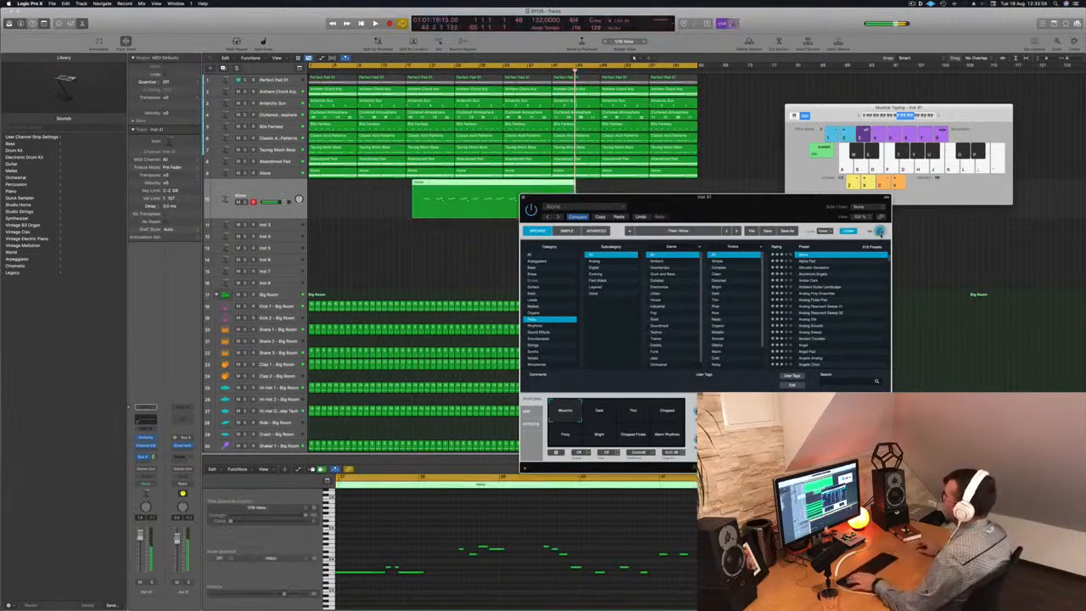
# Step: Split the recorded Alone region at bar 25, move the longer part to the project start and park the shorter part near bar 48
pyautogui.moveTo(712, 211); pyautogui.dragTo(842, 207)
pyautogui.click(455, 193)
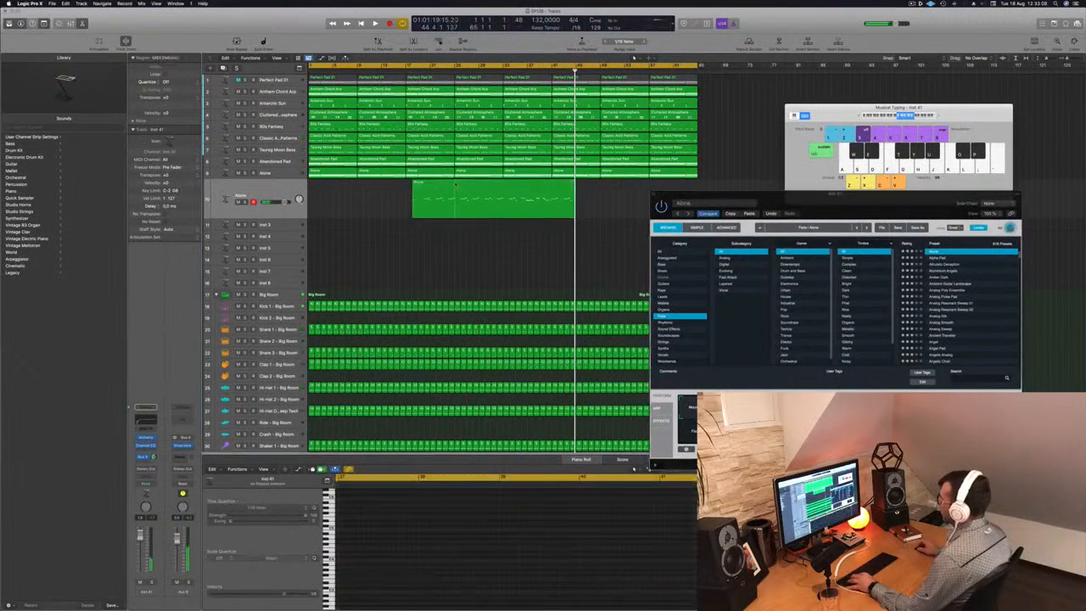
pyautogui.click(454, 184)
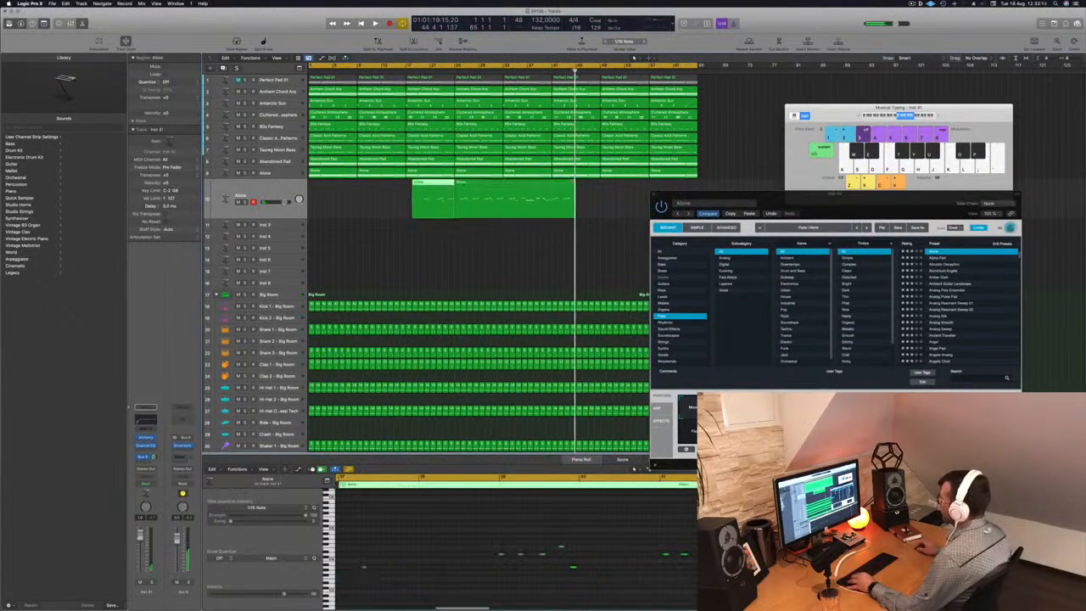
pyautogui.moveTo(481, 184); pyautogui.dragTo(336, 187)
pyautogui.press('space')
pyautogui.moveTo(441, 185); pyautogui.dragTo(606, 187)
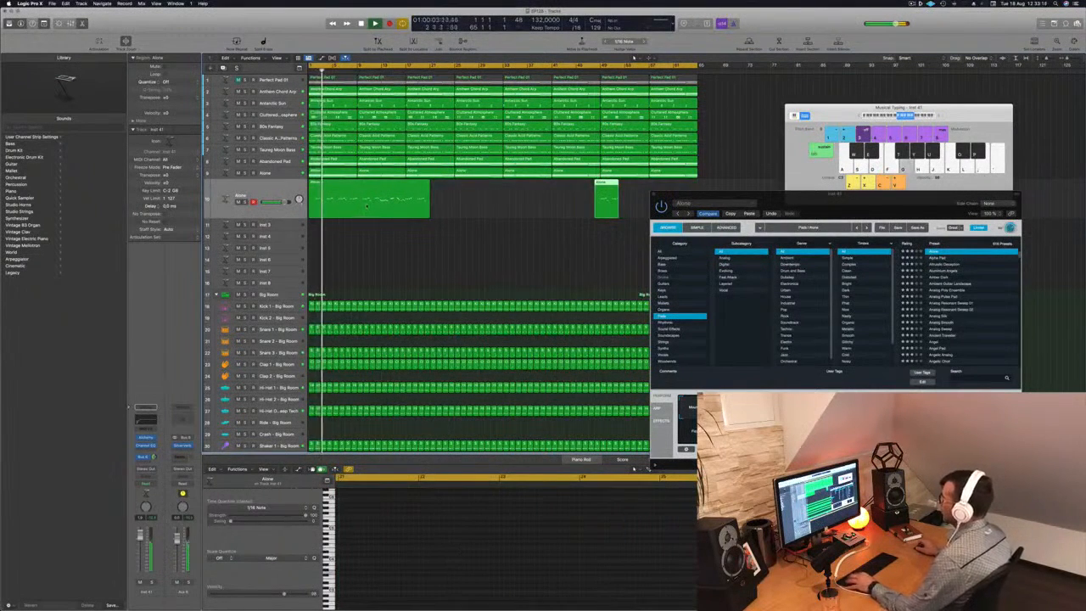
# Step: Cut off and delete the first bar of the melody region, and move the remainder back to bar 1
pyautogui.press('super+Right')
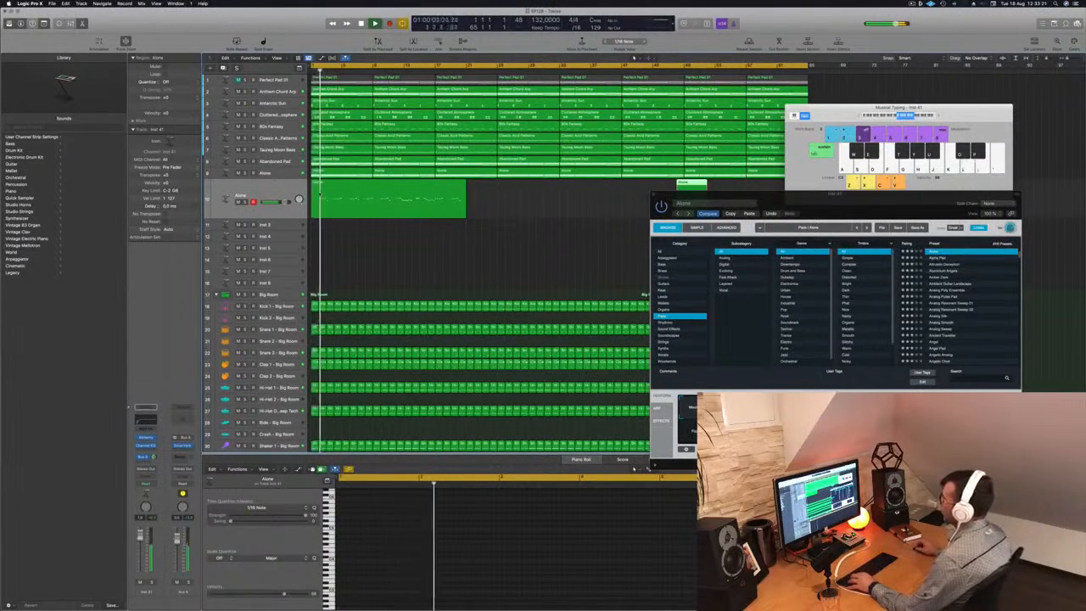
pyautogui.press('space')
pyautogui.keyDown('super'); pyautogui.click(318, 205); pyautogui.keyUp('super')
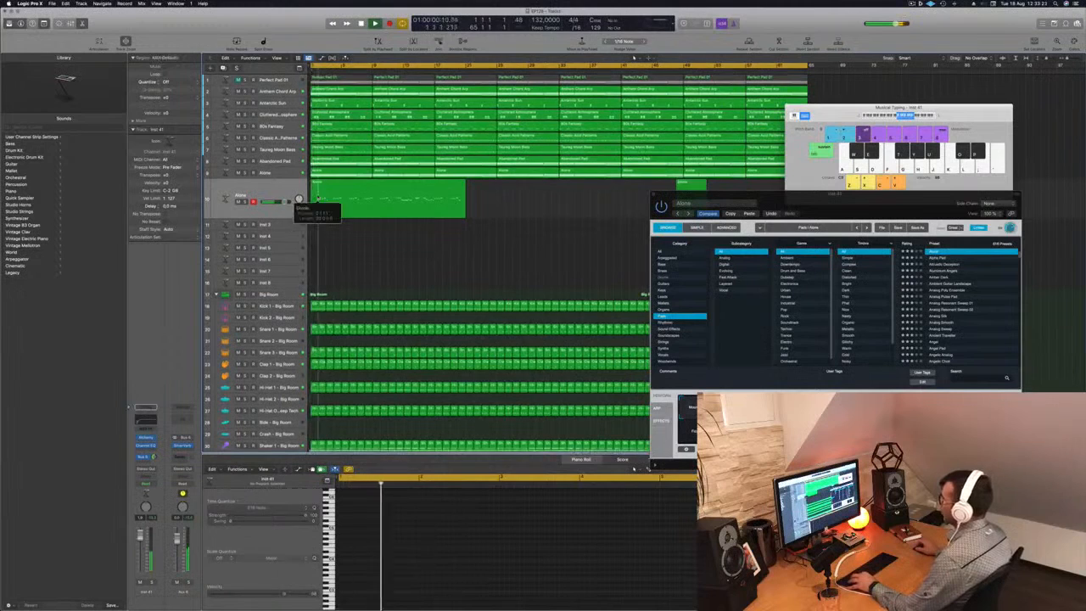
pyautogui.click(313, 186)
pyautogui.press('BackSpace')
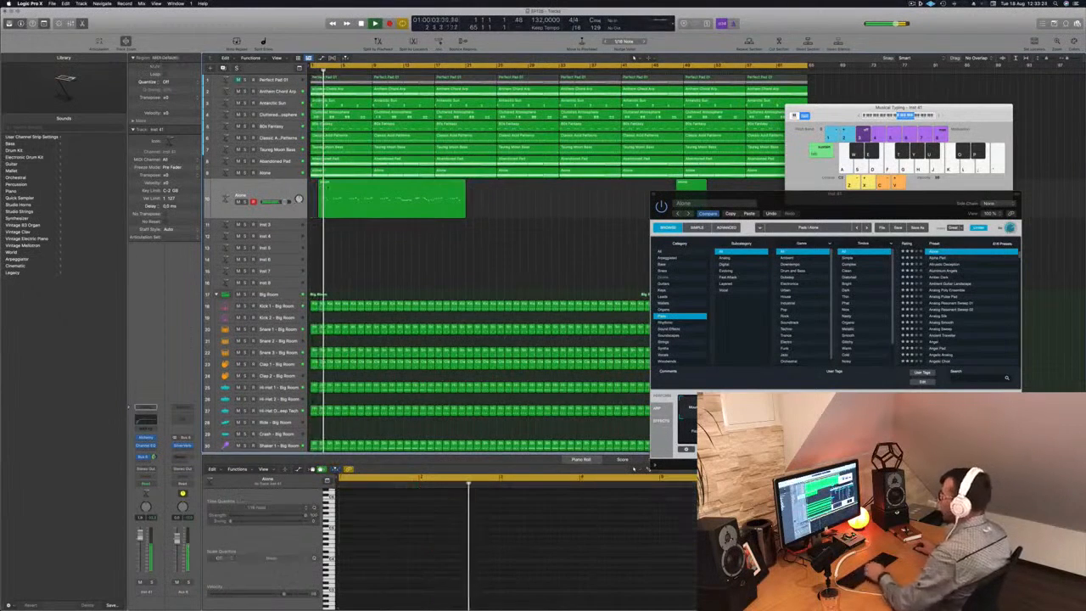
pyautogui.moveTo(338, 186); pyautogui.dragTo(329, 186)
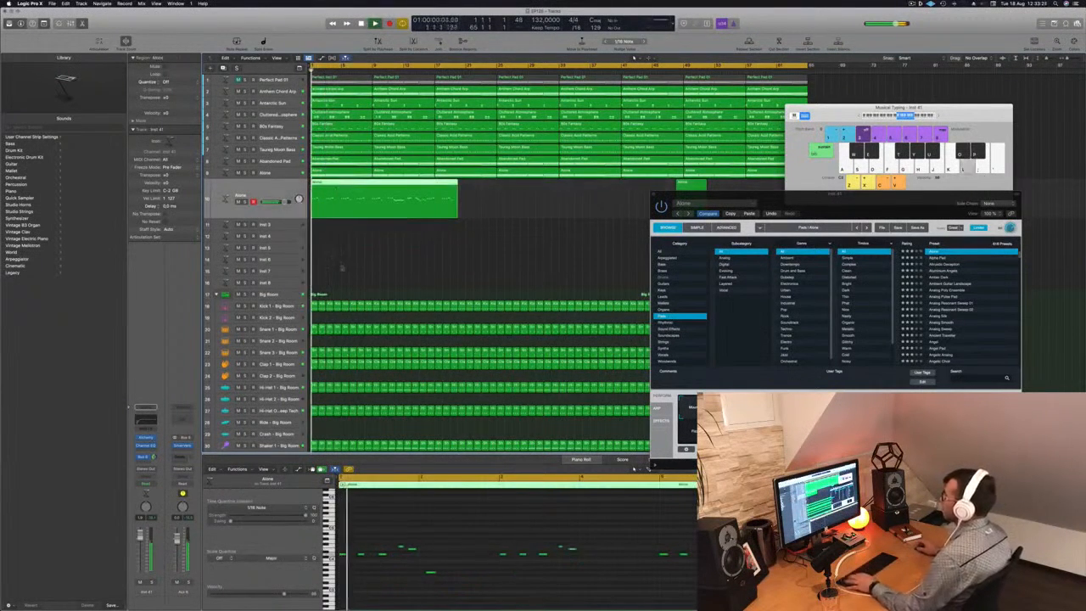
# Step: Delete the low note in the melody's second bar and copy the low note in bar 6 two bars later
pyautogui.click(477, 545)
pyautogui.press('super+a')
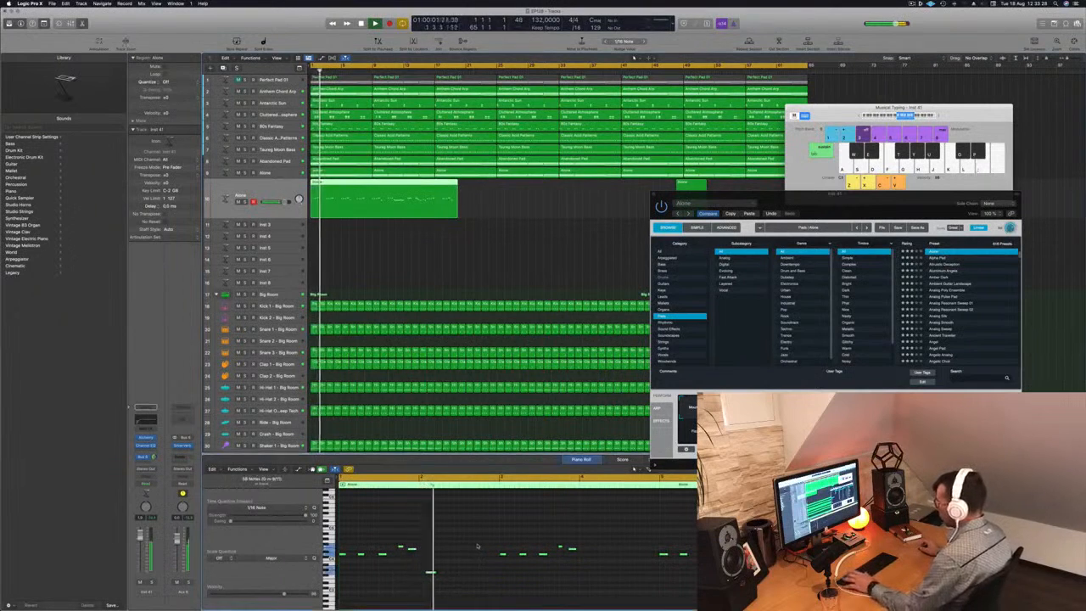
pyautogui.click(479, 553)
pyautogui.scroll(-1, 458, 564)
pyautogui.click(439, 573)
pyautogui.press('Delete')
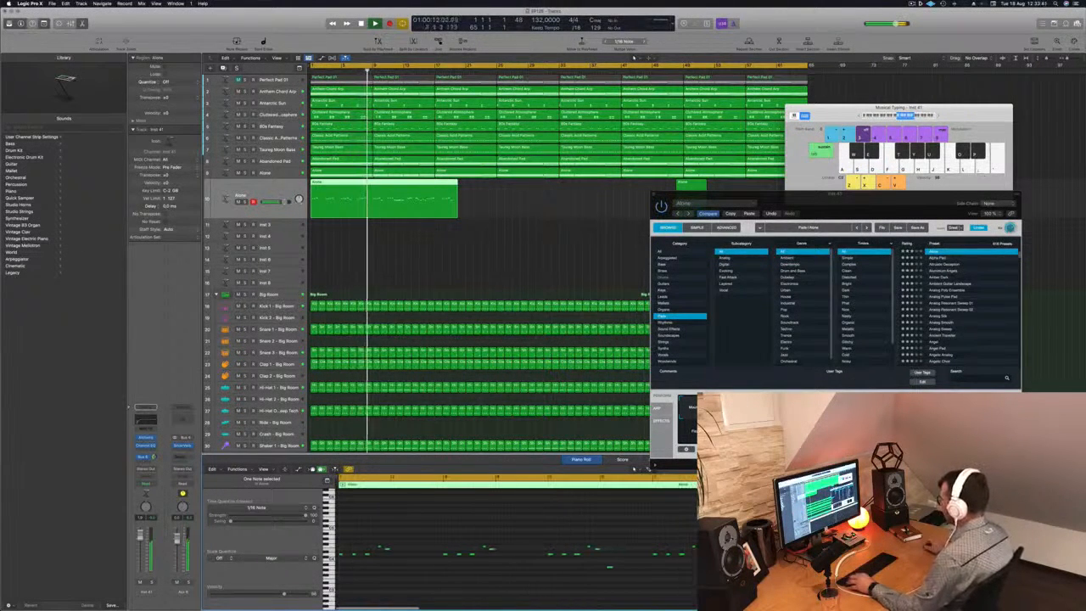
pyautogui.moveTo(609, 567); pyautogui.dragTo(700, 568)
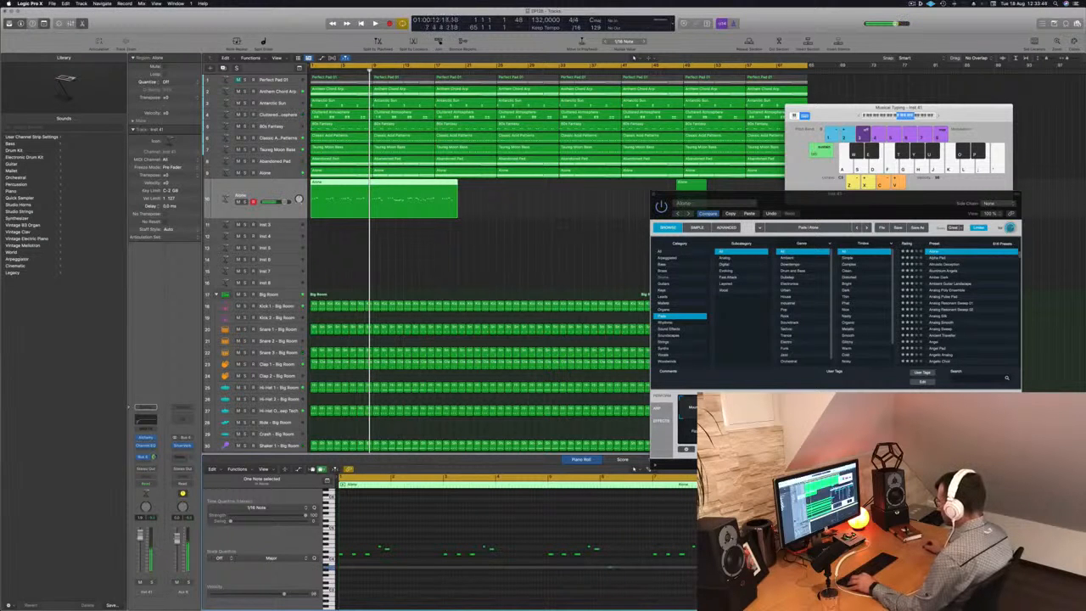
pyautogui.press('space')
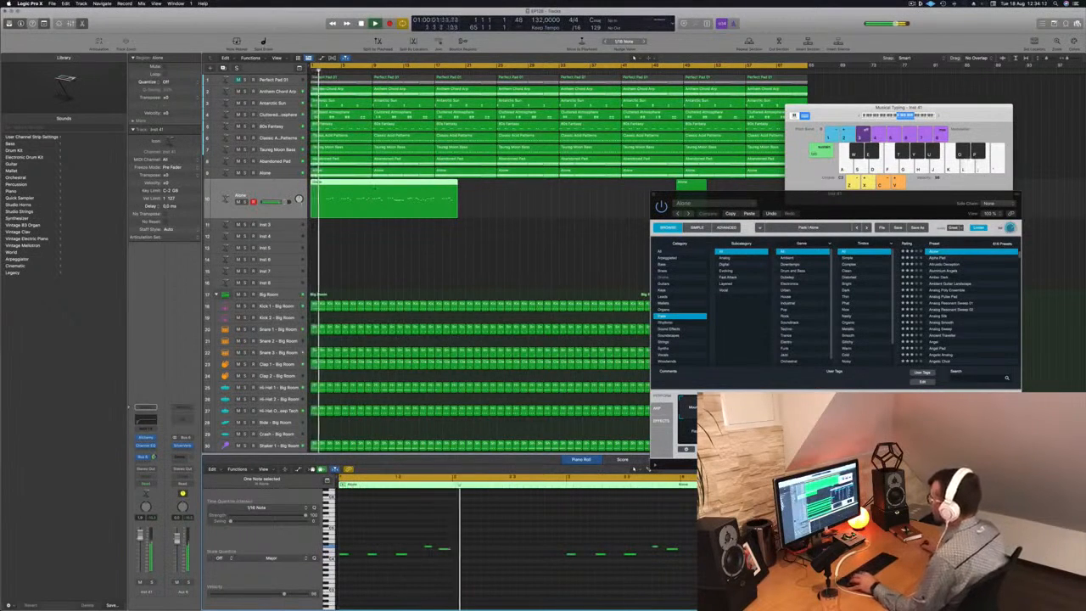
# Step: Split the melody region at bar 9 and delete everything after the first eight bars
pyautogui.click(373, 231)
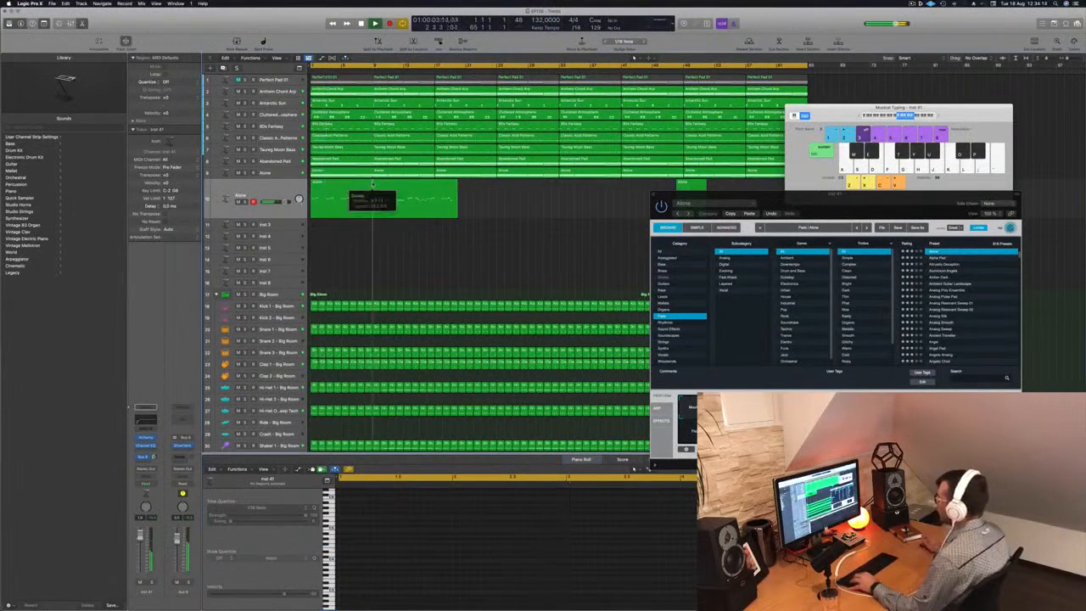
pyautogui.press('l')
pyautogui.press(';')
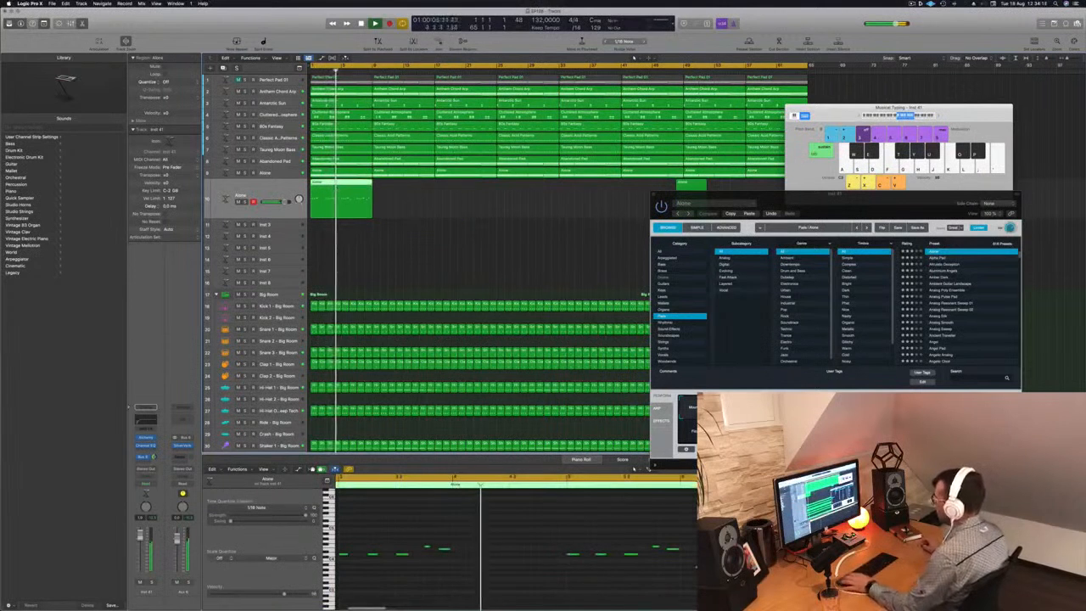
# Step: Try out melody notes with Musical Typing and copy two high notes to the end of the eight-bar region
pyautogui.press('l')
pyautogui.press(';')
pyautogui.scroll(-1, 524, 543)
pyautogui.scroll(-1, 524, 544)
pyautogui.press("'")
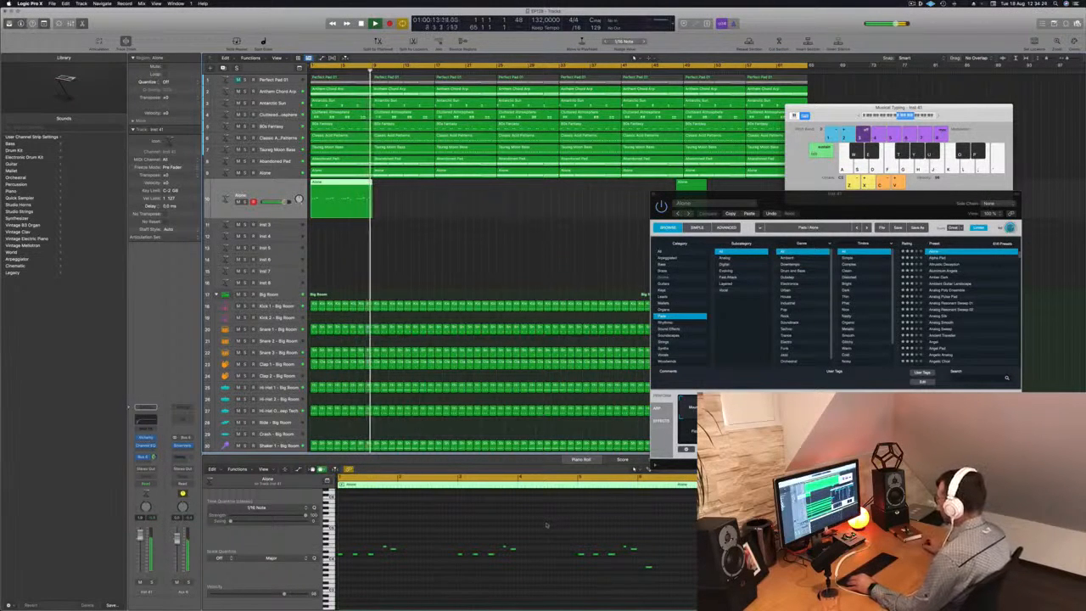
pyautogui.click(523, 545)
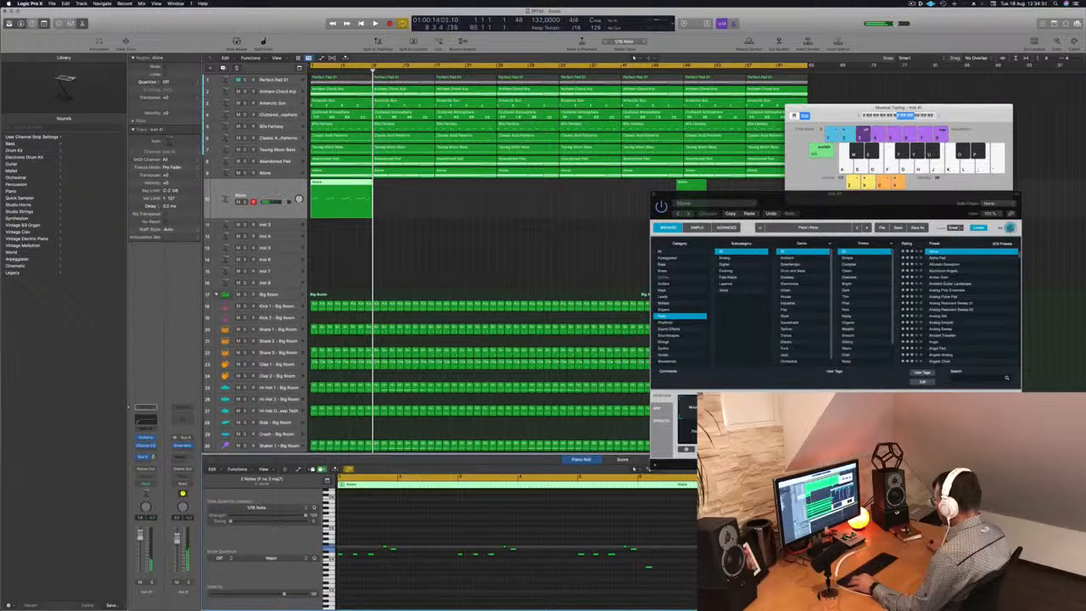
pyautogui.press('Return')
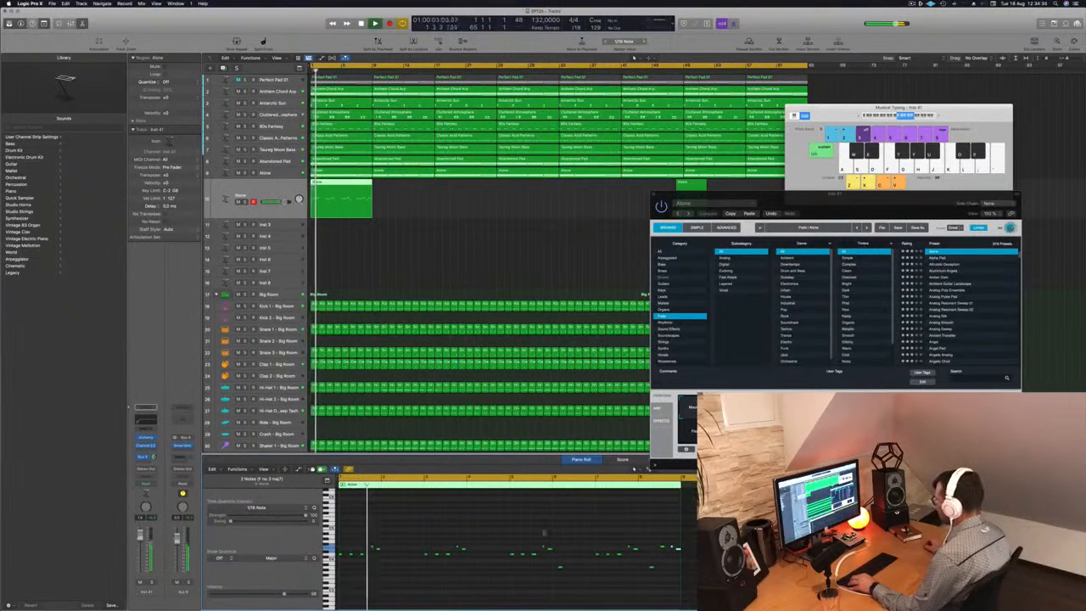
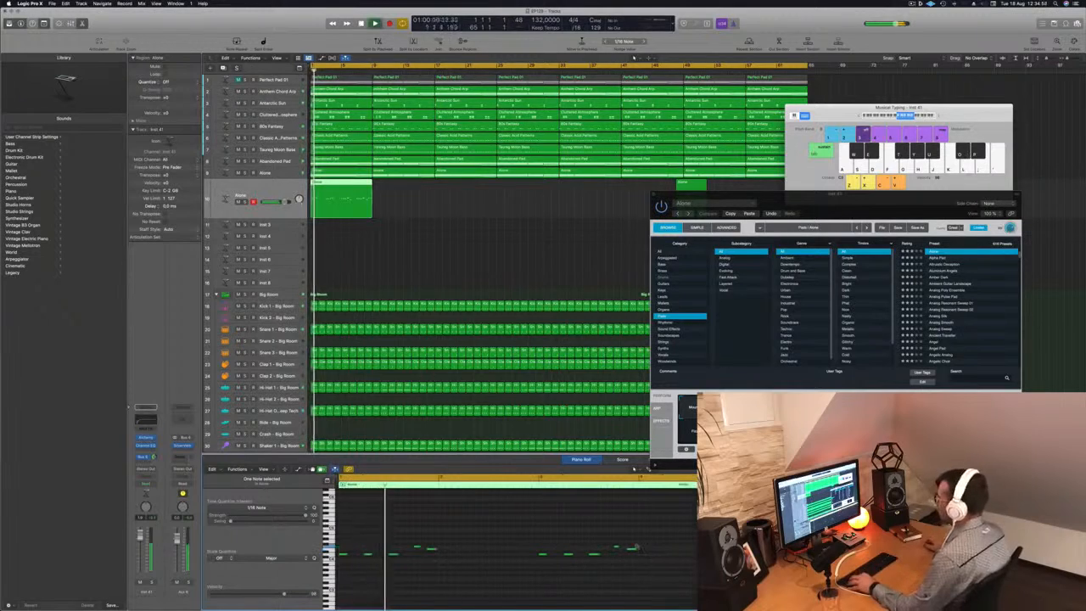
# Step: Delete the parked leftover region on the duplicated Alone track and repeat the eight-bar melody region up to bar 65
pyautogui.press('super+Left')
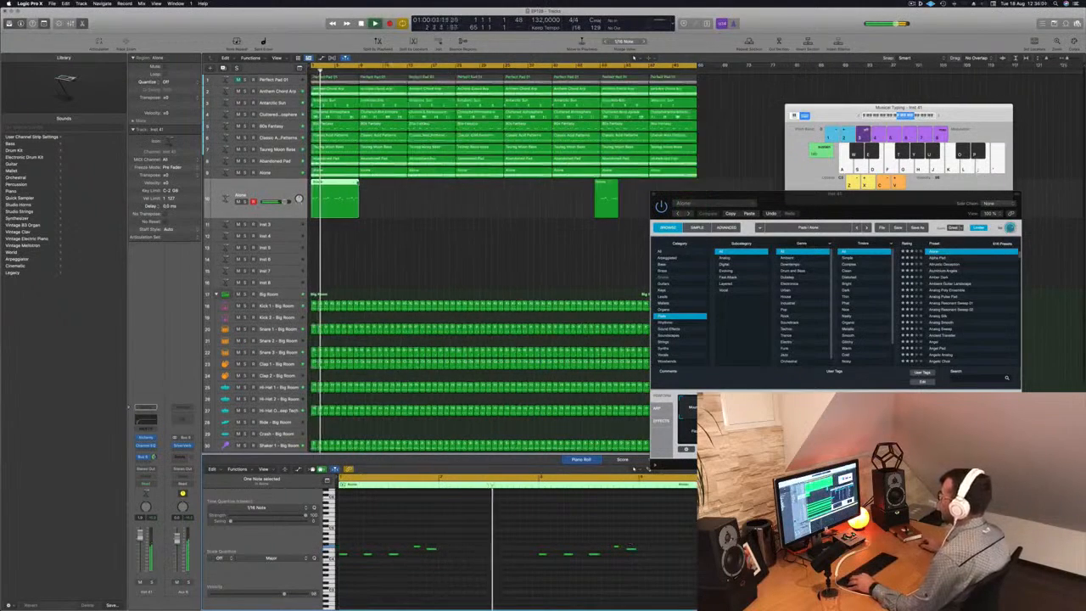
pyautogui.press('Delete')
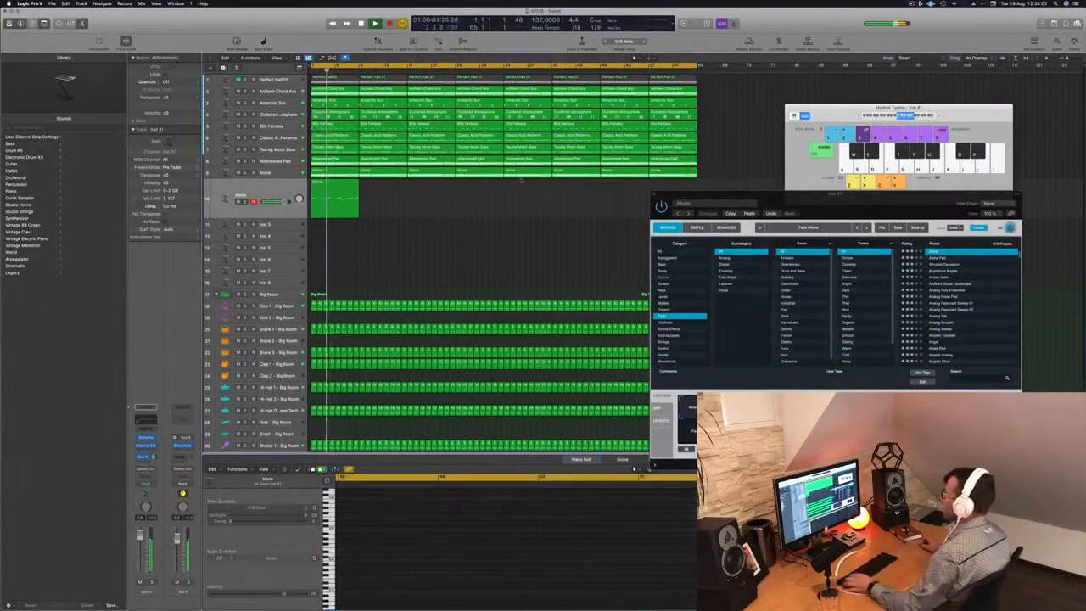
pyautogui.click(337, 183)
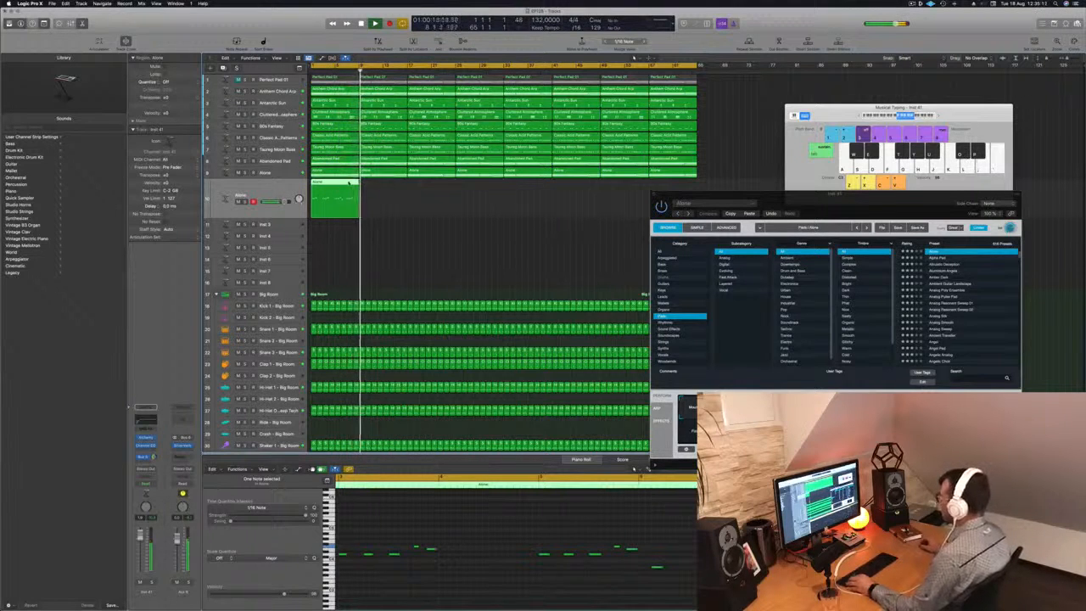
pyautogui.moveTo(341, 183); pyautogui.dragTo(421, 186)
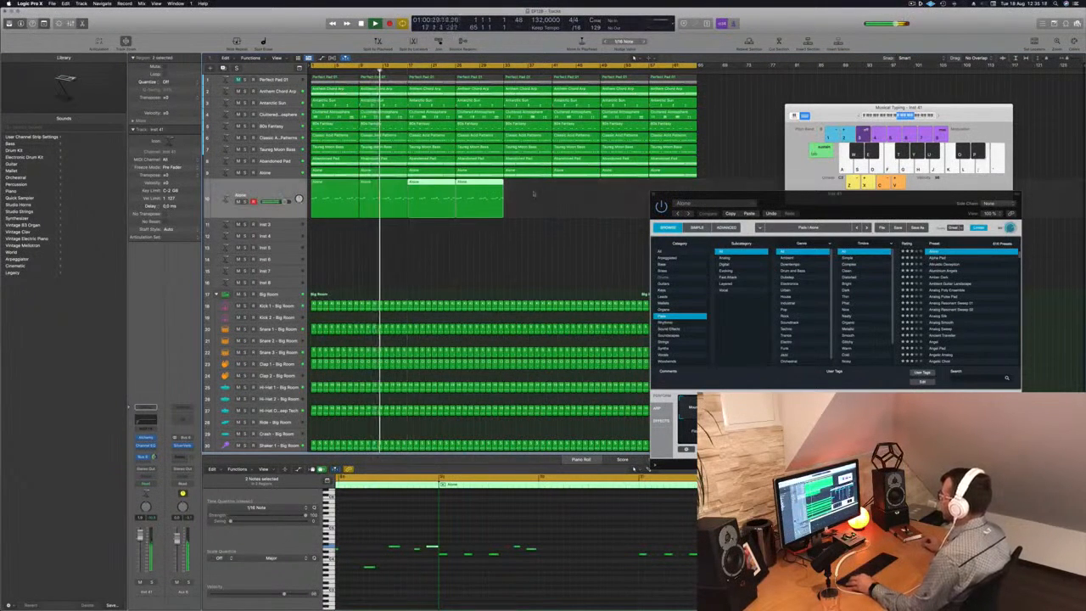
pyautogui.keyDown('shift'); pyautogui.click(326, 204); pyautogui.keyUp('shift')
pyautogui.moveTo(331, 186); pyautogui.dragTo(527, 190)
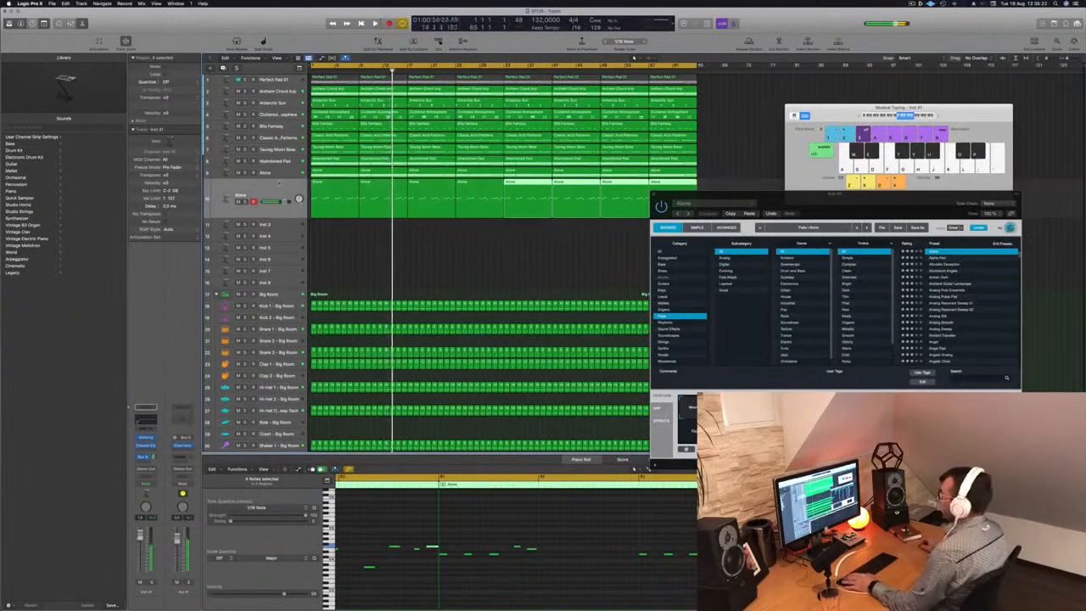
# Step: Play the arrangement from the start and close the Alchemy window
pyautogui.press('Return')
pyautogui.moveTo(721, 194); pyautogui.dragTo(714, 173)
pyautogui.press('space')
pyautogui.press('space')
pyautogui.press('super+w')
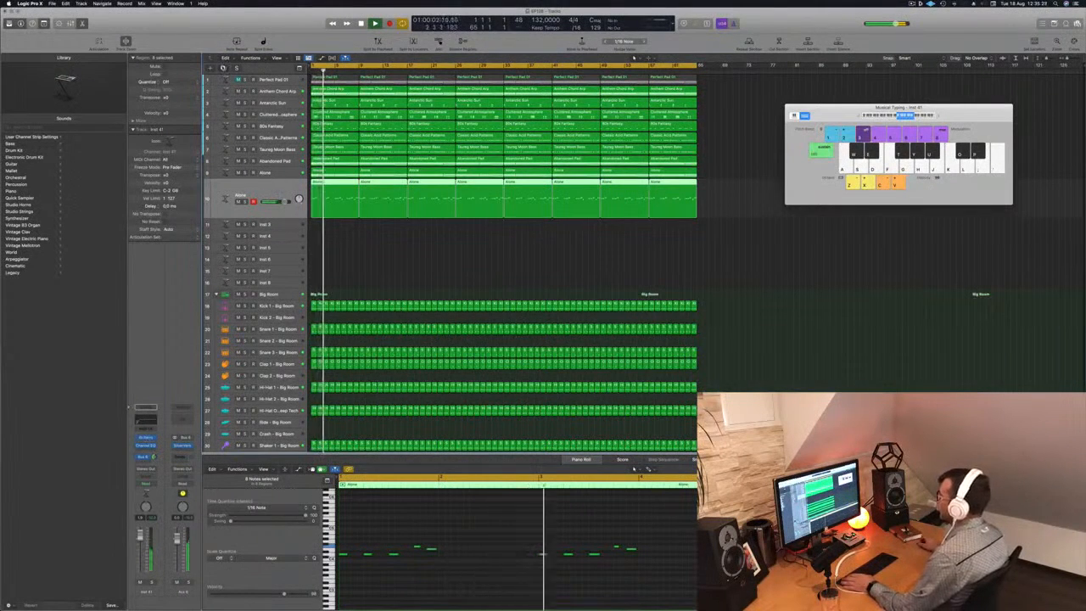
# Step: Duplicate the Alone melody track with its settings, stop playback and select the eight melody regions
pyautogui.press('super+d')
pyautogui.press('space')
pyautogui.moveTo(337, 207); pyautogui.dragTo(729, 184)
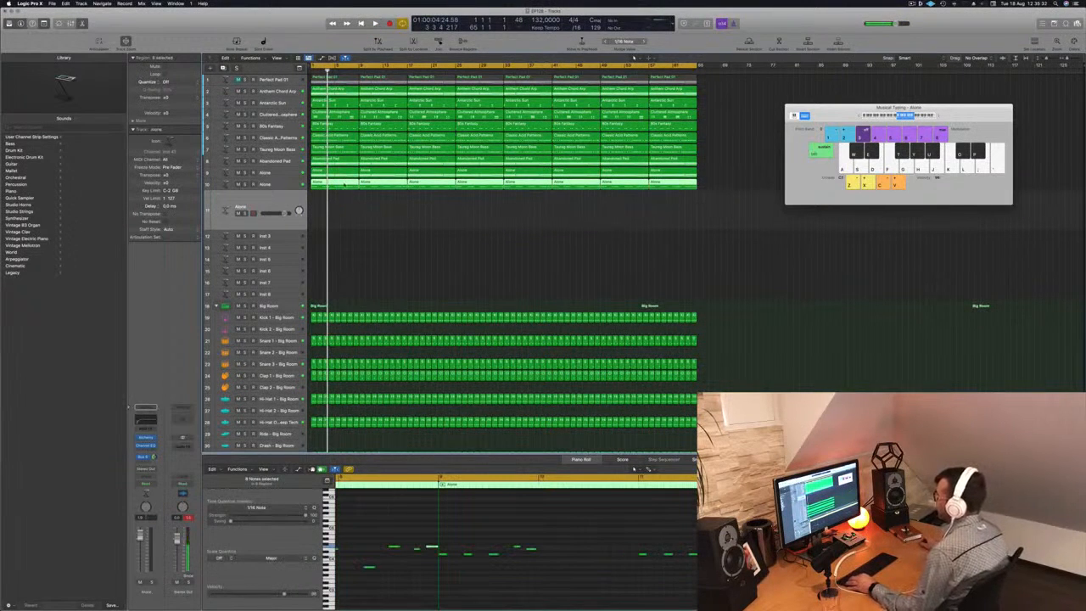
# Step: Copy the eight selected melody regions onto the newly duplicated Alone track and play the arrangement from the start
pyautogui.moveTo(343, 184); pyautogui.dragTo(343, 208)
pyautogui.press('Return')
pyautogui.press('space')
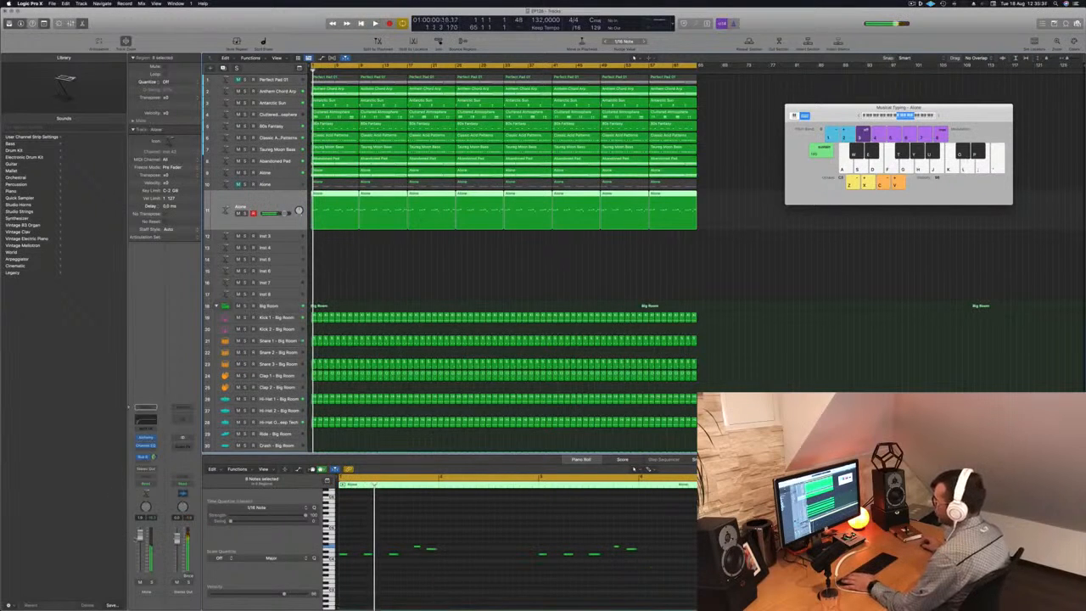
# Step: Open the duplicated track's Alchemy, move its window off the track headers and filter the presets to Leads
pyautogui.click(147, 438)
pyautogui.click(147, 439)
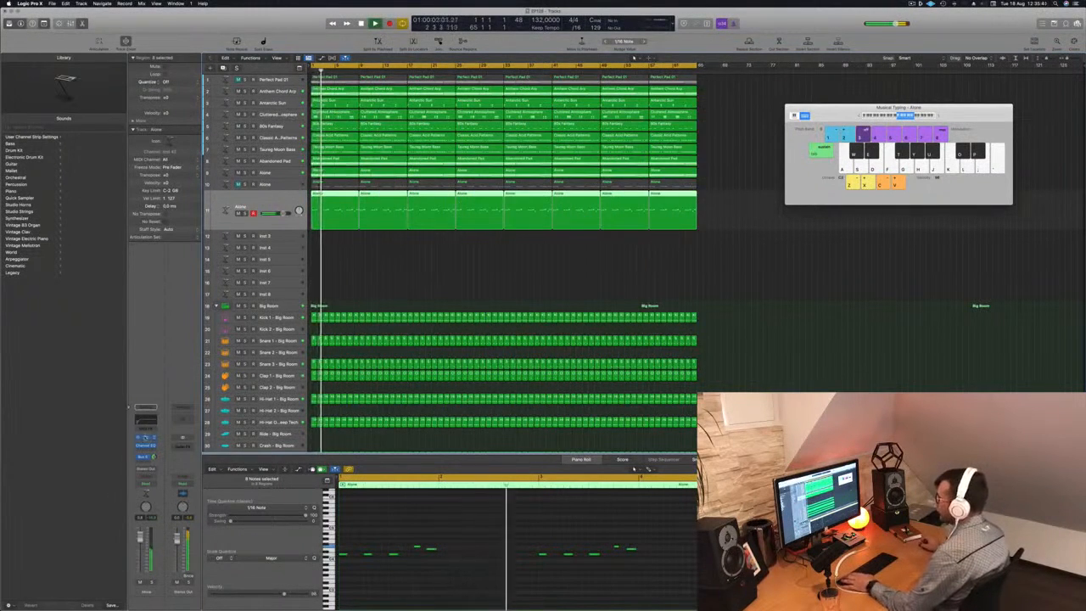
pyautogui.click(147, 438)
pyautogui.moveTo(584, 90); pyautogui.dragTo(732, 136)
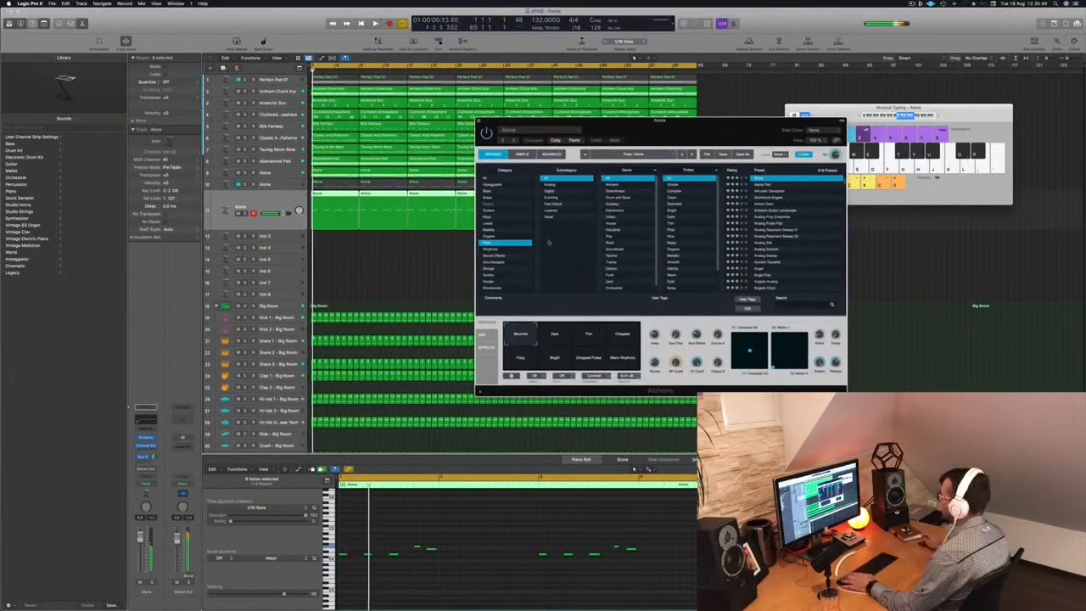
pyautogui.click(490, 223)
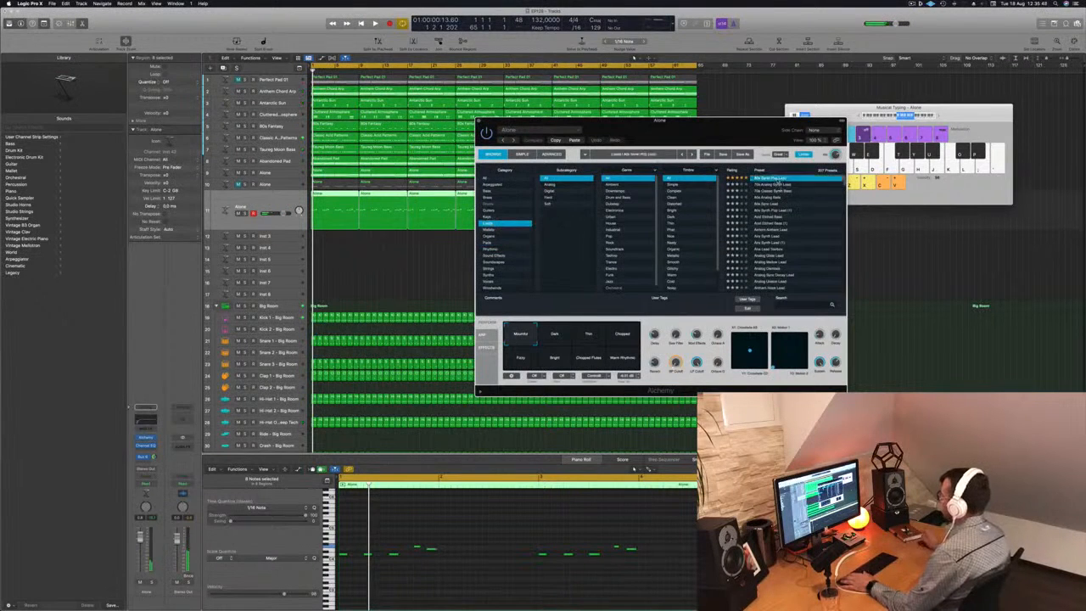
# Step: Audition the 80s Synth Pop Lead preset during playback with its Muffled Pluck and Sustain variations
pyautogui.press('space')
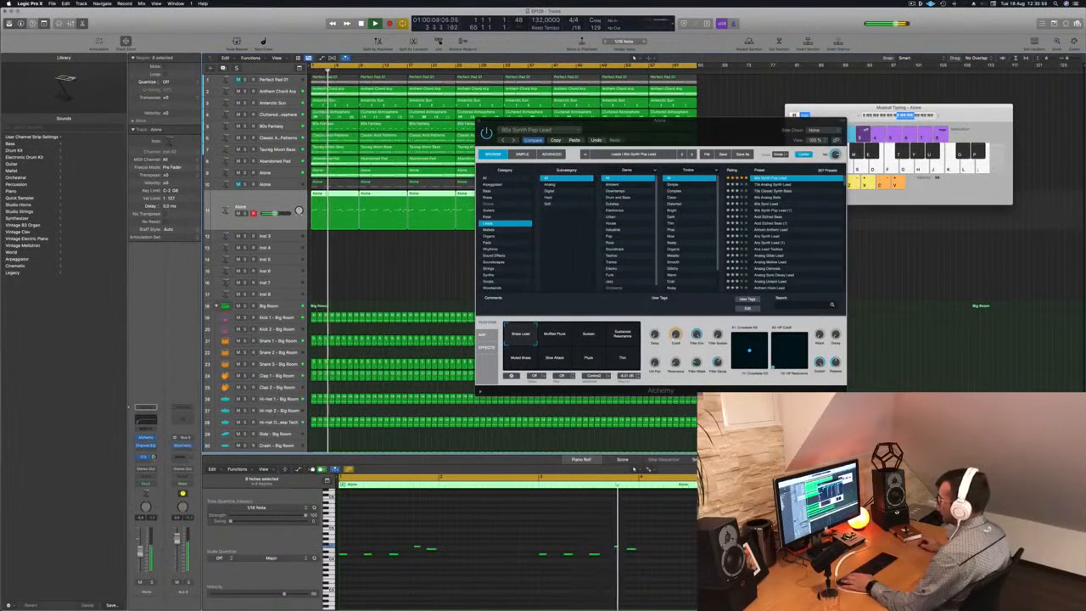
pyautogui.click(554, 334)
pyautogui.click(590, 334)
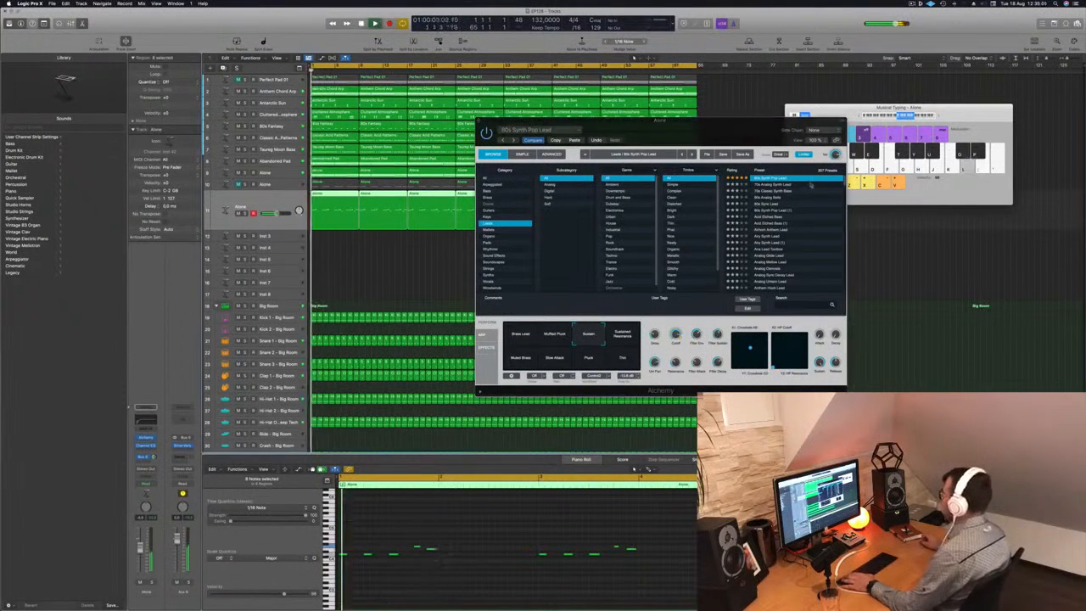
# Step: Audition the Leads presets one after another from 70s Analog Synth Lead through Analog Sync Decay Lead
pyautogui.click(780, 184)
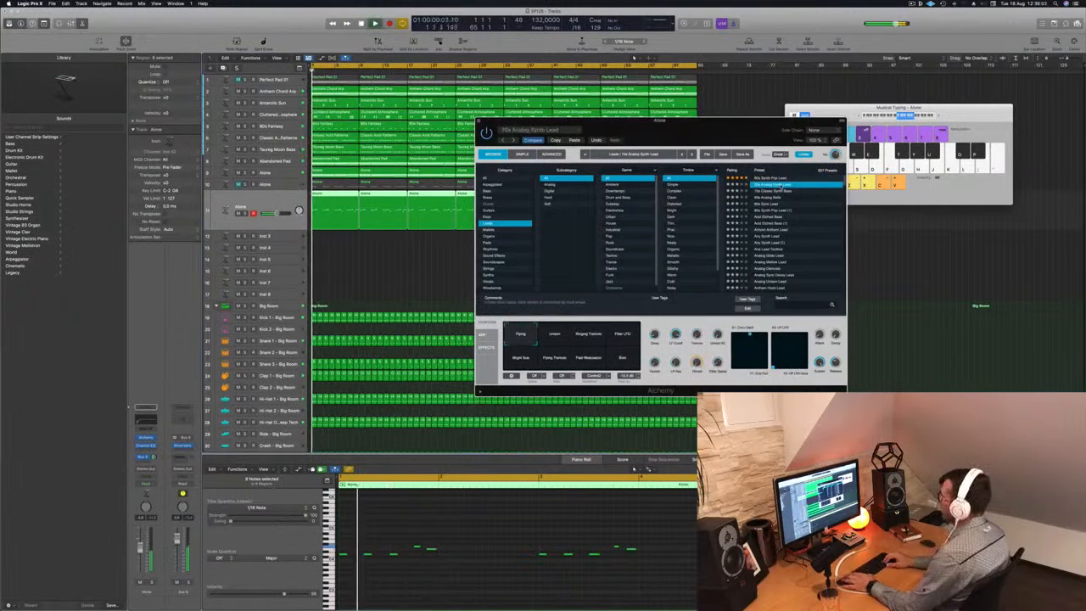
pyautogui.press('Down')
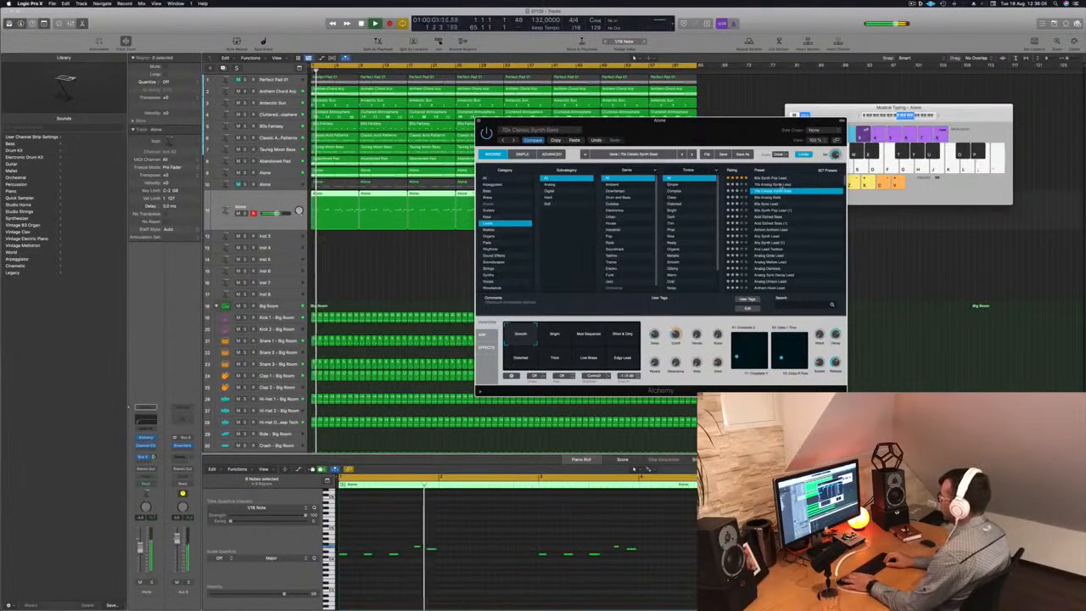
pyautogui.press('Down')
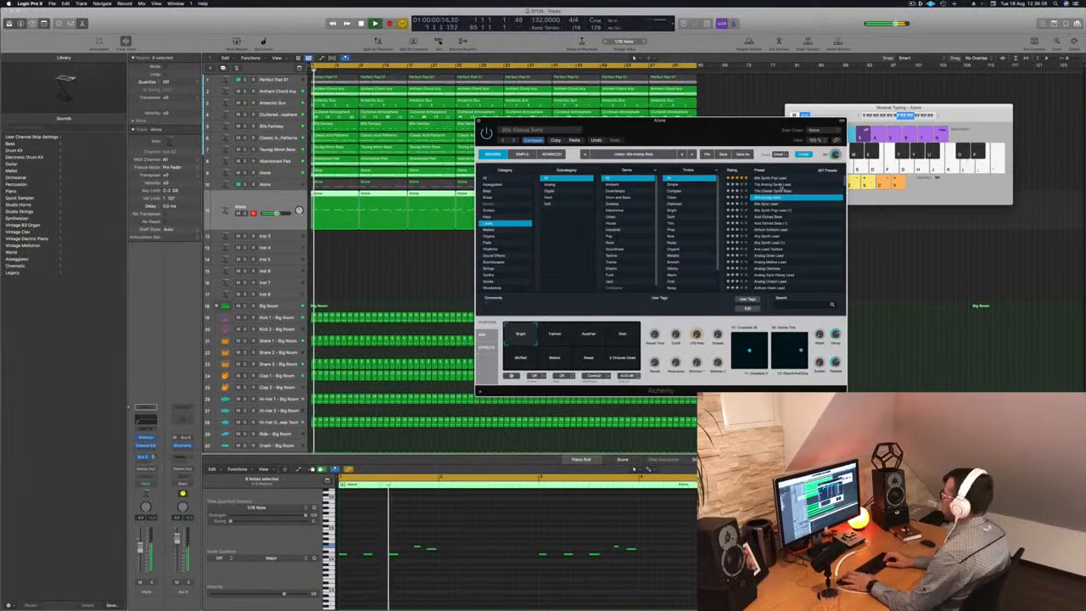
pyautogui.press('Down')
pyautogui.press('Down')
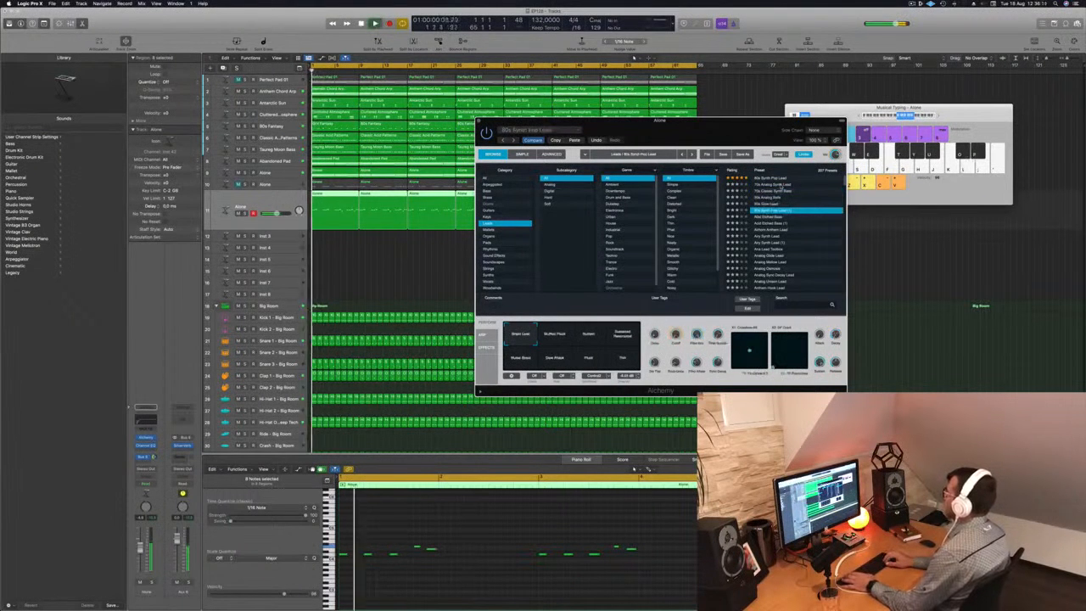
pyautogui.press('Down')
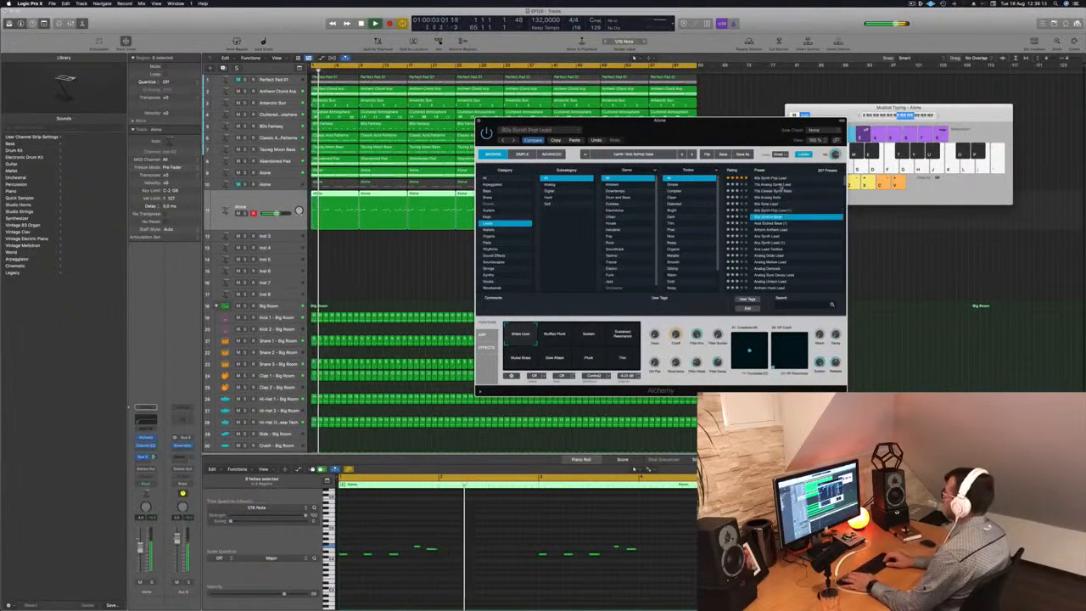
pyautogui.press('Down')
pyautogui.press('Down')
pyautogui.press('Down')
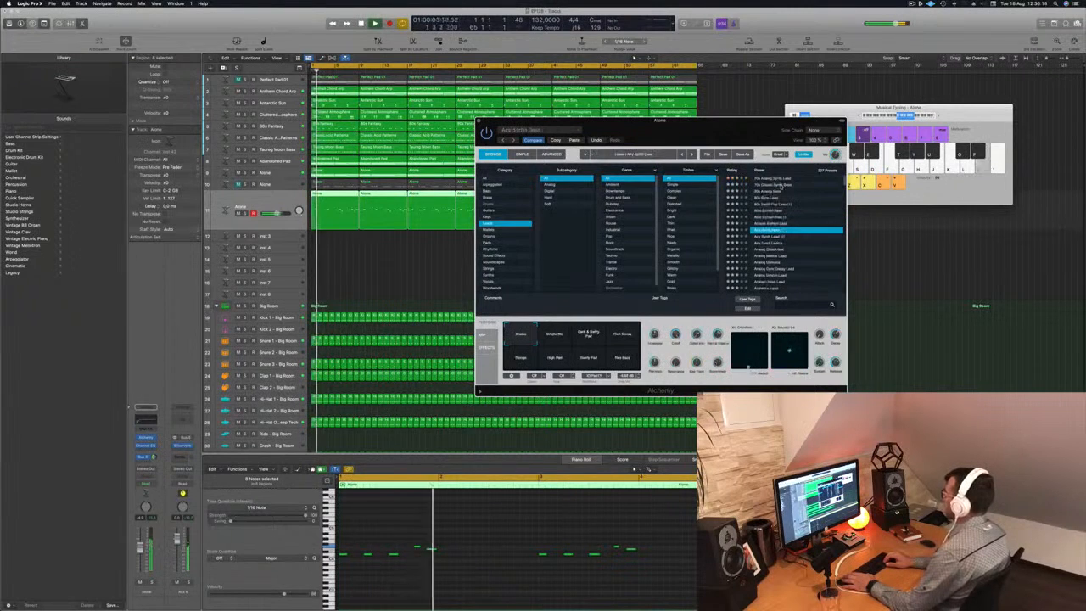
pyautogui.press('Down')
pyautogui.press('Down')
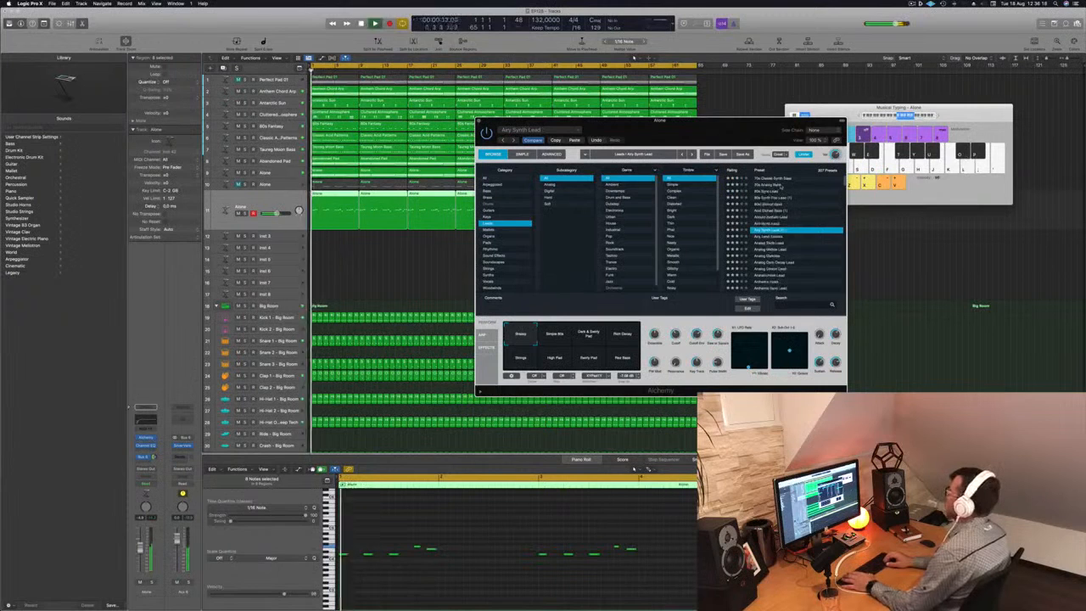
pyautogui.press('Down')
pyautogui.press('Down')
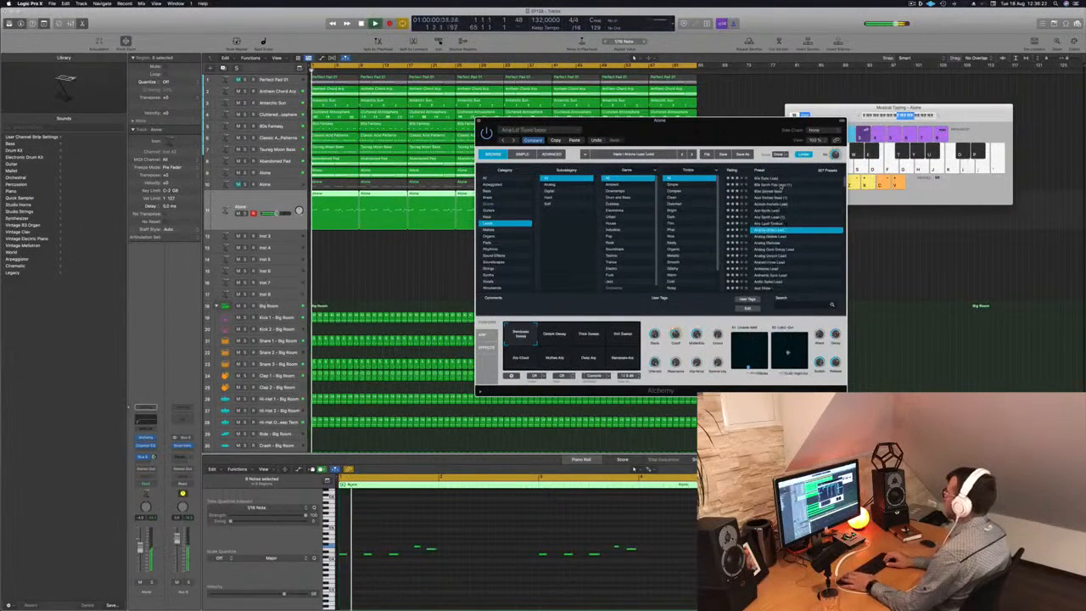
pyautogui.press('Down')
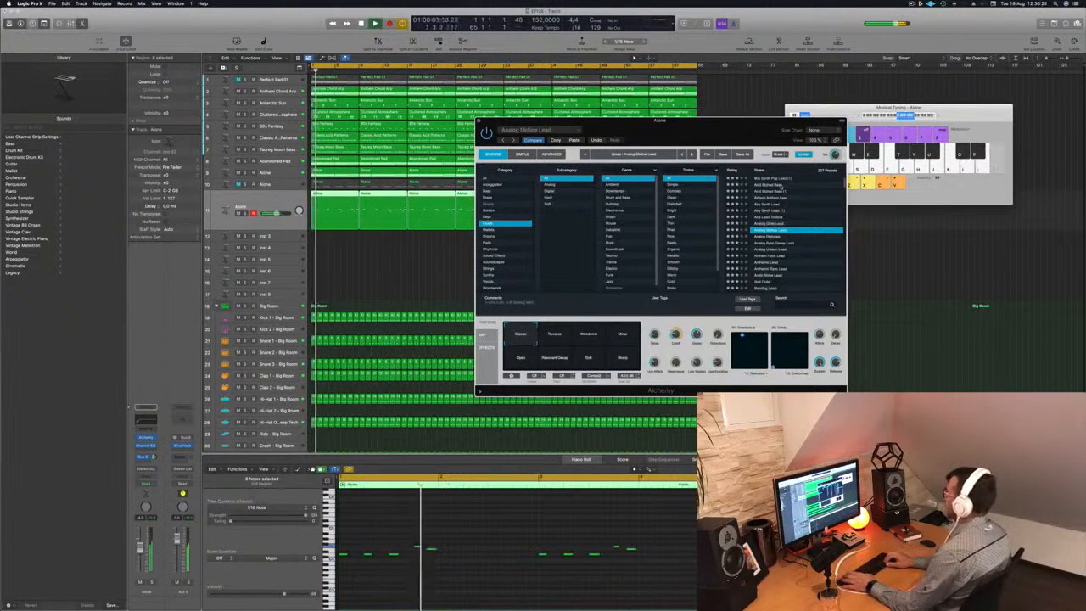
pyautogui.press('Down')
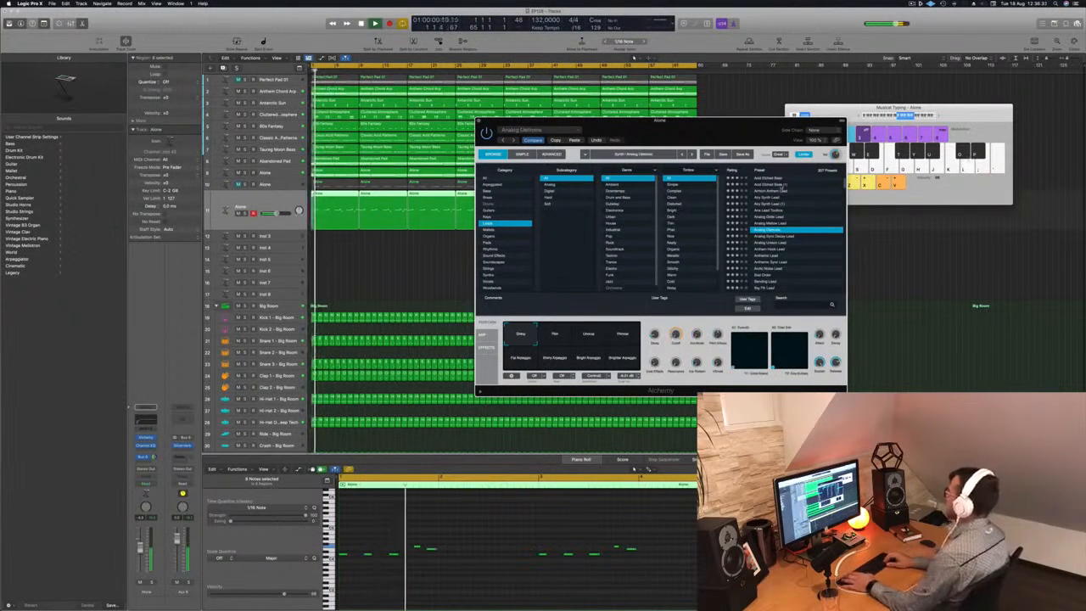
pyautogui.press('Down')
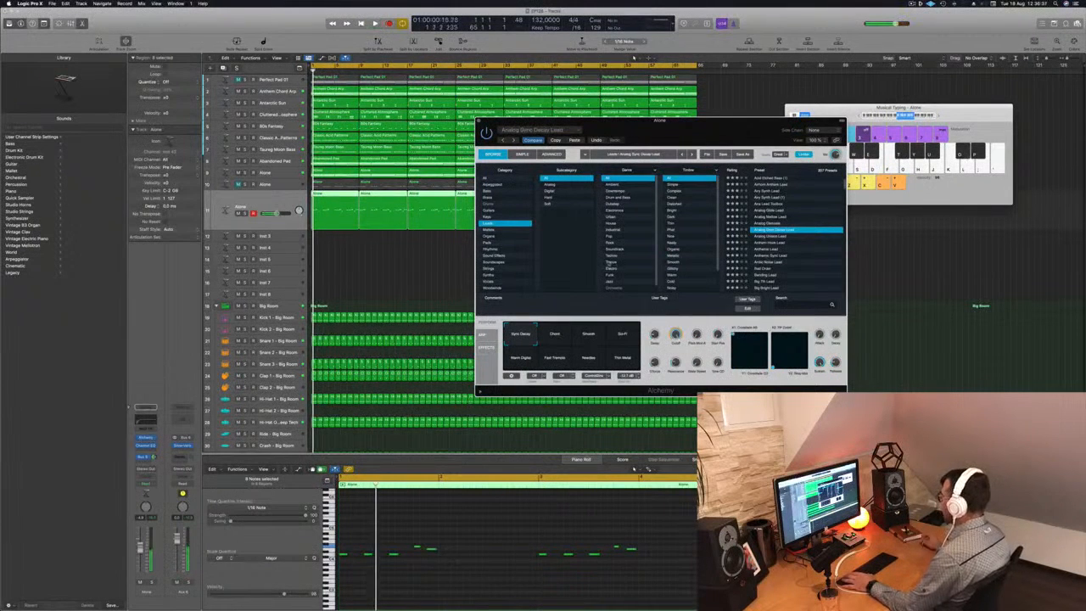
# Step: Narrow the lead presets to the Trance genre and step through Chip Tune Lead and Classic 80s Synth Brass to Classic Super Saw
pyautogui.click(610, 263)
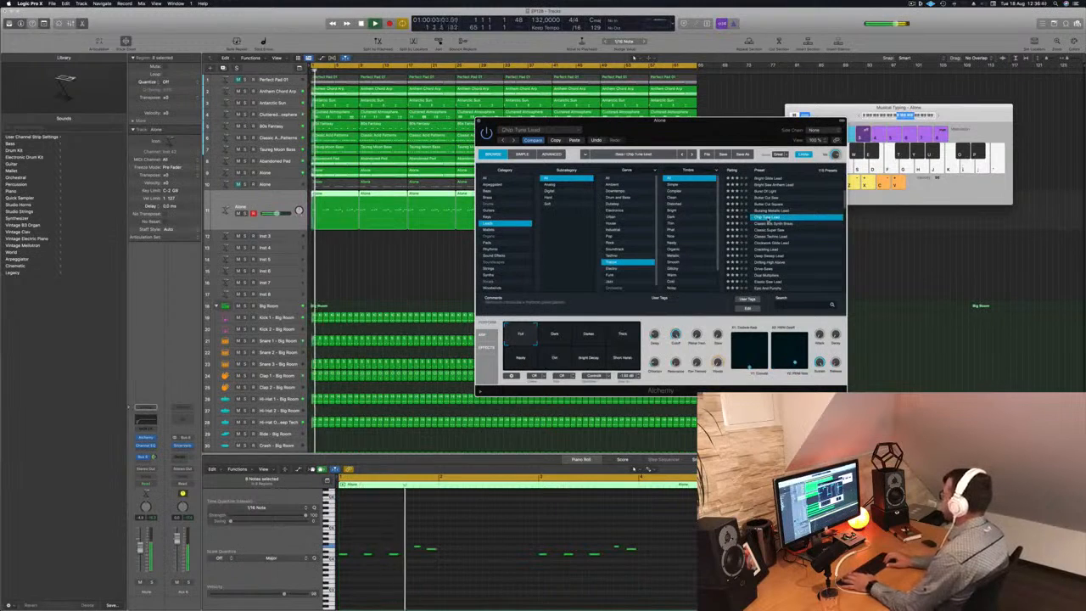
pyautogui.press('Down')
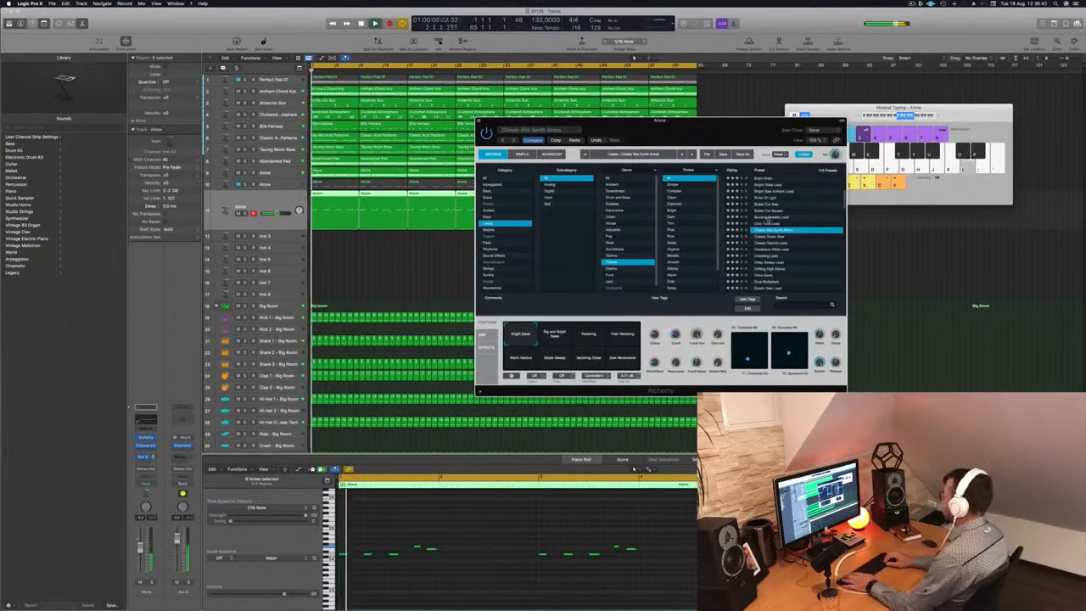
pyautogui.press('Down')
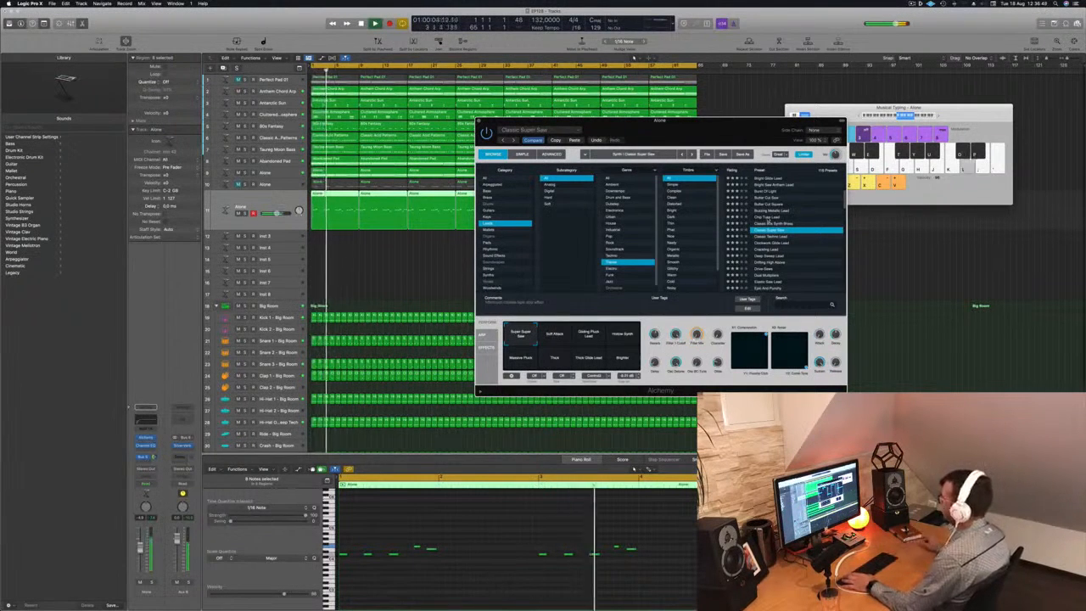
# Step: Try Classic Super Saw's Soft Attack, Gliding Pluck Lead, Hollow Synth and Massive Pluck variations, raising a performance control on Massive Pluck
pyautogui.click(554, 336)
pyautogui.click(587, 336)
pyautogui.click(620, 337)
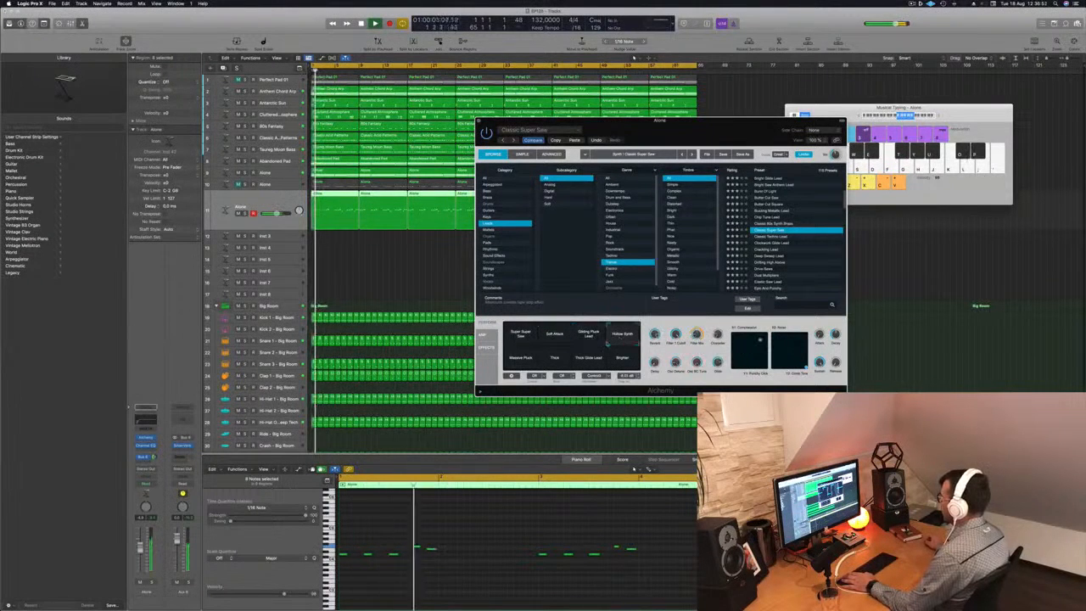
pyautogui.click(517, 358)
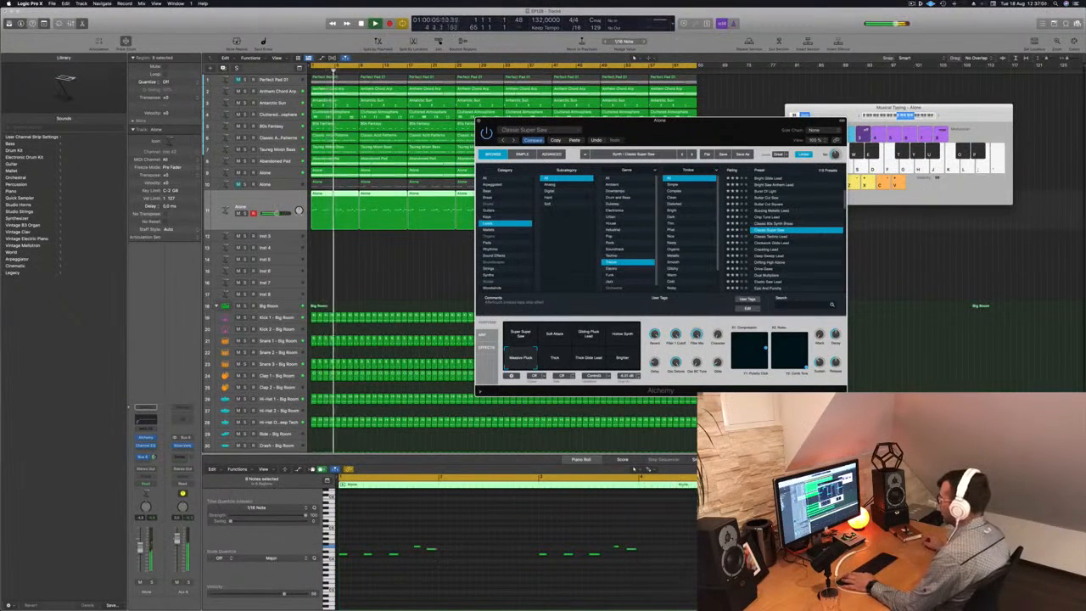
pyautogui.moveTo(654, 362); pyautogui.dragTo(657, 351)
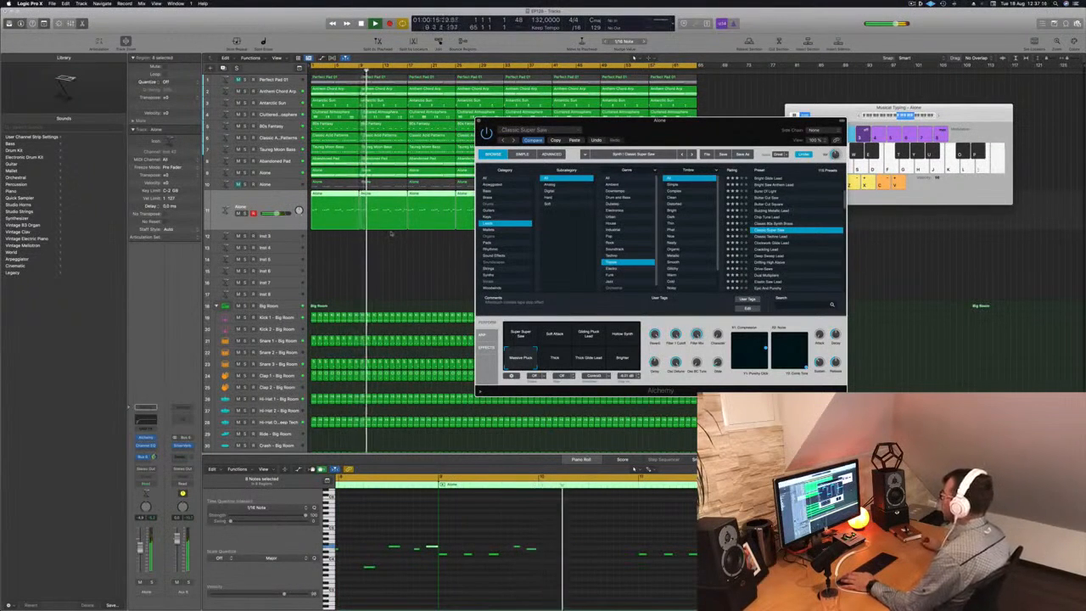
# Step: Compare Classic Super Saw's Thick, Thick Glide Lead, Brighter, Massive Pluck and Super Super Saw variations during playback
pyautogui.moveTo(696, 126); pyautogui.dragTo(718, 105)
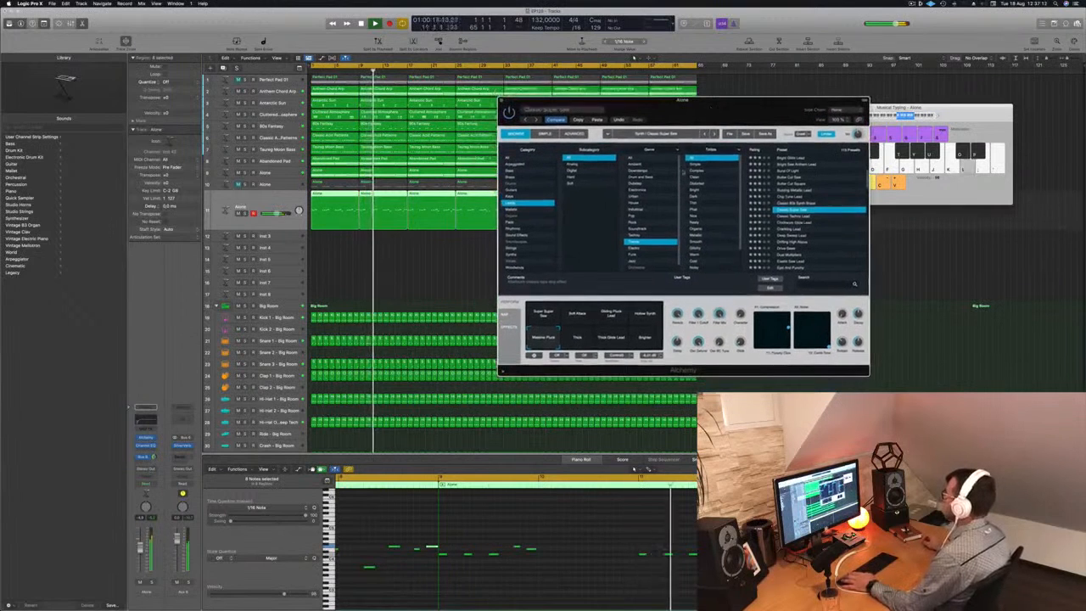
pyautogui.click(578, 339)
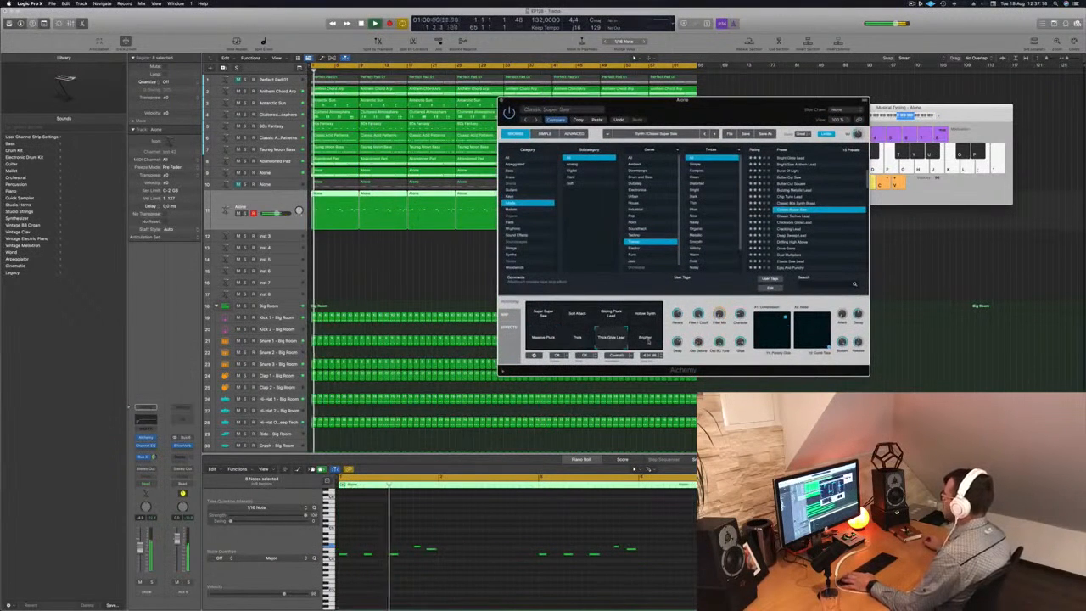
pyautogui.click(647, 339)
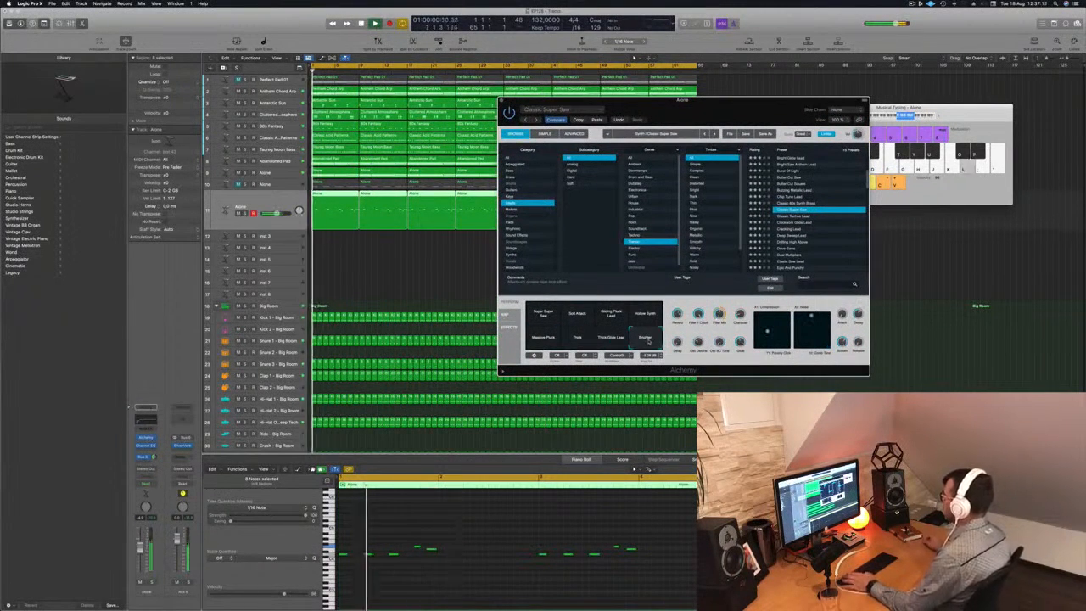
pyautogui.click(544, 341)
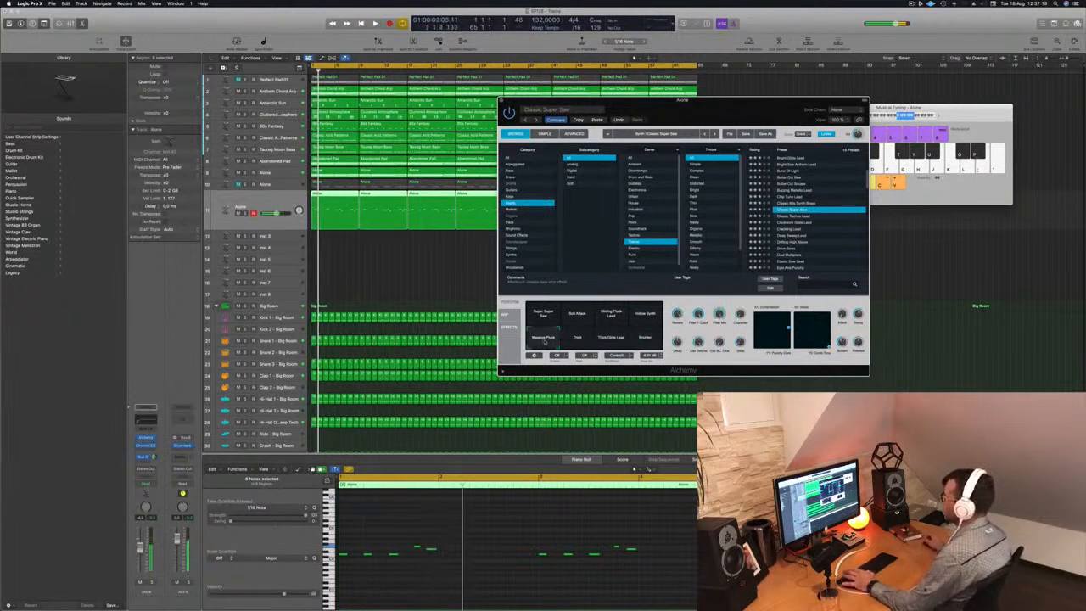
pyautogui.click(545, 316)
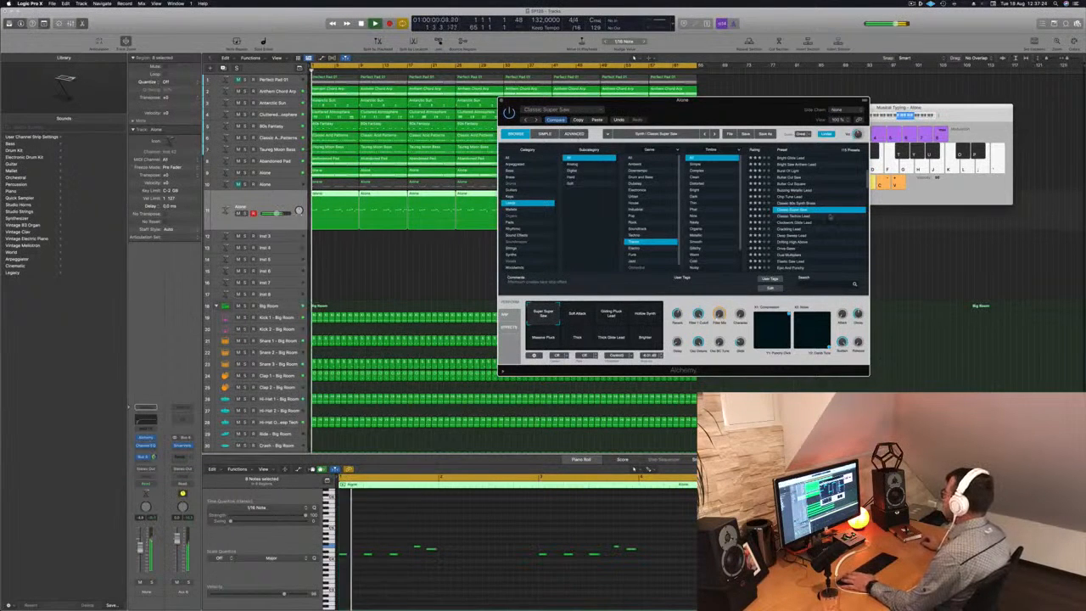
# Step: Audition the Trance lead presets one after another from Clockwork Glide Lead through Futuristic Synth Lead, restarting playback between them
pyautogui.click(800, 222)
pyautogui.press('space')
pyautogui.press('Down')
pyautogui.press('space')
pyautogui.press('space')
pyautogui.press('Down')
pyautogui.press('Down')
pyautogui.press('Down')
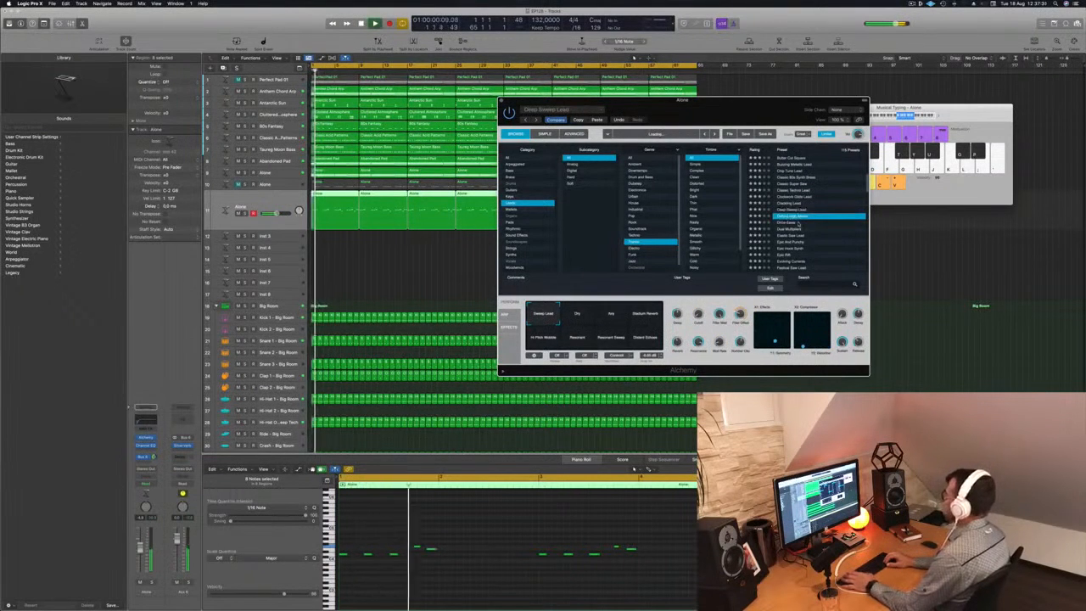
pyautogui.press('space')
pyautogui.press('space')
pyautogui.press('Down')
pyautogui.press('space')
pyautogui.press('space')
pyautogui.press('Down')
pyautogui.press('Down')
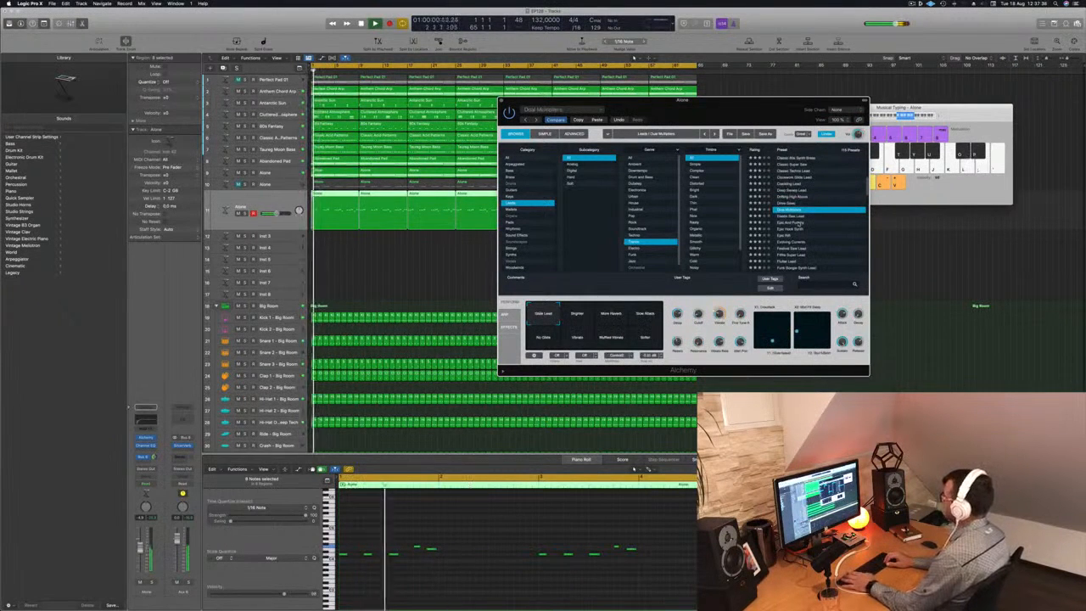
pyautogui.press('Down')
pyautogui.press('space')
pyautogui.press('space')
pyautogui.press('Down')
pyautogui.press('space')
pyautogui.press('space')
pyautogui.press('Down')
pyautogui.press('space')
pyautogui.press('space')
pyautogui.press('Down')
pyautogui.press('Down')
pyautogui.press('space')
pyautogui.press('space')
pyautogui.press('Down')
pyautogui.press('Down')
pyautogui.press('space')
pyautogui.press('space')
pyautogui.press('Down')
pyautogui.press('space')
pyautogui.press('space')
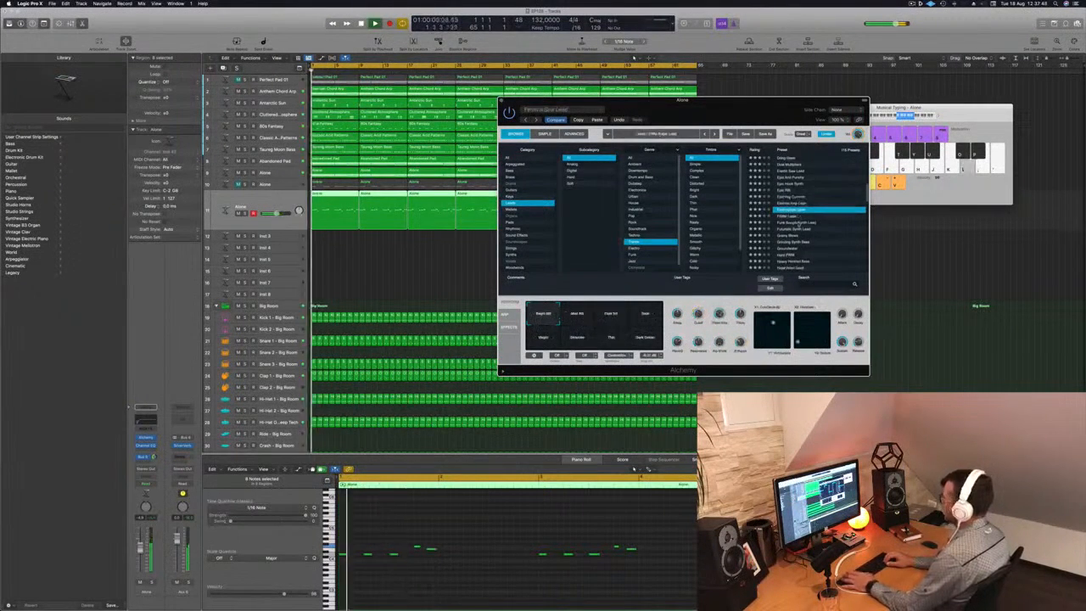
pyautogui.press('Down')
pyautogui.press('space')
pyautogui.press('space')
# Step: Audition more Trance leads, including Icy Synth Lead, Journey To Pluto and the preset below it, and restart playback from the beginning
pyautogui.scroll(-1, 798, 224)
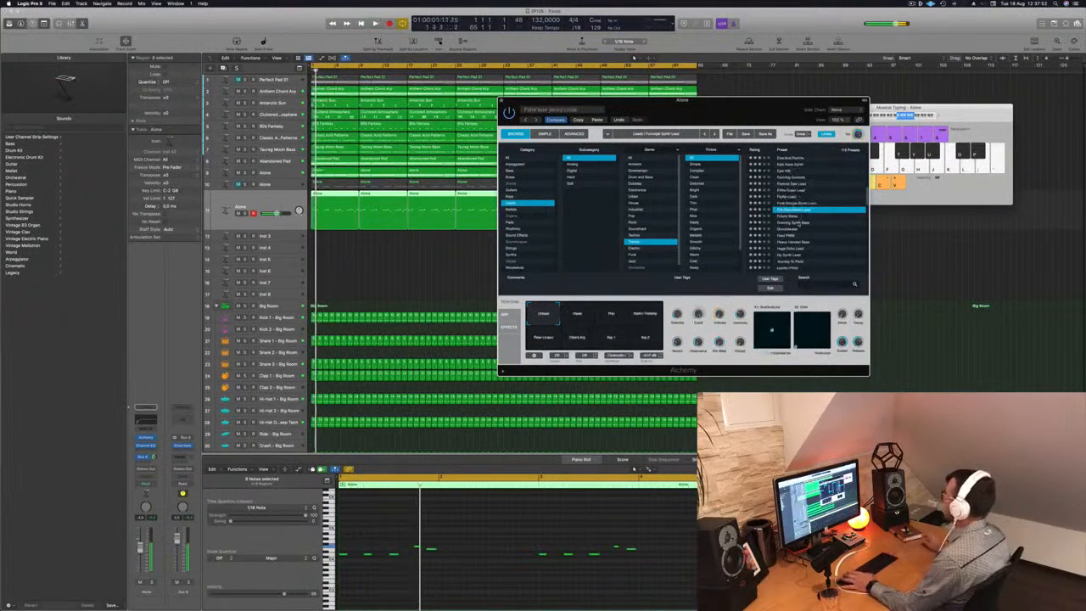
pyautogui.click(798, 222)
pyautogui.scroll(-2, 818, 231)
pyautogui.click(815, 226)
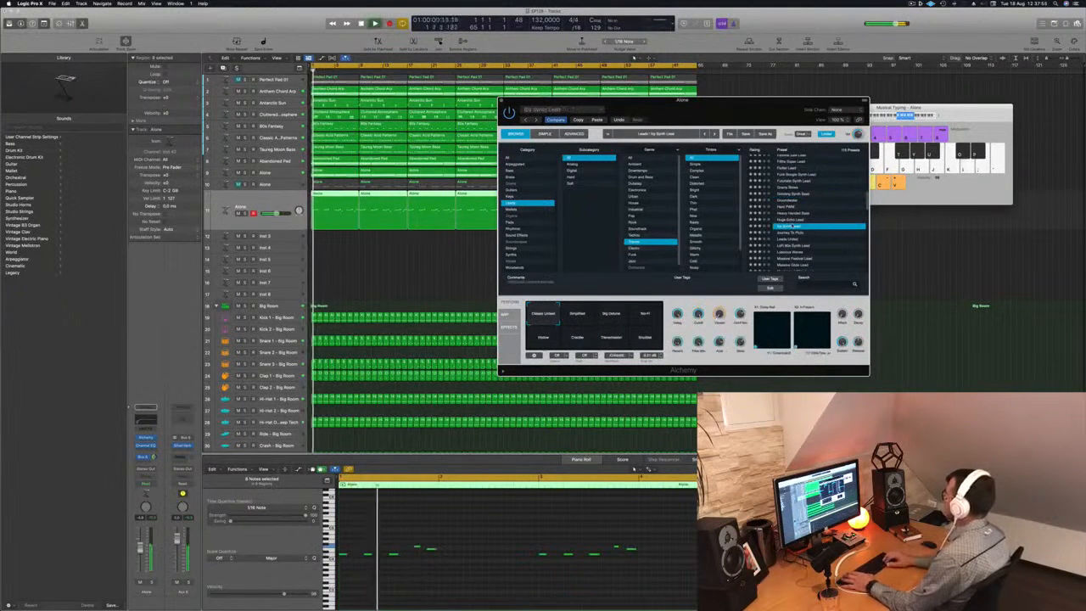
pyautogui.scroll(-2, 805, 221)
pyautogui.click(793, 210)
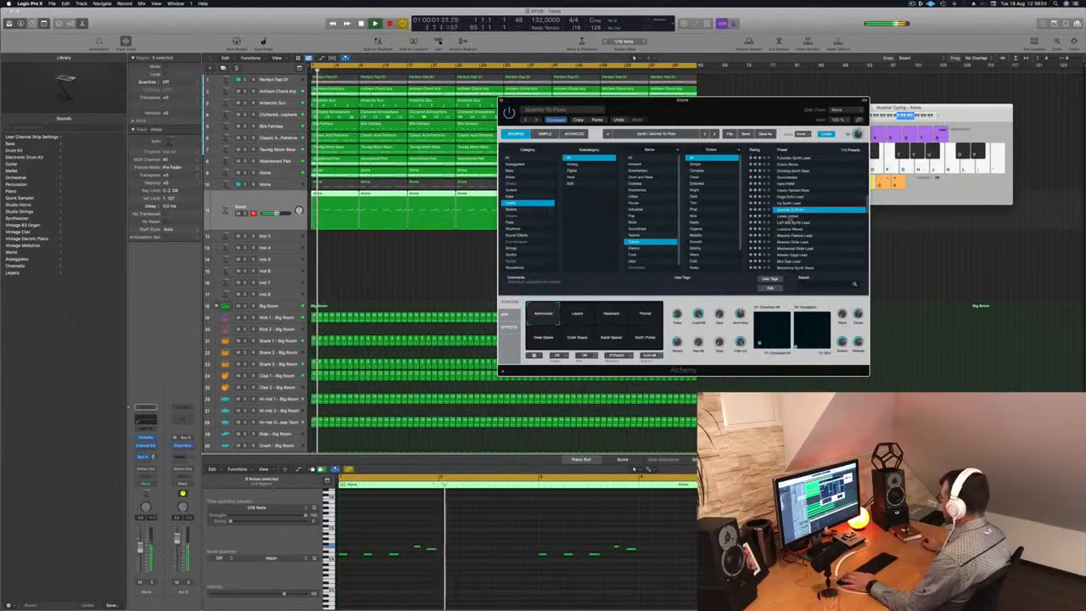
pyautogui.click(789, 217)
pyautogui.press('Return')
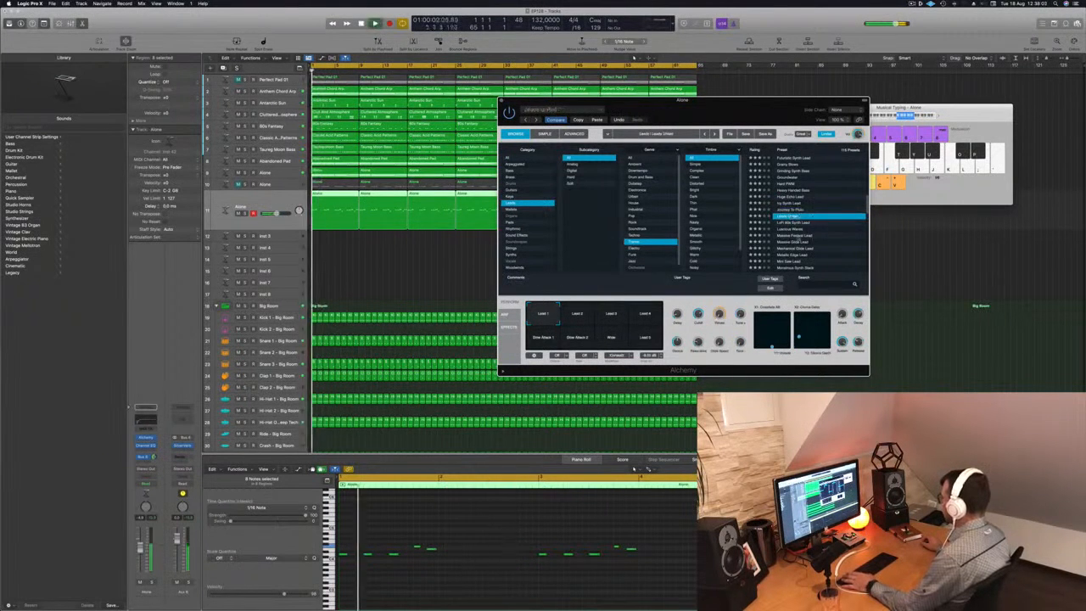
# Step: Audition the Massive Festival Lead and Massive Glide Lead presets and paste the copied Super Saw lead settings back into Alchemy
pyautogui.click(802, 235)
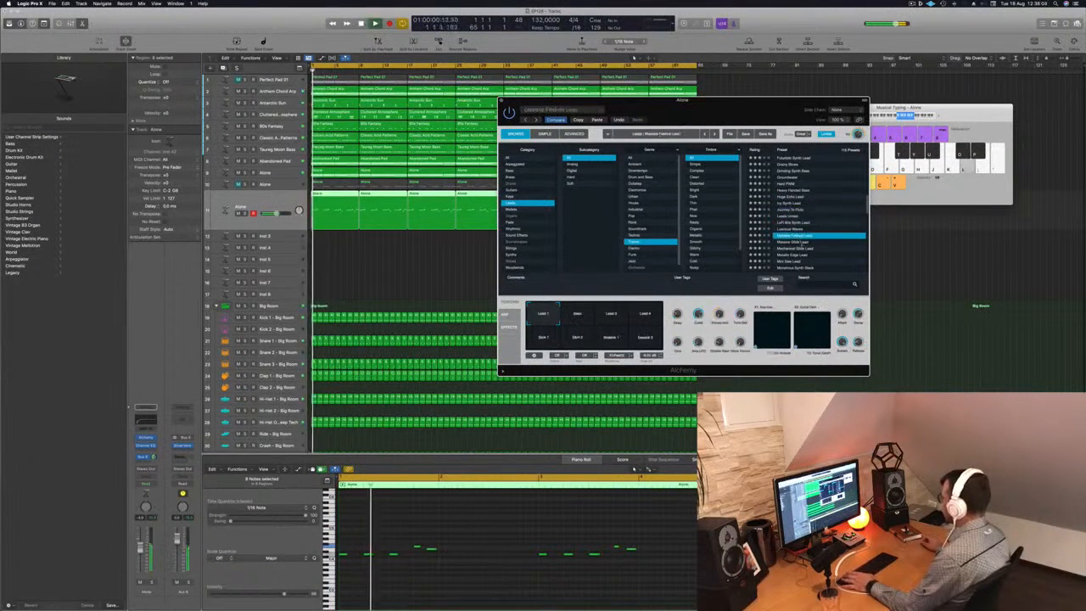
pyautogui.click(797, 242)
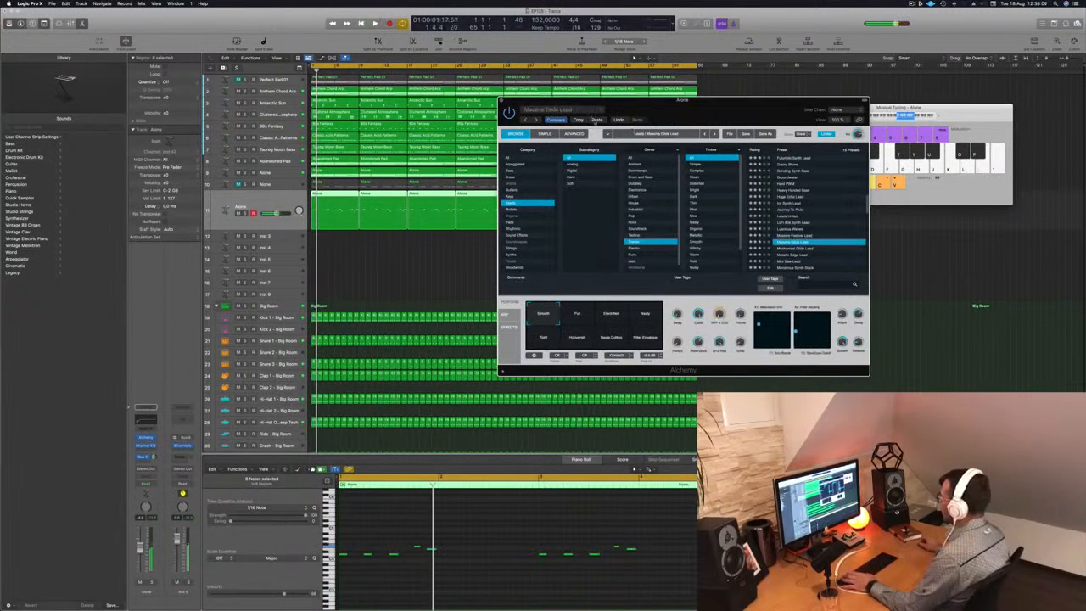
pyautogui.click(596, 120)
# Step: Replay the arrangement from the beginning with the Massive Pluck variation, move the Alchemy window aside and close it
pyautogui.moveTo(740, 104); pyautogui.dragTo(748, 88)
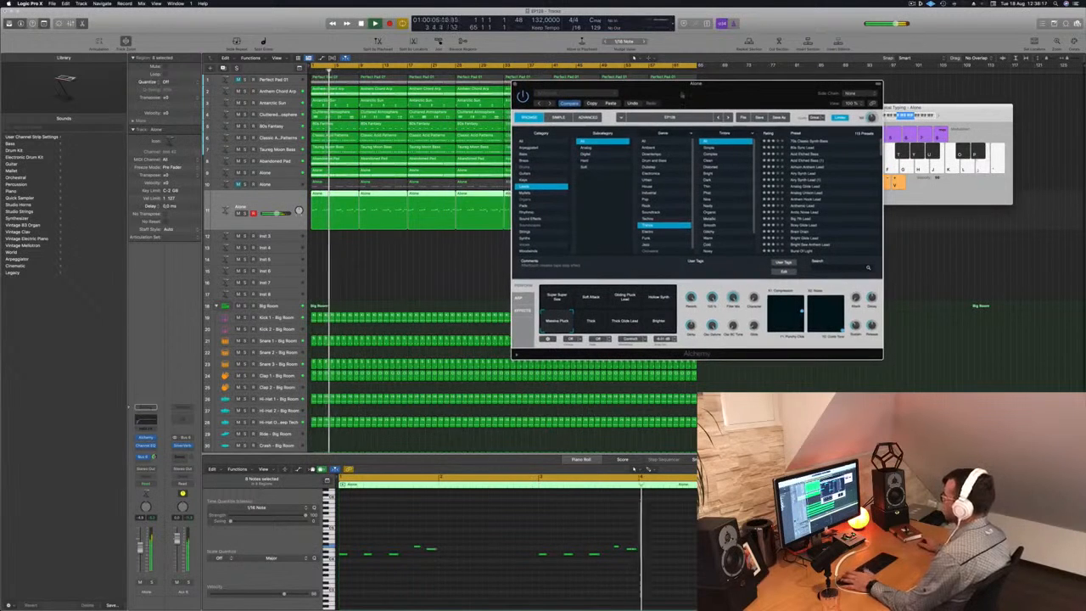
pyautogui.click(396, 256)
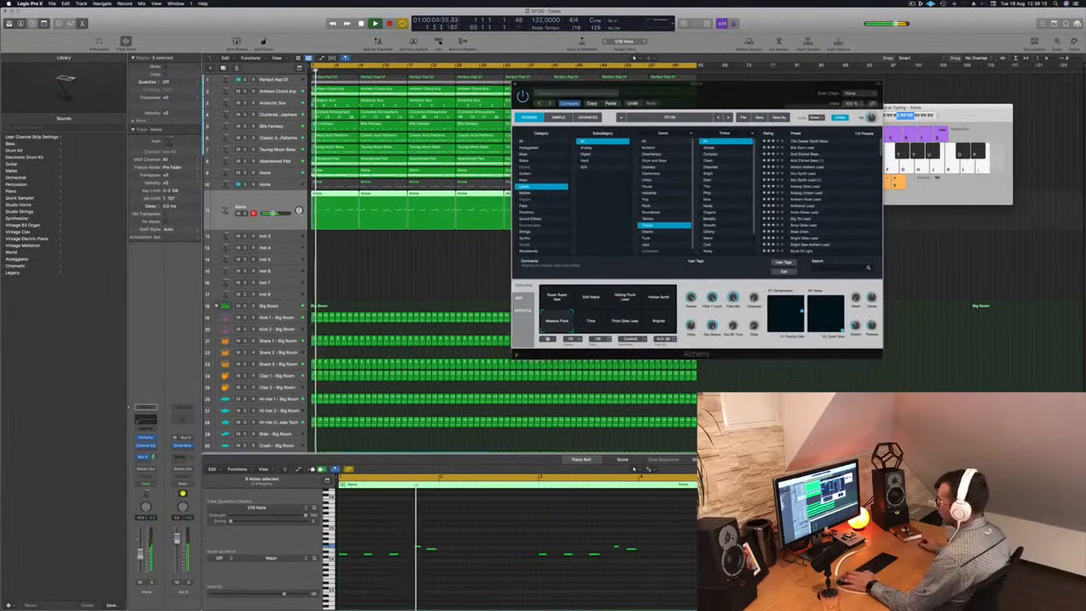
pyautogui.press('Return')
pyautogui.moveTo(724, 85); pyautogui.dragTo(647, 101)
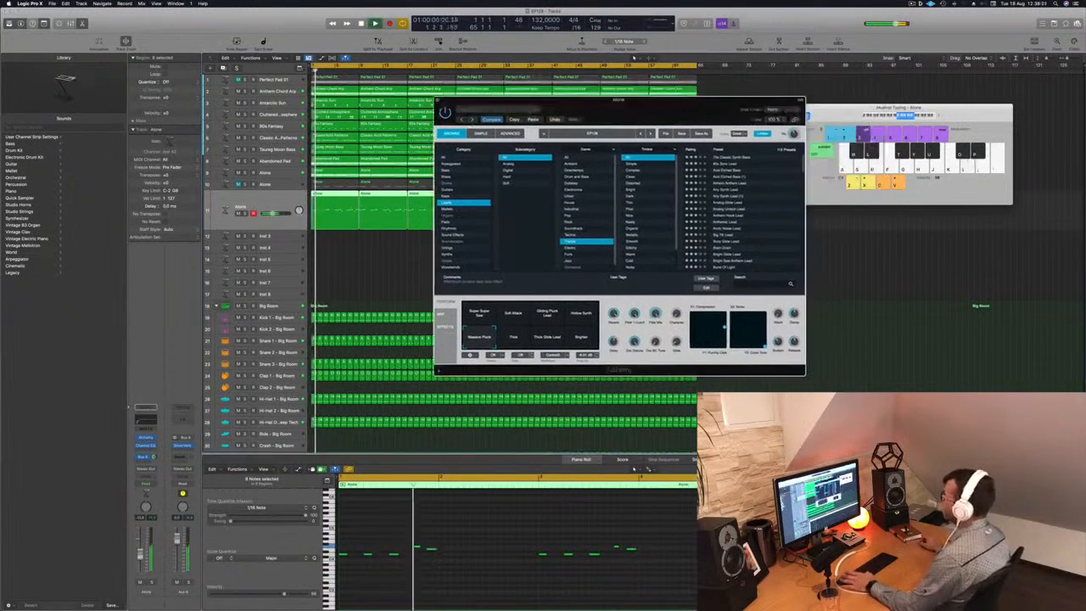
pyautogui.click(397, 257)
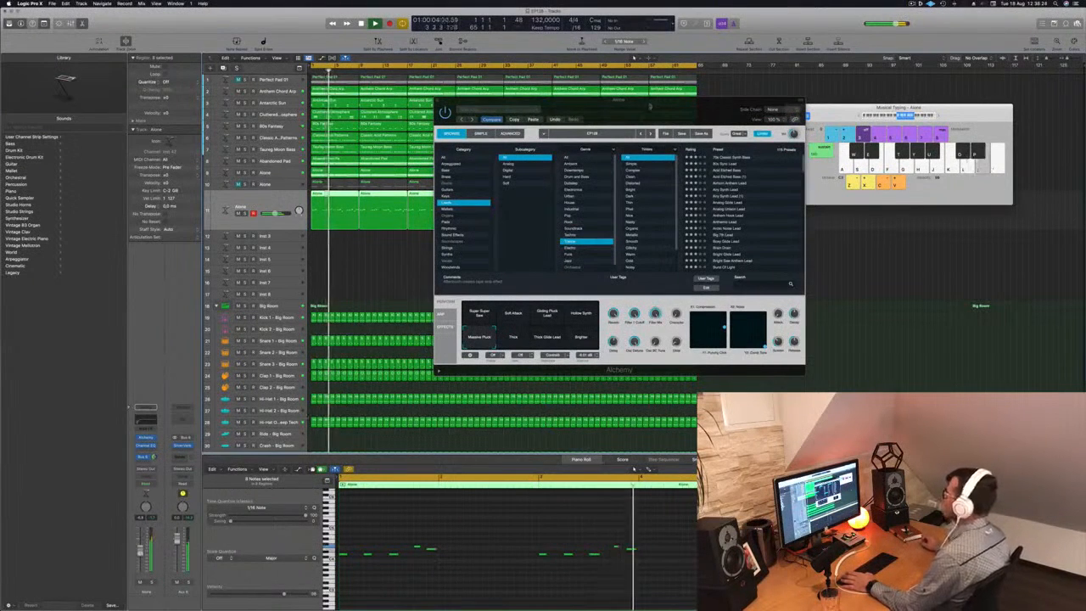
pyautogui.moveTo(443, 100); pyautogui.dragTo(377, 130)
pyautogui.click(374, 133)
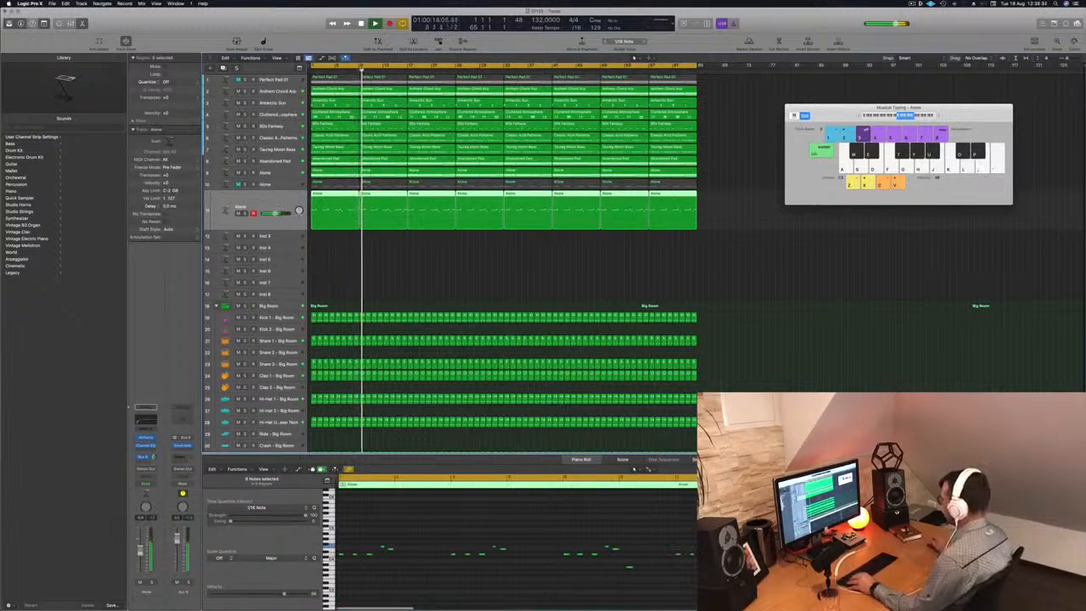
# Step: Select the muted Alone melody track above the new lead, restart playback and unmute the track
pyautogui.click(405, 246)
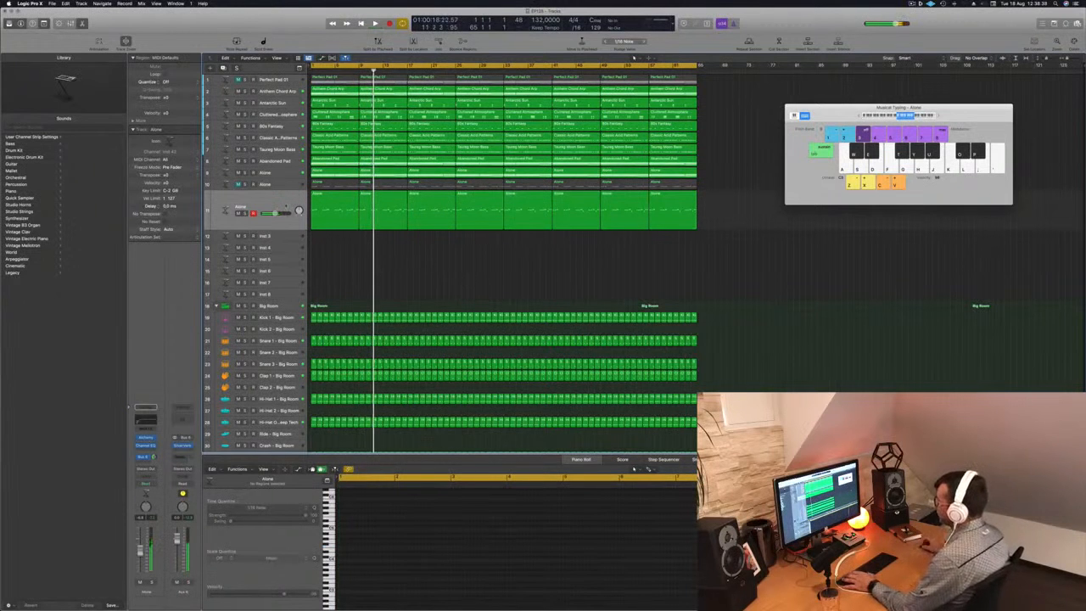
pyautogui.click(285, 204)
pyautogui.press('space')
pyautogui.click(286, 186)
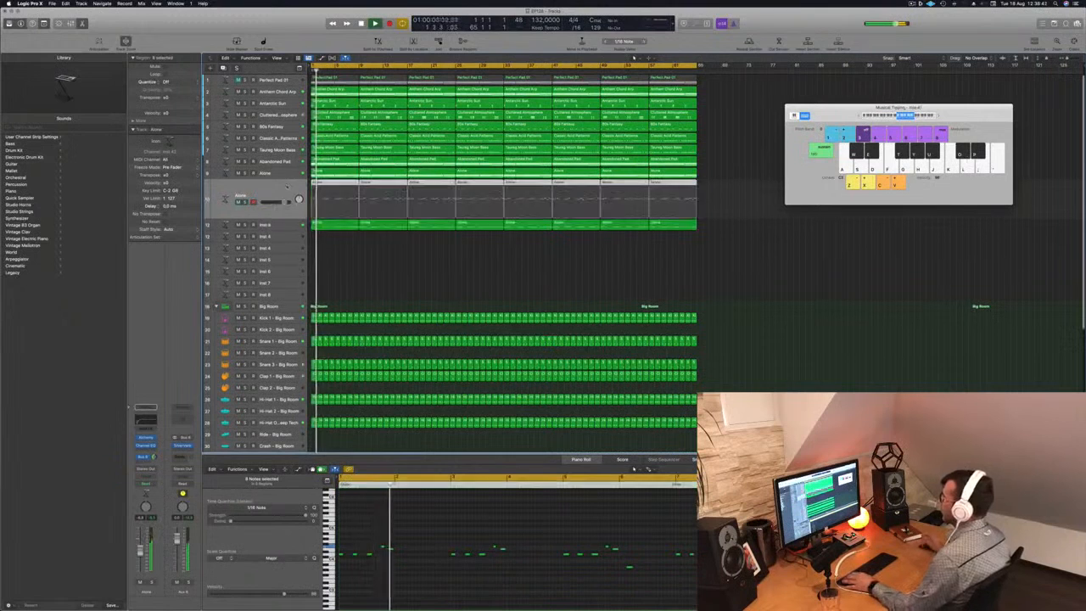
pyautogui.press('space')
pyautogui.press('space')
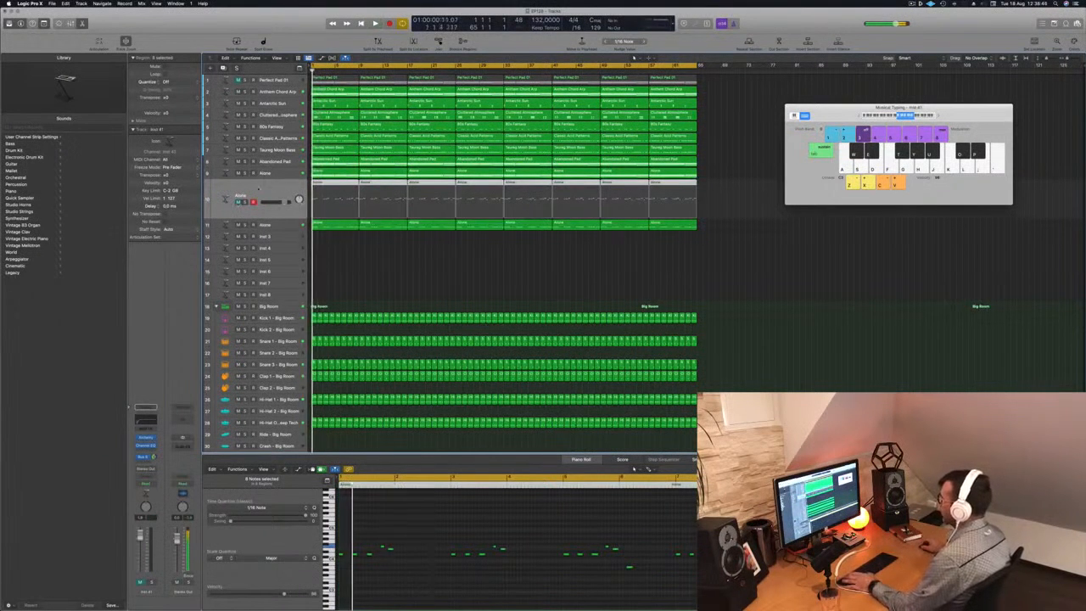
pyautogui.click(237, 203)
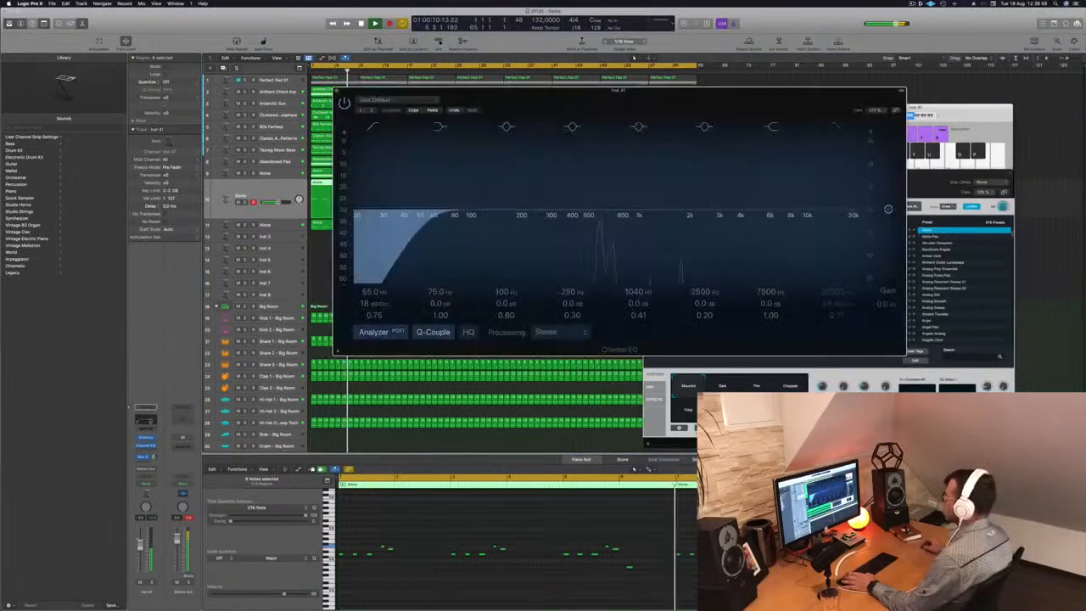
# Step: Raise the low-cut frequency in the unmuted Alone track's Channel EQ, close its plug-in windows and replay from the beginning
pyautogui.moveTo(437, 223); pyautogui.dragTo(598, 213)
pyautogui.click(337, 91)
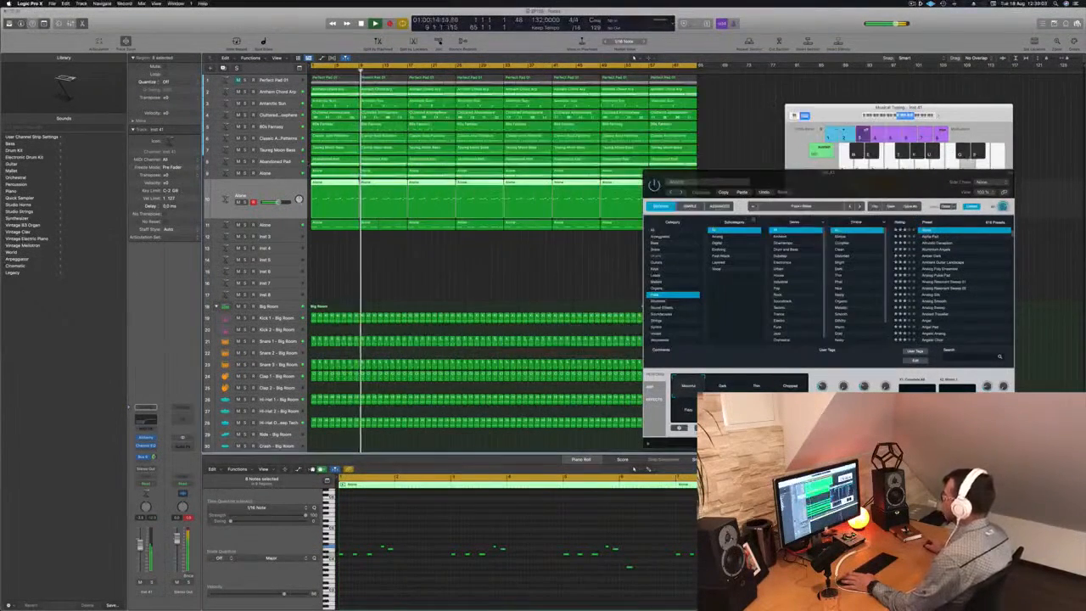
pyautogui.moveTo(721, 173); pyautogui.dragTo(666, 195)
pyautogui.click(591, 194)
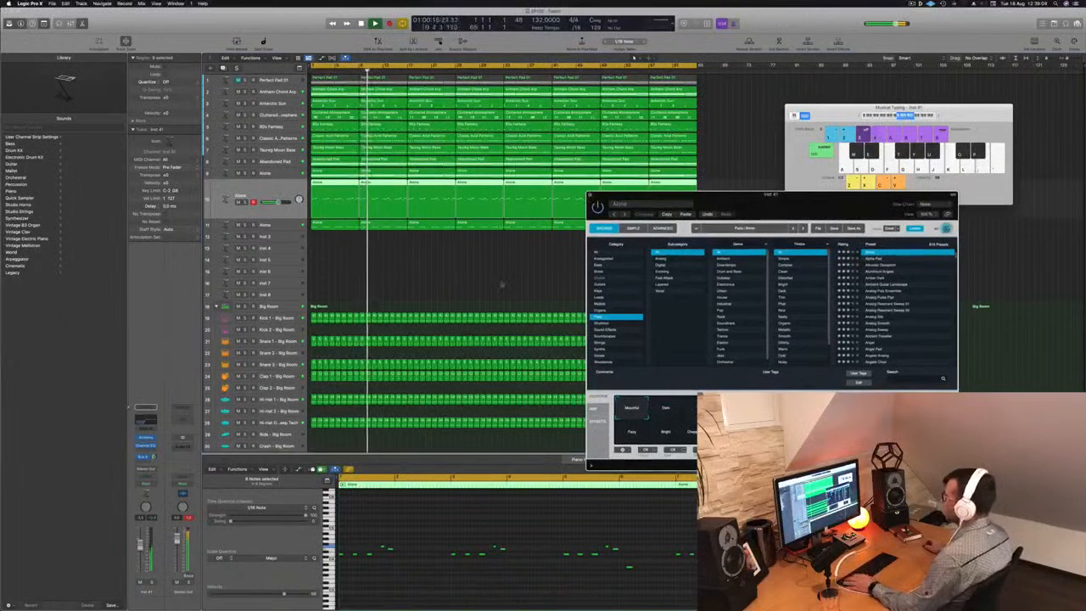
pyautogui.press('space')
pyautogui.press('Return')
pyautogui.press('space')
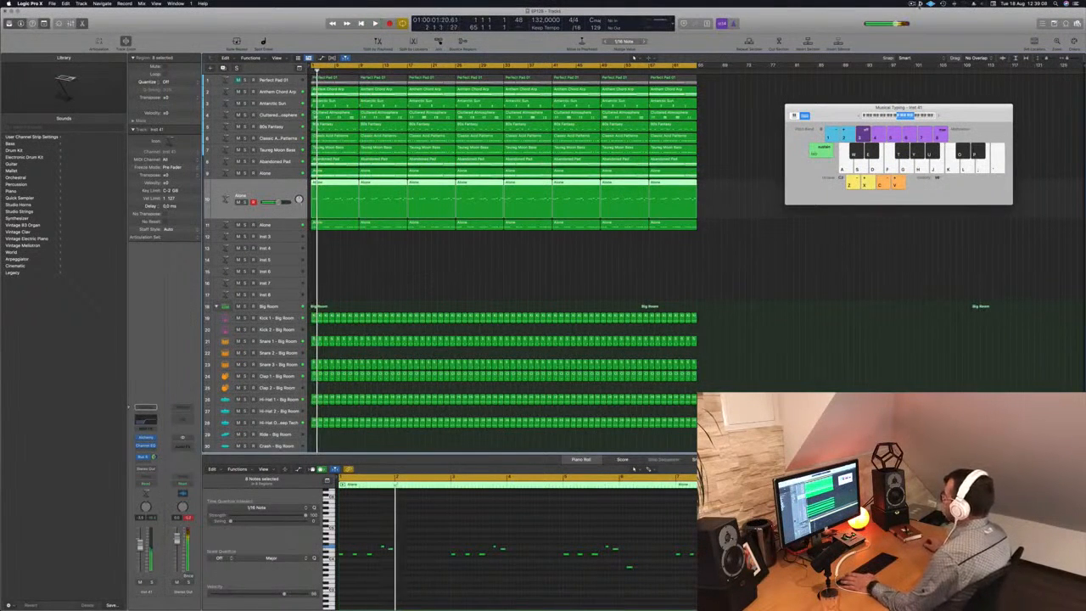
# Step: Deselect all regions and close the Musical Typing keyboard
pyautogui.click(912, 3)
pyautogui.click(810, 24)
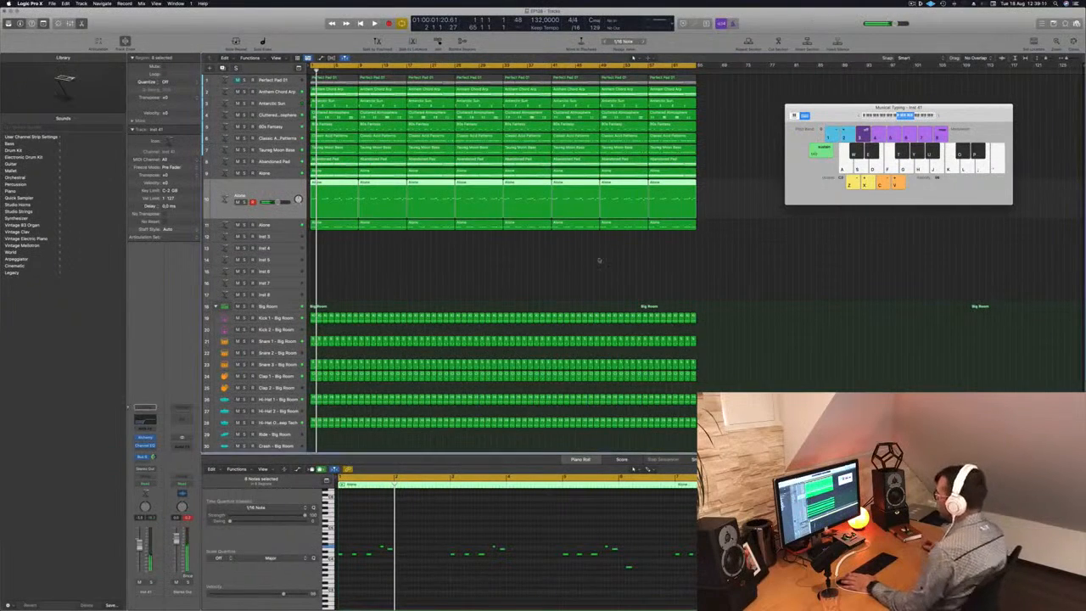
pyautogui.click(518, 272)
pyautogui.scroll(-5, 475, 274)
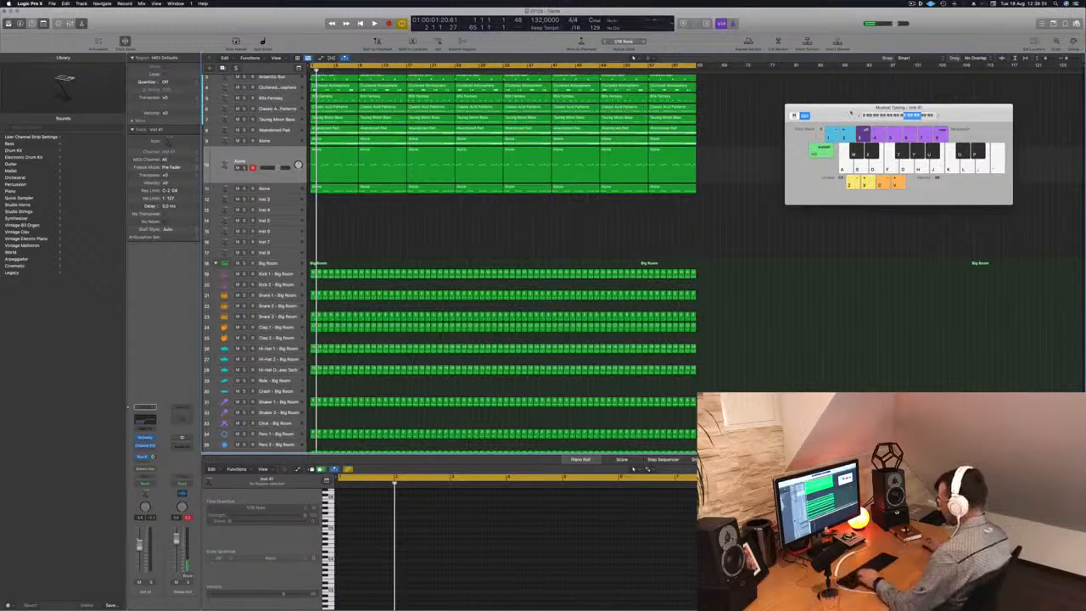
pyautogui.press('super+k')
pyautogui.press('space')
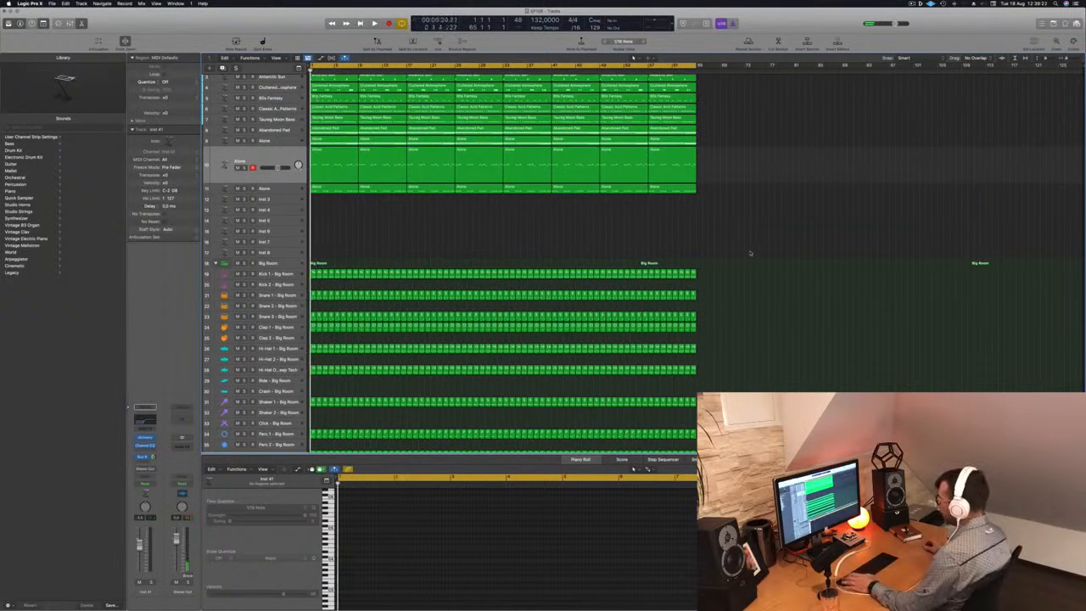
# Step: Show the mixer and pull the faders of all used synth tracks except Perfect Pad 01 down to minimum together
pyautogui.press('x')
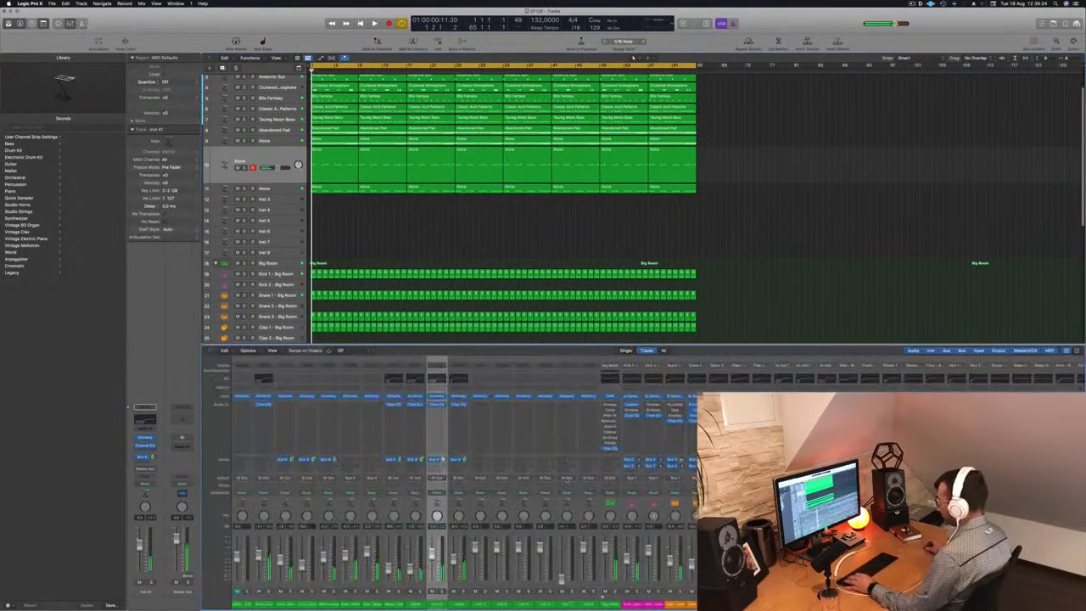
pyautogui.click(459, 605)
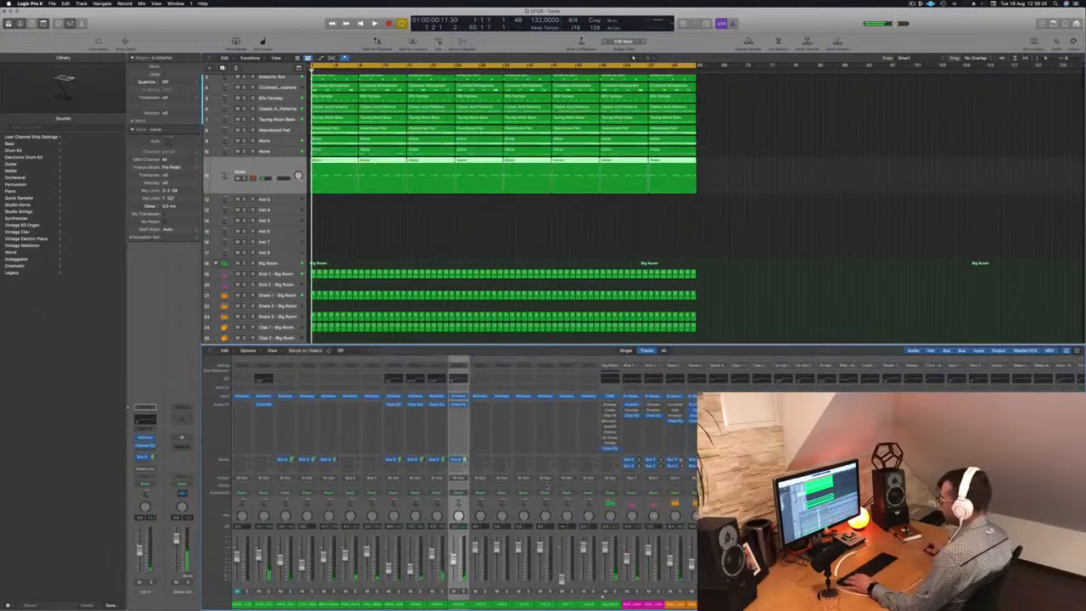
pyautogui.keyDown('shift'); pyautogui.click(243, 604); pyautogui.keyUp('shift')
pyautogui.keyDown('super'); pyautogui.click(242, 604); pyautogui.keyUp('super')
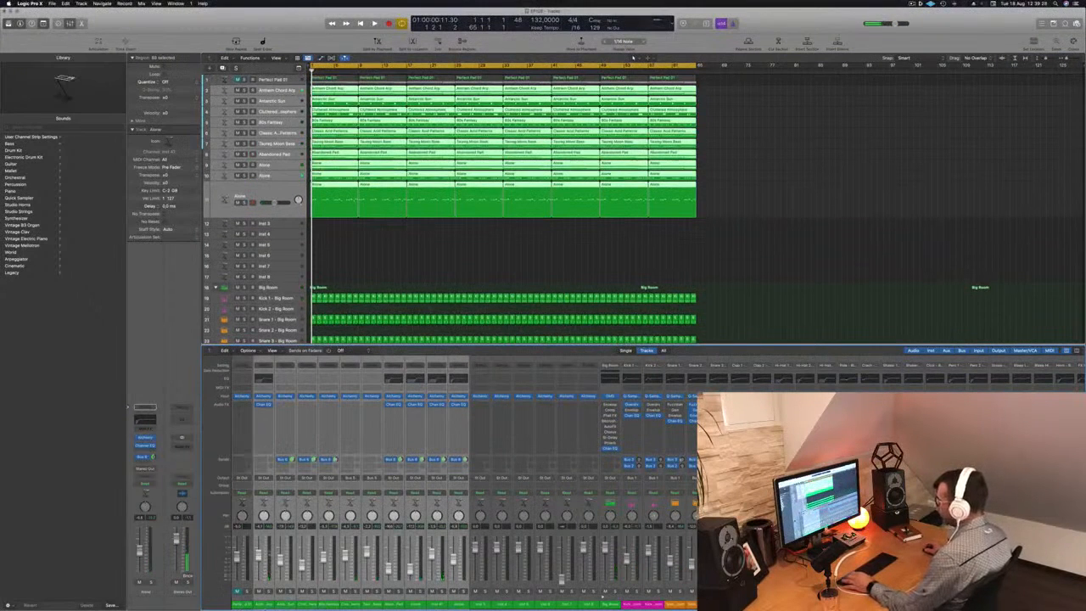
pyautogui.moveTo(258, 556); pyautogui.dragTo(259, 582)
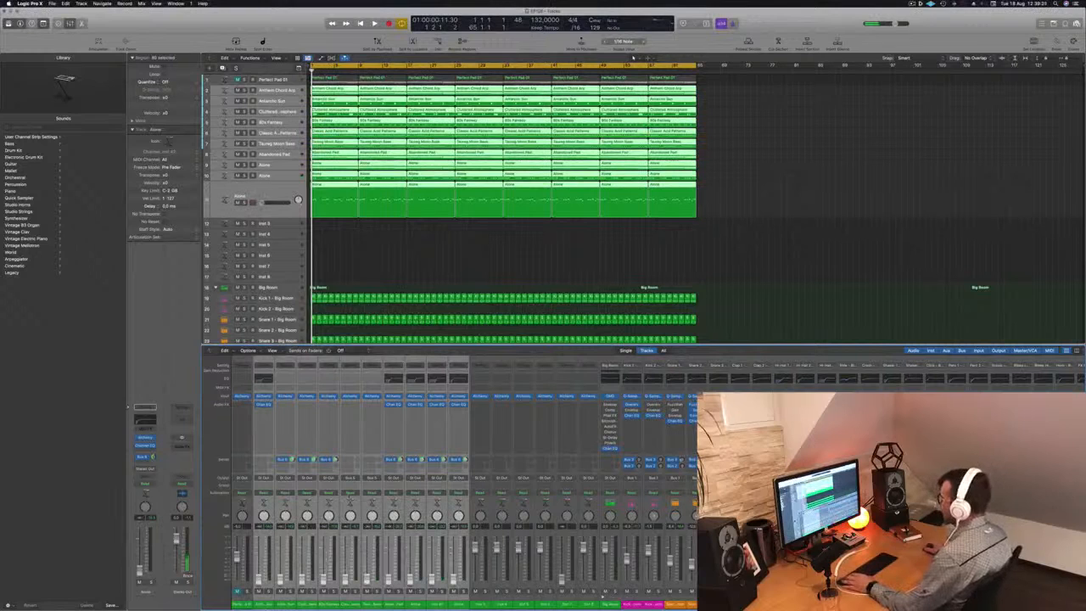
pyautogui.click(512, 267)
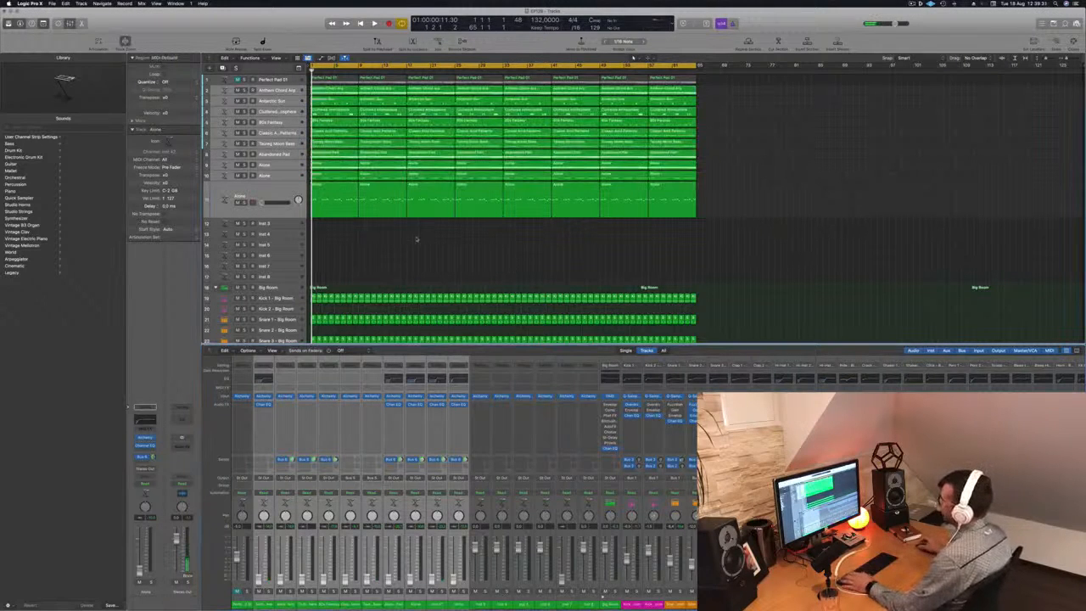
# Step: Play the Big Room drums without the synths and check the level of the Scoop - Big Room track
pyautogui.press('space')
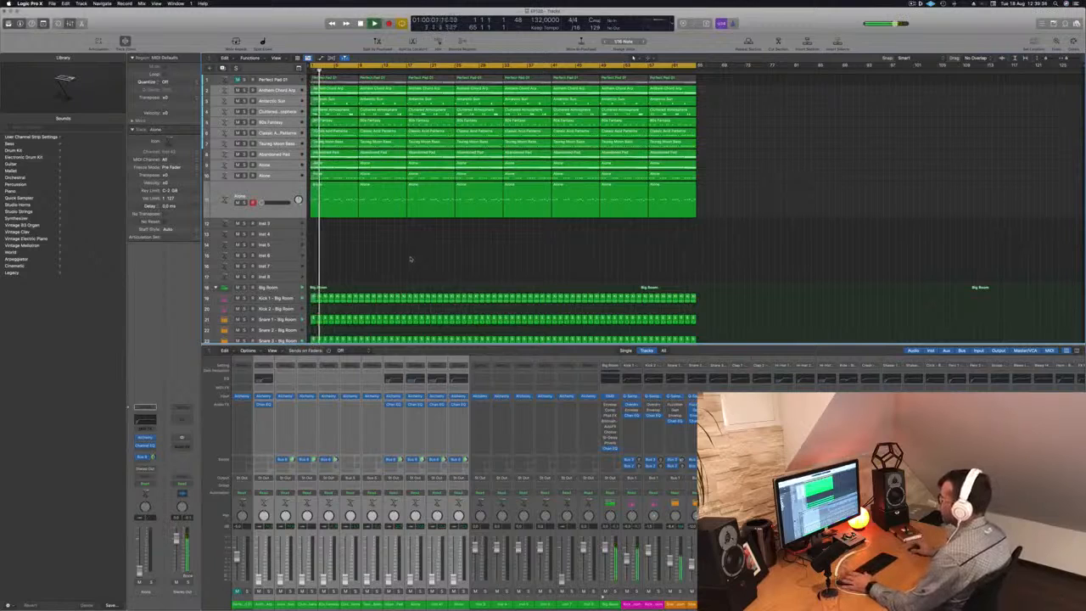
pyautogui.scroll(-4, 412, 258)
pyautogui.scroll(-5, 412, 272)
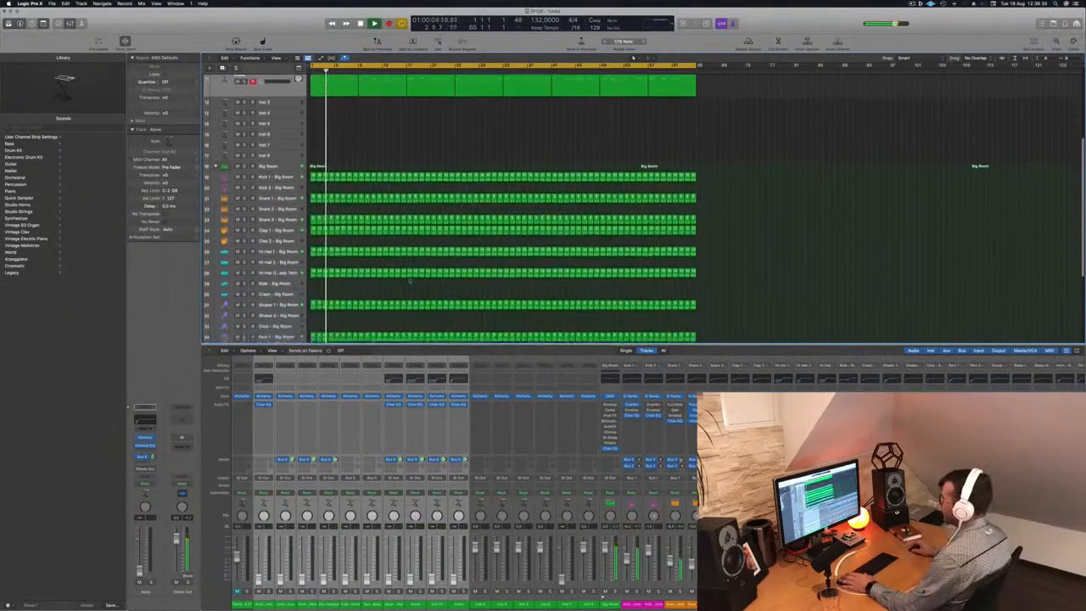
pyautogui.scroll(-5, 358, 313)
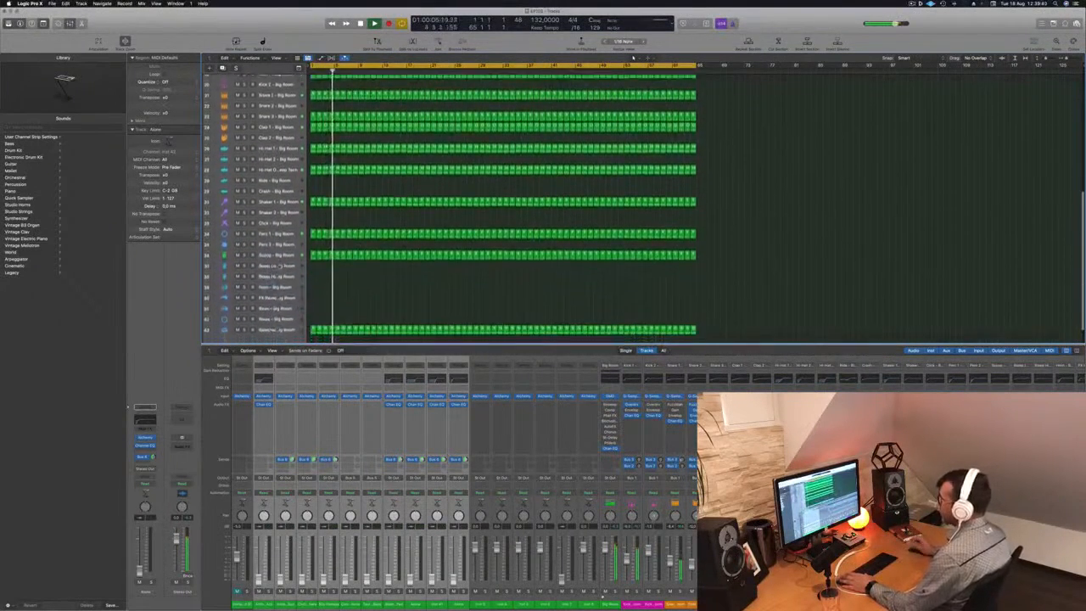
pyautogui.click(283, 248)
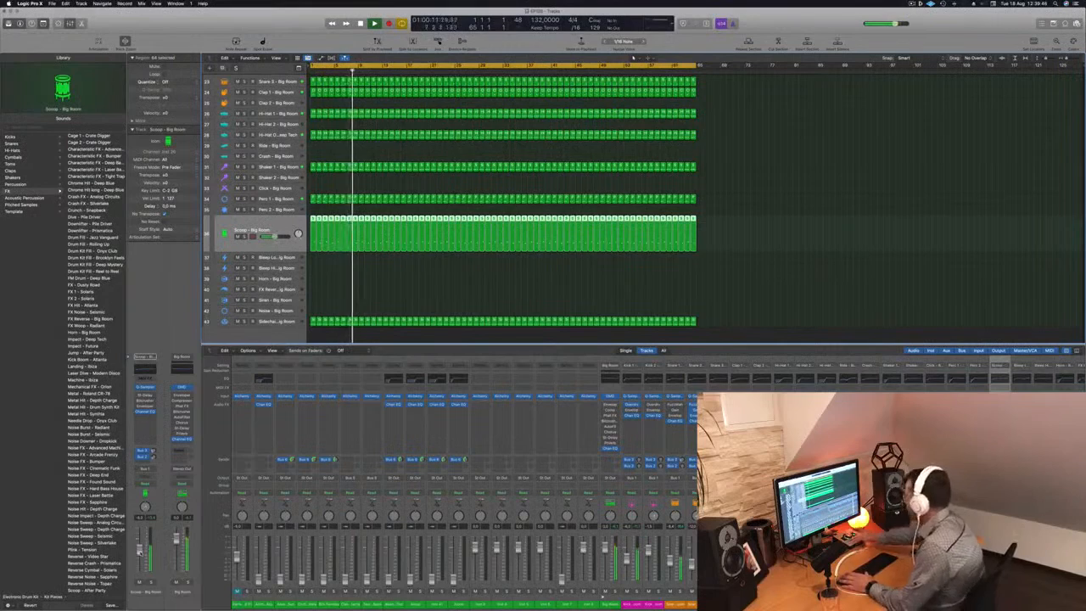
pyautogui.scroll(12, 378, 210)
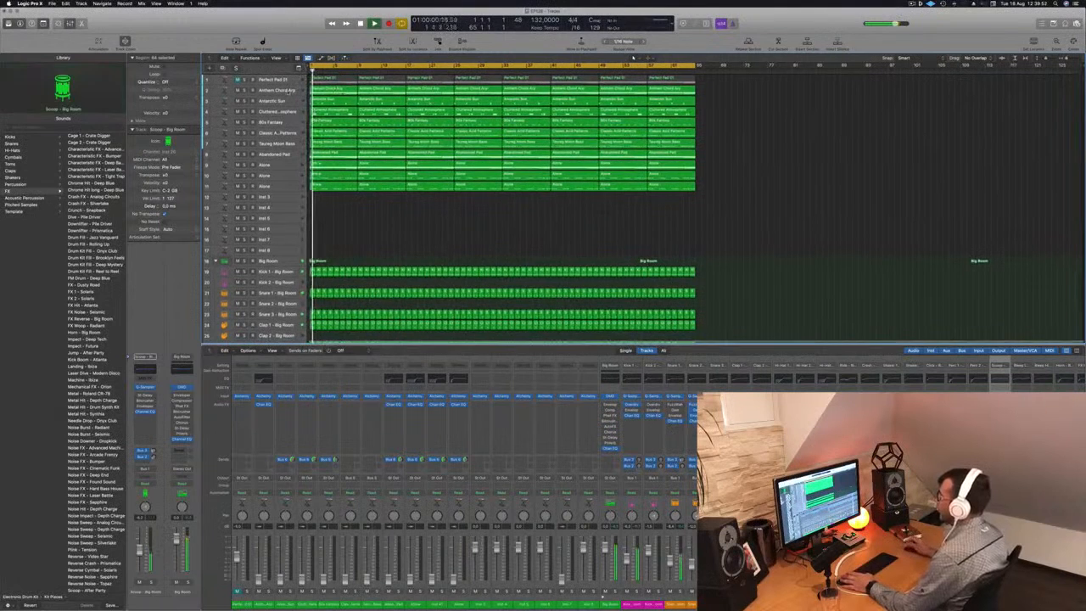
# Step: Raise the volume of the Taureg Moon Bass track, add a Channel EQ to it and boost its low shelf
pyautogui.click(254, 90)
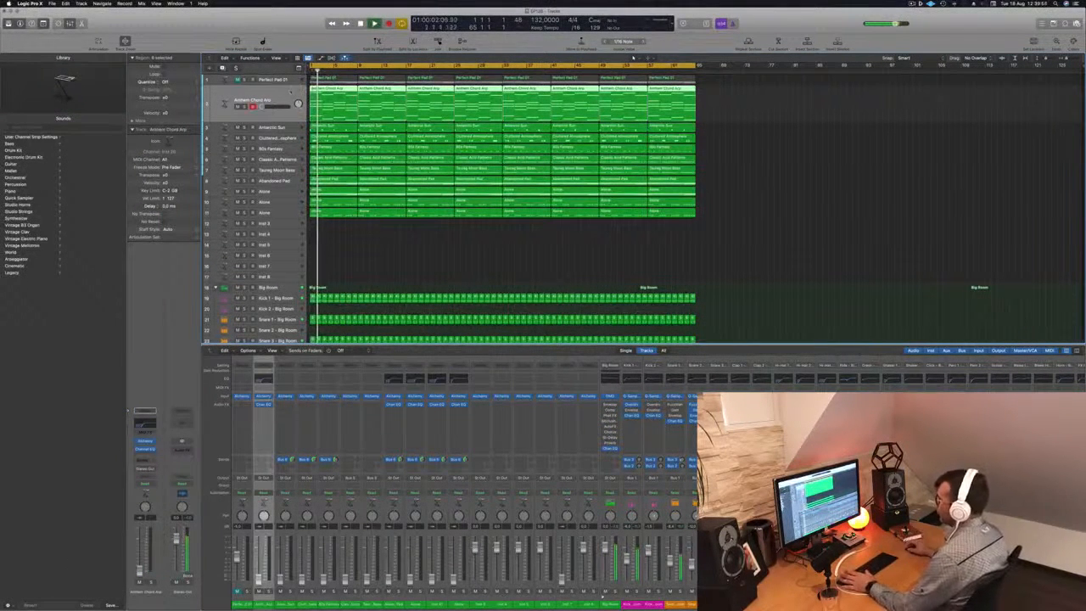
pyautogui.click(280, 170)
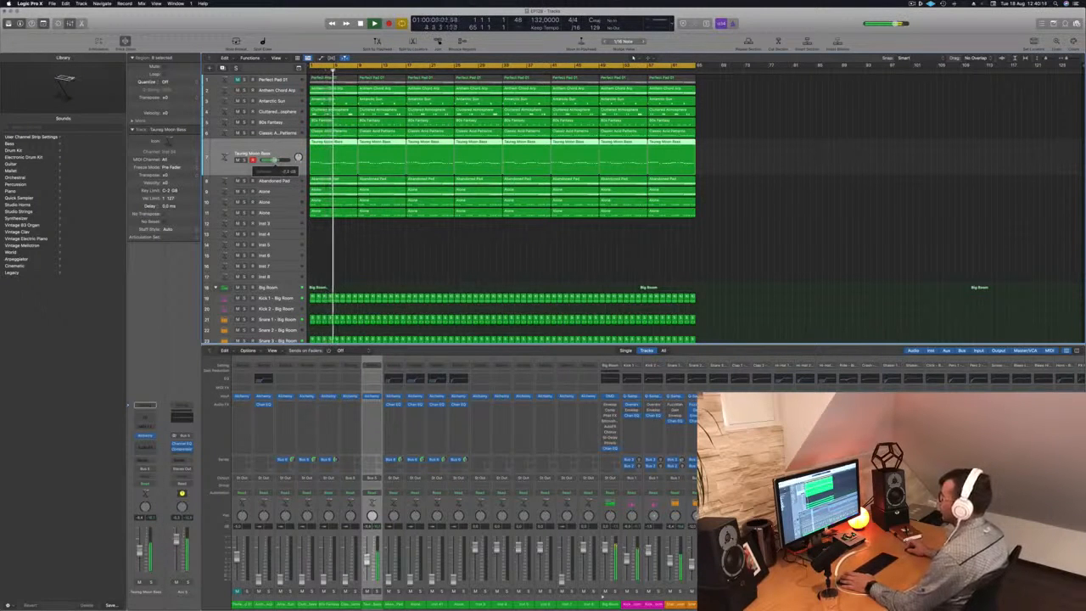
pyautogui.click(145, 436)
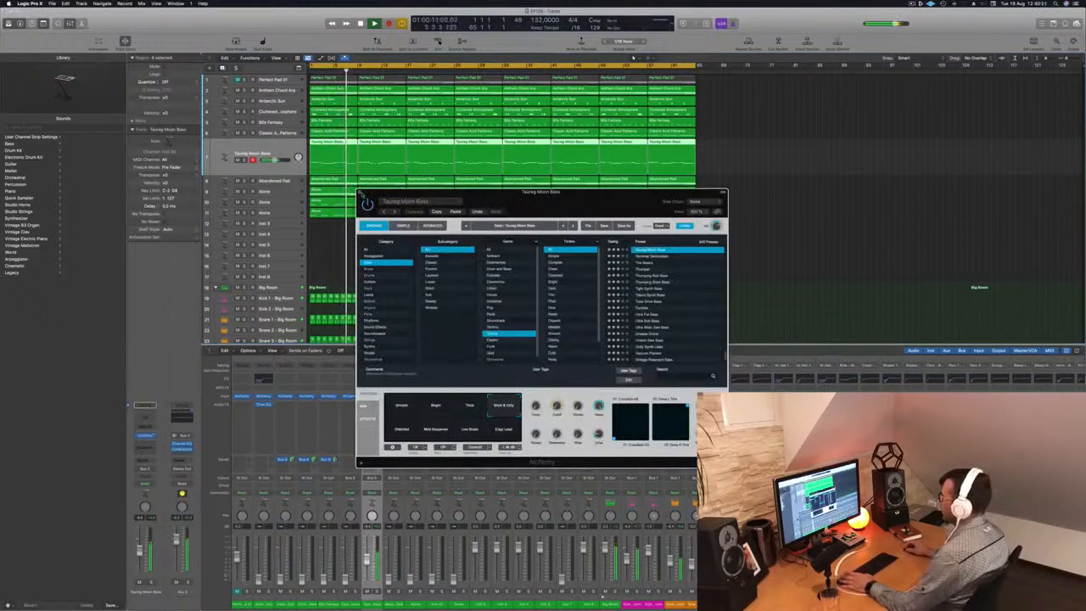
pyautogui.click(361, 193)
pyautogui.click(145, 416)
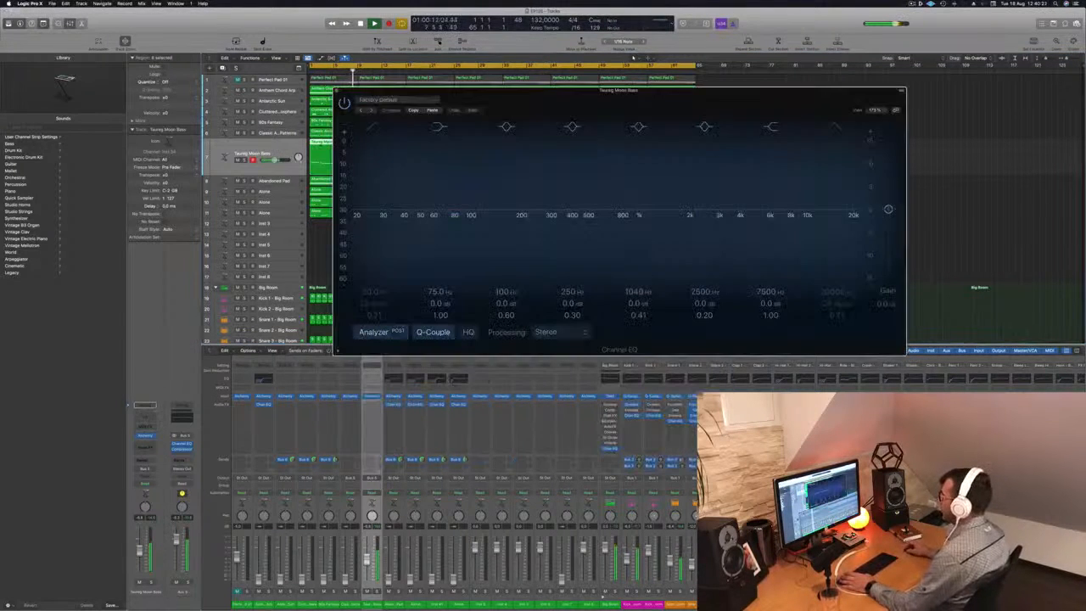
pyautogui.moveTo(449, 211)
pyautogui.mouseDown()
pyautogui.moveTo(503, 199)
pyautogui.moveTo(448, 200)
pyautogui.moveTo(457, 200)
pyautogui.mouseUp()
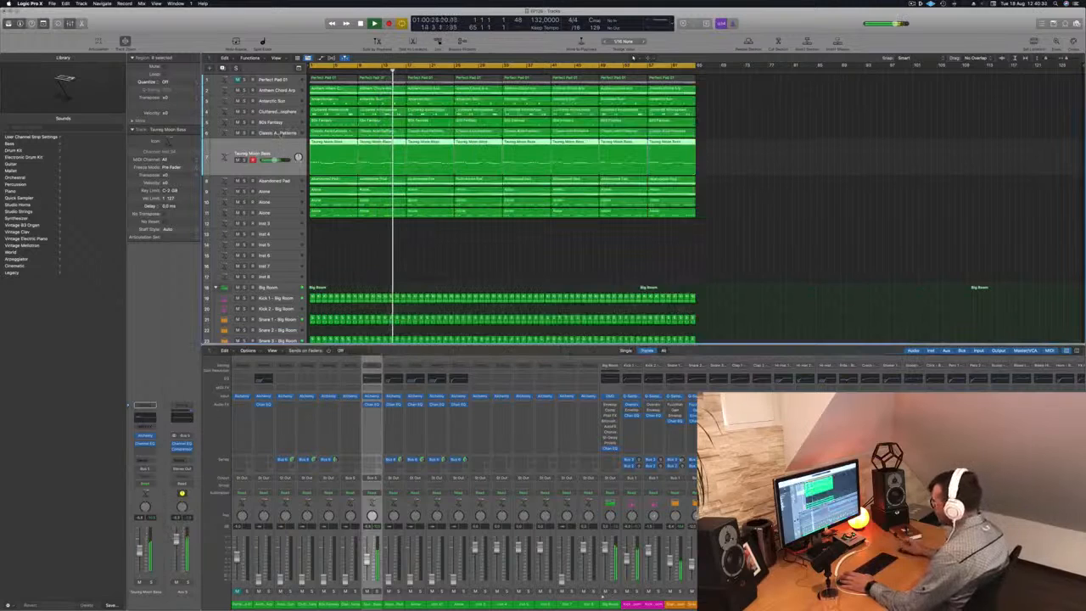
# Step: Raise the volumes of Classic Acid Patterns and 80s Fantasy, and group both tracks with Taureg Moon Bass directly under Perfect Pad 01
pyautogui.press('Up')
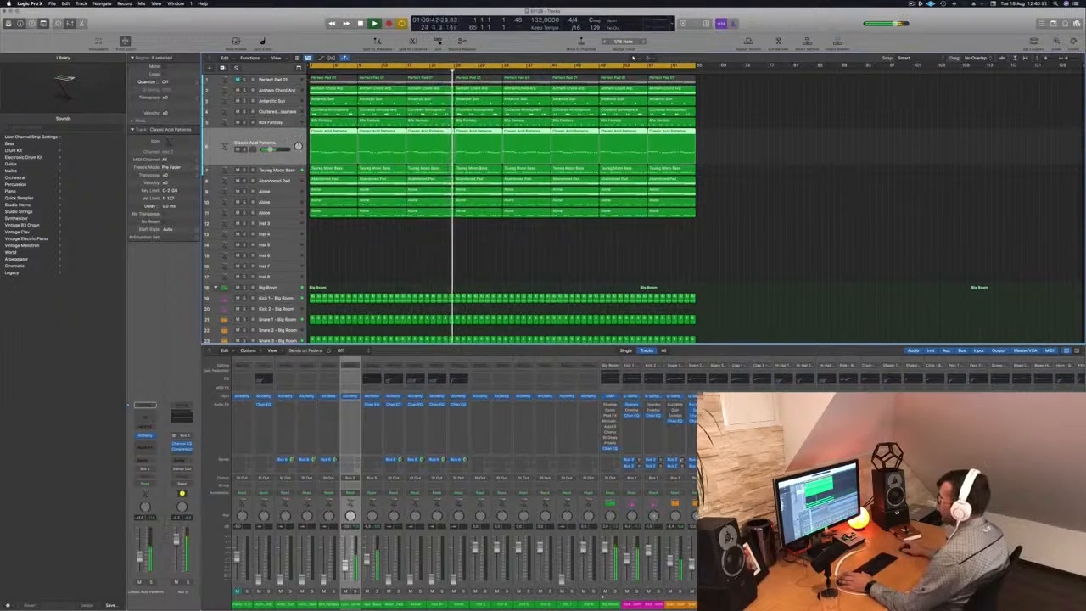
pyautogui.moveTo(291, 133); pyautogui.dragTo(280, 182)
pyautogui.moveTo(263, 90); pyautogui.dragTo(285, 134)
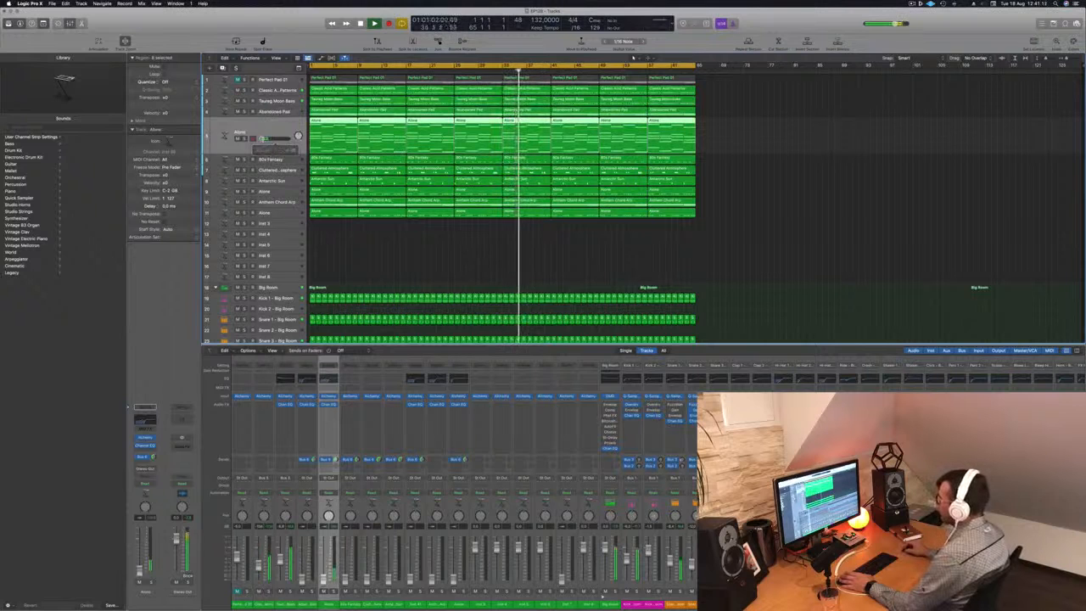
pyautogui.press('Down')
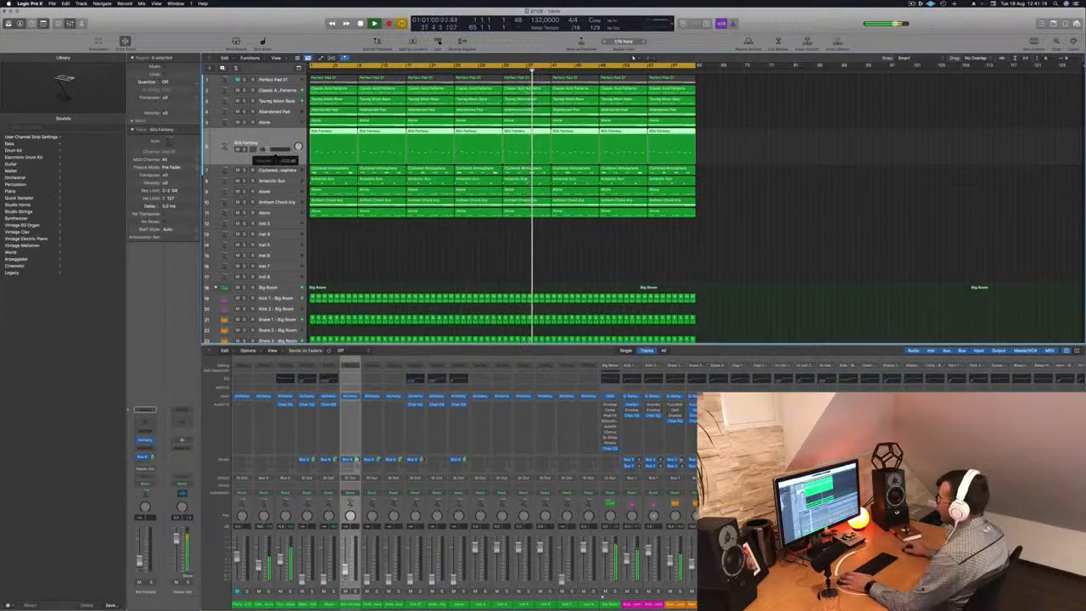
pyautogui.moveTo(280, 143); pyautogui.dragTo(285, 124)
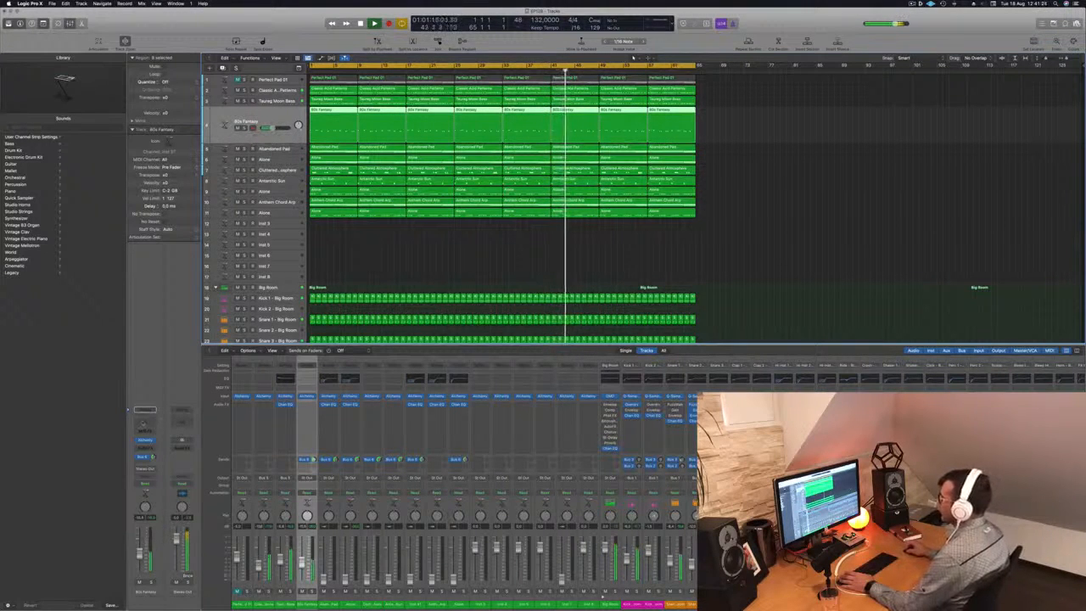
# Step: Add a Channel EQ to the 80s Fantasy track and use its low cut to remove the low end
pyautogui.click(142, 417)
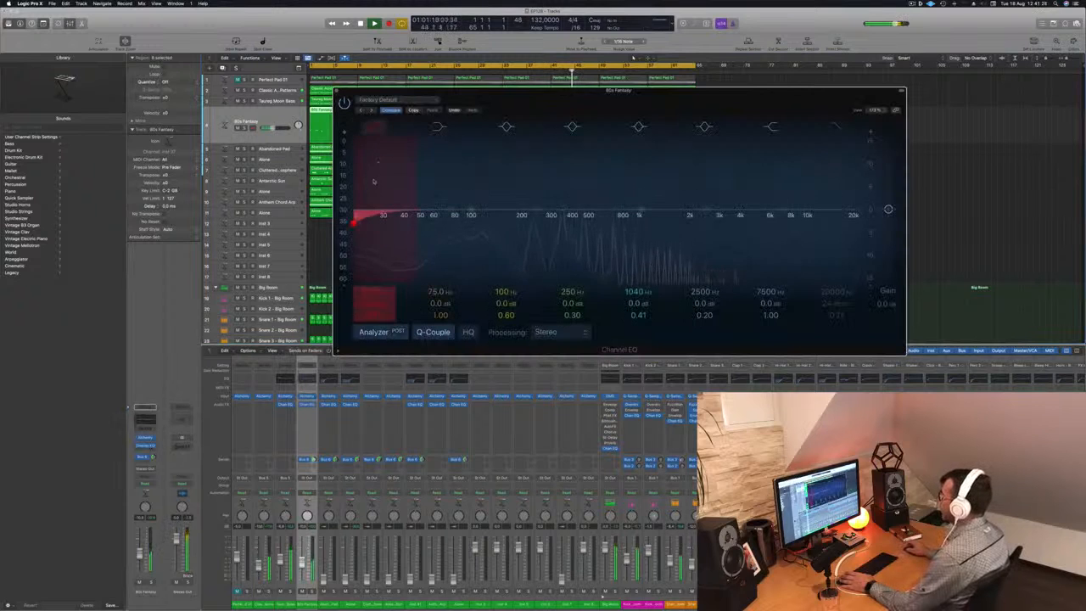
pyautogui.moveTo(383, 197); pyautogui.dragTo(519, 200)
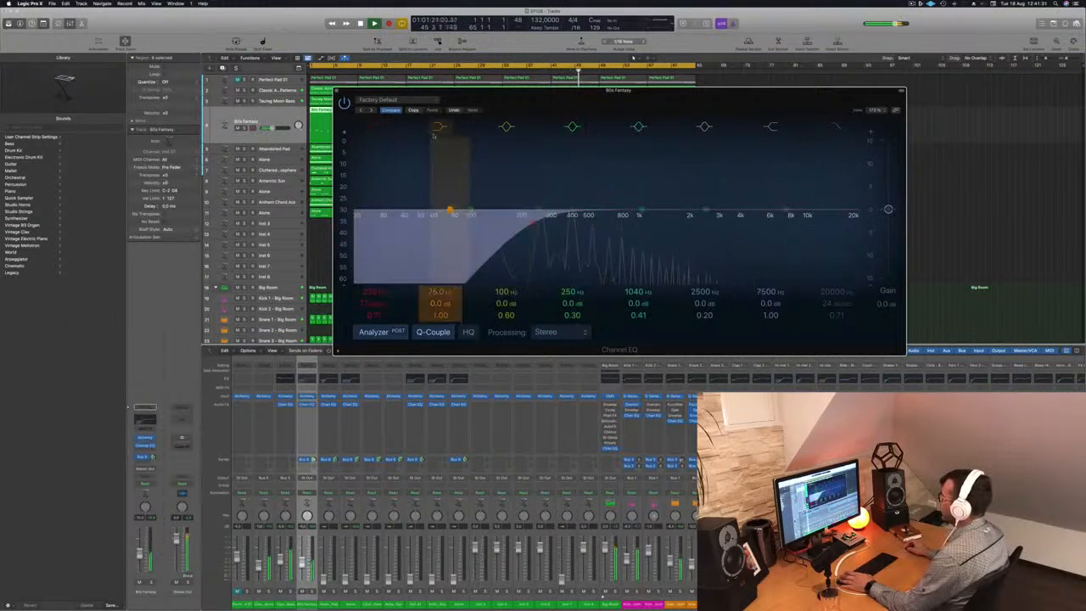
pyautogui.press('super+w')
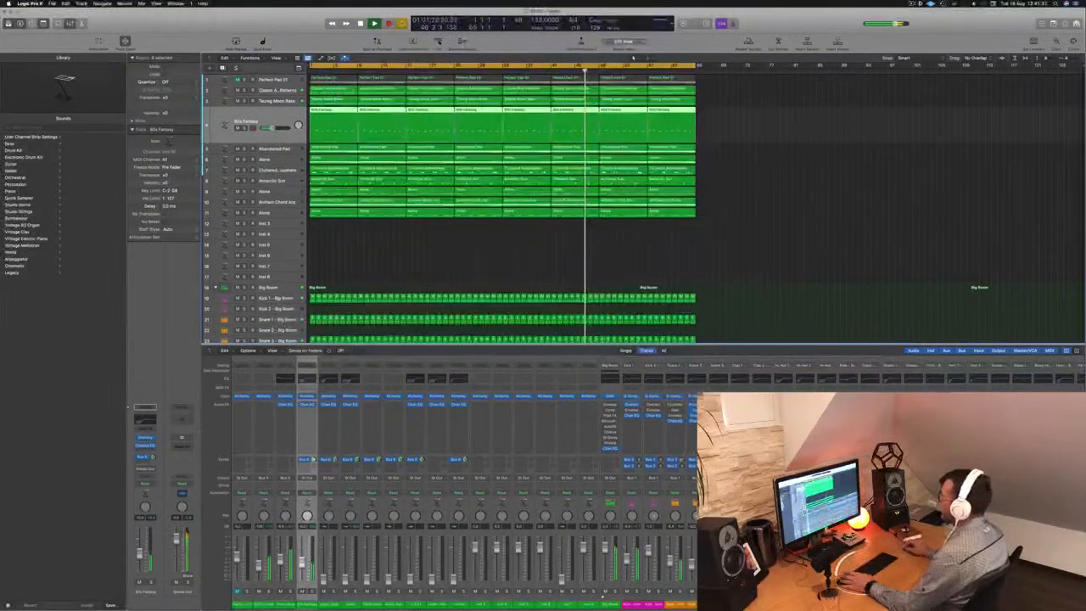
# Step: Raise the volume of the Anthem Chord Arp track and move it directly below 80s Fantasy
pyautogui.press('Down')
pyautogui.press('Down')
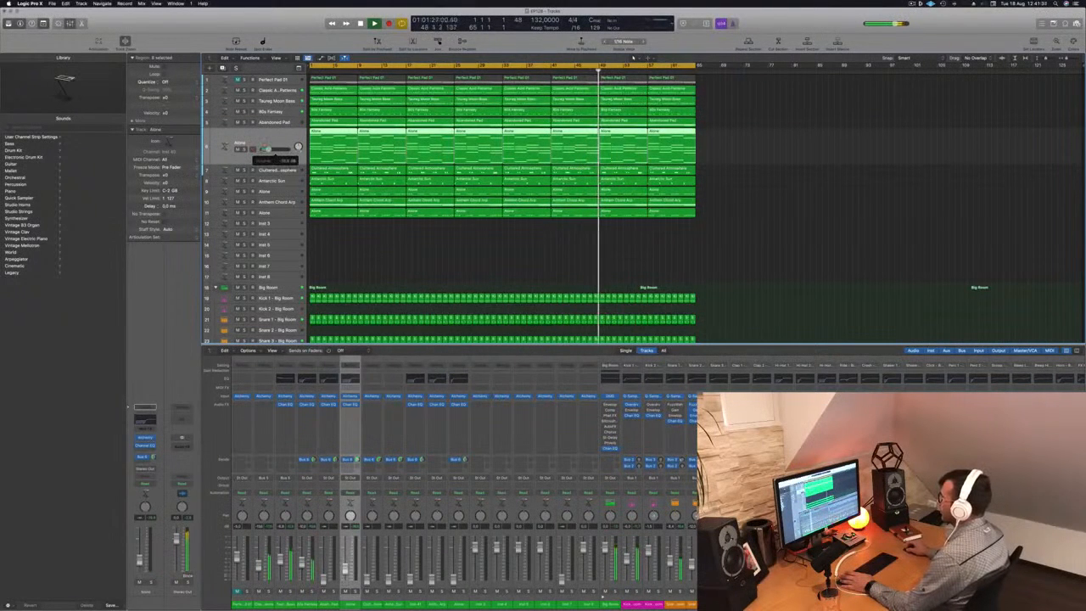
pyautogui.press('Up')
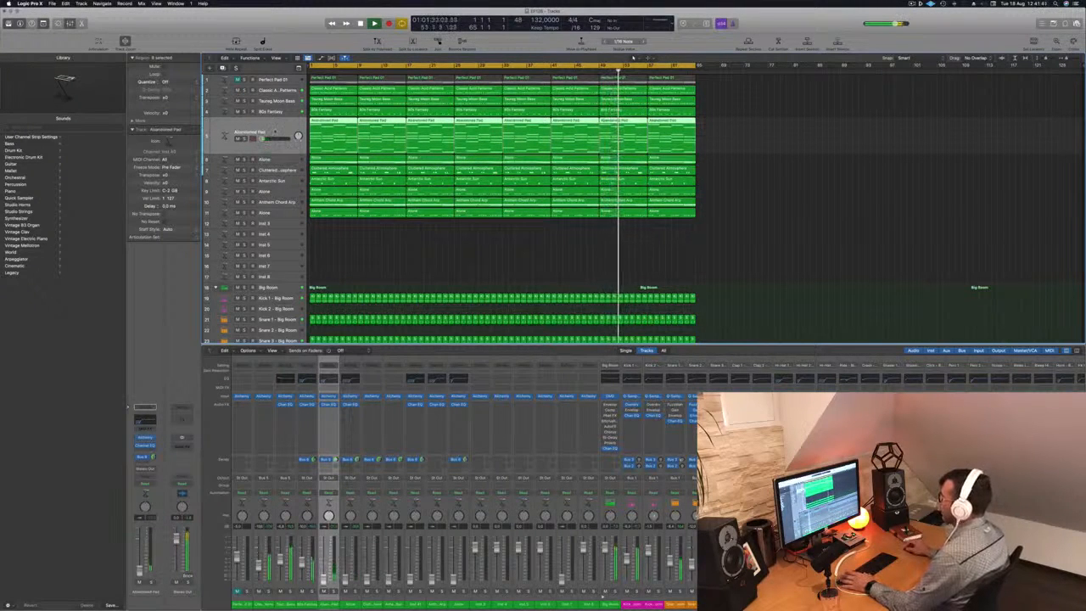
pyautogui.press('Down')
pyautogui.press('Down')
pyautogui.press('Down')
pyautogui.press('Down')
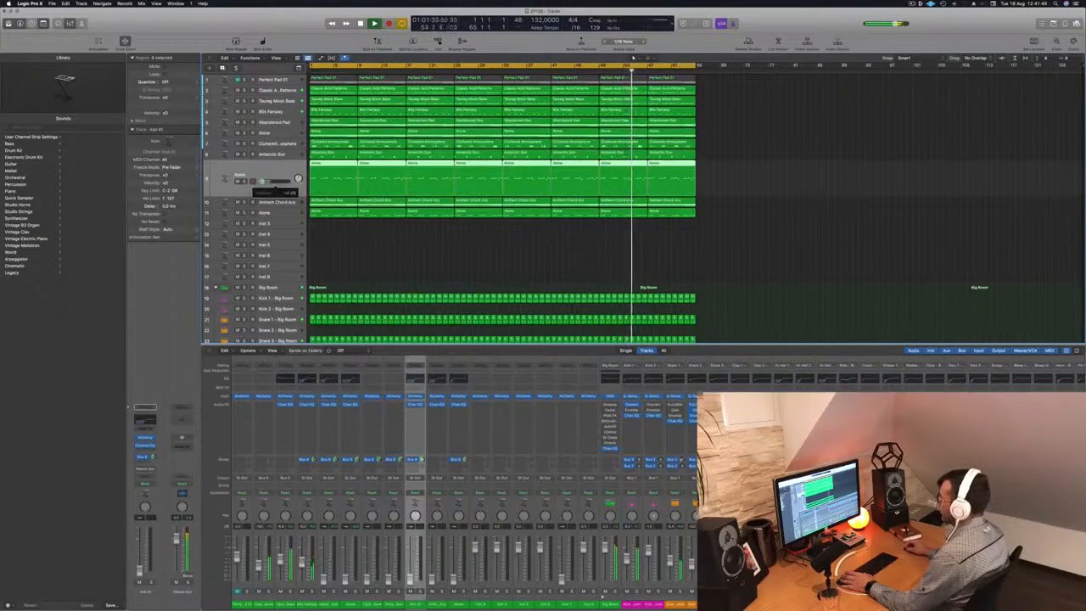
pyautogui.press('Down')
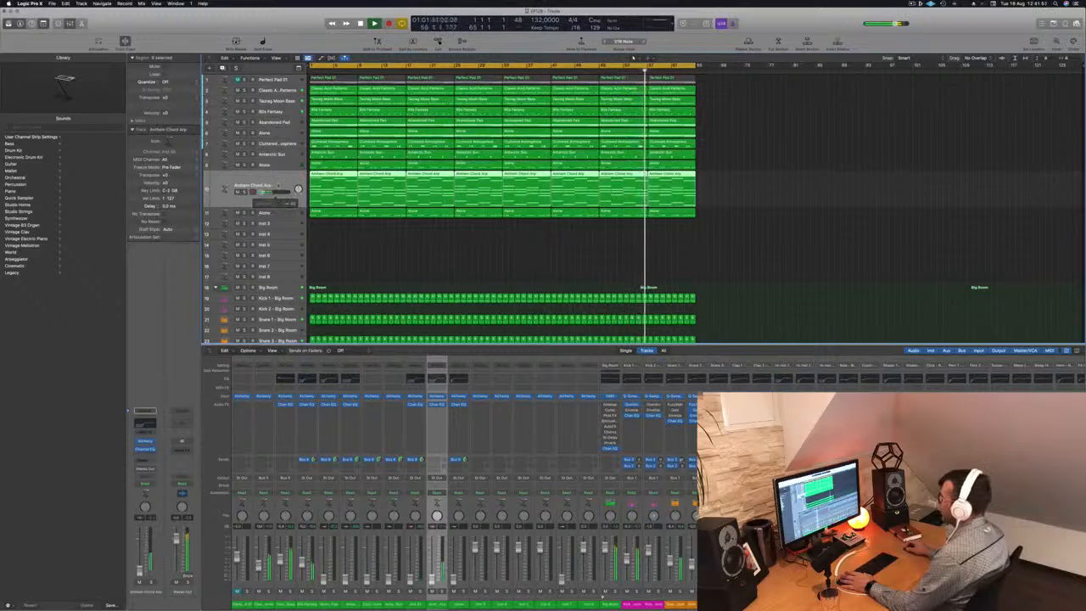
pyautogui.moveTo(279, 185); pyautogui.dragTo(283, 124)
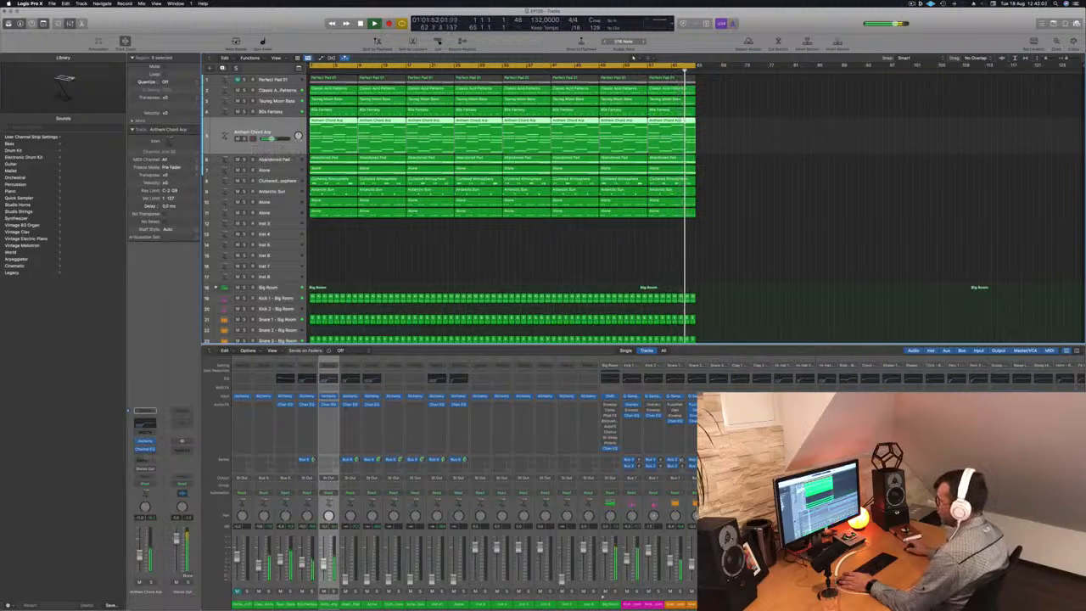
# Step: Insert a Compressor on the Anthem Chord Arp track and set its side chain source to Sidechain Trigger - Big Room (Inst 33)
pyautogui.click(147, 454)
pyautogui.moveTo(165, 480)
pyautogui.click(204, 480)
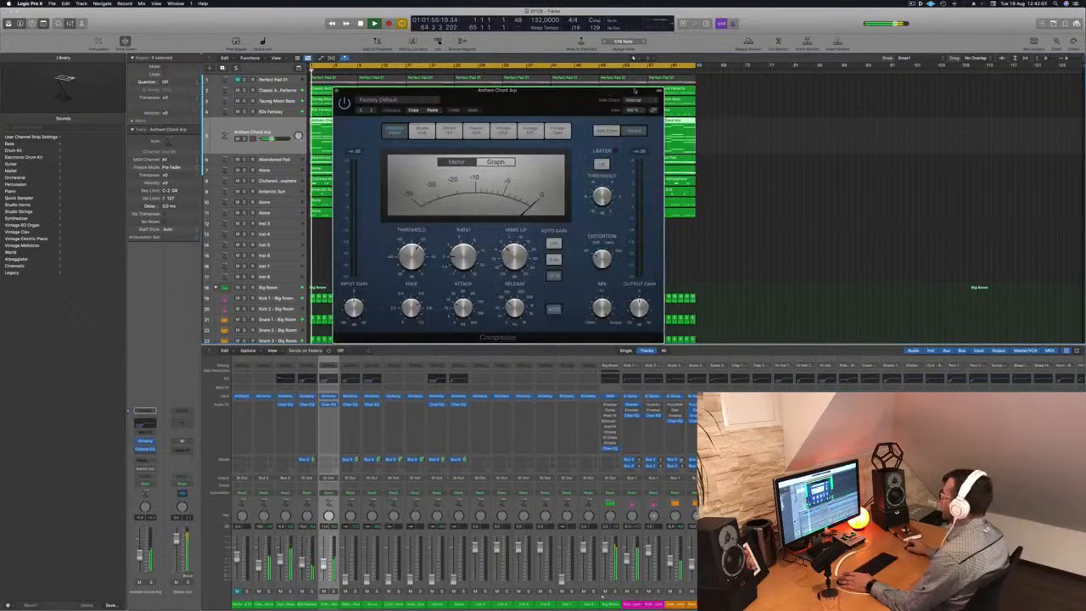
pyautogui.click(635, 100)
pyautogui.moveTo(640, 123)
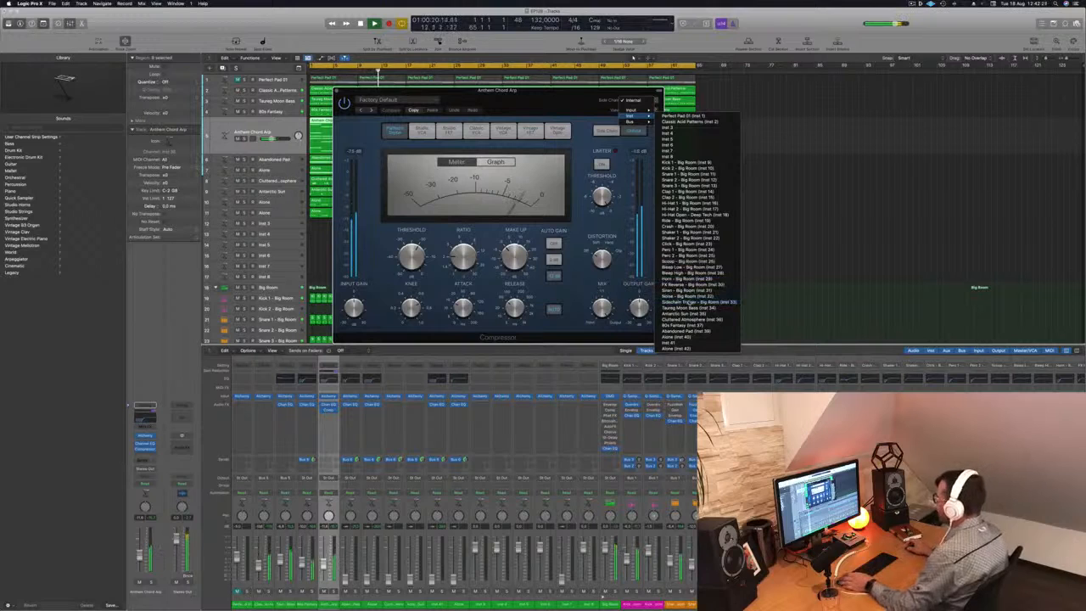
pyautogui.click(693, 302)
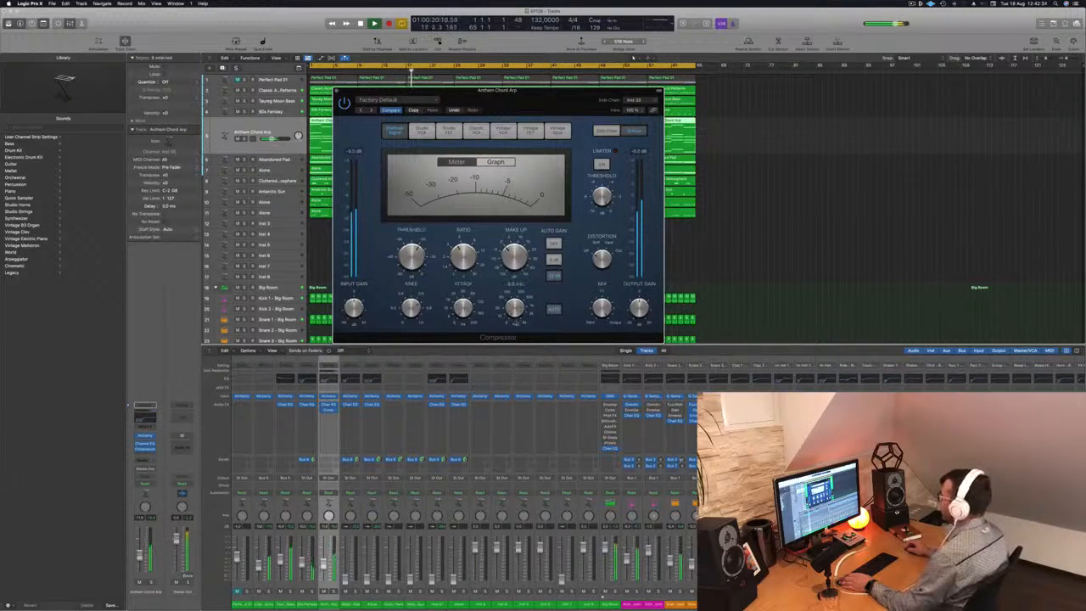
pyautogui.press('super+w')
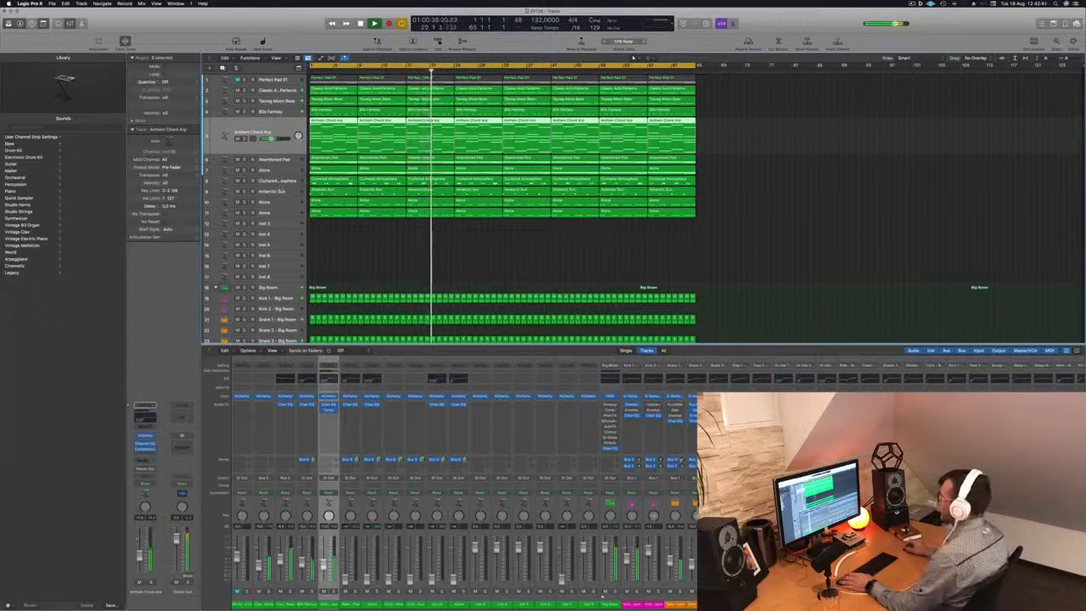
# Step: Raise the volume of the Antarctic Sun track and move it directly below Anthem Chord Arp
pyautogui.click(277, 192)
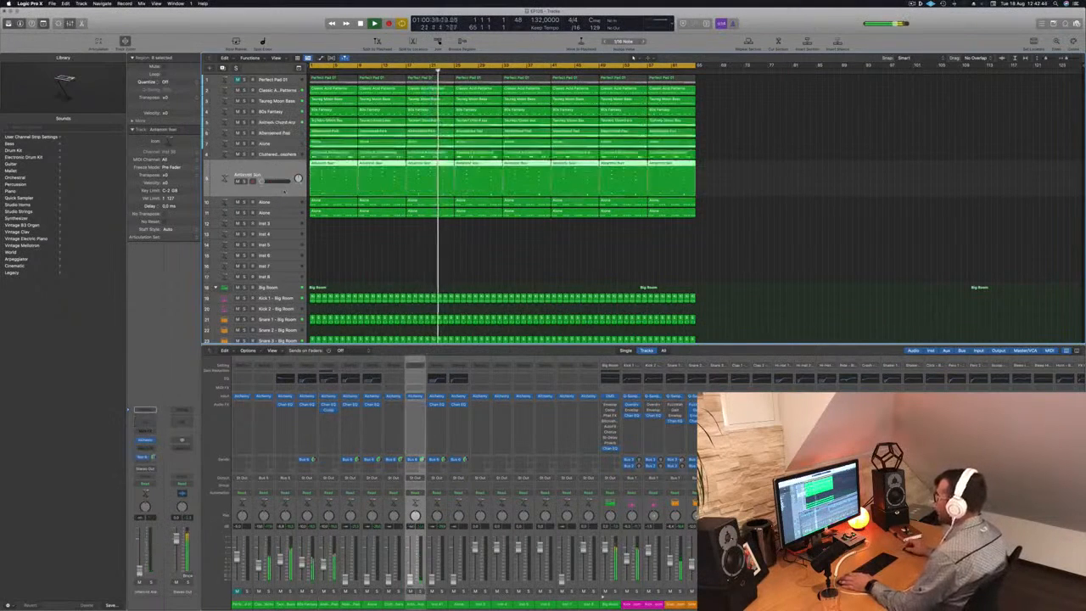
pyautogui.moveTo(288, 185); pyautogui.dragTo(293, 144)
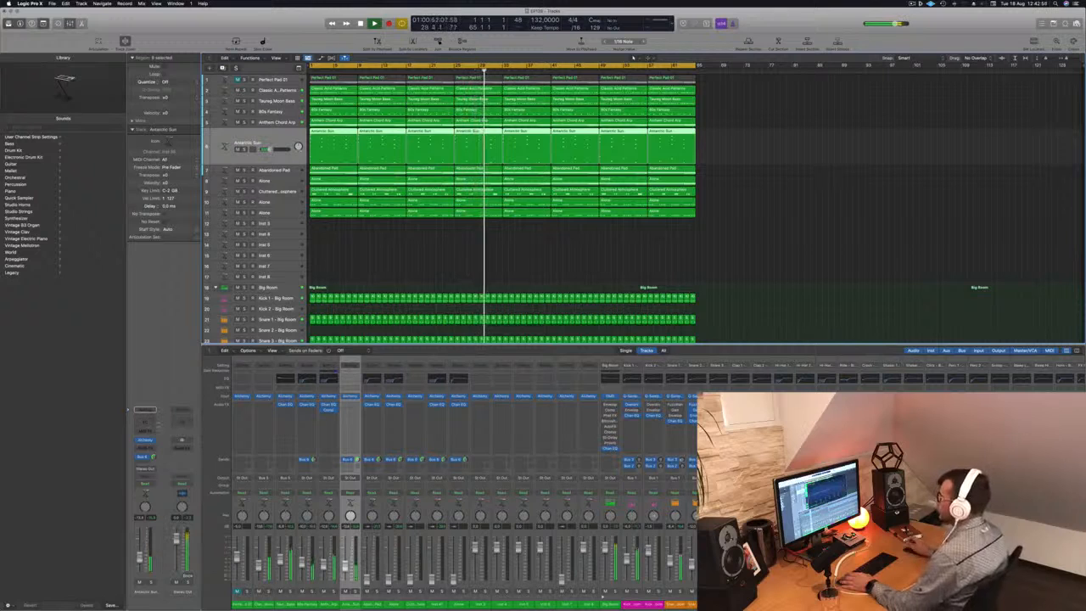
# Step: Add a Channel EQ to the Antarctic Sun track with a low cut at 132 Hz and an 18 dB/Oct slope
pyautogui.click(351, 378)
pyautogui.click(374, 128)
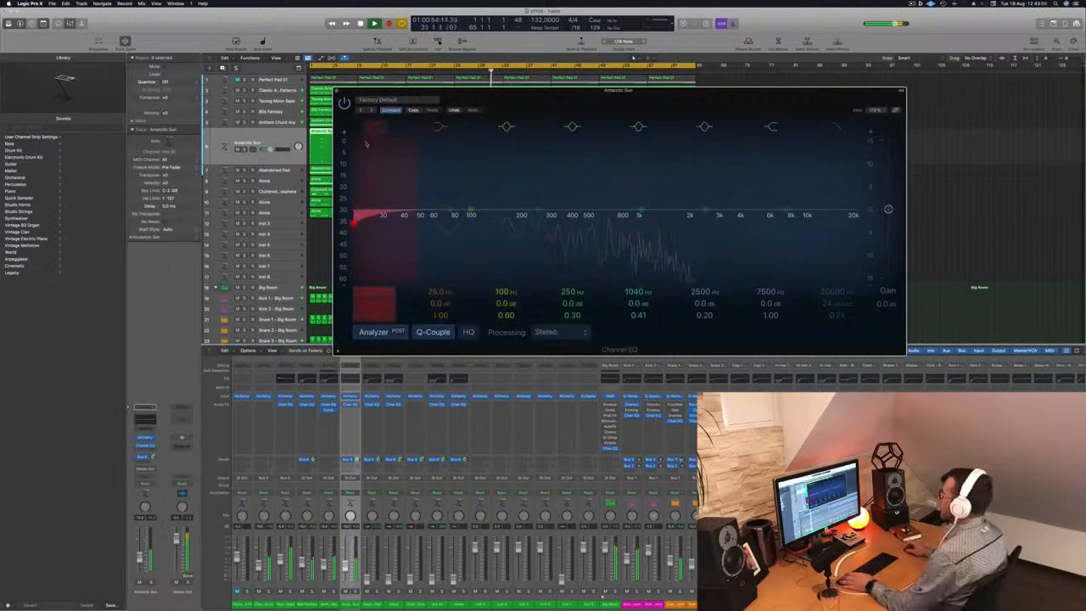
pyautogui.moveTo(374, 219); pyautogui.dragTo(492, 221)
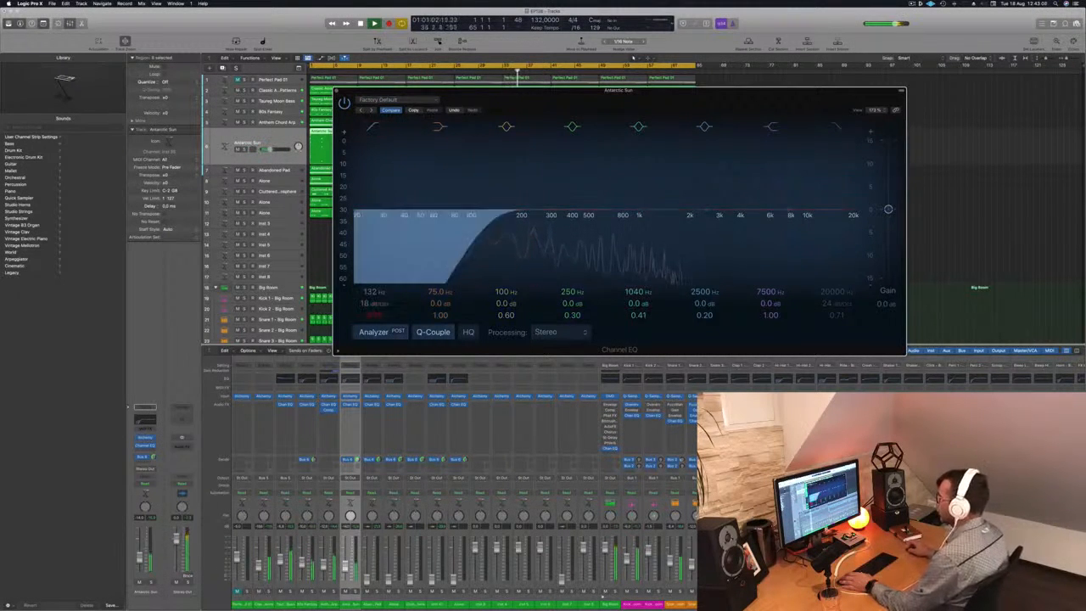
pyautogui.press('super+w')
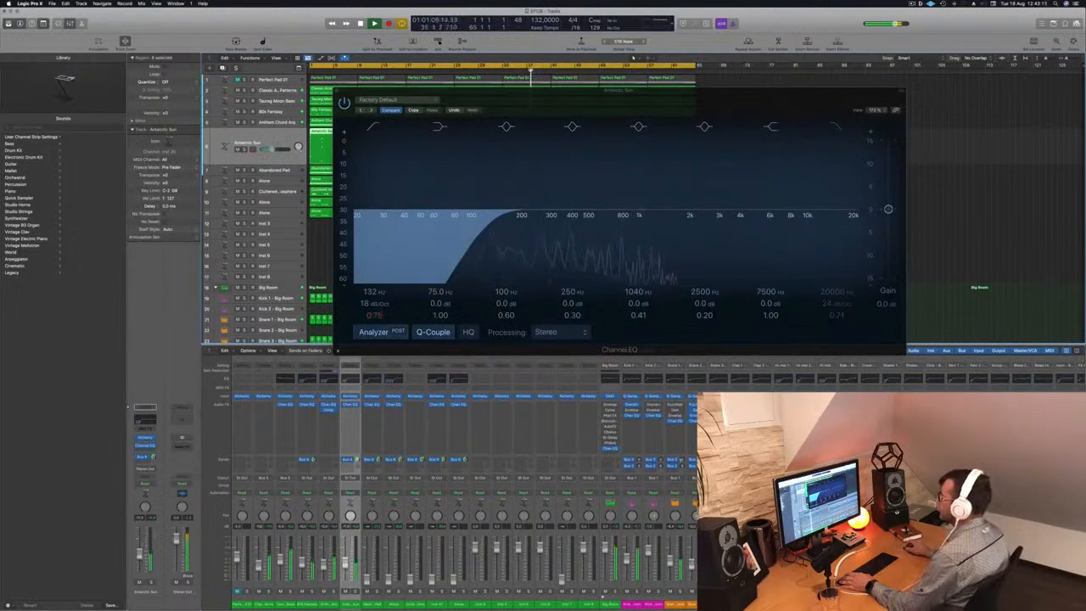
pyautogui.click(337, 91)
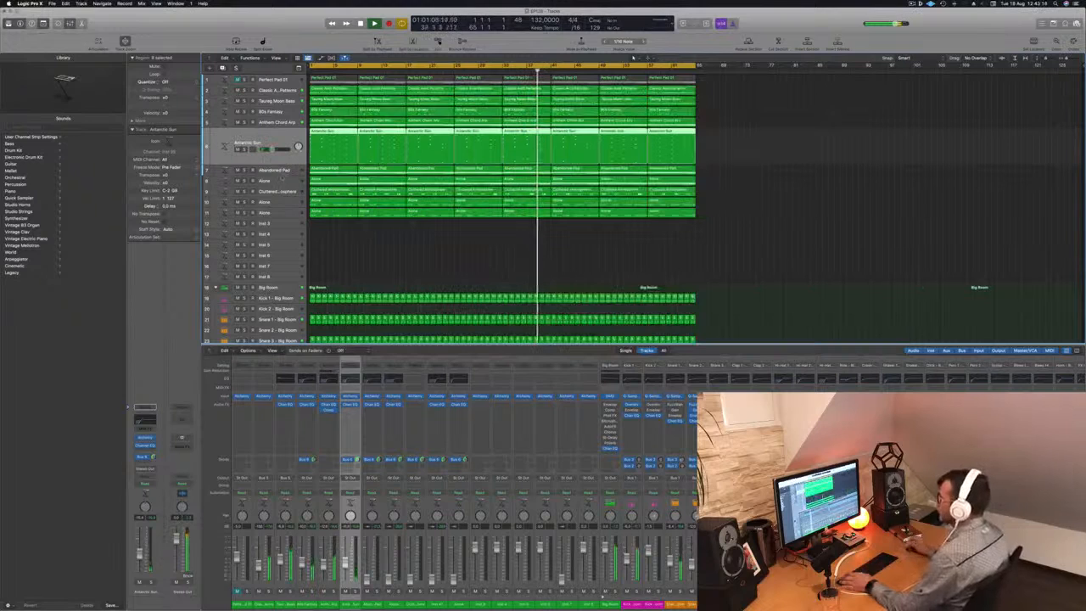
# Step: Raise the volume of the Cluttered Atmosphere track and move it directly below Antarctic Sun
pyautogui.click(288, 194)
pyautogui.moveTo(285, 168); pyautogui.dragTo(290, 140)
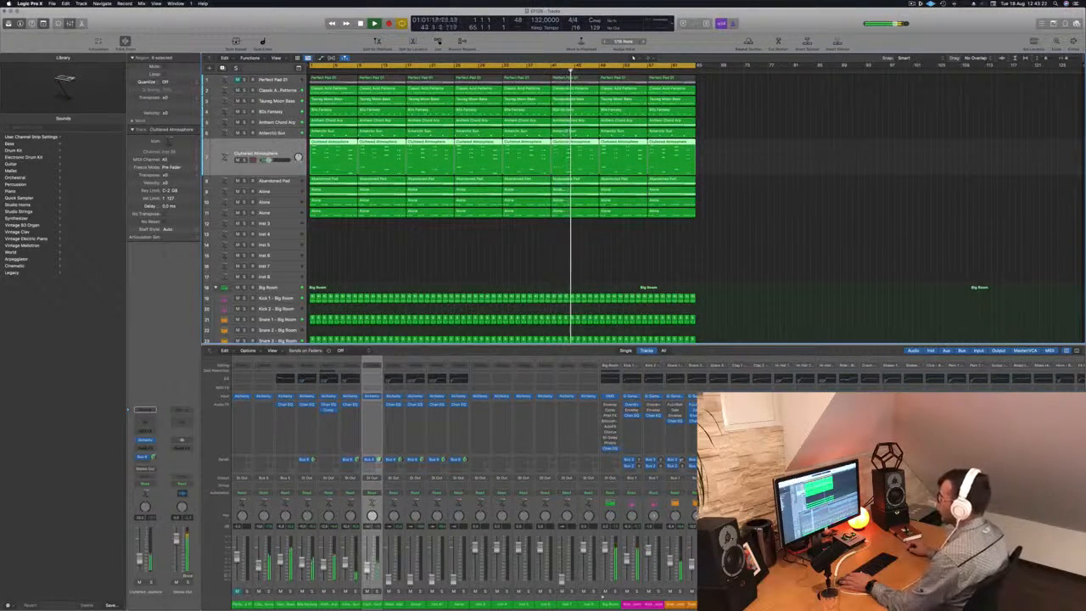
# Step: Add a Channel EQ to Cluttered Atmosphere with a low cut at 180 Hz and 24 dB/Oct, and fine-tune the track's volume
pyautogui.click(145, 422)
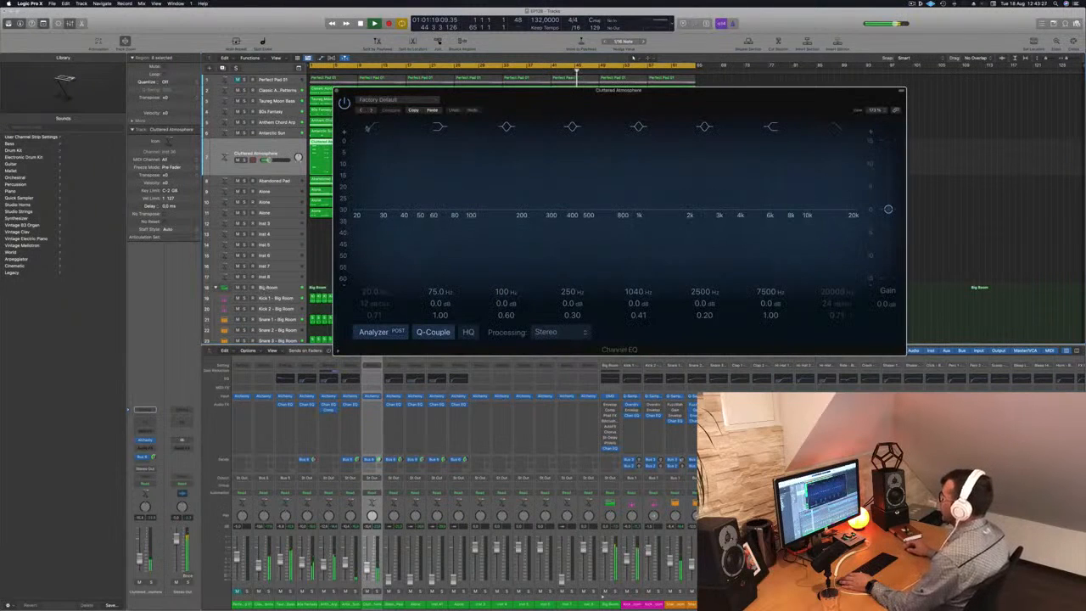
pyautogui.click(368, 129)
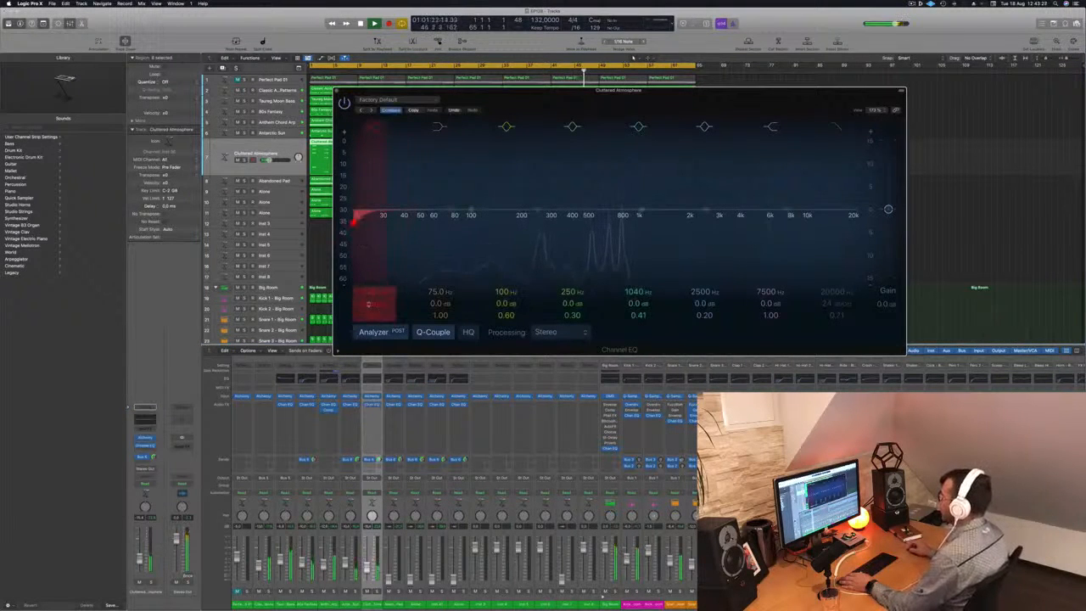
pyautogui.moveTo(376, 223); pyautogui.dragTo(513, 223)
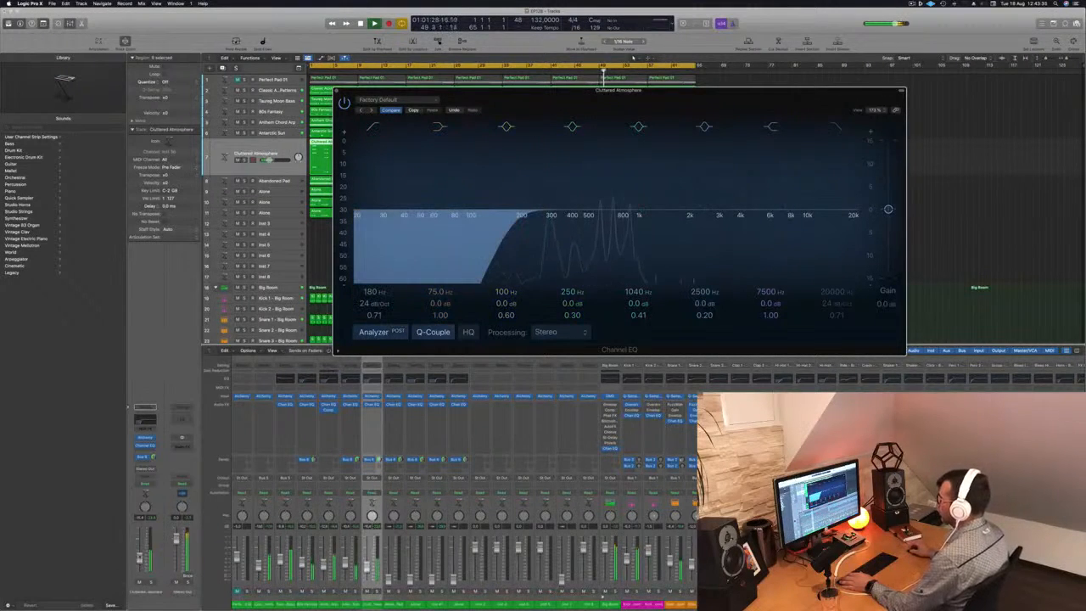
pyautogui.click(139, 555)
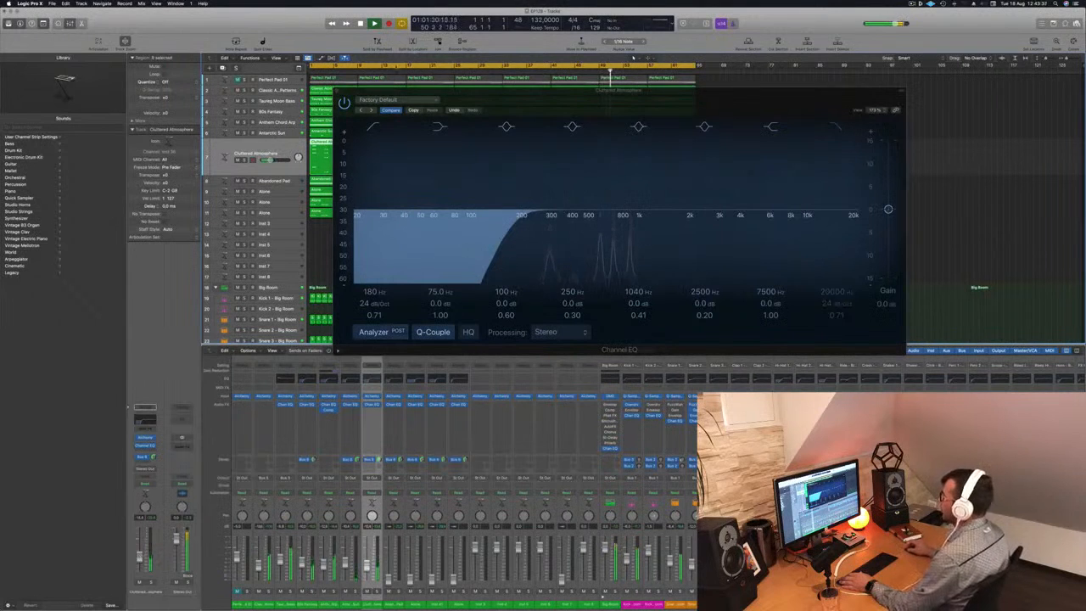
pyautogui.press('v')
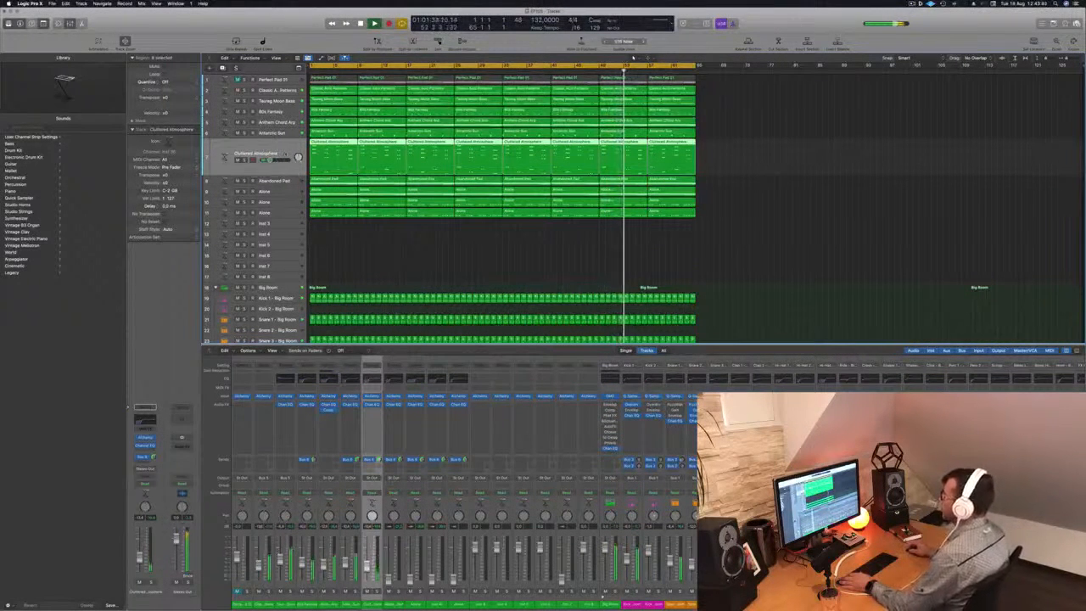
# Step: Go through the remaining silent synth layers and raise the volume of the Abandoned Pad track
pyautogui.press('Down')
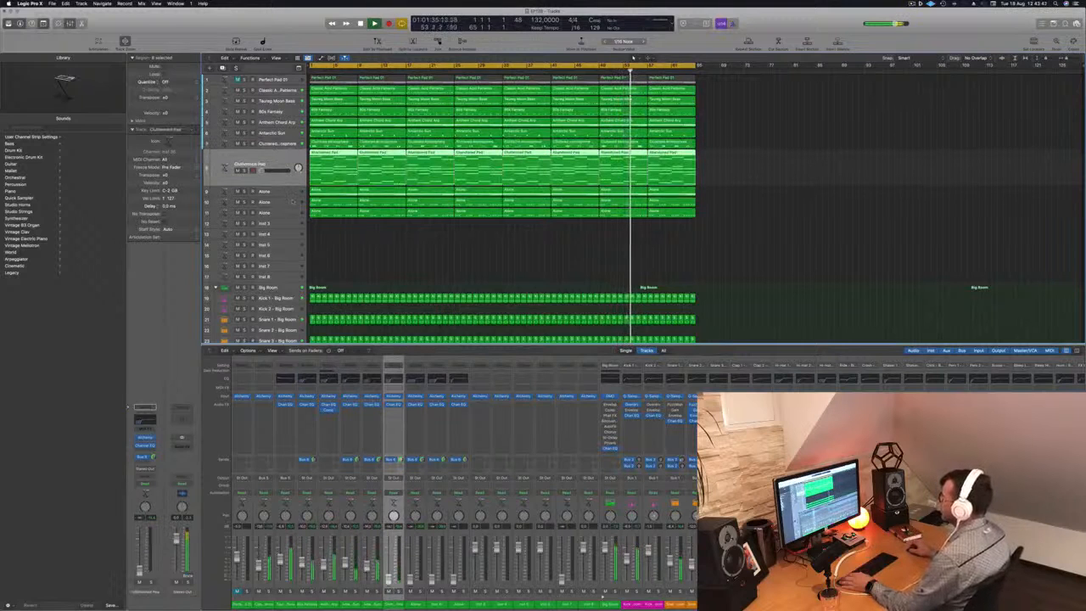
pyautogui.press('Down')
pyautogui.press('Down')
pyautogui.press('Down')
pyautogui.press('Up')
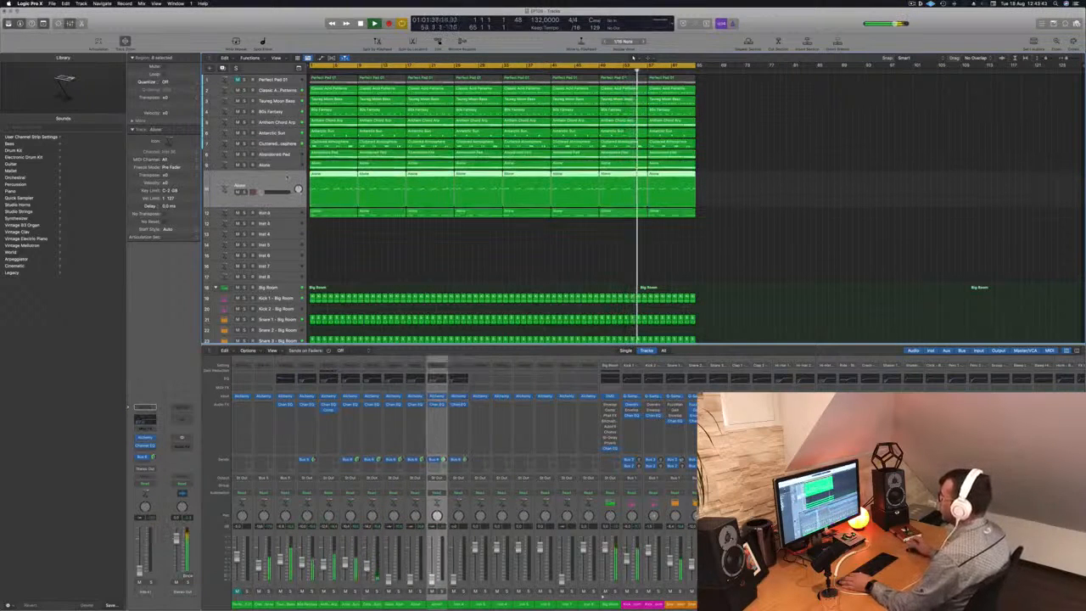
pyautogui.press('Up')
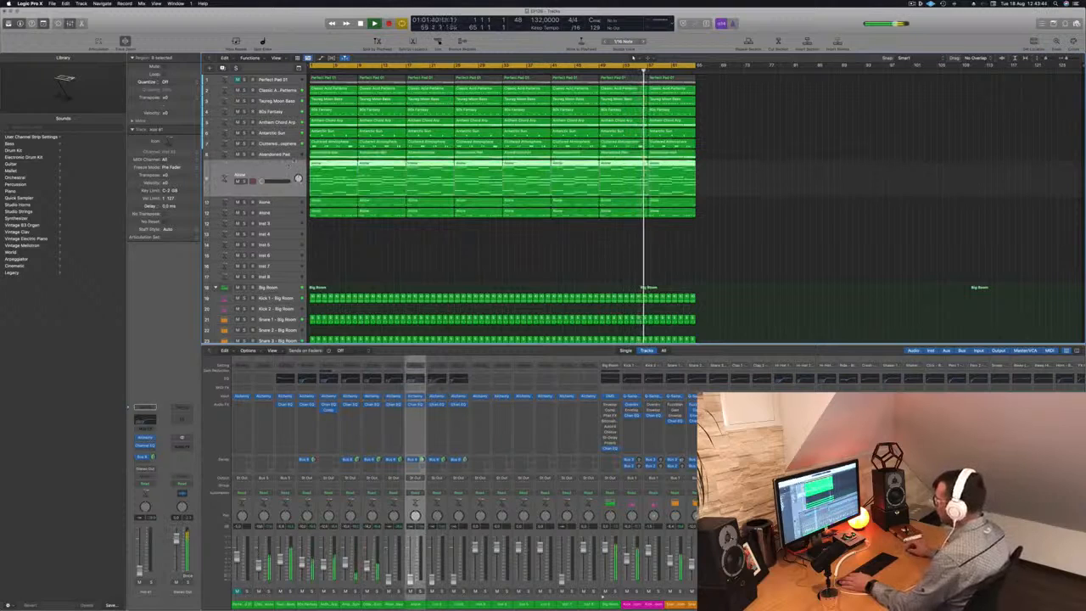
pyautogui.press('Up')
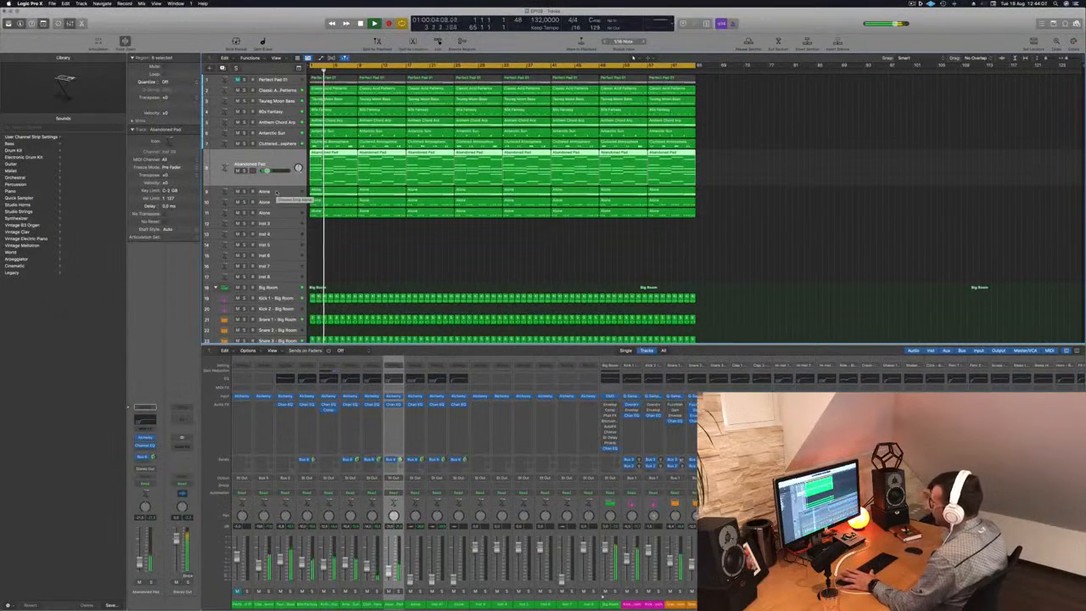
# Step: Raise the volume of the lowest Alone track and set its Channel EQ low cut to 480 Hz with an 18 dB/Oct slope
pyautogui.click(278, 215)
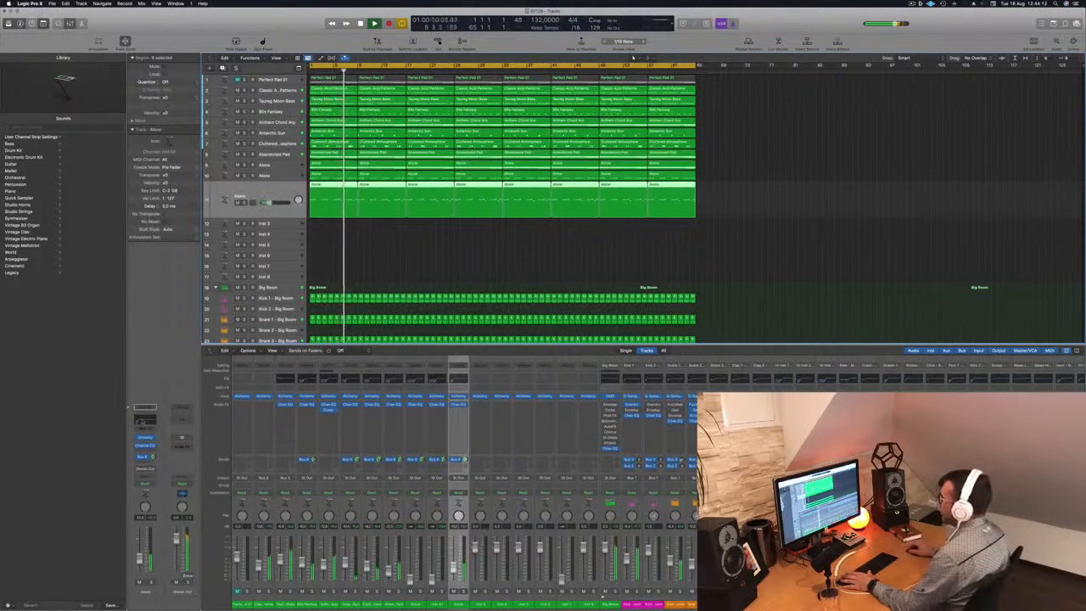
pyautogui.click(458, 405)
pyautogui.moveTo(468, 212); pyautogui.dragTo(588, 216)
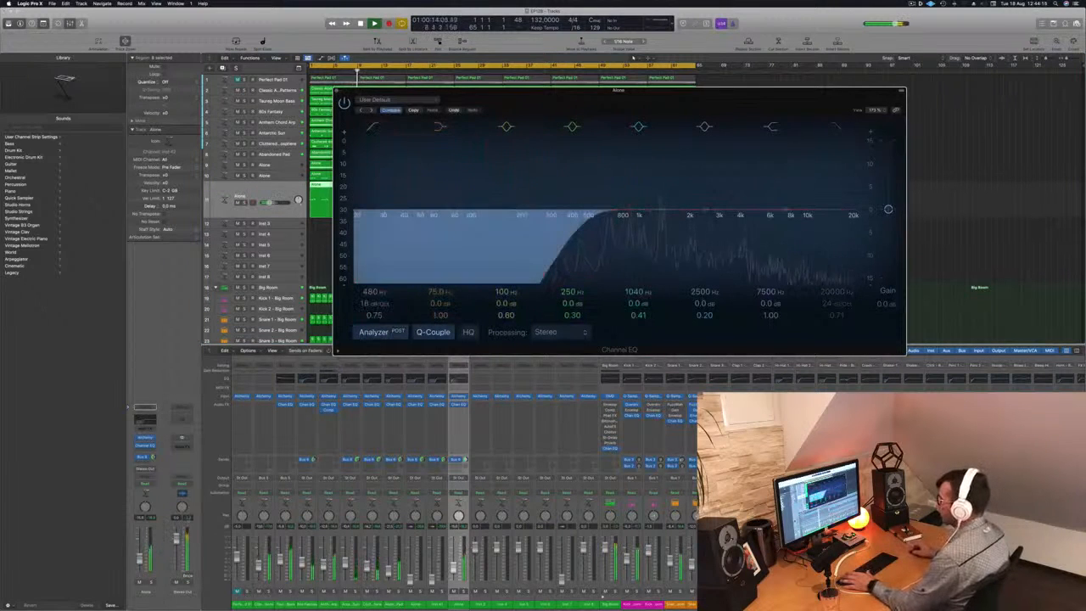
pyautogui.click(336, 91)
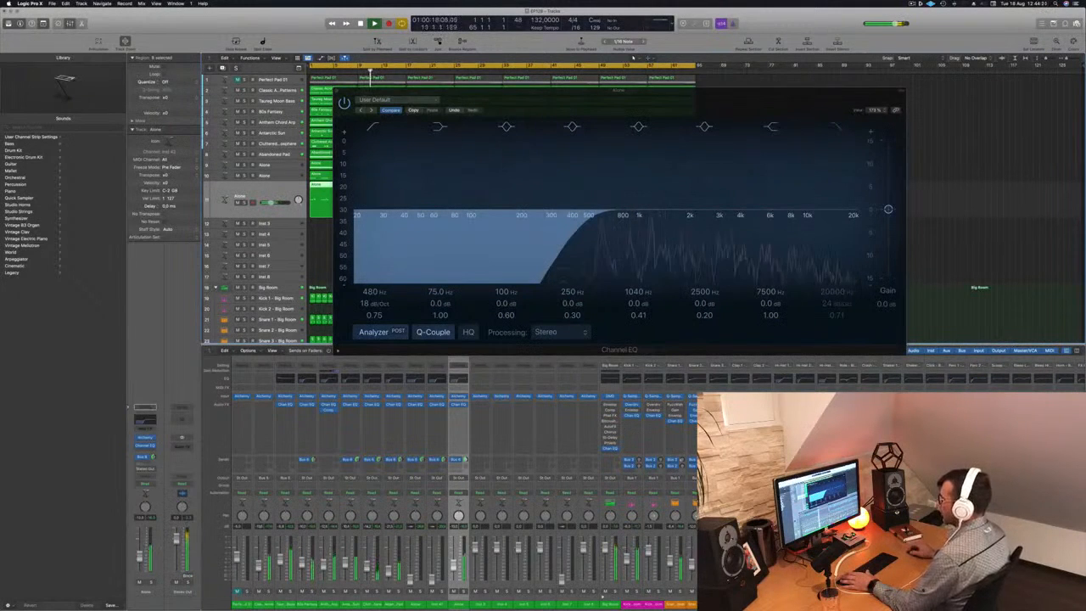
# Step: Send the lowest Alone track to Bus 7 and insert a Stereo Delay on that bus's aux channel
pyautogui.click(140, 458)
pyautogui.moveTo(148, 471)
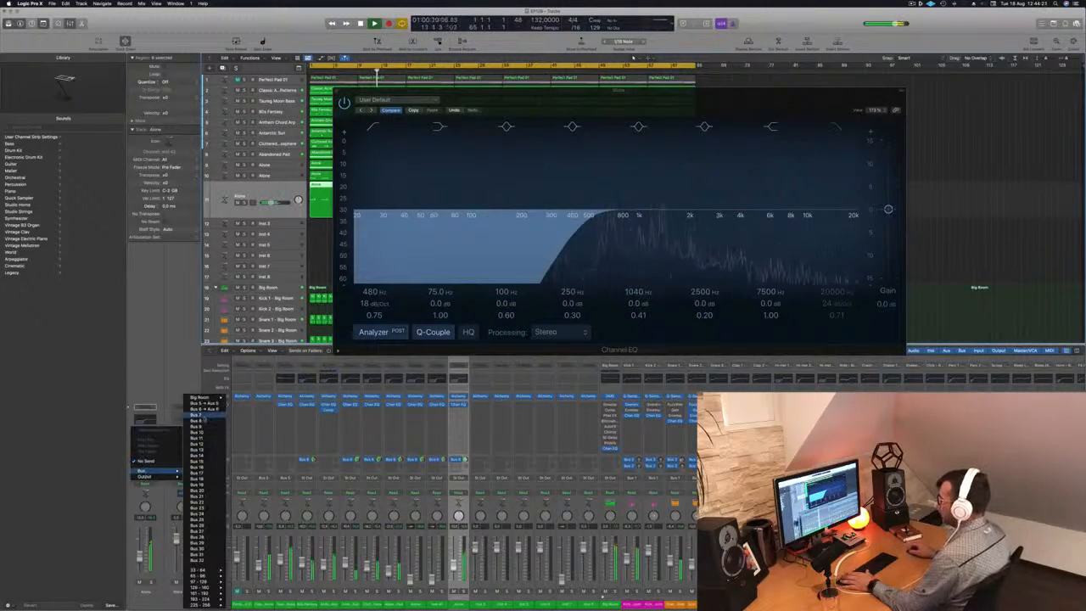
pyautogui.click(203, 416)
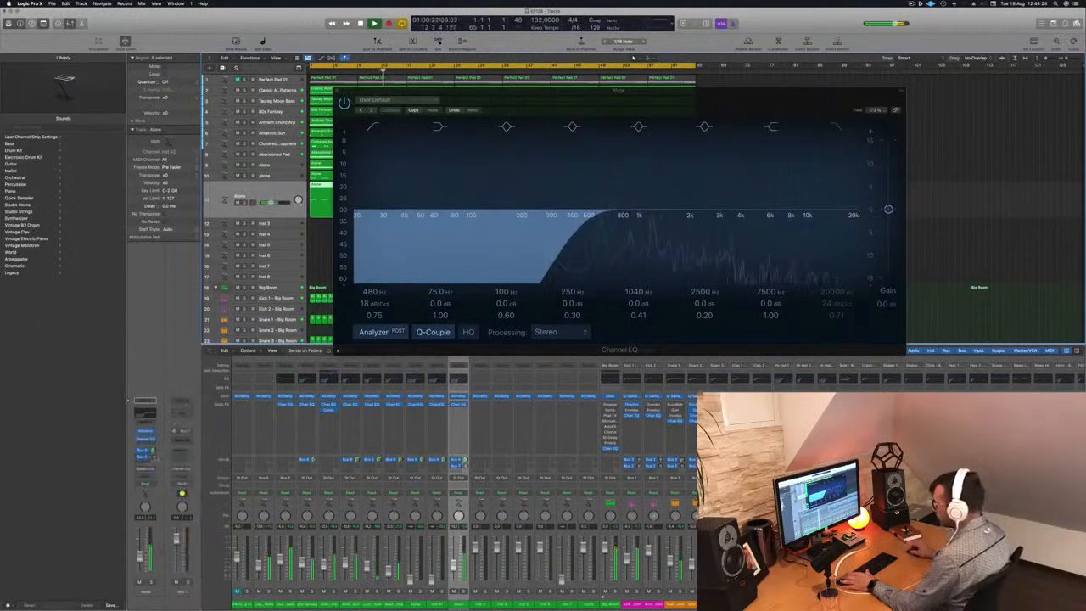
pyautogui.click(184, 439)
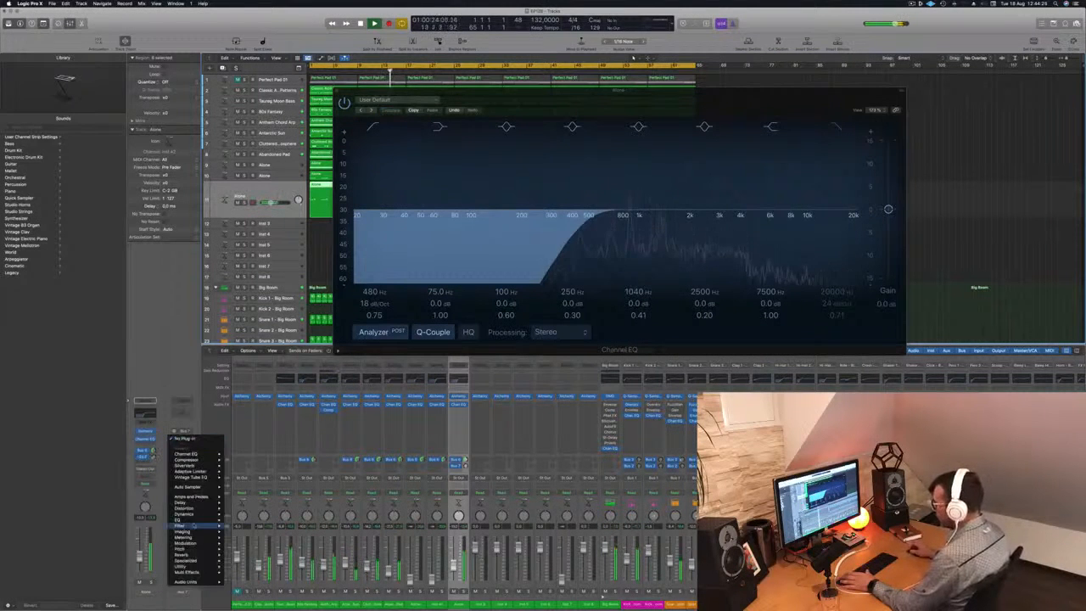
pyautogui.moveTo(204, 504)
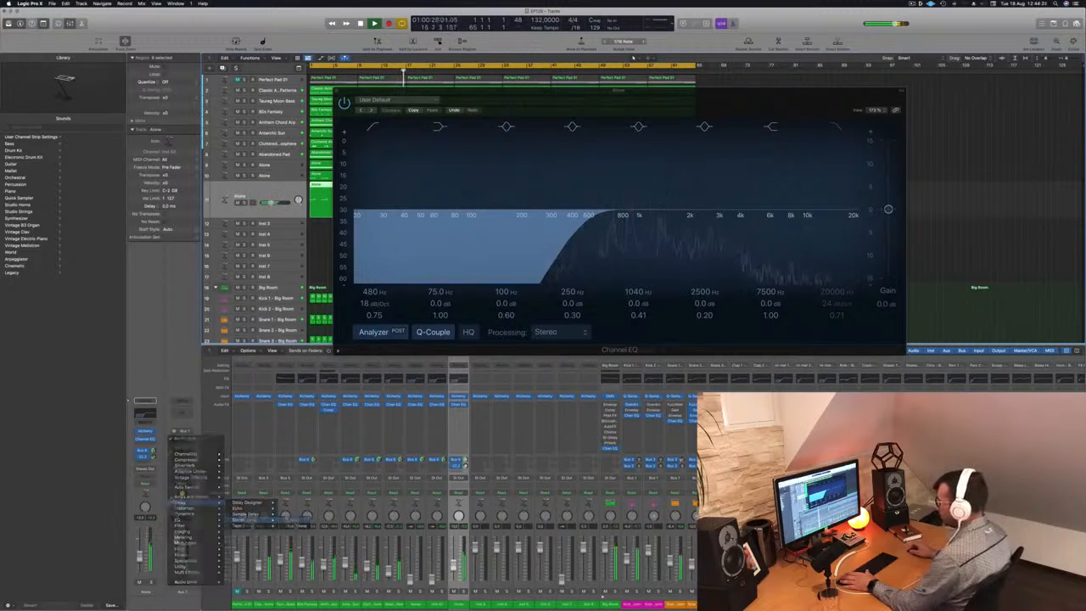
pyautogui.click(295, 521)
# Step: Raise the lowest Alone track's send level to Bus 7 and close the Stereo Delay and Channel EQ windows
pyautogui.moveTo(153, 457); pyautogui.dragTo(155, 456)
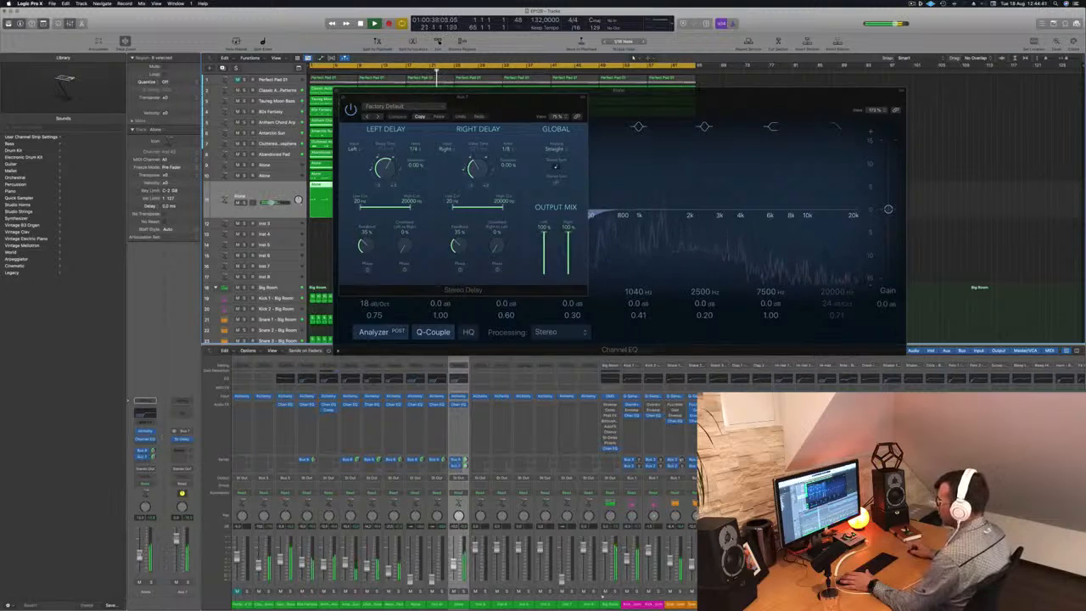
pyautogui.moveTo(352, 99); pyautogui.dragTo(393, 127)
pyautogui.click(382, 126)
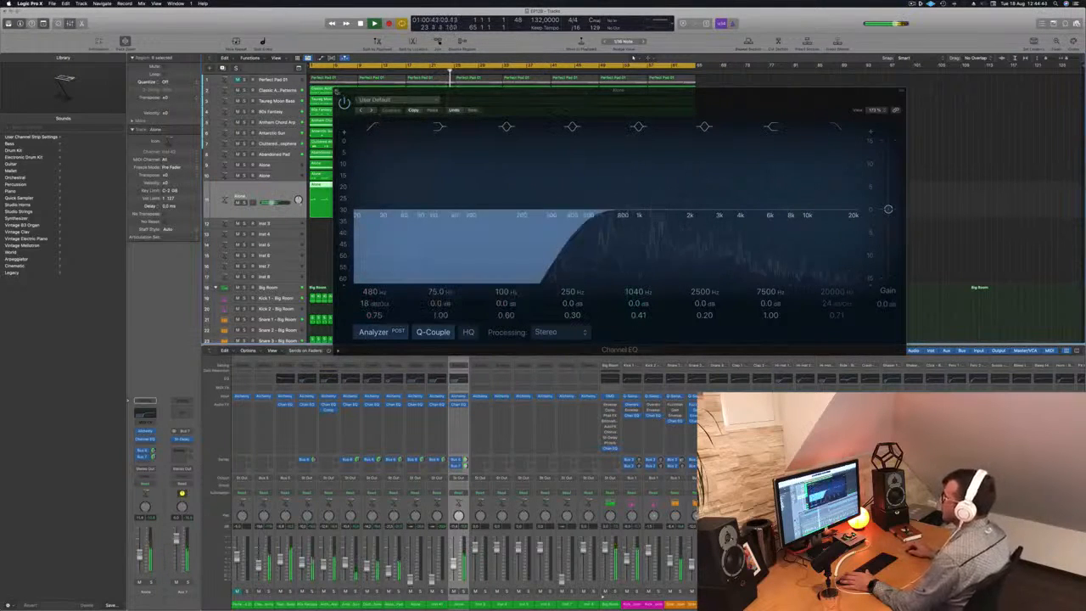
pyautogui.press('super+w')
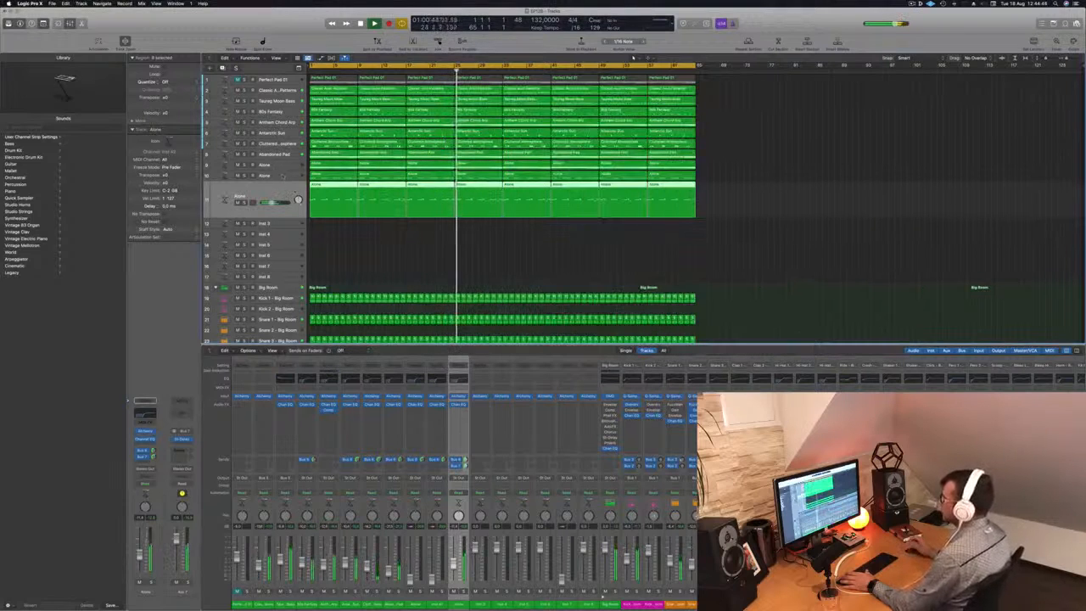
# Step: Audition the middle Alone track in solo, return it to the full mix, and select the Alone track above it
pyautogui.press('Up')
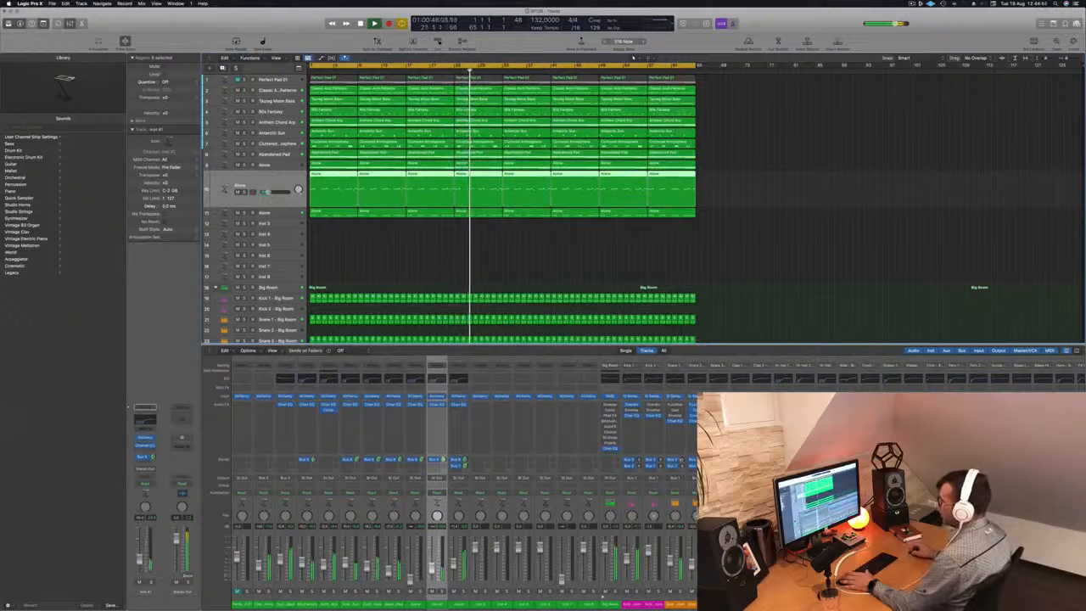
pyautogui.click(151, 584)
pyautogui.click(151, 583)
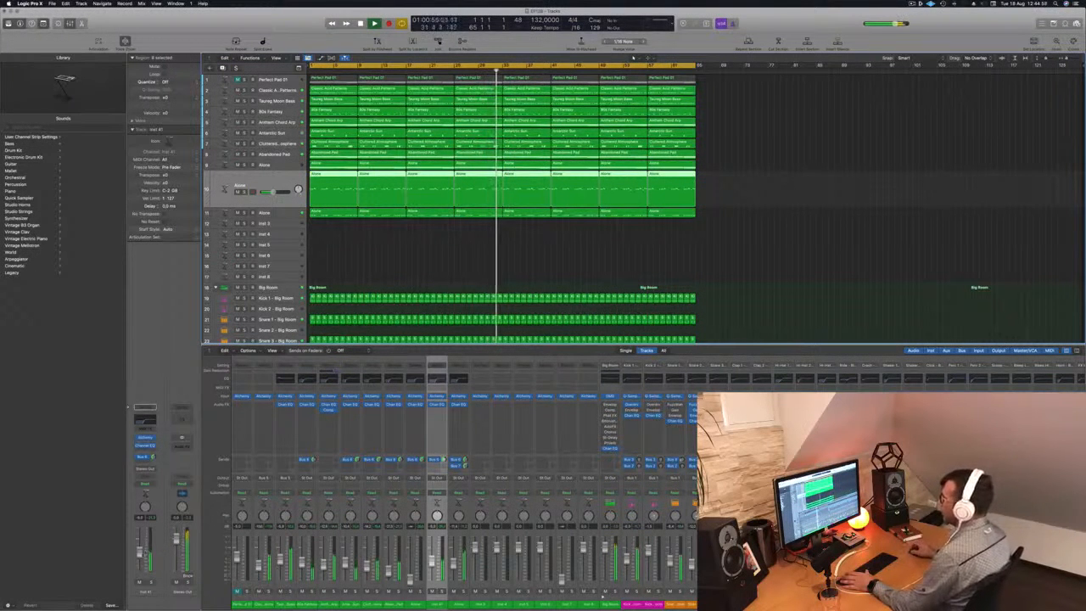
pyautogui.press('Up')
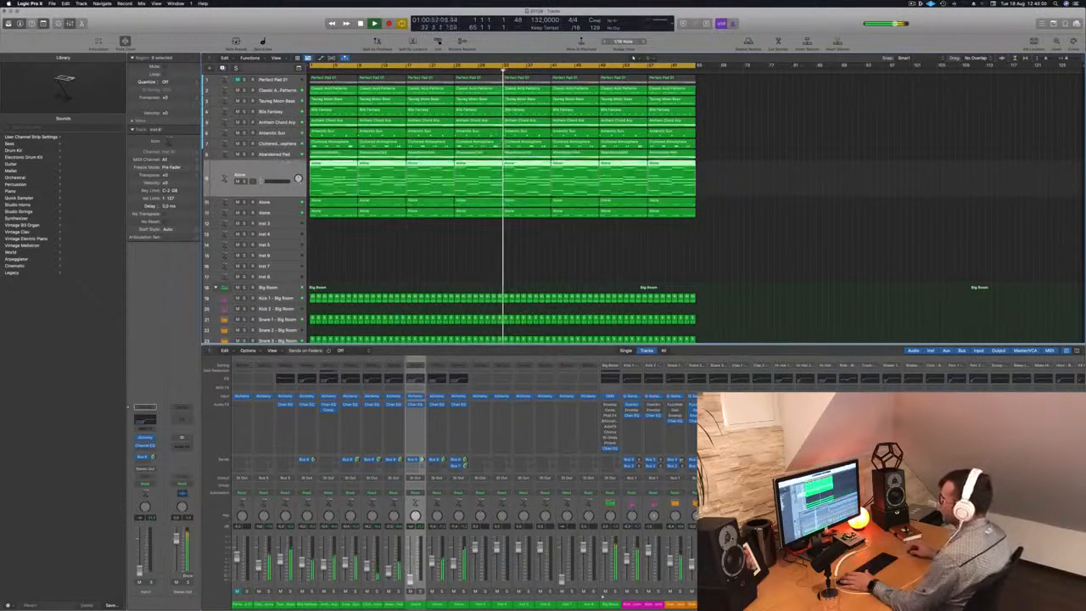